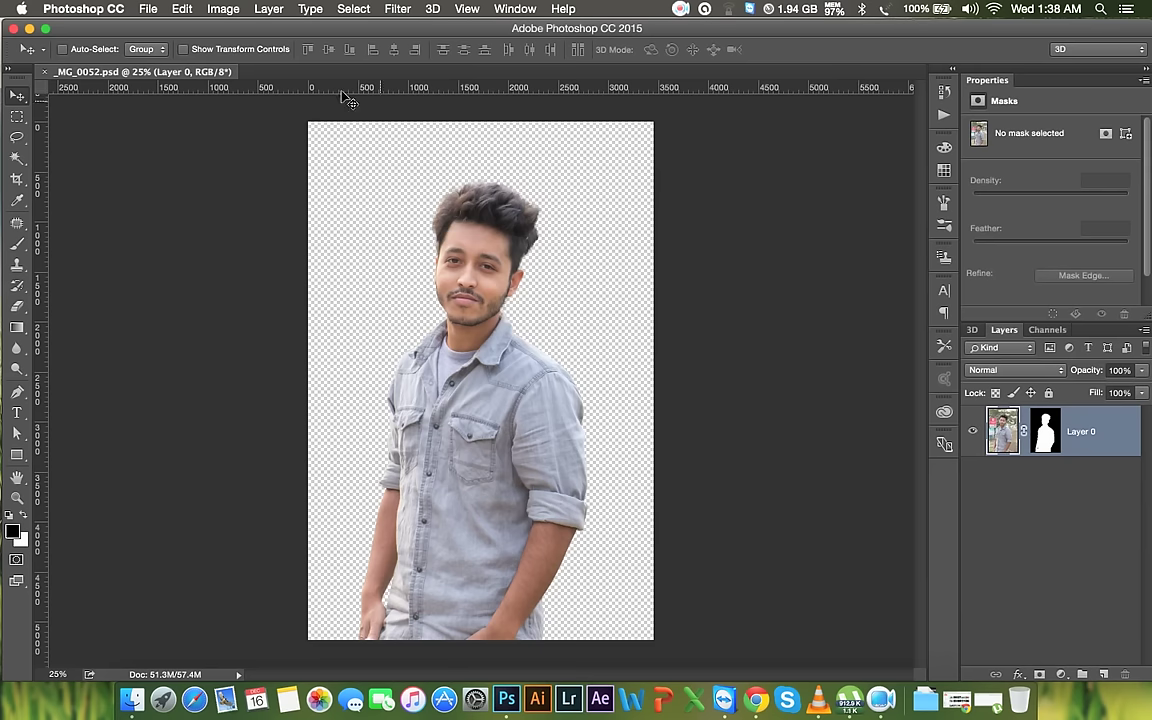
Create a new 1920 × 1080 px, 72 ppi RGB document with a white background
{"action": "left_click", "coordinate": [150, 10]}
{"action": "left_click", "coordinate": [160, 27]}
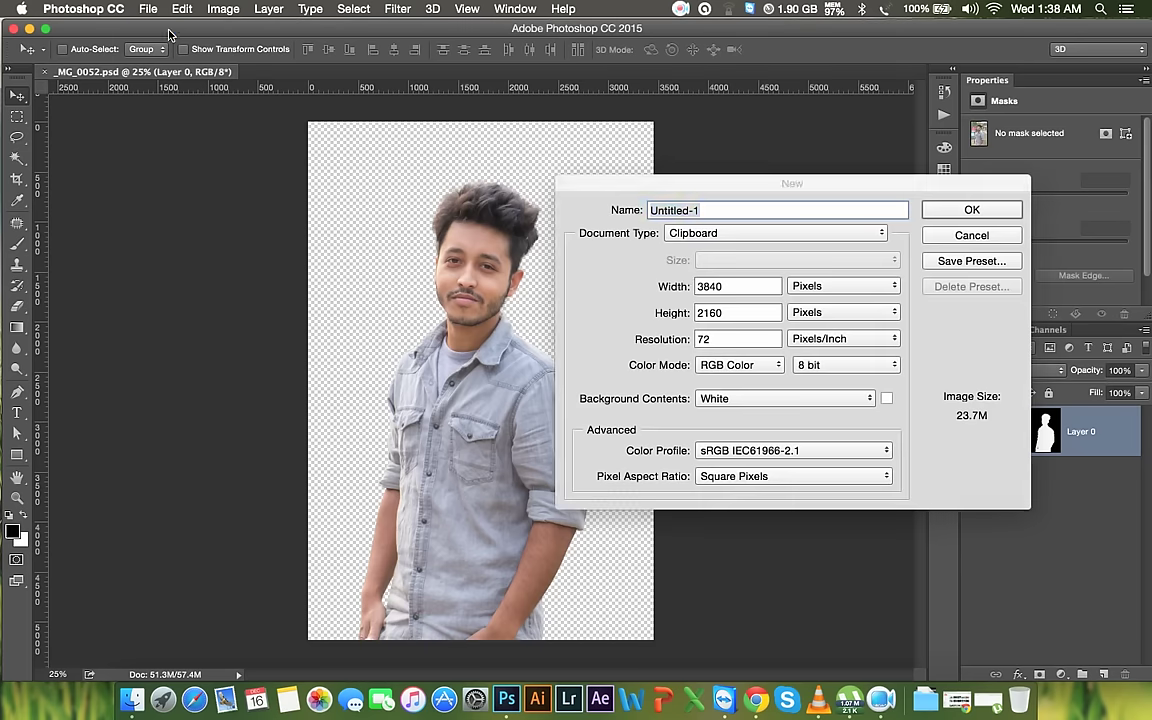
{"action": "left_click", "coordinate": [725, 233]}
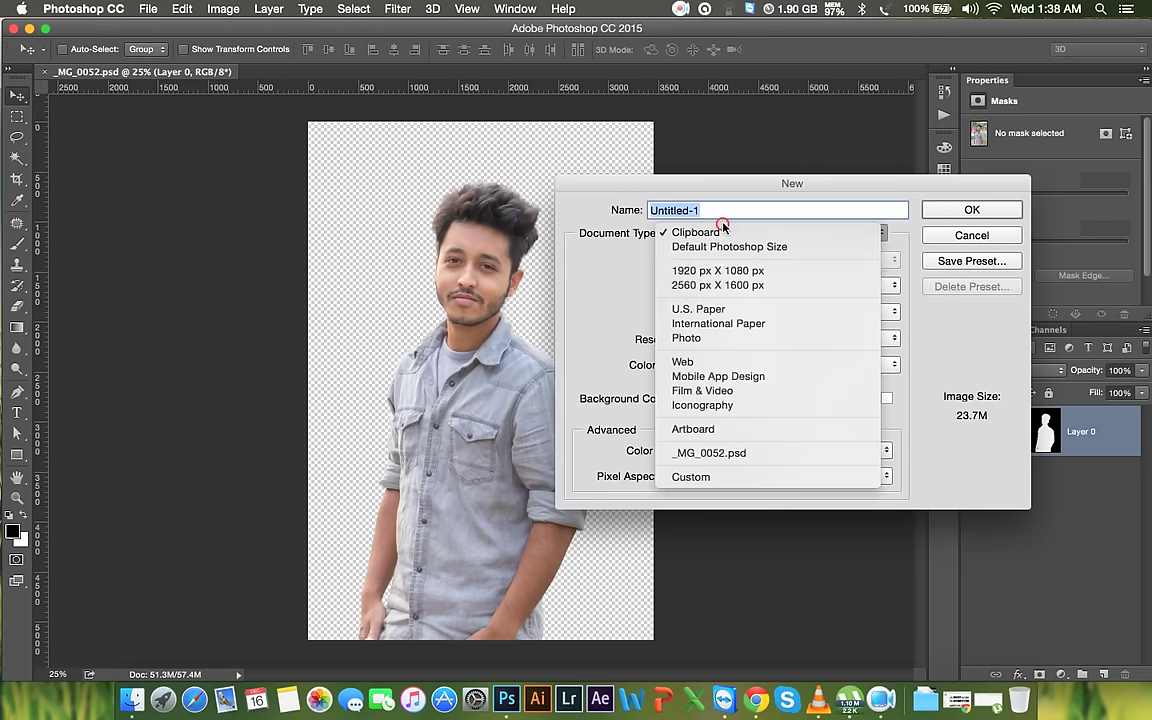
{"action": "left_click", "coordinate": [718, 272]}
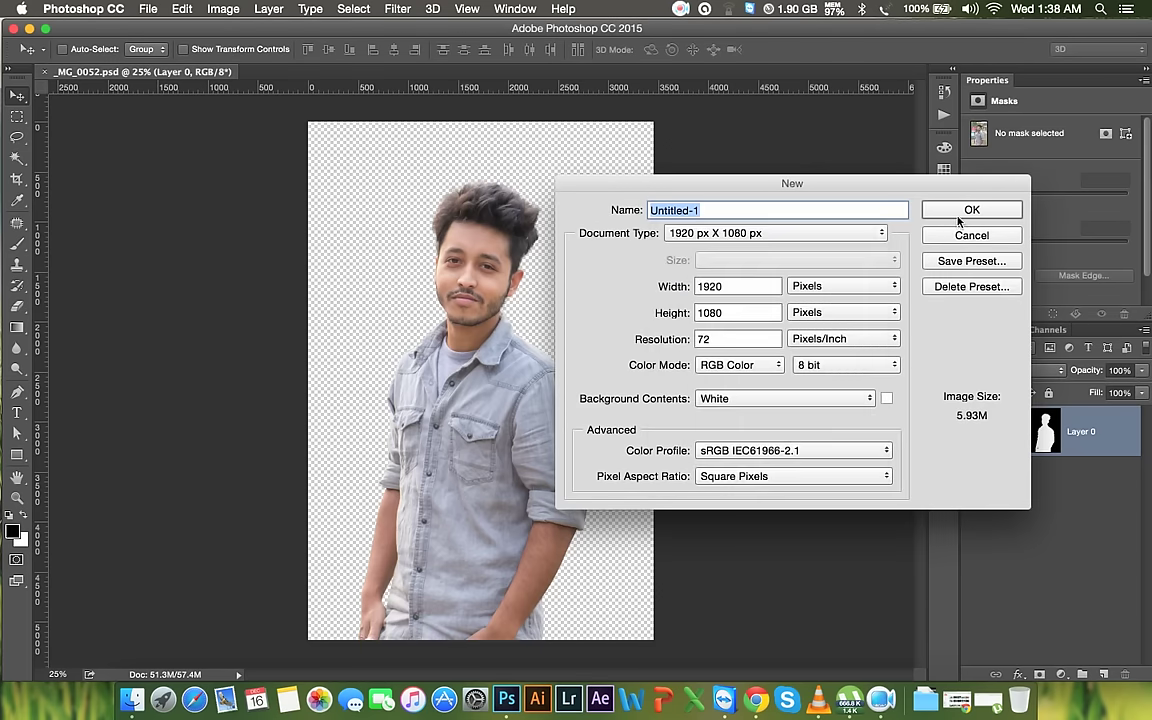
{"action": "left_click", "coordinate": [797, 231]}
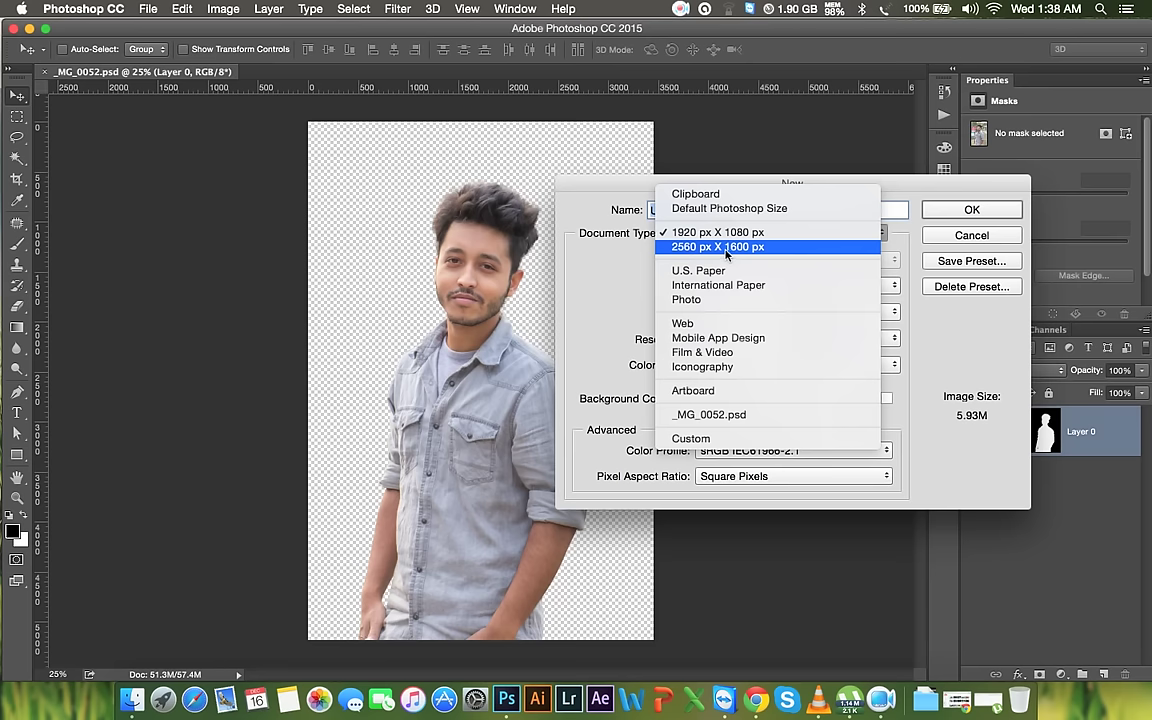
{"action": "left_click", "coordinate": [727, 248]}
{"action": "left_click", "coordinate": [718, 230]}
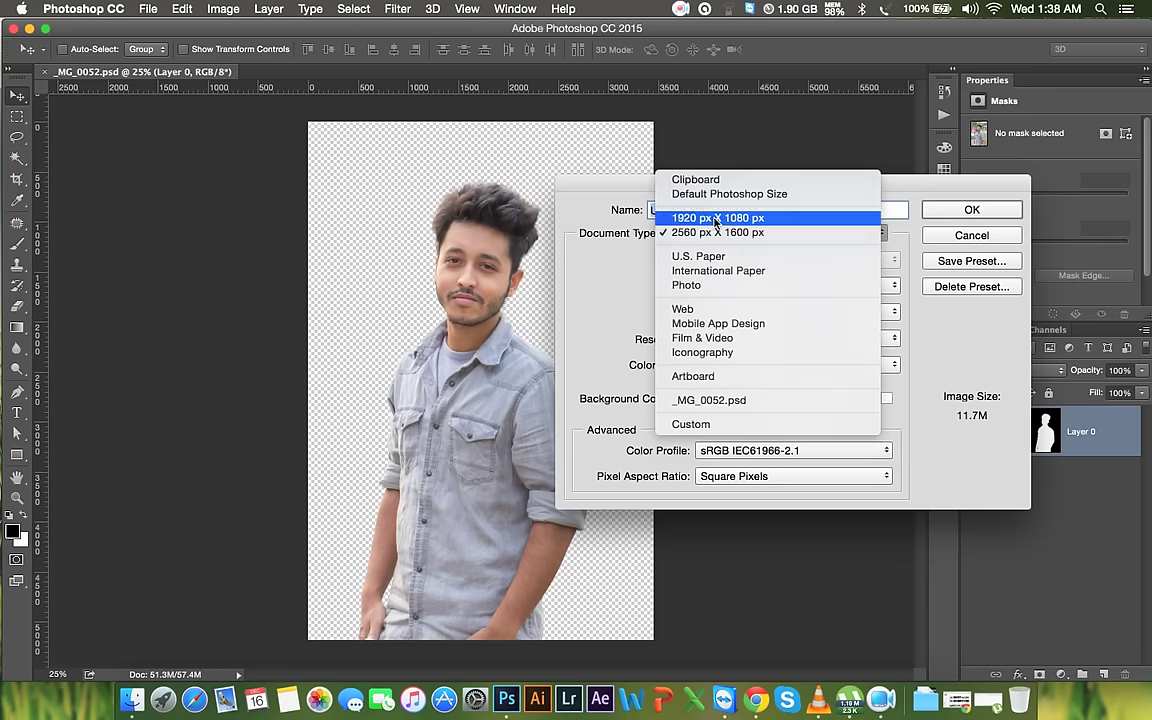
{"action": "left_click", "coordinate": [820, 219]}
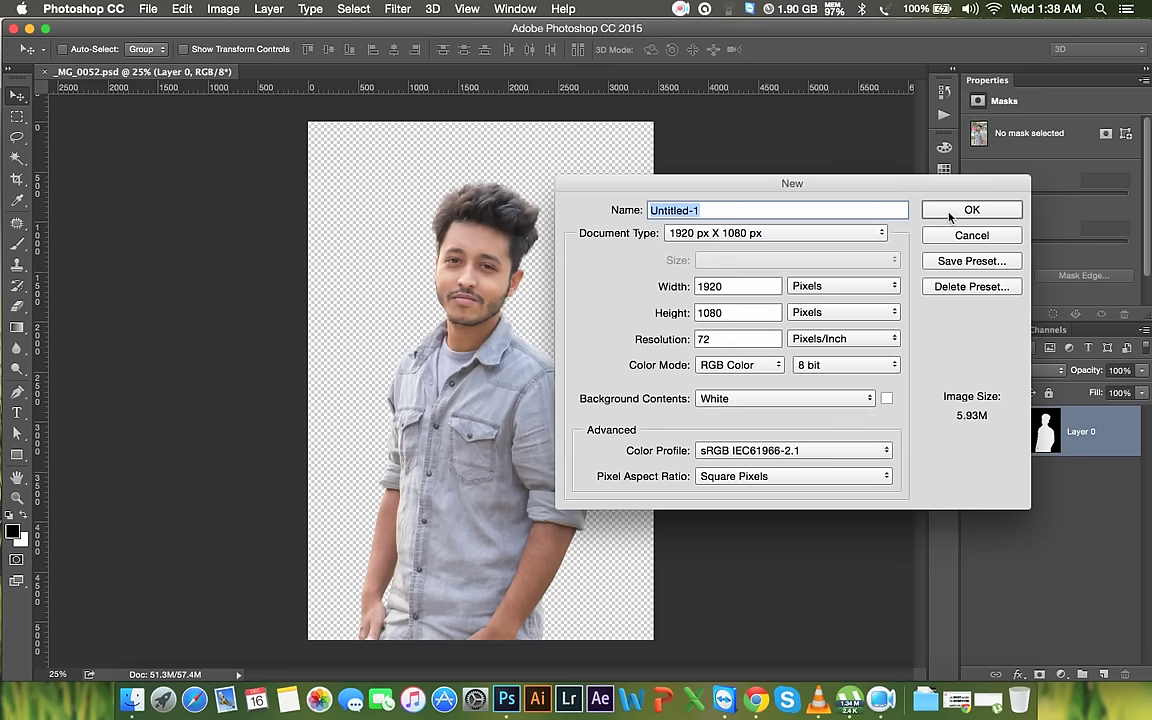
{"action": "left_click", "coordinate": [952, 213]}
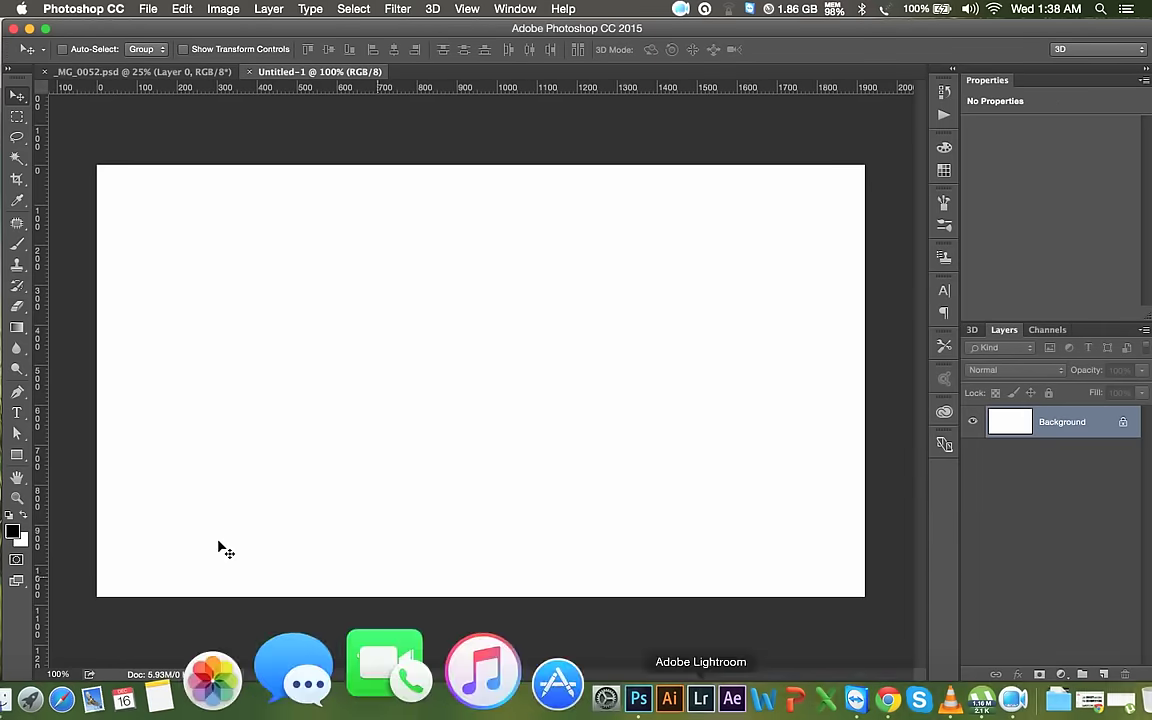
In Finder, open the Ui DESIGN STROK IMAGE folder on the WINDOWS drive
{"action": "left_click", "coordinate": [113, 680]}
{"action": "scroll", "coordinate": [370, 452], "scroll_direction": "down", "scroll_amount": 5}
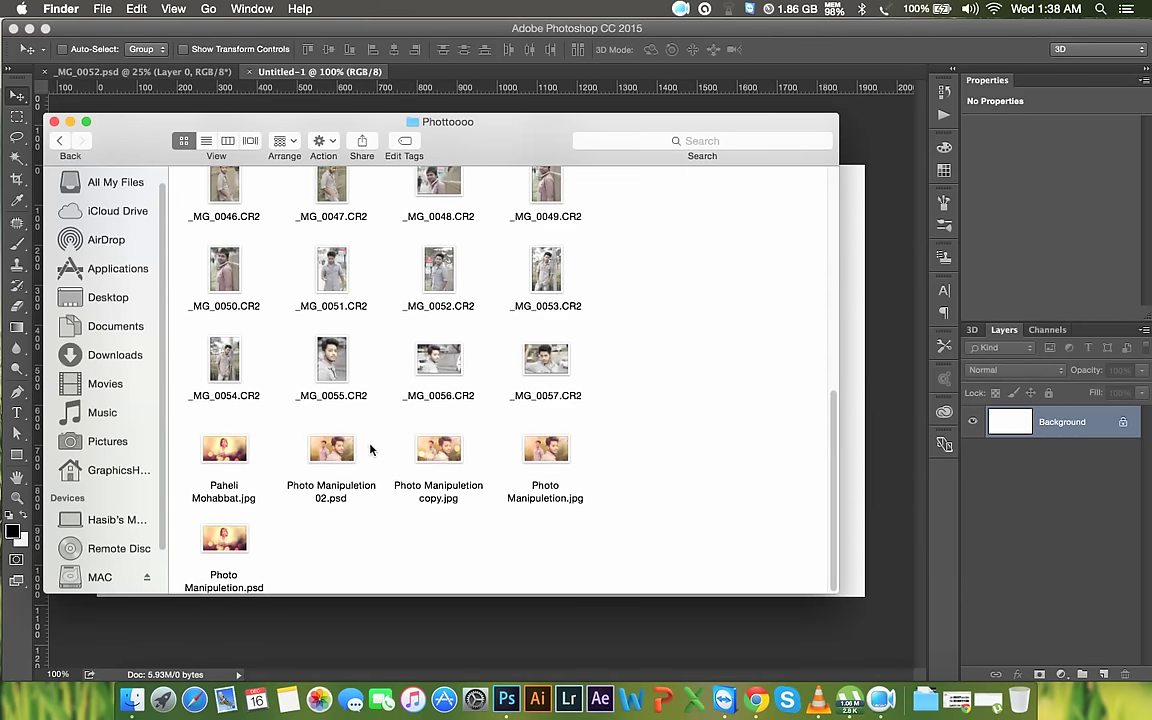
{"action": "scroll", "coordinate": [391, 454], "scroll_direction": "up", "scroll_amount": 5}
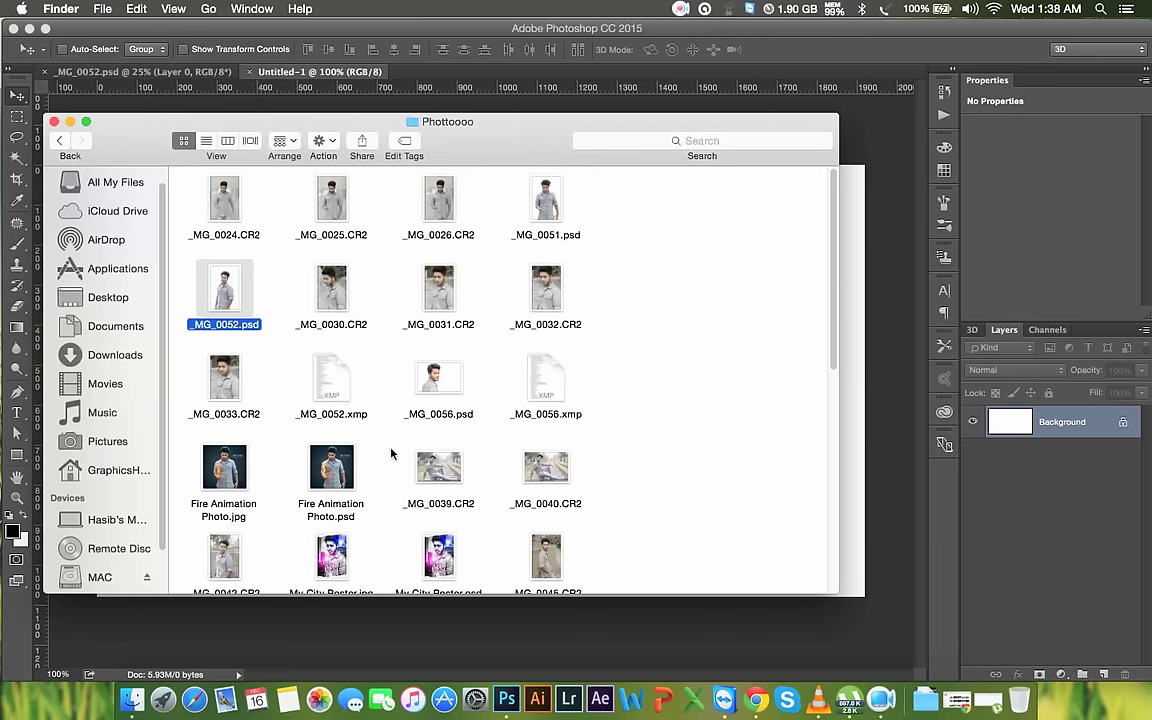
{"action": "left_click", "coordinate": [62, 142]}
{"action": "scroll", "coordinate": [369, 333], "scroll_direction": "down", "scroll_amount": 5}
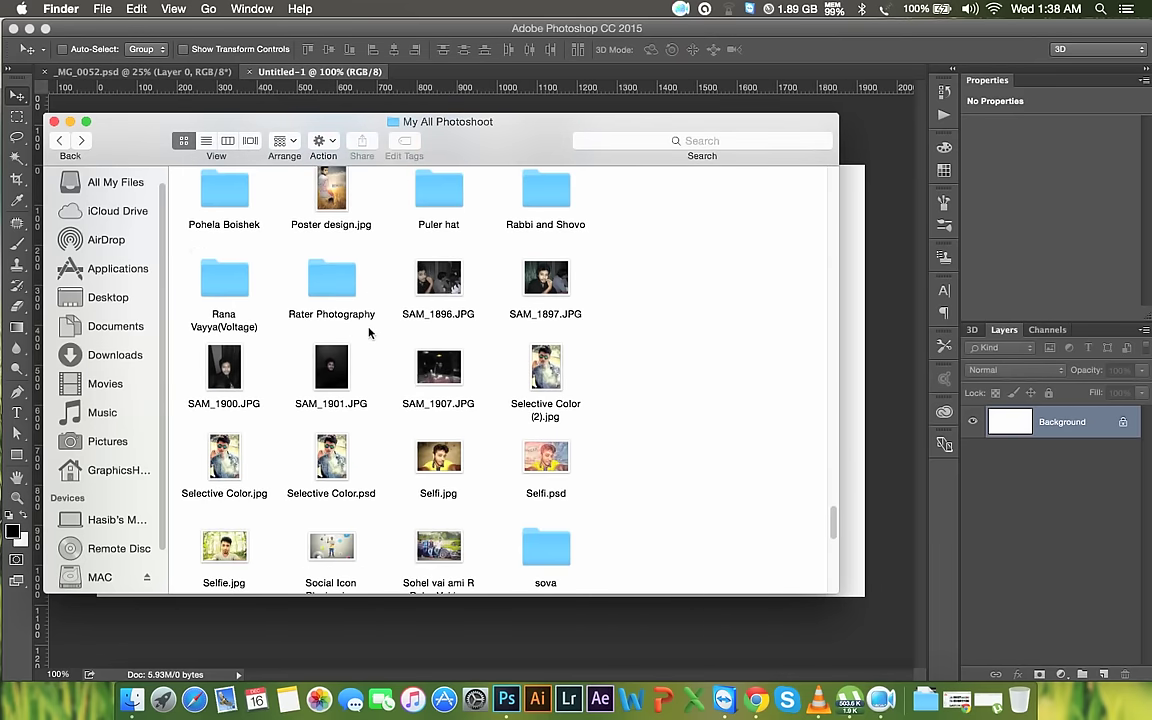
{"action": "left_click", "coordinate": [60, 140]}
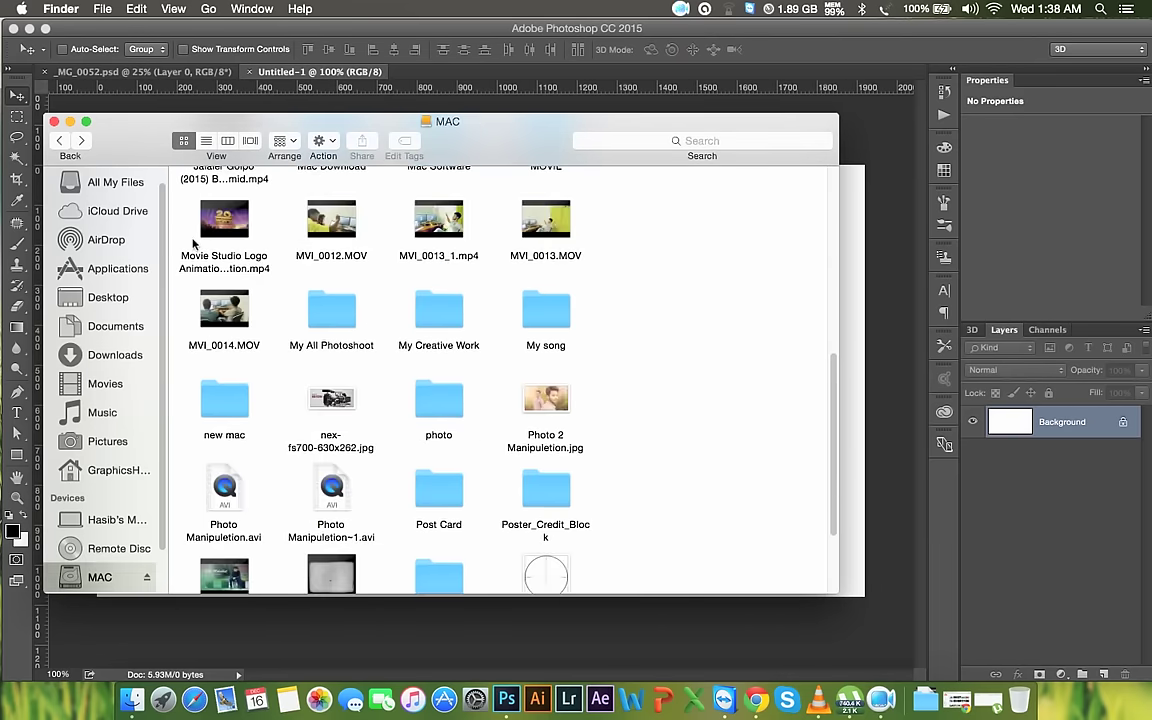
{"action": "scroll", "coordinate": [270, 370], "scroll_direction": "down", "scroll_amount": 3}
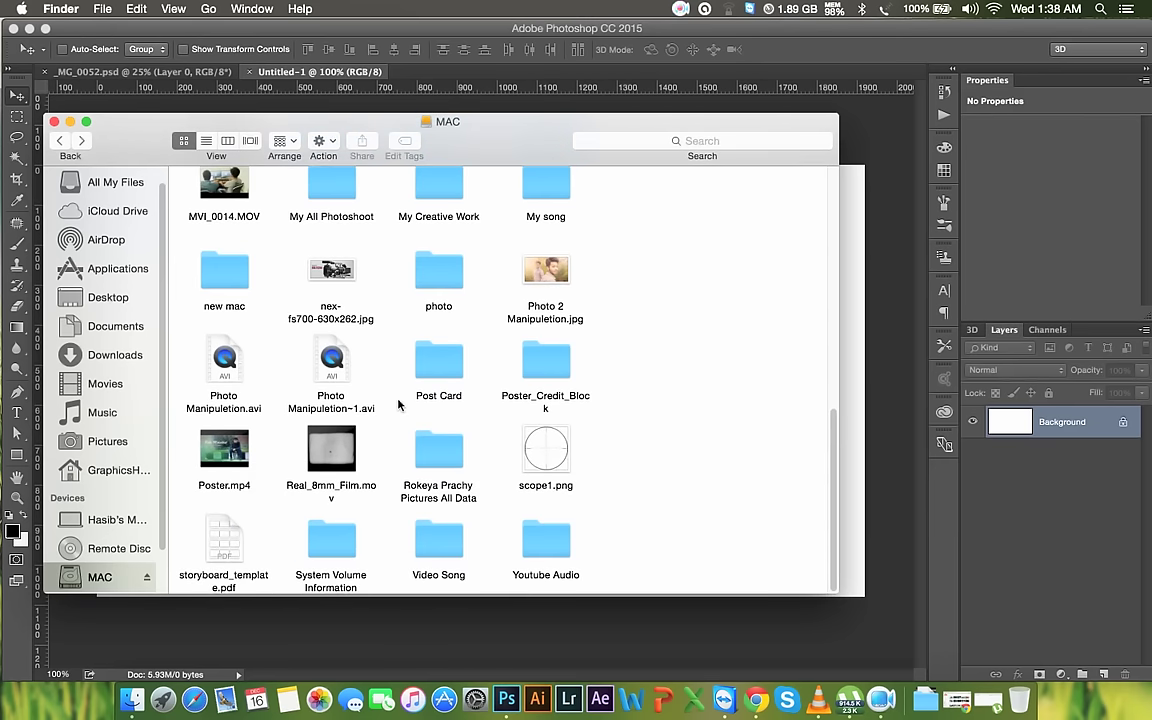
{"action": "scroll", "coordinate": [399, 404], "scroll_direction": "up", "scroll_amount": 10}
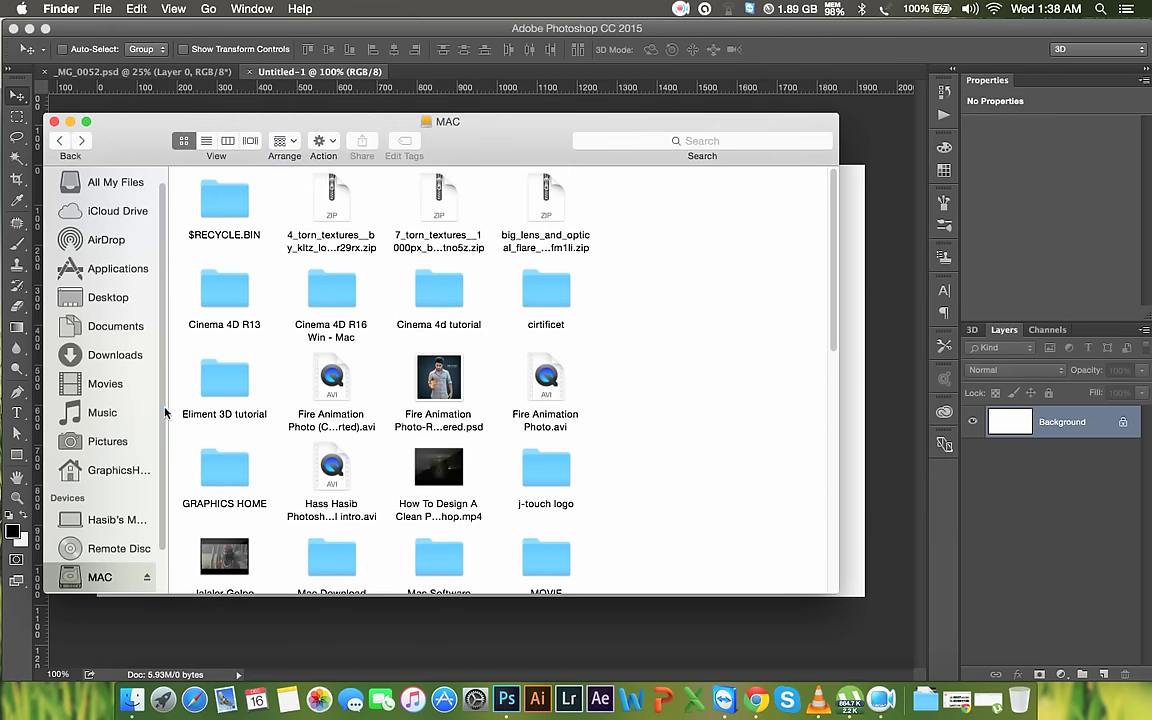
{"action": "scroll", "coordinate": [110, 450], "scroll_direction": "down", "scroll_amount": 2}
{"action": "left_click", "coordinate": [108, 557]}
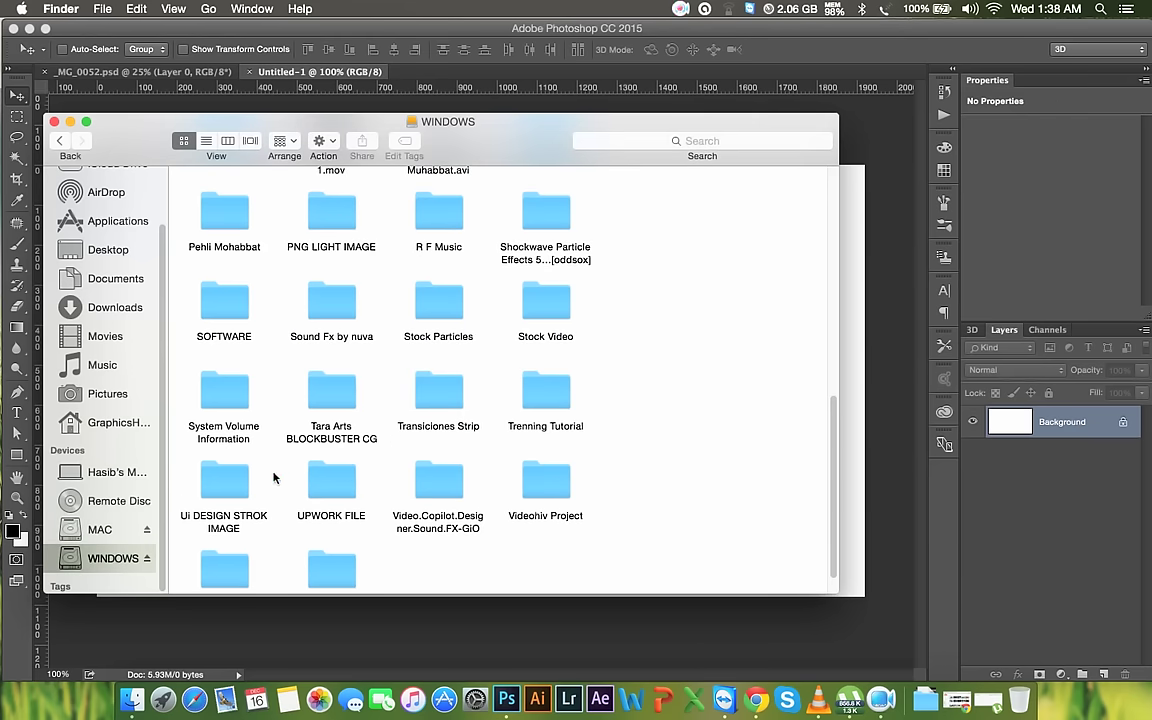
{"action": "double_click", "coordinate": [242, 473]}
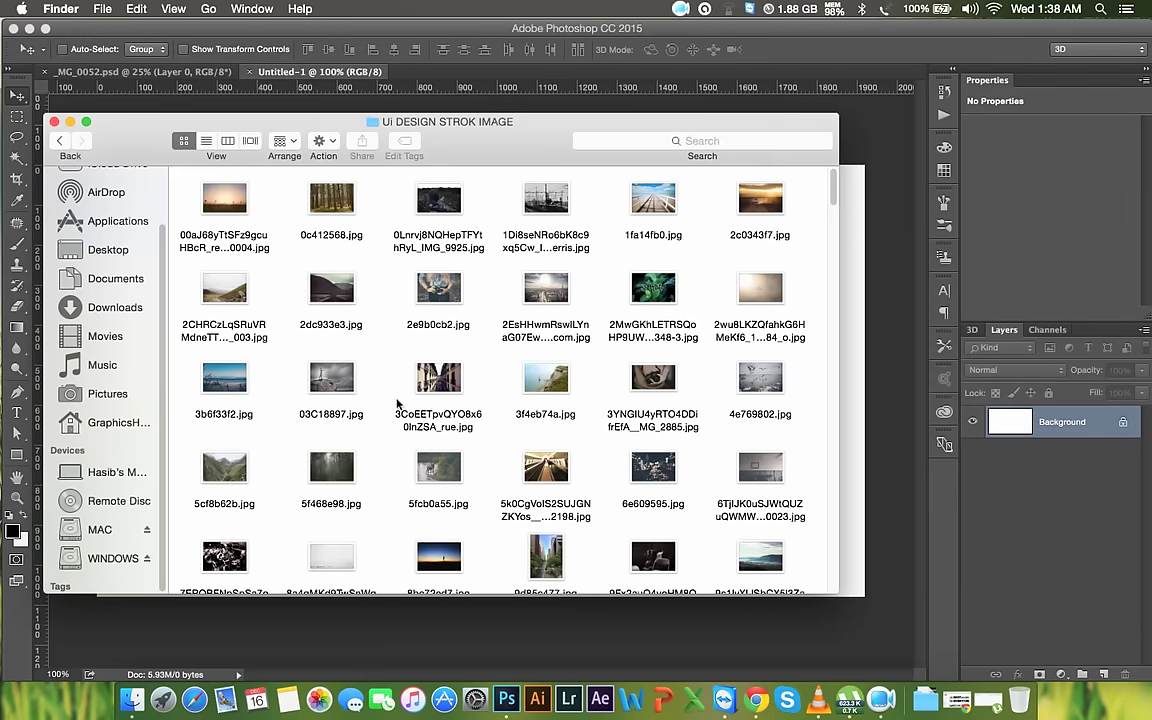
Find PS9542MLT8.jpg and drag it over to the Photoshop window
{"action": "scroll", "coordinate": [400, 395], "scroll_direction": "down", "scroll_amount": 4}
{"action": "scroll", "coordinate": [392, 407], "scroll_direction": "down", "scroll_amount": 2}
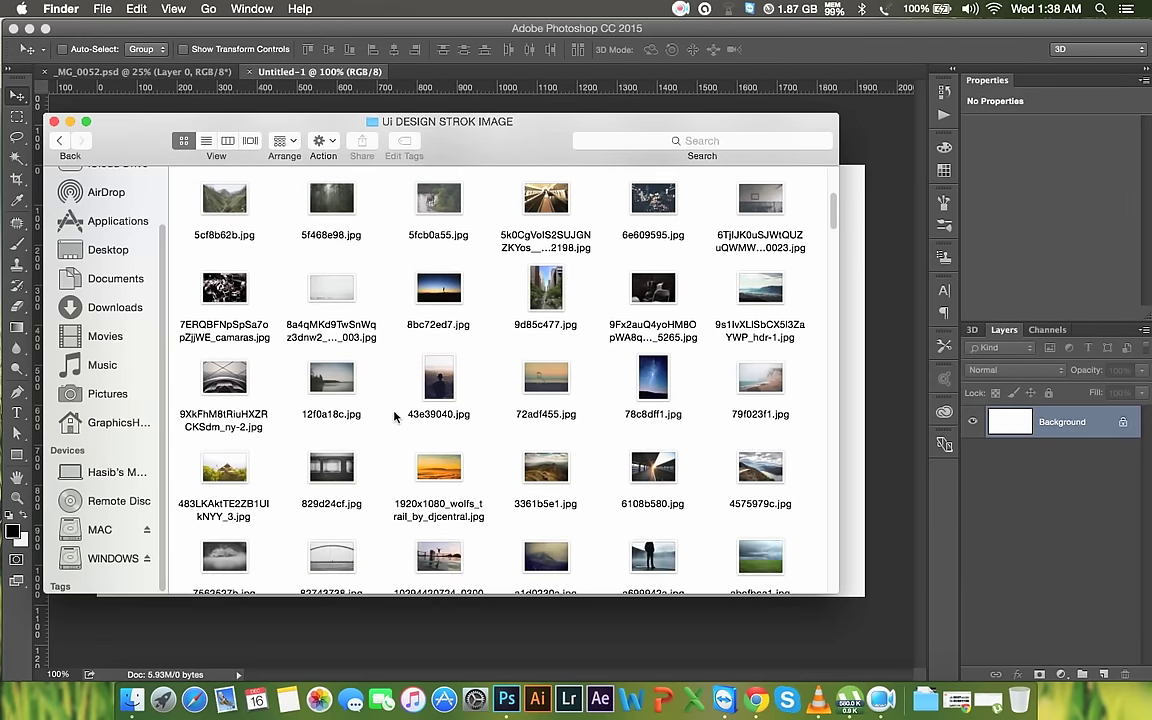
{"action": "scroll", "coordinate": [400, 410], "scroll_direction": "down", "scroll_amount": 8}
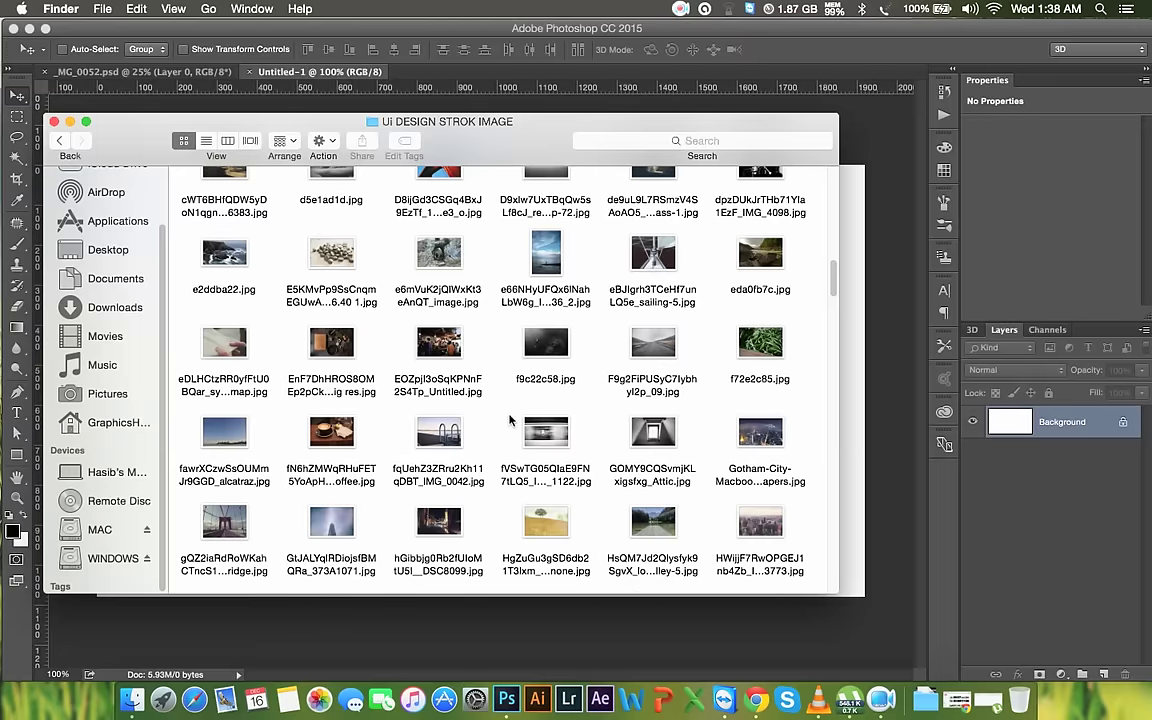
{"action": "scroll", "coordinate": [520, 423], "scroll_direction": "down", "scroll_amount": 5}
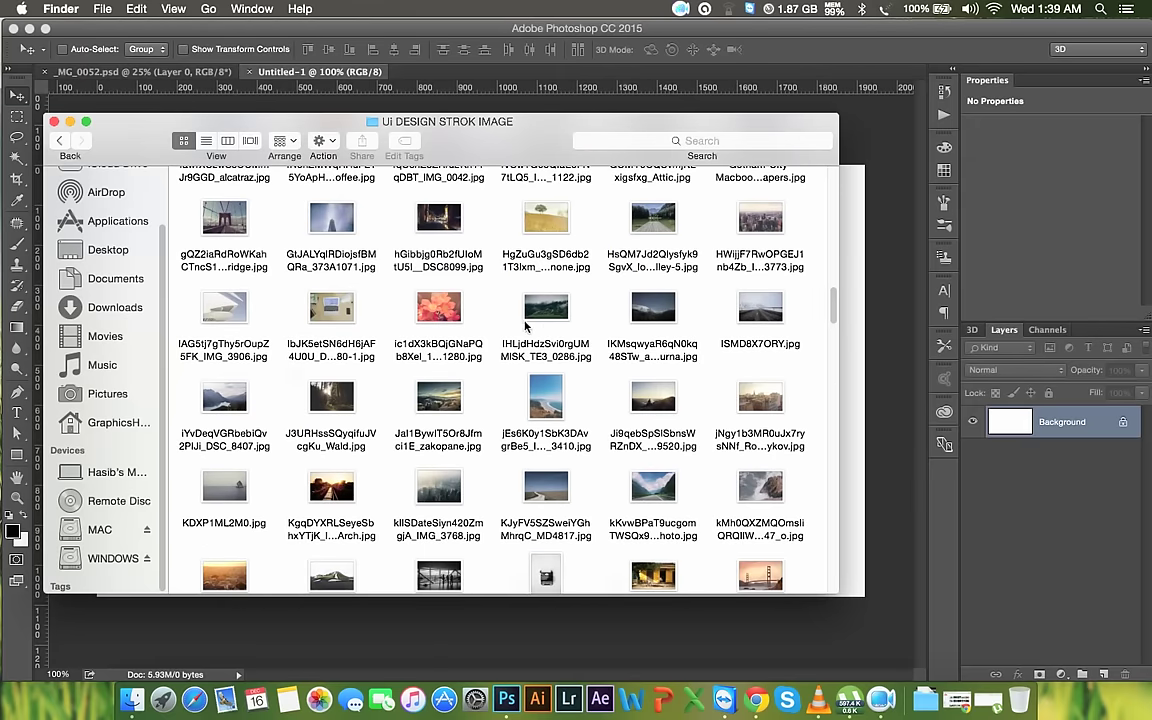
{"action": "scroll", "coordinate": [547, 328], "scroll_direction": "down", "scroll_amount": 5}
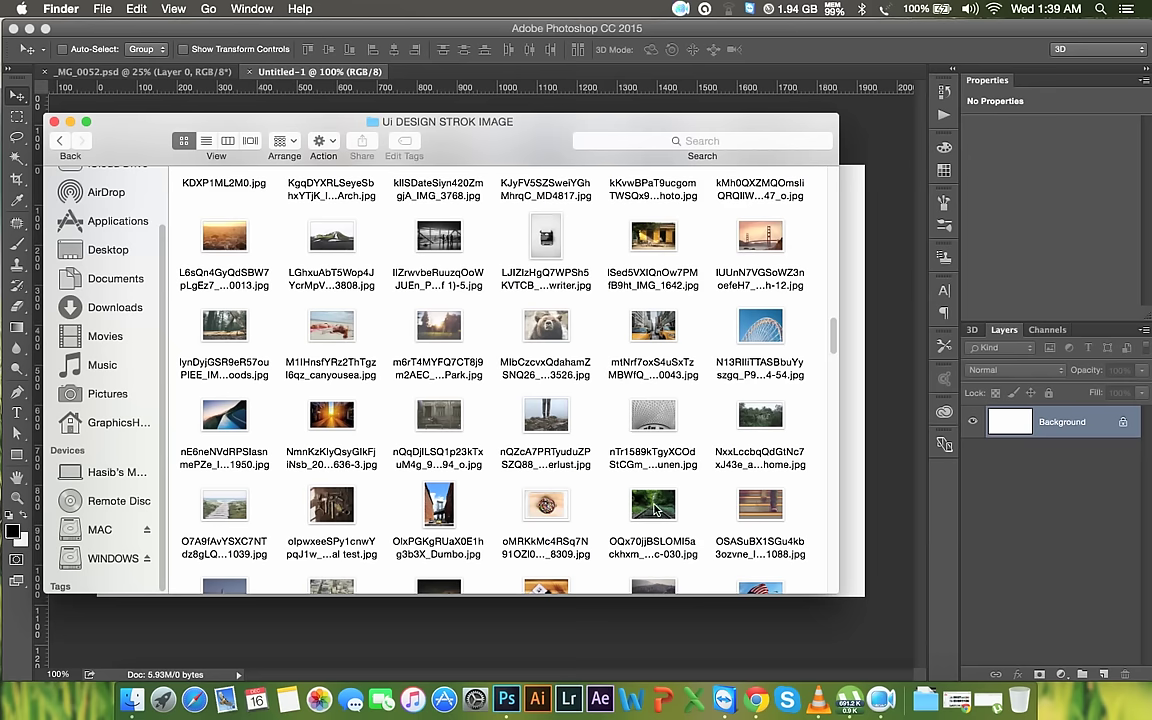
{"action": "scroll", "coordinate": [656, 514], "scroll_direction": "down", "scroll_amount": 3}
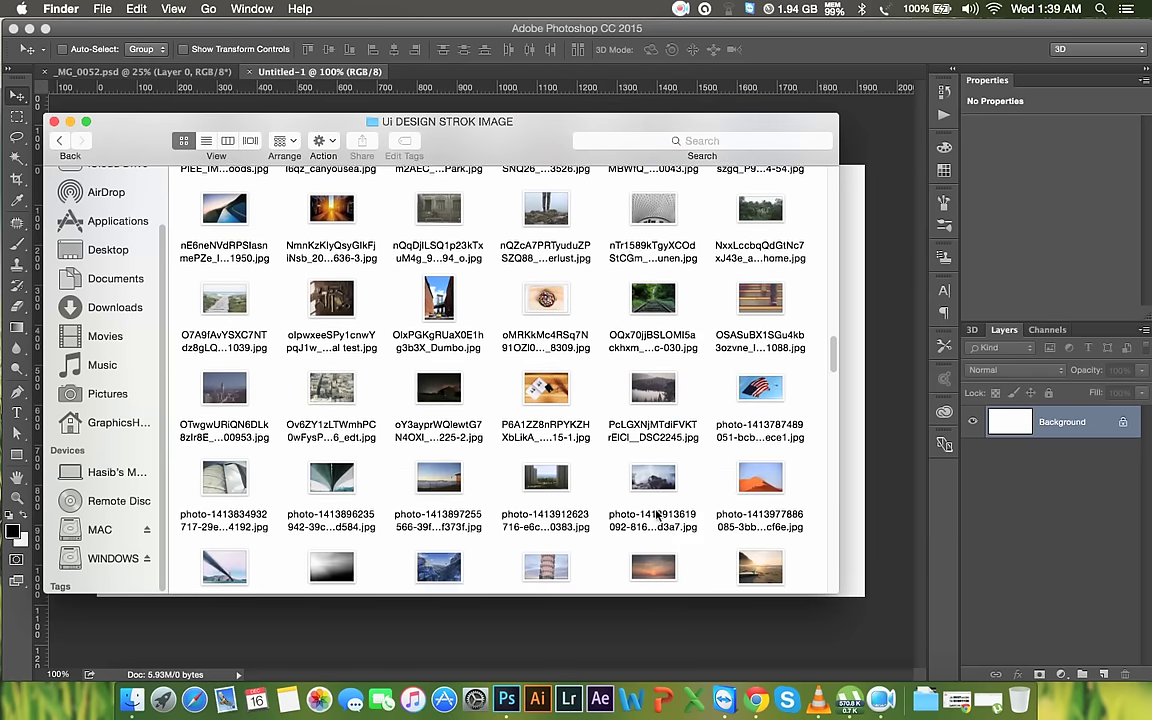
{"action": "scroll", "coordinate": [656, 514], "scroll_direction": "down", "scroll_amount": 5}
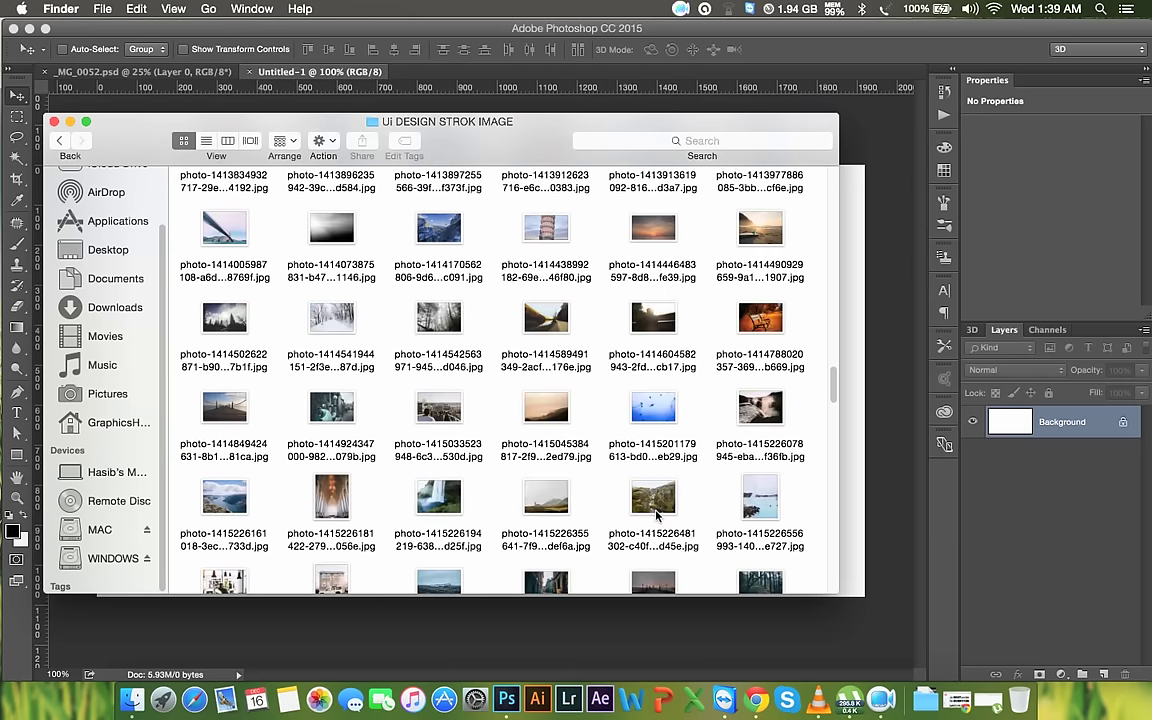
{"action": "scroll", "coordinate": [656, 514], "scroll_direction": "down", "scroll_amount": 5}
{"action": "scroll", "coordinate": [657, 516], "scroll_direction": "down", "scroll_amount": 5}
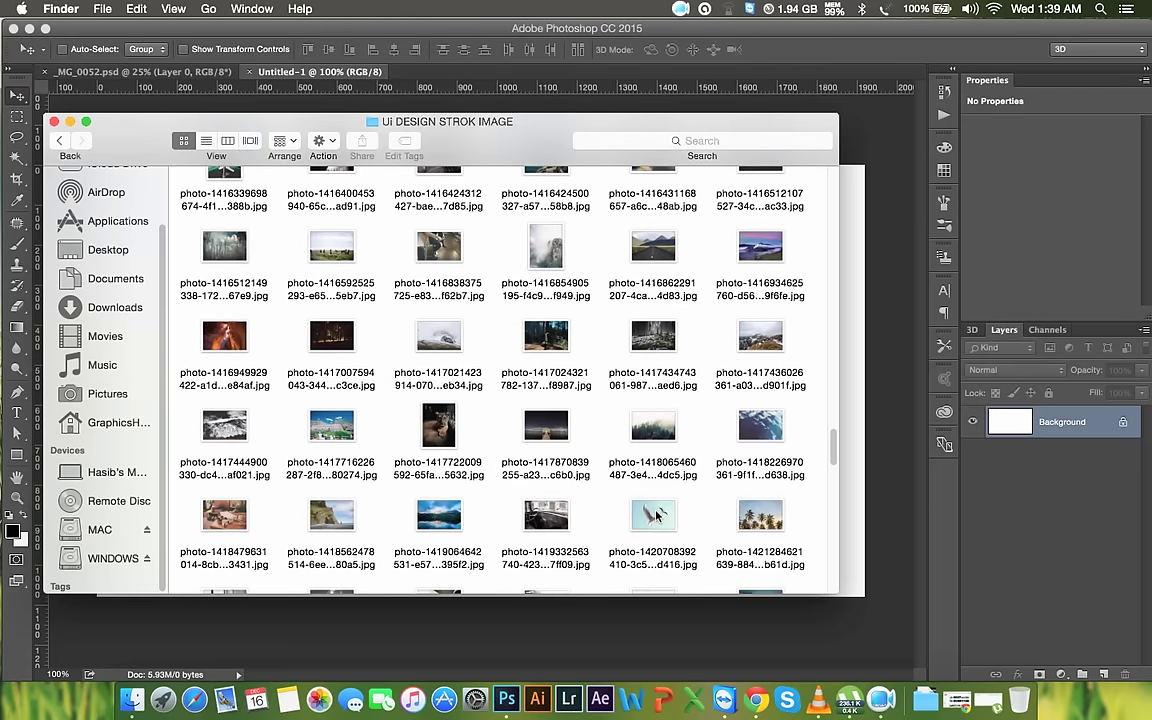
{"action": "scroll", "coordinate": [657, 516], "scroll_direction": "down", "scroll_amount": 2}
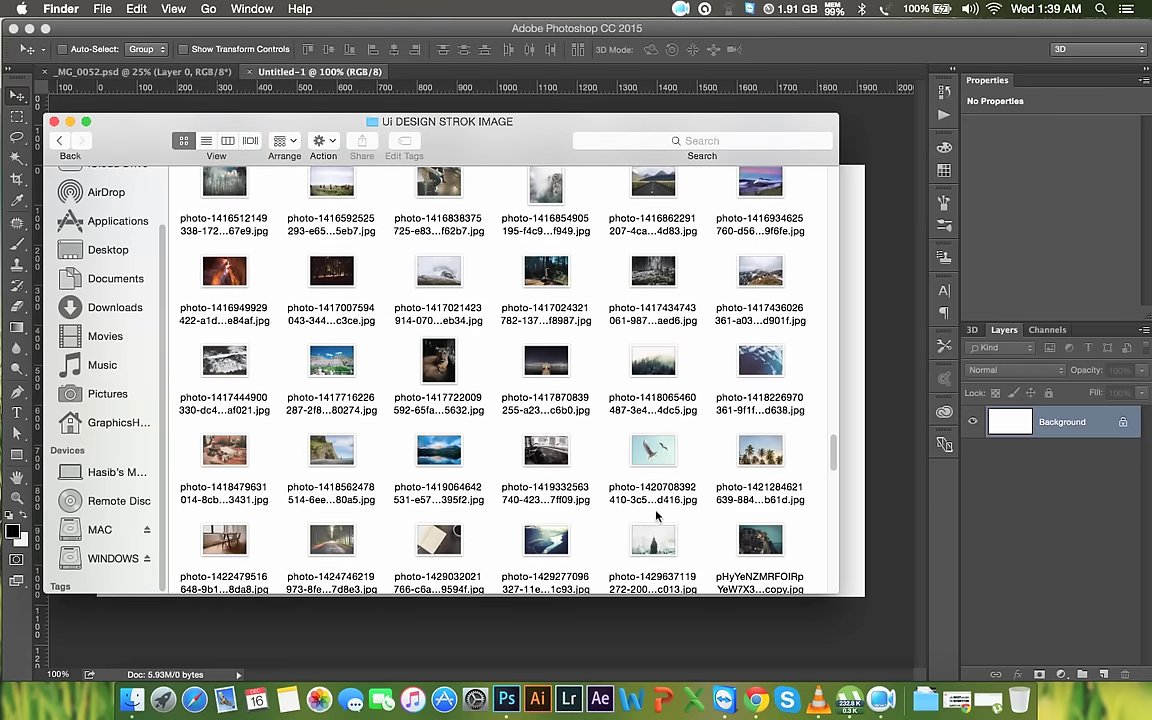
{"action": "scroll", "coordinate": [657, 516], "scroll_direction": "down", "scroll_amount": 5}
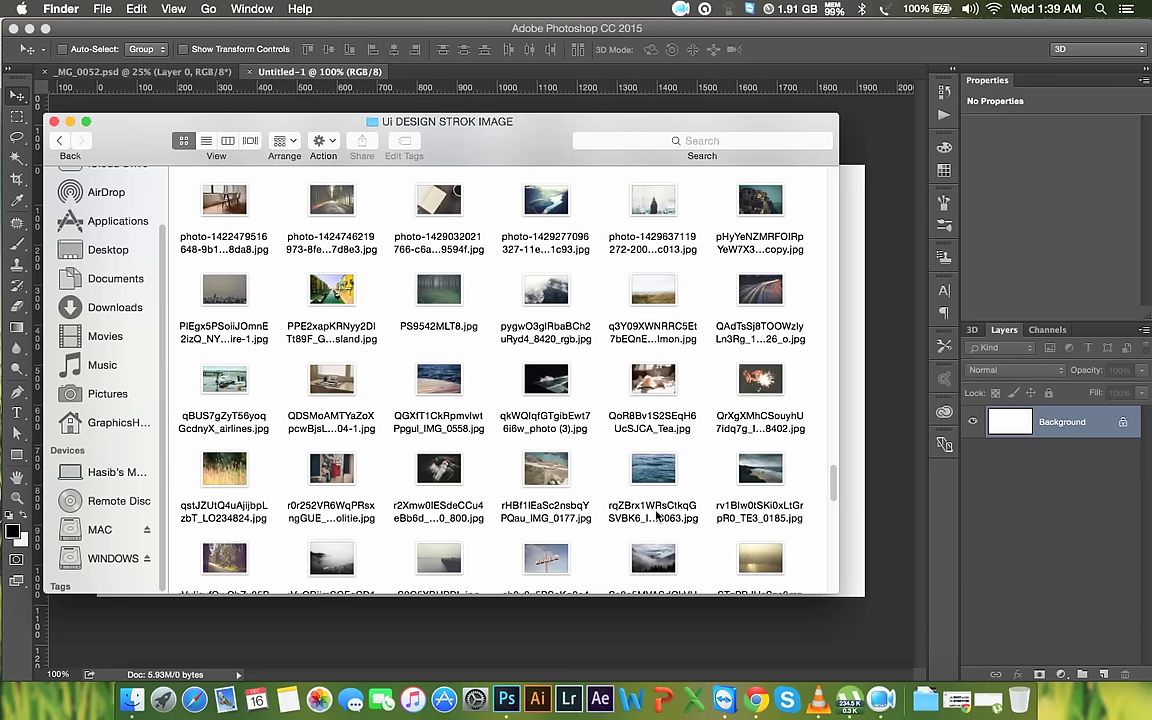
{"action": "left_click_drag", "start_coordinate": [439, 290], "coordinate": [648, 240]}
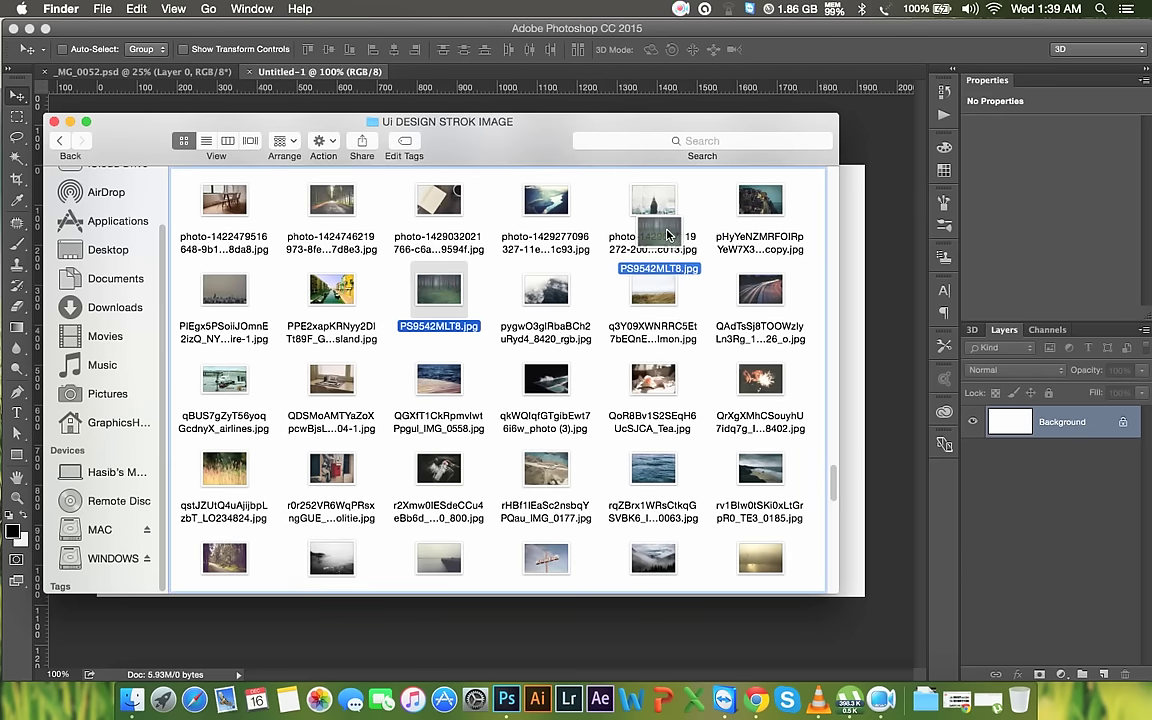
{"action": "left_click_drag", "start_coordinate": [648, 240], "coordinate": [760, 67]}
{"action": "key", "text": "super+Tab"}
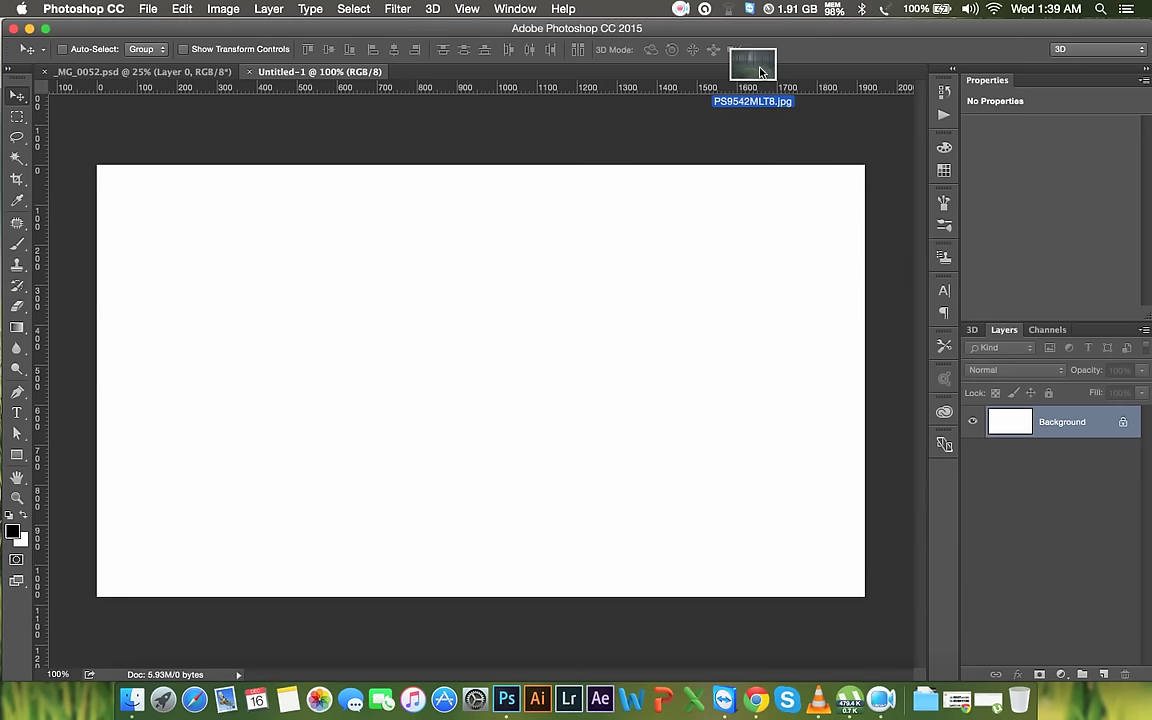
Place PS9542MLT8.jpg as Layer 1 and scale it to about 62% to fill the canvas
{"action": "left_click_drag", "start_coordinate": [760, 70], "coordinate": [445, 292]}
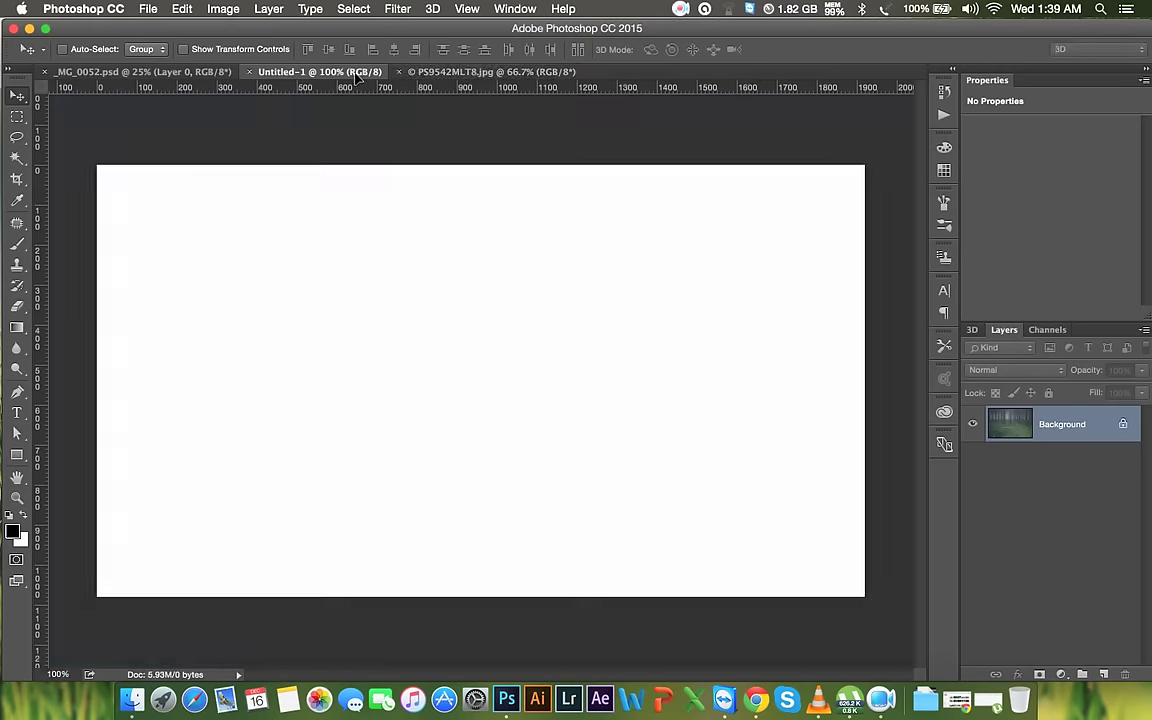
{"action": "left_click_drag", "start_coordinate": [356, 76], "coordinate": [437, 221]}
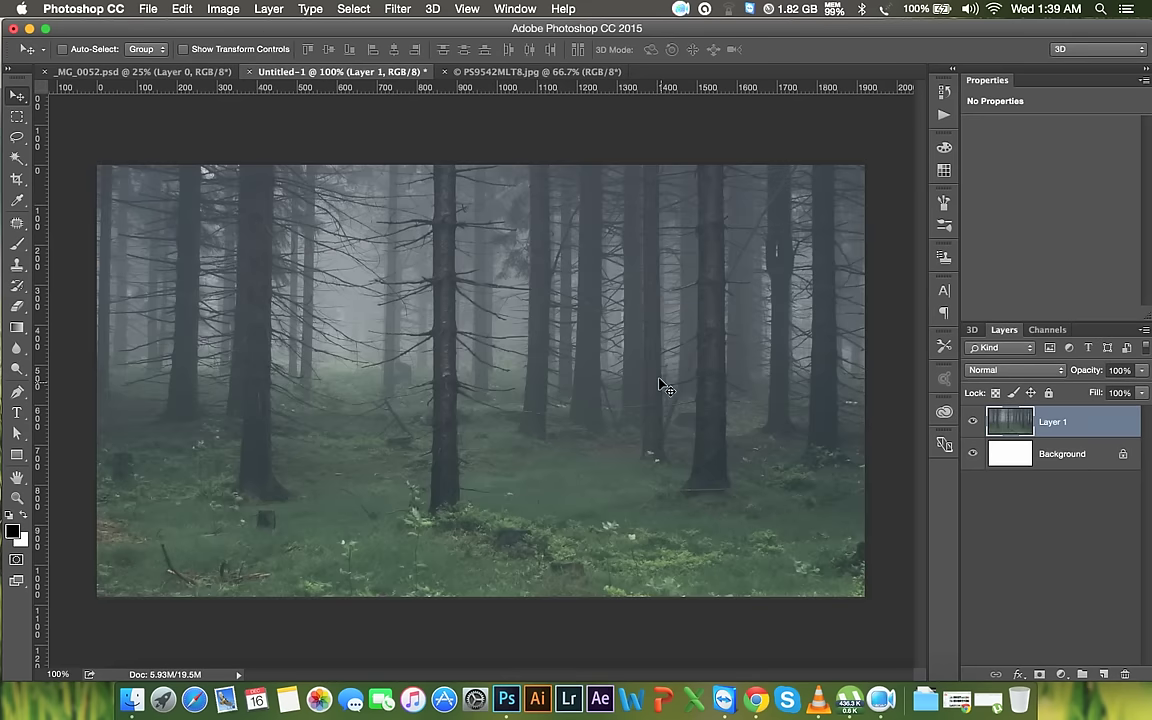
{"action": "key", "text": "super+t"}
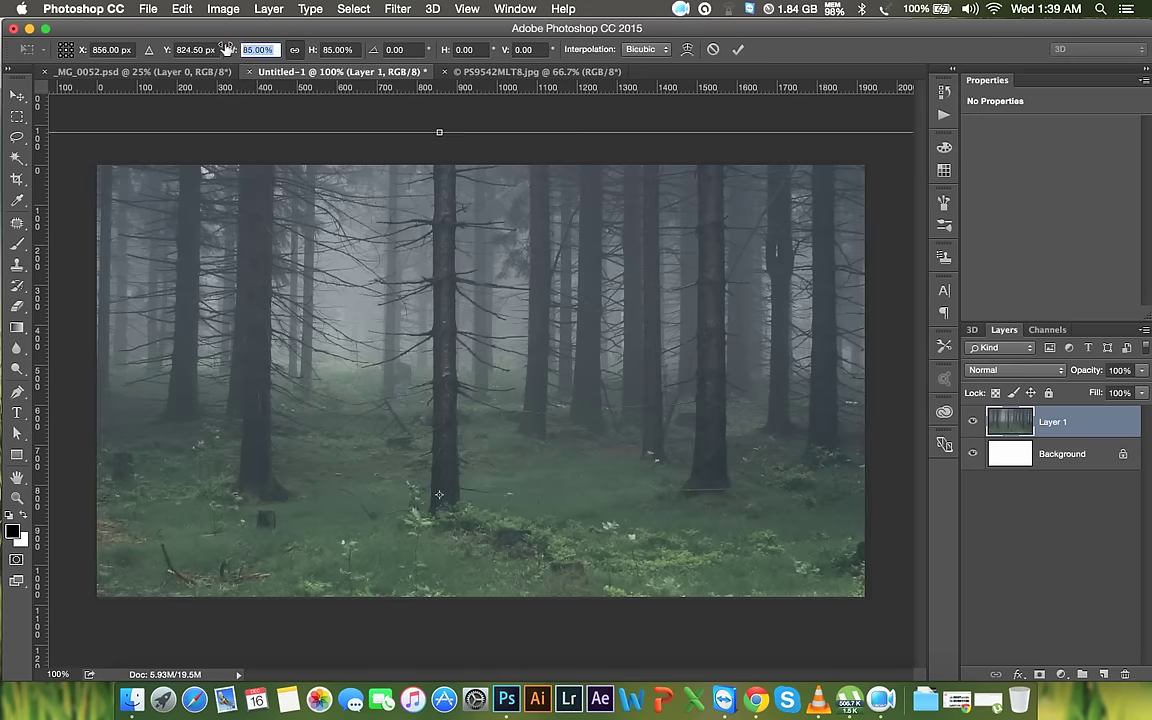
{"action": "left_click_drag", "start_coordinate": [237, 49], "coordinate": [180, 52]}
{"action": "left_click_drag", "start_coordinate": [433, 318], "coordinate": [435, 189]}
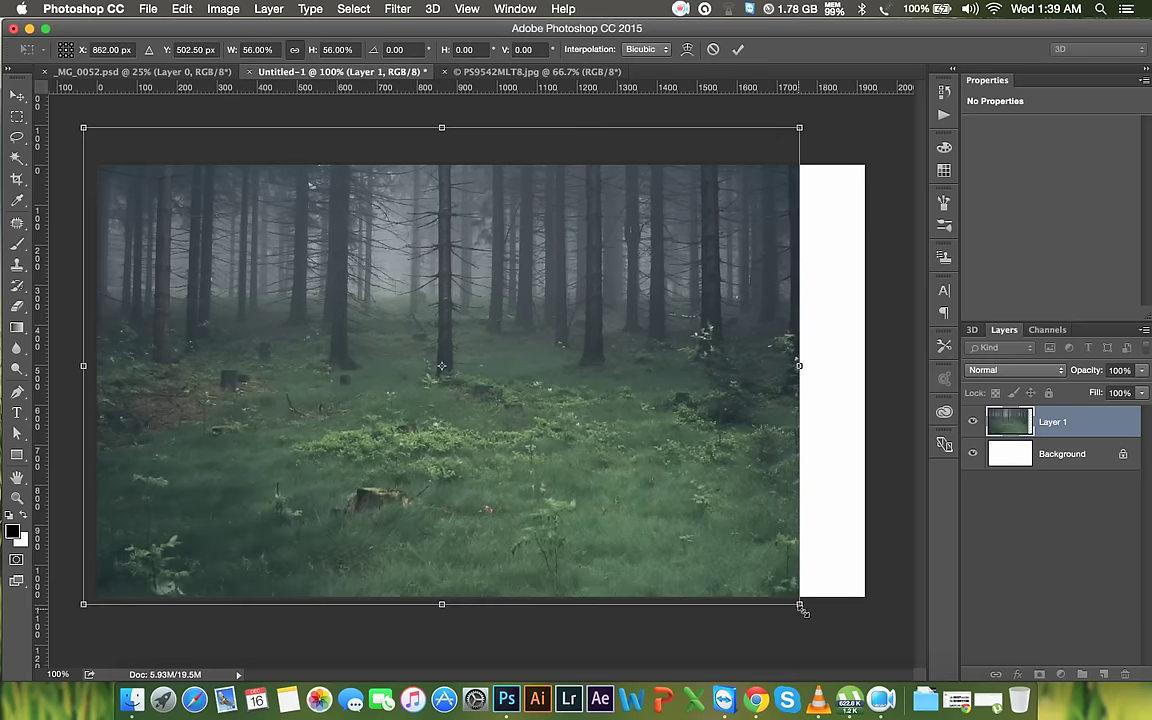
{"action": "left_click_drag", "start_coordinate": [799, 604], "coordinate": [890, 656]}
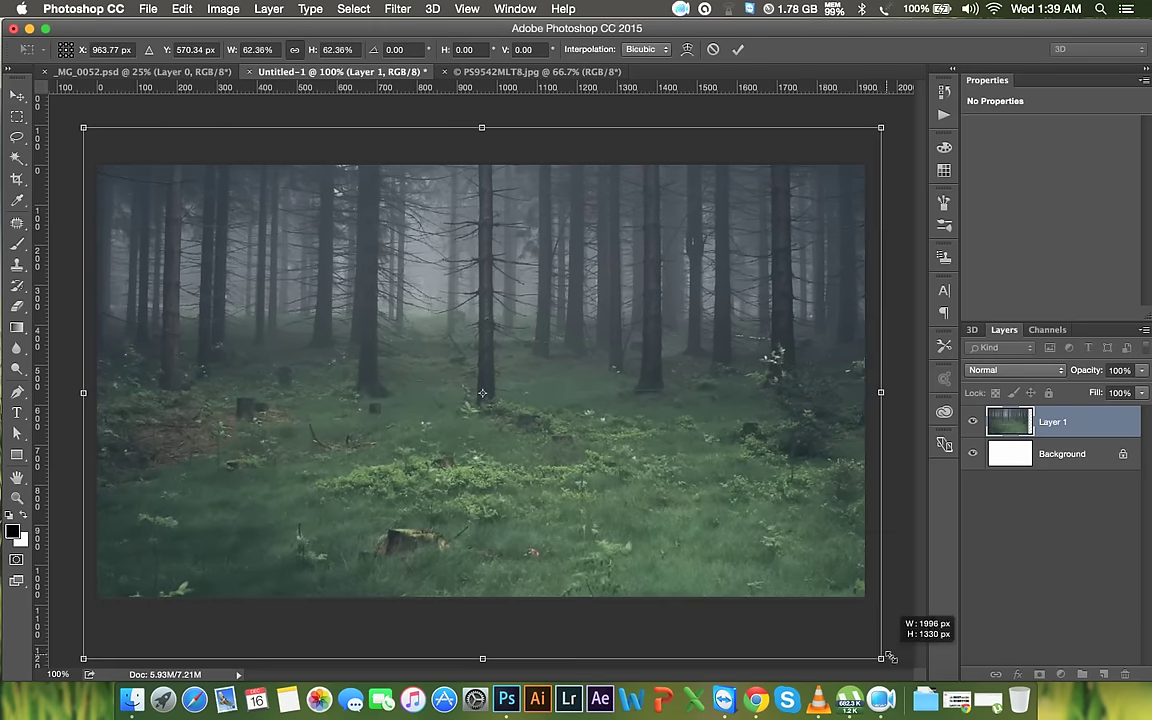
{"action": "left_click", "coordinate": [737, 49]}
{"action": "left_click_drag", "start_coordinate": [681, 175], "coordinate": [680, 187]}
In Camera Raw Filter, set Highlights +99 and Shadows +100, and lift Whites and Blacks
{"action": "left_click", "coordinate": [404, 11]}
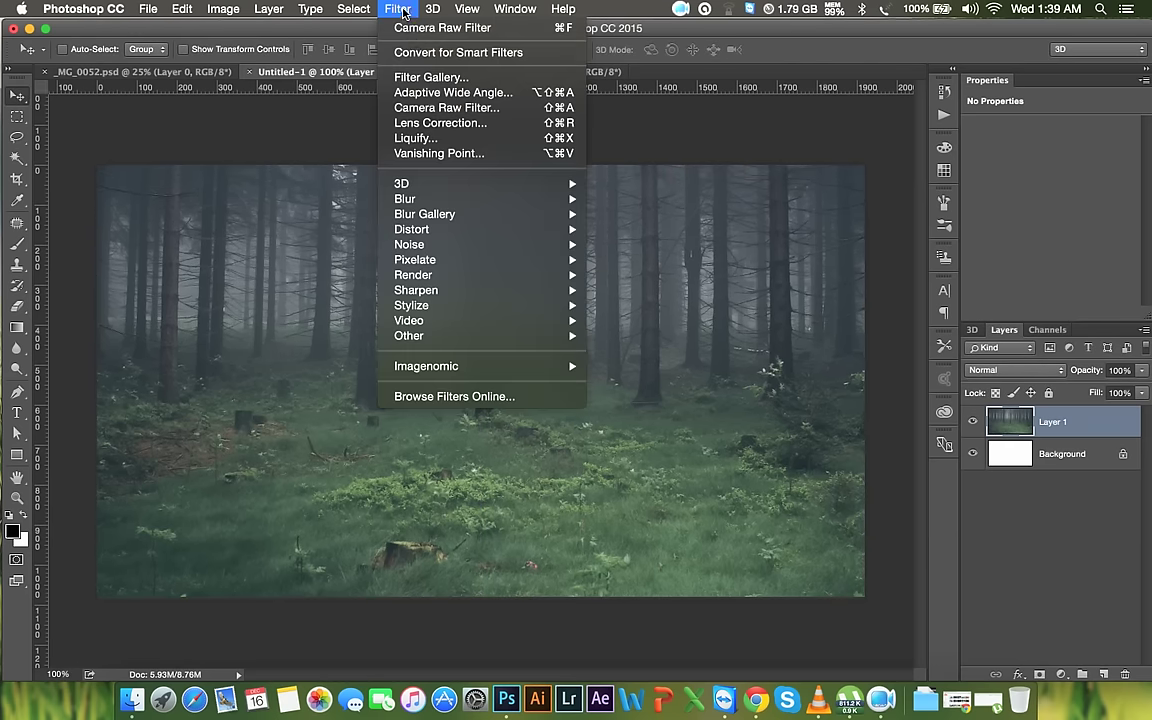
{"action": "left_click", "coordinate": [436, 113]}
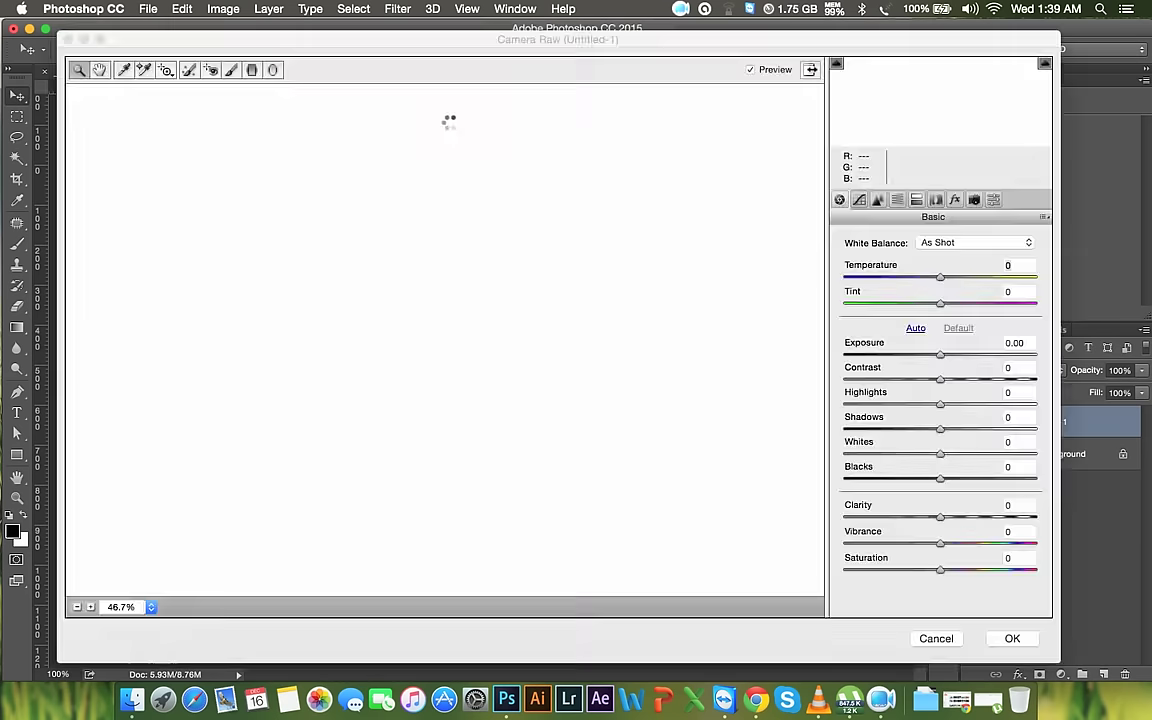
{"action": "left_click_drag", "start_coordinate": [940, 404], "coordinate": [1034, 404]}
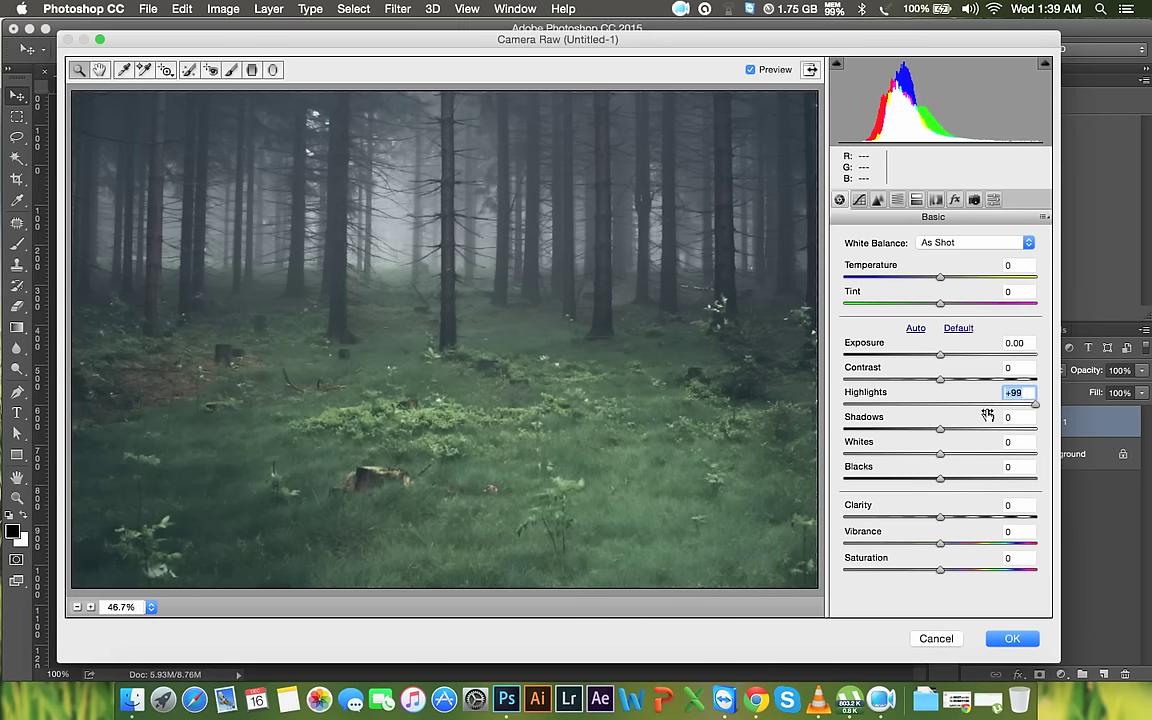
{"action": "left_click_drag", "start_coordinate": [938, 431], "coordinate": [1066, 430]}
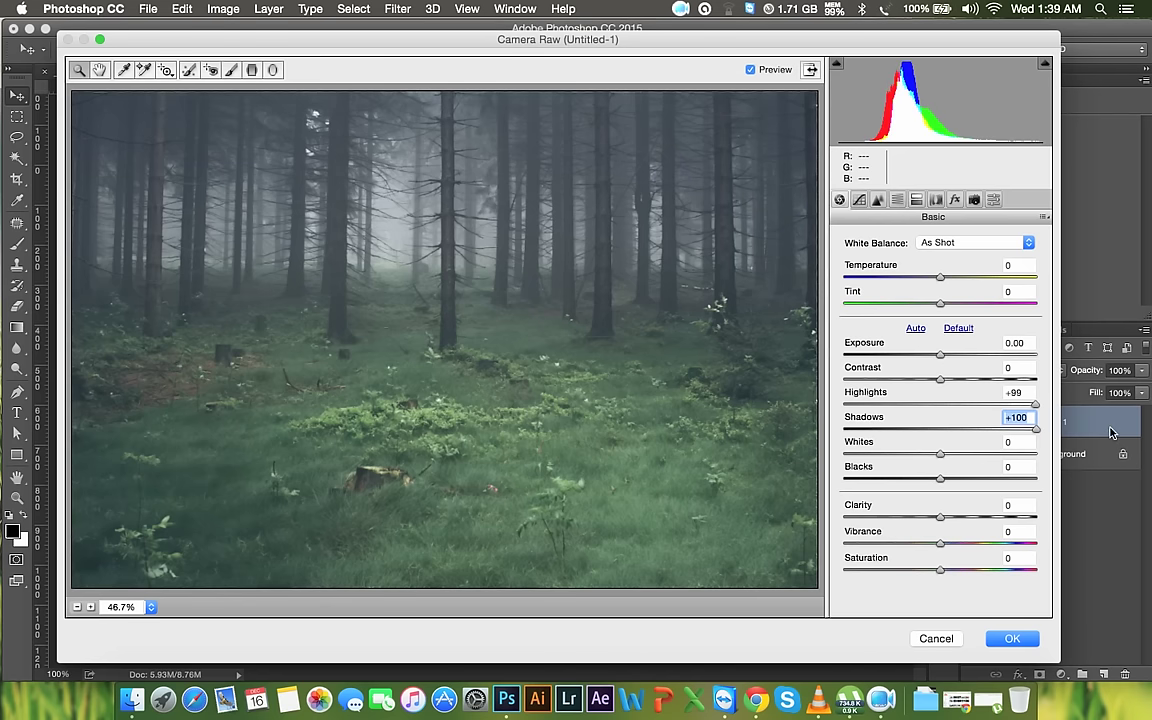
{"action": "left_click_drag", "start_coordinate": [940, 479], "coordinate": [1040, 479]}
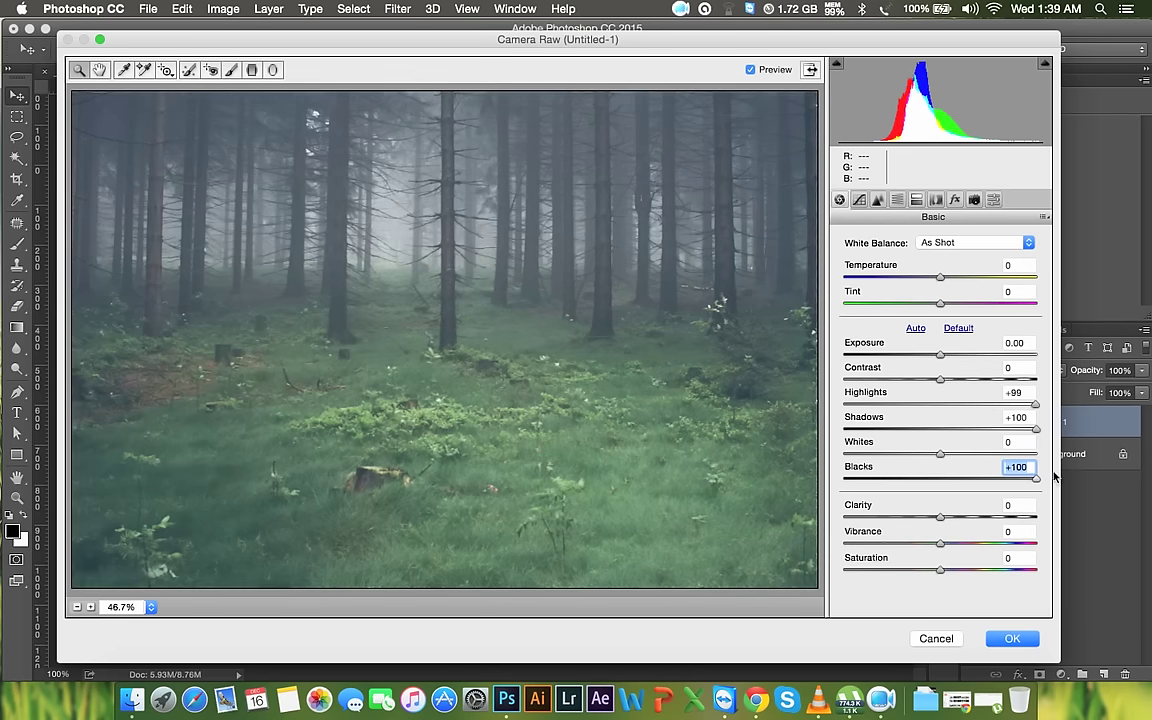
{"action": "mouse_move", "coordinate": [948, 458]}
{"action": "left_mouse_down"}
{"action": "mouse_move", "coordinate": [1023, 456]}
{"action": "mouse_move", "coordinate": [966, 456]}
{"action": "left_mouse_up"}
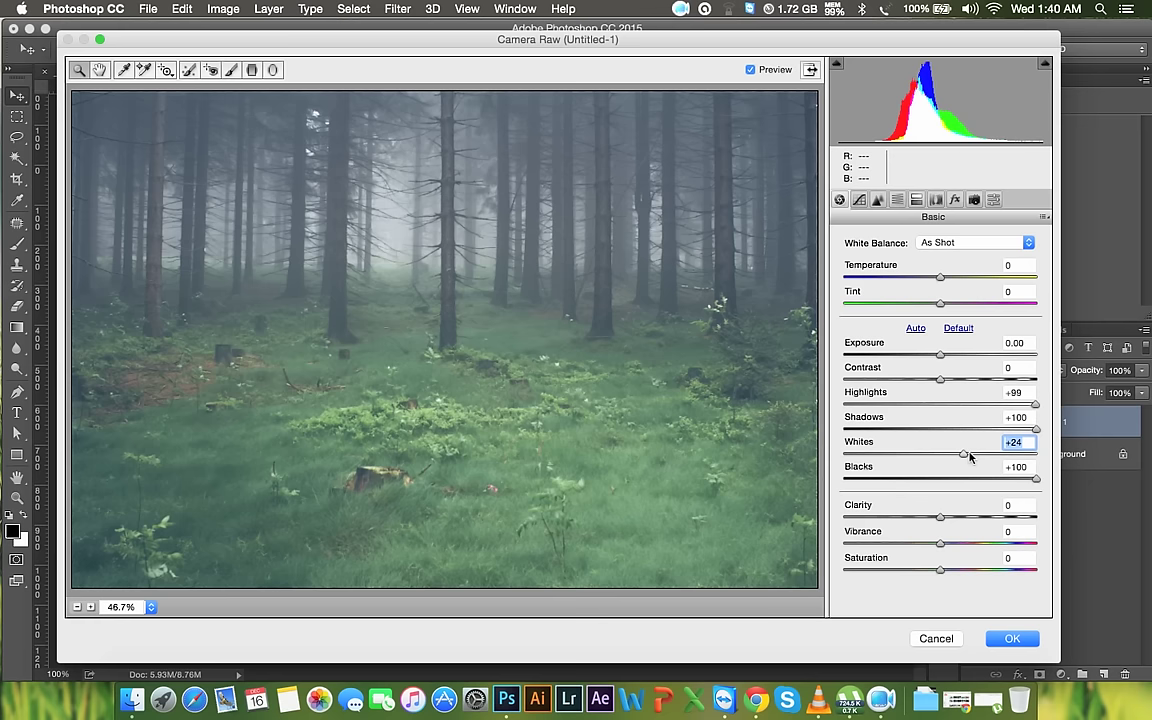
{"action": "mouse_move", "coordinate": [1035, 479]}
{"action": "left_mouse_down"}
{"action": "mouse_move", "coordinate": [977, 480]}
{"action": "mouse_move", "coordinate": [1003, 481]}
{"action": "left_mouse_up"}
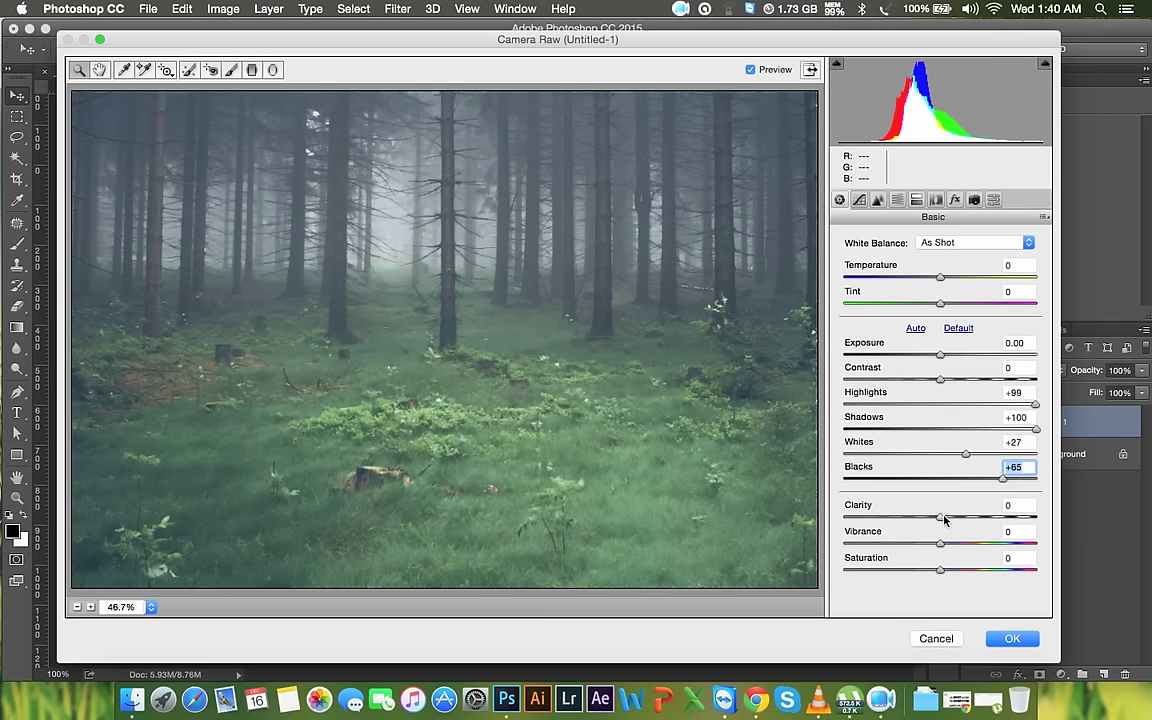
Lower Clarity to -74, add Vibrance and warmer Temperature, then apply the filter
{"action": "left_click_drag", "start_coordinate": [941, 518], "coordinate": [851, 518]}
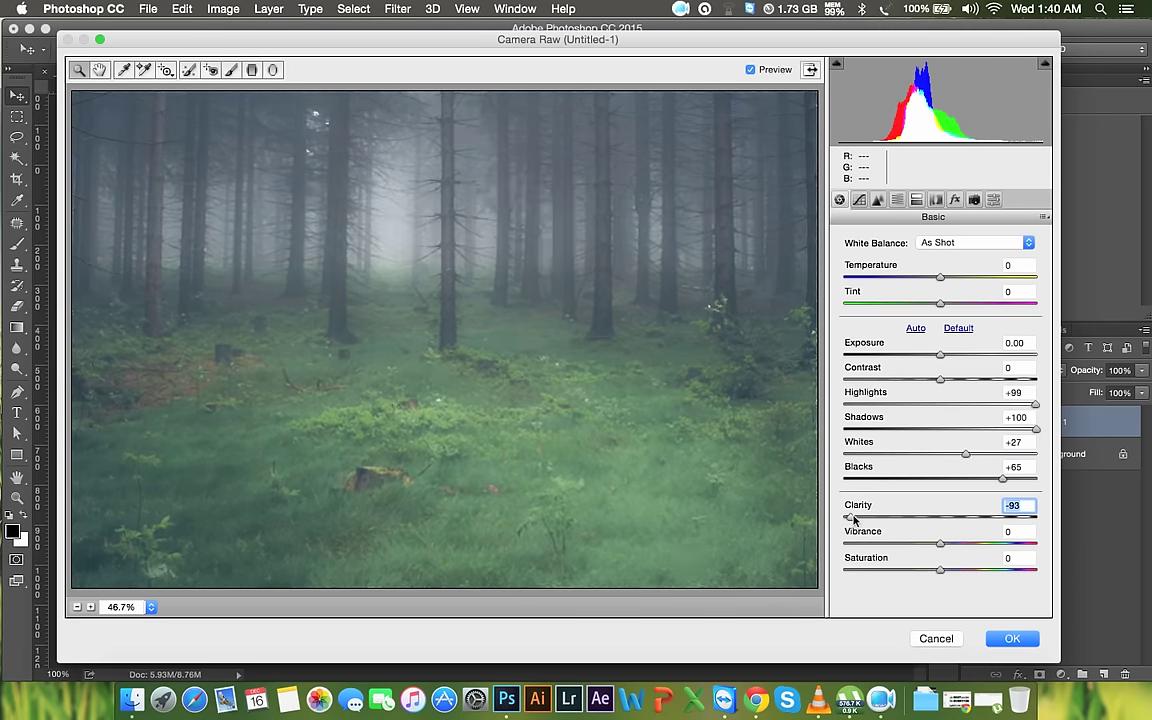
{"action": "left_click_drag", "start_coordinate": [853, 519], "coordinate": [845, 518]}
{"action": "mouse_move", "coordinate": [945, 545]}
{"action": "left_mouse_down"}
{"action": "mouse_move", "coordinate": [995, 545]}
{"action": "mouse_move", "coordinate": [955, 545]}
{"action": "left_mouse_up"}
{"action": "left_click_drag", "start_coordinate": [940, 280], "coordinate": [959, 281]}
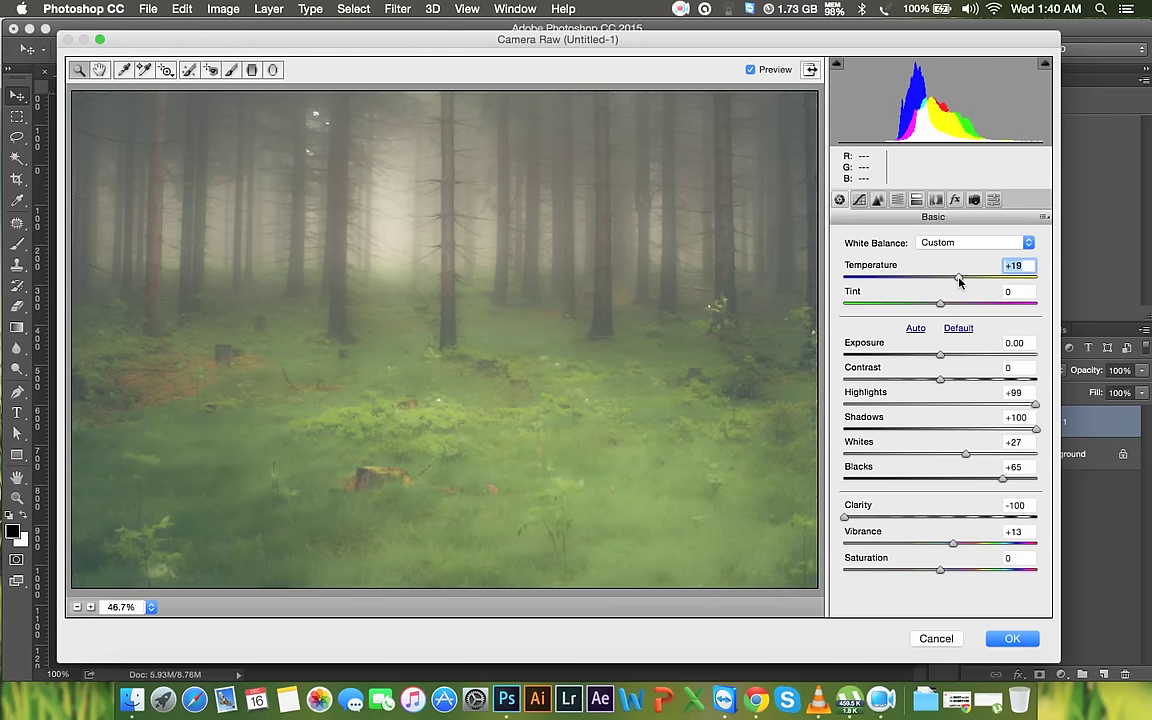
{"action": "left_click", "coordinate": [870, 518]}
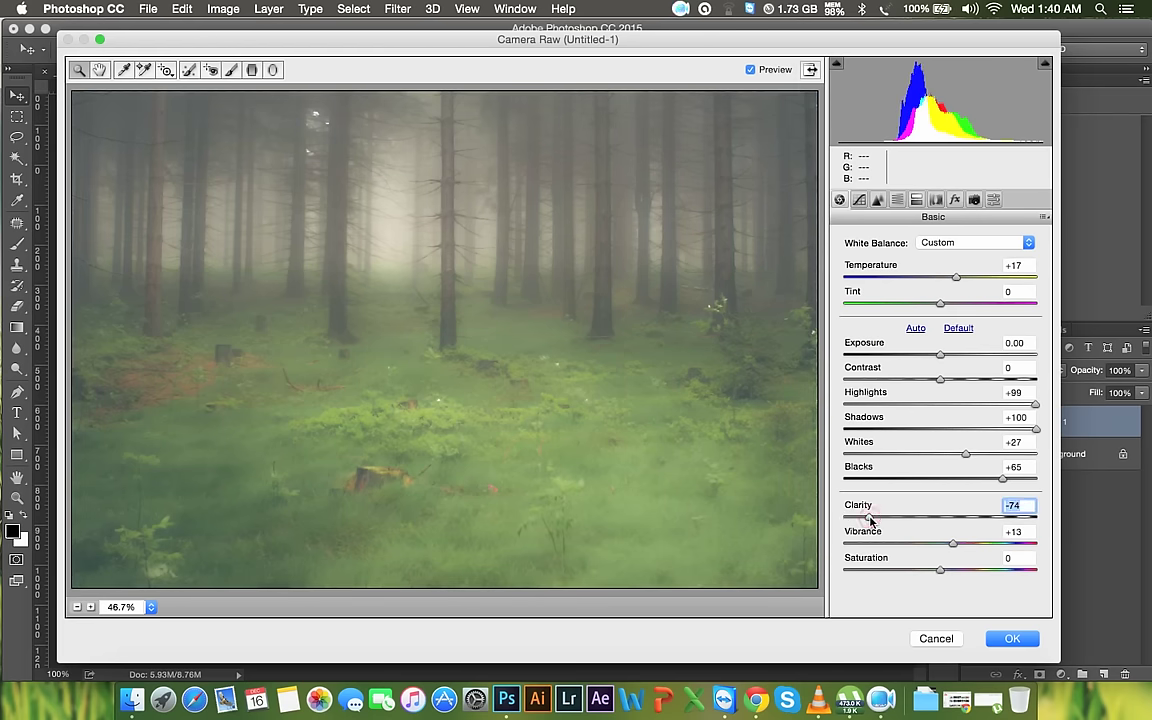
{"action": "left_click", "coordinate": [1010, 638]}
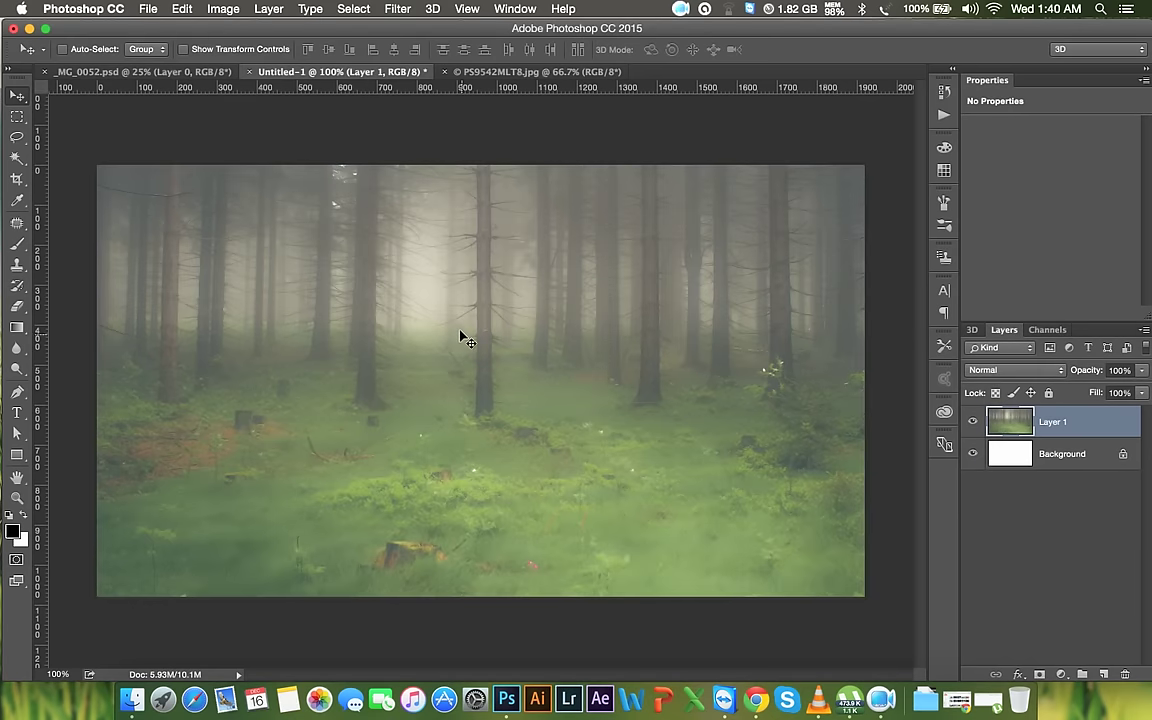
{"action": "mouse_move", "coordinate": [465, 328]}
{"action": "left_mouse_down"}
{"action": "mouse_move", "coordinate": [463, 343]}
{"action": "mouse_move", "coordinate": [463, 321]}
{"action": "left_mouse_up"}
Apply Lens Blur to Layer 1 with Radius 70 and a Hexagon (6) iris
{"action": "left_click", "coordinate": [397, 9]}
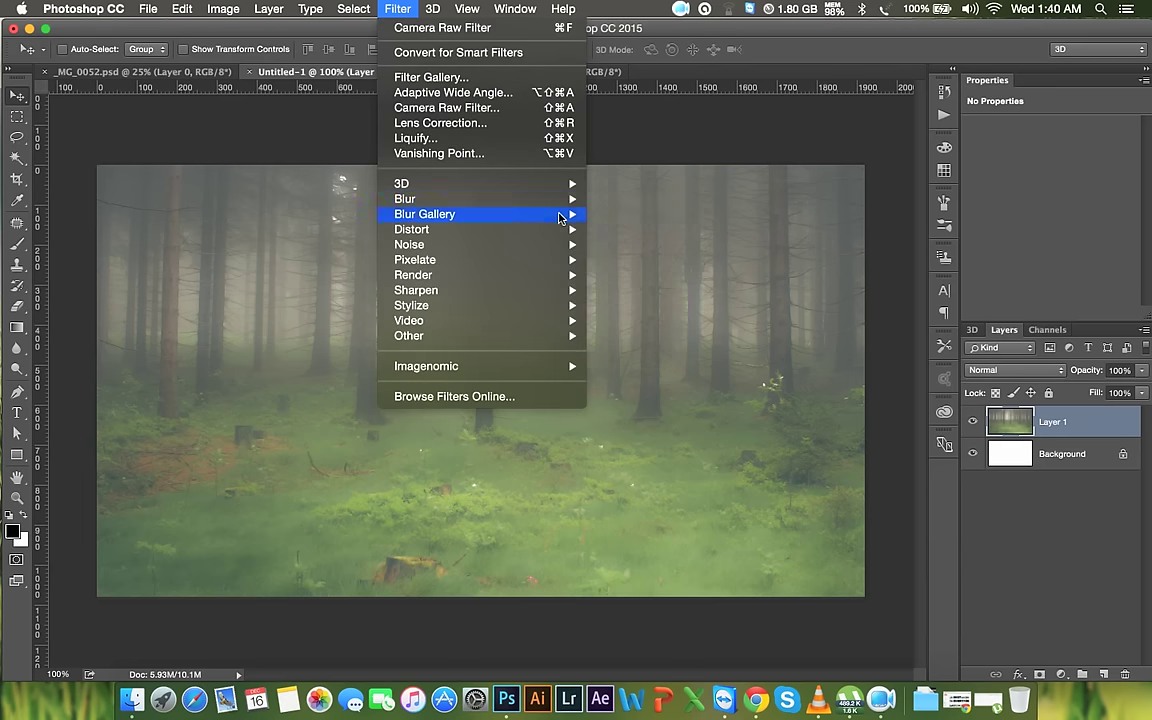
{"action": "mouse_move", "coordinate": [405, 199]}
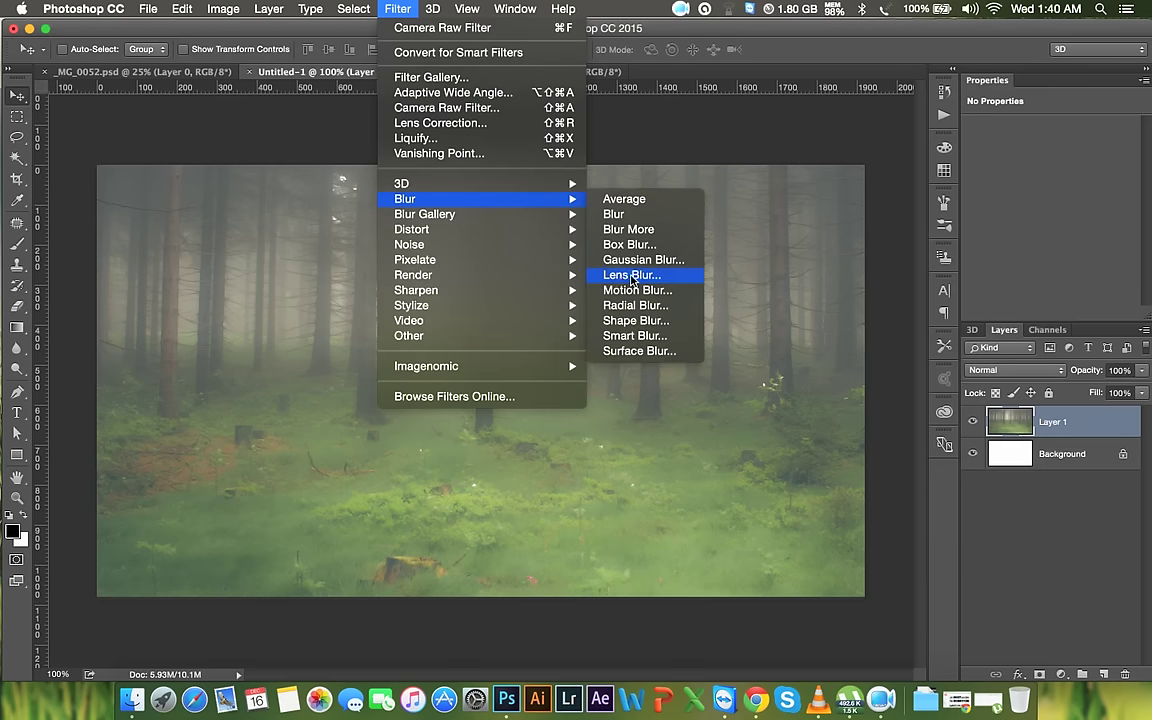
{"action": "left_click", "coordinate": [631, 276]}
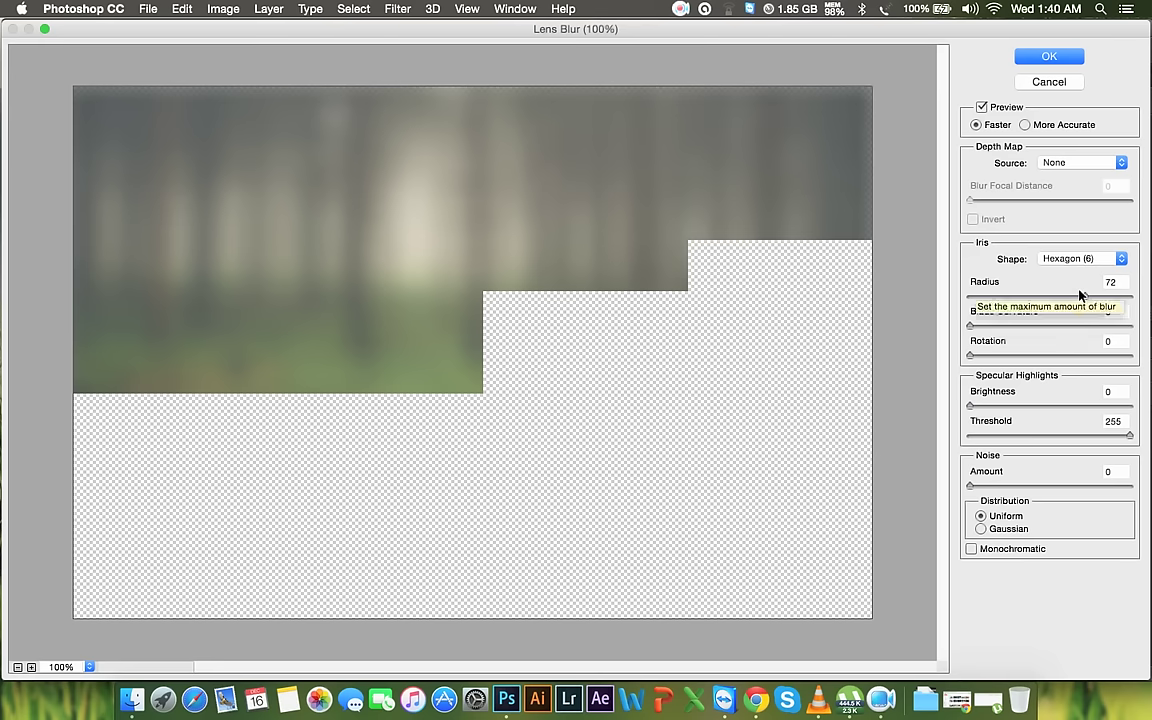
{"action": "left_click_drag", "start_coordinate": [1085, 296], "coordinate": [1080, 296]}
{"action": "left_click", "coordinate": [1050, 295]}
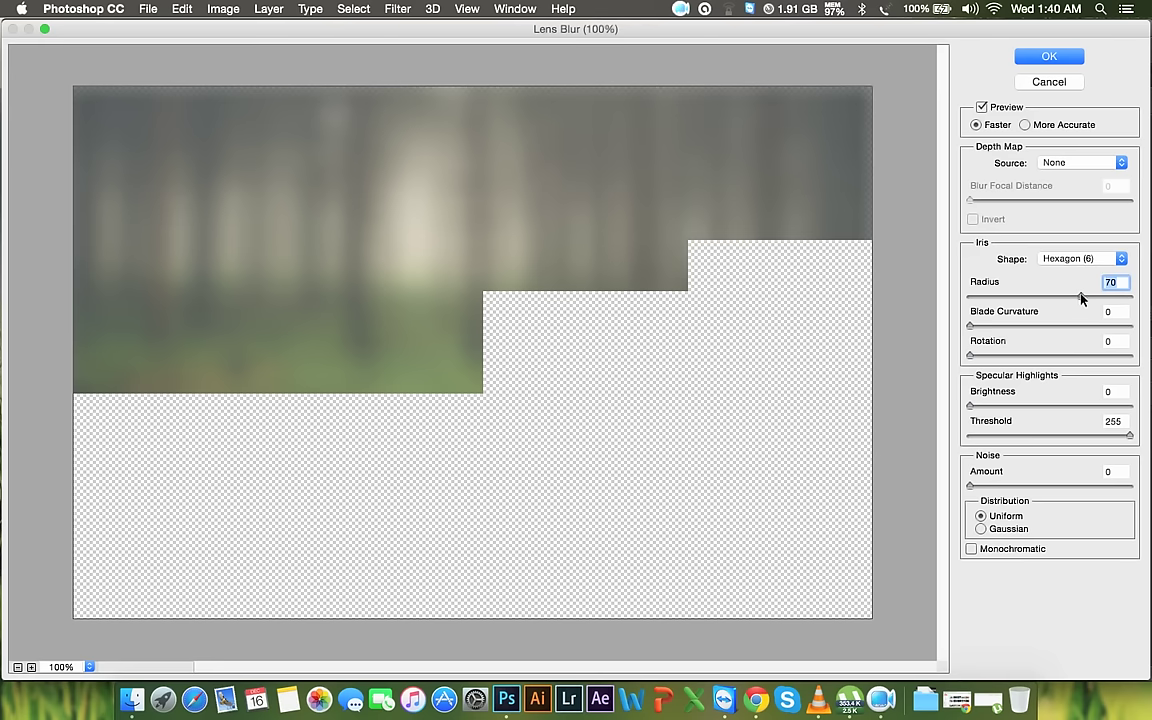
{"action": "left_click_drag", "start_coordinate": [1049, 297], "coordinate": [1058, 297]}
{"action": "left_click", "coordinate": [1058, 297]}
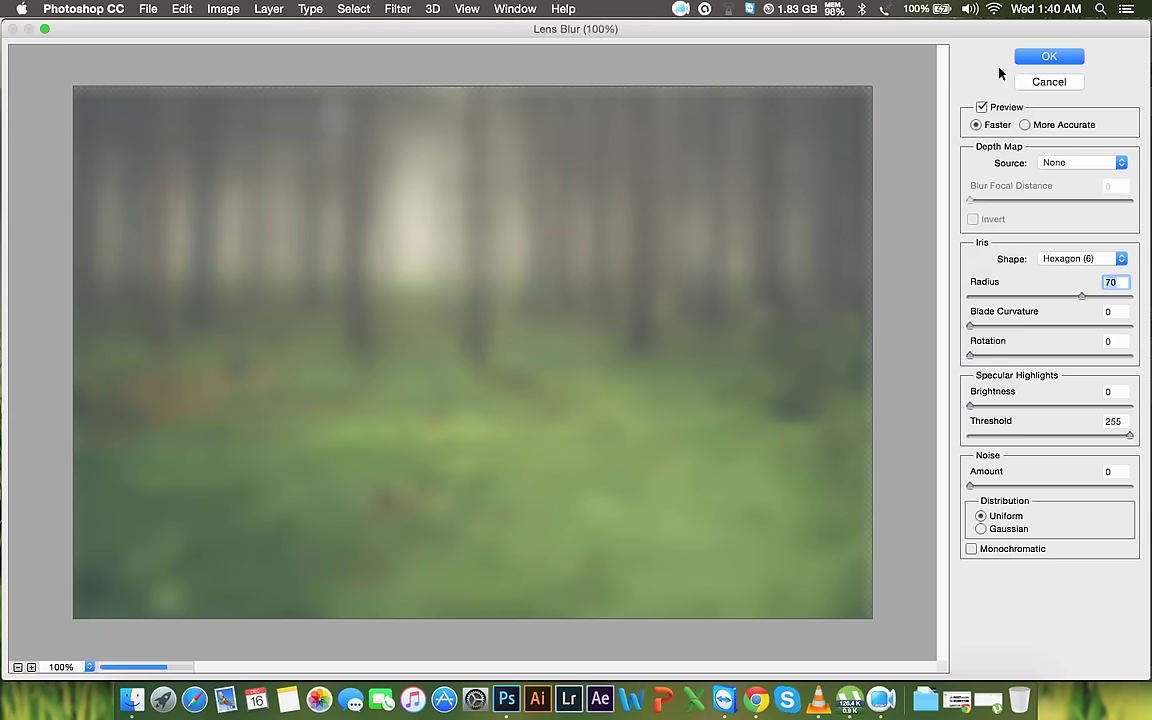
{"action": "left_click", "coordinate": [1040, 57]}
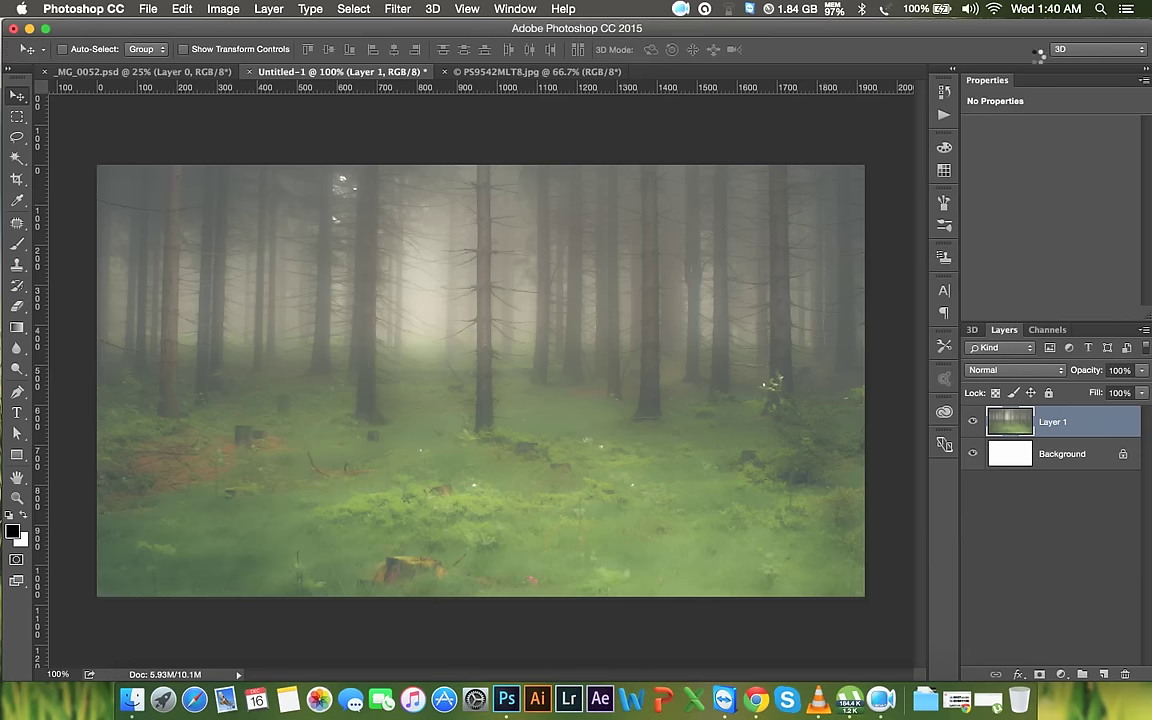
Scale the blurred forest layer up to about 121% so it overflows every canvas edge
{"action": "mouse_move", "coordinate": [572, 209]}
{"action": "left_mouse_down"}
{"action": "mouse_move", "coordinate": [610, 271]}
{"action": "mouse_move", "coordinate": [585, 292]}
{"action": "left_mouse_up"}
{"action": "key", "text": "ctrl+minus"}
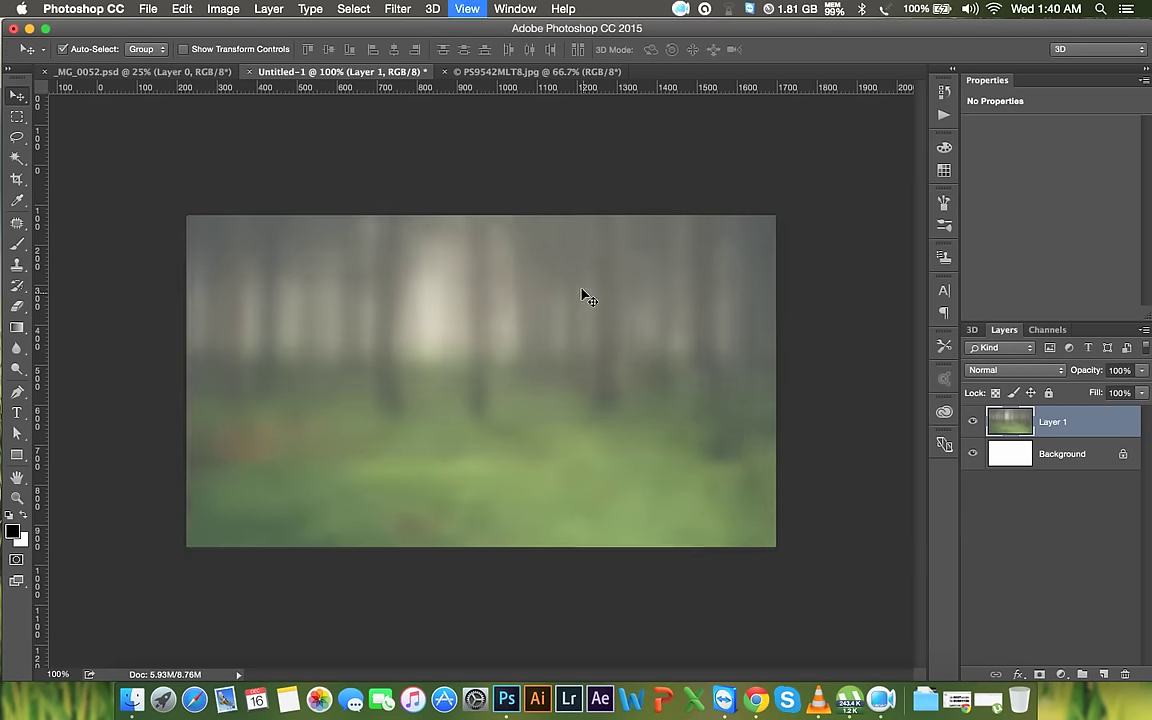
{"action": "key", "text": "ctrl+t"}
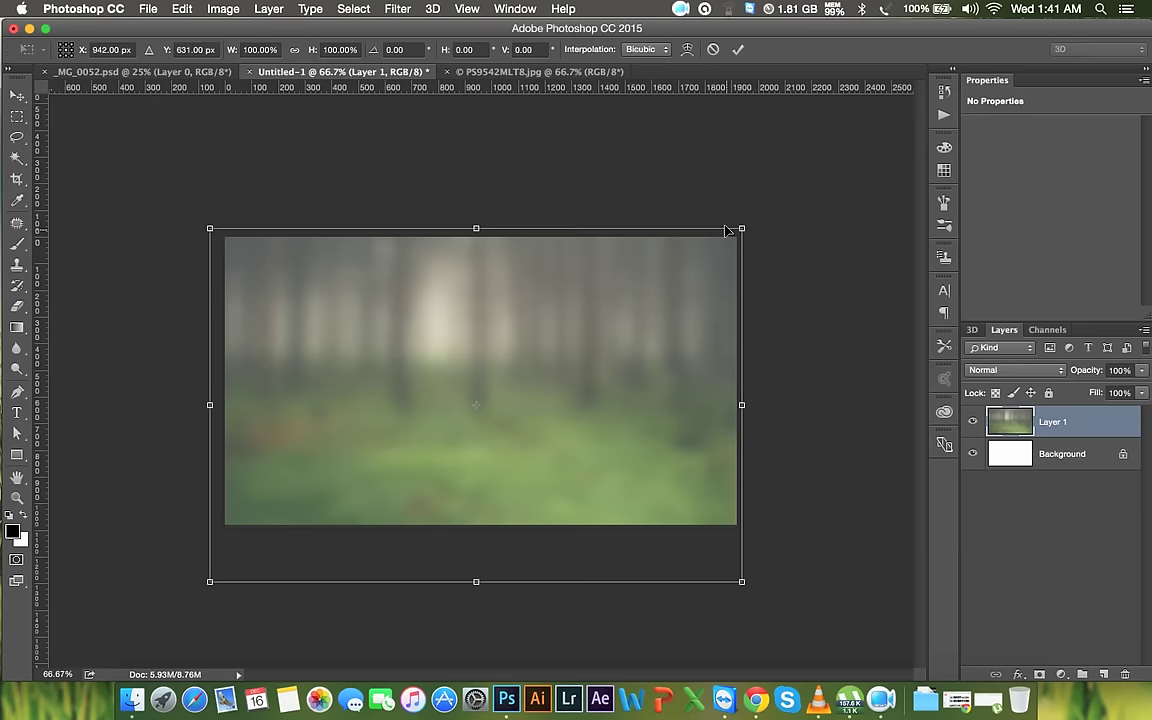
{"action": "left_click_drag", "start_coordinate": [745, 231], "coordinate": [741, 251]}
{"action": "left_click_drag", "start_coordinate": [760, 252], "coordinate": [769, 261]}
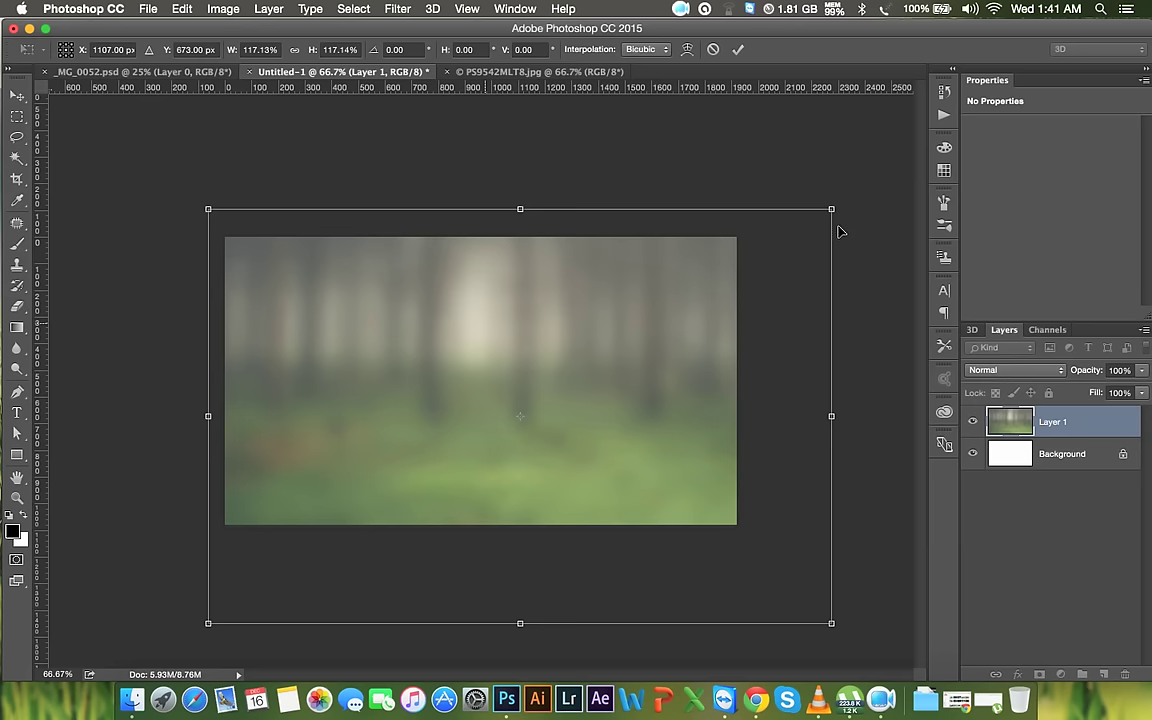
{"action": "left_click_drag", "start_coordinate": [830, 212], "coordinate": [846, 200]}
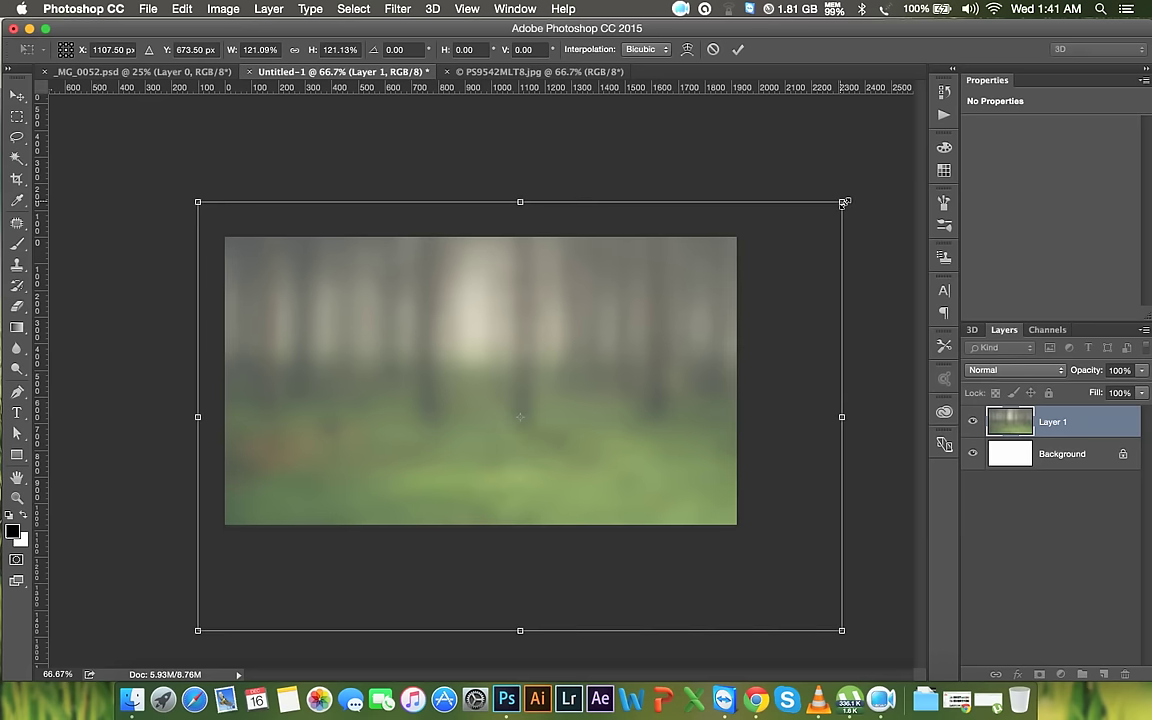
{"action": "key", "text": "Return"}
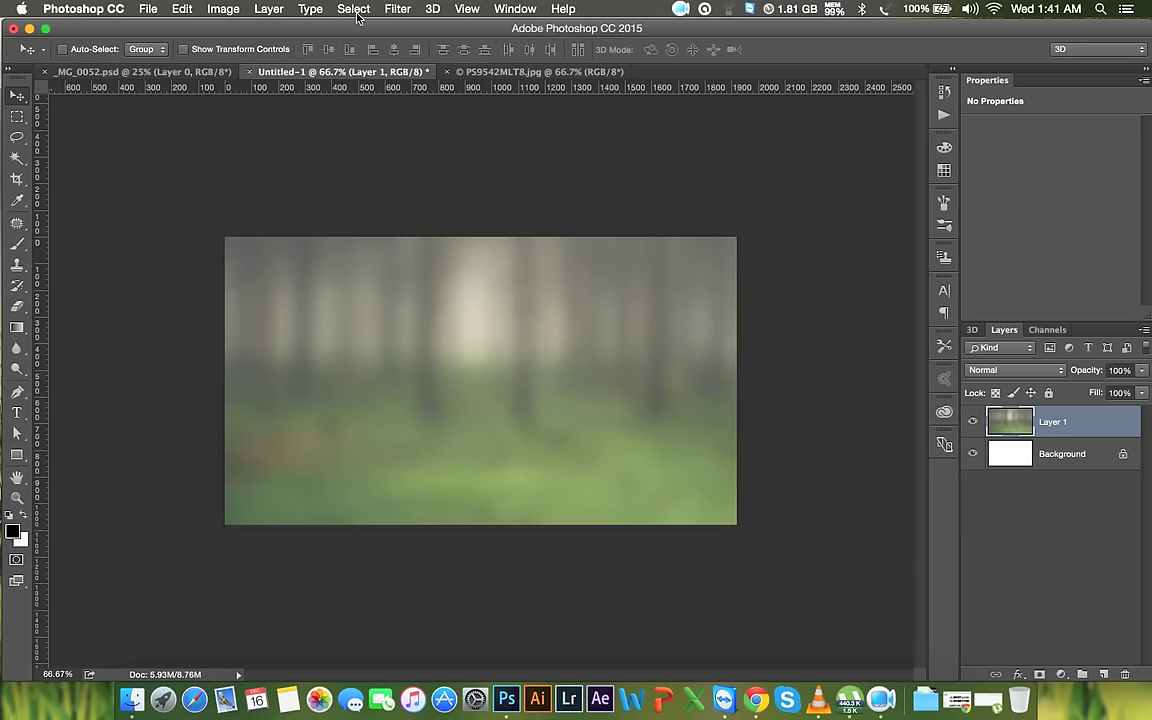
{"action": "left_click", "coordinate": [397, 9]}
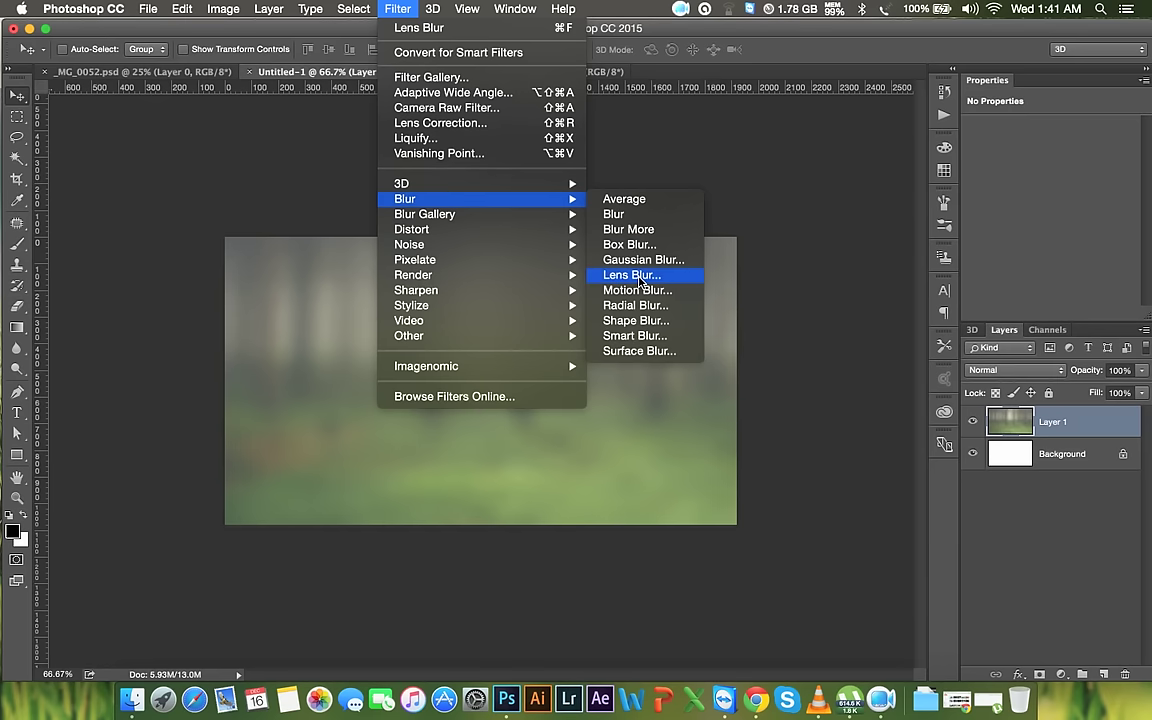
{"action": "mouse_move", "coordinate": [424, 214]}
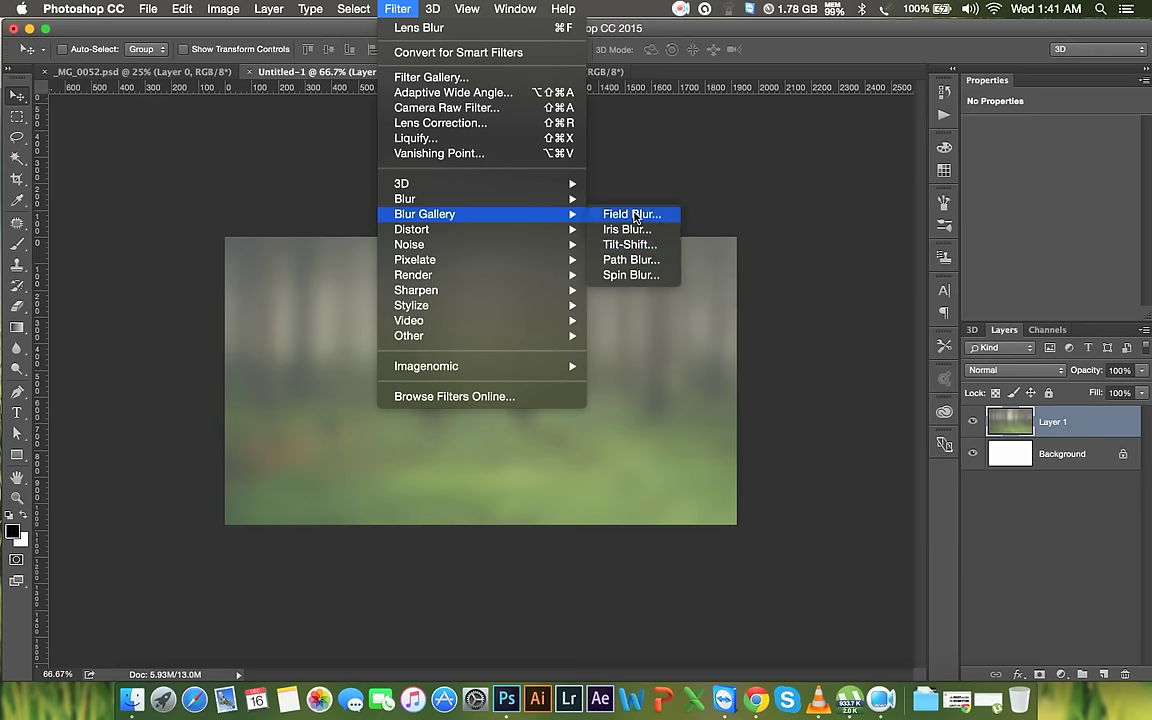
In Field Blur, experiment with Light Bokeh strength and the Light Range limits
{"action": "left_click", "coordinate": [634, 216]}
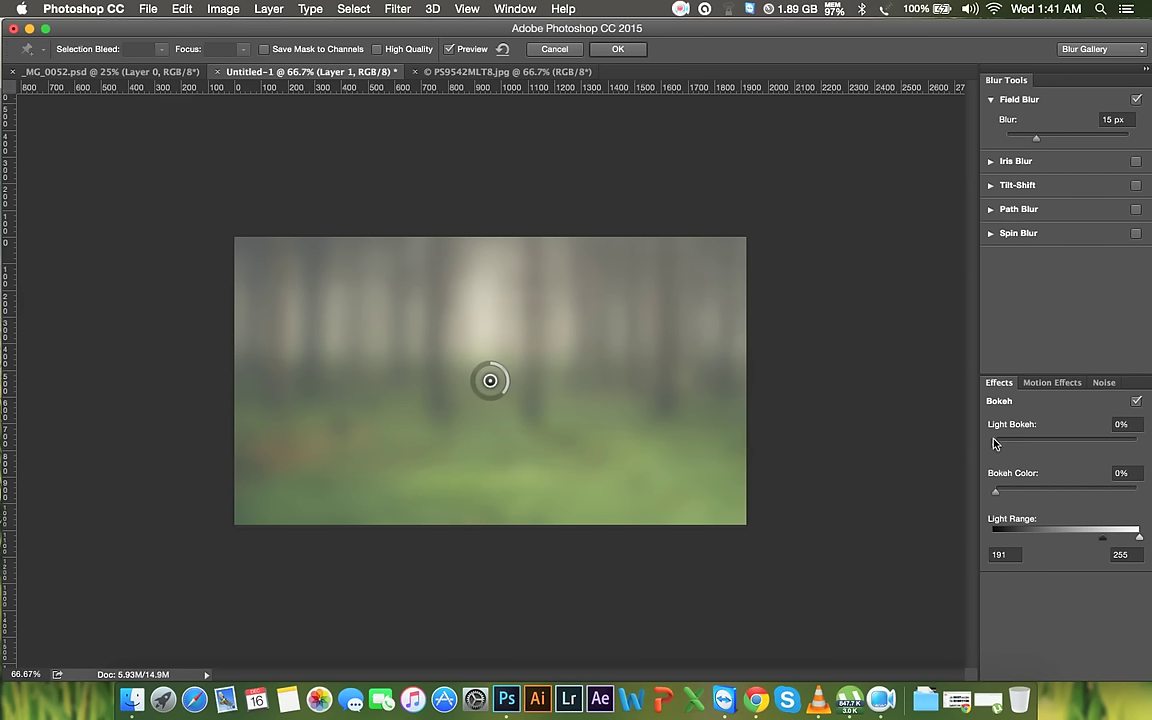
{"action": "mouse_move", "coordinate": [998, 445]}
{"action": "left_mouse_down"}
{"action": "mouse_move", "coordinate": [1062, 449]}
{"action": "mouse_move", "coordinate": [1016, 445]}
{"action": "mouse_move", "coordinate": [1043, 443]}
{"action": "left_mouse_up"}
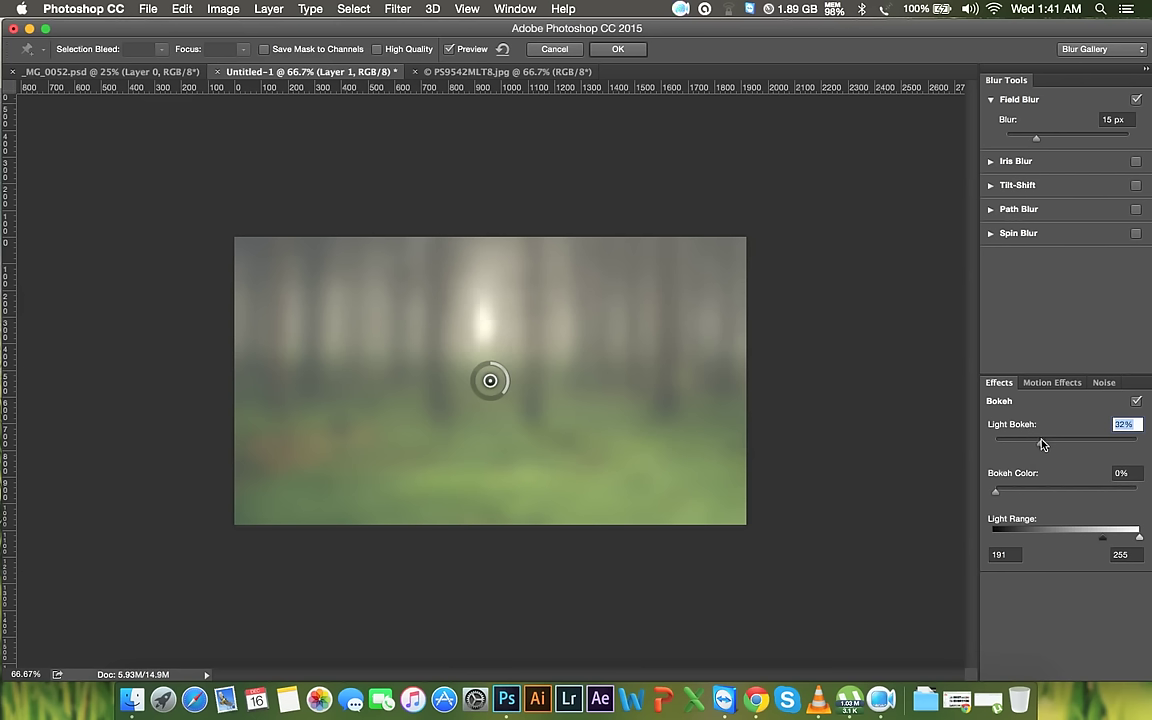
{"action": "mouse_move", "coordinate": [1103, 539]}
{"action": "left_mouse_down"}
{"action": "mouse_move", "coordinate": [1126, 540]}
{"action": "mouse_move", "coordinate": [1105, 536]}
{"action": "left_mouse_up"}
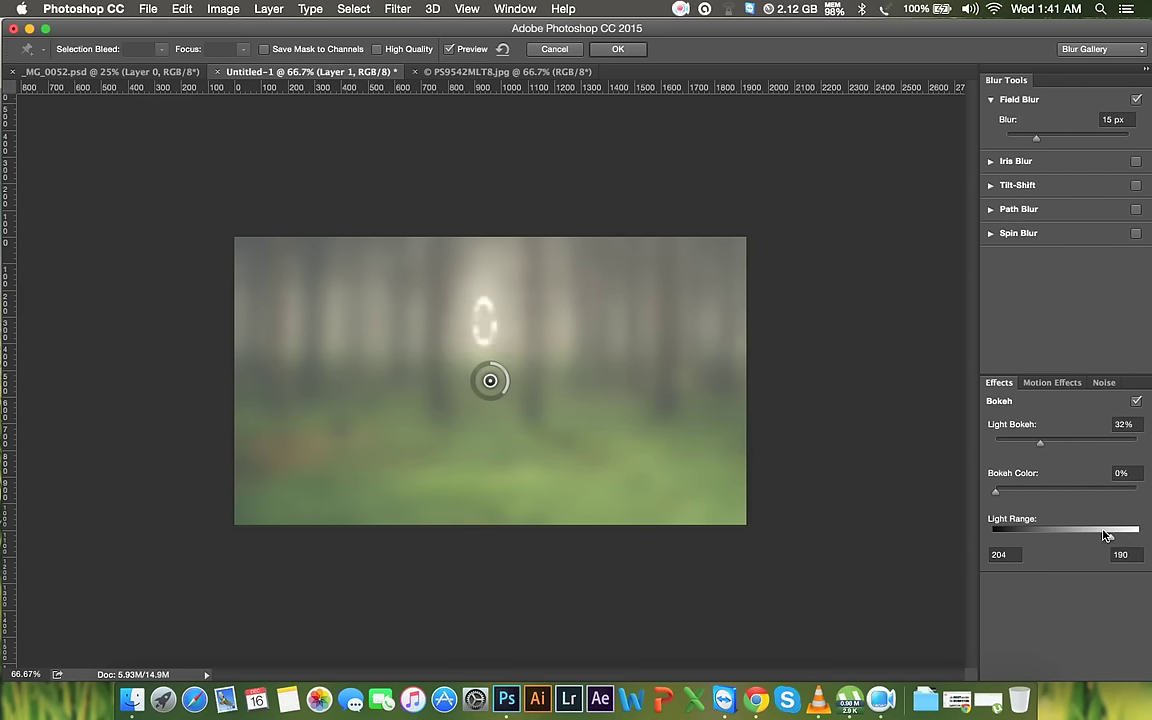
{"action": "left_click", "coordinate": [1111, 540]}
{"action": "left_click_drag", "start_coordinate": [1118, 541], "coordinate": [1110, 540]}
{"action": "left_click_drag", "start_coordinate": [1054, 442], "coordinate": [1075, 443]}
Add bokeh colour, set Light Bokeh to 25%, and finish the 15 px field blur
{"action": "mouse_move", "coordinate": [997, 491]}
{"action": "left_mouse_down"}
{"action": "mouse_move", "coordinate": [1052, 494]}
{"action": "mouse_move", "coordinate": [1005, 491]}
{"action": "left_mouse_up"}
{"action": "left_click_drag", "start_coordinate": [1074, 442], "coordinate": [1113, 442]}
{"action": "left_click", "coordinate": [1032, 449]}
{"action": "left_click_drag", "start_coordinate": [1032, 450], "coordinate": [1044, 451]}
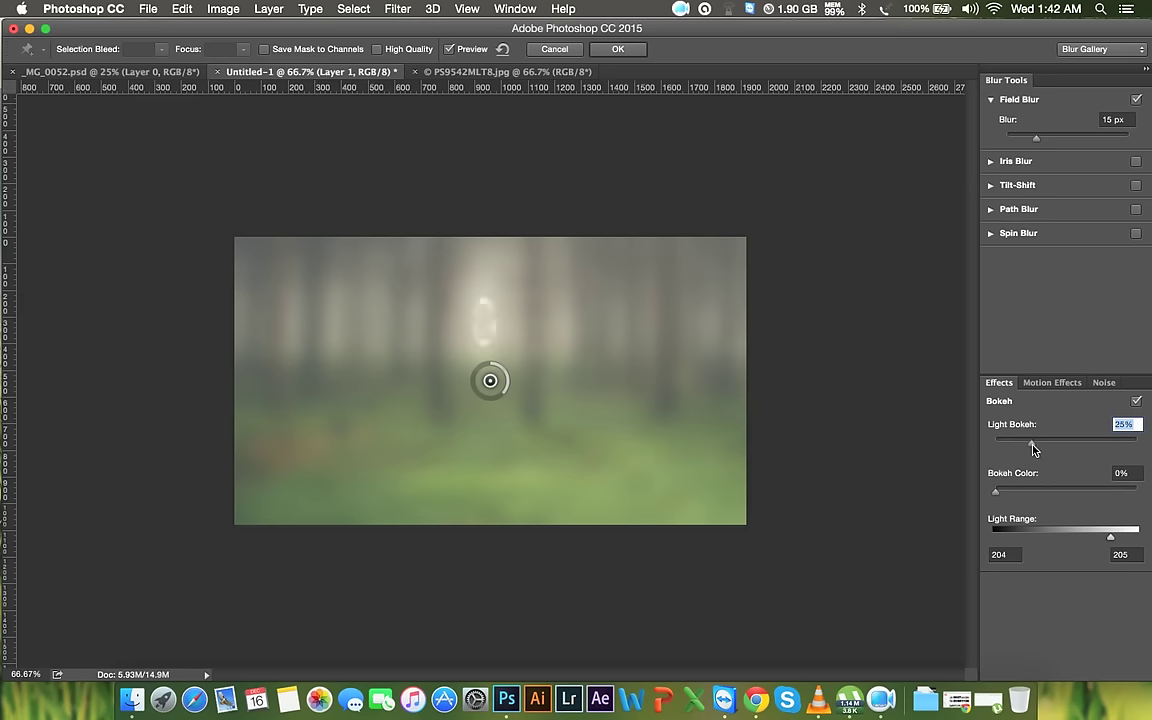
{"action": "type", "text": "25"}
{"action": "key", "text": "Return"}
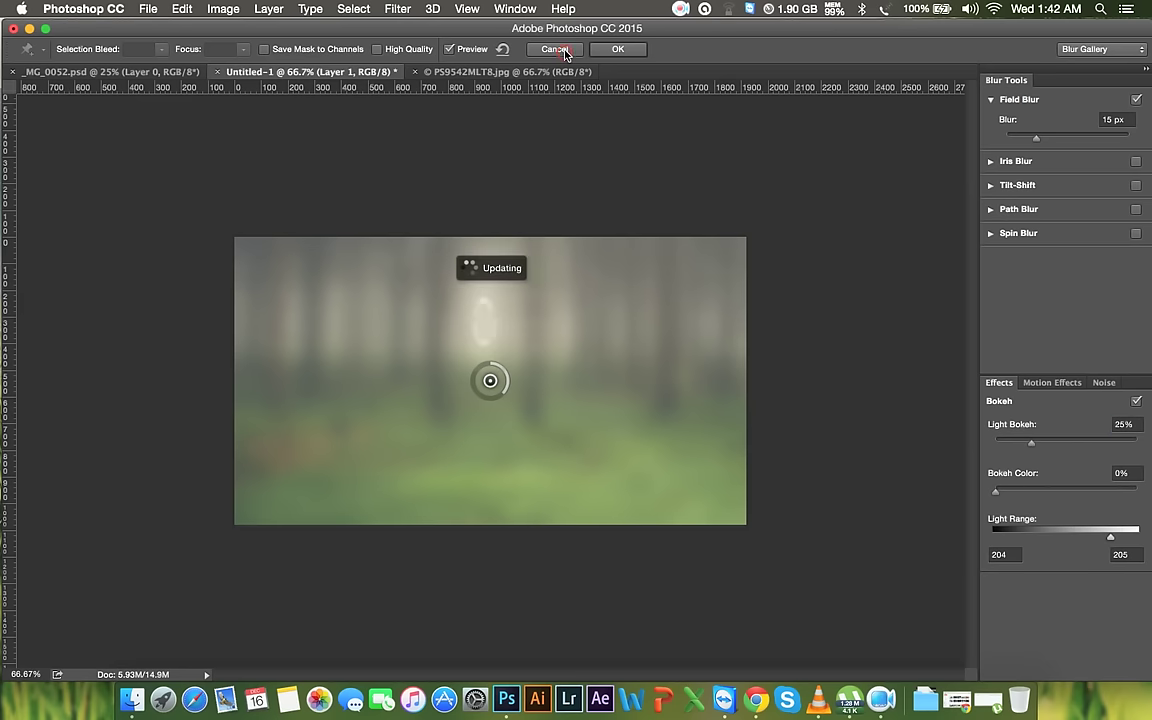
{"action": "left_click", "coordinate": [618, 49]}
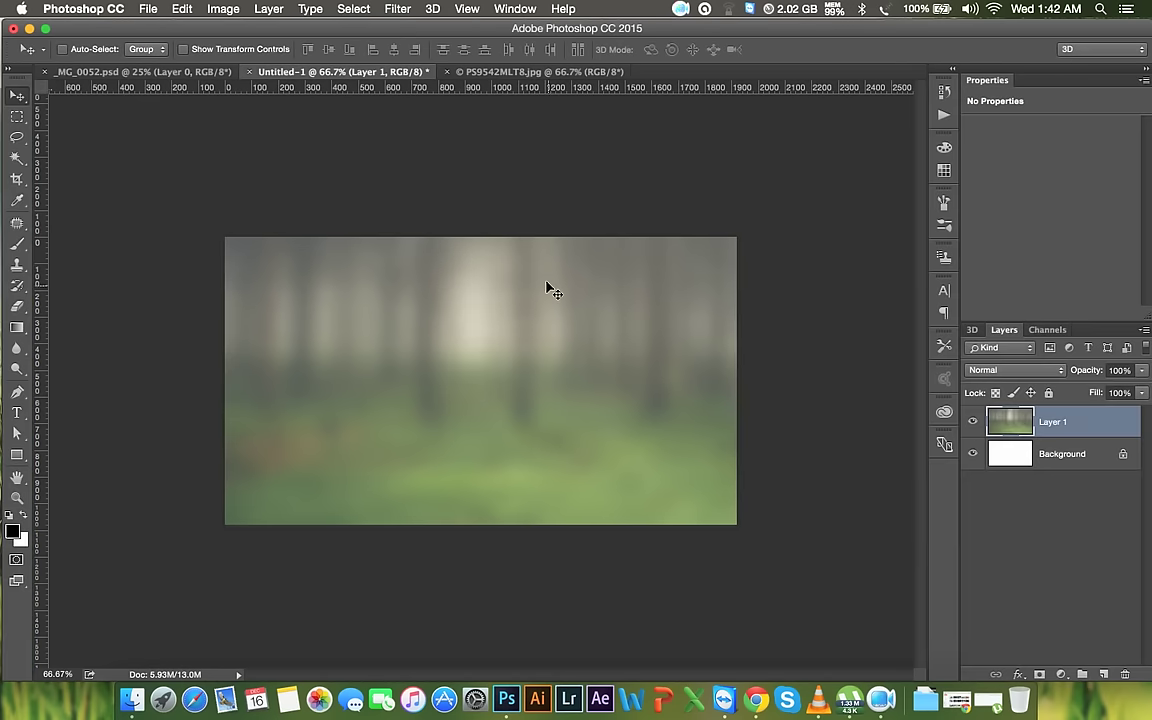
Add empty Layer 2 and select the soft 80 px round brush
{"action": "key", "text": "super+1"}
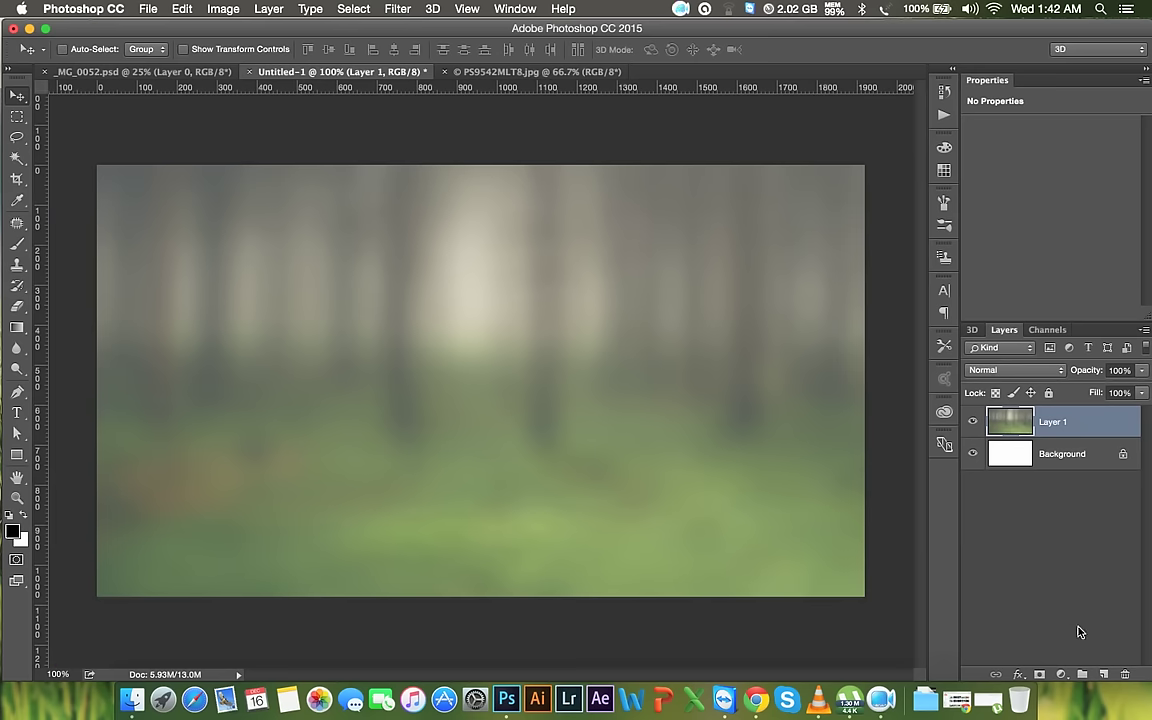
{"action": "left_click", "coordinate": [1103, 675]}
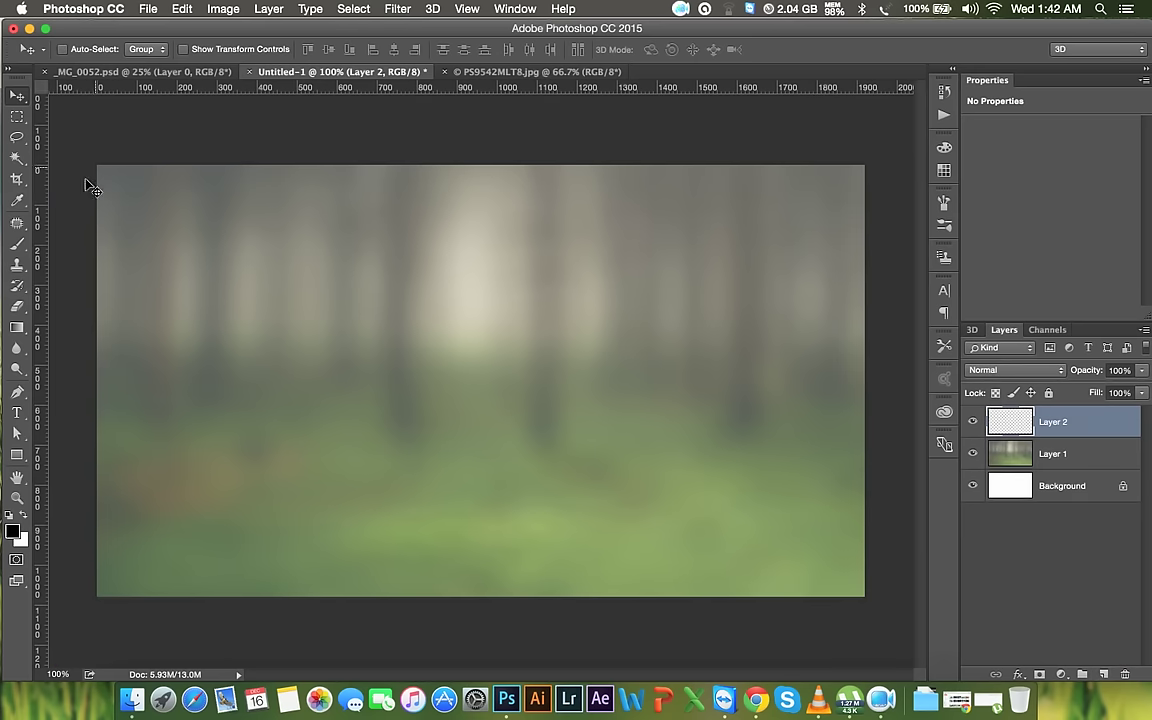
{"action": "left_click", "coordinate": [17, 244]}
{"action": "right_click", "coordinate": [205, 263]}
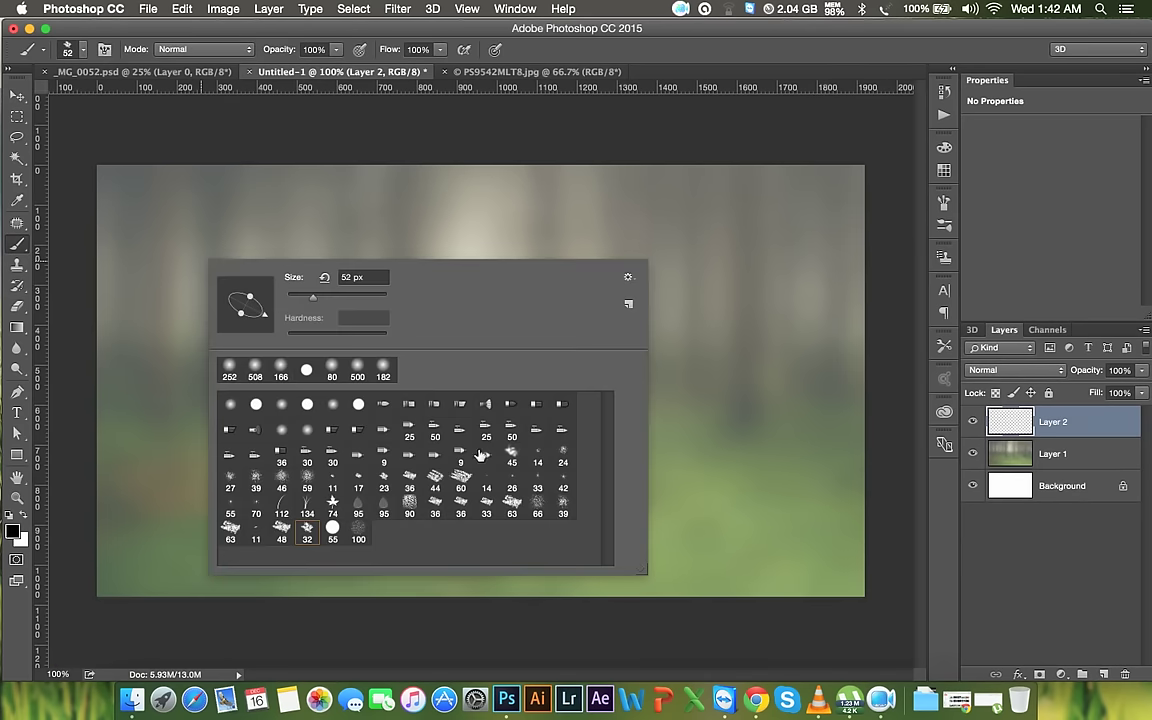
{"action": "left_click", "coordinate": [336, 372]}
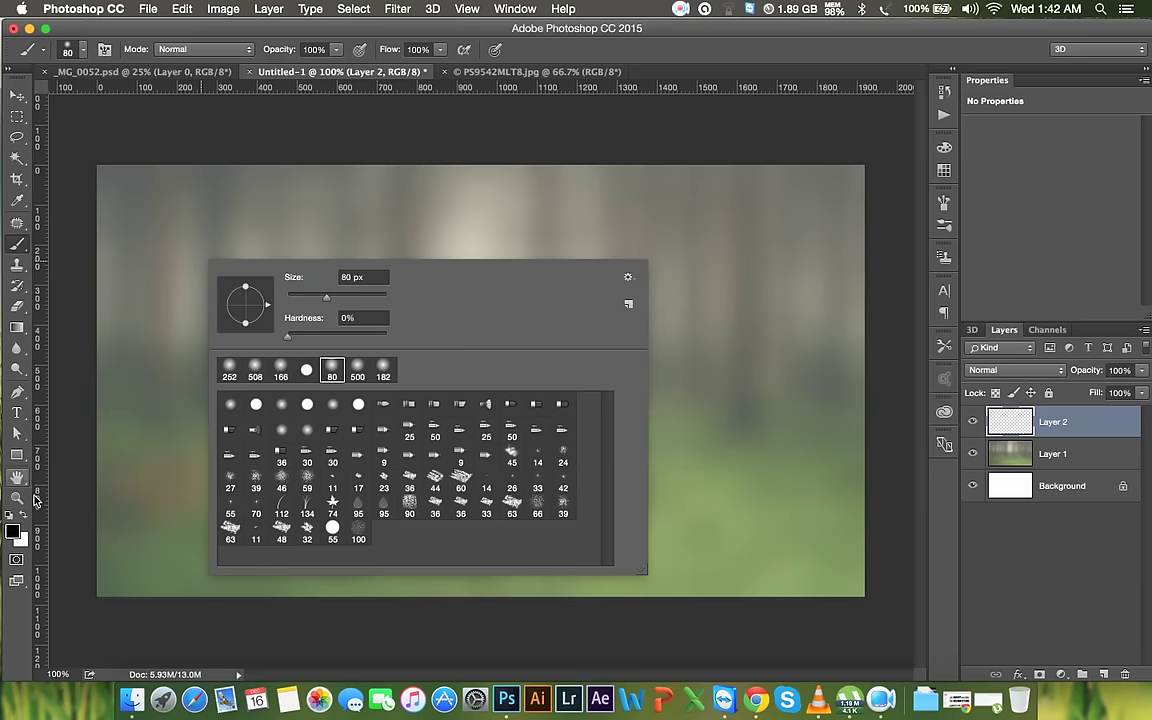
{"action": "key", "text": "Return"}
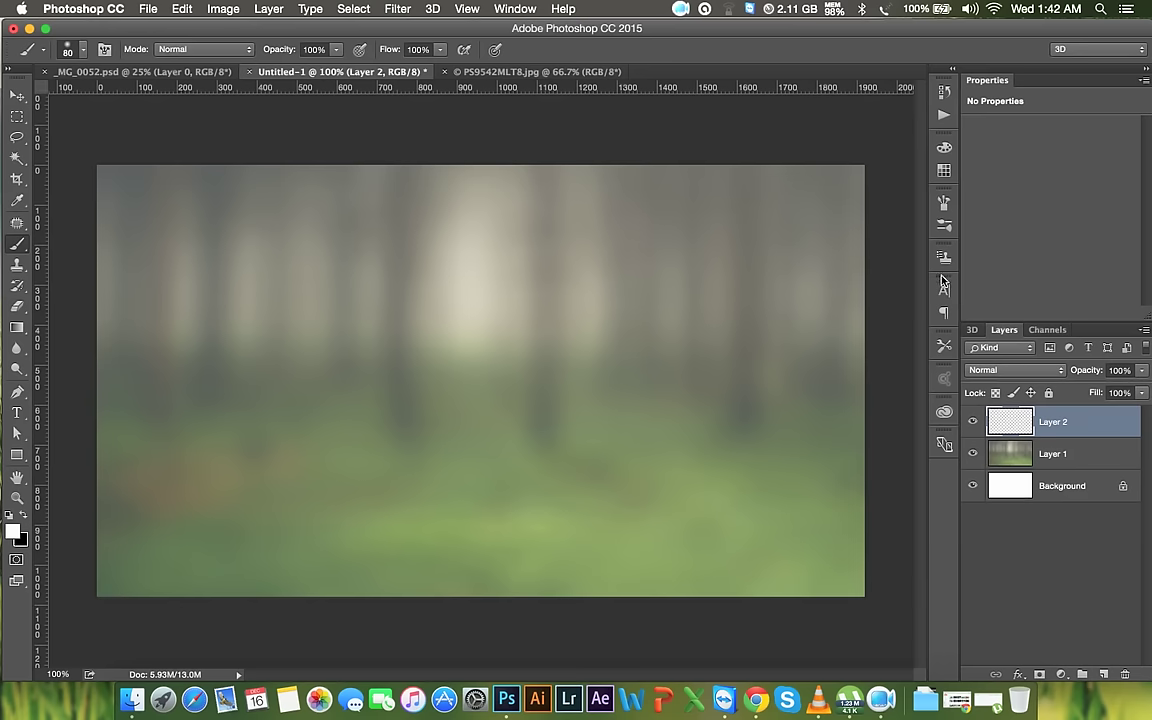
Enable brush Scattering at 1000% with a Count of 2
{"action": "left_click", "coordinate": [945, 208]}
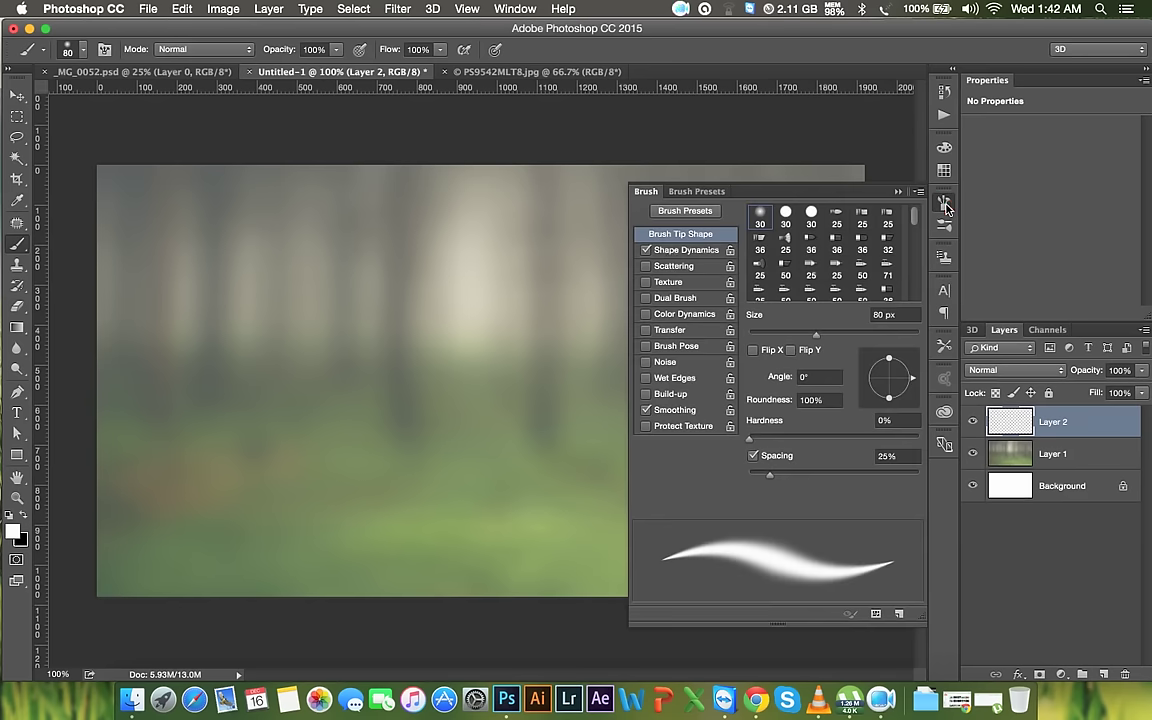
{"action": "left_click", "coordinate": [672, 267]}
{"action": "left_click", "coordinate": [765, 239]}
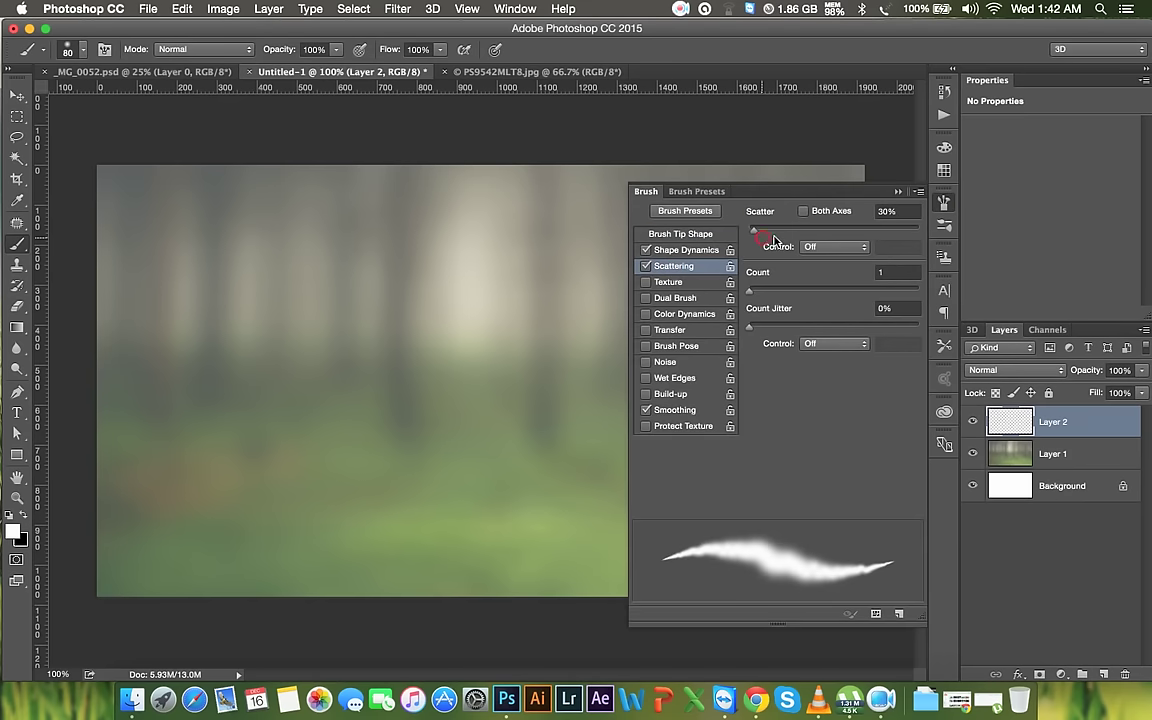
{"action": "left_click_drag", "start_coordinate": [753, 229], "coordinate": [919, 229]}
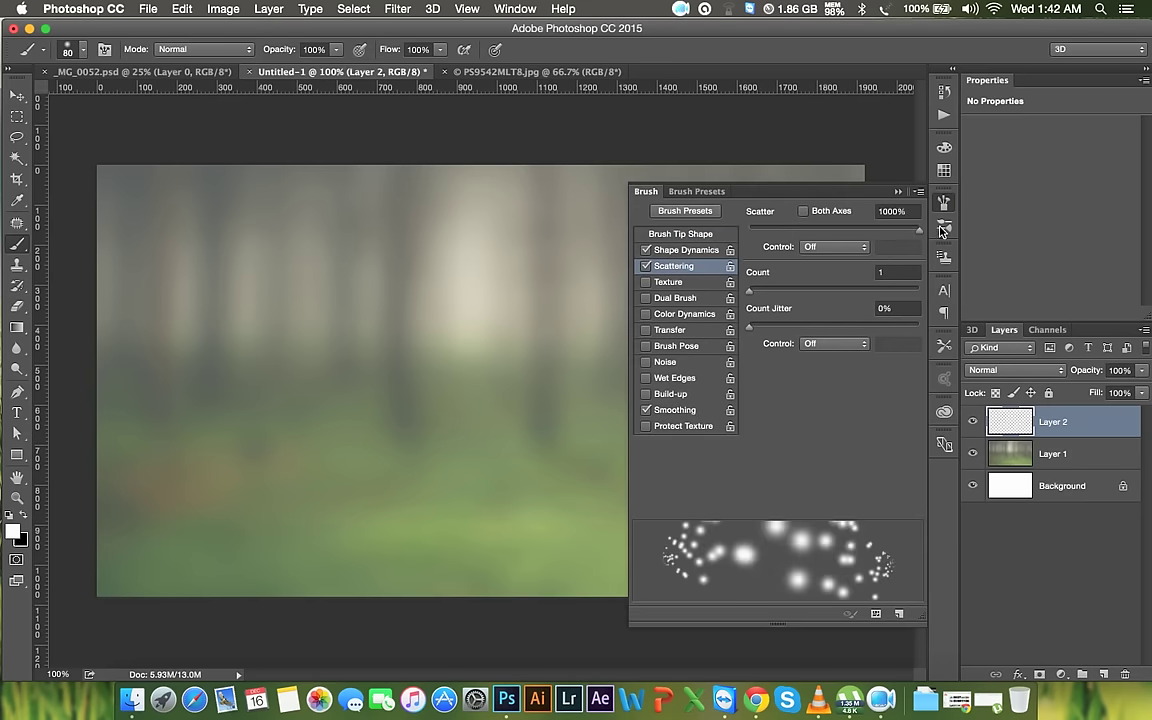
{"action": "mouse_move", "coordinate": [750, 290]}
{"action": "left_mouse_down"}
{"action": "mouse_move", "coordinate": [758, 296]}
{"action": "mouse_move", "coordinate": [698, 302]}
{"action": "left_mouse_up"}
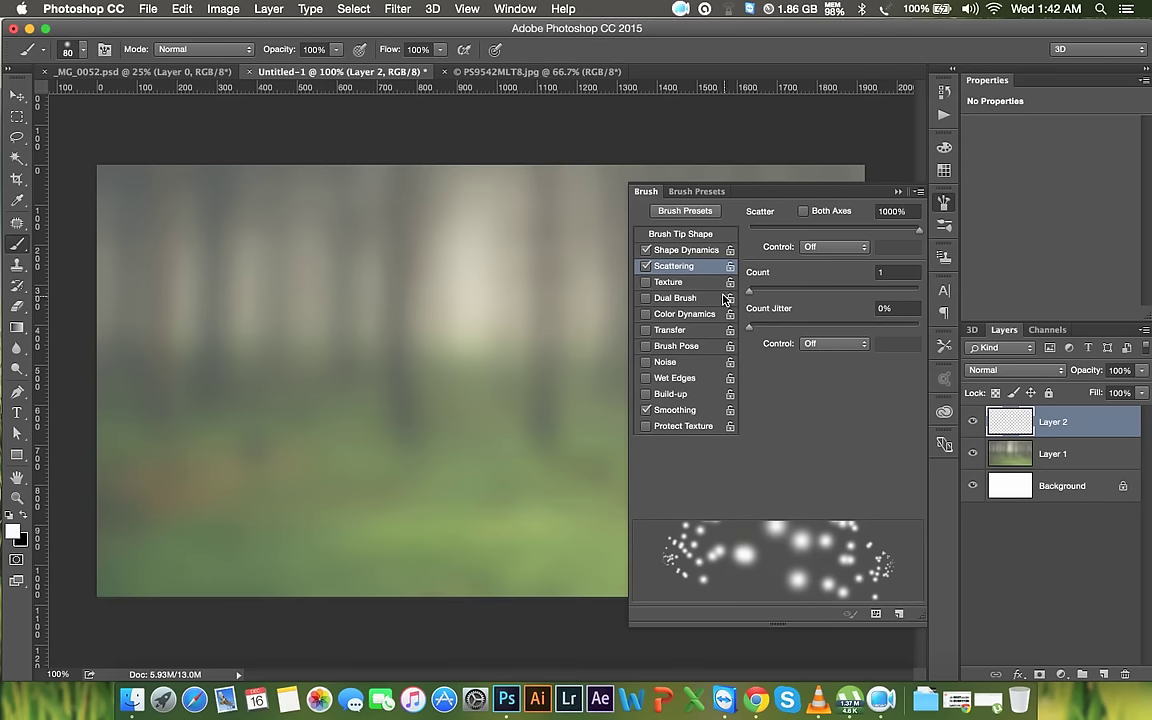
Set Shape Dynamics size jitter to 100% with a minimum diameter, and spacing to 39%
{"action": "left_click", "coordinate": [686, 250]}
{"action": "left_click_drag", "start_coordinate": [760, 230], "coordinate": [968, 236]}
{"action": "mouse_move", "coordinate": [749, 287]}
{"action": "left_mouse_down"}
{"action": "mouse_move", "coordinate": [815, 290]}
{"action": "mouse_move", "coordinate": [755, 292]}
{"action": "mouse_move", "coordinate": [783, 301]}
{"action": "mouse_move", "coordinate": [767, 291]}
{"action": "left_mouse_up"}
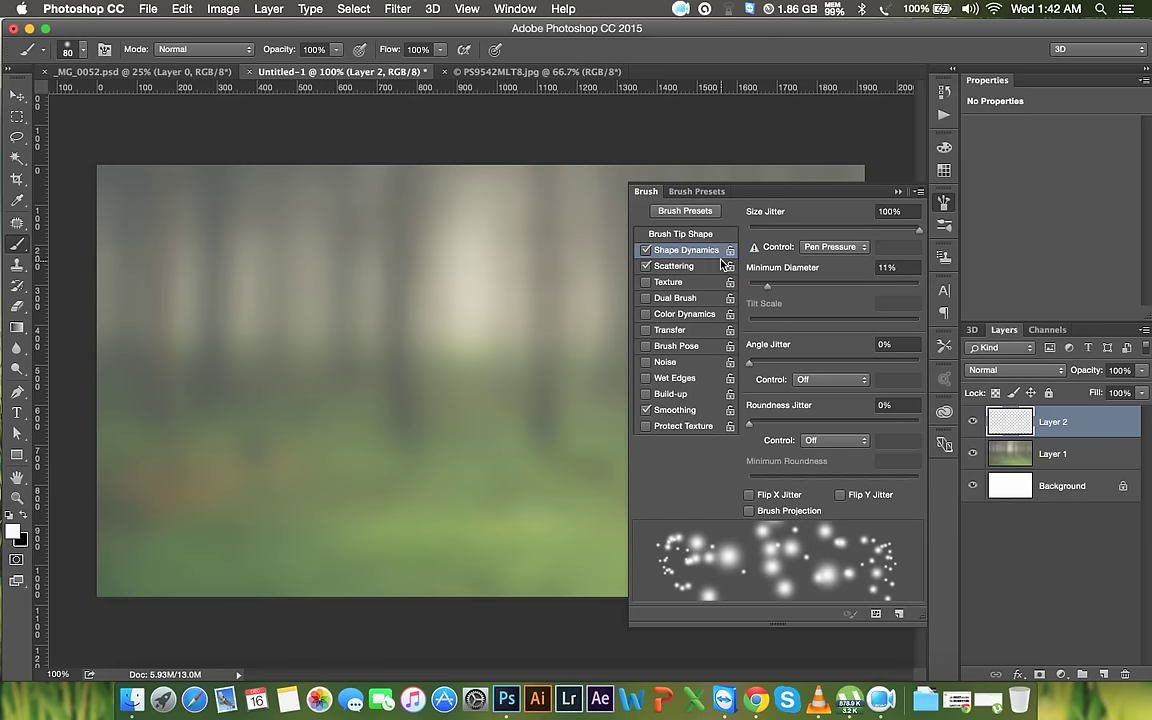
{"action": "left_click", "coordinate": [648, 233]}
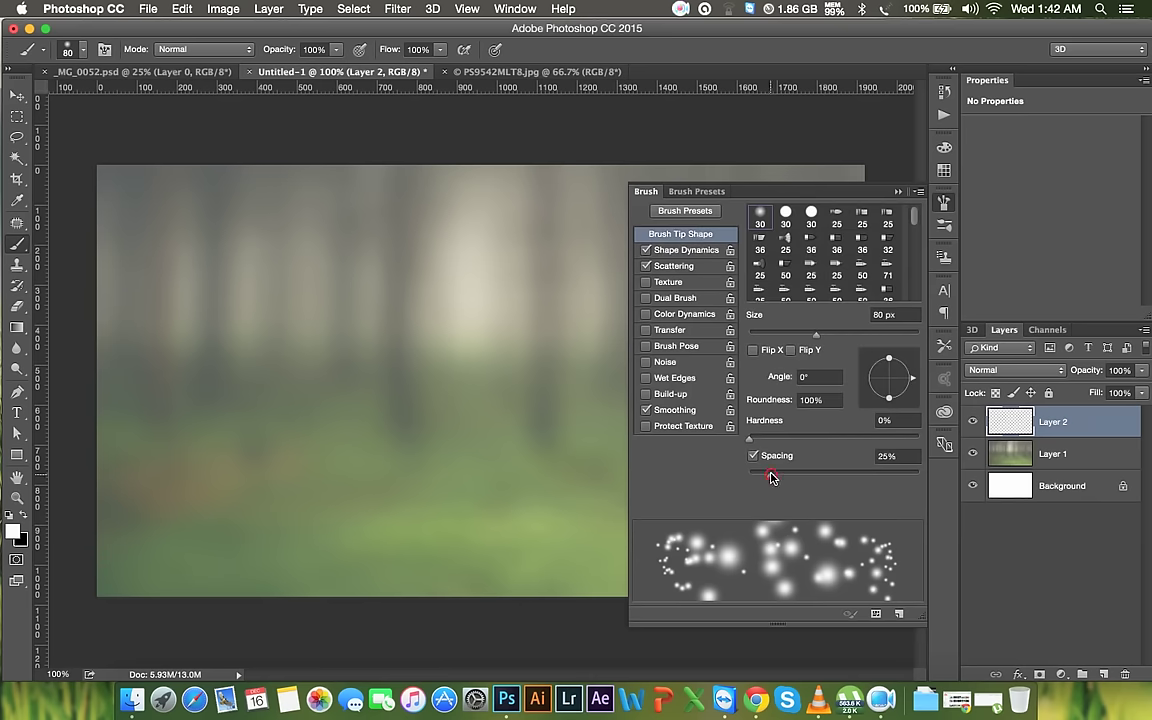
{"action": "left_click_drag", "start_coordinate": [770, 477], "coordinate": [781, 473]}
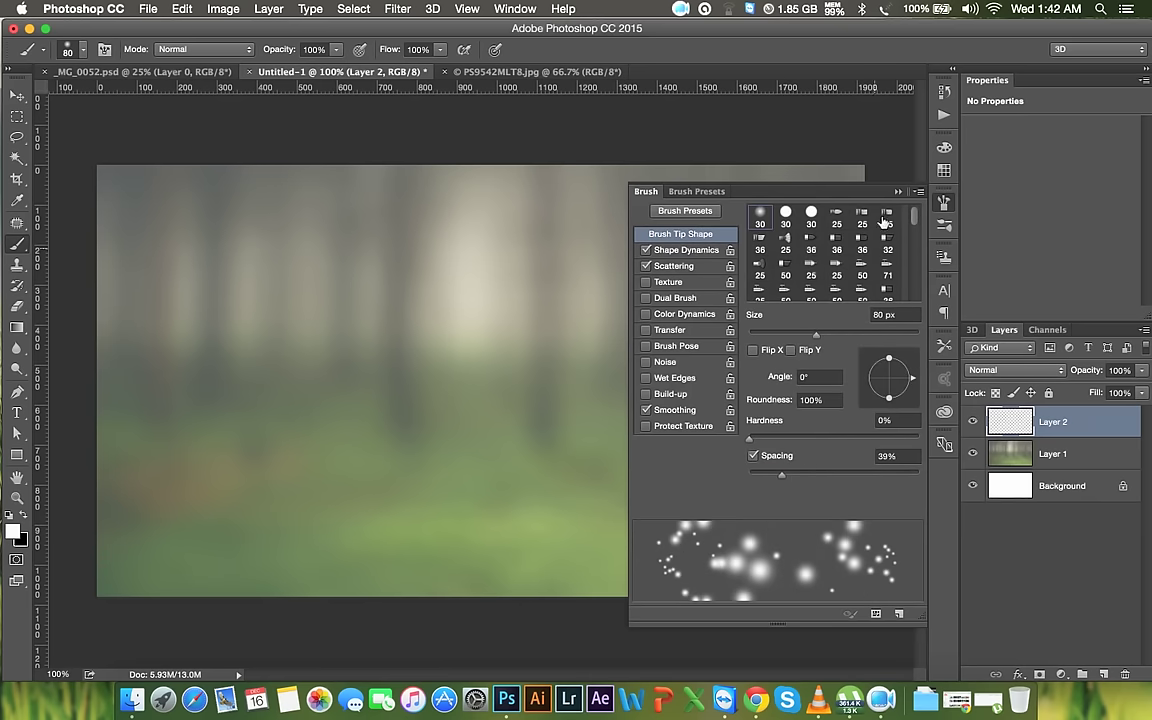
{"action": "left_click", "coordinate": [898, 191]}
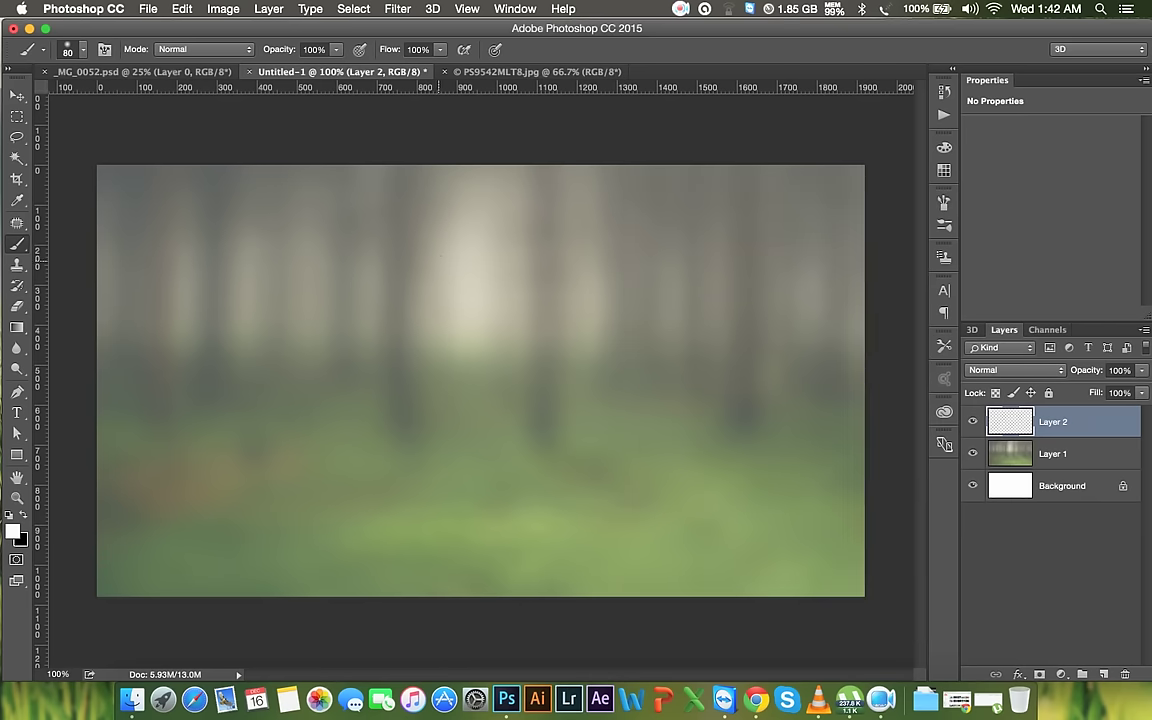
Paint scattered white bokeh dots across Layer 2 and set its opacity to 30%
{"action": "left_click_drag", "start_coordinate": [252, 257], "coordinate": [272, 262]}
{"action": "left_click_drag", "start_coordinate": [380, 340], "coordinate": [620, 290]}
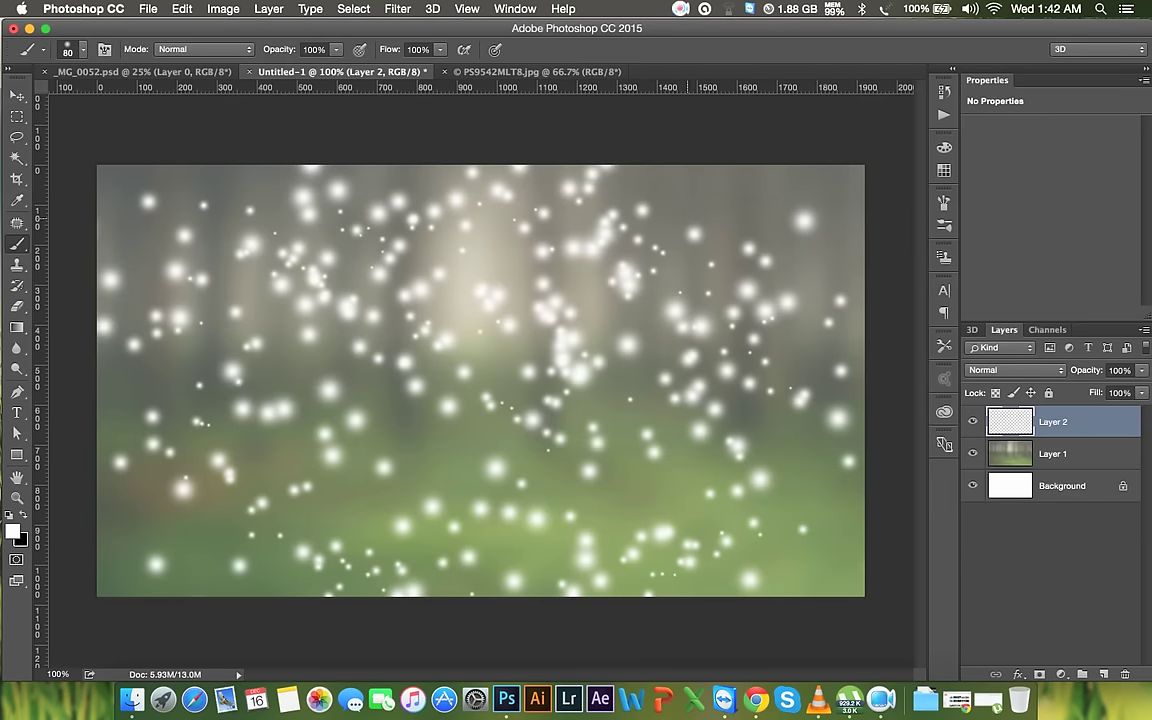
{"action": "left_click_drag", "start_coordinate": [640, 175], "coordinate": [718, 220]}
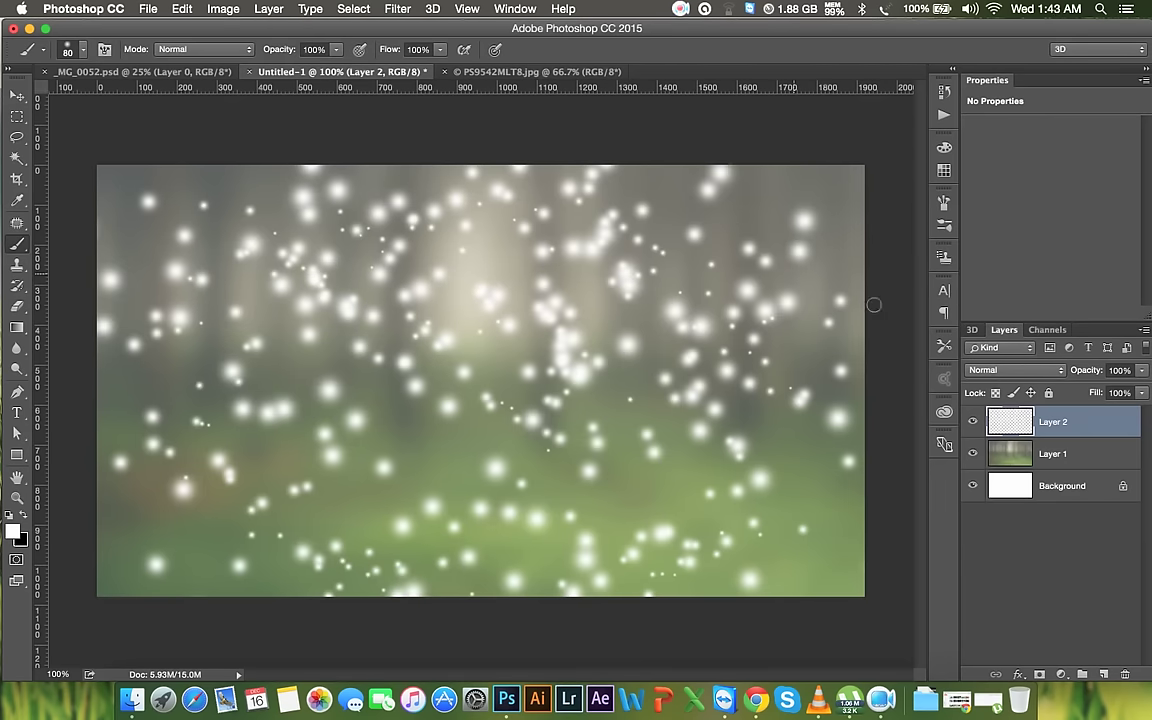
{"action": "left_click", "coordinate": [1118, 372]}
{"action": "type", "text": "30"}
{"action": "key", "text": "Return"}
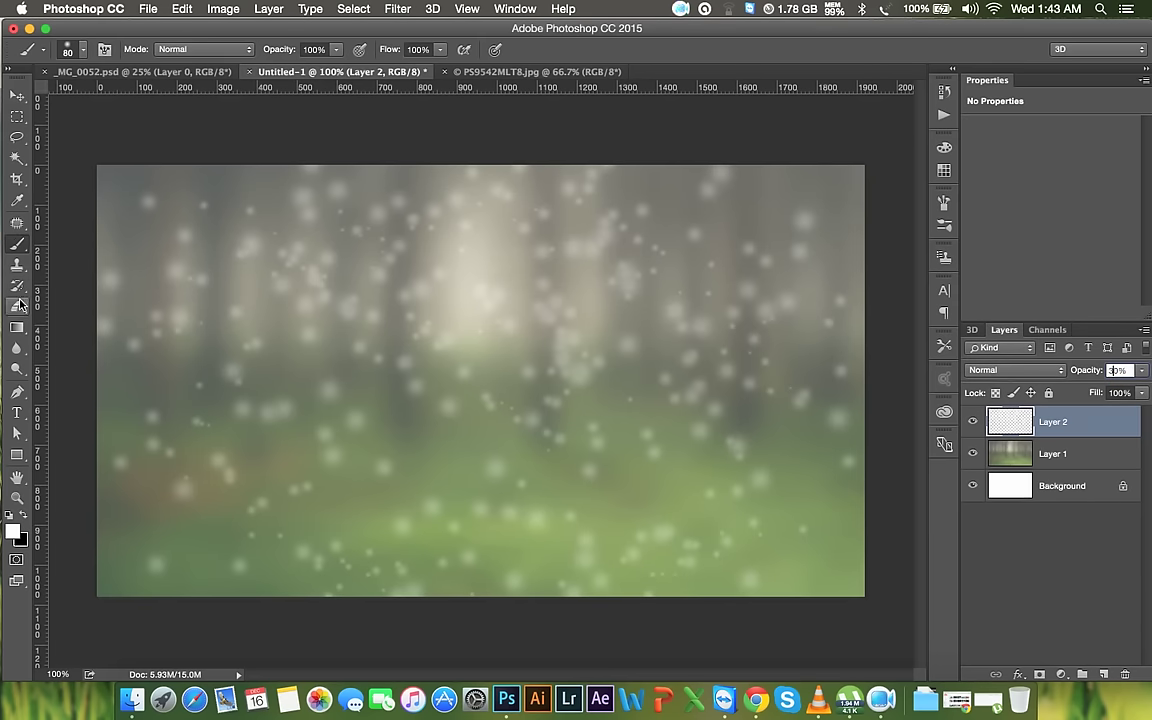
Erase the dots from the lower half with a large soft eraser at 100% opacity
{"action": "key", "text": "e"}
{"action": "right_click", "coordinate": [275, 290]}
{"action": "left_click", "coordinate": [145, 245]}
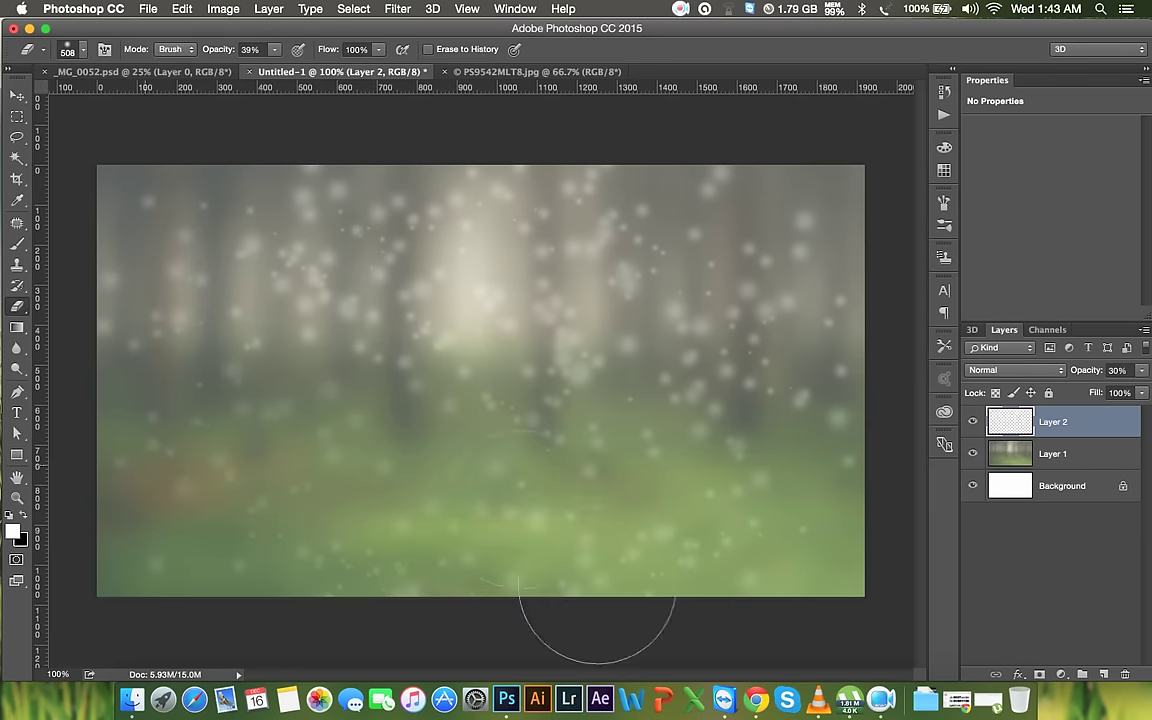
{"action": "left_click_drag", "start_coordinate": [200, 49], "coordinate": [252, 49]}
{"action": "left_click_drag", "start_coordinate": [818, 550], "coordinate": [690, 505]}
{"action": "key", "text": "bracketright"}
{"action": "key", "text": "bracketright"}
{"action": "key", "text": "bracketright"}
{"action": "left_click_drag", "start_coordinate": [393, 527], "coordinate": [830, 466]}
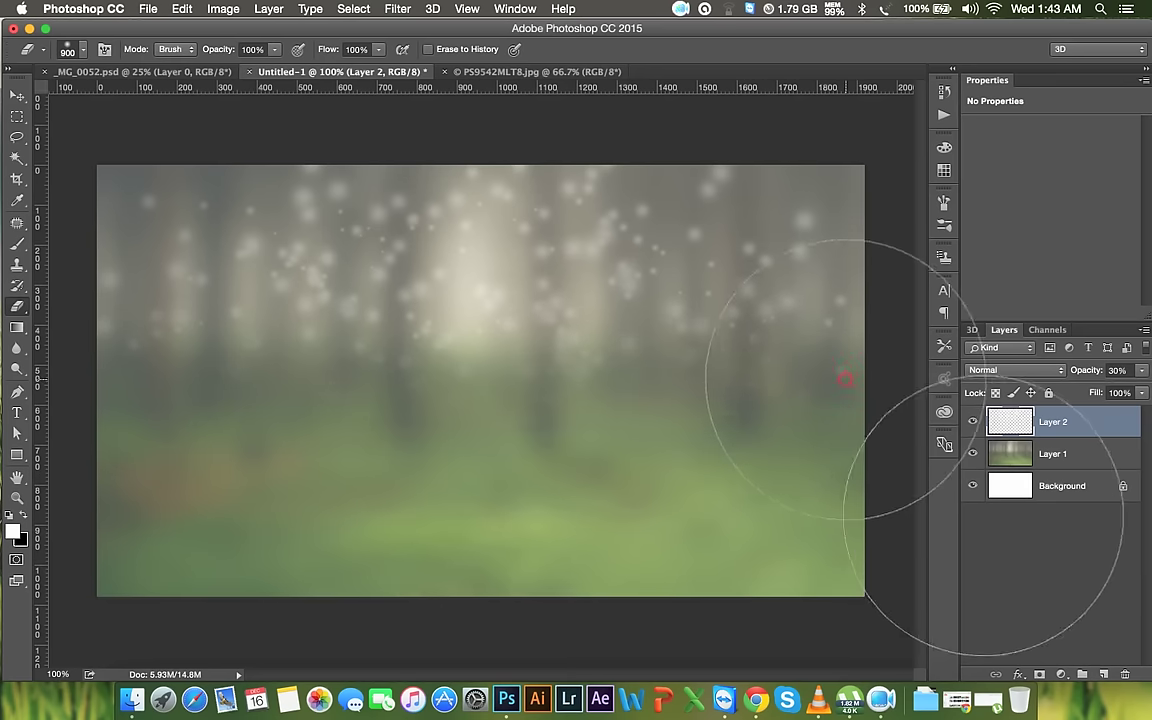
{"action": "right_click", "coordinate": [1069, 419]}
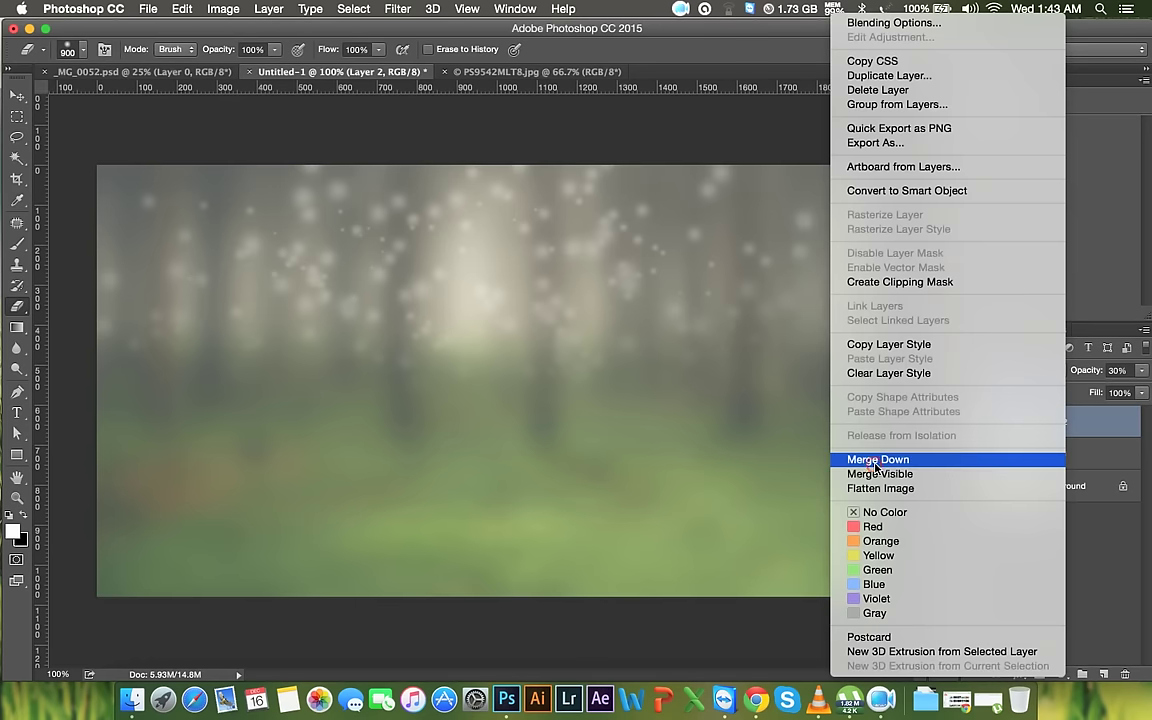
Merge Layer 2 down into Layer 1 and bring up Field Blur
{"action": "left_click", "coordinate": [880, 462]}
{"action": "left_click", "coordinate": [354, 8]}
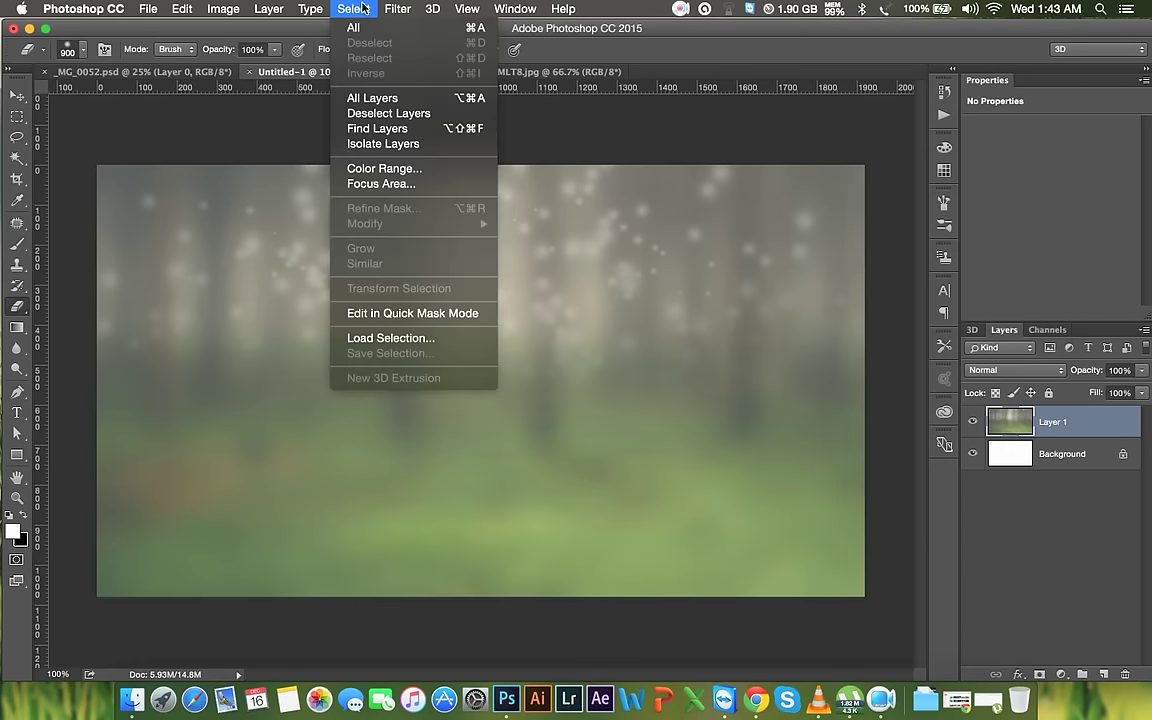
{"action": "mouse_move", "coordinate": [411, 229]}
{"action": "left_click", "coordinate": [609, 218]}
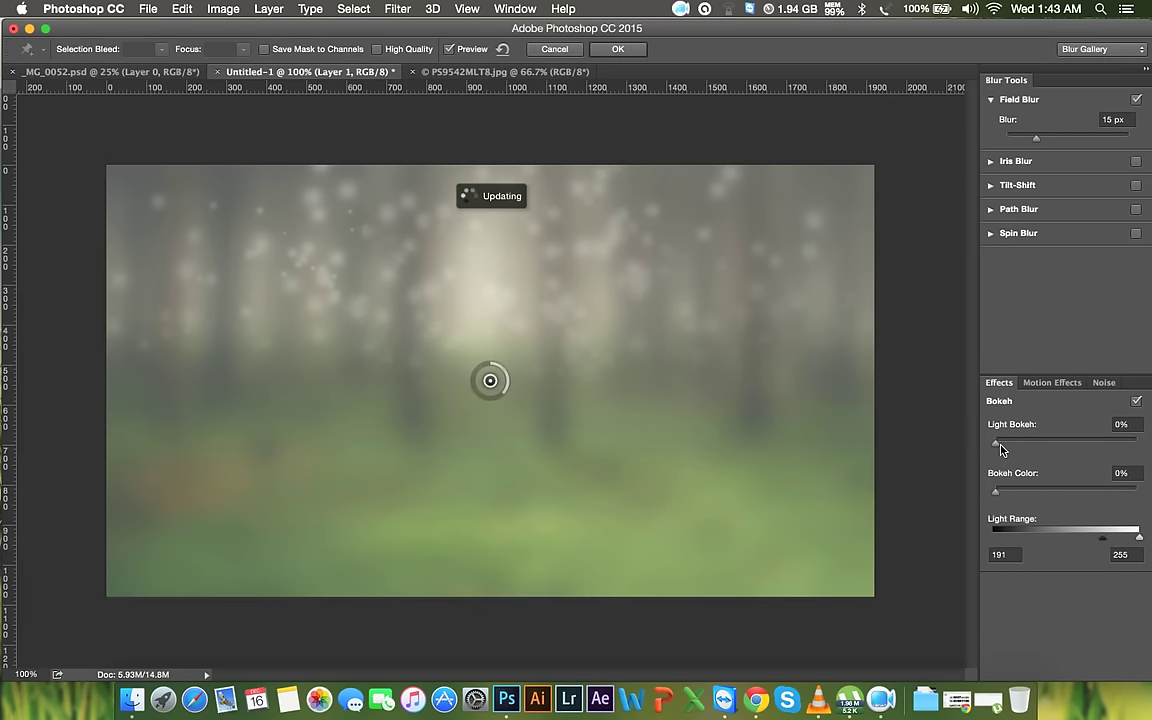
Apply a 41 px Field Blur with 14% Light Bokeh and Light Range 137–182
{"action": "left_click_drag", "start_coordinate": [1001, 449], "coordinate": [1118, 448]}
{"action": "left_click", "coordinate": [978, 494]}
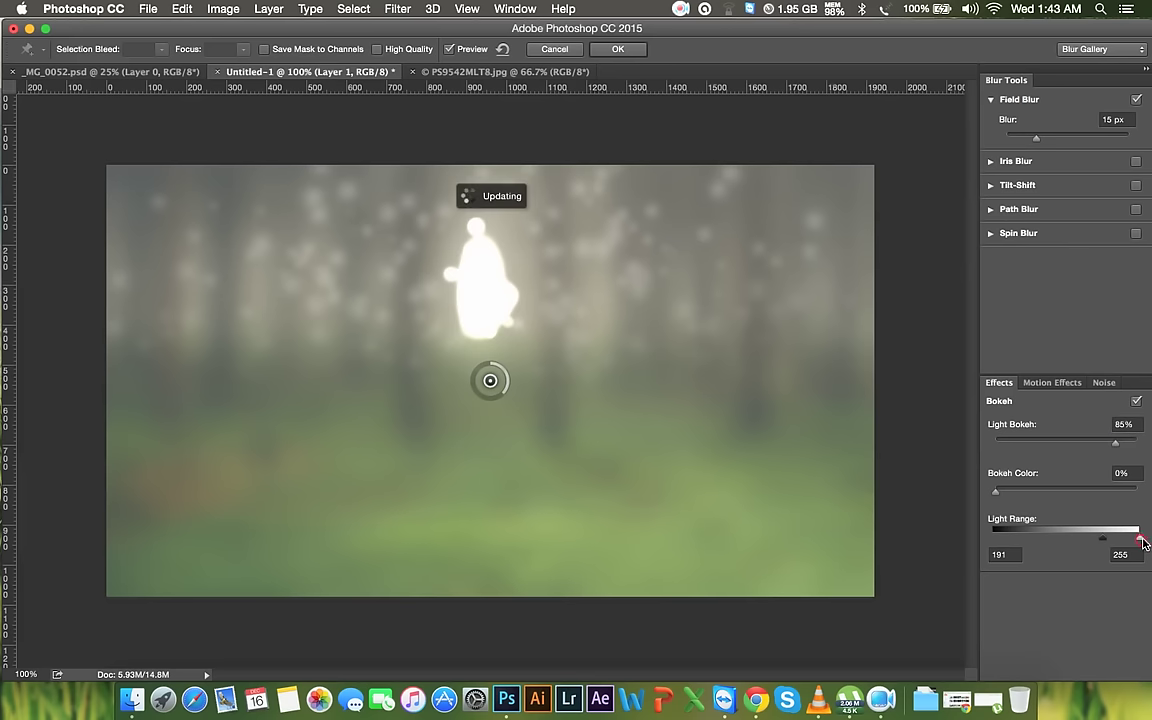
{"action": "mouse_move", "coordinate": [1138, 538]}
{"action": "left_mouse_down"}
{"action": "mouse_move", "coordinate": [1098, 537]}
{"action": "mouse_move", "coordinate": [1117, 543]}
{"action": "left_mouse_up"}
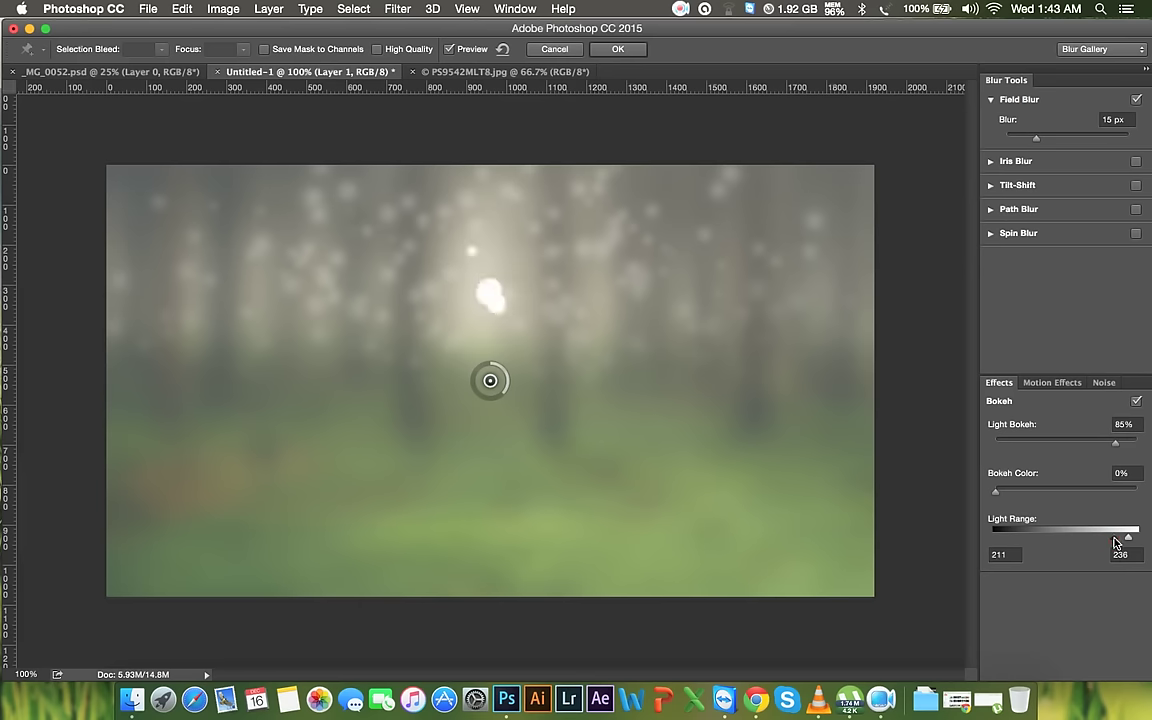
{"action": "mouse_move", "coordinate": [1040, 141]}
{"action": "left_mouse_down"}
{"action": "mouse_move", "coordinate": [1074, 141]}
{"action": "mouse_move", "coordinate": [1058, 146]}
{"action": "left_mouse_up"}
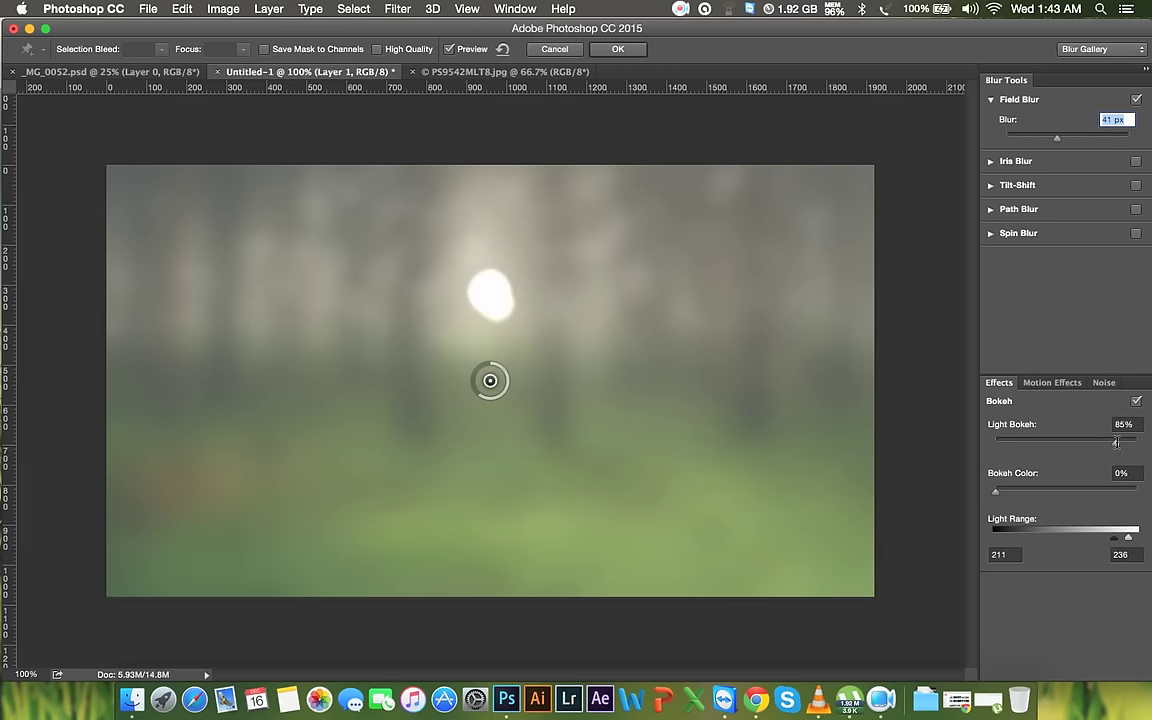
{"action": "mouse_move", "coordinate": [1118, 444]}
{"action": "left_mouse_down"}
{"action": "mouse_move", "coordinate": [1134, 448]}
{"action": "mouse_move", "coordinate": [1037, 444]}
{"action": "left_mouse_up"}
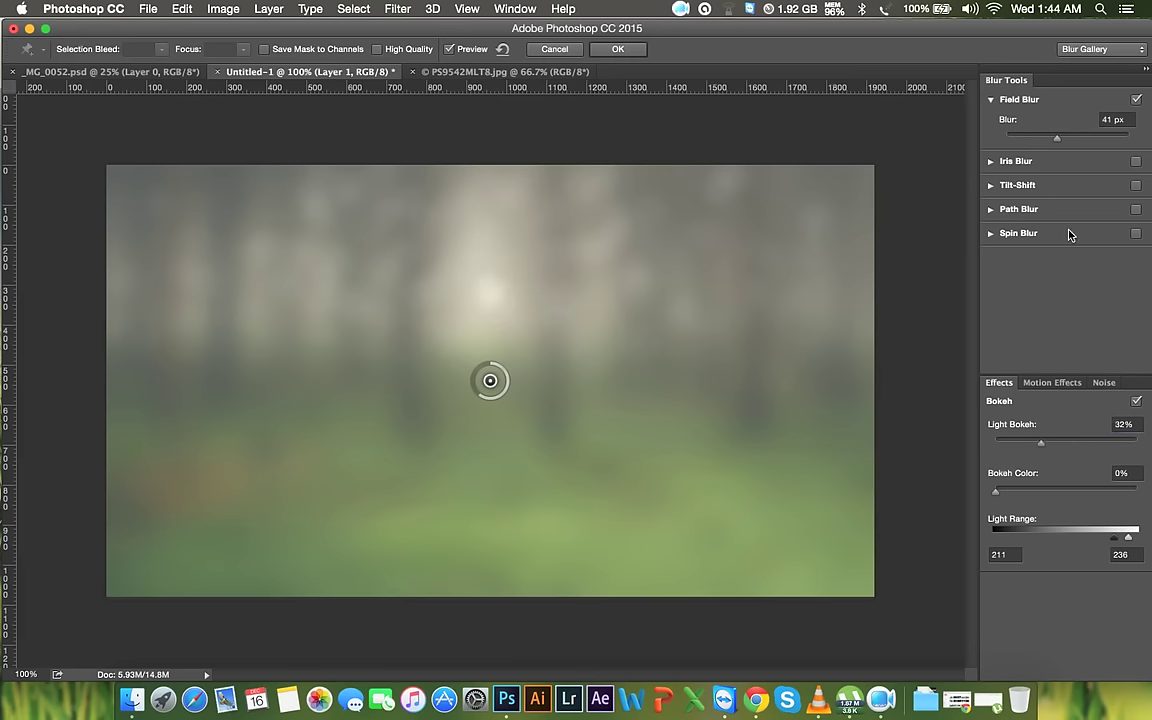
{"action": "left_click_drag", "start_coordinate": [1128, 537], "coordinate": [1068, 545]}
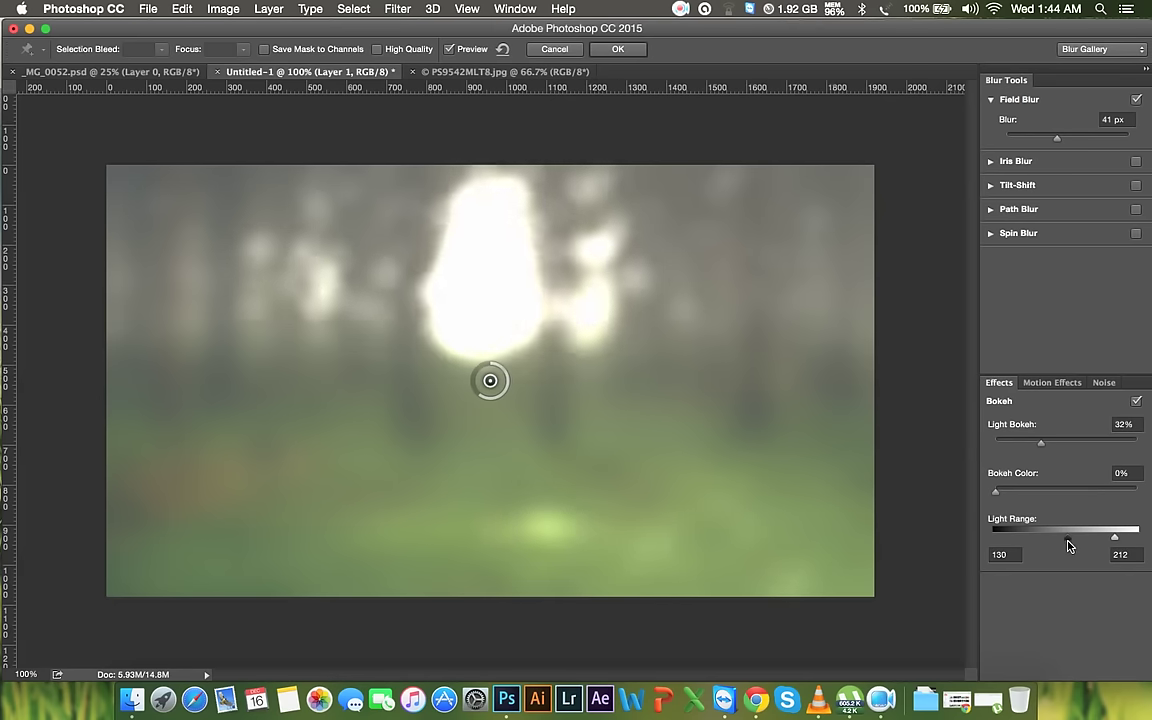
{"action": "left_click_drag", "start_coordinate": [1072, 546], "coordinate": [1097, 538]}
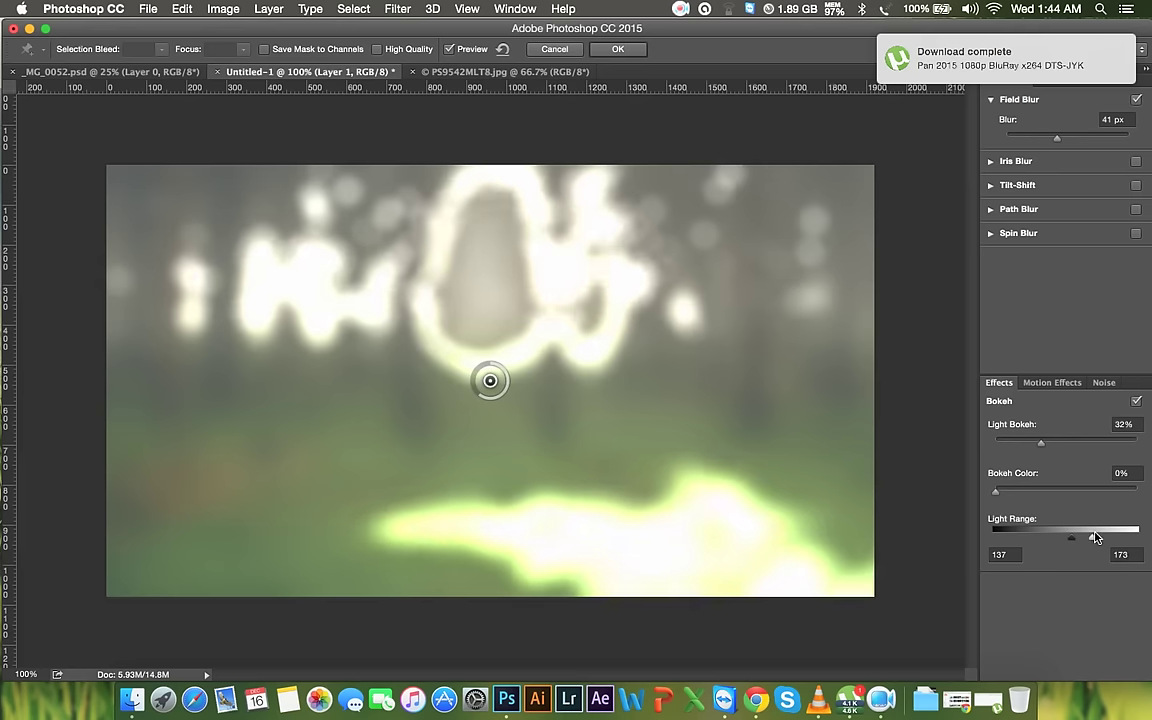
{"action": "left_click_drag", "start_coordinate": [1044, 451], "coordinate": [1016, 446]}
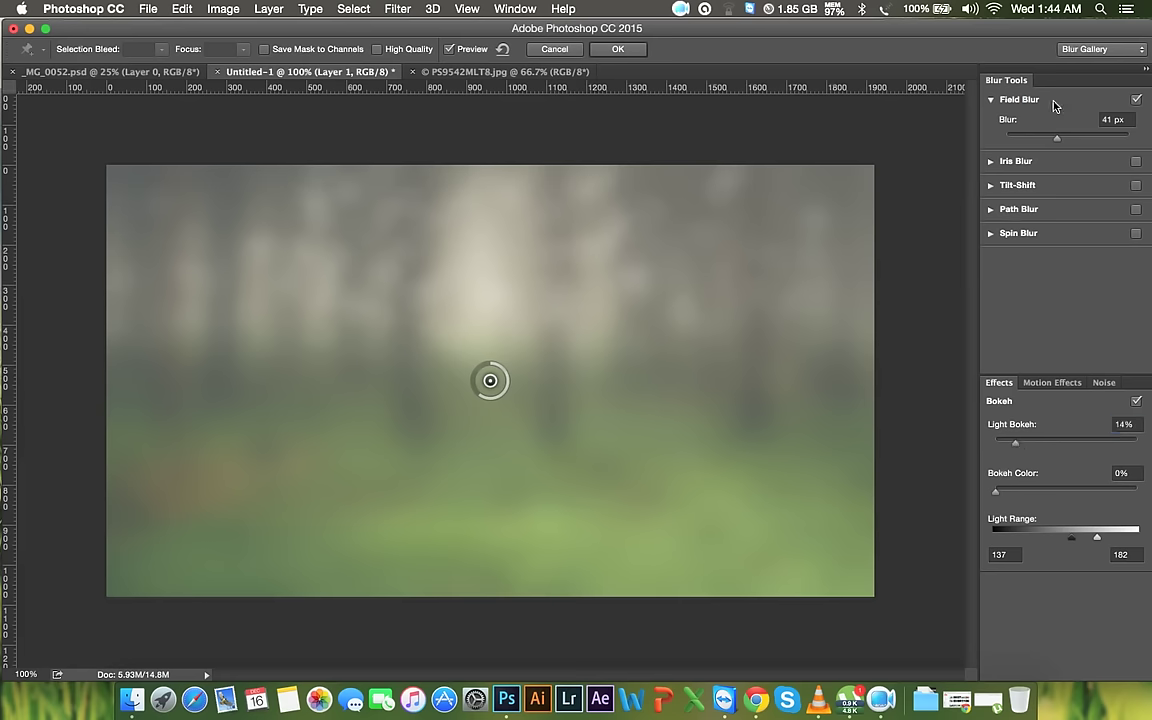
{"action": "left_click", "coordinate": [618, 49]}
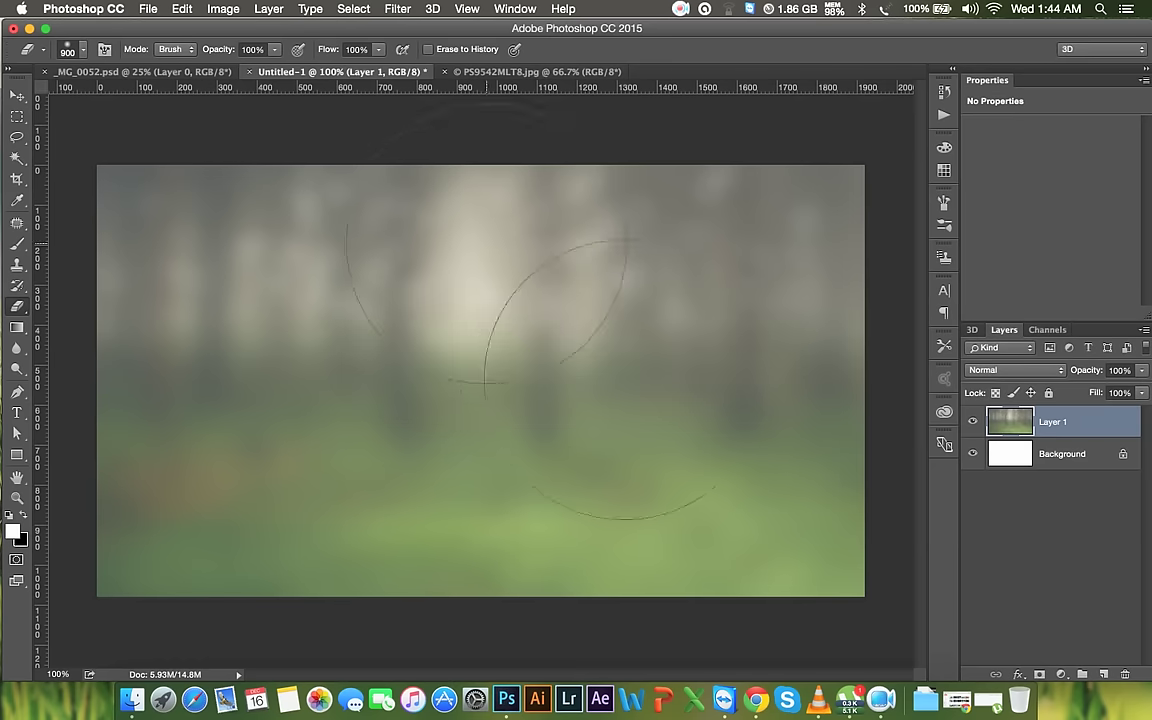
Apply Auto Contrast to the forest background
{"action": "left_click", "coordinate": [17, 95]}
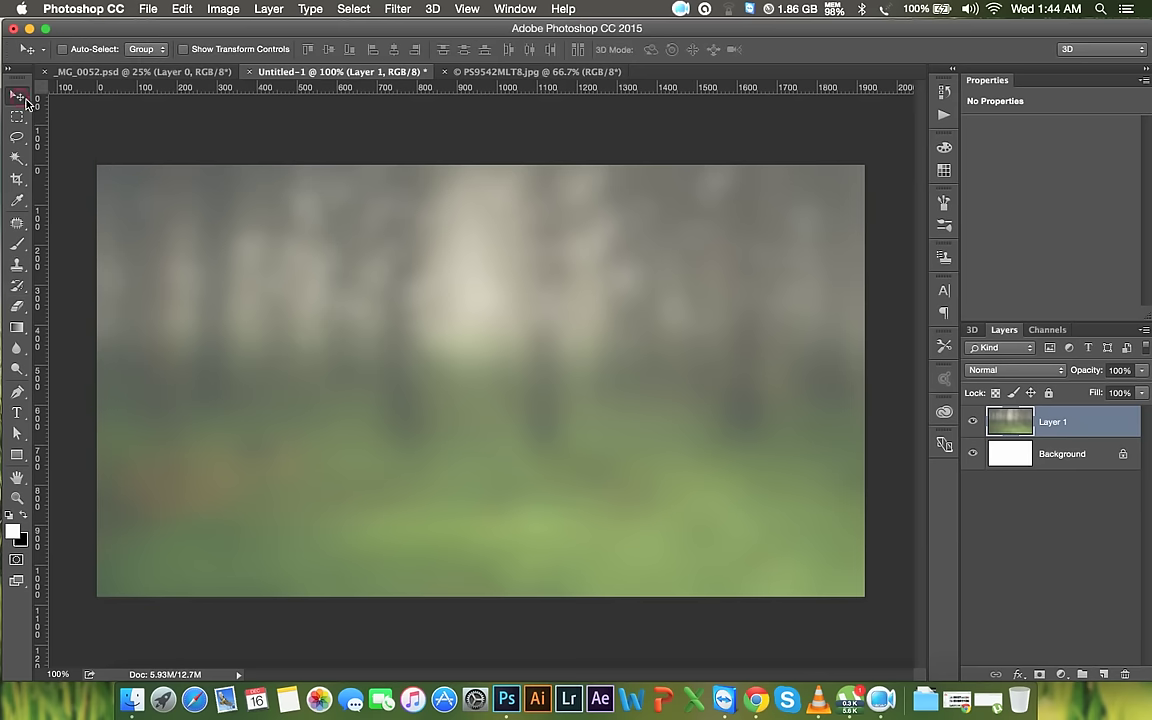
{"action": "left_click", "coordinate": [223, 9]}
{"action": "left_click", "coordinate": [258, 93]}
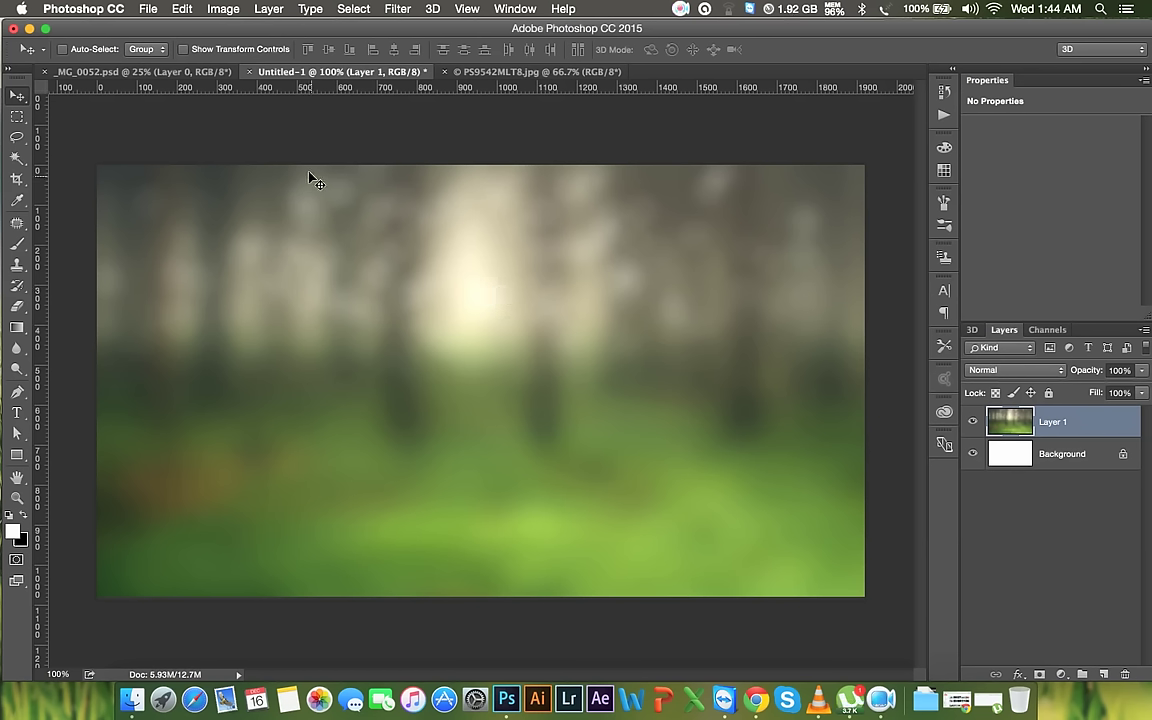
Soften the forest with an 8.7-pixel Gaussian Blur, then bring up _MG_0052.psd
{"action": "left_click", "coordinate": [397, 9]}
{"action": "mouse_move", "coordinate": [405, 199]}
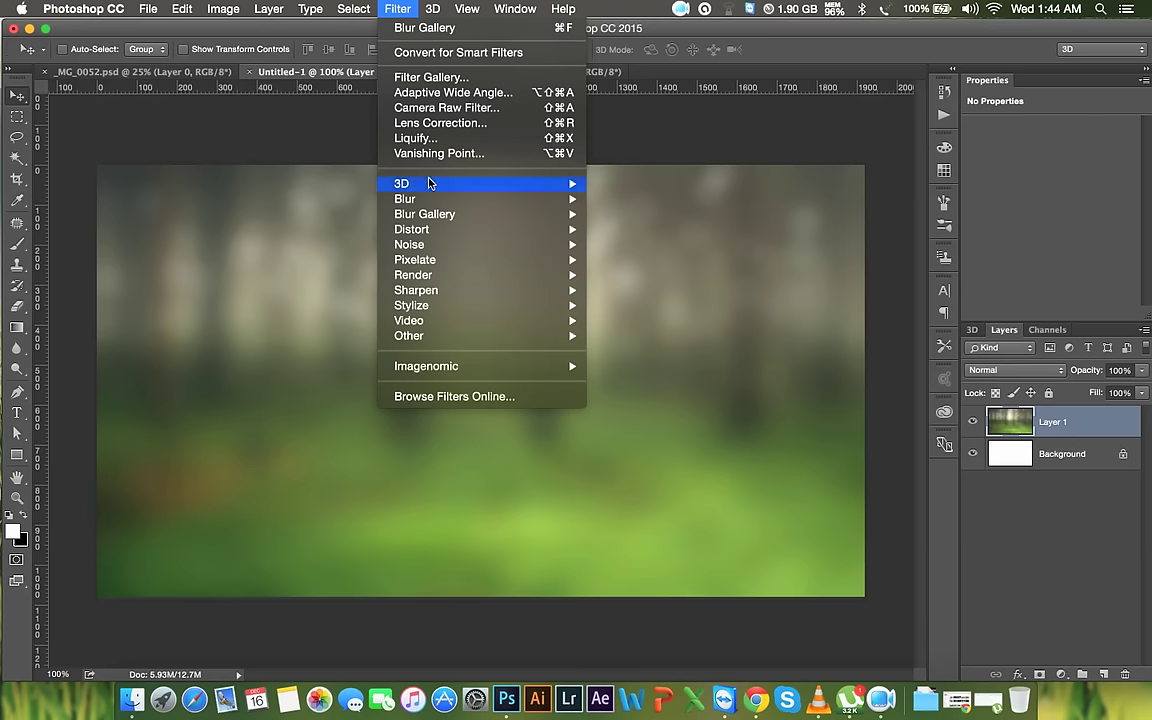
{"action": "left_click", "coordinate": [625, 259]}
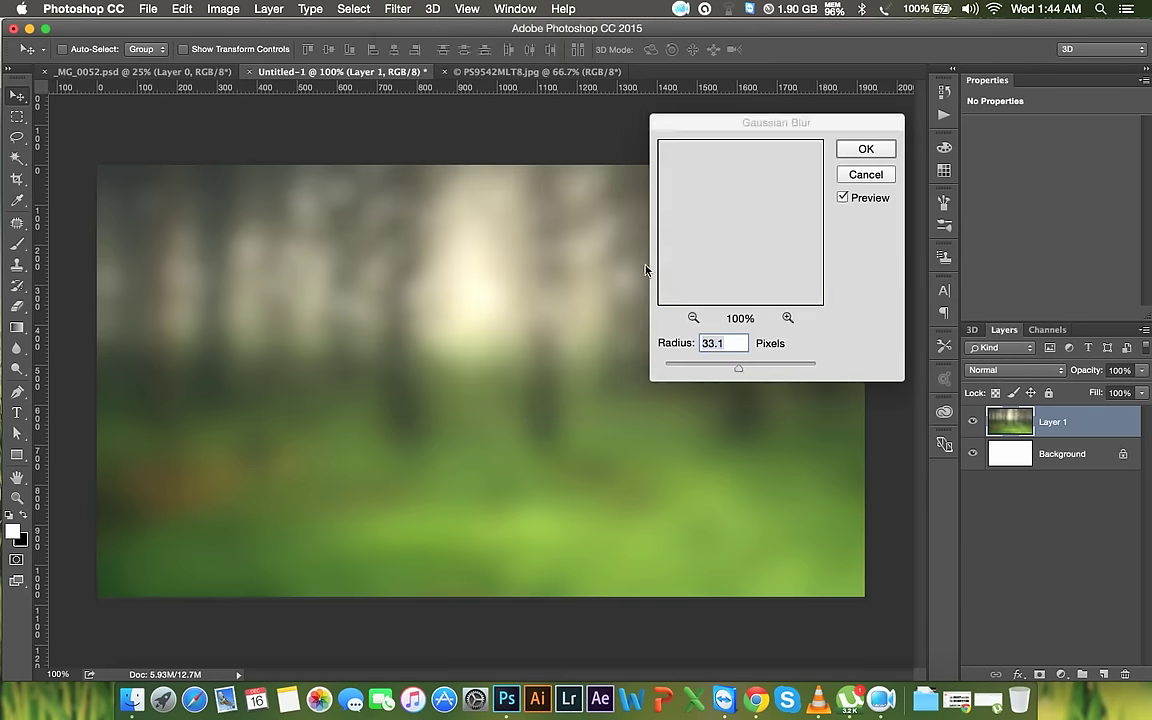
{"action": "left_click_drag", "start_coordinate": [735, 371], "coordinate": [720, 368]}
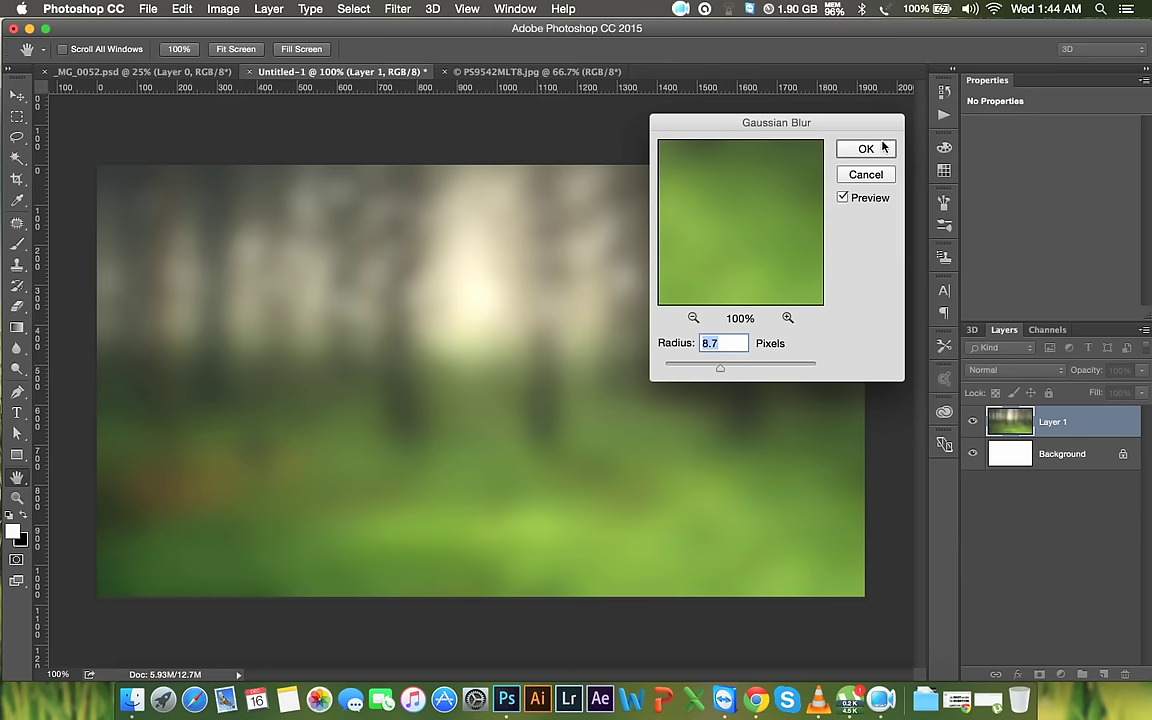
{"action": "left_click", "coordinate": [879, 150]}
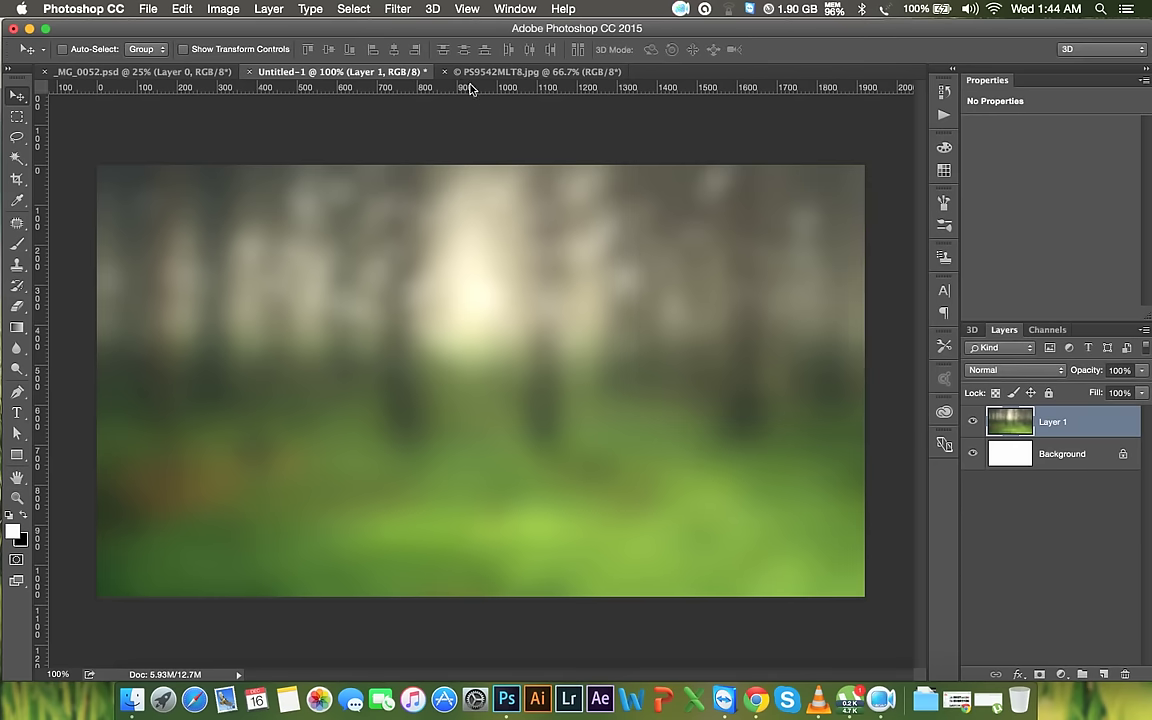
{"action": "left_click", "coordinate": [199, 73]}
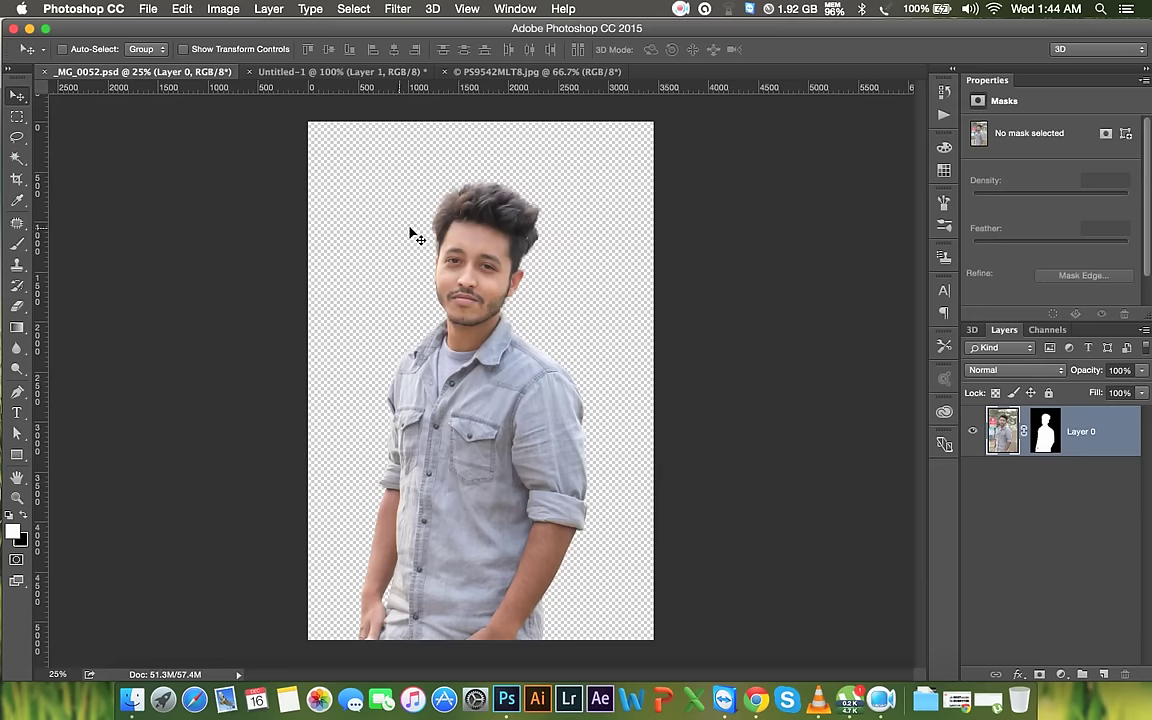
Drag the man into the forest image, scale him down proportionally and tilt him about 3°
{"action": "mouse_move", "coordinate": [411, 233]}
{"action": "left_mouse_down"}
{"action": "mouse_move", "coordinate": [401, 79]}
{"action": "mouse_move", "coordinate": [435, 140]}
{"action": "left_mouse_up"}
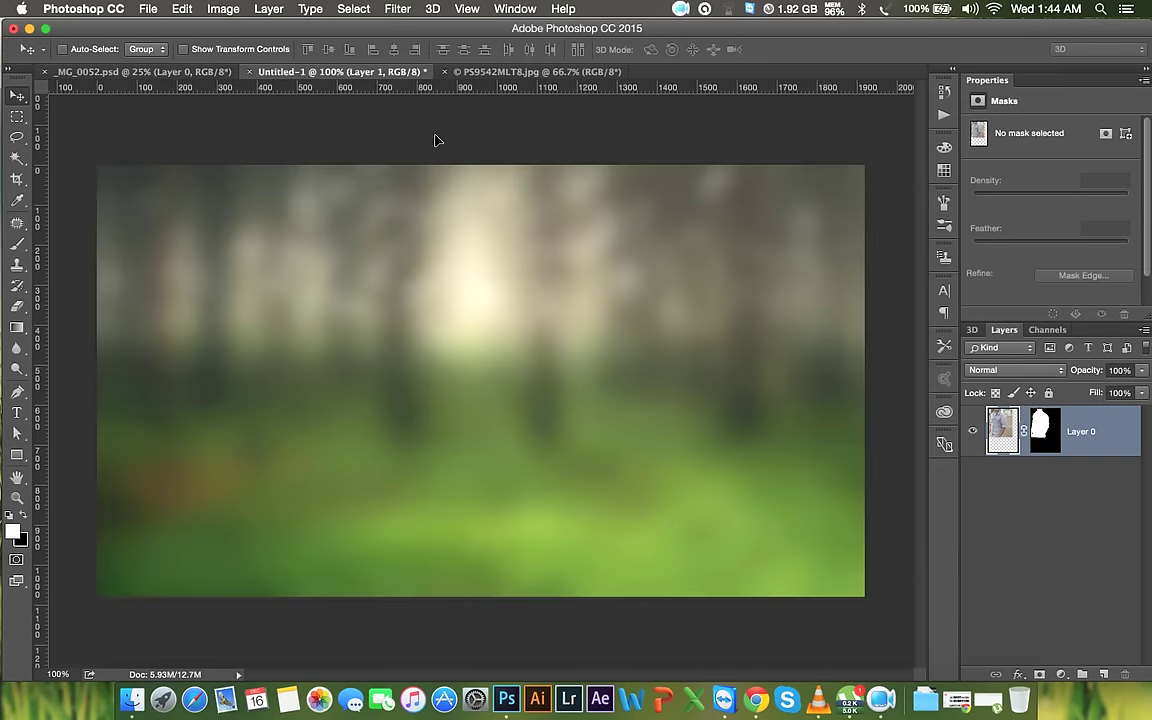
{"action": "left_click_drag", "start_coordinate": [478, 196], "coordinate": [478, 196]}
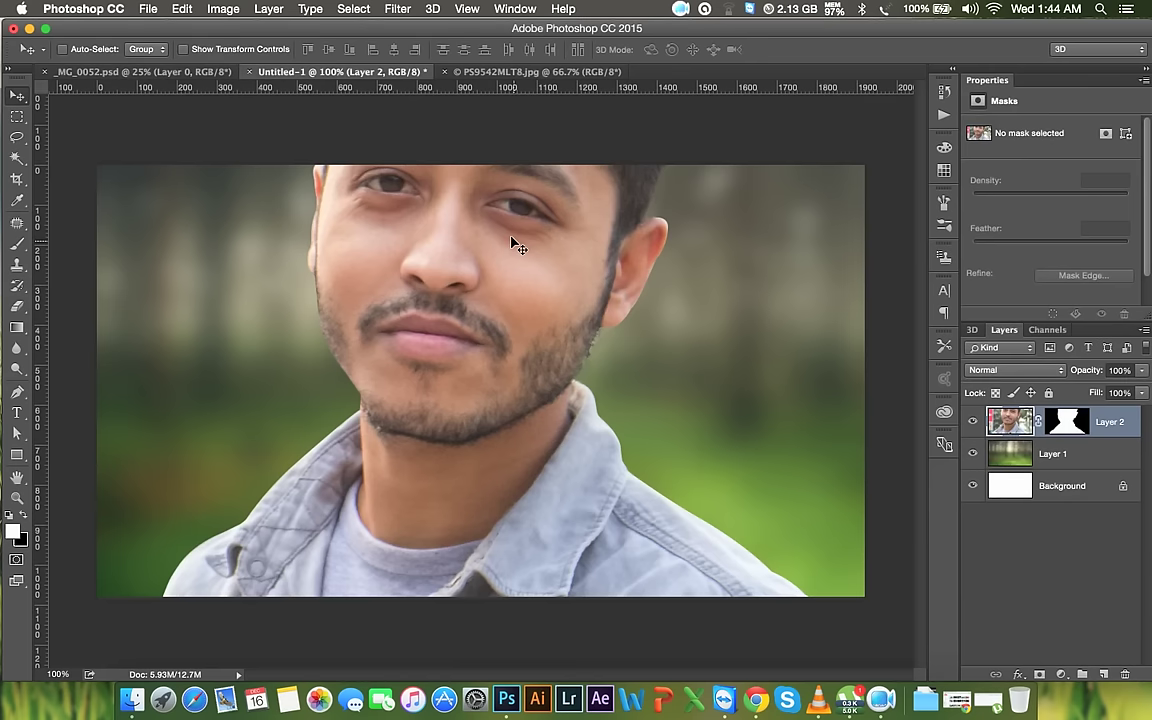
{"action": "key", "text": "ctrl+t"}
{"action": "left_click", "coordinate": [301, 49]}
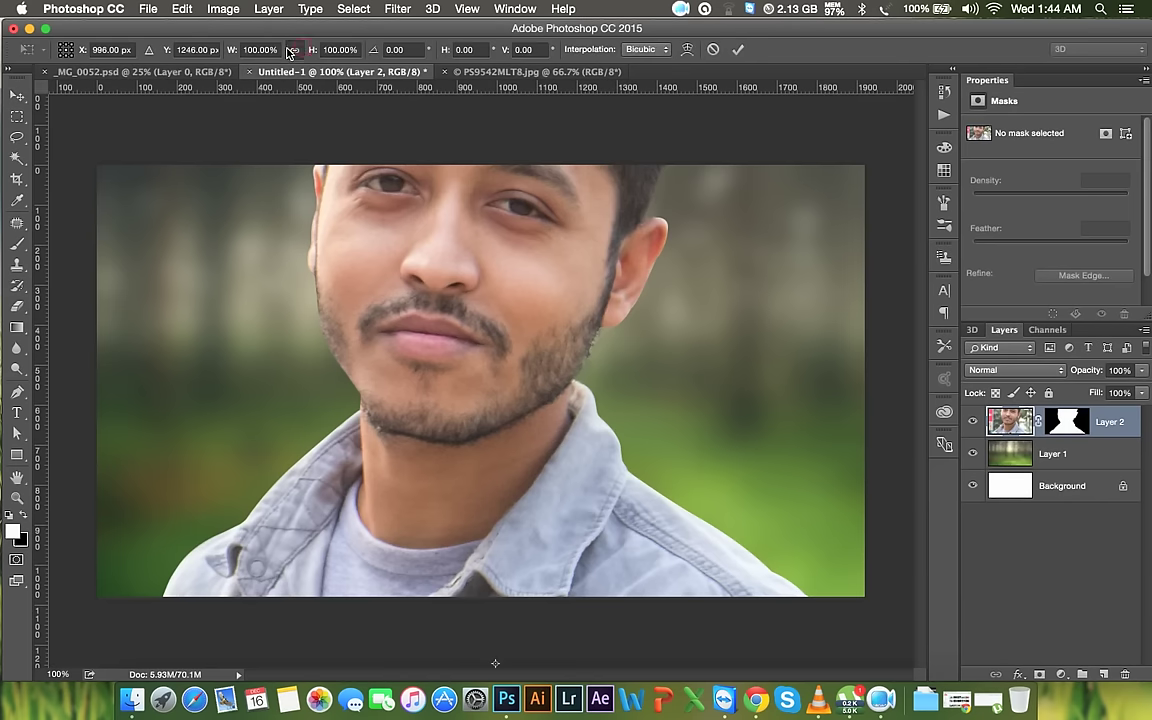
{"action": "left_click_drag", "start_coordinate": [236, 50], "coordinate": [177, 66]}
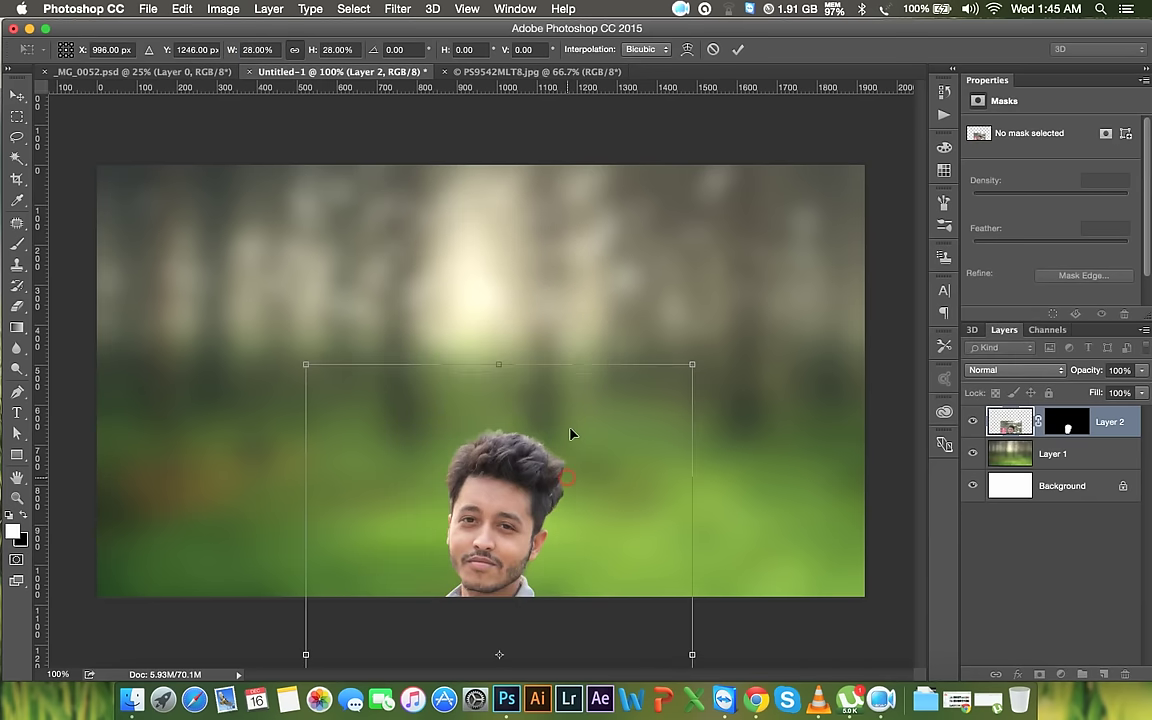
{"action": "left_click_drag", "start_coordinate": [571, 433], "coordinate": [566, 200]}
{"action": "left_click_drag", "start_coordinate": [731, 393], "coordinate": [745, 378]}
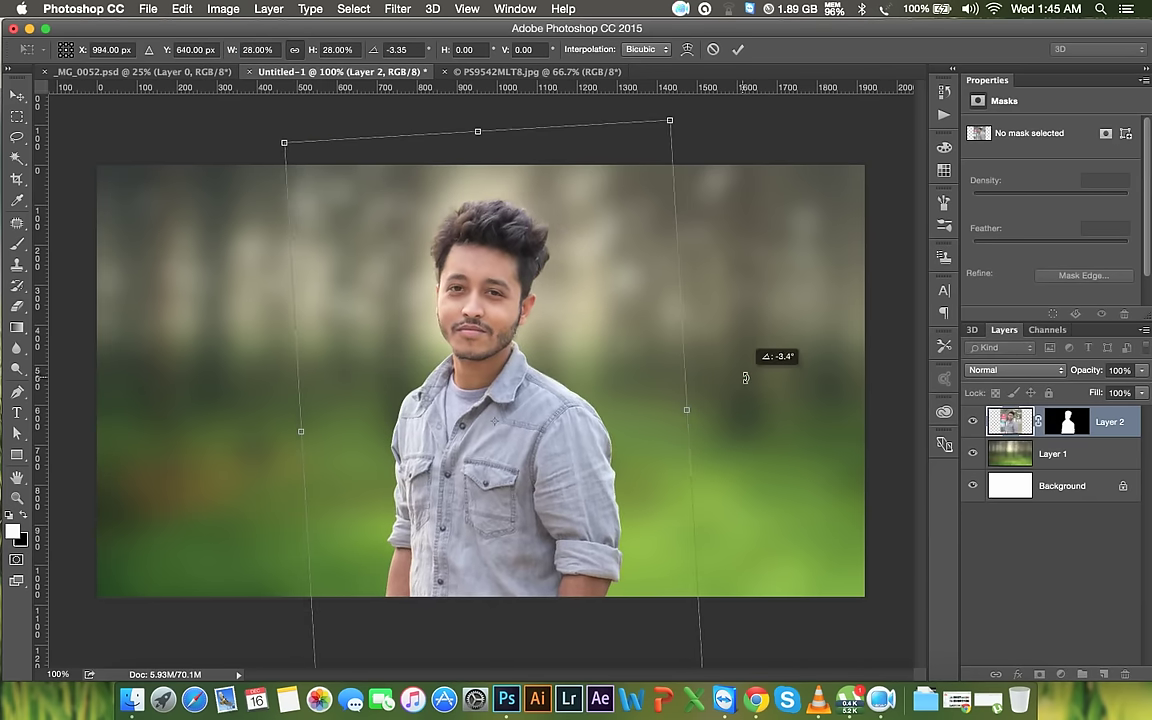
{"action": "left_click_drag", "start_coordinate": [622, 382], "coordinate": [636, 374]}
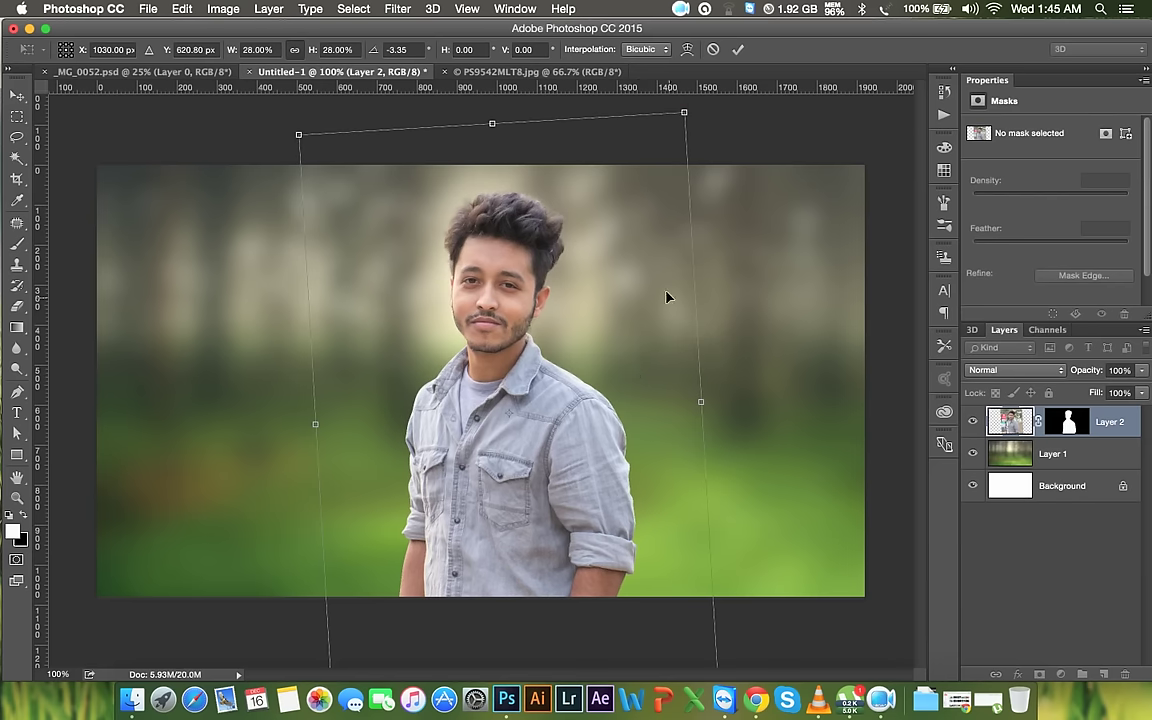
Shrink the man to about 21% near the centre, then lower the forest background slightly
{"action": "left_click_drag", "start_coordinate": [684, 112], "coordinate": [652, 165]}
{"action": "left_click_drag", "start_coordinate": [602, 255], "coordinate": [602, 231]}
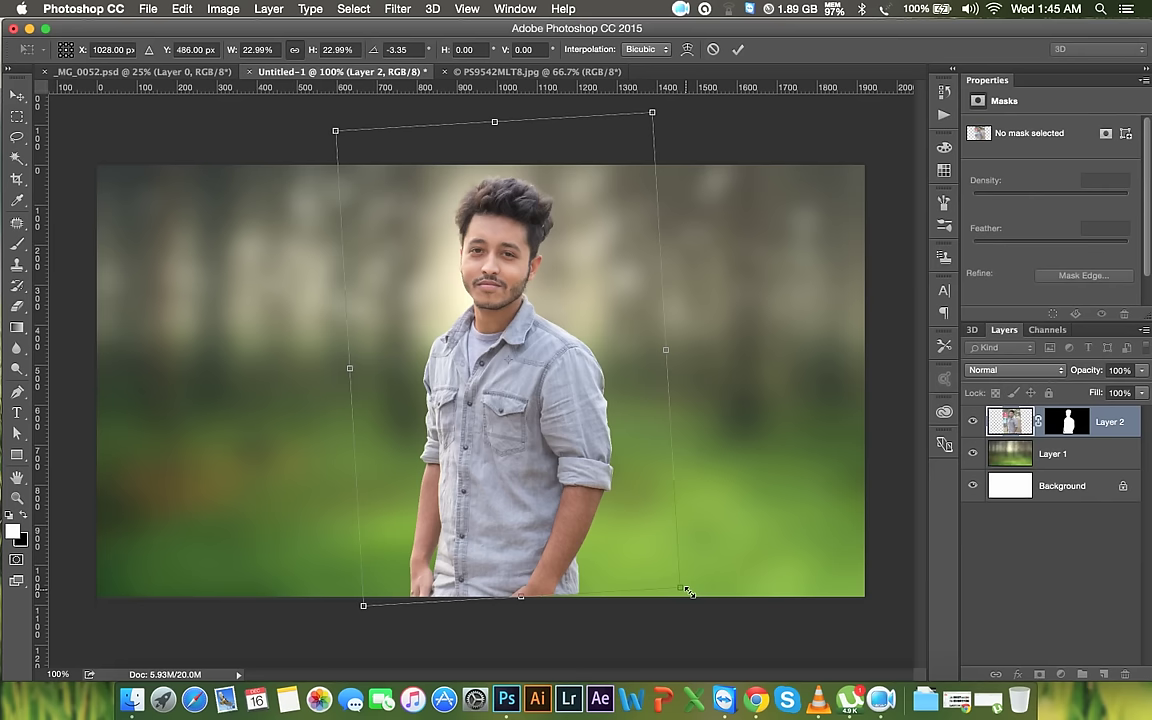
{"action": "left_click_drag", "start_coordinate": [686, 591], "coordinate": [664, 572]}
{"action": "left_click_drag", "start_coordinate": [609, 525], "coordinate": [609, 515]}
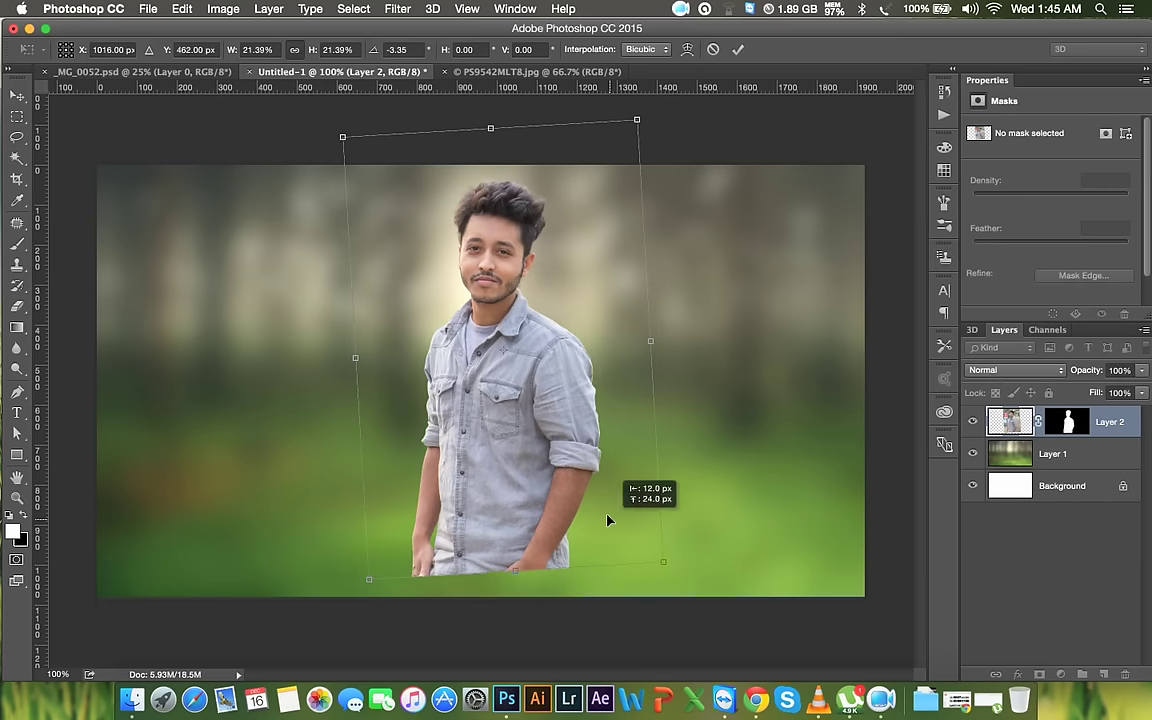
{"action": "key", "text": "Return"}
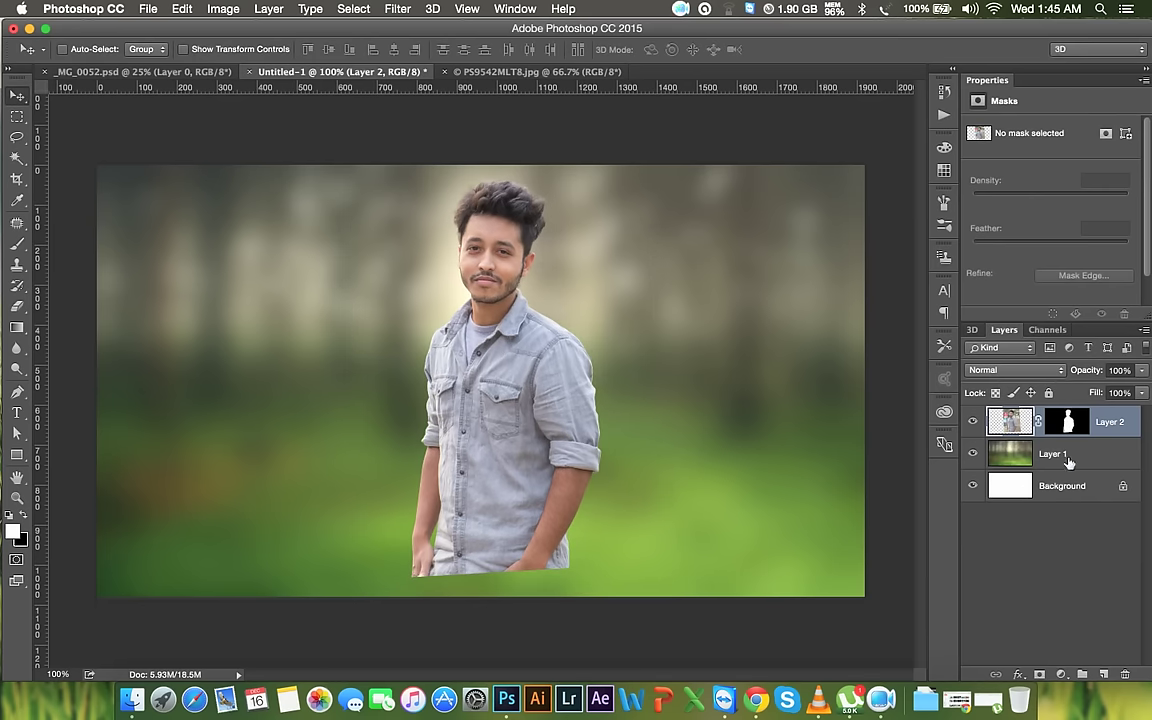
{"action": "left_click", "coordinate": [1034, 453]}
{"action": "left_click_drag", "start_coordinate": [687, 426], "coordinate": [694, 478]}
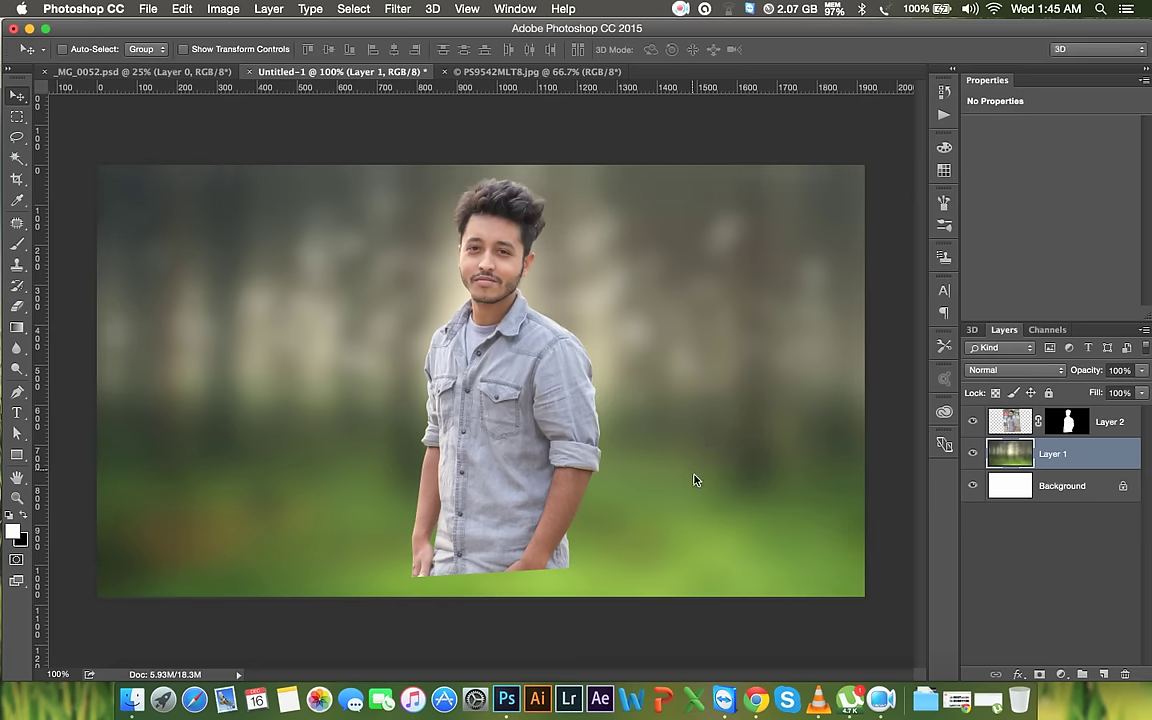
Enlarge the man to about 114% and move him down to the bottom edge
{"action": "left_click", "coordinate": [1105, 421]}
{"action": "key", "text": "ctrl+t"}
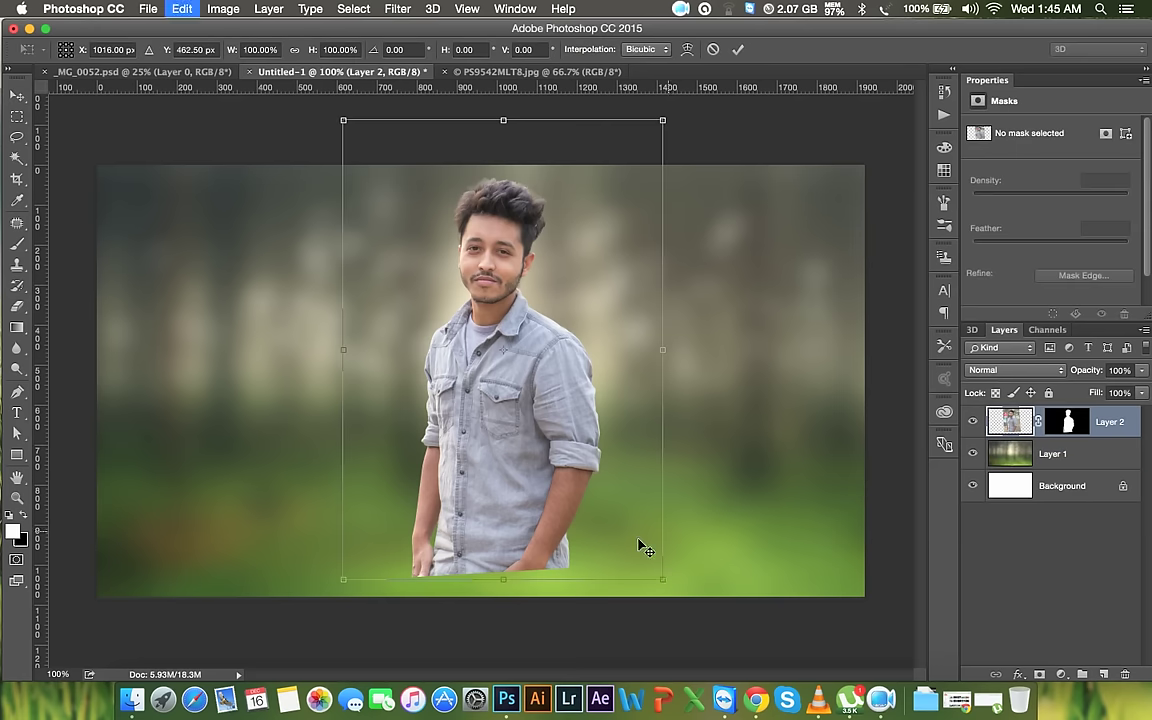
{"action": "left_click_drag", "start_coordinate": [665, 579], "coordinate": [685, 610]}
{"action": "left_click_drag", "start_coordinate": [597, 477], "coordinate": [595, 493]}
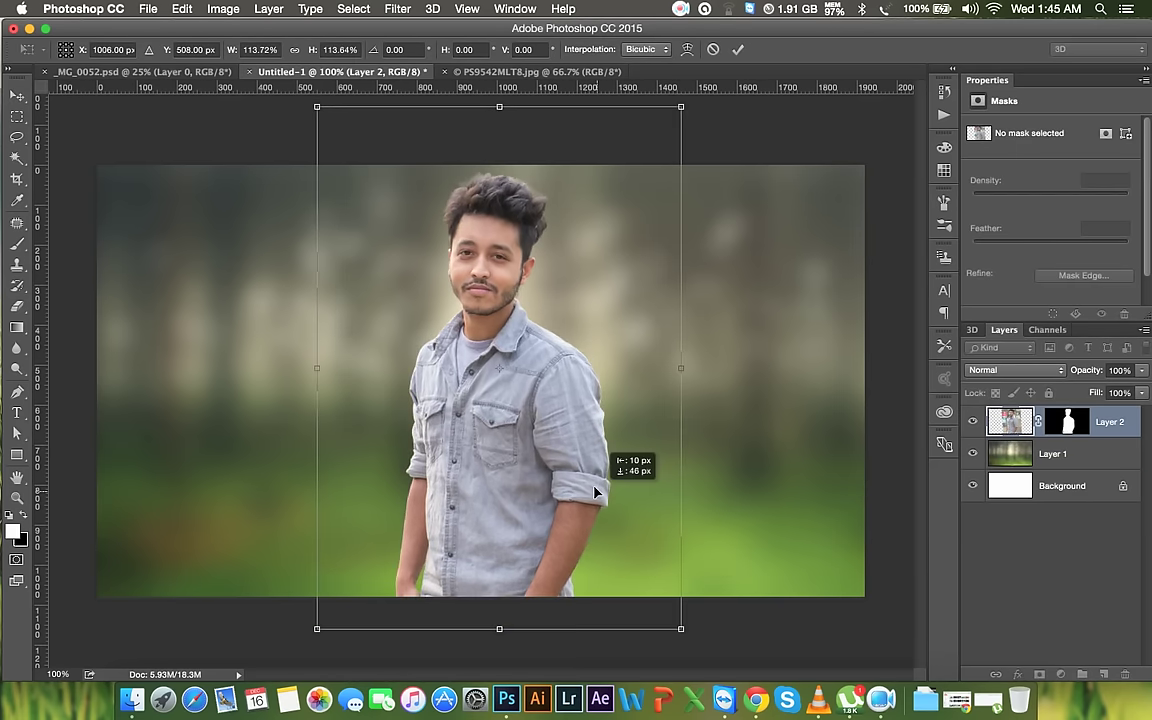
{"action": "key", "text": "Return"}
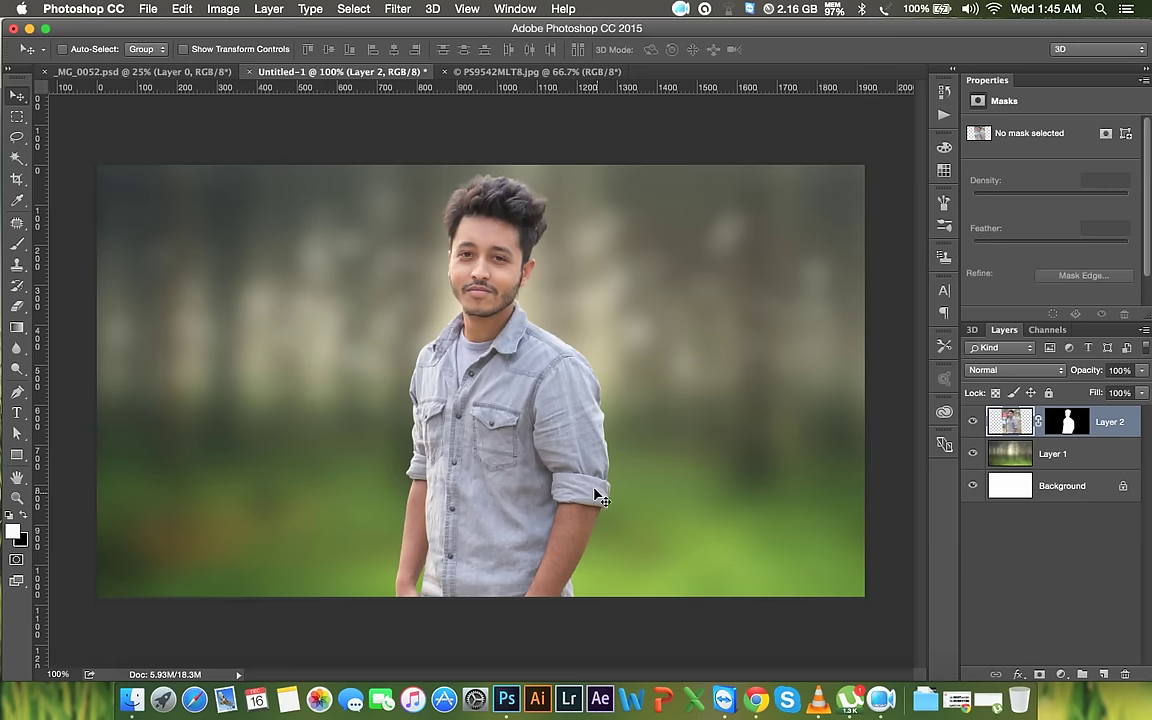
Convert the man's layer to a smart object, then rasterize it
{"action": "right_click", "coordinate": [1122, 424]}
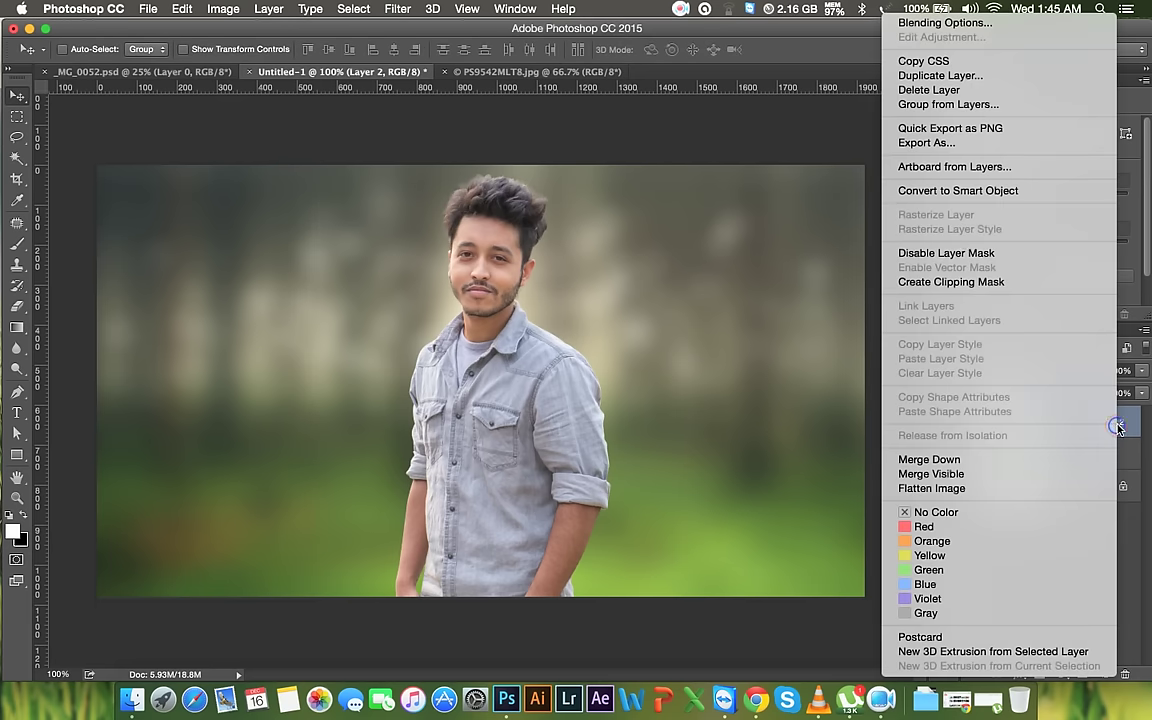
{"action": "left_click", "coordinate": [951, 189]}
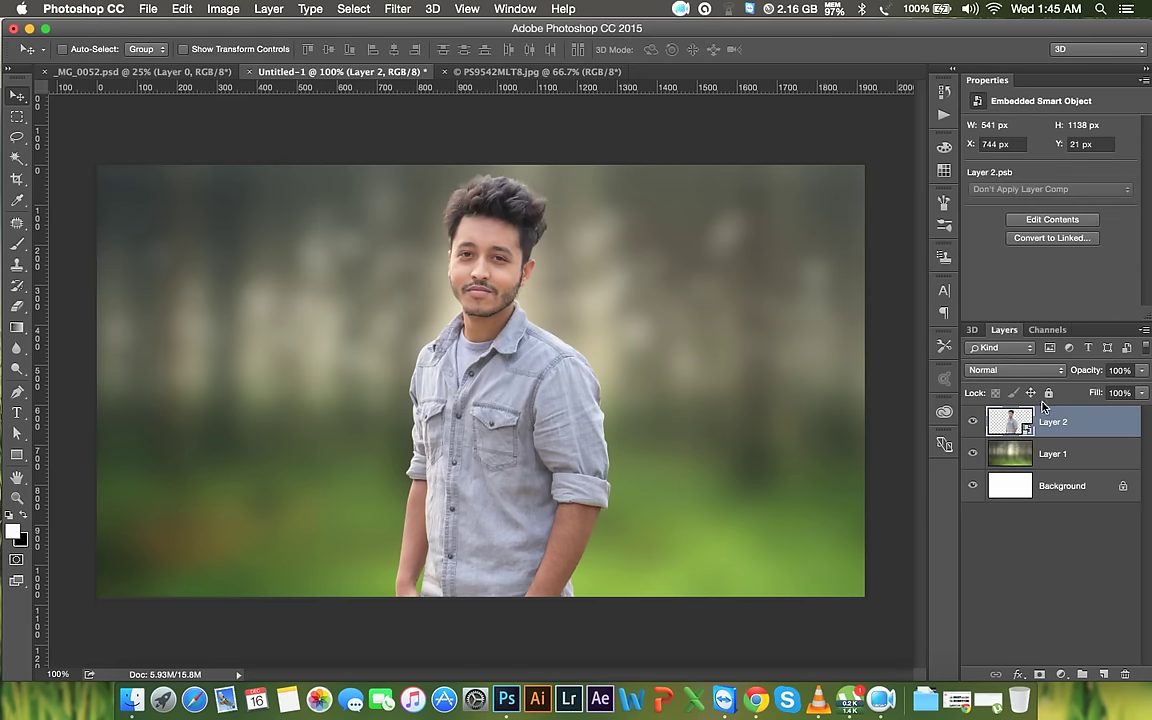
{"action": "right_click", "coordinate": [1075, 423]}
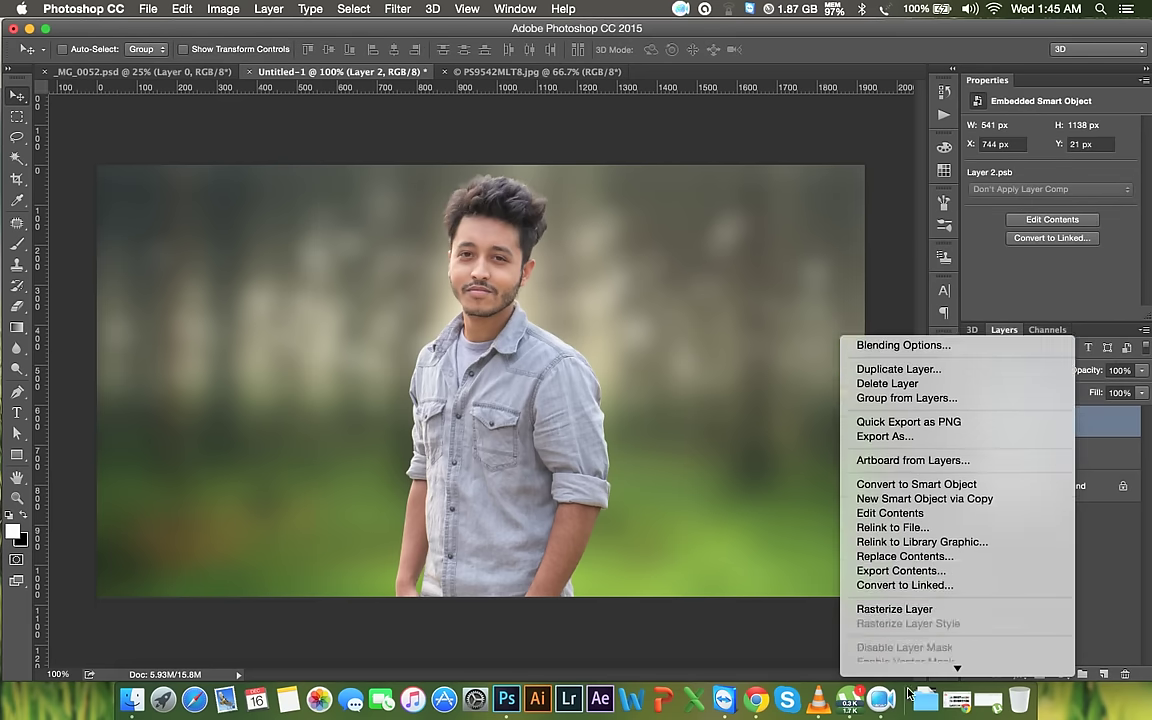
{"action": "left_click", "coordinate": [905, 566]}
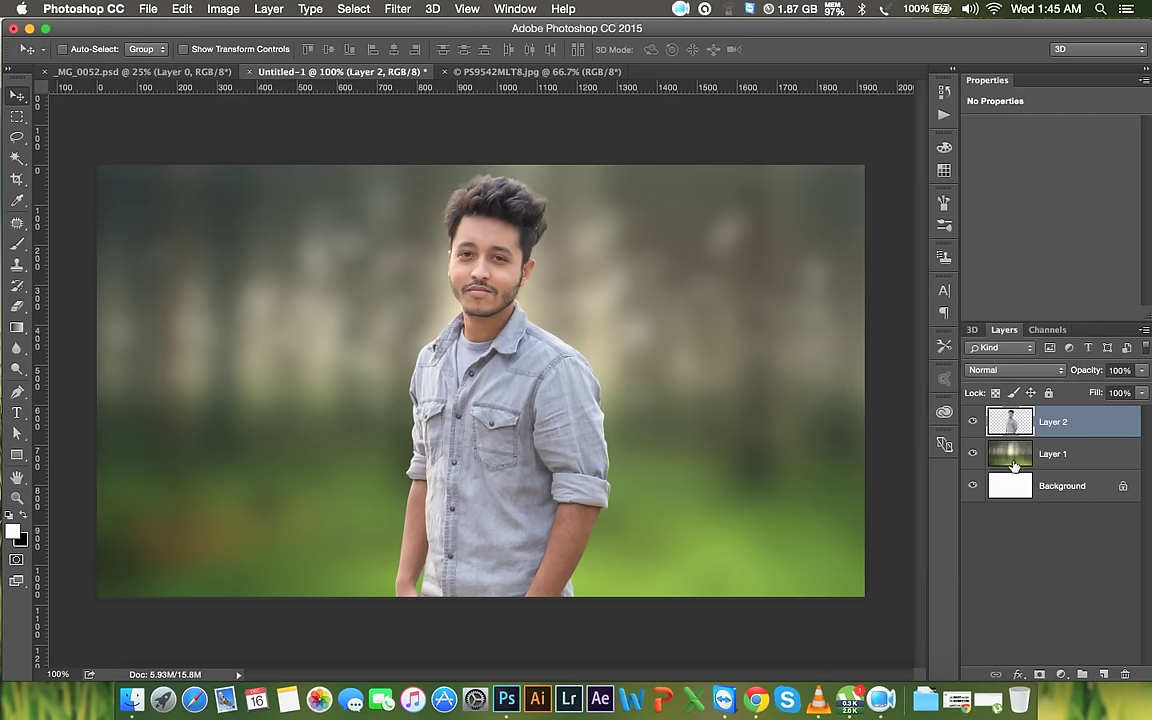
{"action": "left_click", "coordinate": [1045, 455]}
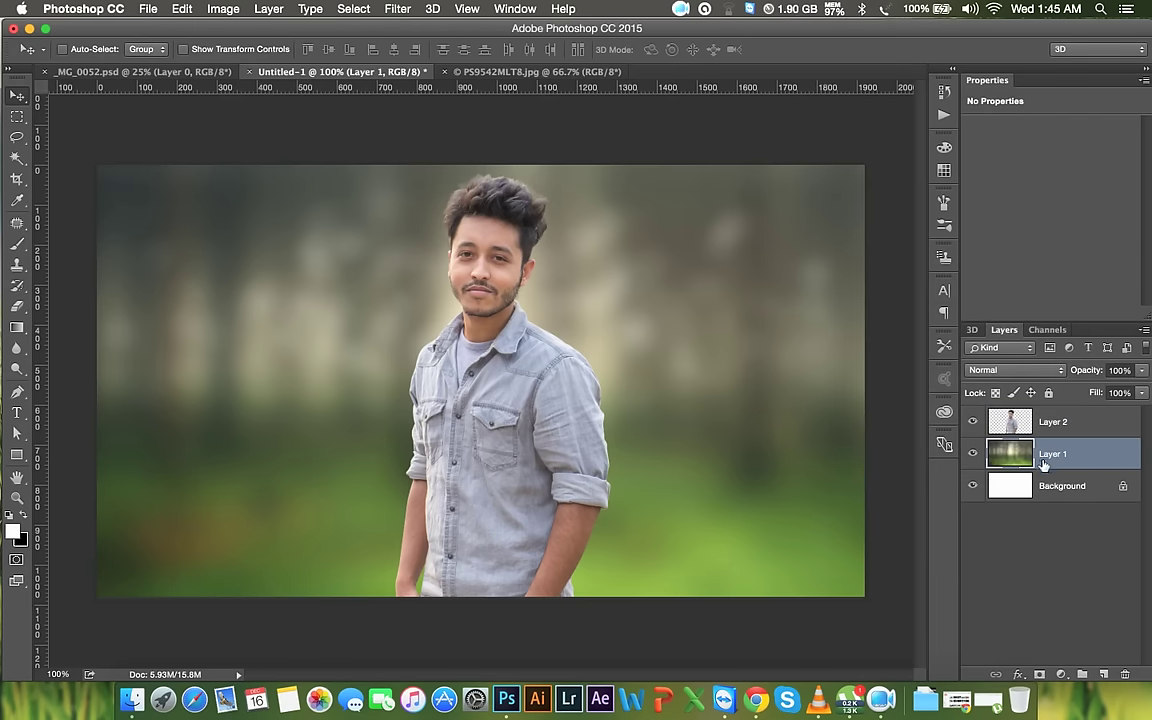
Apply a Vibrance adjustment of +28 with Saturation -19 to forest Layer 1
{"action": "left_click", "coordinate": [224, 10]}
{"action": "mouse_move", "coordinate": [249, 52]}
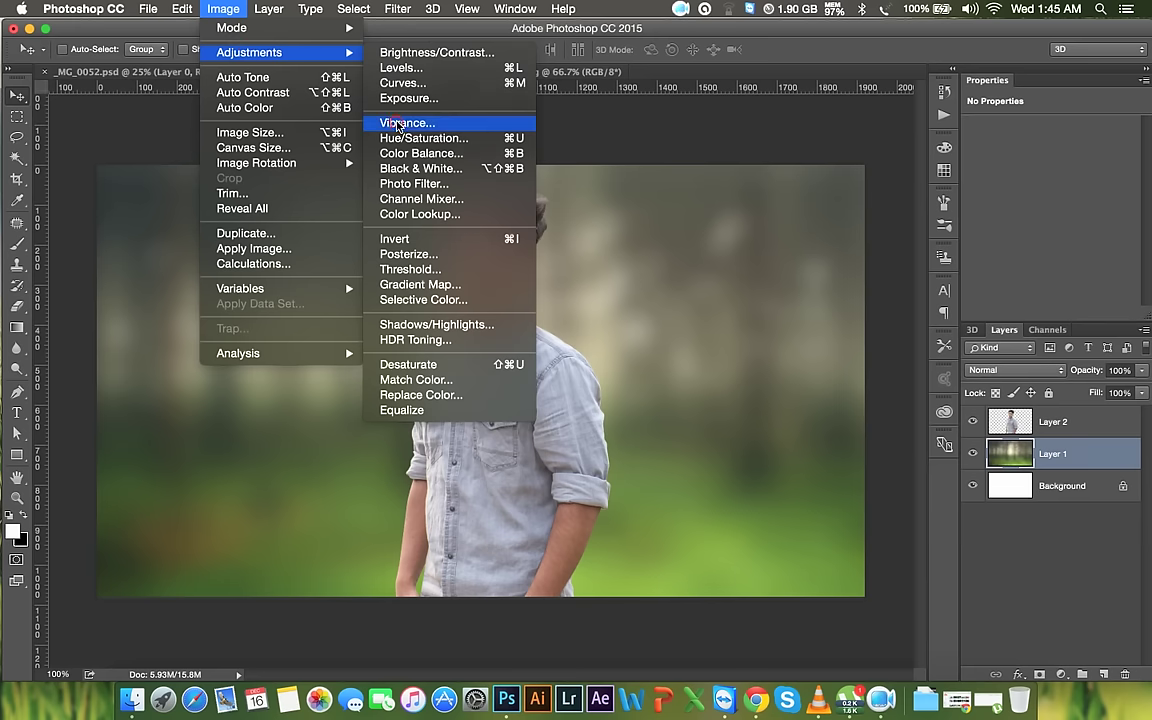
{"action": "left_click", "coordinate": [398, 124]}
{"action": "mouse_move", "coordinate": [801, 297]}
{"action": "left_mouse_down"}
{"action": "mouse_move", "coordinate": [760, 298]}
{"action": "mouse_move", "coordinate": [790, 301]}
{"action": "mouse_move", "coordinate": [794, 345]}
{"action": "left_mouse_up"}
{"action": "left_click_drag", "start_coordinate": [790, 297], "coordinate": [814, 299]}
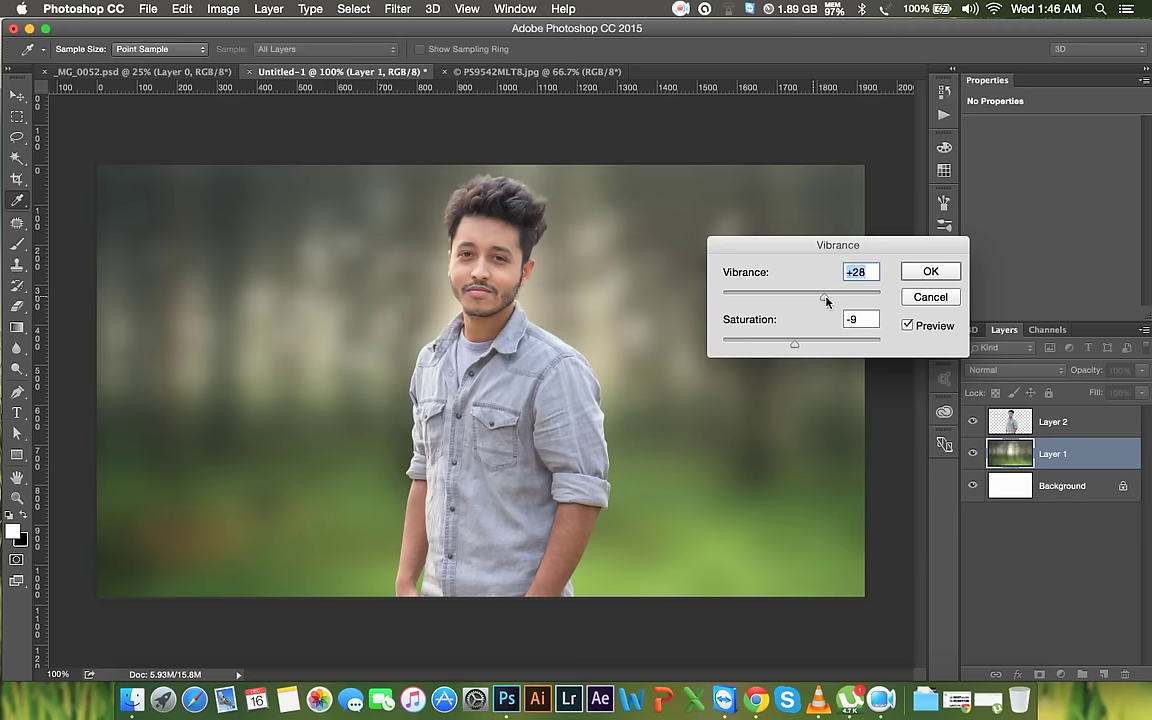
{"action": "left_click_drag", "start_coordinate": [793, 346], "coordinate": [787, 347]}
{"action": "left_click", "coordinate": [922, 272]}
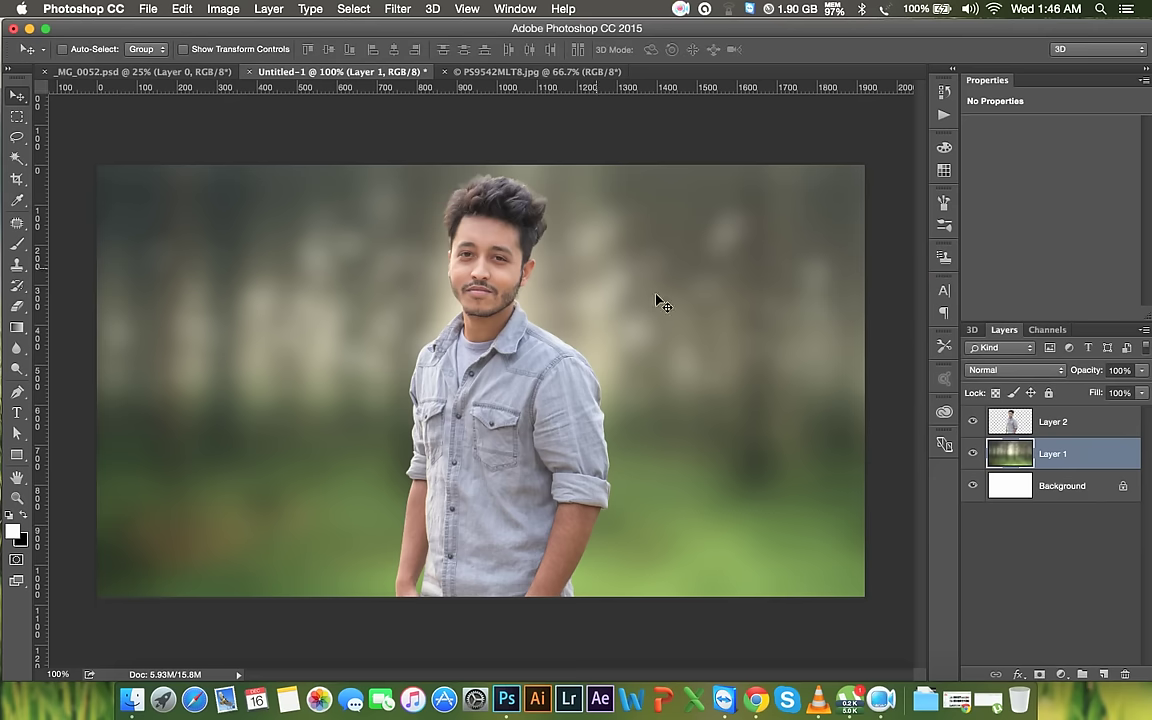
{"action": "right_click", "coordinate": [1072, 452]}
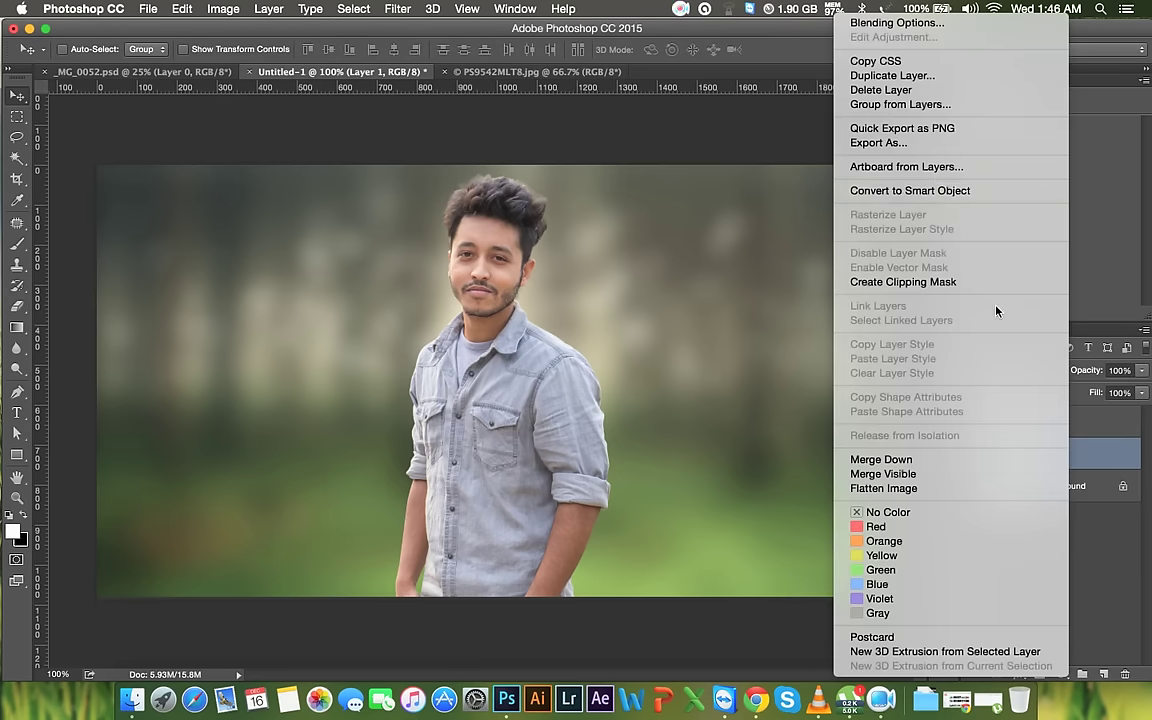
Duplicate the forest layer and move Layer 1 copy above the man's Layer 2
{"action": "left_click", "coordinate": [892, 75]}
{"action": "left_click", "coordinate": [736, 284]}
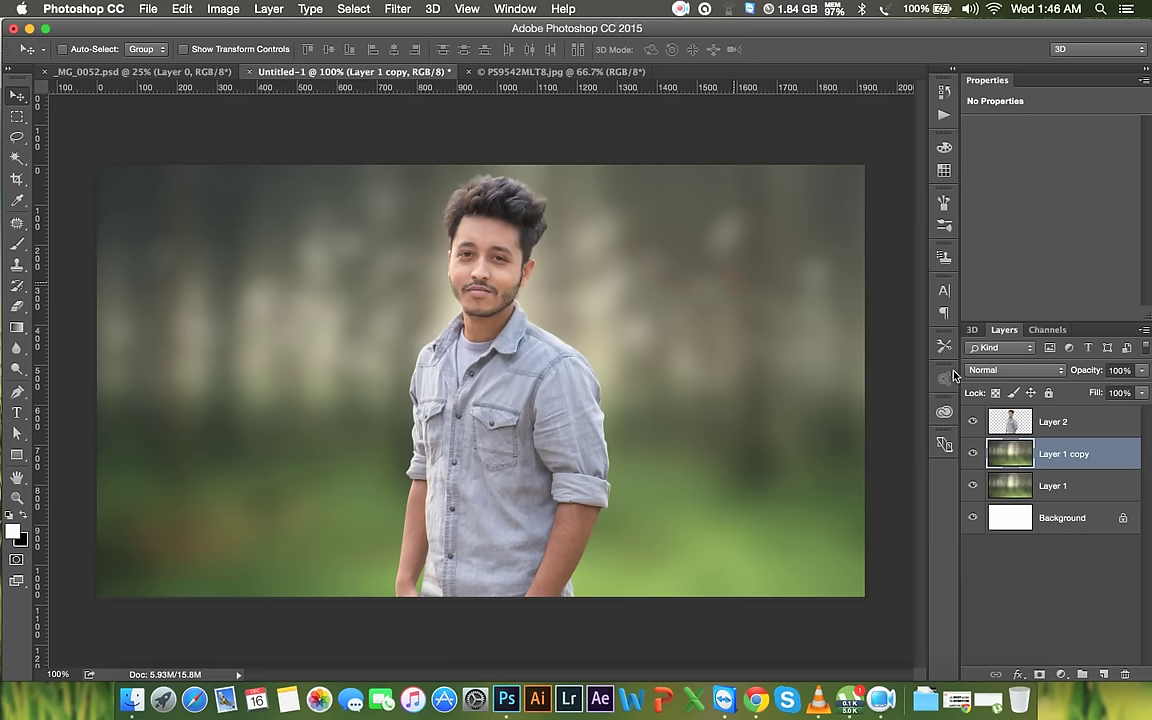
{"action": "left_click_drag", "start_coordinate": [1040, 454], "coordinate": [1030, 420]}
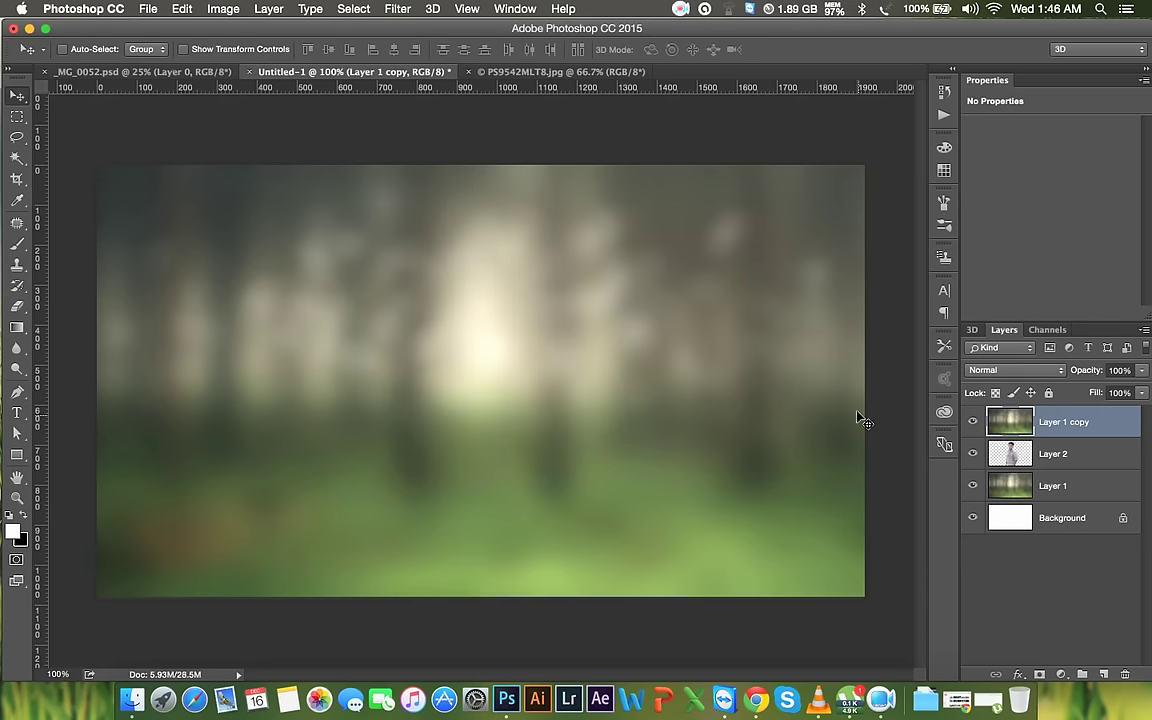
{"action": "left_click", "coordinate": [397, 9]}
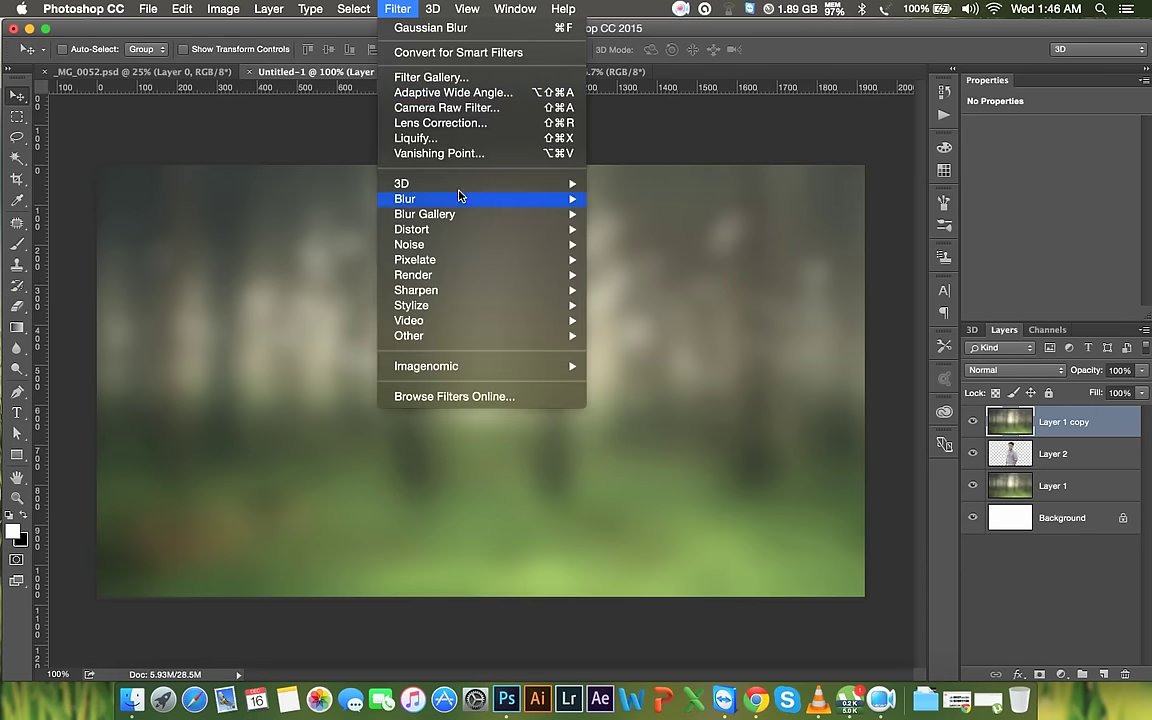
{"action": "left_click", "coordinate": [653, 178]}
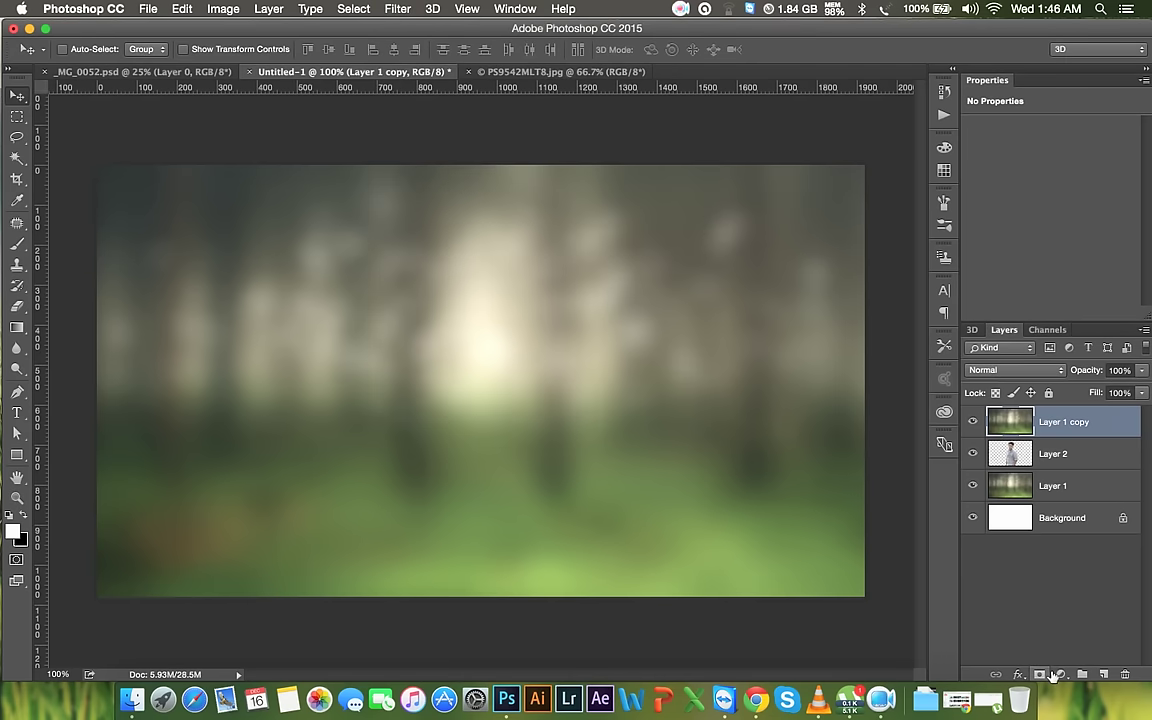
Add a layer mask to Layer 1 copy and set up a black brush
{"action": "left_click", "coordinate": [1040, 675]}
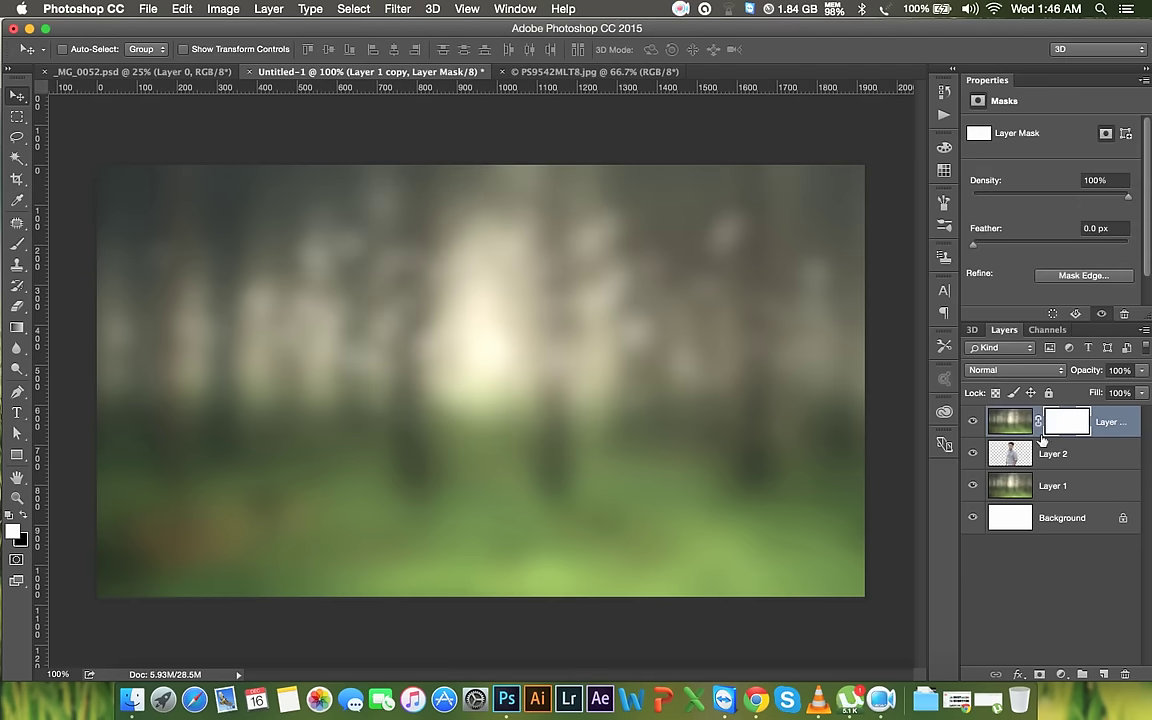
{"action": "left_click", "coordinate": [16, 243]}
{"action": "left_click", "coordinate": [24, 517]}
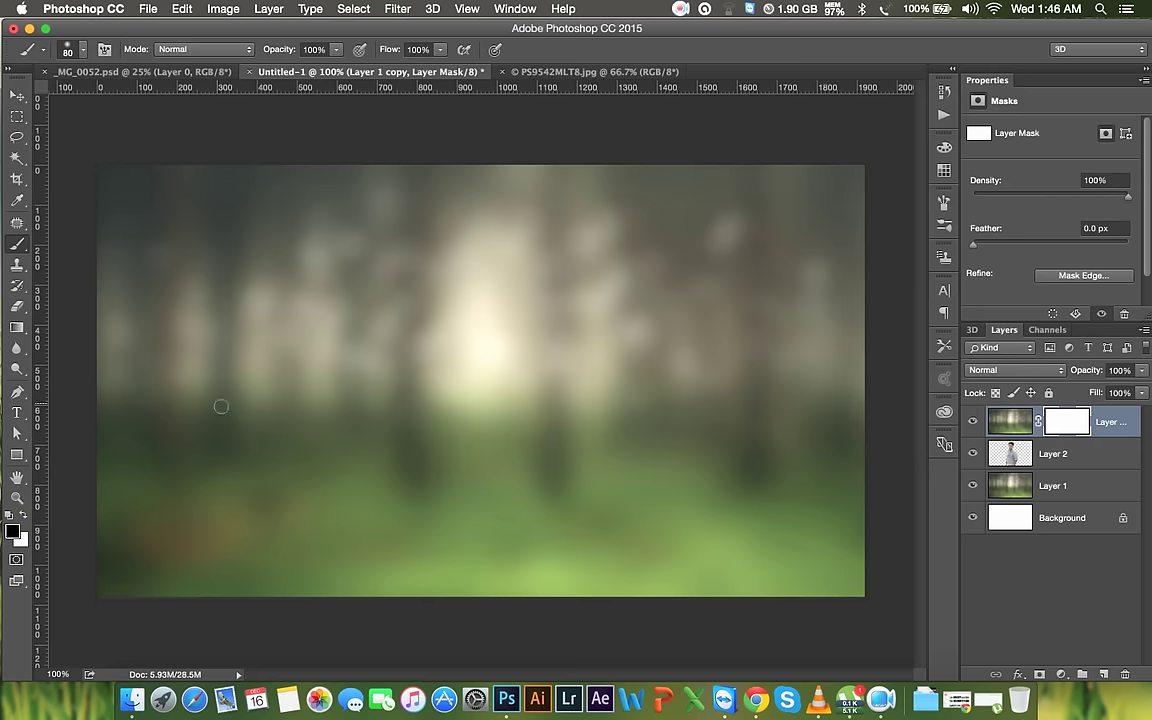
Paint the mask with an 800 px soft black brush to reveal the man's face and chest
{"action": "right_click", "coordinate": [505, 379]}
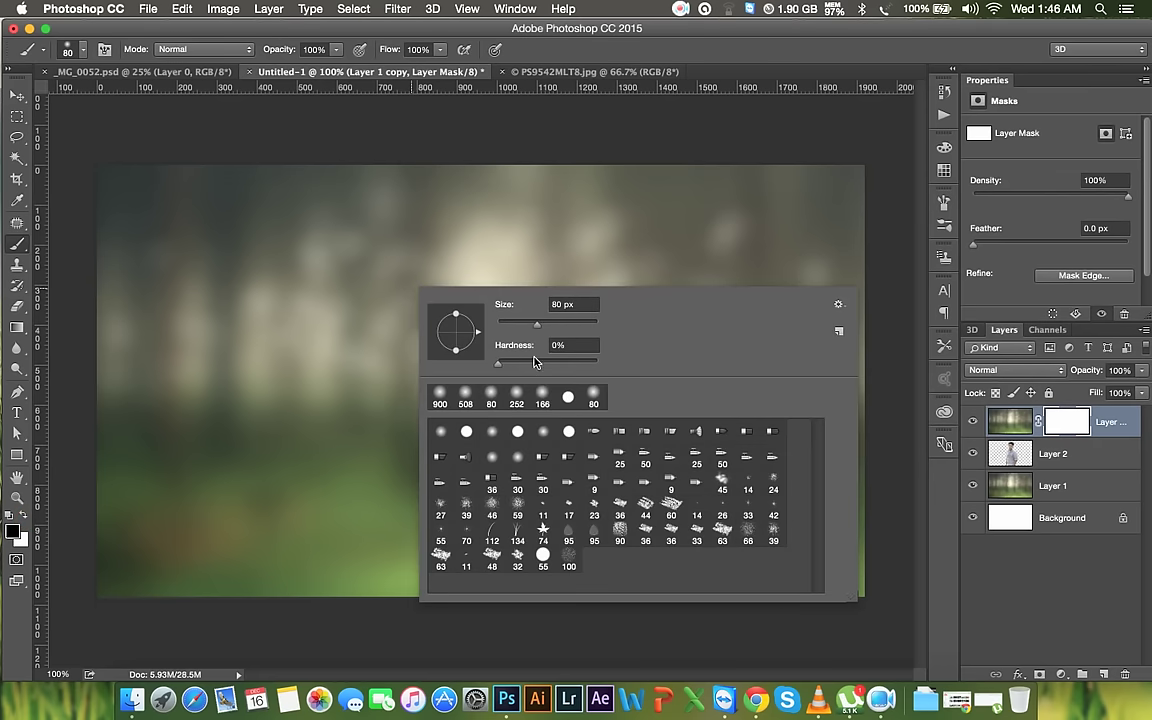
{"action": "left_click_drag", "start_coordinate": [537, 323], "coordinate": [585, 323]}
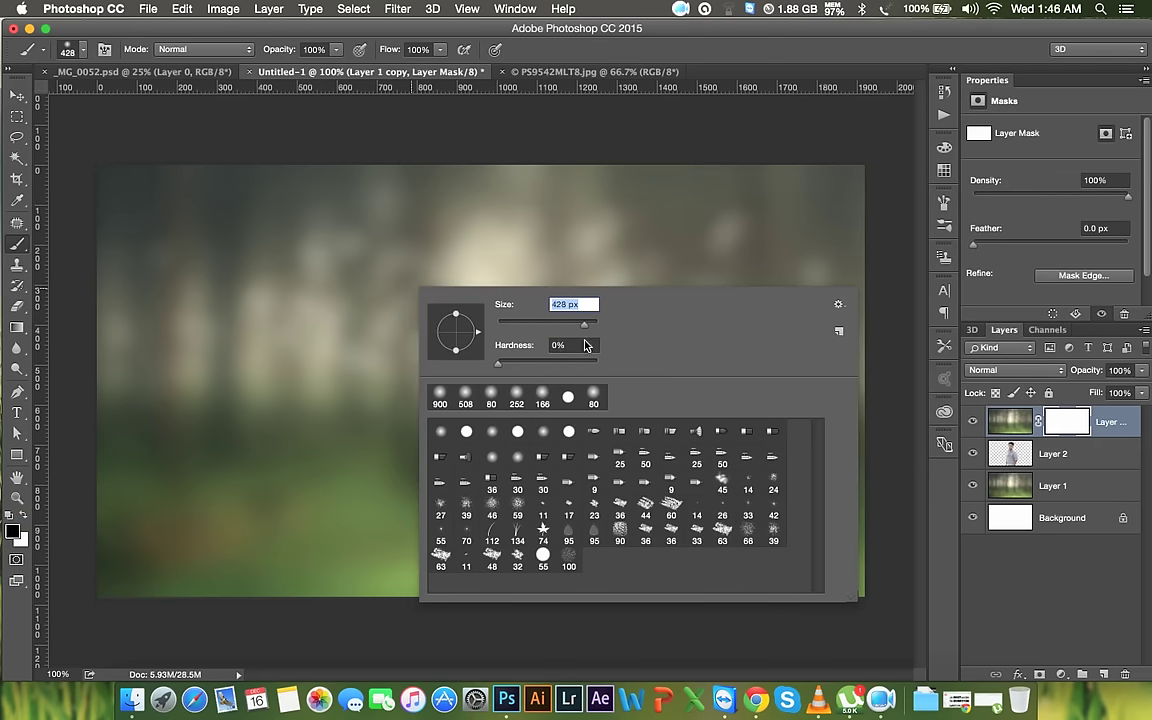
{"action": "key", "text": "Return"}
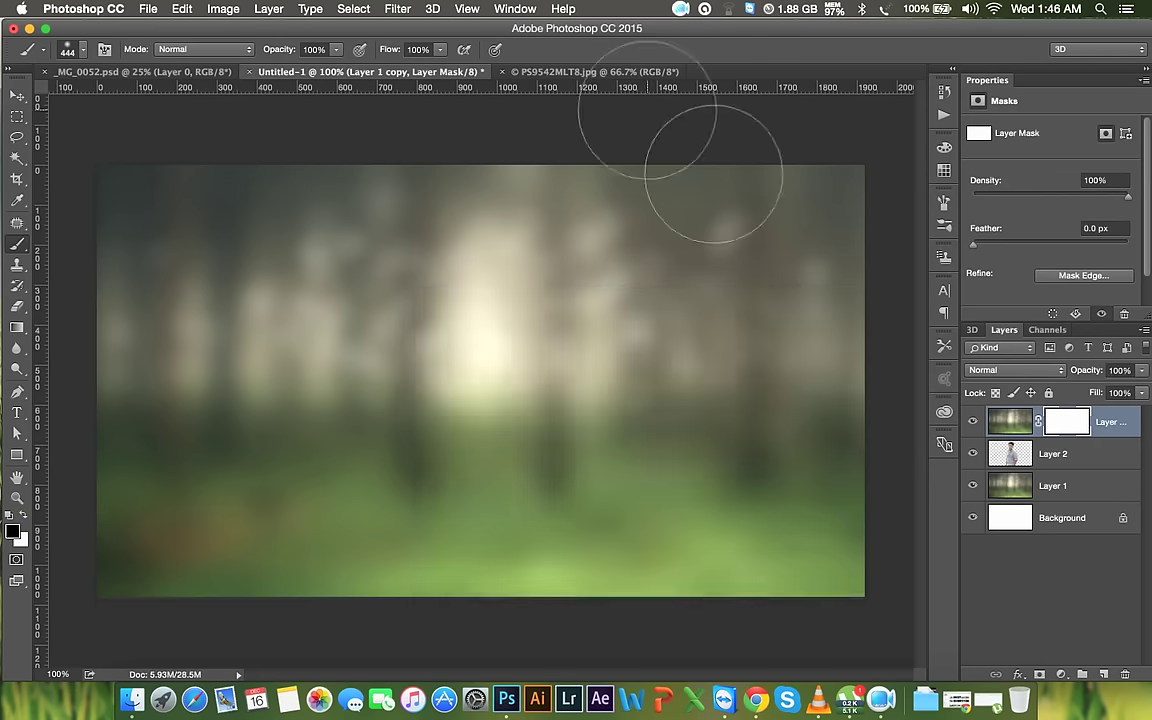
{"action": "key", "text": "bracketright"}
{"action": "key", "text": "bracketright"}
{"action": "key", "text": "bracketright"}
{"action": "mouse_move", "coordinate": [514, 206]}
{"action": "left_mouse_down"}
{"action": "mouse_move", "coordinate": [489, 244]}
{"action": "mouse_move", "coordinate": [490, 300]}
{"action": "mouse_move", "coordinate": [521, 310]}
{"action": "left_mouse_up"}
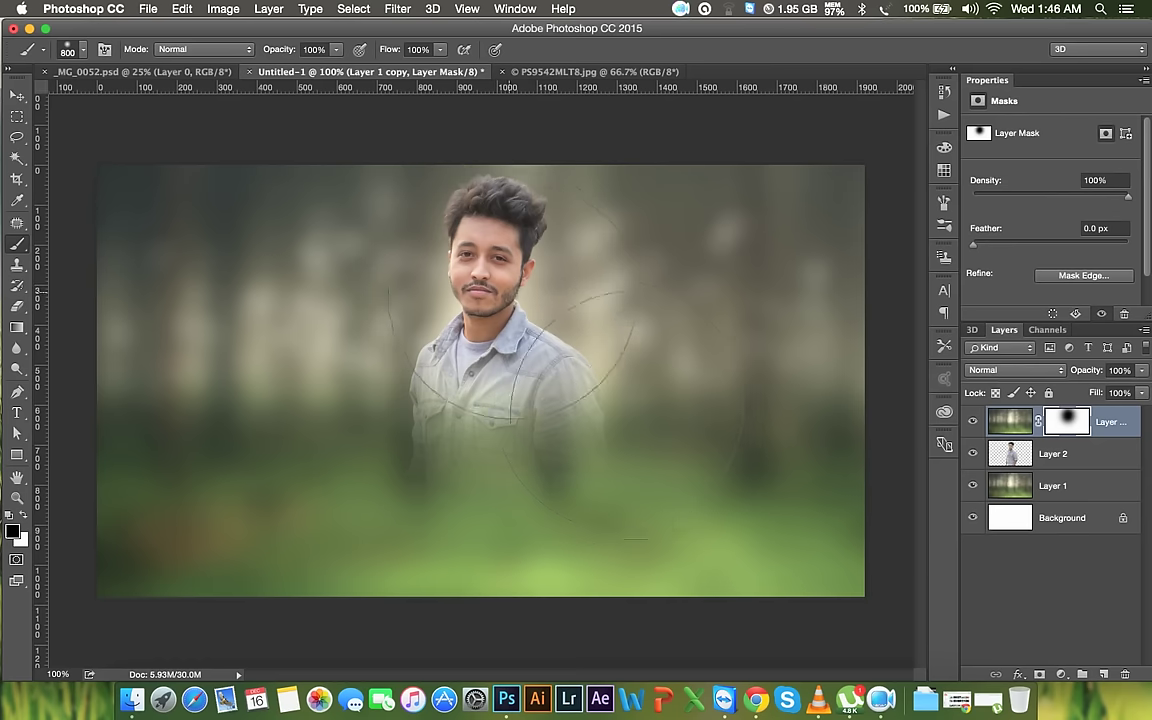
{"action": "left_click_drag", "start_coordinate": [521, 430], "coordinate": [527, 398]}
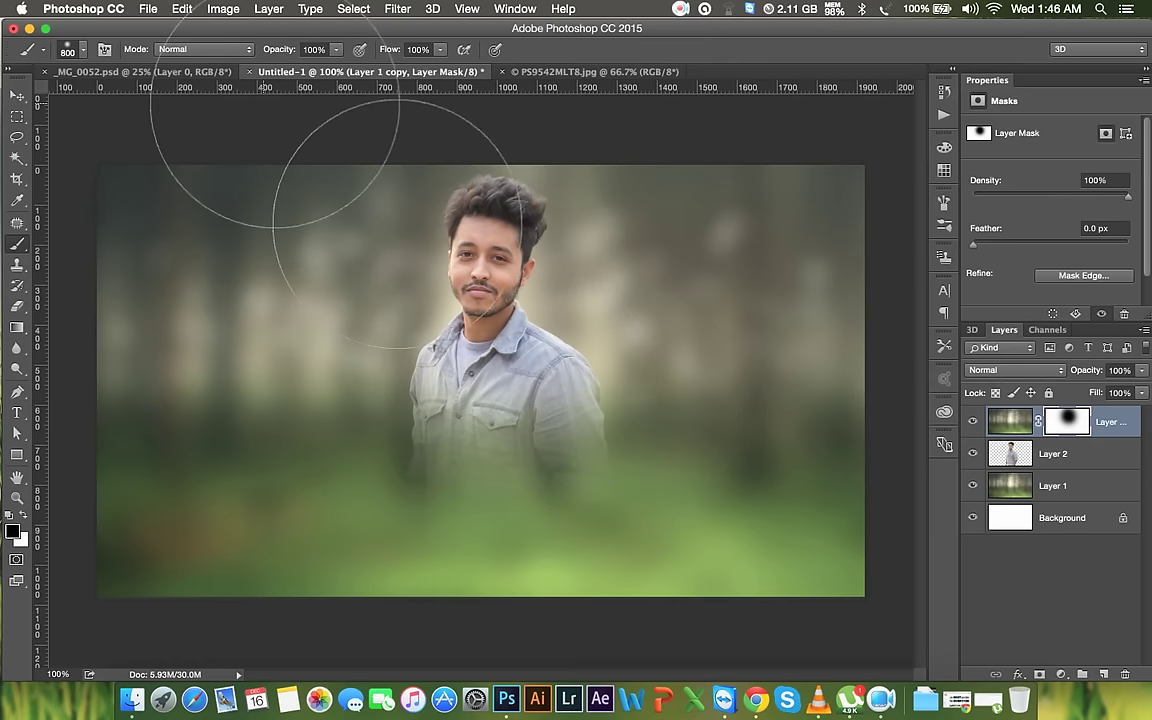
Fade the man's lower shirt into the blur using 30% brush opacity
{"action": "left_click", "coordinate": [306, 51]}
{"action": "type", "text": "40"}
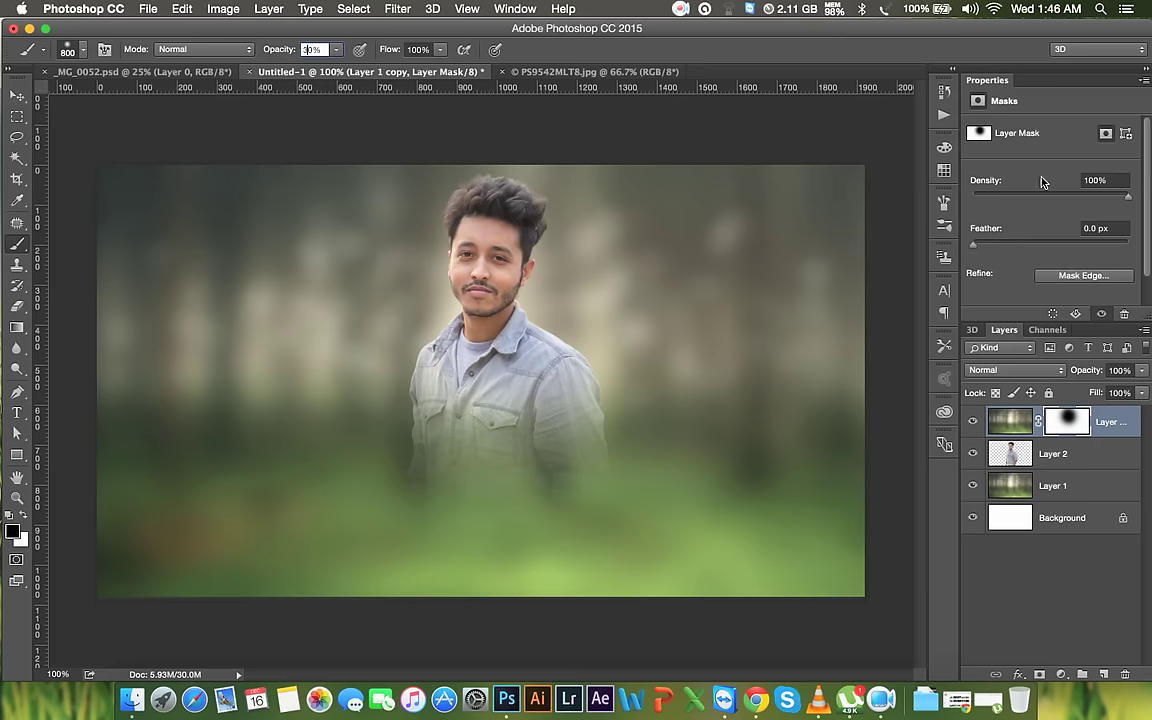
{"action": "type", "text": "99"}
{"action": "key", "text": "Return"}
{"action": "left_click_drag", "start_coordinate": [659, 495], "coordinate": [490, 528]}
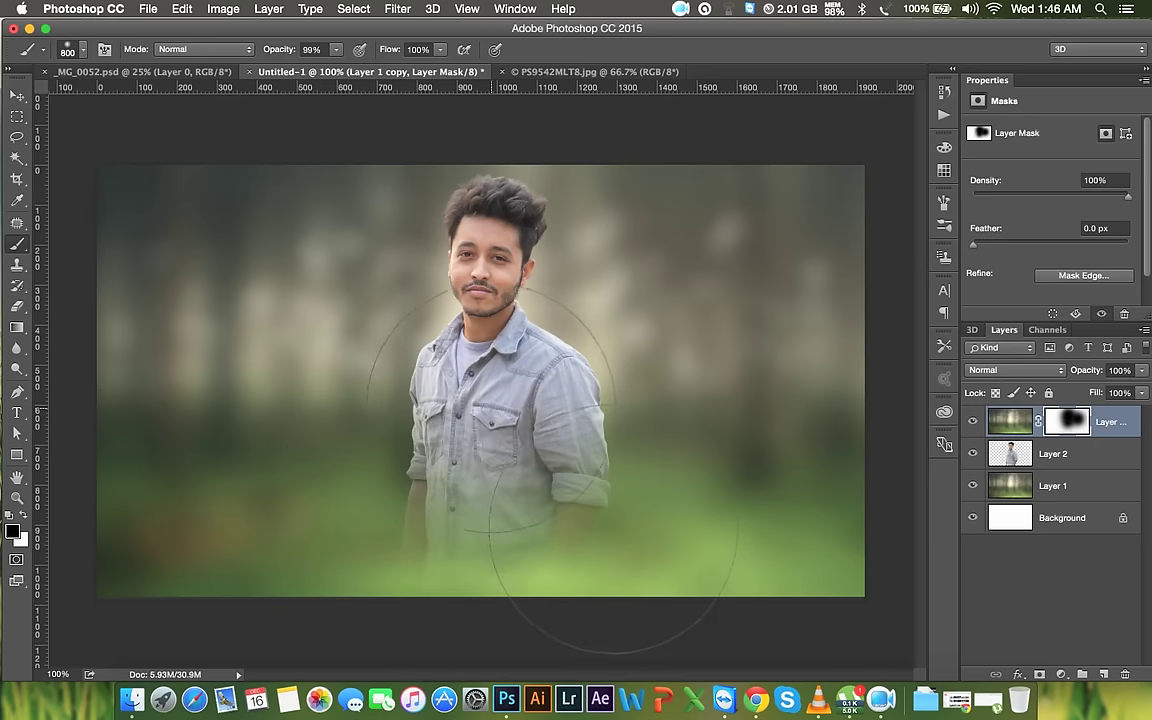
{"action": "key", "text": "ctrl+z"}
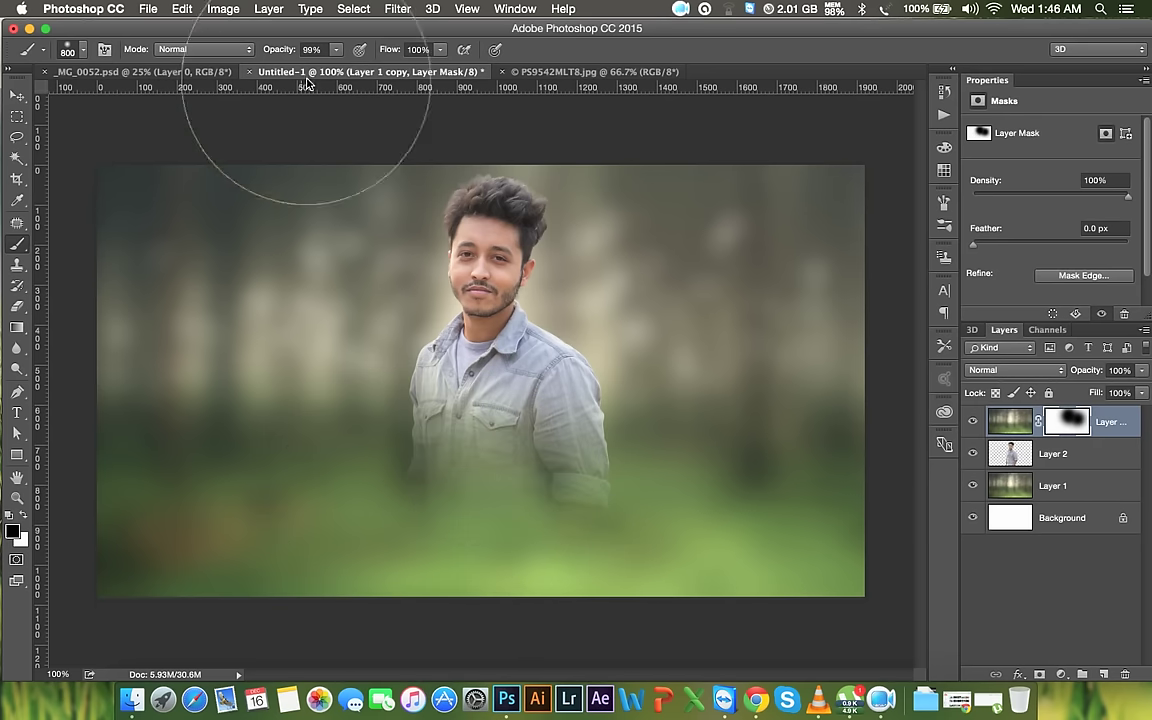
{"action": "left_click", "coordinate": [302, 49]}
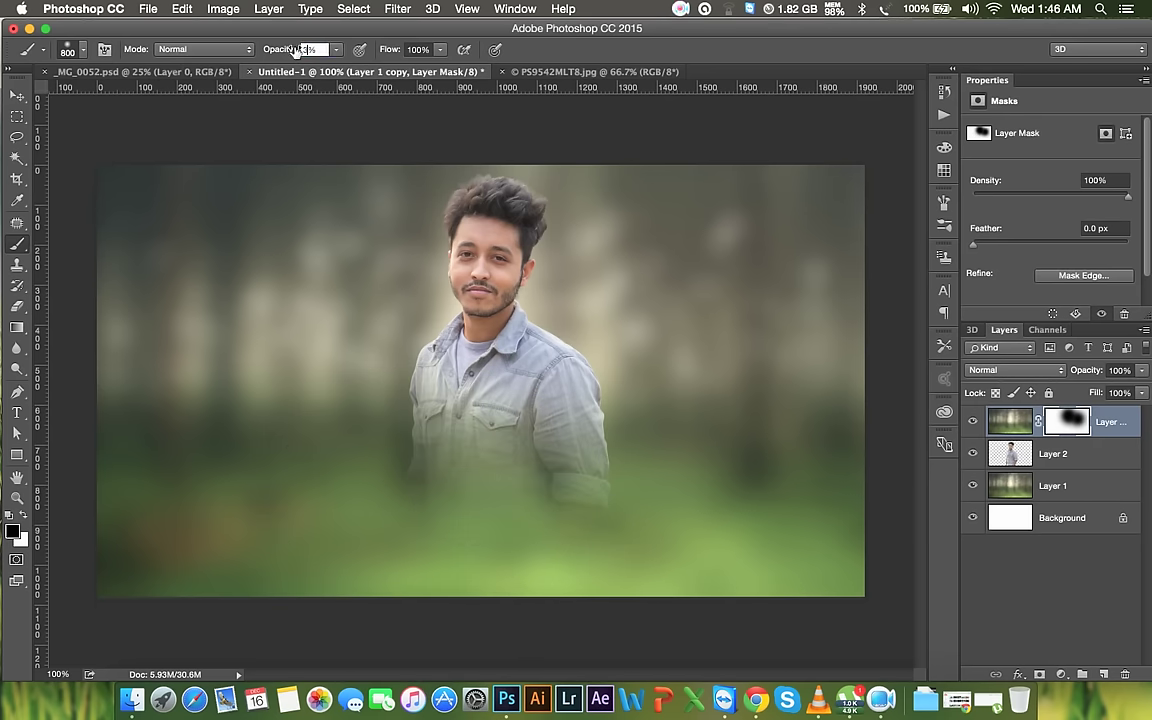
{"action": "key", "text": "Return"}
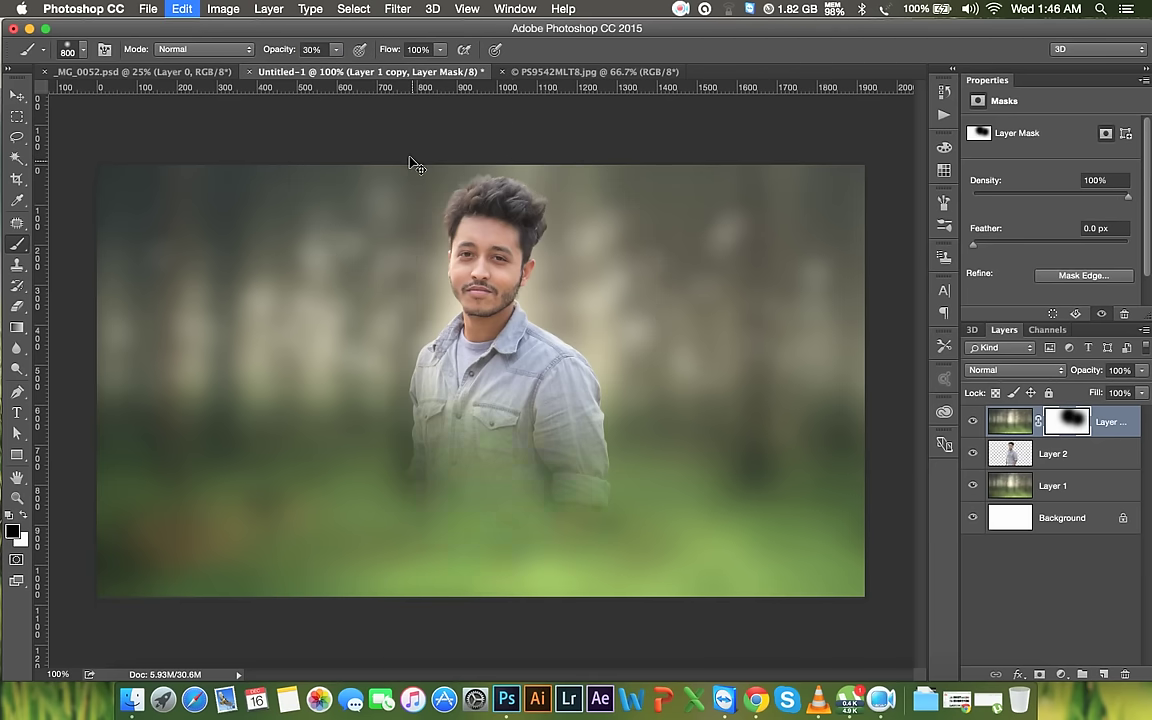
{"action": "key", "text": "ctrl+z"}
{"action": "key", "text": "ctrl+z"}
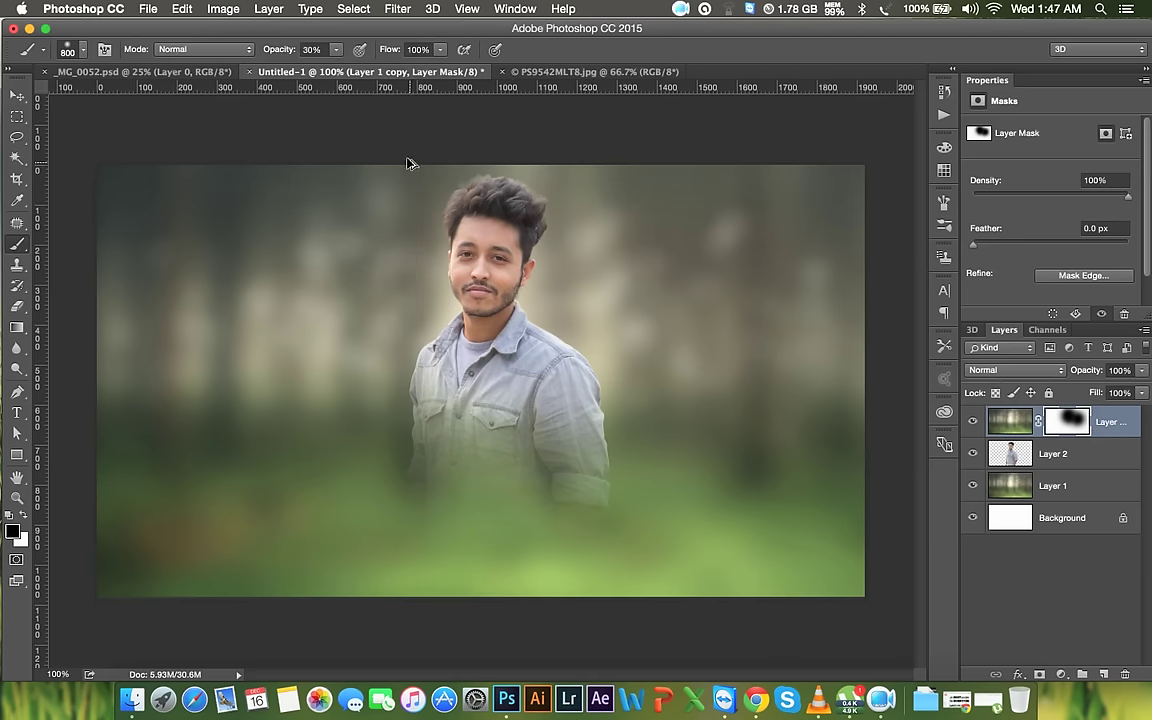
{"action": "key", "text": "bracketleft"}
{"action": "key", "text": "bracketleft"}
{"action": "key", "text": "bracketleft"}
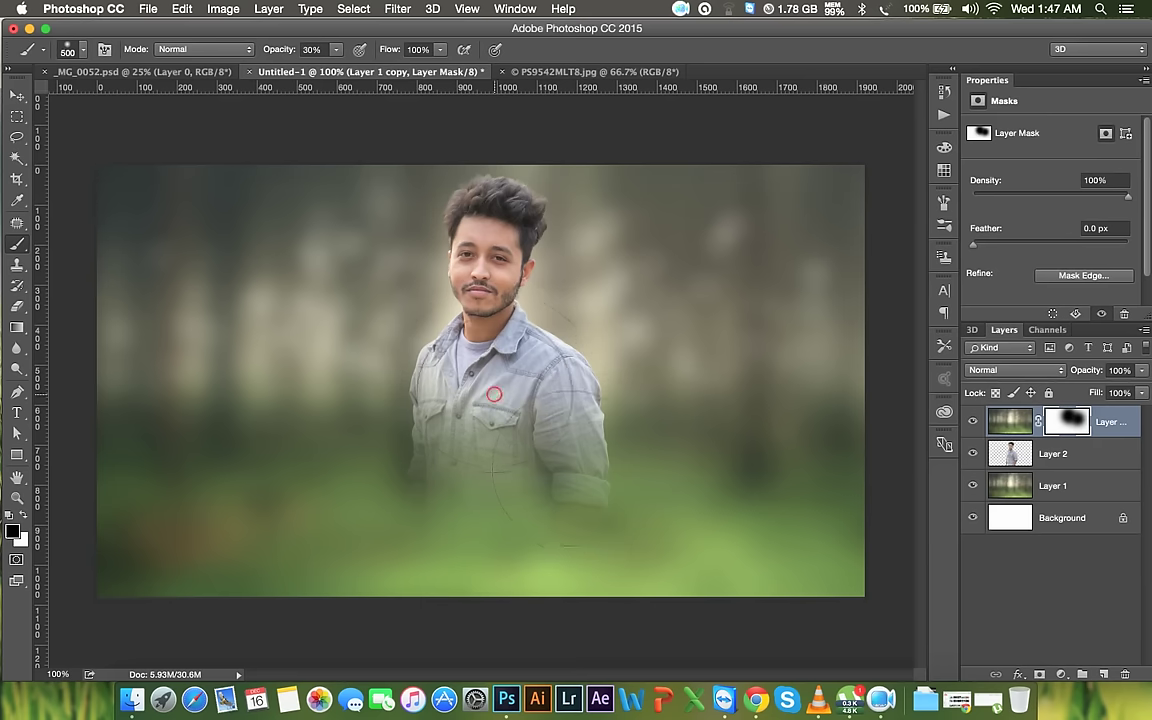
{"action": "key", "text": "bracketright"}
{"action": "key", "text": "bracketright"}
{"action": "key", "text": "bracketright"}
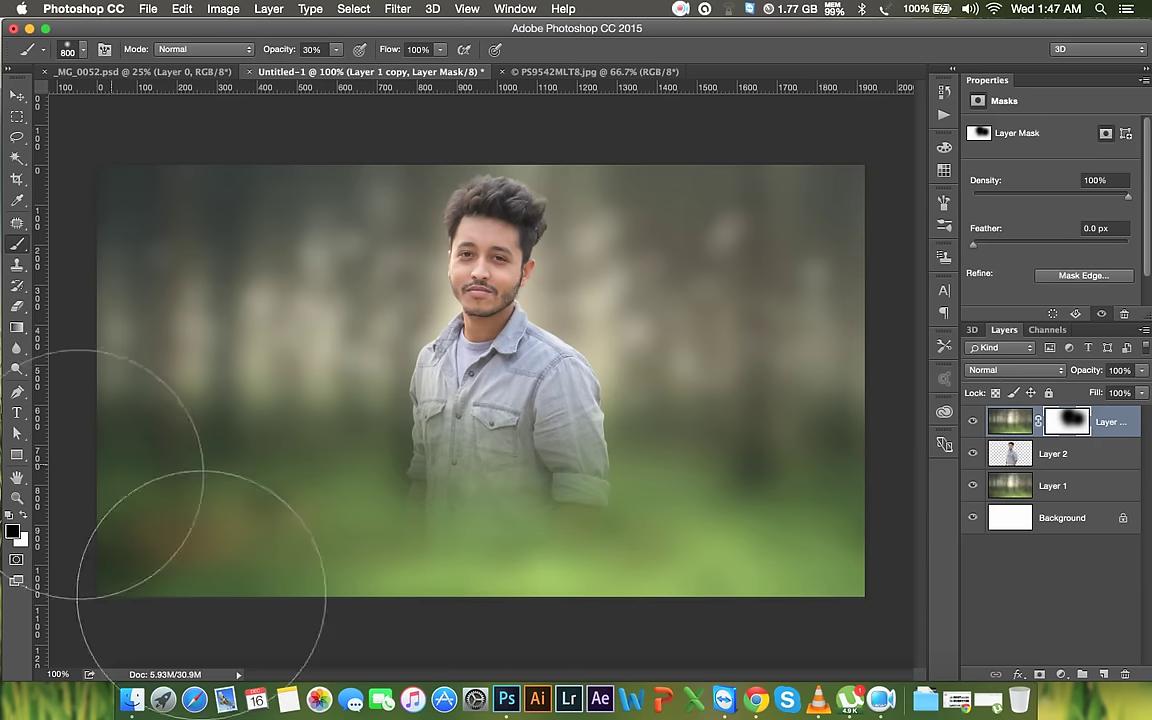
Refine the mask edges with a white brush at 300–600 px sizes
{"action": "left_click", "coordinate": [25, 515]}
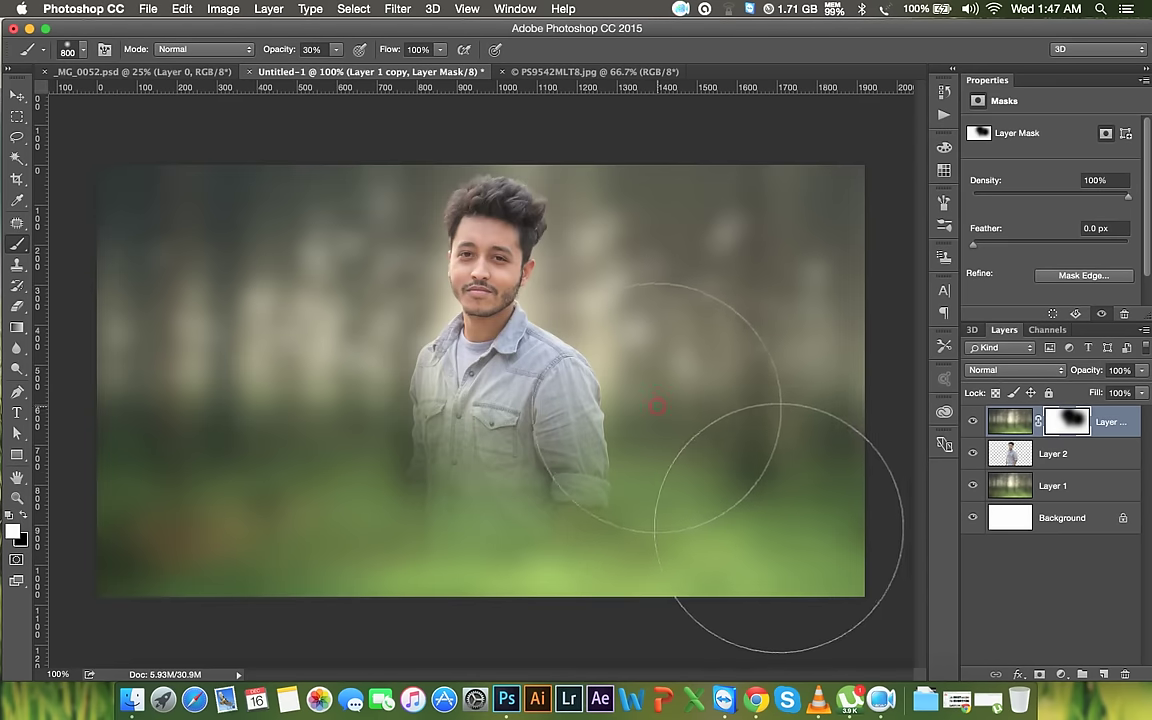
{"action": "key", "text": "bracketleft"}
{"action": "key", "text": "bracketleft"}
{"action": "key", "text": "bracketleft"}
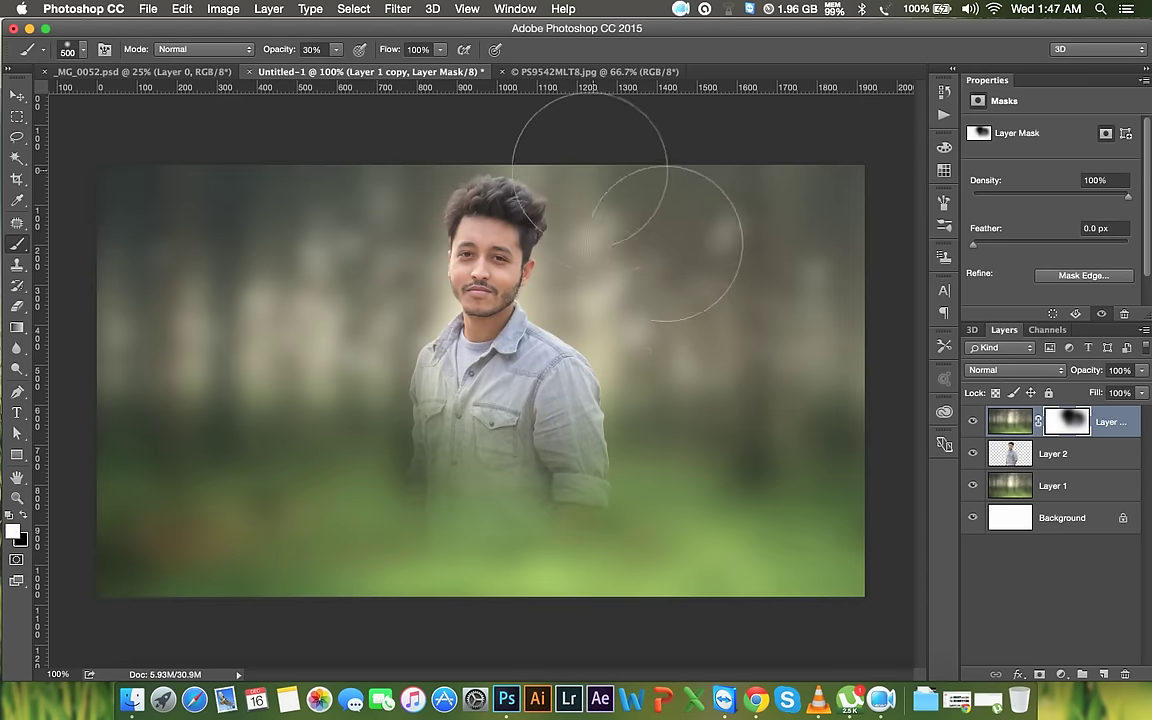
{"action": "key", "text": "bracketleft"}
{"action": "key", "text": "bracketleft"}
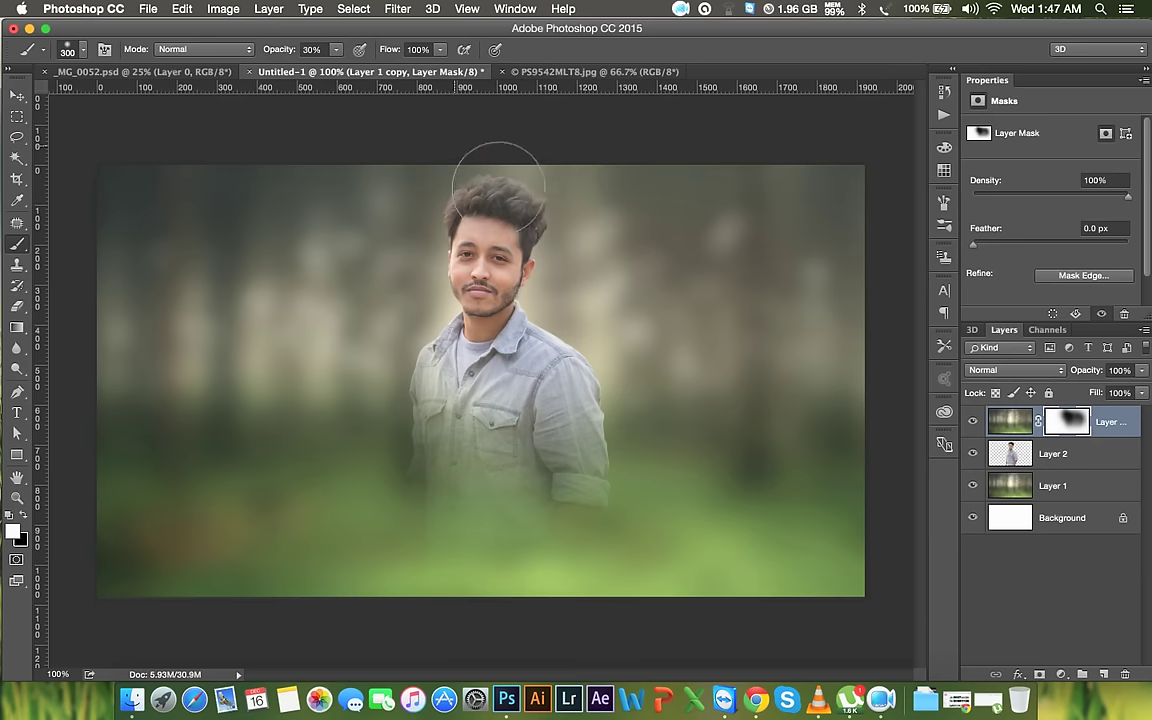
{"action": "key", "text": "bracketright"}
{"action": "key", "text": "bracketright"}
{"action": "key", "text": "bracketright"}
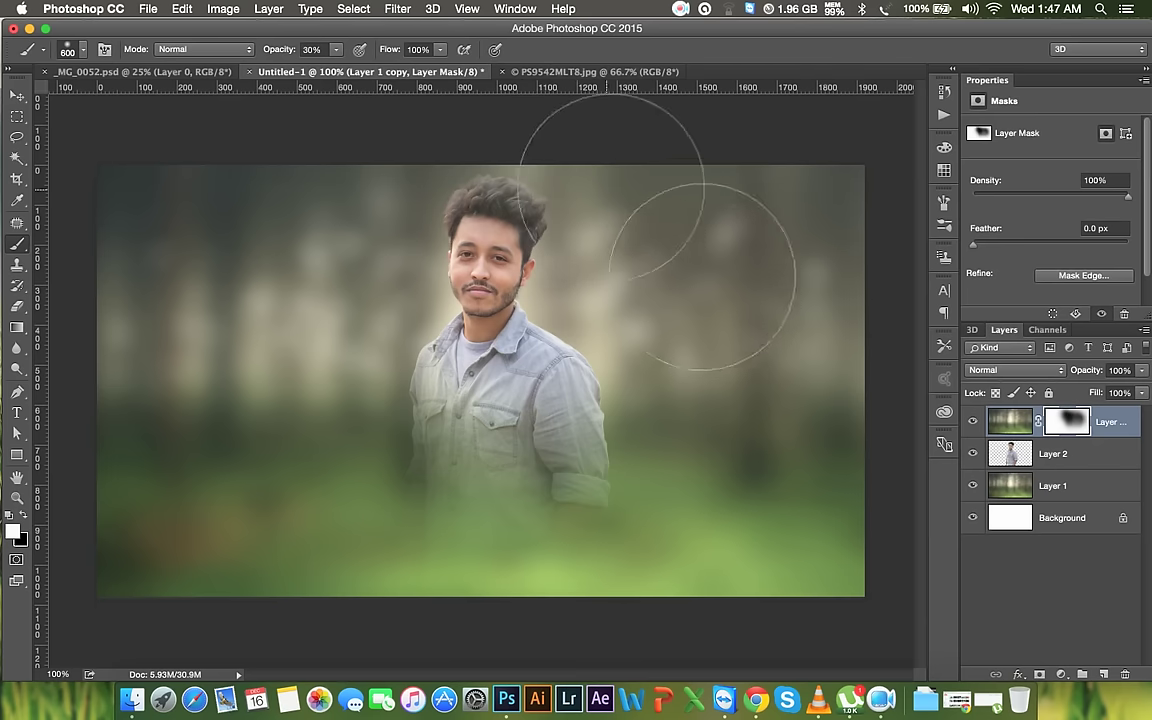
{"action": "left_click", "coordinate": [24, 516]}
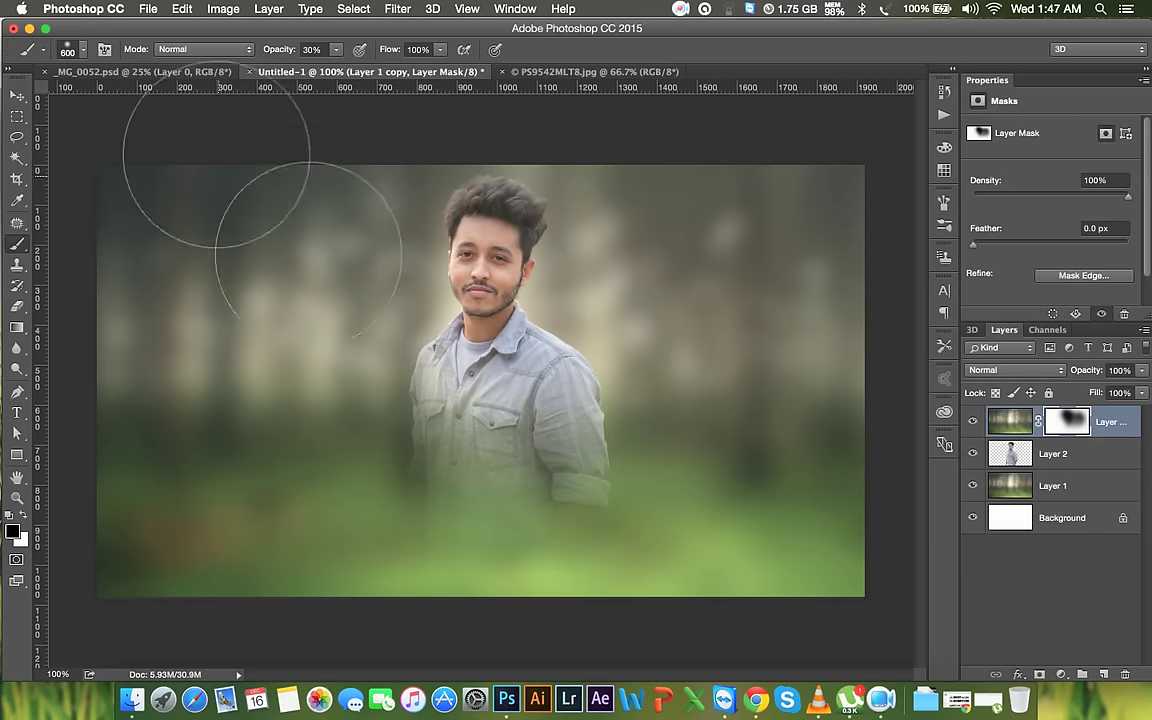
Add and delete an empty Layer 3, then open the image folder in Finder
{"action": "left_click", "coordinate": [30, 97]}
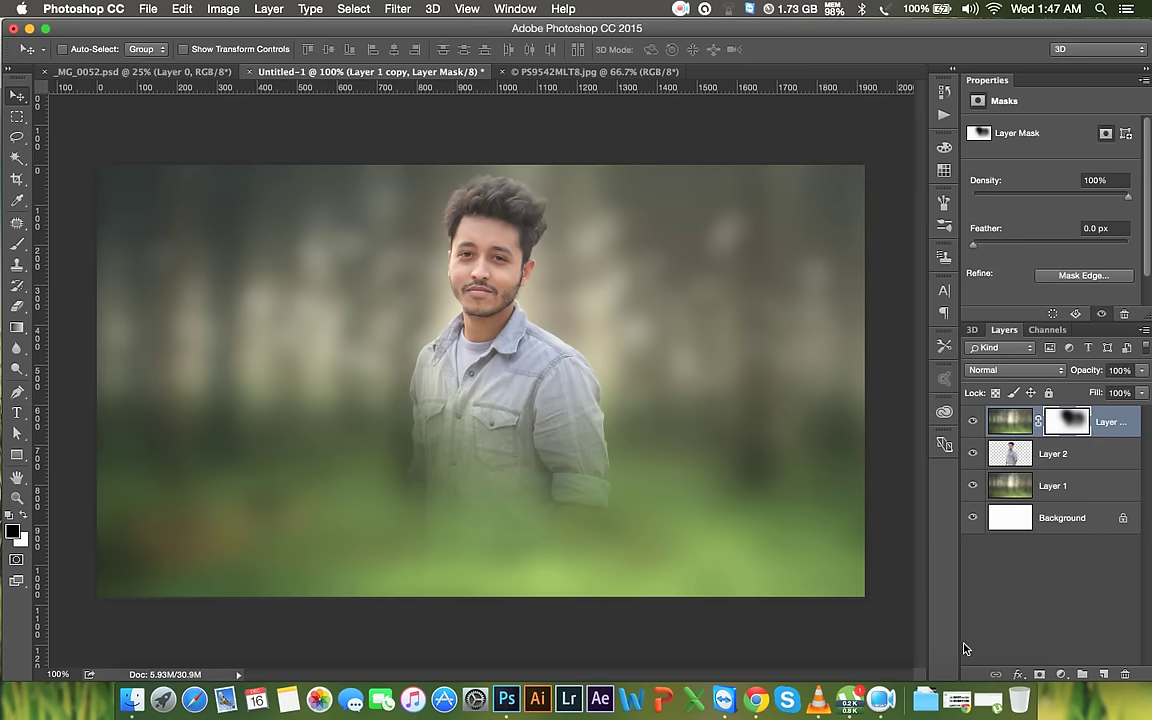
{"action": "left_click", "coordinate": [1104, 673]}
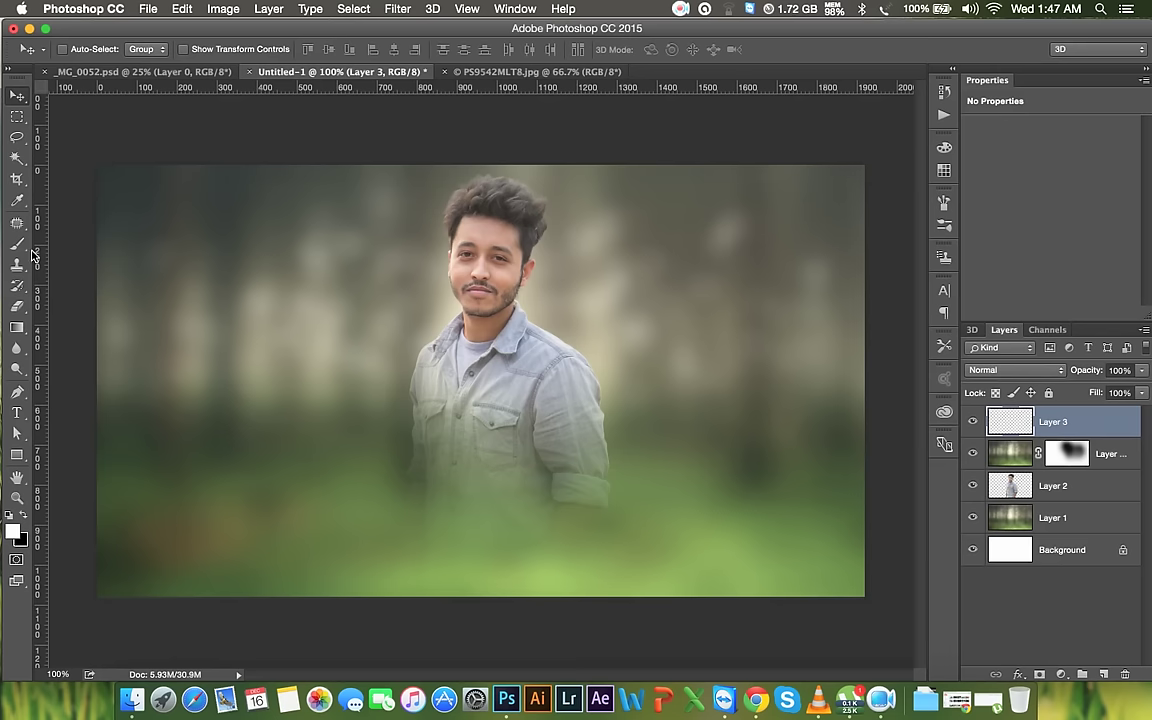
{"action": "left_click", "coordinate": [1127, 675]}
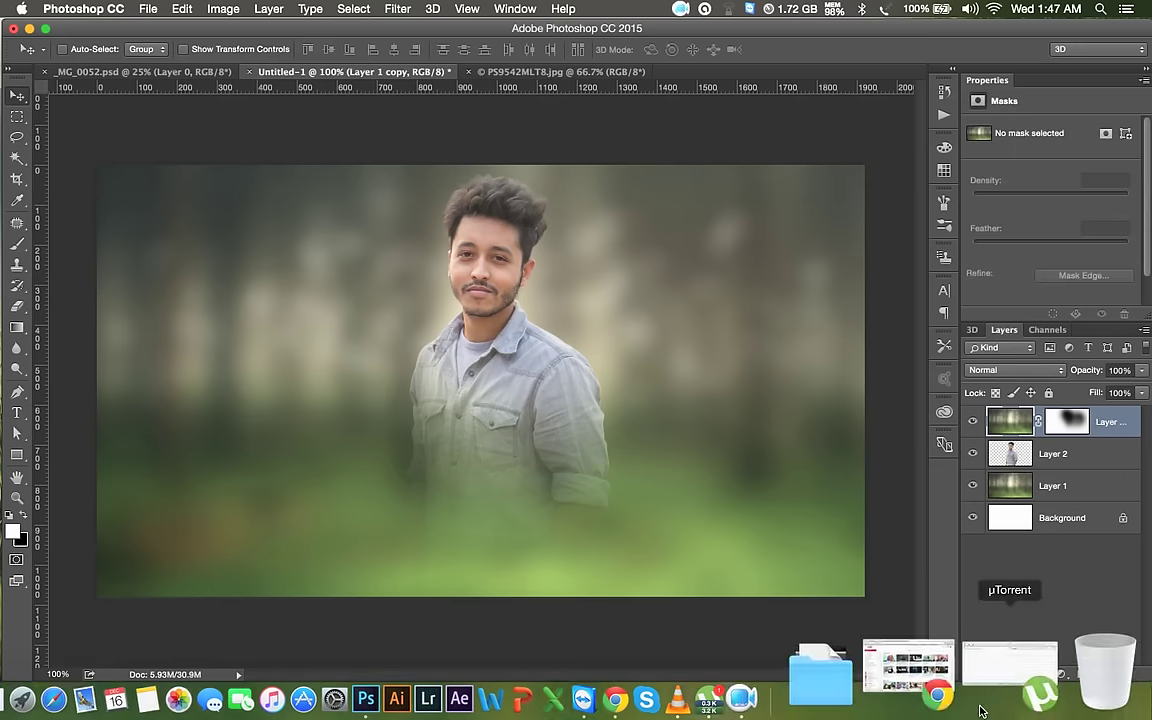
{"action": "left_click", "coordinate": [165, 665]}
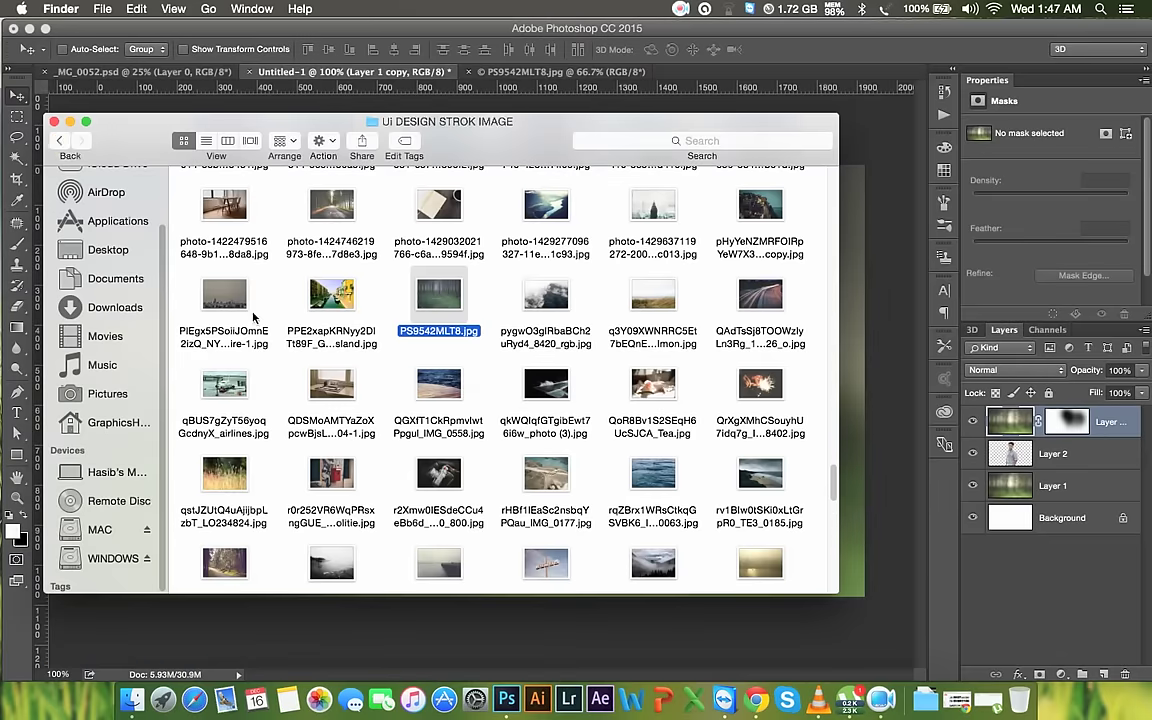
Go up to the WINDOWS drive and open the HELP FILE folder
{"action": "left_click", "coordinate": [60, 143]}
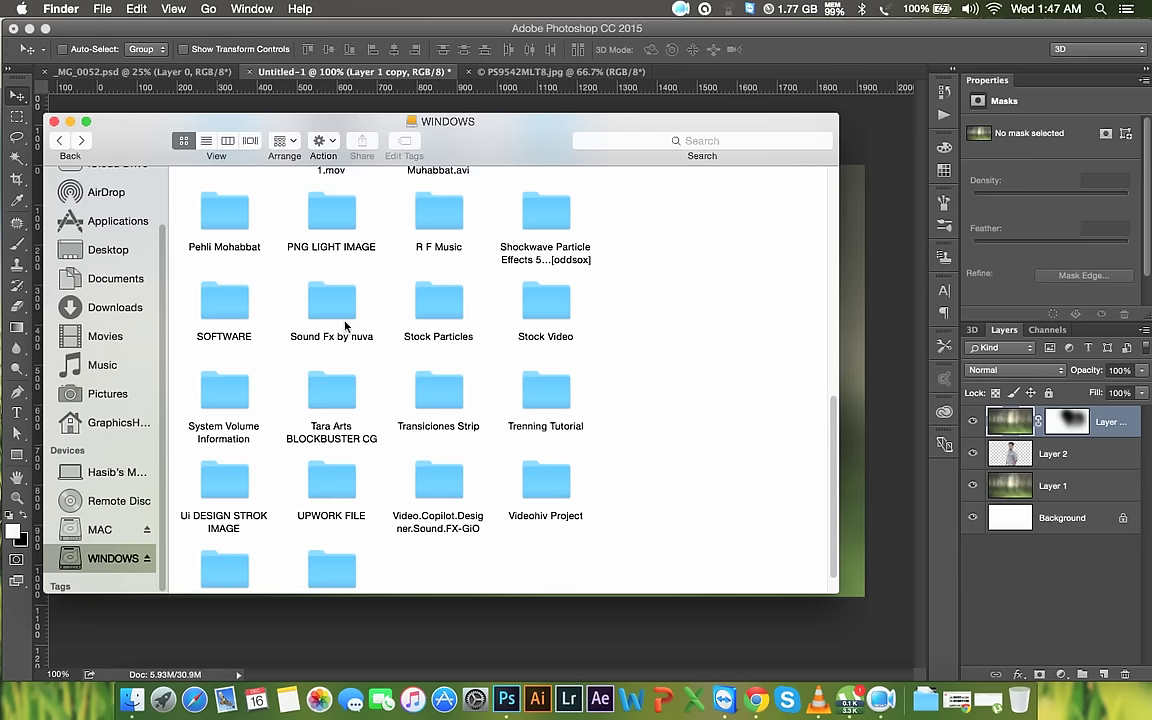
{"action": "left_click", "coordinate": [449, 310]}
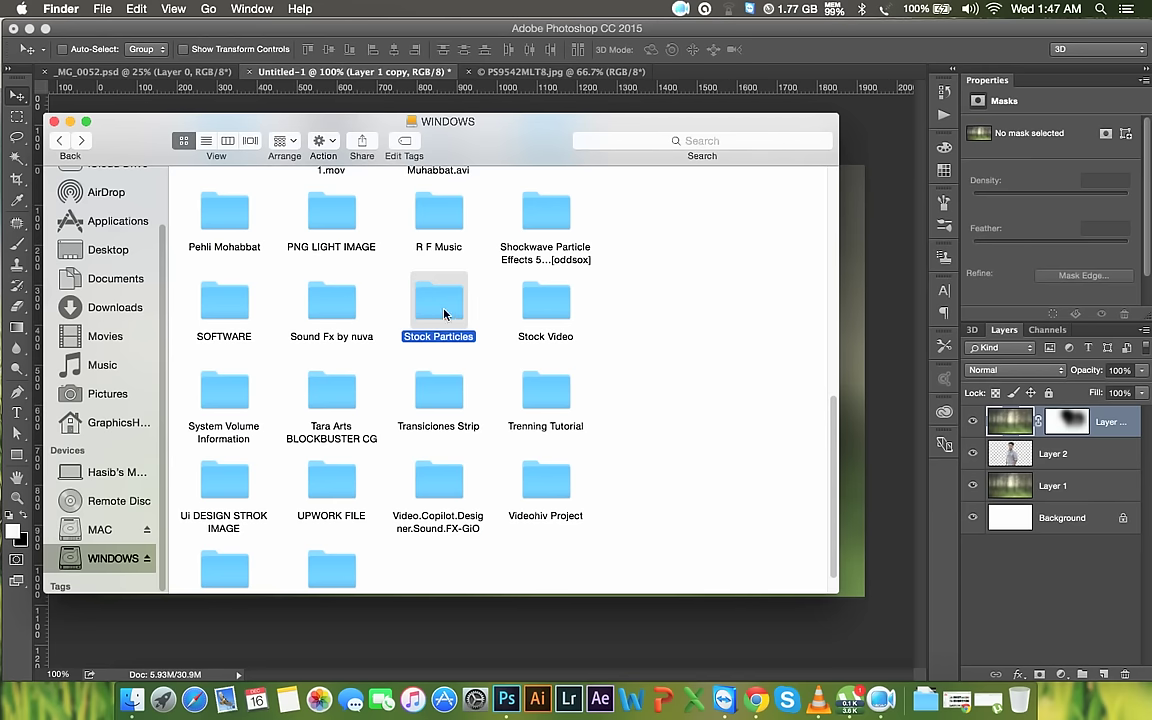
{"action": "scroll", "coordinate": [318, 348], "scroll_direction": "up", "scroll_amount": 5}
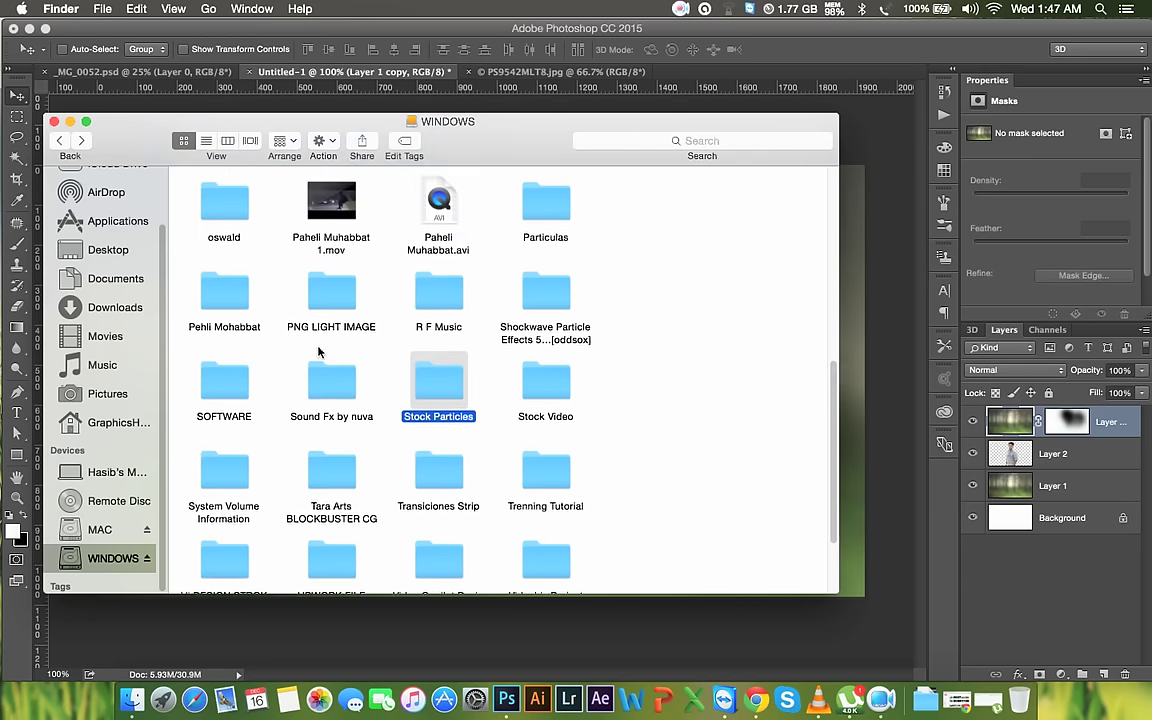
{"action": "scroll", "coordinate": [318, 348], "scroll_direction": "up", "scroll_amount": 6}
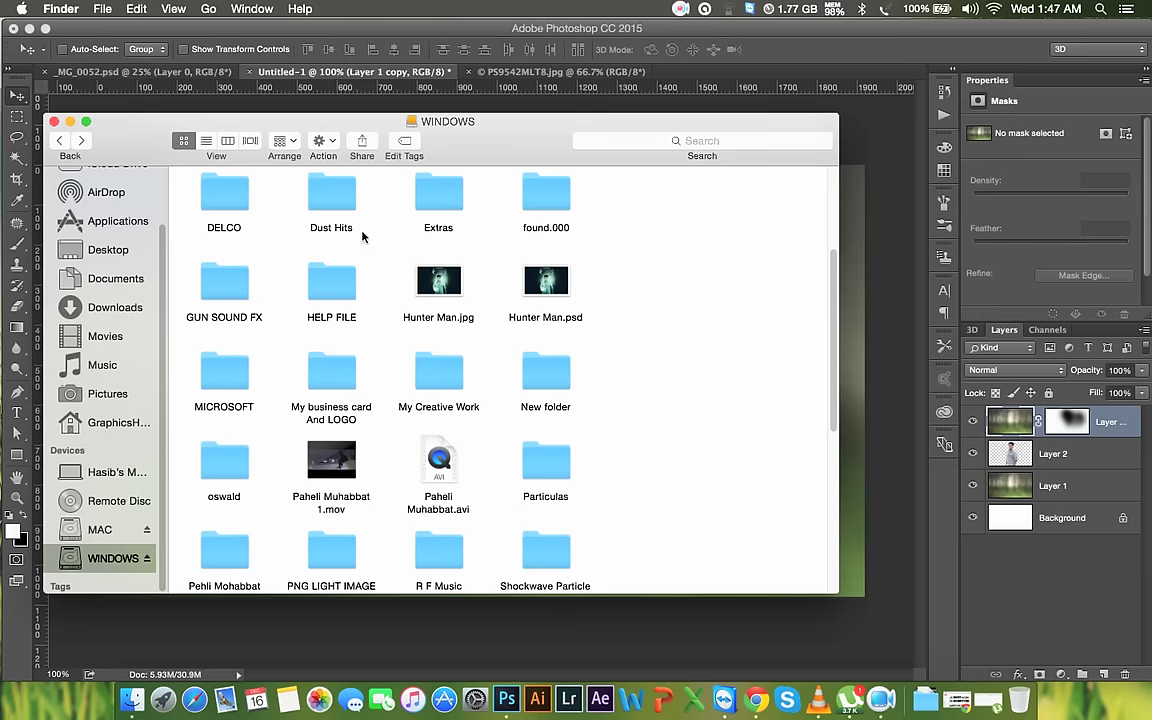
{"action": "double_click", "coordinate": [335, 285]}
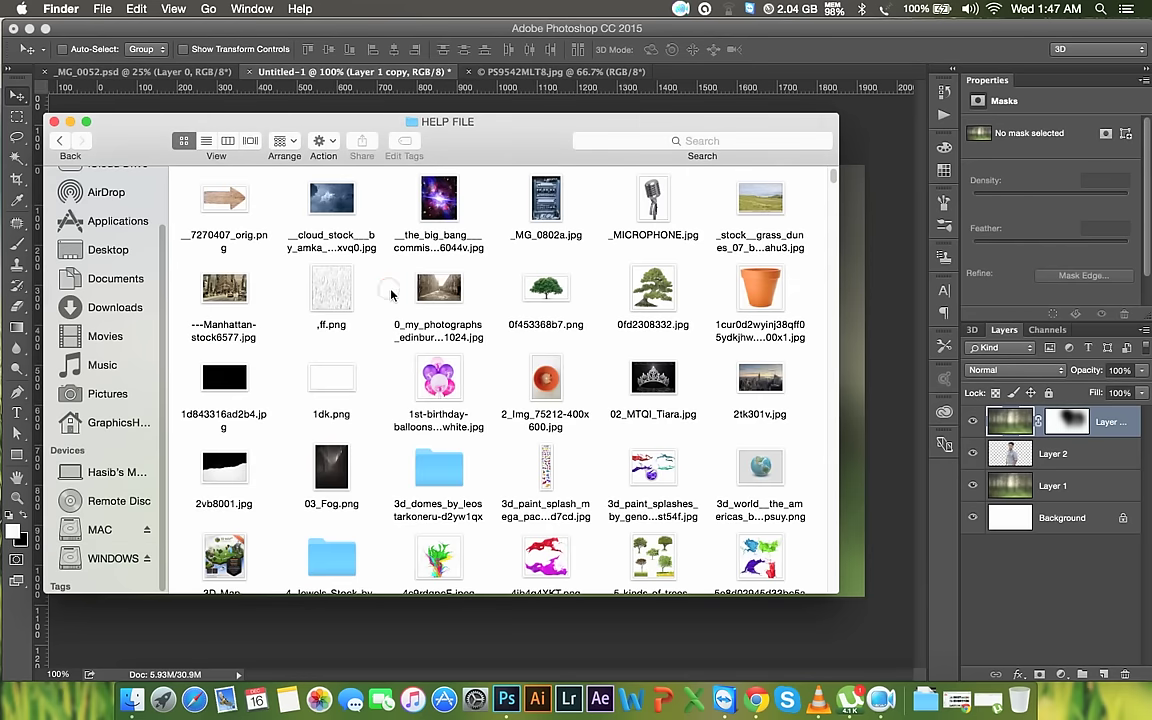
Scroll down to fire.jpg and drag it toward Photoshop's Untitled-1 document
{"action": "scroll", "coordinate": [391, 294], "scroll_direction": "down", "scroll_amount": 2}
{"action": "scroll", "coordinate": [391, 294], "scroll_direction": "down", "scroll_amount": 3}
{"action": "scroll", "coordinate": [391, 294], "scroll_direction": "down", "scroll_amount": 4}
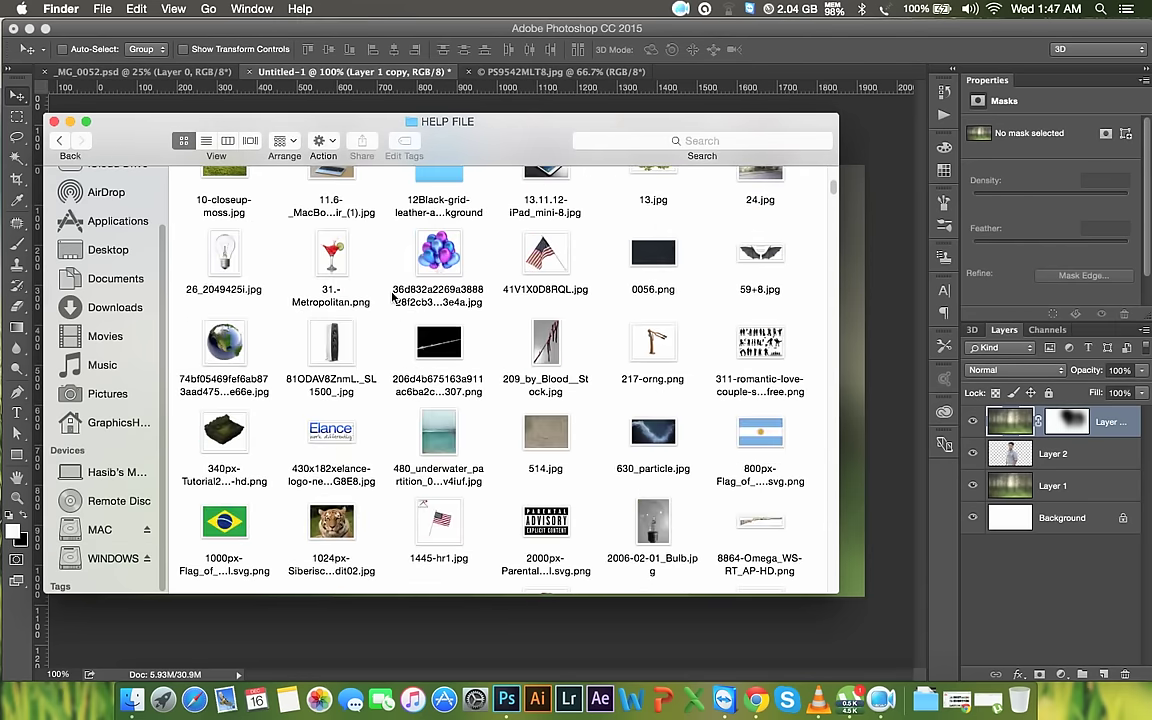
{"action": "scroll", "coordinate": [393, 296], "scroll_direction": "down", "scroll_amount": 4}
{"action": "scroll", "coordinate": [393, 296], "scroll_direction": "down", "scroll_amount": 3}
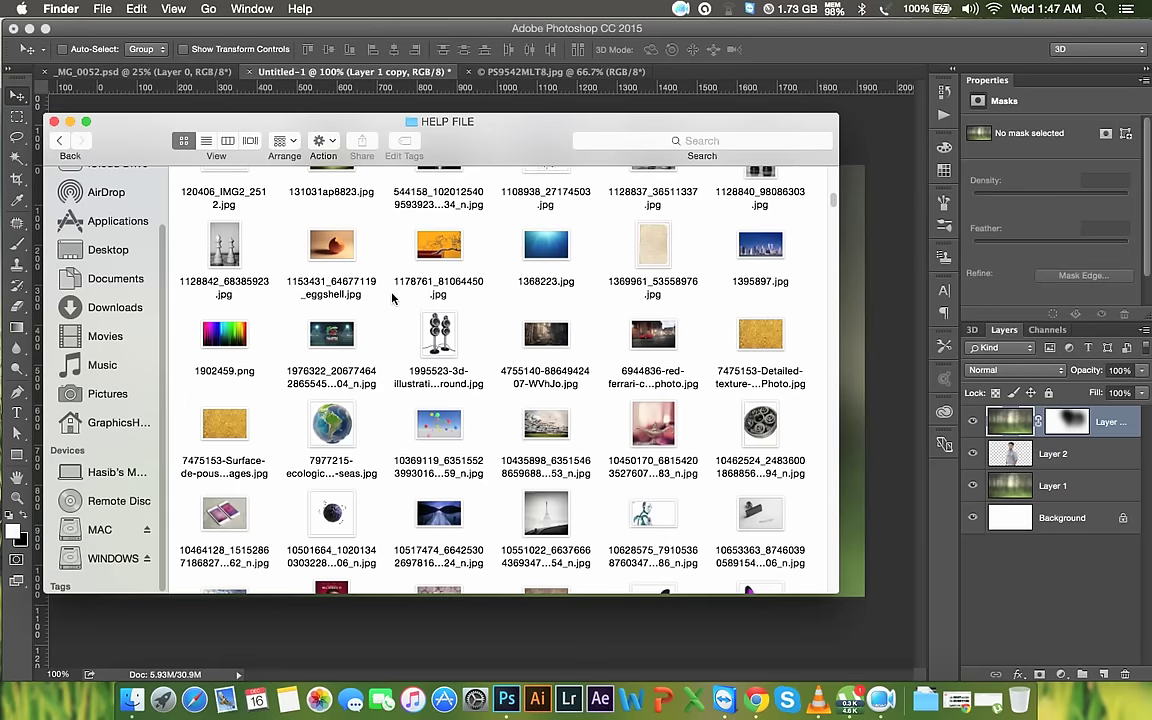
{"action": "scroll", "coordinate": [398, 302], "scroll_direction": "down", "scroll_amount": 1}
{"action": "scroll", "coordinate": [398, 302], "scroll_direction": "down", "scroll_amount": 1}
{"action": "scroll", "coordinate": [399, 304], "scroll_direction": "down", "scroll_amount": 2}
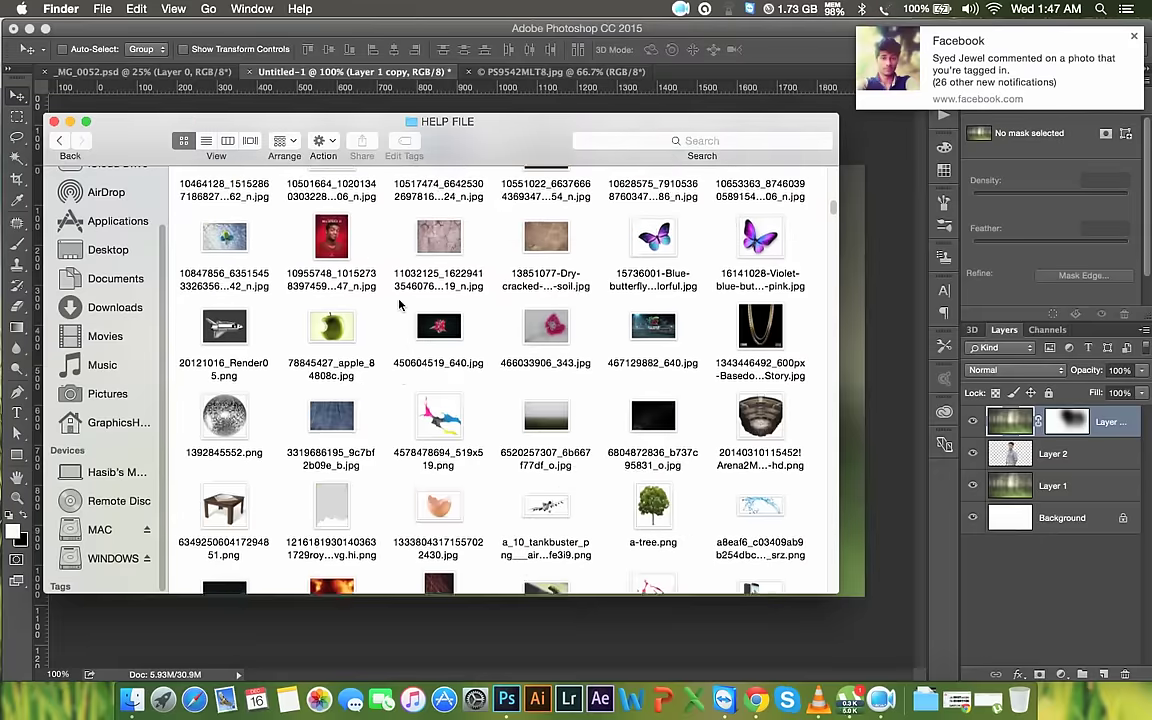
{"action": "scroll", "coordinate": [399, 304], "scroll_direction": "down", "scroll_amount": 1}
{"action": "scroll", "coordinate": [400, 305], "scroll_direction": "down", "scroll_amount": 1}
{"action": "scroll", "coordinate": [400, 305], "scroll_direction": "down", "scroll_amount": 2}
{"action": "scroll", "coordinate": [401, 306], "scroll_direction": "down", "scroll_amount": 3}
{"action": "scroll", "coordinate": [401, 306], "scroll_direction": "down", "scroll_amount": 2}
{"action": "scroll", "coordinate": [401, 306], "scroll_direction": "down", "scroll_amount": 1}
{"action": "scroll", "coordinate": [401, 306], "scroll_direction": "down", "scroll_amount": 2}
{"action": "scroll", "coordinate": [402, 307], "scroll_direction": "down", "scroll_amount": 2}
{"action": "scroll", "coordinate": [401, 306], "scroll_direction": "down", "scroll_amount": 3}
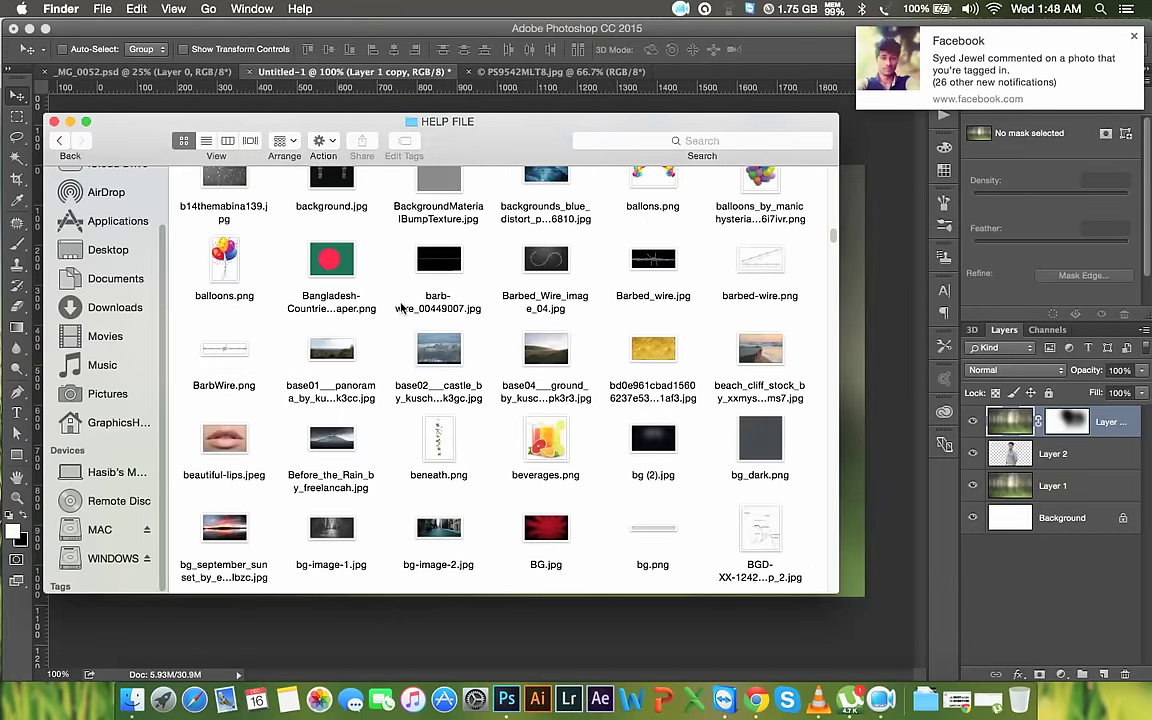
{"action": "scroll", "coordinate": [401, 308], "scroll_direction": "down", "scroll_amount": 5}
{"action": "scroll", "coordinate": [402, 308], "scroll_direction": "down", "scroll_amount": 2}
{"action": "scroll", "coordinate": [403, 308], "scroll_direction": "down", "scroll_amount": 1}
{"action": "scroll", "coordinate": [401, 308], "scroll_direction": "down", "scroll_amount": 1}
{"action": "scroll", "coordinate": [401, 309], "scroll_direction": "down", "scroll_amount": 5}
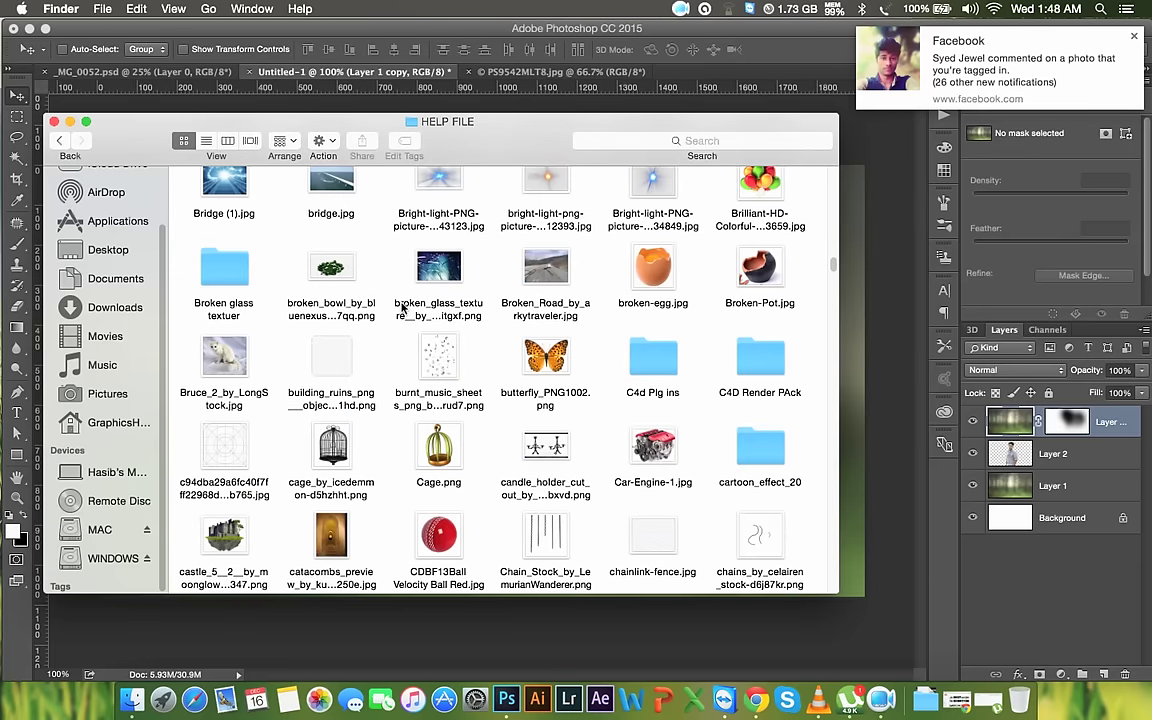
{"action": "scroll", "coordinate": [401, 308], "scroll_direction": "down", "scroll_amount": 10}
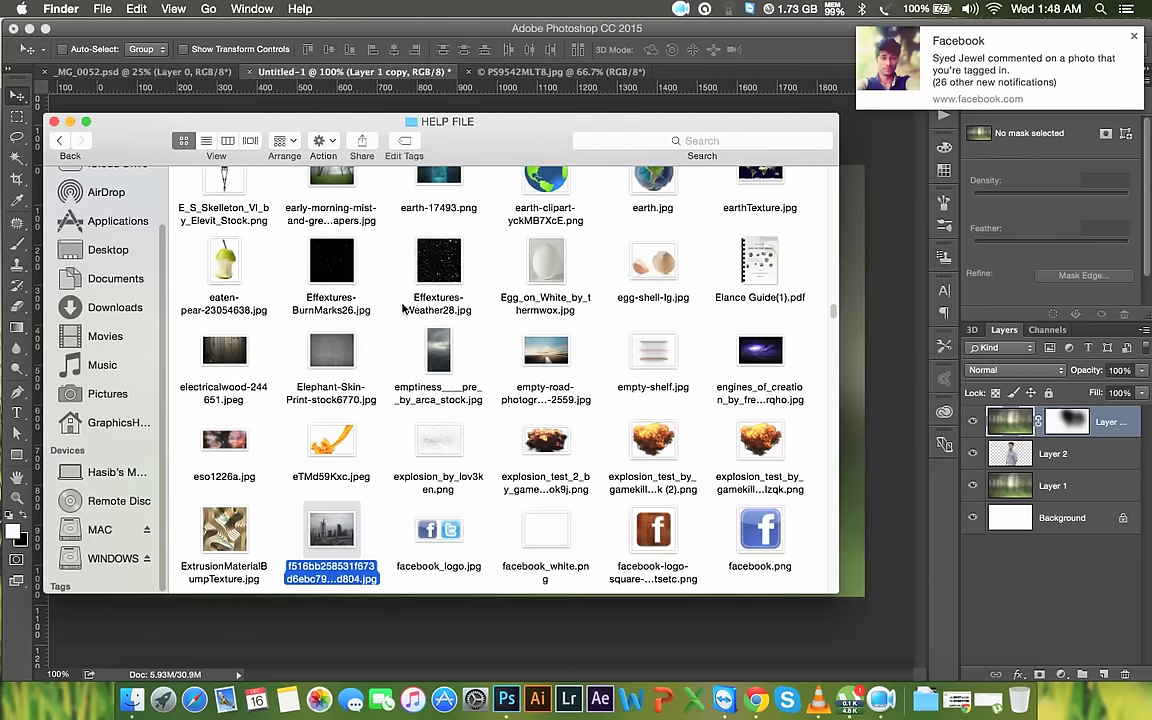
{"action": "scroll", "coordinate": [414, 322], "scroll_direction": "down", "scroll_amount": 3}
{"action": "left_click_drag", "start_coordinate": [546, 375], "coordinate": [446, 83]}
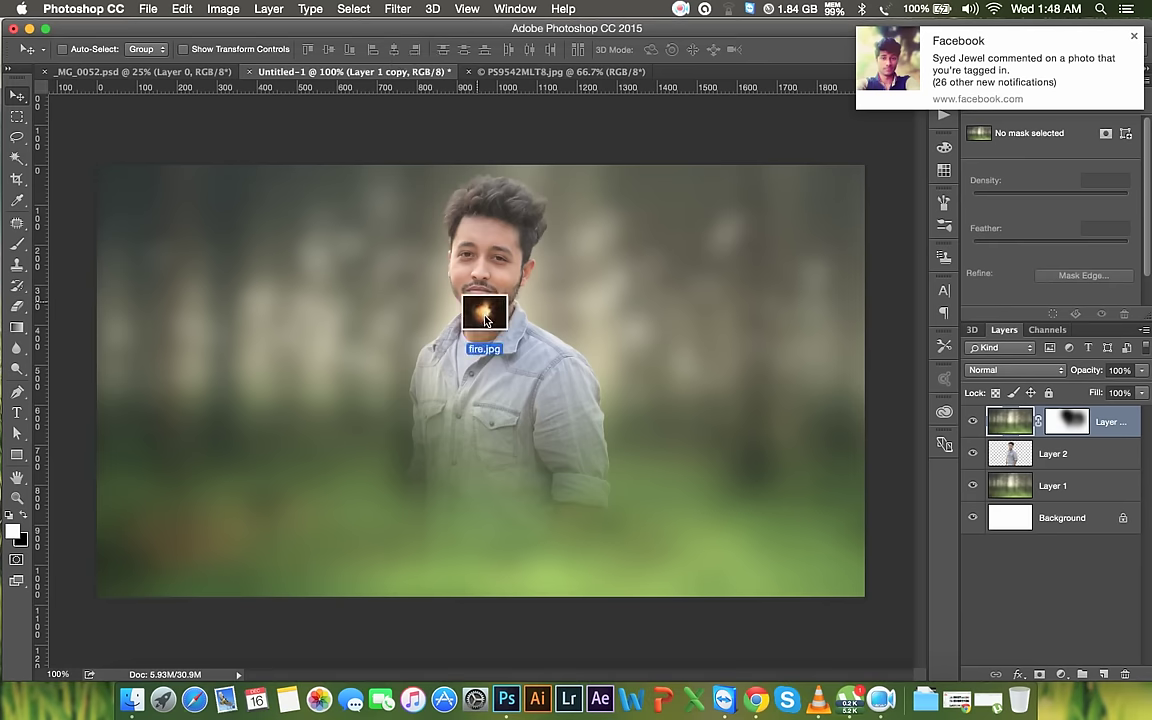
Place fire.jpg into Untitled-1 and enlarge it to fill the canvas
{"action": "left_click_drag", "start_coordinate": [446, 83], "coordinate": [487, 324]}
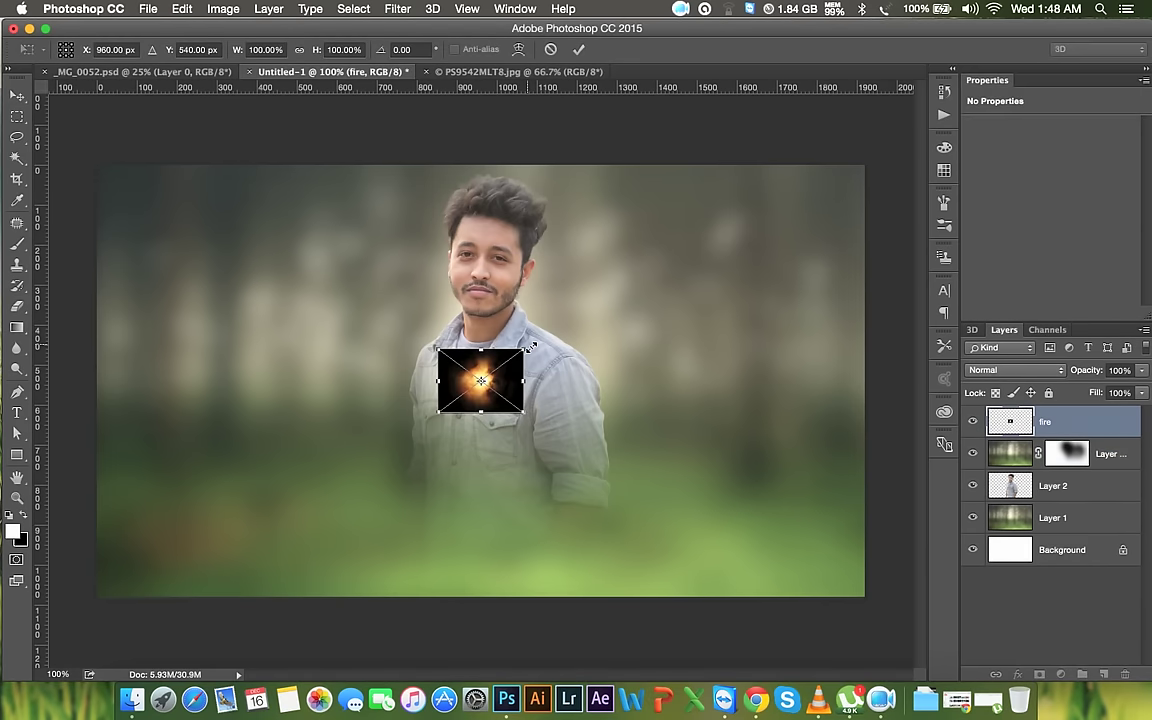
{"action": "mouse_move", "coordinate": [529, 345]}
{"action": "left_mouse_down"}
{"action": "mouse_move", "coordinate": [617, 311]}
{"action": "mouse_move", "coordinate": [815, 130]}
{"action": "left_mouse_up"}
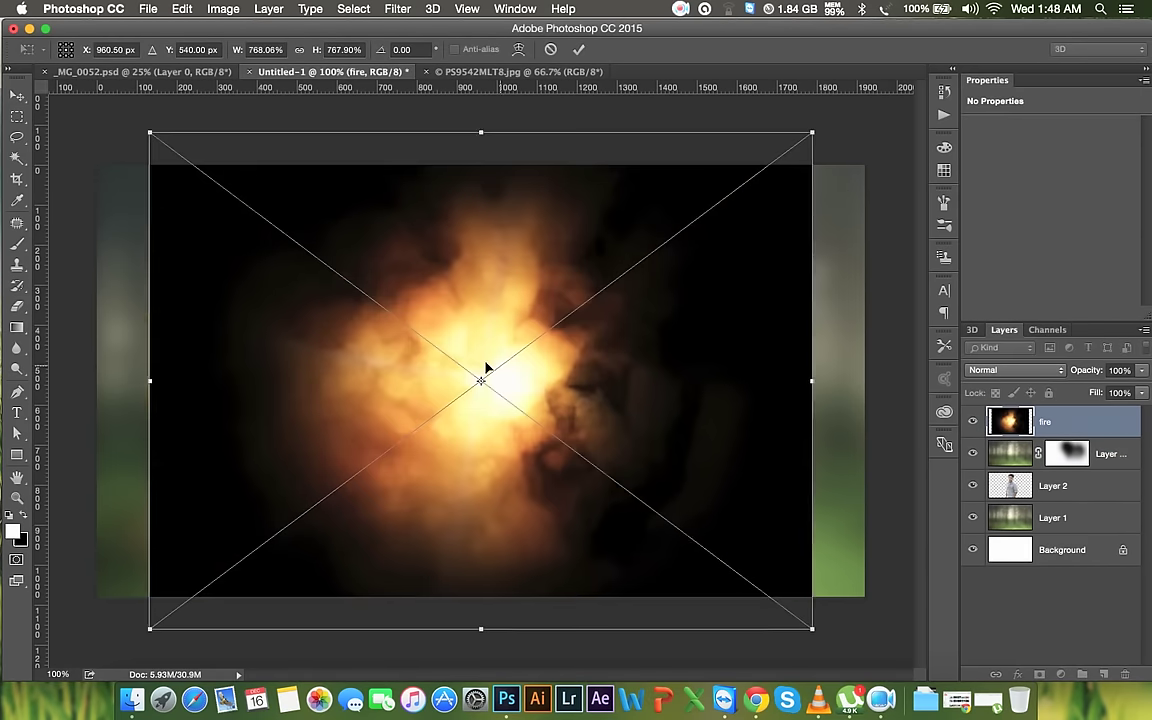
{"action": "left_click_drag", "start_coordinate": [485, 370], "coordinate": [515, 338]}
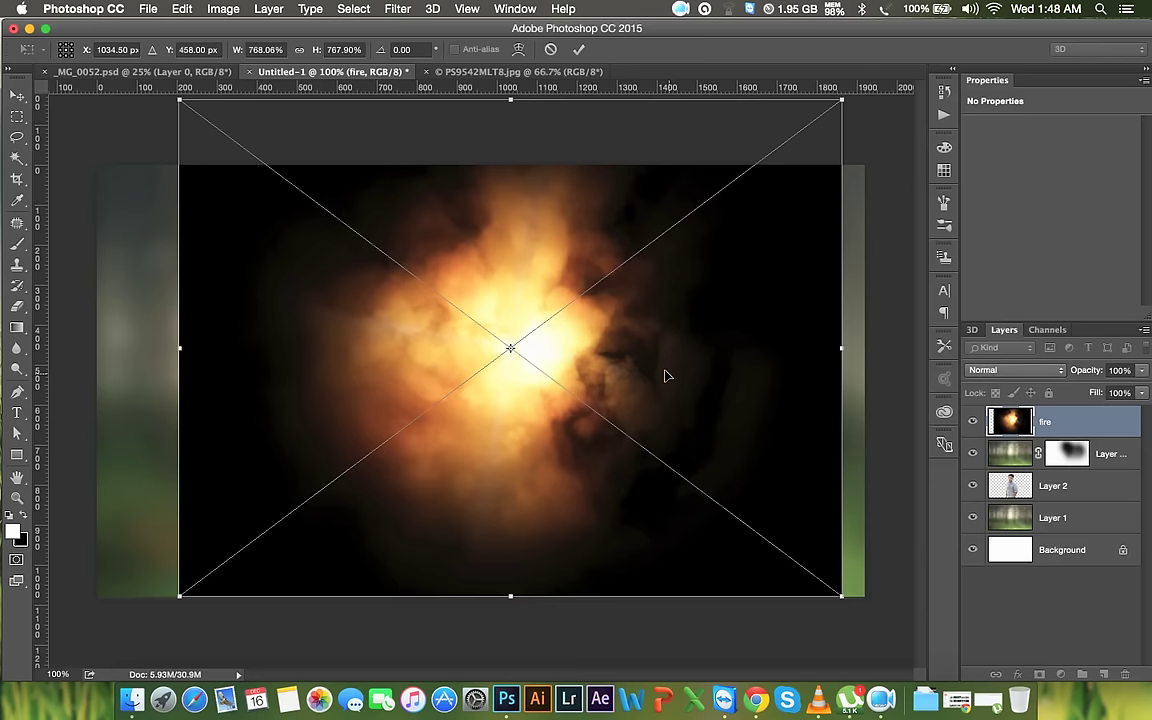
{"action": "key", "text": "Return"}
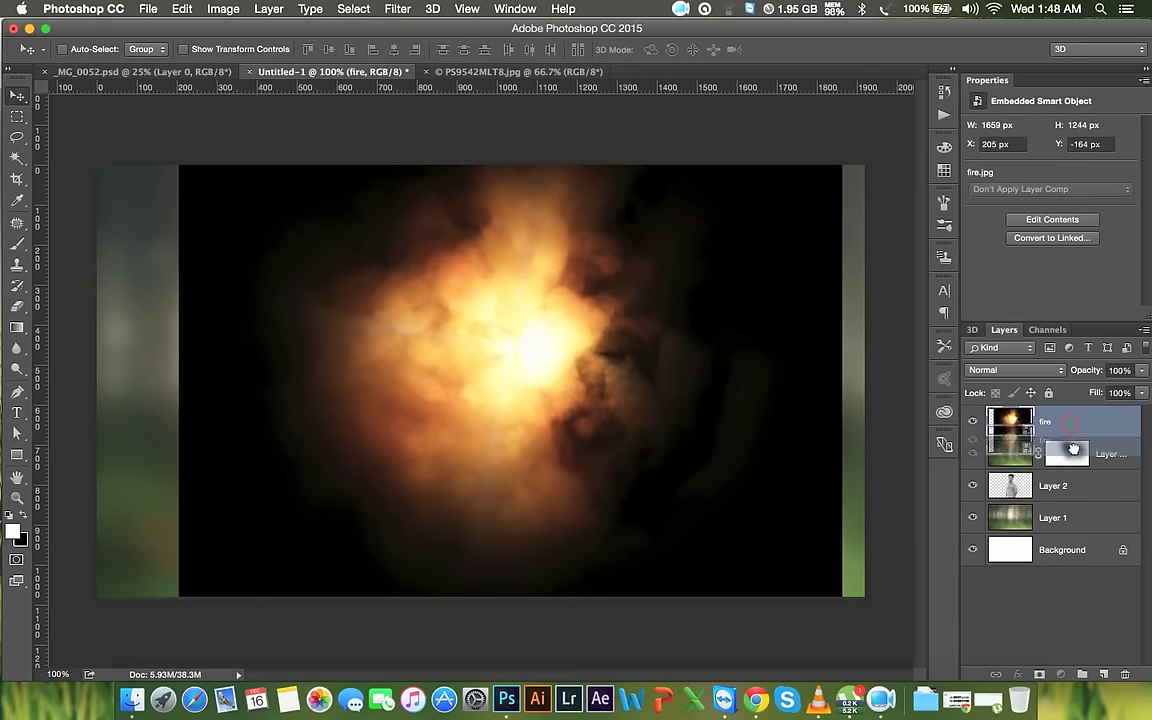
Put the fire layer beneath the man and blend it in Screen mode
{"action": "left_click_drag", "start_coordinate": [1074, 427], "coordinate": [1067, 502]}
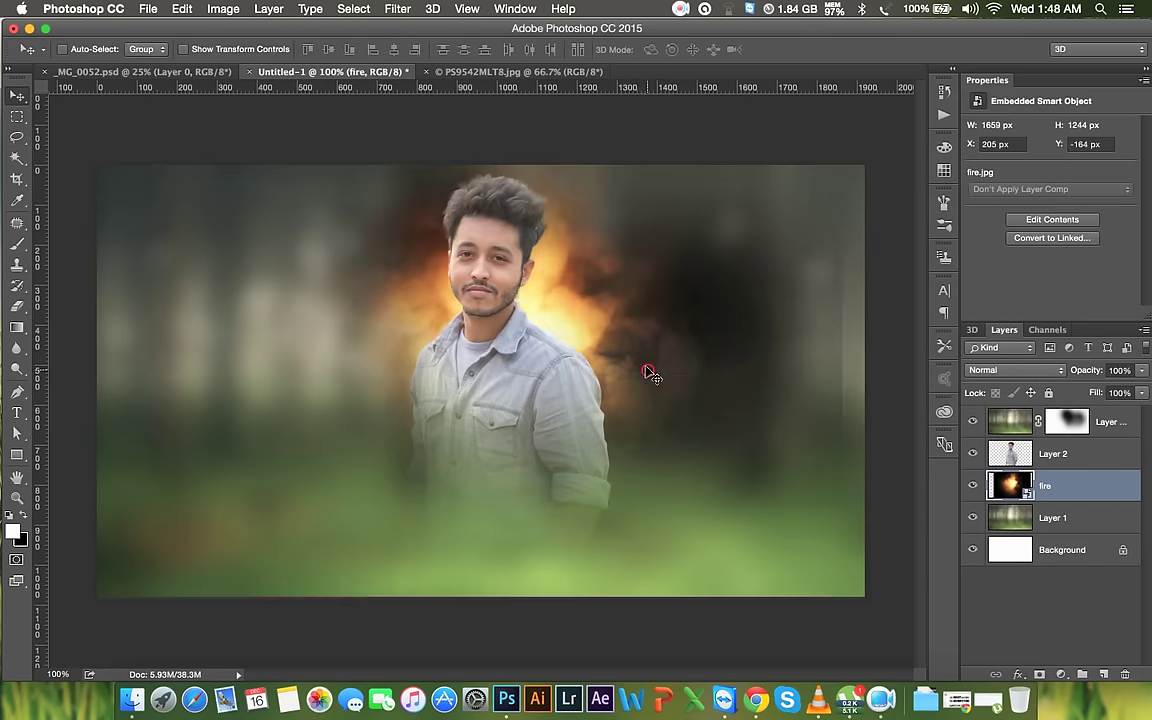
{"action": "left_click_drag", "start_coordinate": [651, 373], "coordinate": [632, 371]}
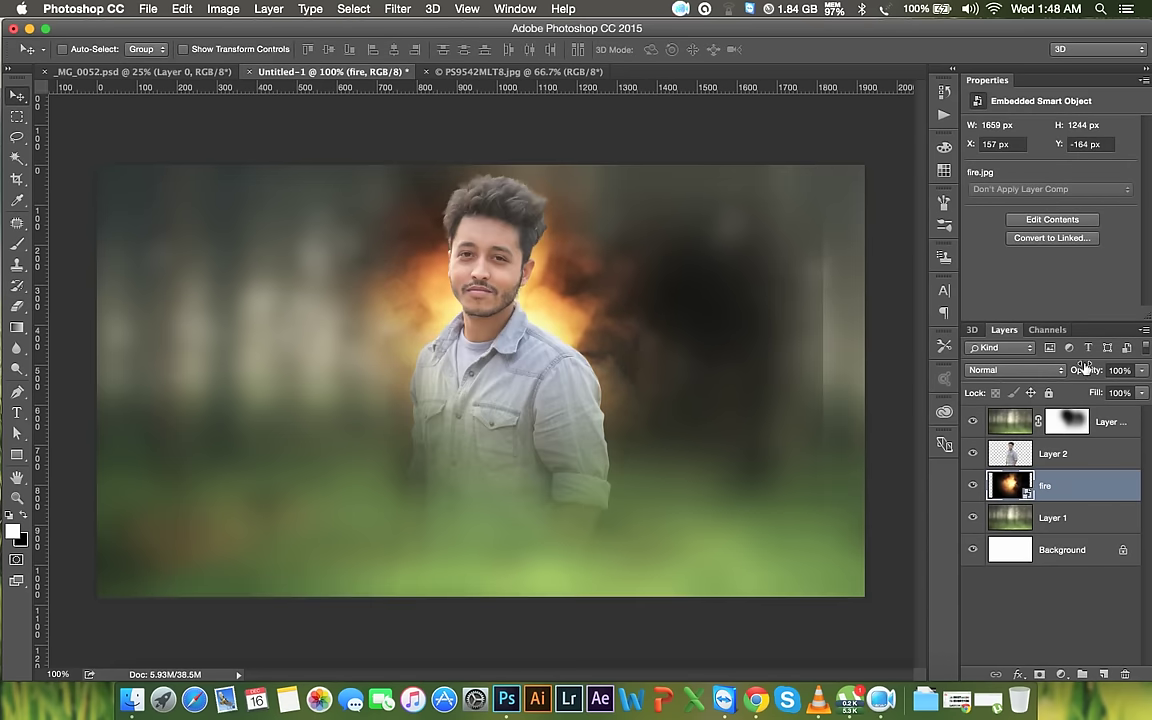
{"action": "left_click", "coordinate": [1030, 370]}
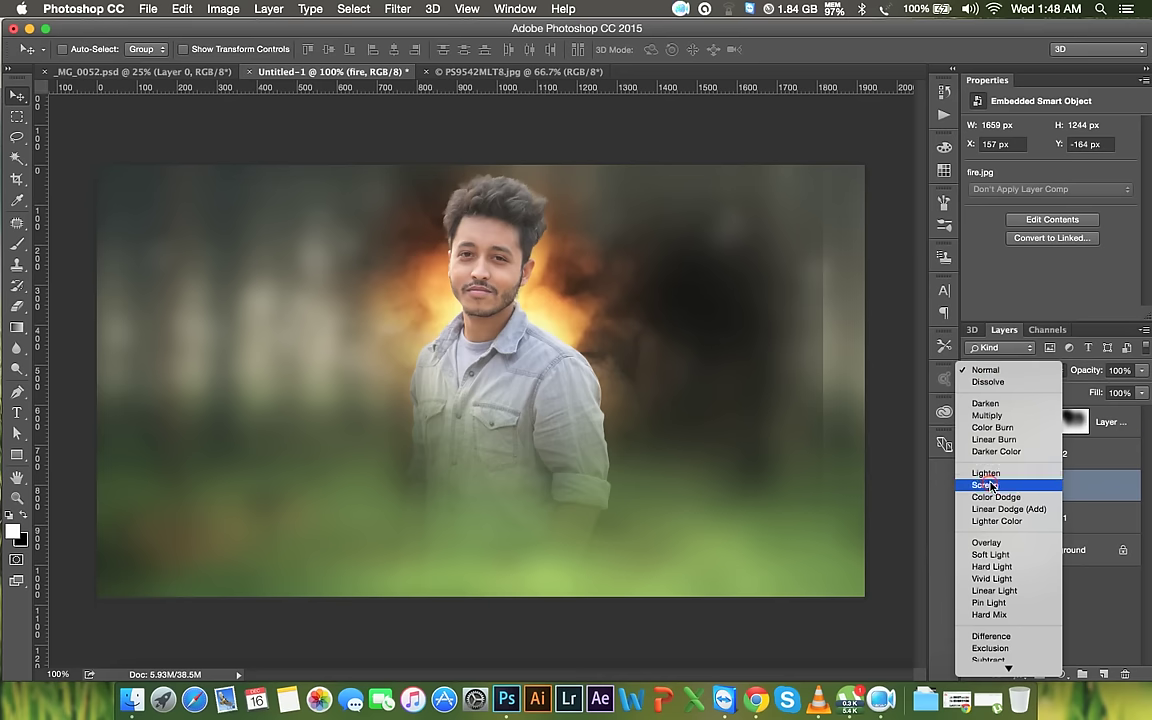
{"action": "left_click", "coordinate": [988, 485]}
{"action": "left_click_drag", "start_coordinate": [705, 361], "coordinate": [709, 393]}
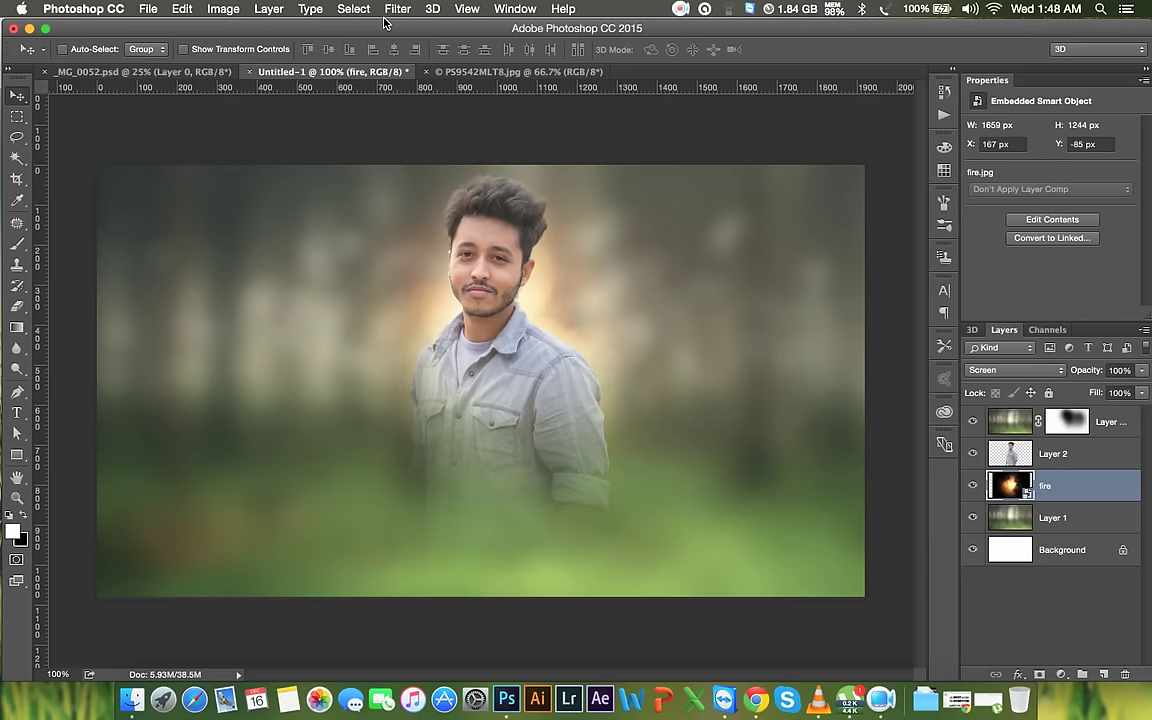
{"action": "left_click", "coordinate": [396, 9]}
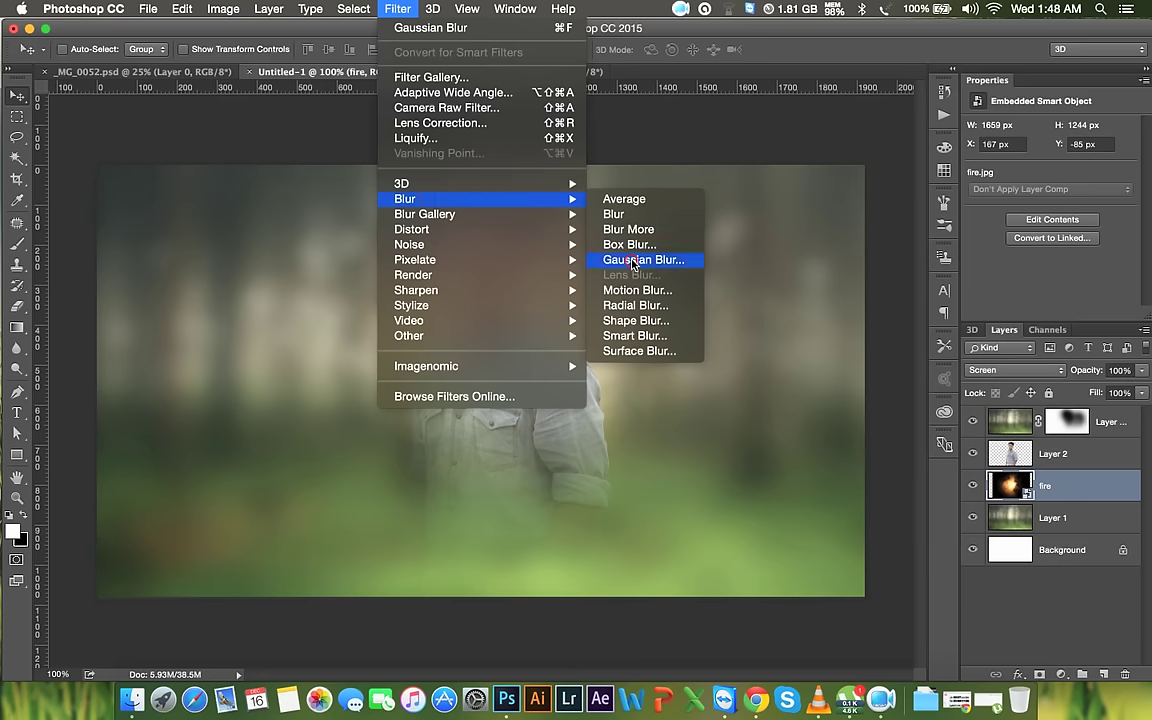
Blur the fire glow with a 61.9 px Gaussian Blur
{"action": "left_click", "coordinate": [632, 262]}
{"action": "left_click_drag", "start_coordinate": [720, 366], "coordinate": [754, 373]}
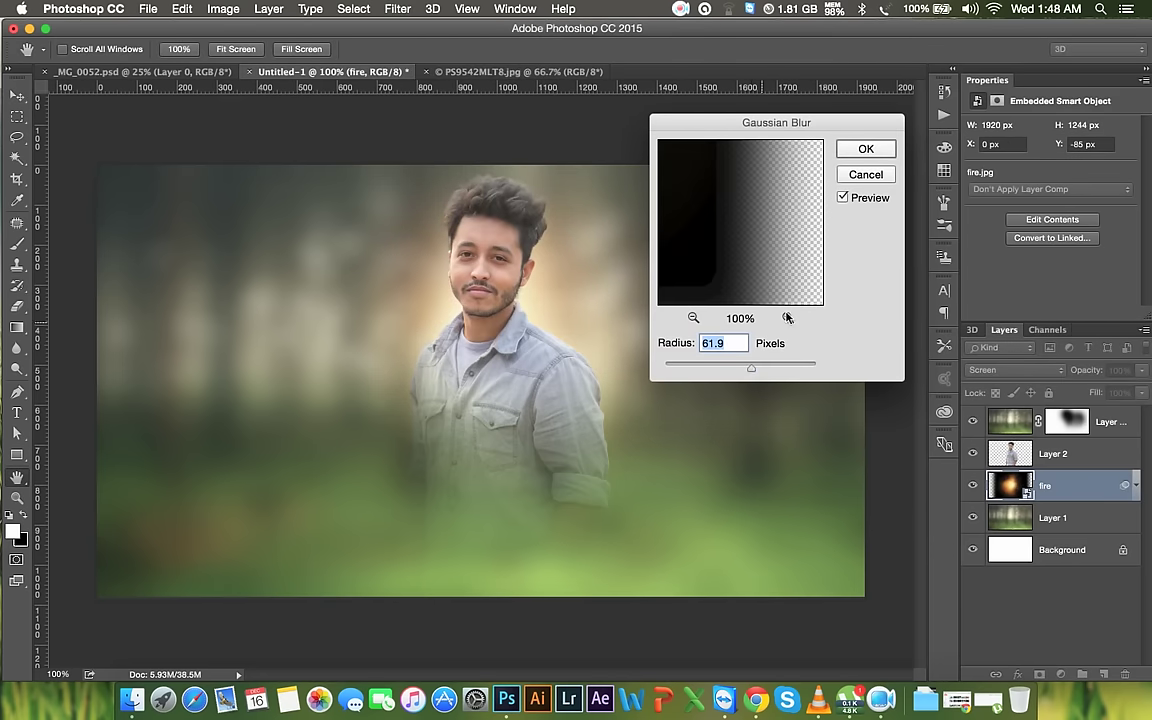
{"action": "left_click", "coordinate": [862, 149]}
Rasterize the fire layer and nudge the glow slightly into place
{"action": "right_click", "coordinate": [1050, 510]}
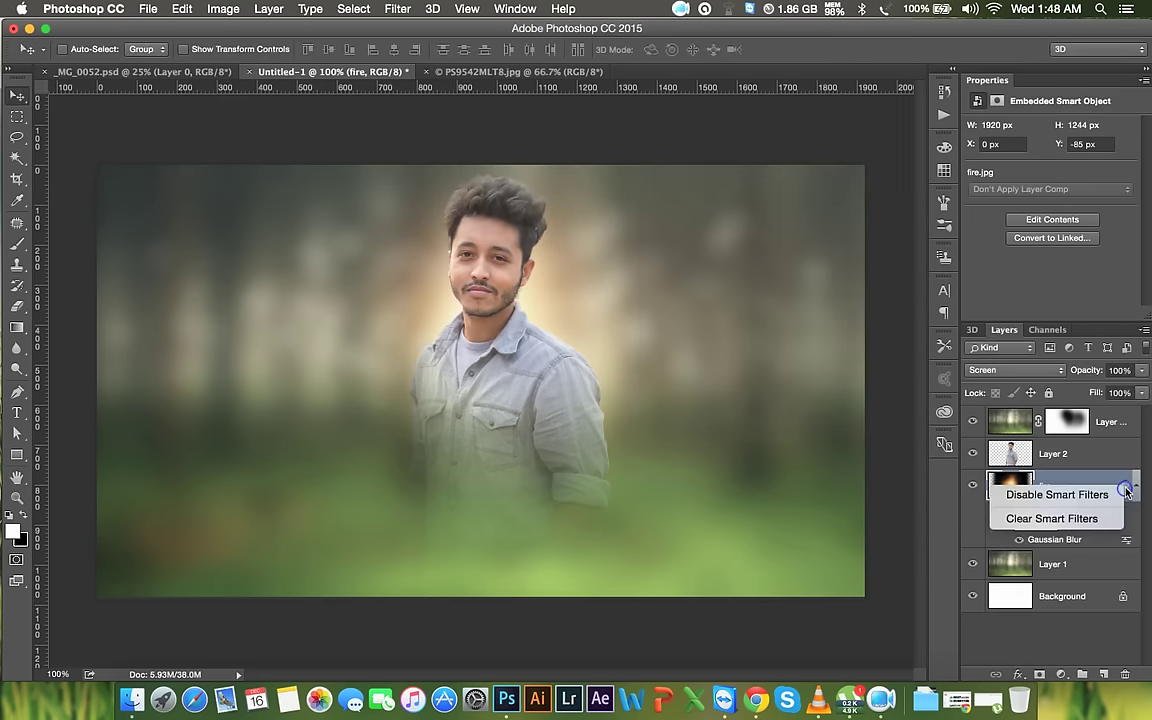
{"action": "key", "text": "Escape"}
{"action": "right_click", "coordinate": [1068, 484]}
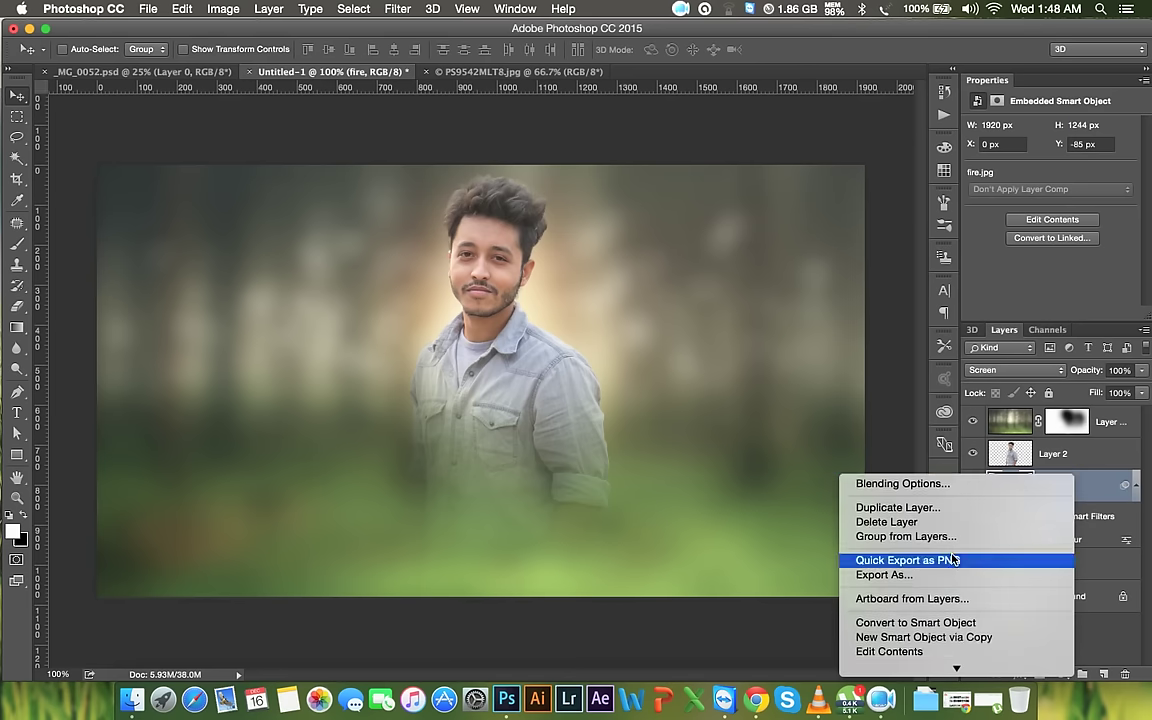
{"action": "left_click", "coordinate": [893, 632]}
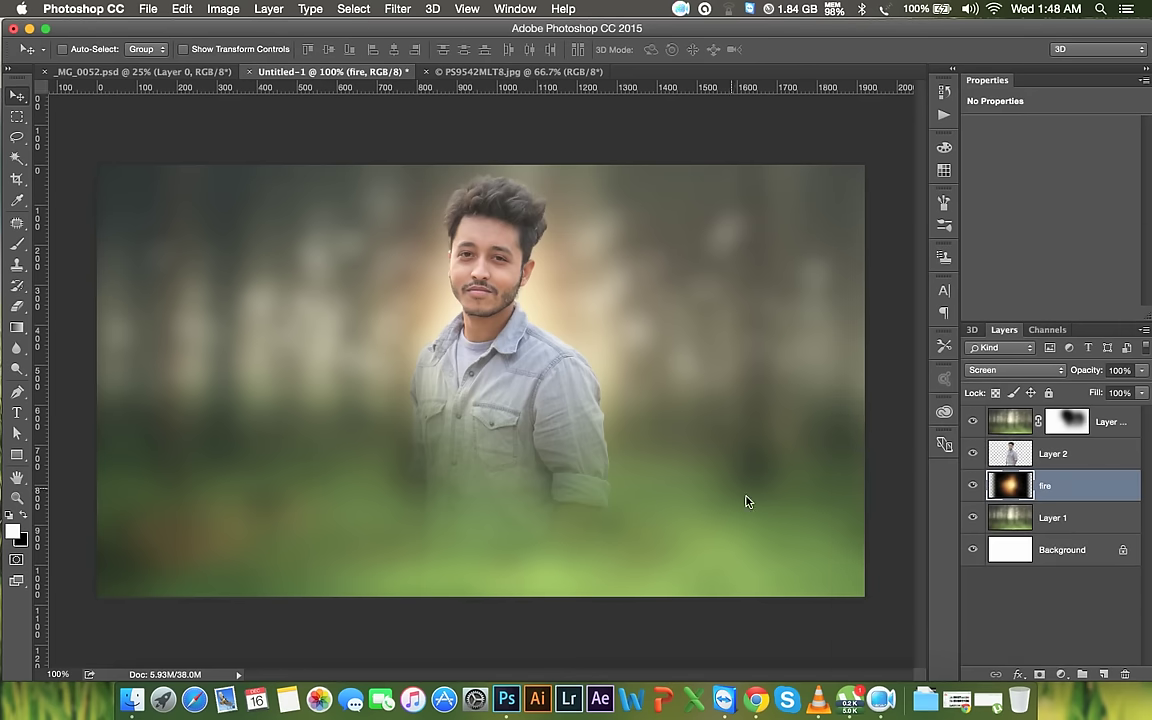
{"action": "left_click_drag", "start_coordinate": [620, 366], "coordinate": [625, 380]}
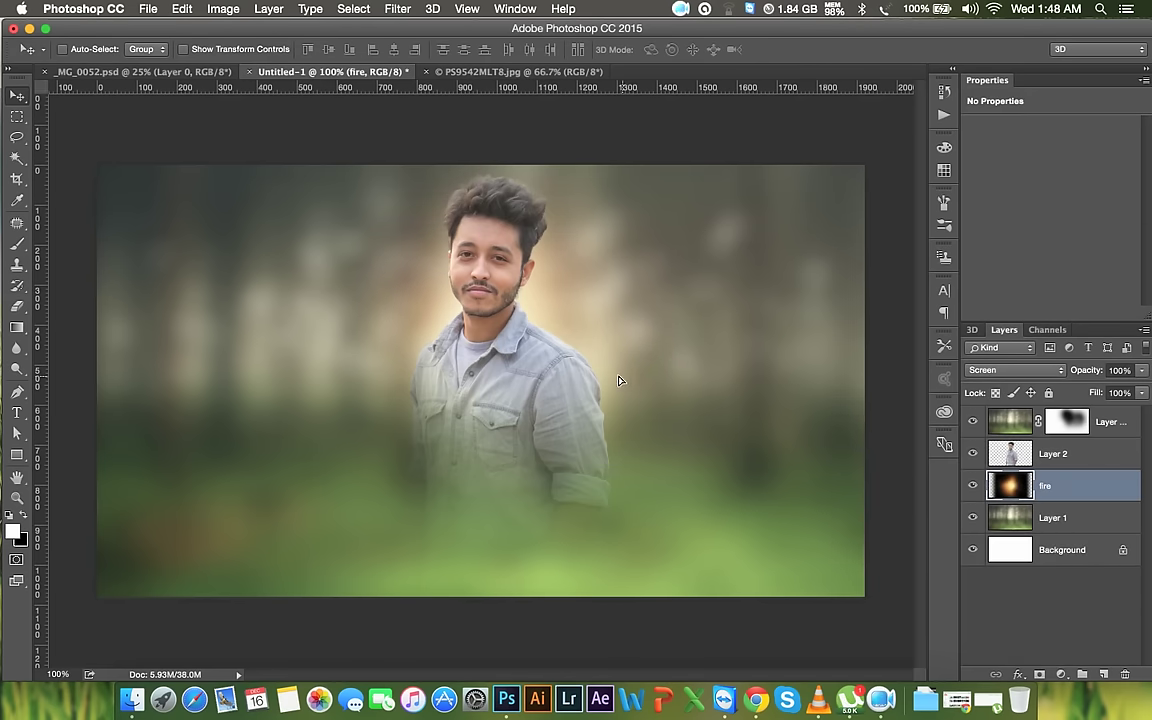
Apply Levels to the fire: deeper shadows, brighter highlights, slightly darker midtones
{"action": "left_click", "coordinate": [223, 9]}
{"action": "mouse_move", "coordinate": [249, 52]}
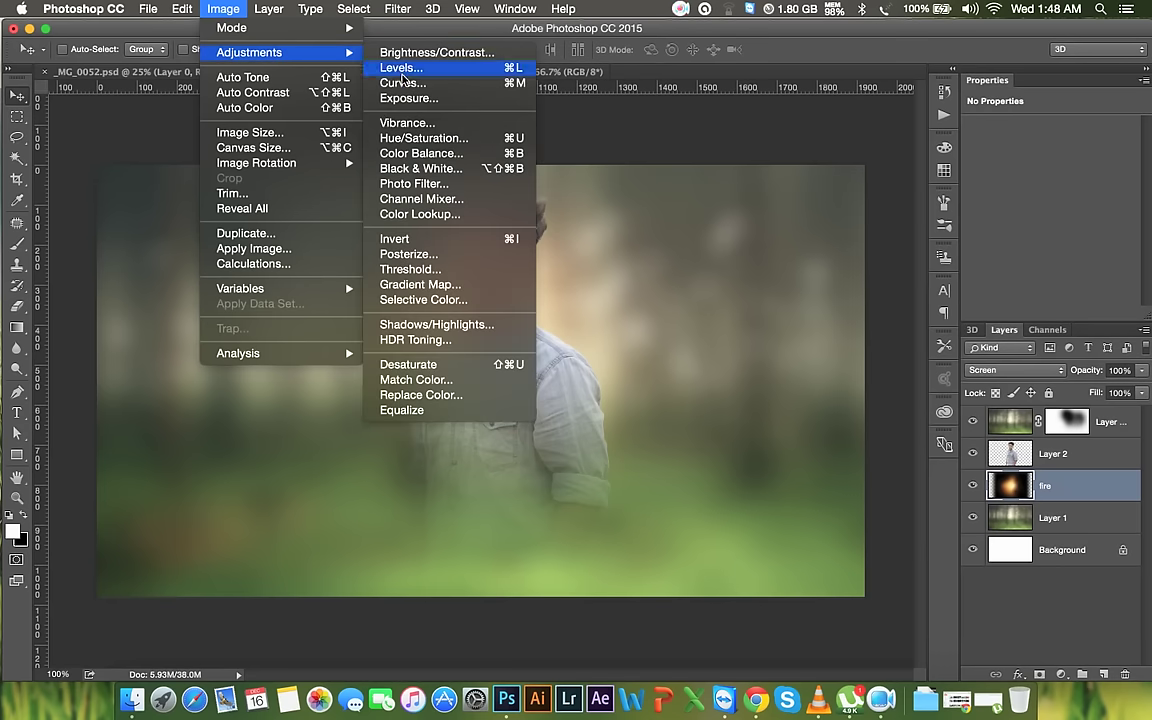
{"action": "left_click", "coordinate": [400, 67]}
{"action": "left_click_drag", "start_coordinate": [781, 226], "coordinate": [796, 230]}
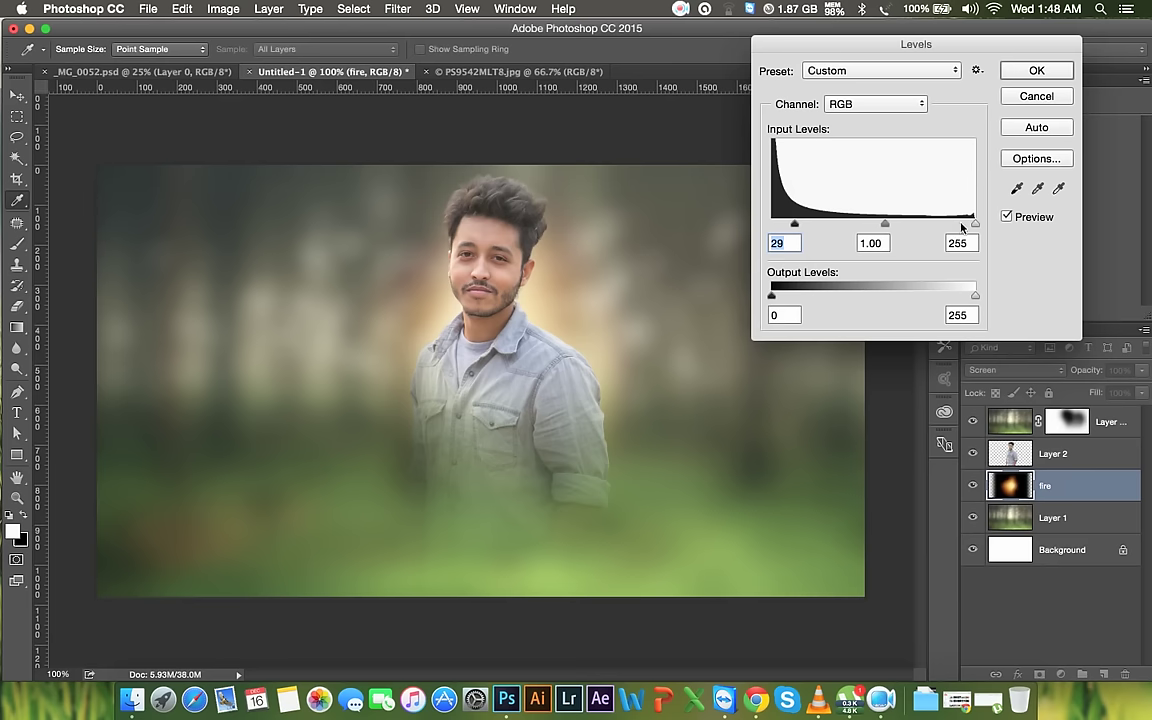
{"action": "left_click_drag", "start_coordinate": [955, 224], "coordinate": [926, 221]}
{"action": "left_click_drag", "start_coordinate": [852, 226], "coordinate": [869, 226]}
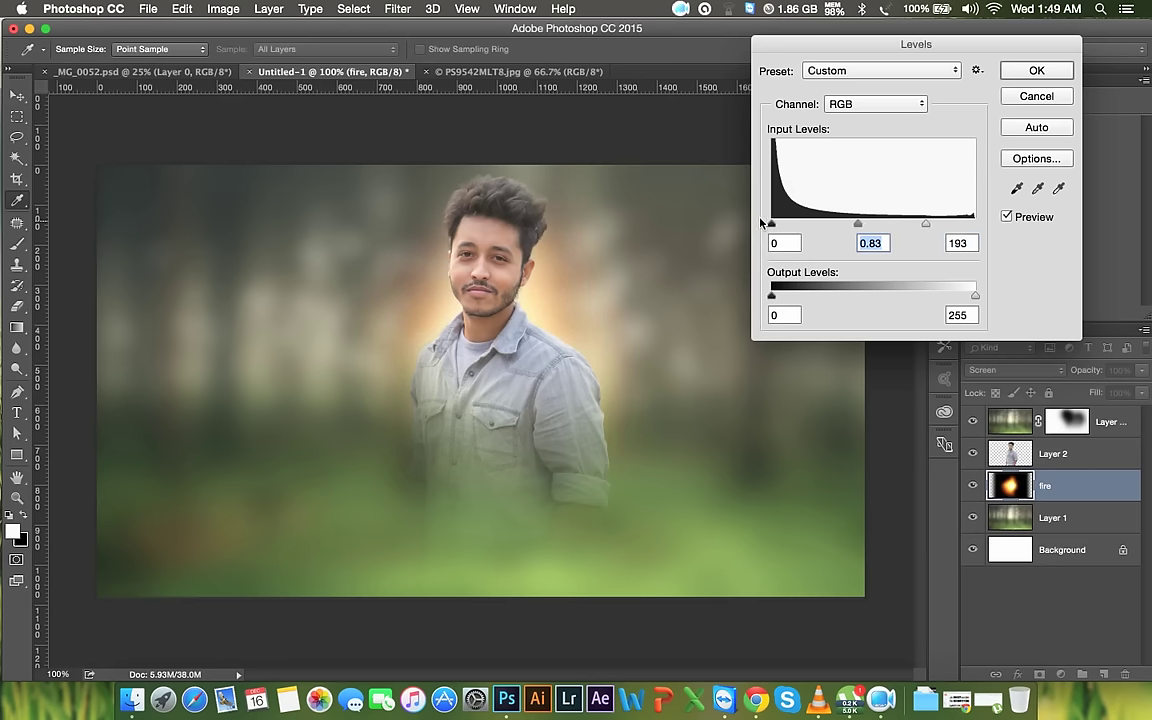
{"action": "left_click", "coordinate": [1033, 70]}
Desaturate the fire layer to Saturation -53 with a Vibrance adjustment
{"action": "left_click", "coordinate": [224, 8]}
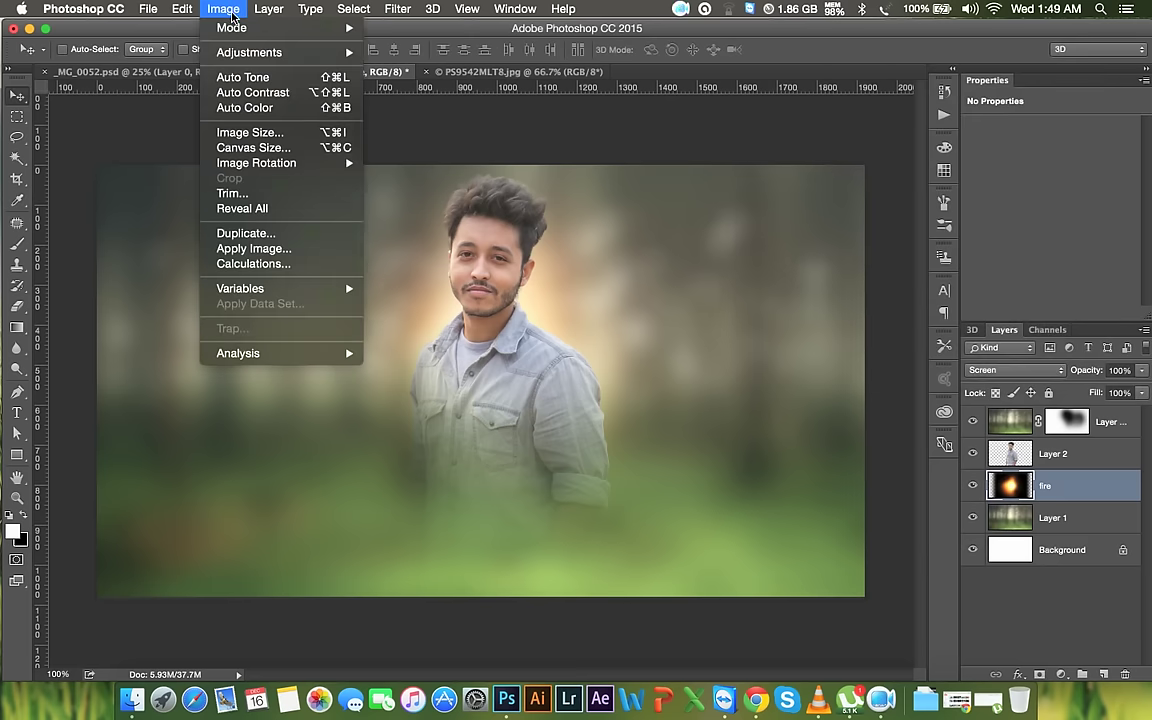
{"action": "left_click", "coordinate": [411, 135]}
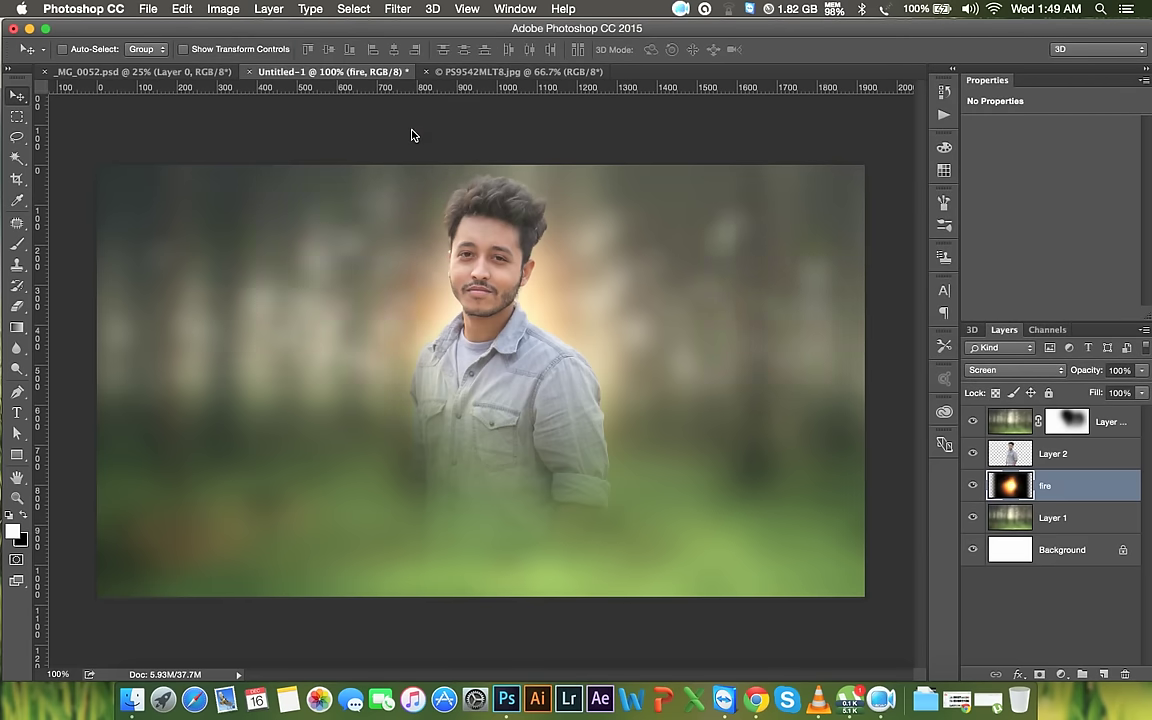
{"action": "left_click_drag", "start_coordinate": [801, 341], "coordinate": [771, 344]}
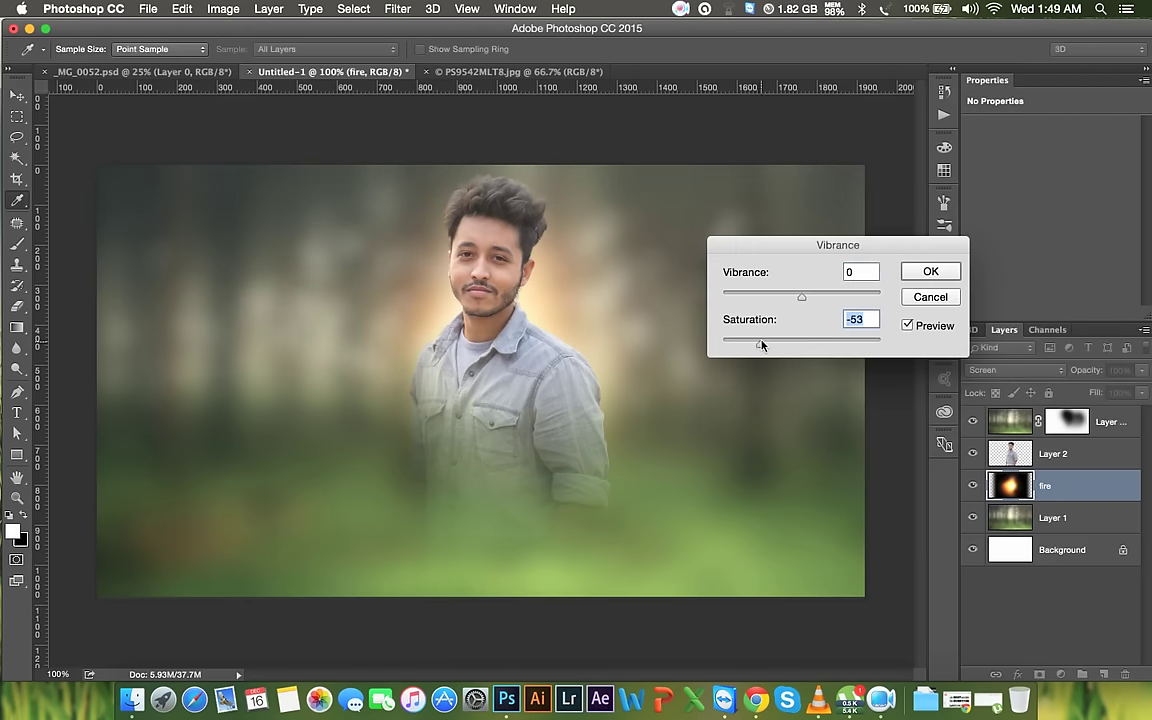
{"action": "left_click", "coordinate": [904, 271]}
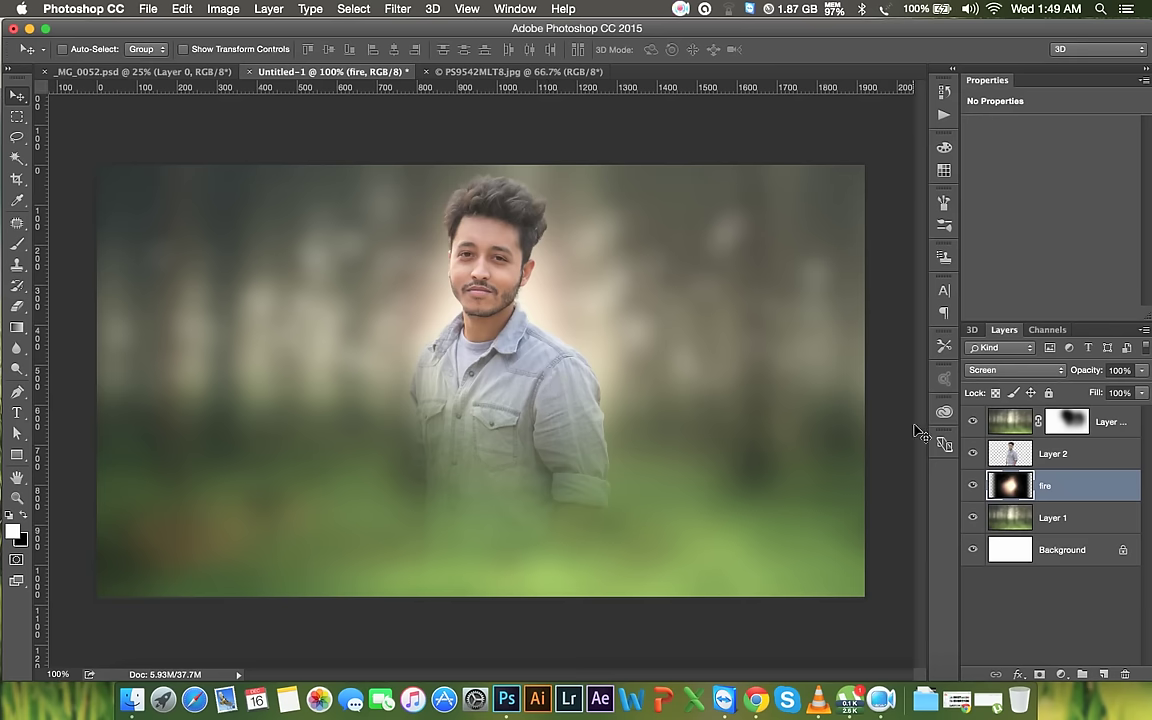
{"action": "left_click", "coordinate": [1118, 423]}
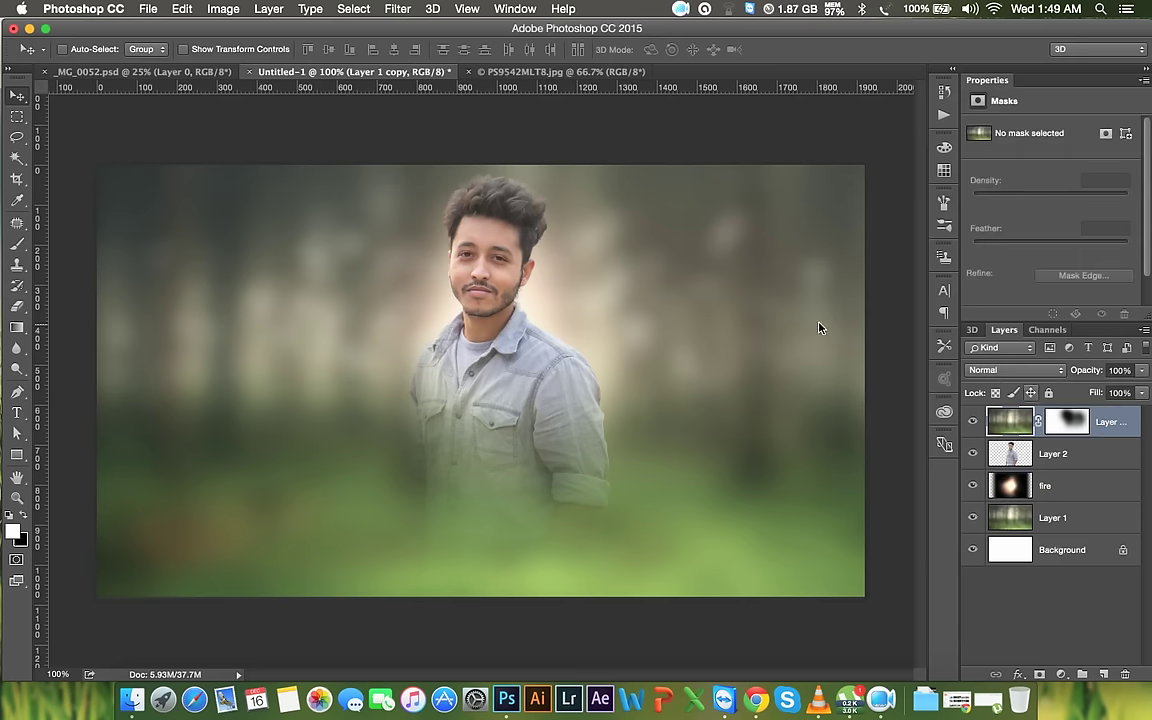
Apply a 40.2 px Gaussian Blur to the top forest layer, Layer 1 copy
{"action": "left_click", "coordinate": [392, 9]}
{"action": "mouse_move", "coordinate": [404, 199]}
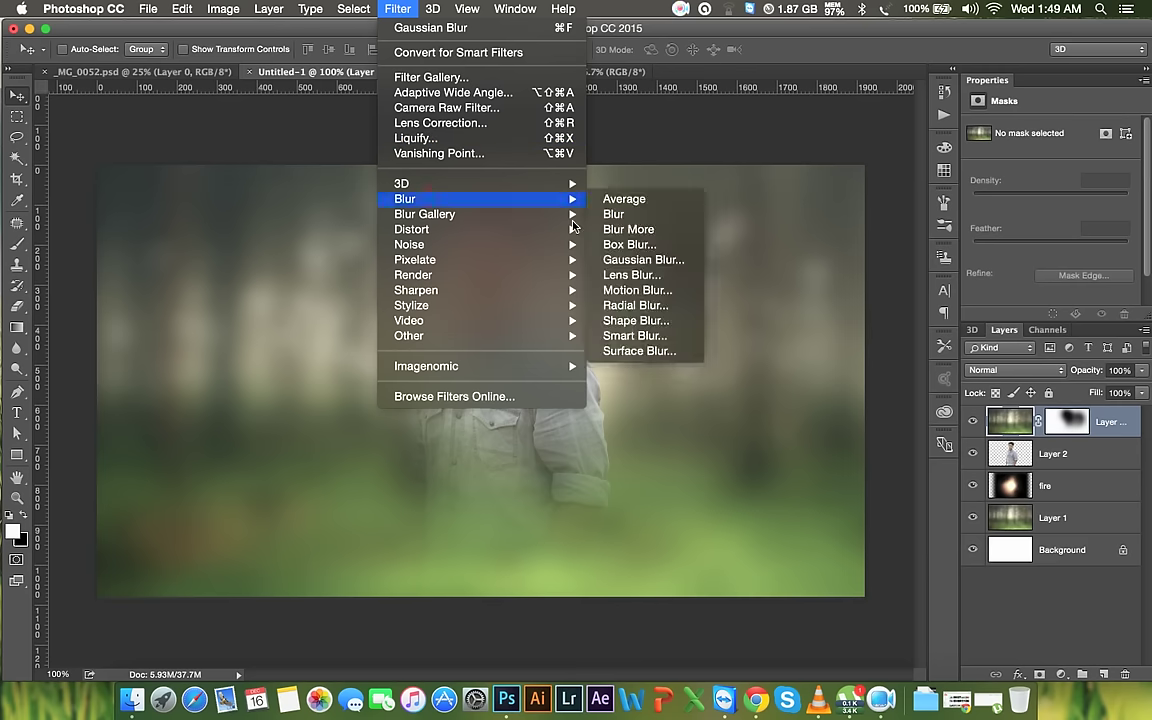
{"action": "left_click", "coordinate": [630, 253]}
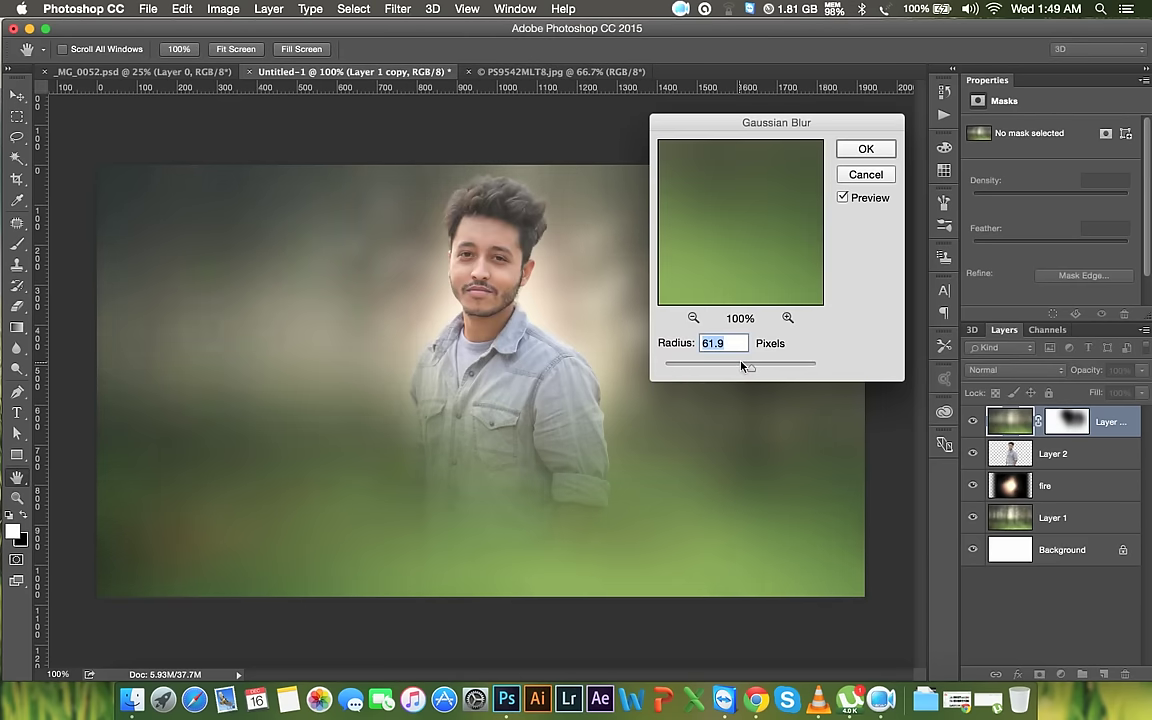
{"action": "left_click_drag", "start_coordinate": [745, 366], "coordinate": [732, 371]}
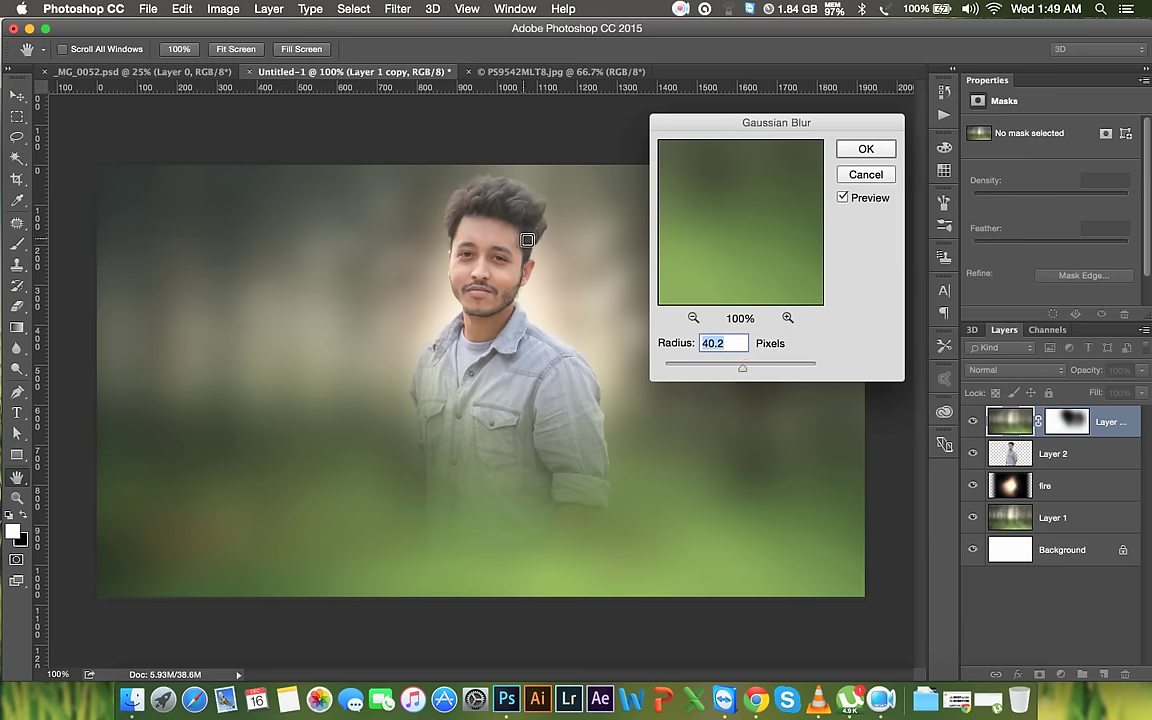
{"action": "left_click", "coordinate": [865, 149]}
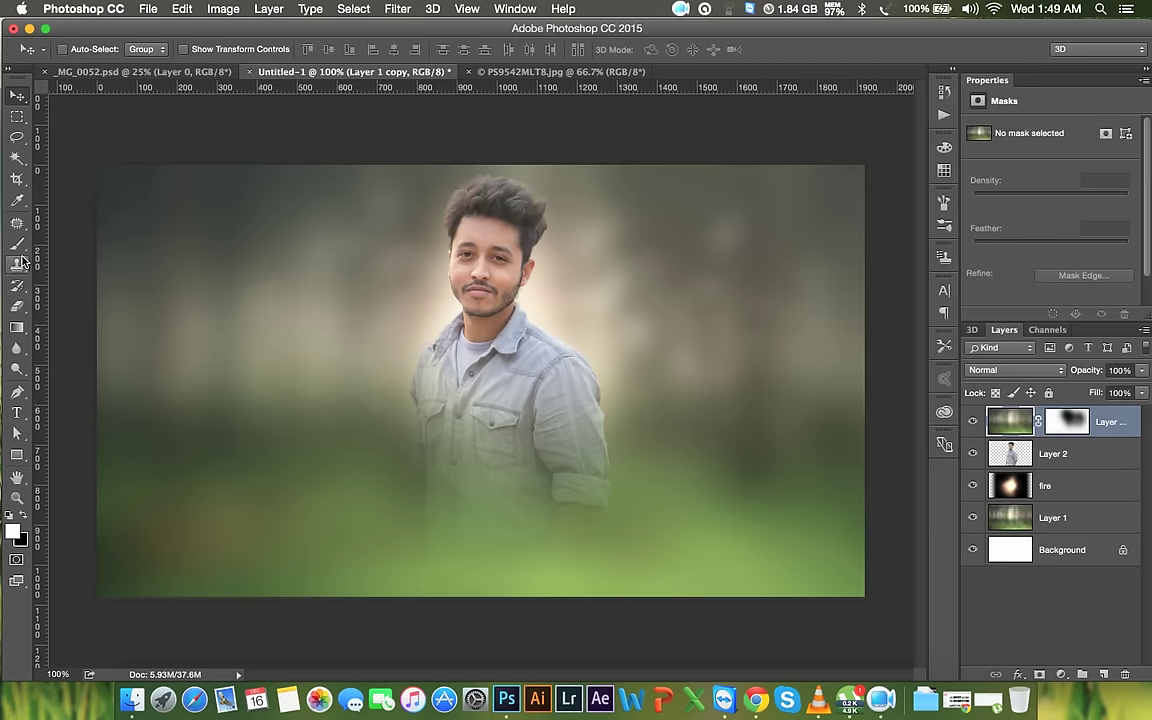
{"action": "left_click", "coordinate": [17, 244]}
Paint Layer 1 copy's mask with a large brush so the man's lower shirt shows through
{"action": "mouse_move", "coordinate": [516, 366]}
{"action": "left_mouse_down"}
{"action": "mouse_move", "coordinate": [482, 369]}
{"action": "mouse_move", "coordinate": [461, 266]}
{"action": "left_mouse_up"}
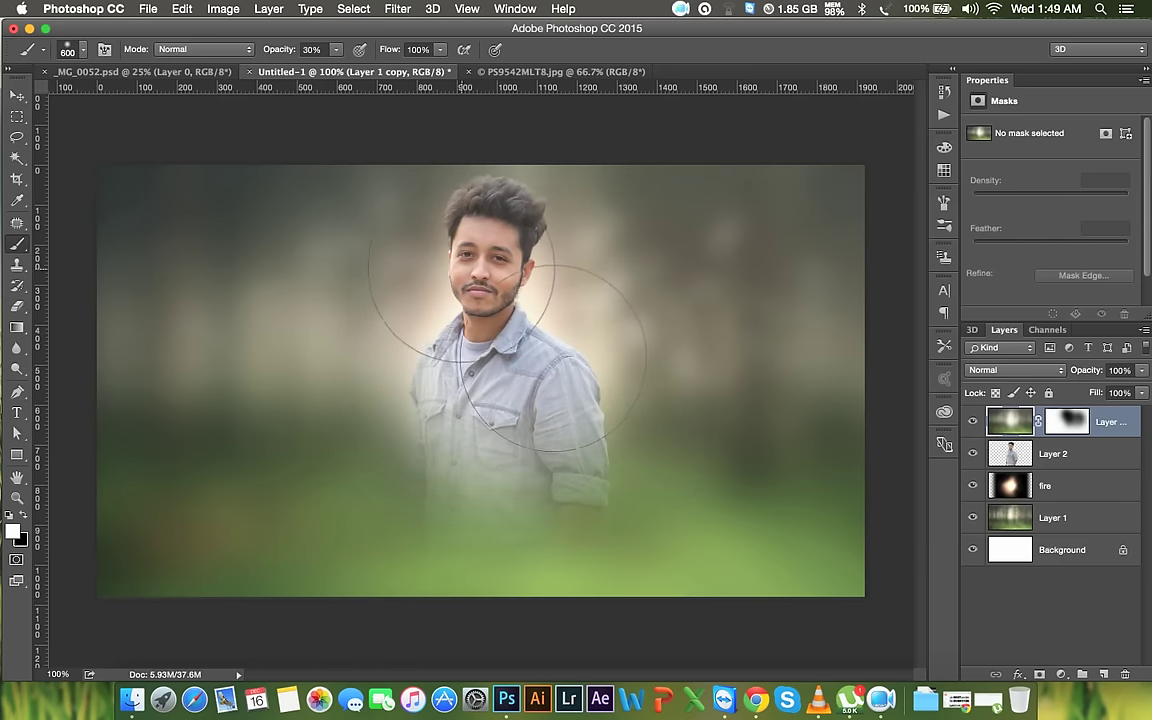
{"action": "key", "text": "bracketright"}
{"action": "key", "text": "bracketright"}
{"action": "key", "text": "bracketright"}
{"action": "key", "text": "bracketleft"}
{"action": "left_click", "coordinate": [1041, 513]}
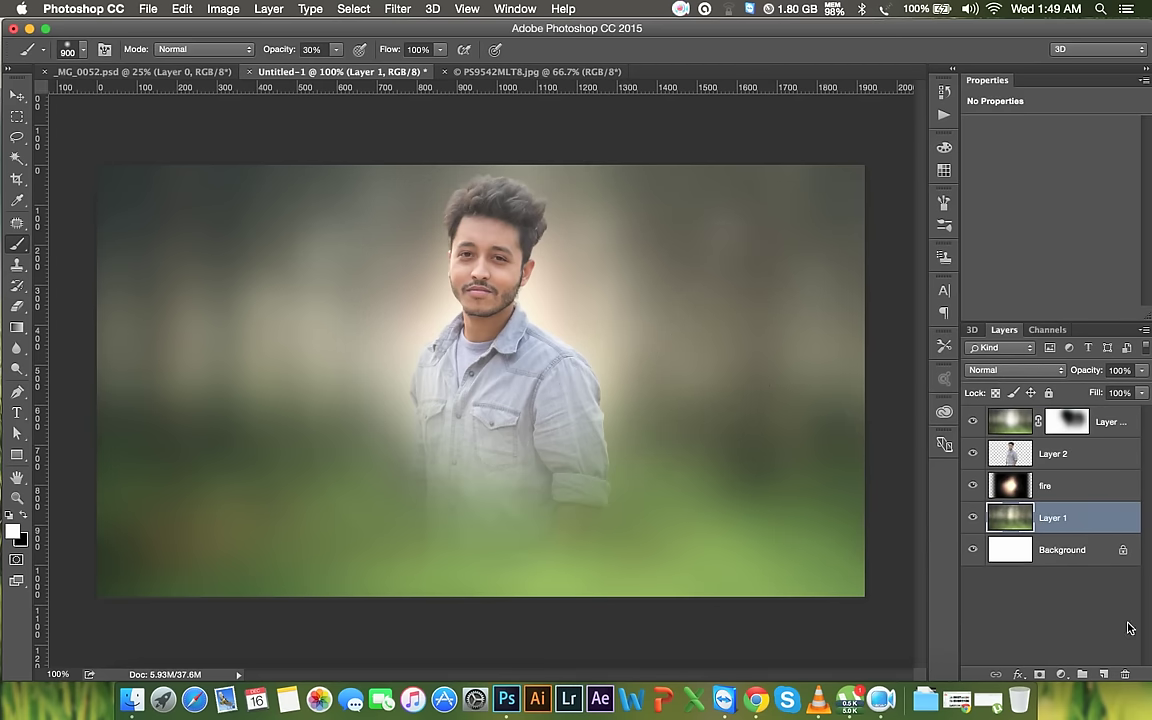
{"action": "key", "text": "bracketleft"}
{"action": "key", "text": "bracketleft"}
{"action": "key", "text": "bracketleft"}
{"action": "left_click", "coordinate": [1055, 430]}
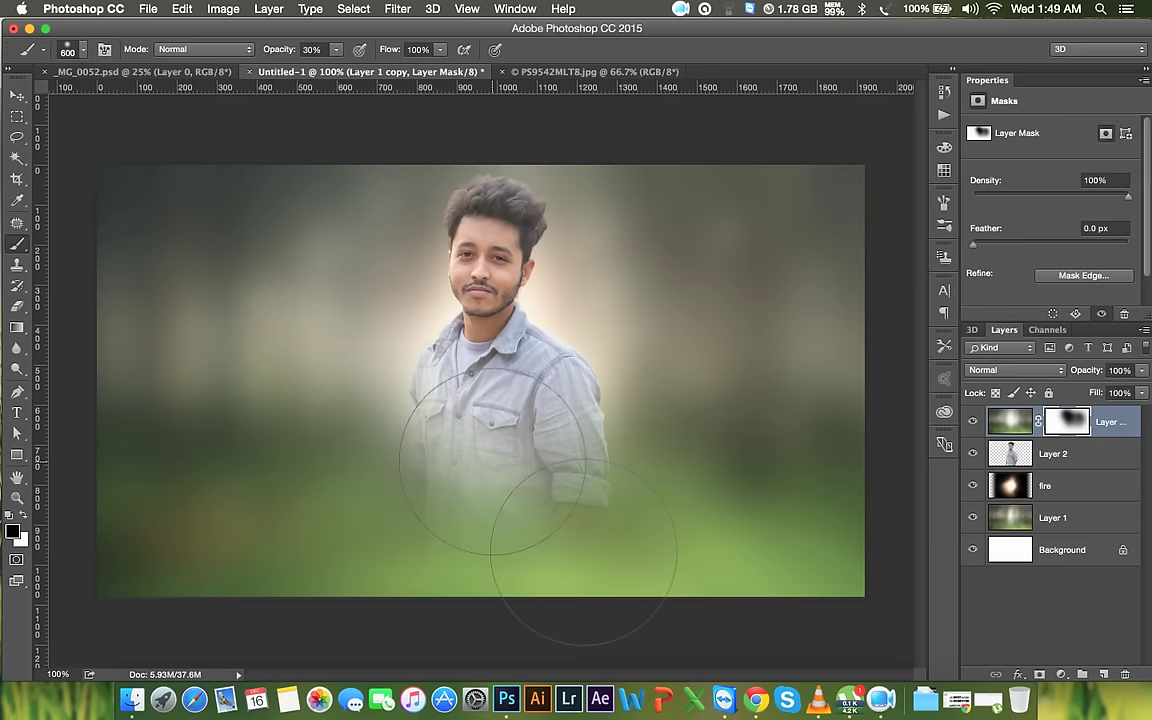
{"action": "key", "text": "bracketright"}
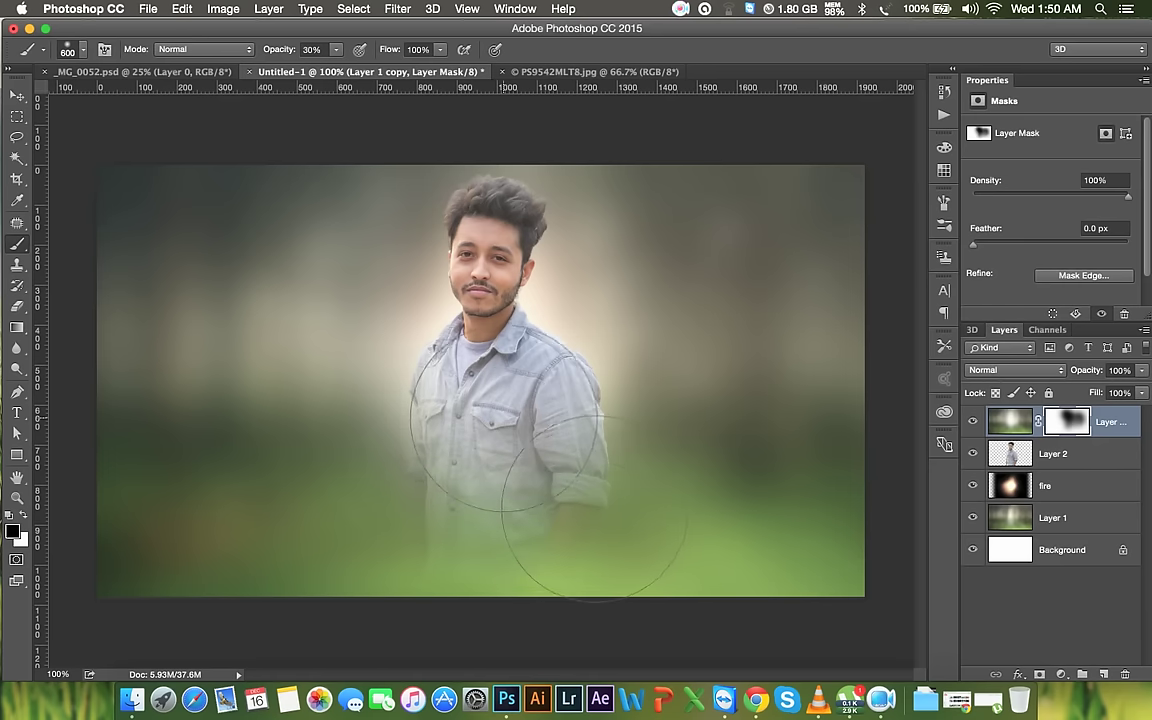
Switch to the Move tool and bring up the HELP FILE folder in Finder
{"action": "left_click", "coordinate": [14, 97]}
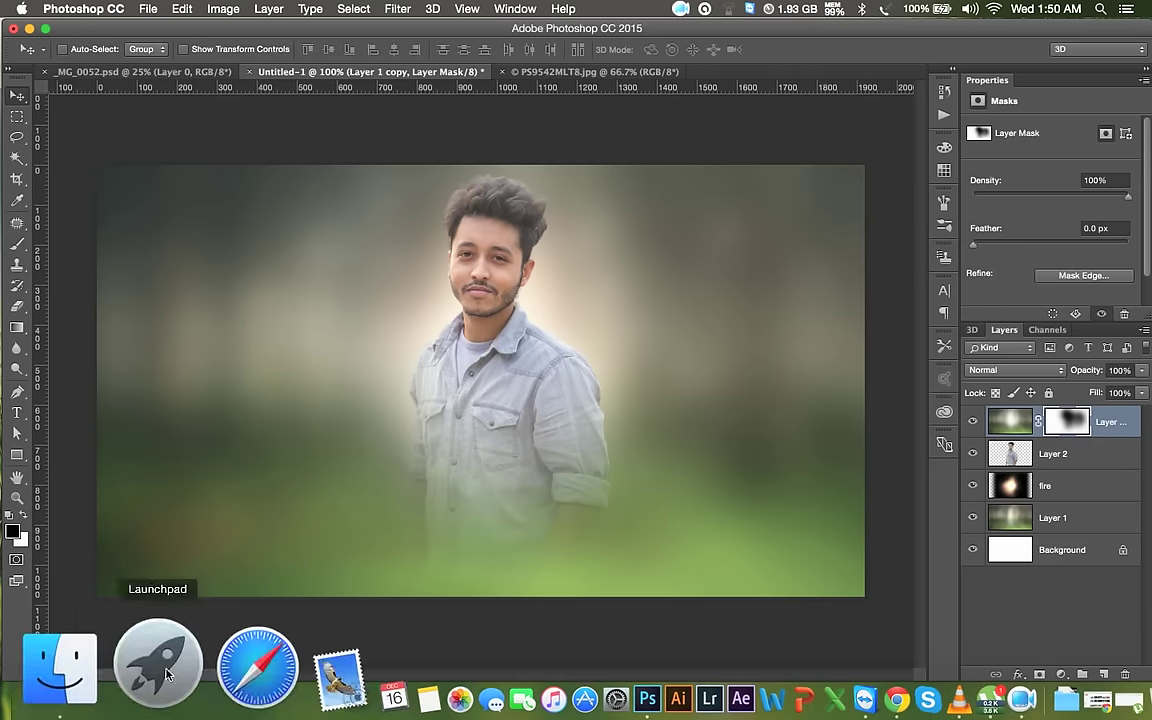
{"action": "left_click", "coordinate": [57, 660]}
{"action": "scroll", "coordinate": [459, 412], "scroll_direction": "down", "scroll_amount": 2}
{"action": "scroll", "coordinate": [460, 410], "scroll_direction": "down", "scroll_amount": 5}
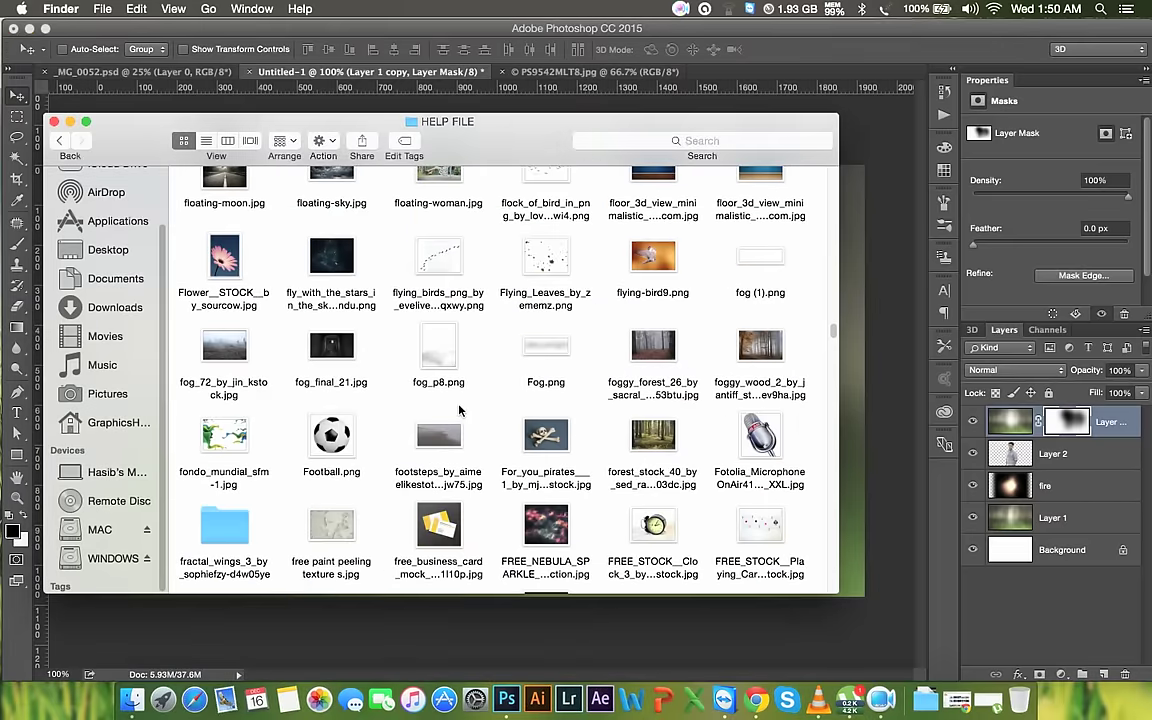
Browse the HELP FILE folder to the b files and preview bkjho.jpg
{"action": "scroll", "coordinate": [459, 410], "scroll_direction": "down", "scroll_amount": 3}
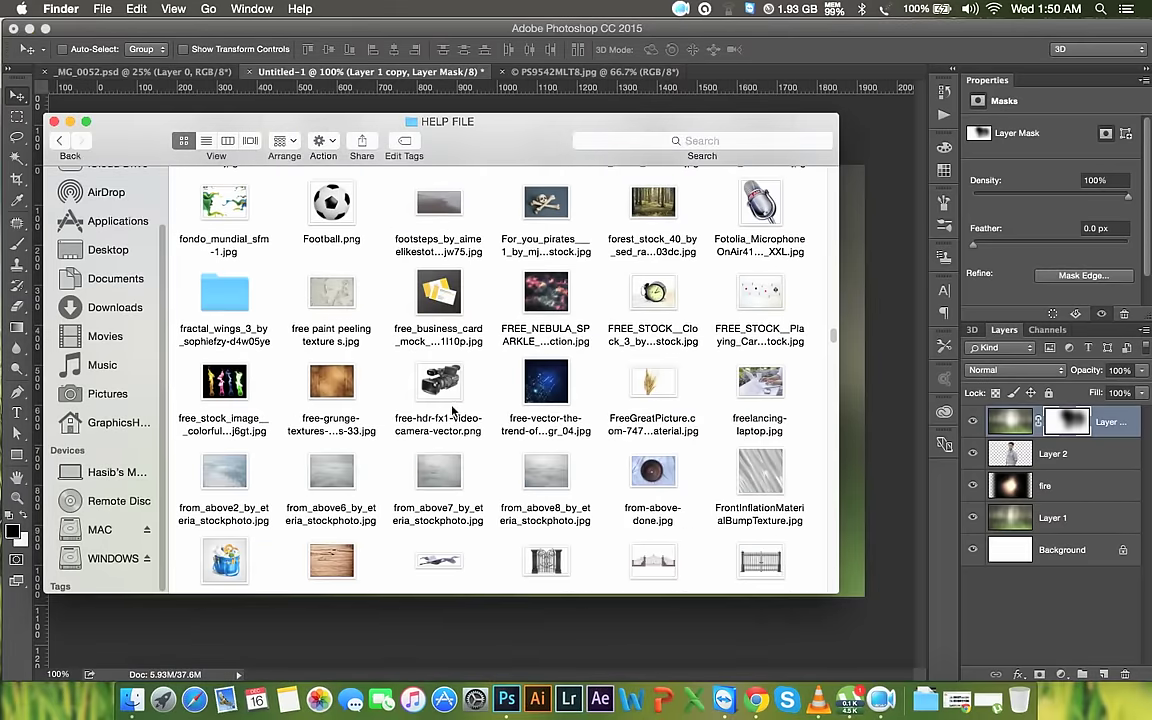
{"action": "scroll", "coordinate": [452, 410], "scroll_direction": "down", "scroll_amount": 1}
{"action": "scroll", "coordinate": [452, 410], "scroll_direction": "down", "scroll_amount": 2}
{"action": "scroll", "coordinate": [451, 412], "scroll_direction": "down", "scroll_amount": 5}
{"action": "scroll", "coordinate": [450, 410], "scroll_direction": "down", "scroll_amount": 2}
{"action": "scroll", "coordinate": [450, 410], "scroll_direction": "down", "scroll_amount": 4}
{"action": "scroll", "coordinate": [450, 410], "scroll_direction": "down", "scroll_amount": 4}
{"action": "scroll", "coordinate": [450, 410], "scroll_direction": "down", "scroll_amount": 2}
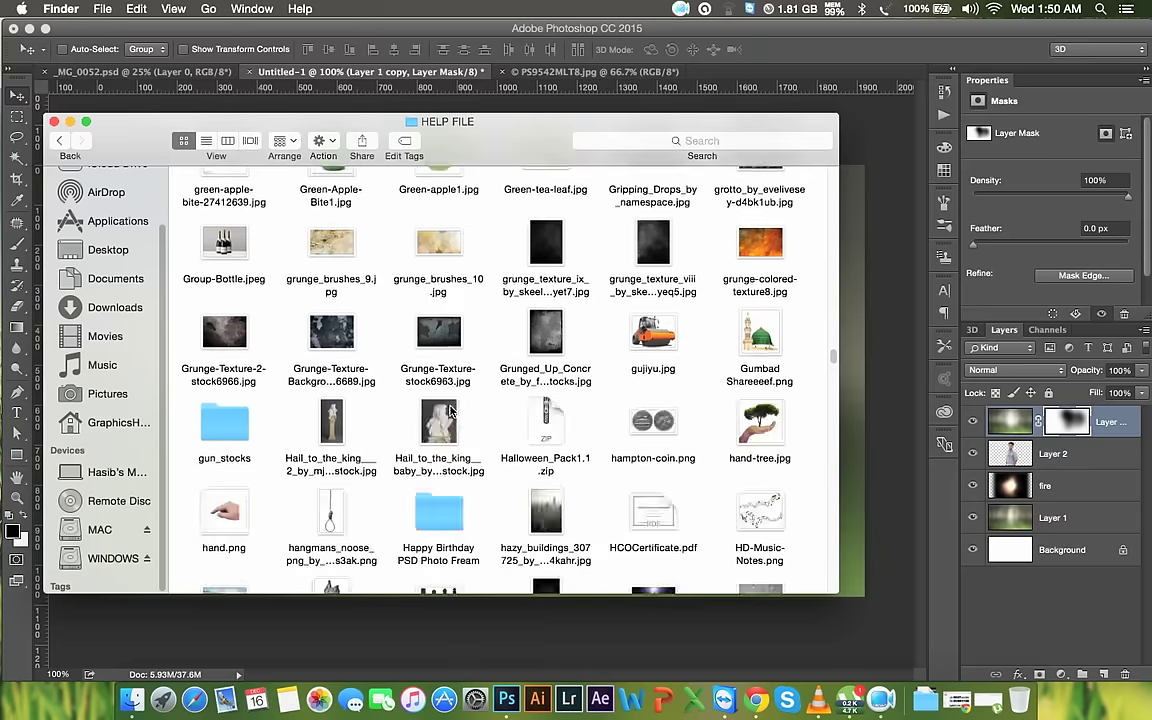
{"action": "scroll", "coordinate": [450, 410], "scroll_direction": "down", "scroll_amount": 4}
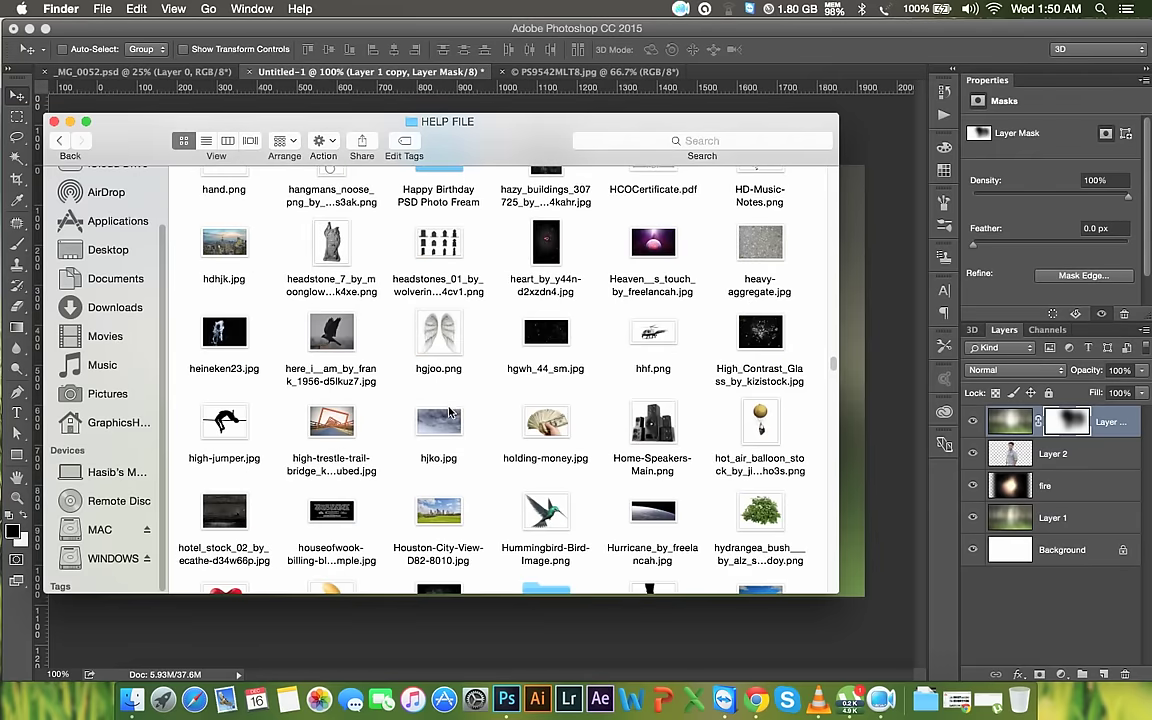
{"action": "key", "text": "b"}
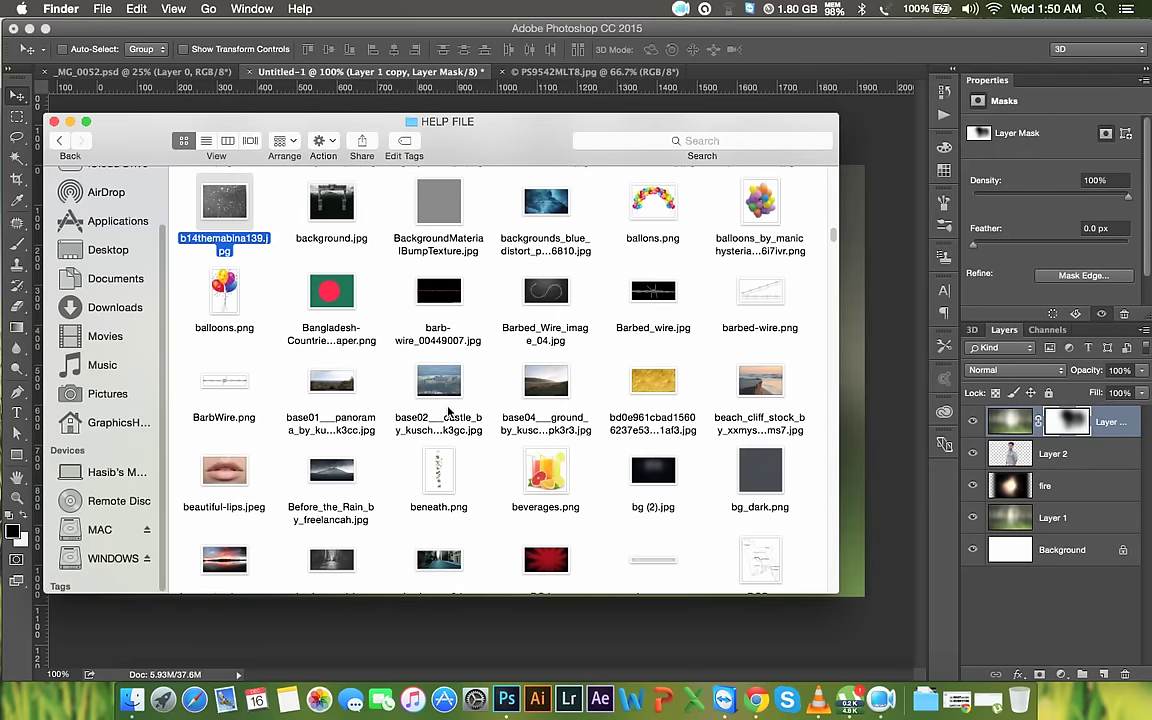
{"action": "scroll", "coordinate": [448, 410], "scroll_direction": "down", "scroll_amount": 1}
{"action": "scroll", "coordinate": [448, 410], "scroll_direction": "down", "scroll_amount": 1}
{"action": "scroll", "coordinate": [448, 410], "scroll_direction": "down", "scroll_amount": 2}
{"action": "scroll", "coordinate": [448, 410], "scroll_direction": "down", "scroll_amount": 5}
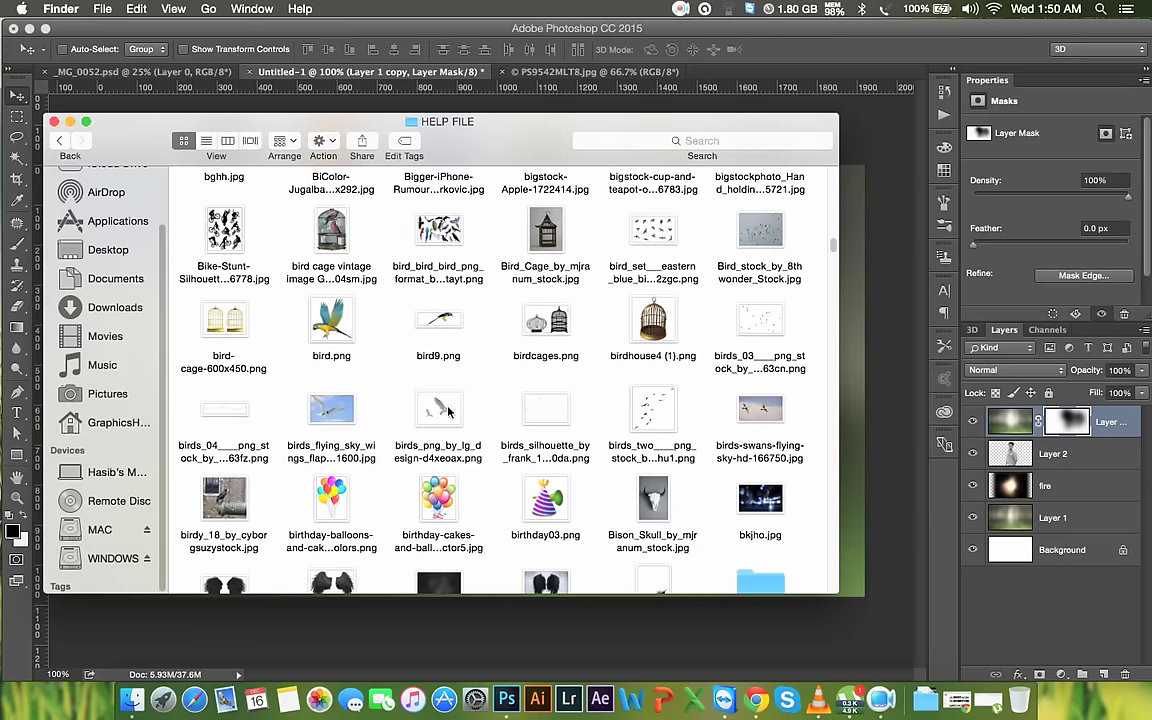
{"action": "left_click", "coordinate": [759, 503]}
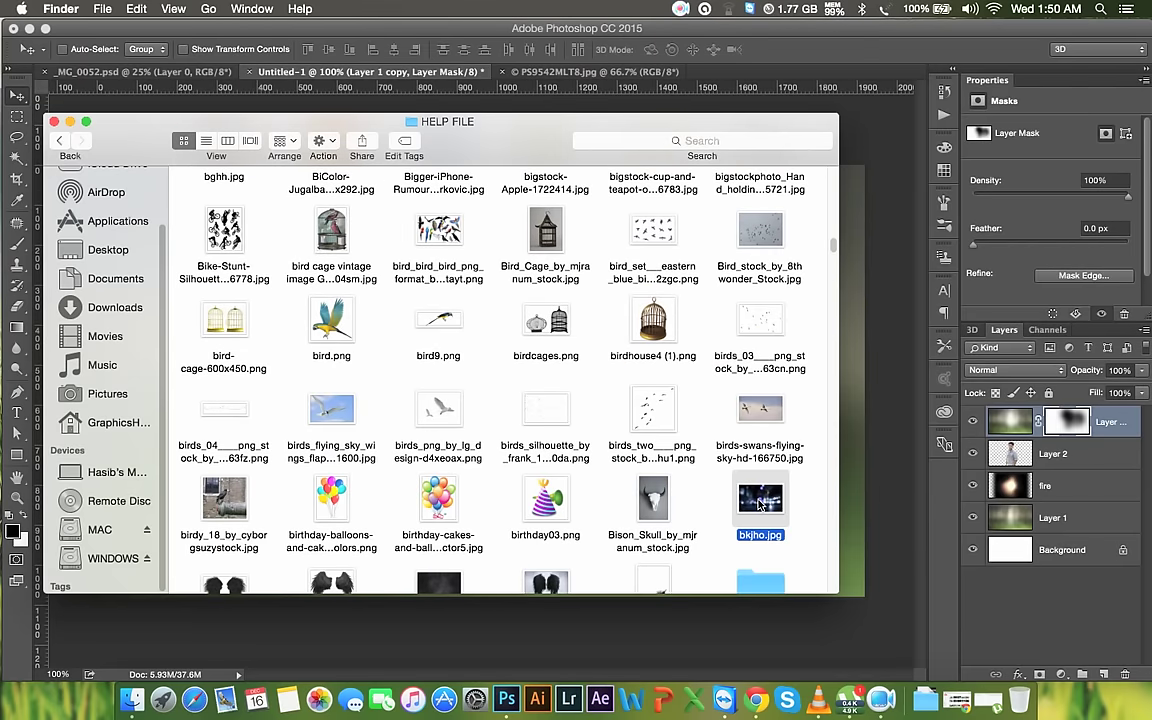
{"action": "double_click", "coordinate": [759, 503]}
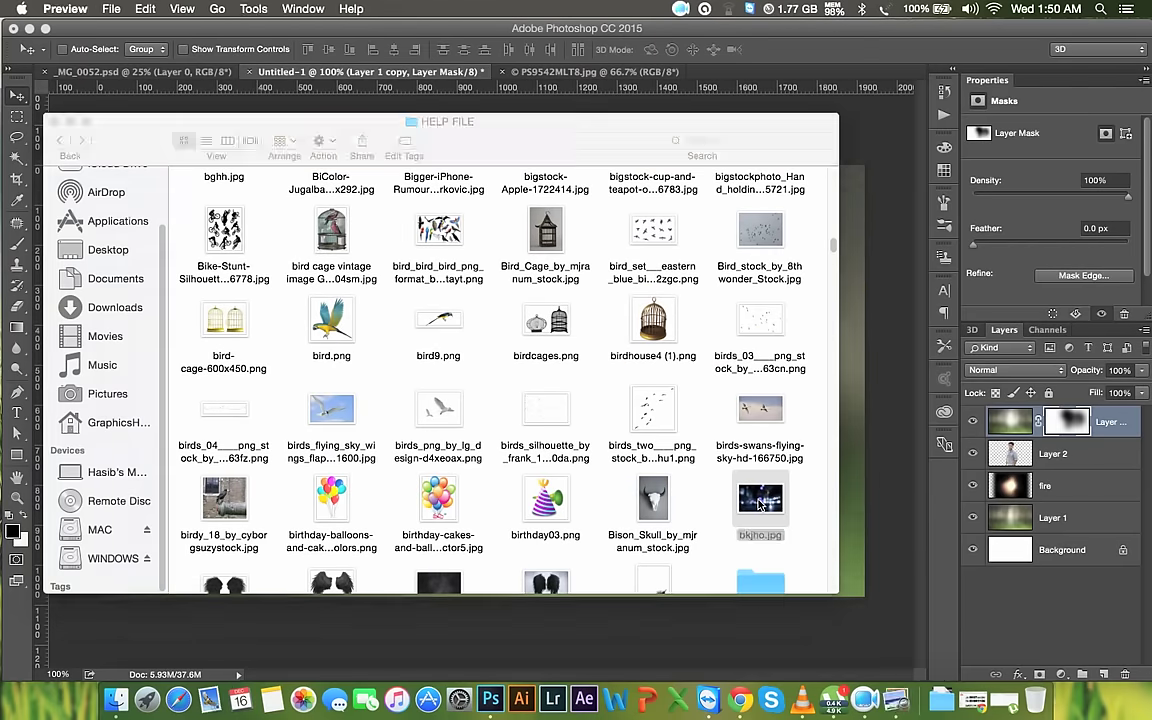
{"action": "left_click", "coordinate": [17, 31]}
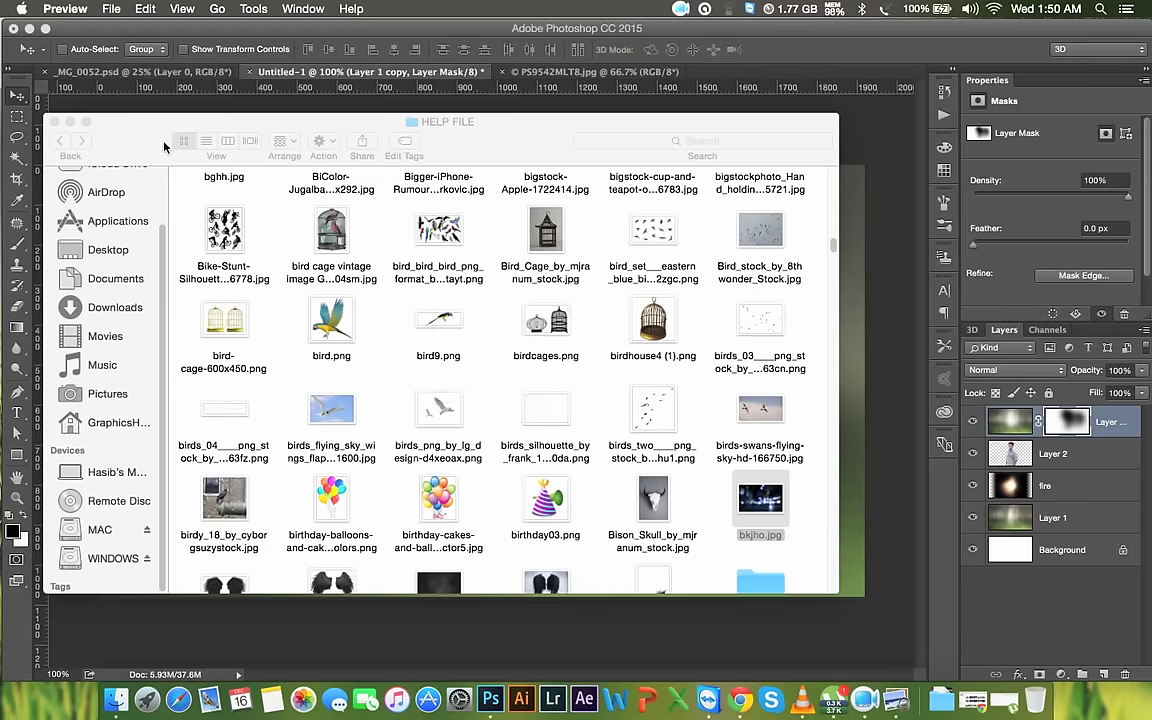
Scroll further down HELP FILE to the glitter, glowing and gold texture images
{"action": "scroll", "coordinate": [628, 388], "scroll_direction": "down", "scroll_amount": 5}
{"action": "scroll", "coordinate": [628, 388], "scroll_direction": "down", "scroll_amount": 4}
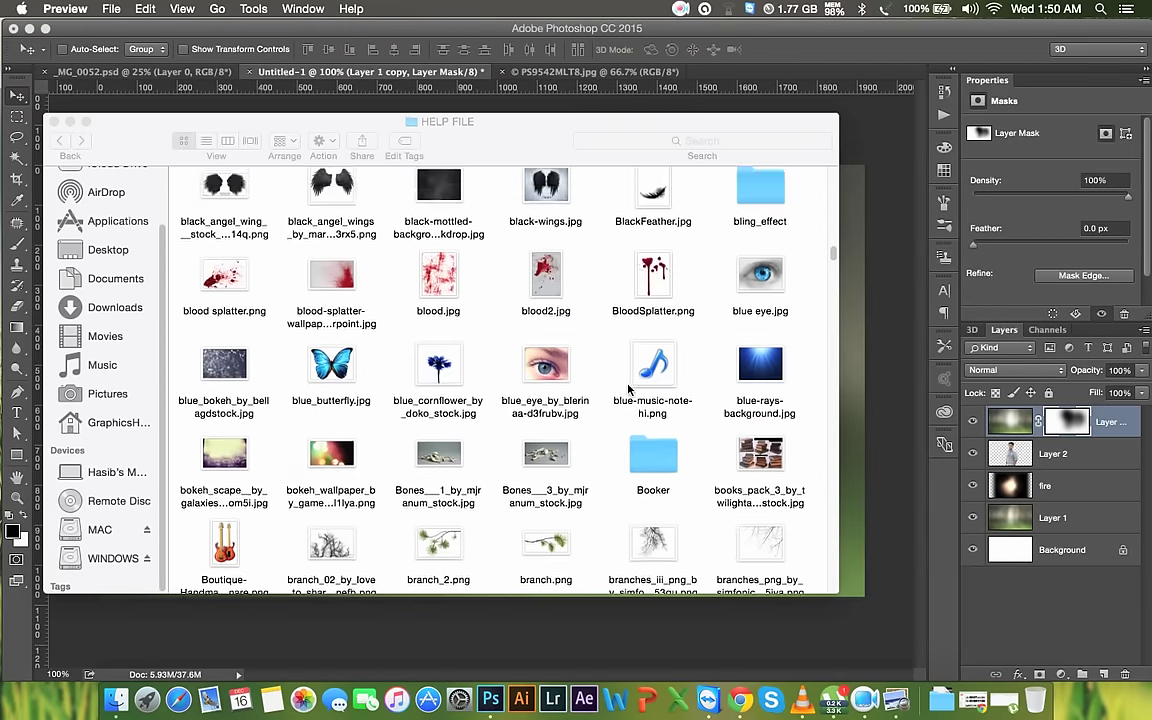
{"action": "scroll", "coordinate": [628, 388], "scroll_direction": "down", "scroll_amount": 5}
{"action": "scroll", "coordinate": [628, 388], "scroll_direction": "down", "scroll_amount": 5}
{"action": "scroll", "coordinate": [628, 388], "scroll_direction": "up", "scroll_amount": 1}
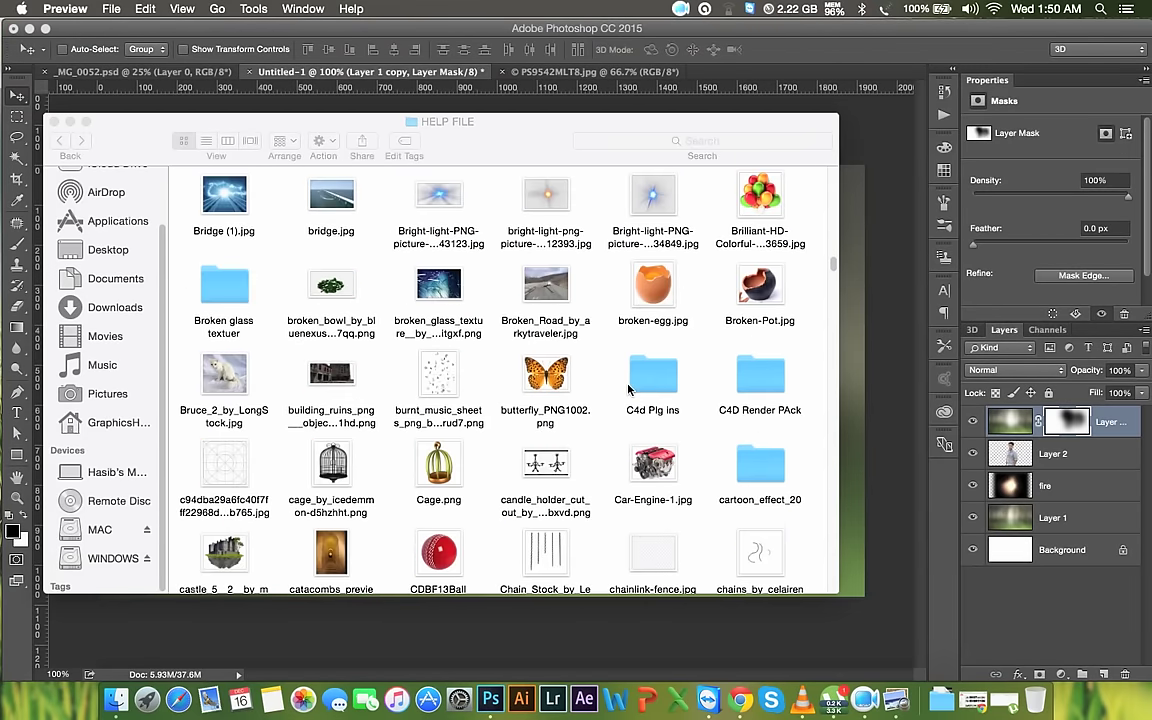
{"action": "scroll", "coordinate": [628, 388], "scroll_direction": "up", "scroll_amount": 1}
{"action": "scroll", "coordinate": [628, 388], "scroll_direction": "down", "scroll_amount": 5}
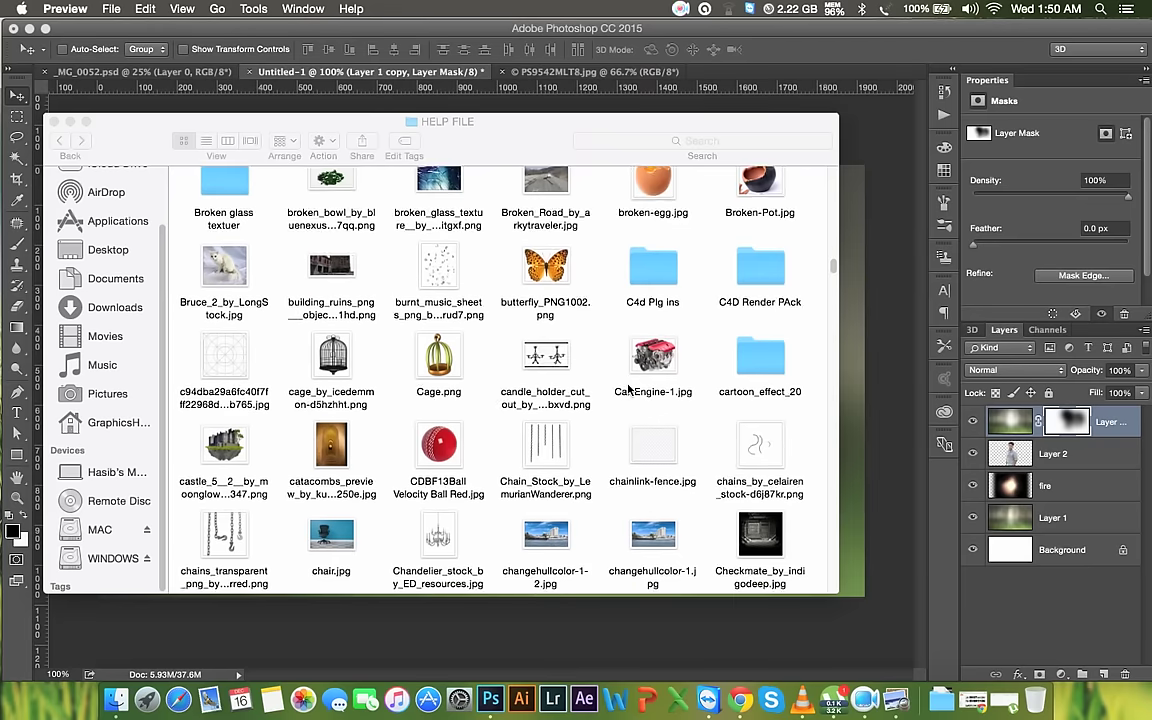
{"action": "scroll", "coordinate": [628, 388], "scroll_direction": "down", "scroll_amount": 2}
{"action": "scroll", "coordinate": [628, 388], "scroll_direction": "down", "scroll_amount": 5}
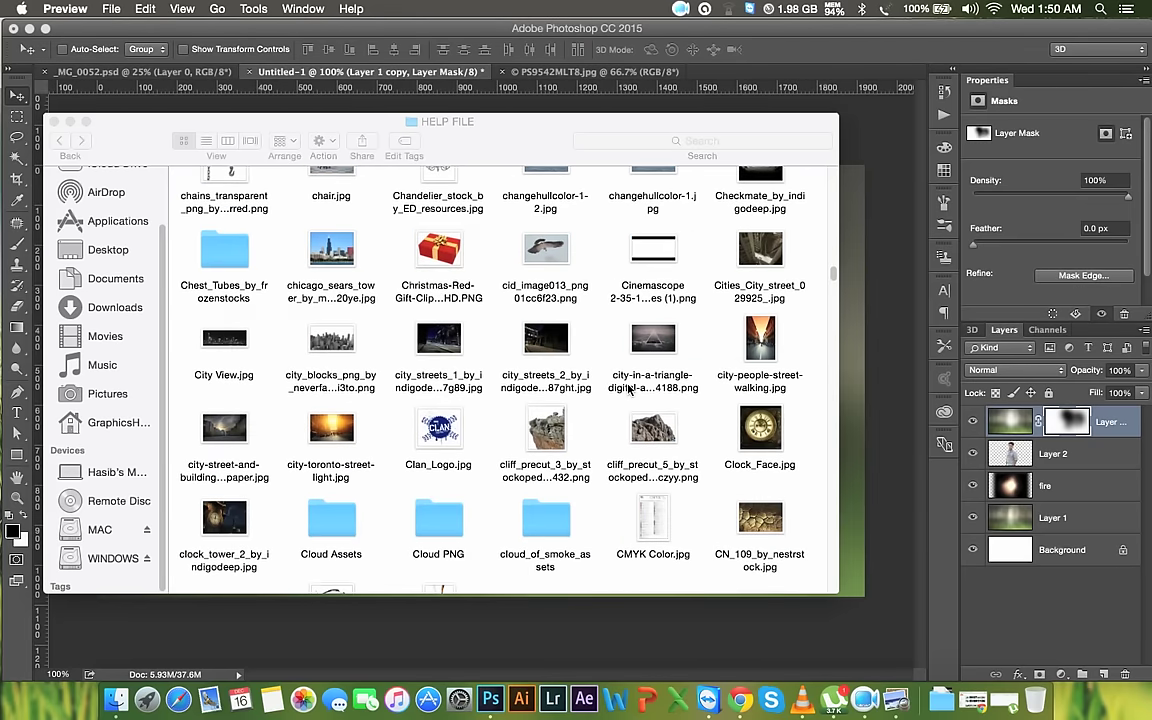
{"action": "scroll", "coordinate": [628, 388], "scroll_direction": "down", "scroll_amount": 2}
{"action": "scroll", "coordinate": [628, 388], "scroll_direction": "down", "scroll_amount": 2}
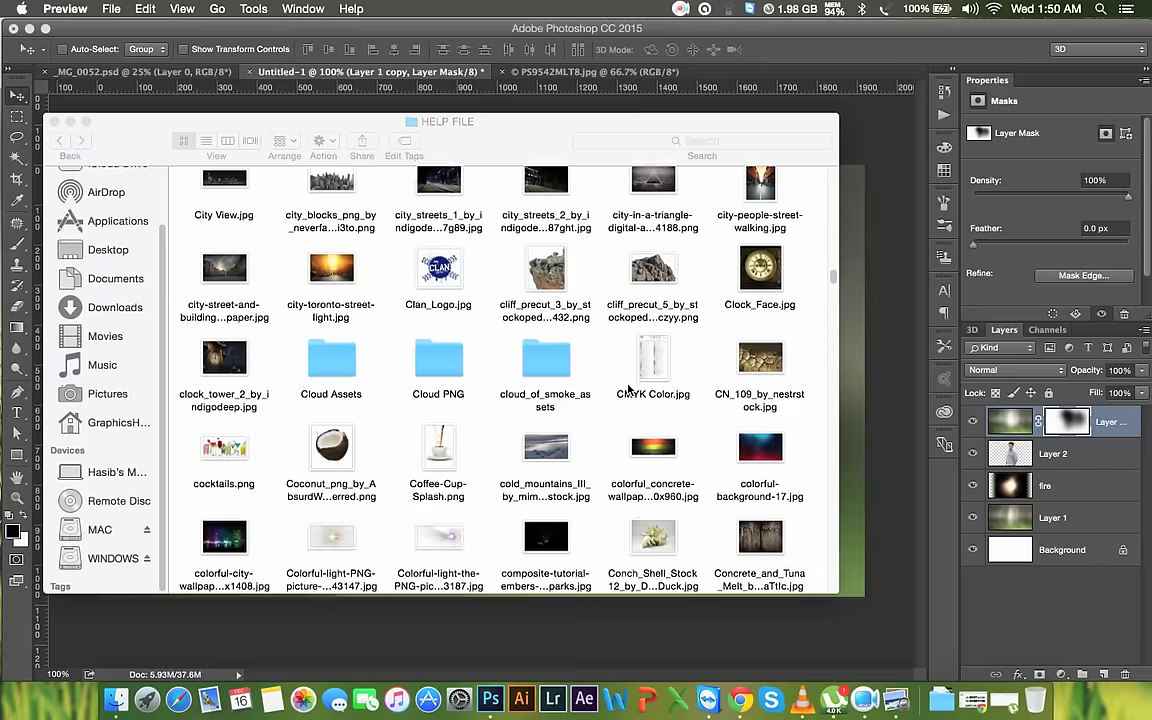
{"action": "scroll", "coordinate": [628, 388], "scroll_direction": "down", "scroll_amount": 2}
{"action": "scroll", "coordinate": [628, 388], "scroll_direction": "down", "scroll_amount": 3}
{"action": "scroll", "coordinate": [628, 388], "scroll_direction": "down", "scroll_amount": 2}
{"action": "scroll", "coordinate": [628, 388], "scroll_direction": "down", "scroll_amount": 2}
{"action": "scroll", "coordinate": [628, 388], "scroll_direction": "down", "scroll_amount": 5}
{"action": "scroll", "coordinate": [628, 388], "scroll_direction": "down", "scroll_amount": 2}
{"action": "scroll", "coordinate": [628, 388], "scroll_direction": "down", "scroll_amount": 1}
{"action": "scroll", "coordinate": [628, 388], "scroll_direction": "down", "scroll_amount": 2}
{"action": "scroll", "coordinate": [628, 388], "scroll_direction": "down", "scroll_amount": 5}
{"action": "scroll", "coordinate": [628, 388], "scroll_direction": "down", "scroll_amount": 2}
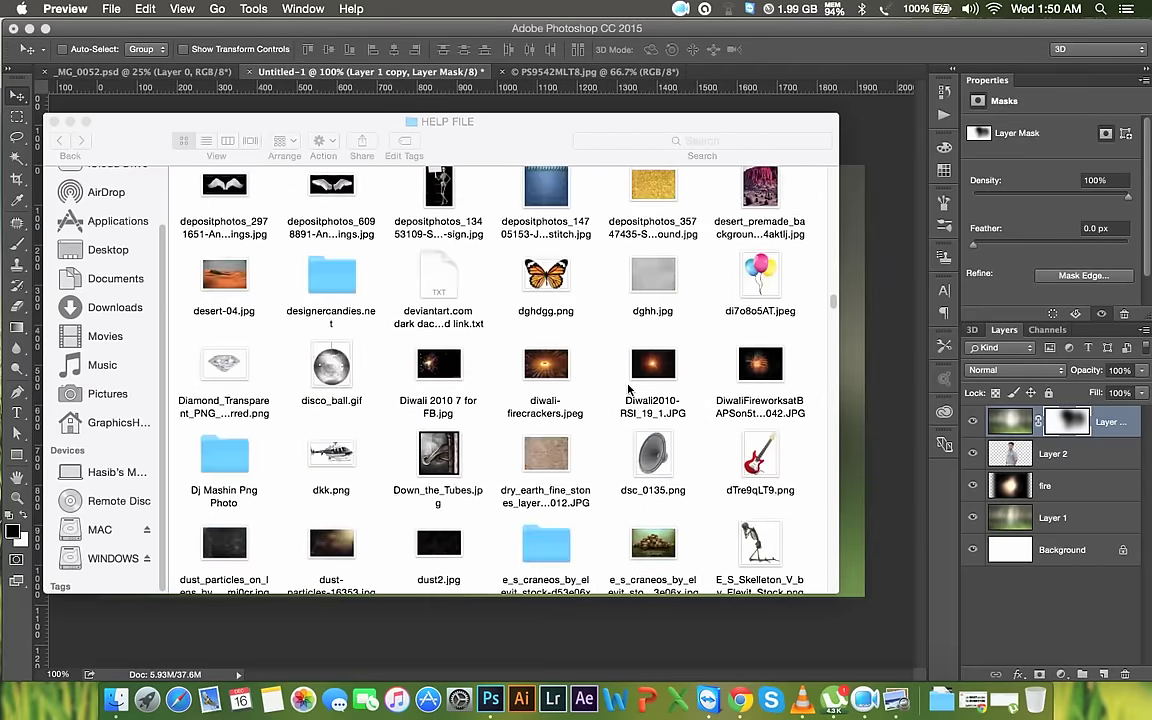
{"action": "scroll", "coordinate": [628, 388], "scroll_direction": "down", "scroll_amount": 2}
{"action": "scroll", "coordinate": [628, 388], "scroll_direction": "down", "scroll_amount": 5}
{"action": "scroll", "coordinate": [628, 390], "scroll_direction": "down", "scroll_amount": 2}
{"action": "scroll", "coordinate": [628, 390], "scroll_direction": "down", "scroll_amount": 5}
{"action": "scroll", "coordinate": [630, 390], "scroll_direction": "down", "scroll_amount": 1}
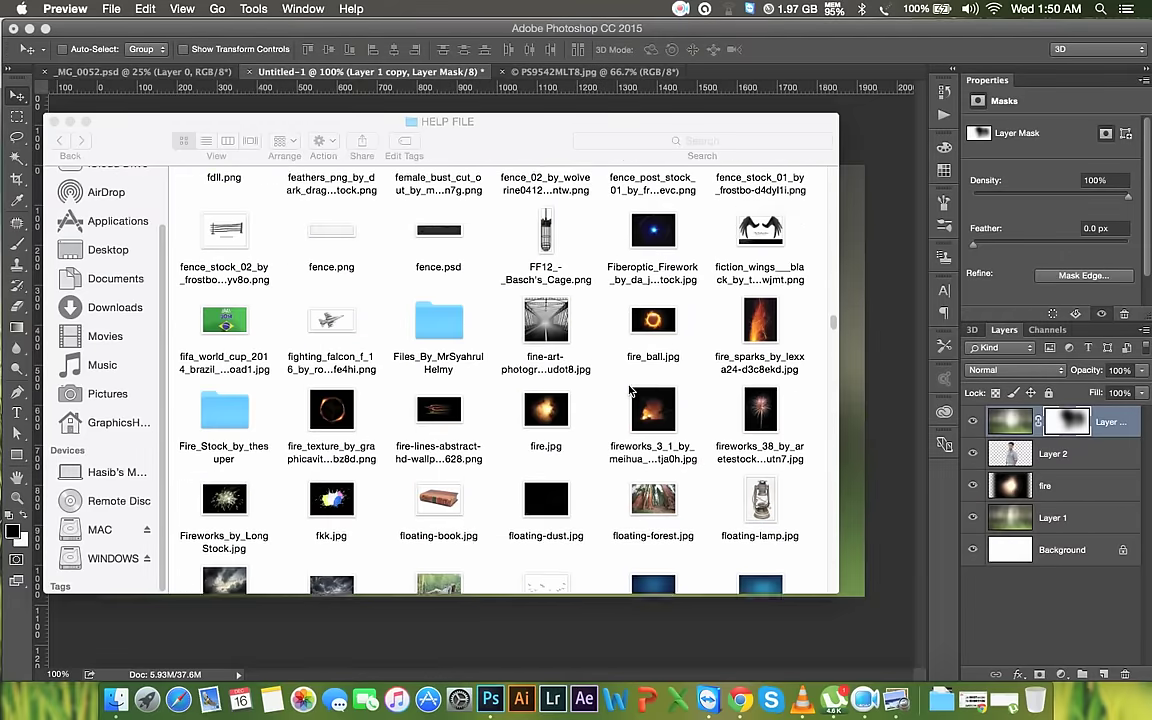
{"action": "scroll", "coordinate": [630, 390], "scroll_direction": "down", "scroll_amount": 2}
{"action": "scroll", "coordinate": [600, 391], "scroll_direction": "down", "scroll_amount": 3}
{"action": "scroll", "coordinate": [551, 393], "scroll_direction": "down", "scroll_amount": 2}
{"action": "scroll", "coordinate": [551, 393], "scroll_direction": "down", "scroll_amount": 2}
{"action": "scroll", "coordinate": [551, 393], "scroll_direction": "down", "scroll_amount": 1}
{"action": "scroll", "coordinate": [551, 393], "scroll_direction": "down", "scroll_amount": 2}
{"action": "scroll", "coordinate": [455, 397], "scroll_direction": "down", "scroll_amount": 4}
{"action": "scroll", "coordinate": [455, 397], "scroll_direction": "down", "scroll_amount": 5}
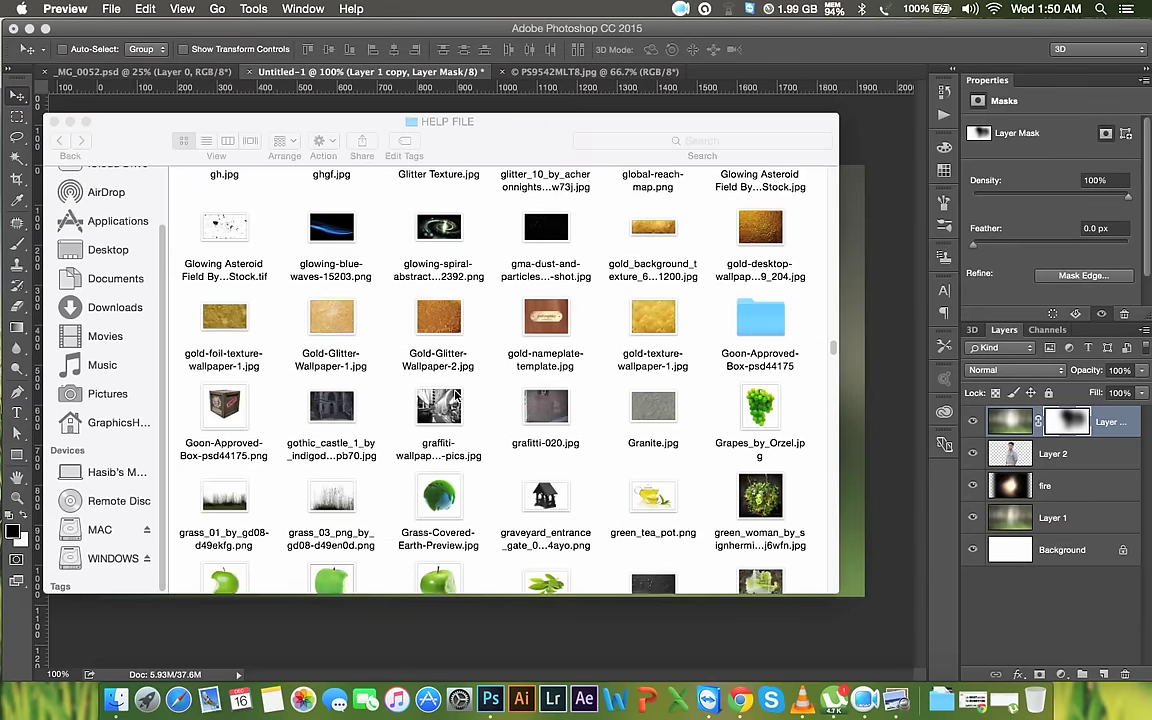
{"action": "scroll", "coordinate": [520, 320], "scroll_direction": "up", "scroll_amount": 1}
{"action": "scroll", "coordinate": [557, 283], "scroll_direction": "up", "scroll_amount": 2}
Place glitter_10 into the document, rotated about -21°
{"action": "mouse_move", "coordinate": [549, 232]}
{"action": "left_mouse_down"}
{"action": "mouse_move", "coordinate": [430, 82]}
{"action": "mouse_move", "coordinate": [490, 410]}
{"action": "left_mouse_up"}
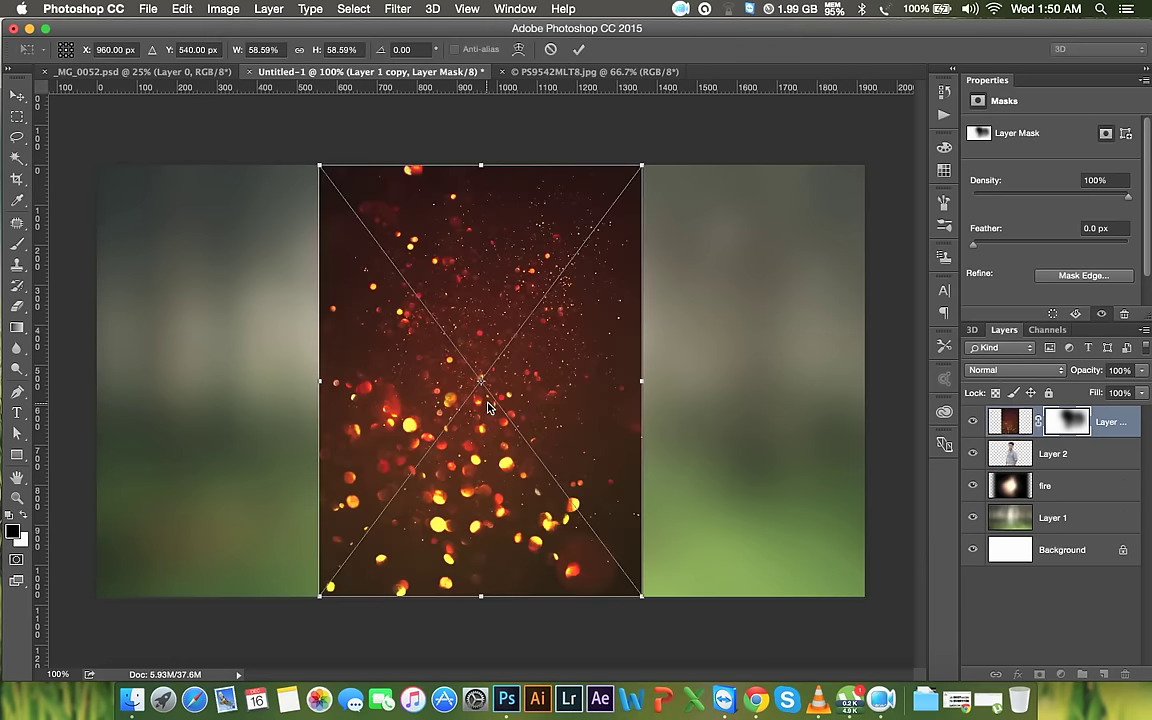
{"action": "mouse_move", "coordinate": [720, 478]}
{"action": "left_mouse_down"}
{"action": "mouse_move", "coordinate": [733, 403]}
{"action": "mouse_move", "coordinate": [723, 513]}
{"action": "mouse_move", "coordinate": [735, 532]}
{"action": "mouse_move", "coordinate": [804, 560]}
{"action": "mouse_move", "coordinate": [787, 569]}
{"action": "left_mouse_up"}
{"action": "key", "text": "Return"}
Blend the glitter layer in Screen mode and shift it down and to the right
{"action": "left_click", "coordinate": [1013, 370]}
{"action": "left_click", "coordinate": [1015, 402]}
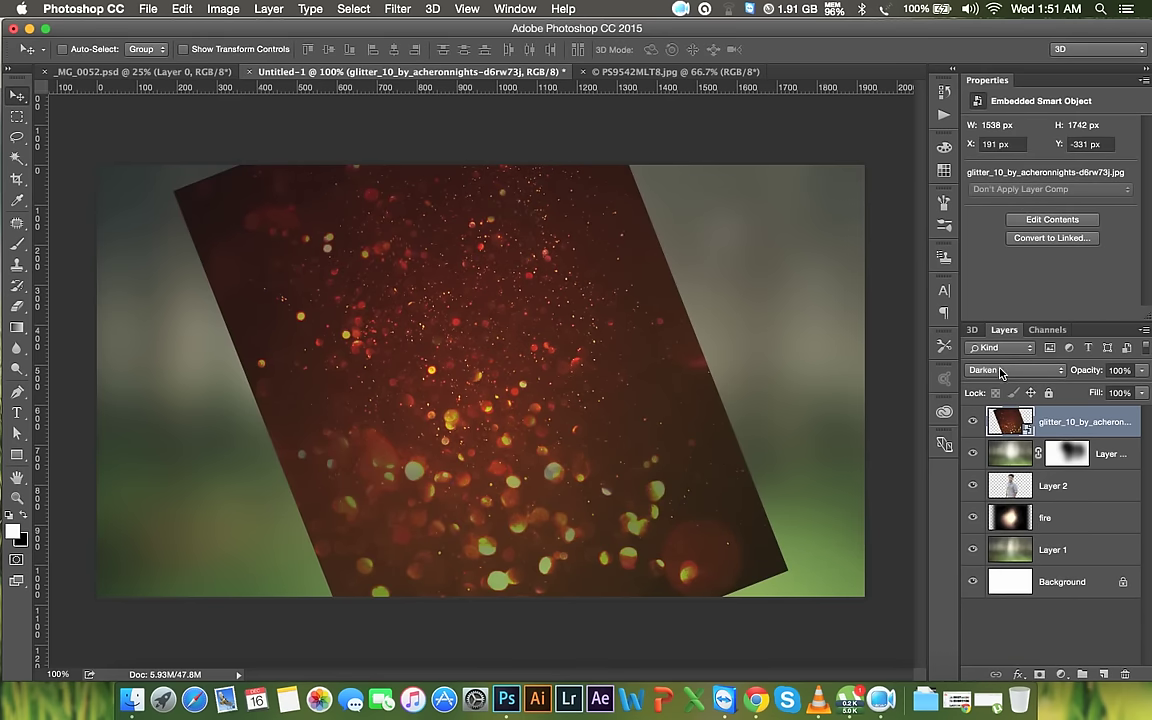
{"action": "left_click", "coordinate": [1001, 372]}
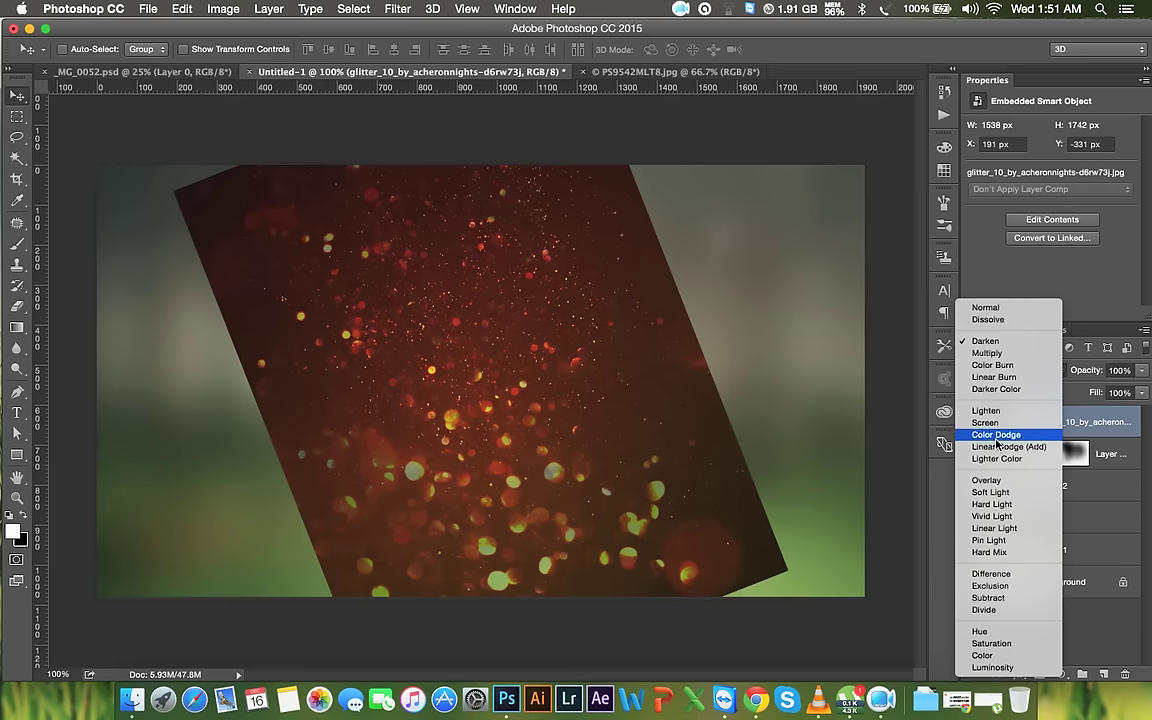
{"action": "left_click", "coordinate": [988, 422]}
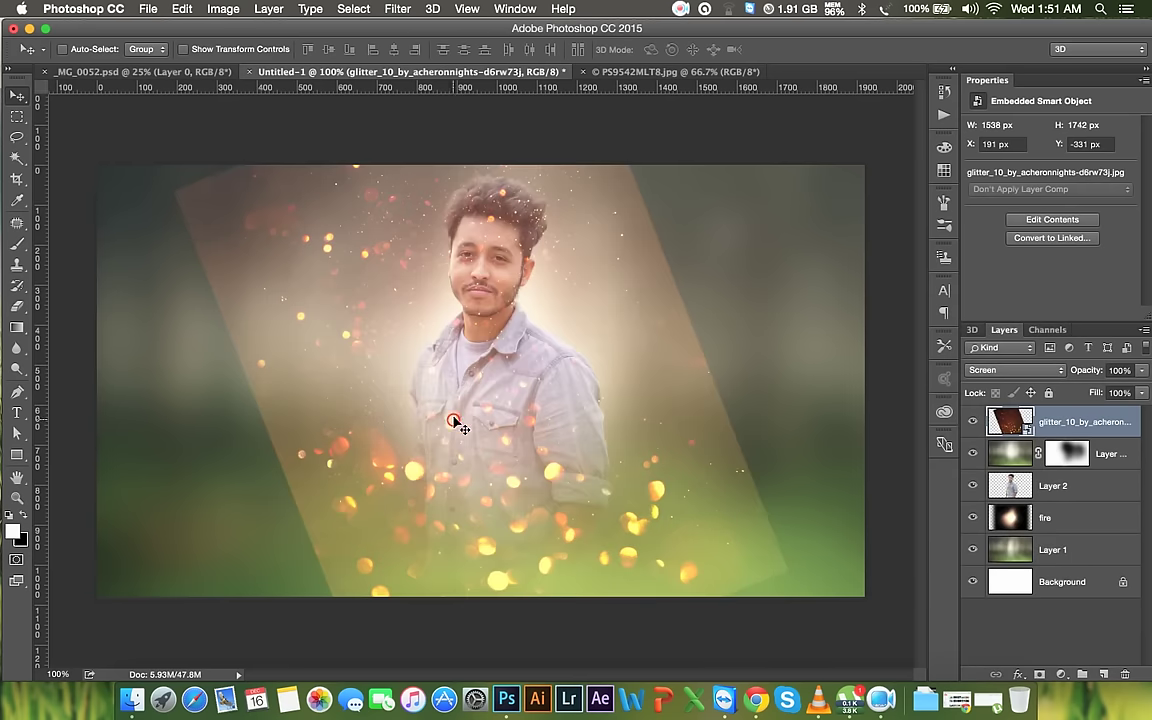
{"action": "left_click_drag", "start_coordinate": [454, 421], "coordinate": [476, 445]}
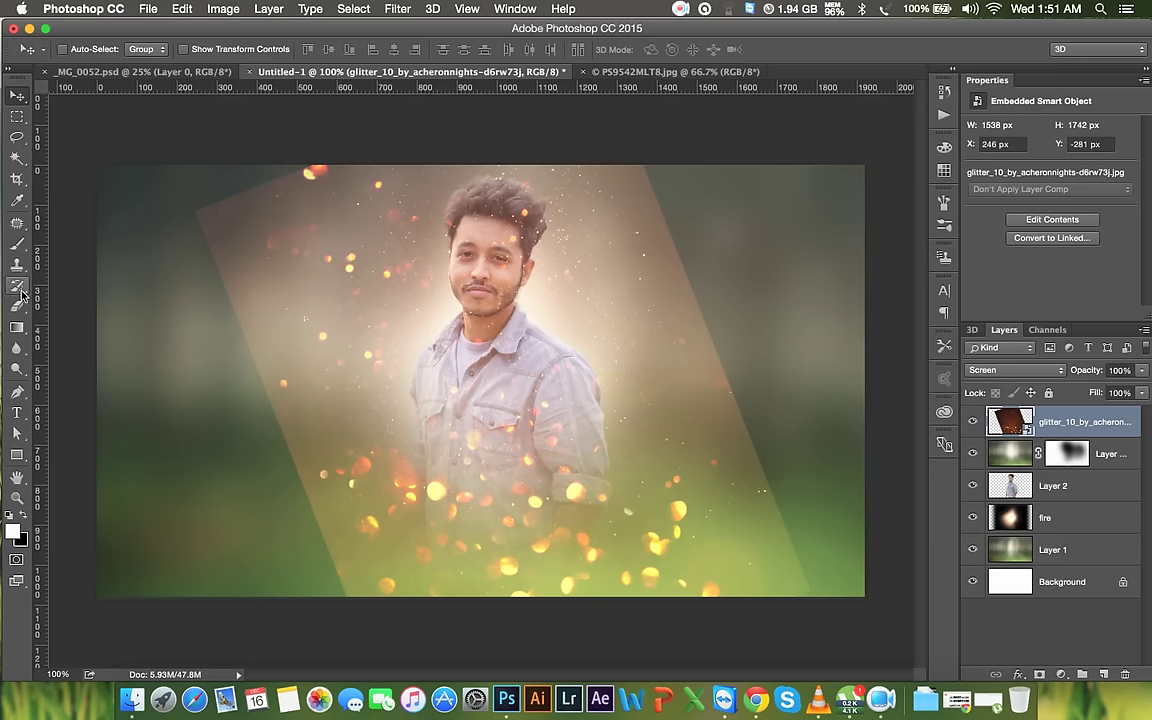
Mask the glitter layer at 100% brush opacity, hiding its hard edges and the sparks over the face
{"action": "left_click", "coordinate": [1039, 674]}
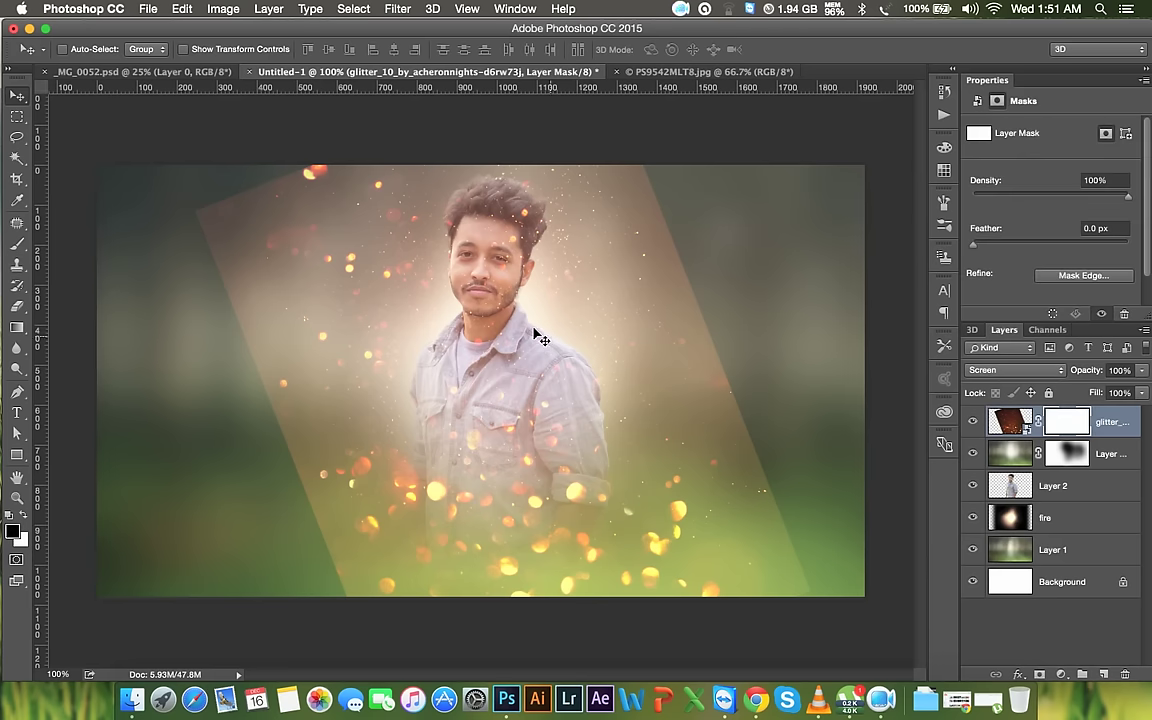
{"action": "left_click", "coordinate": [17, 244]}
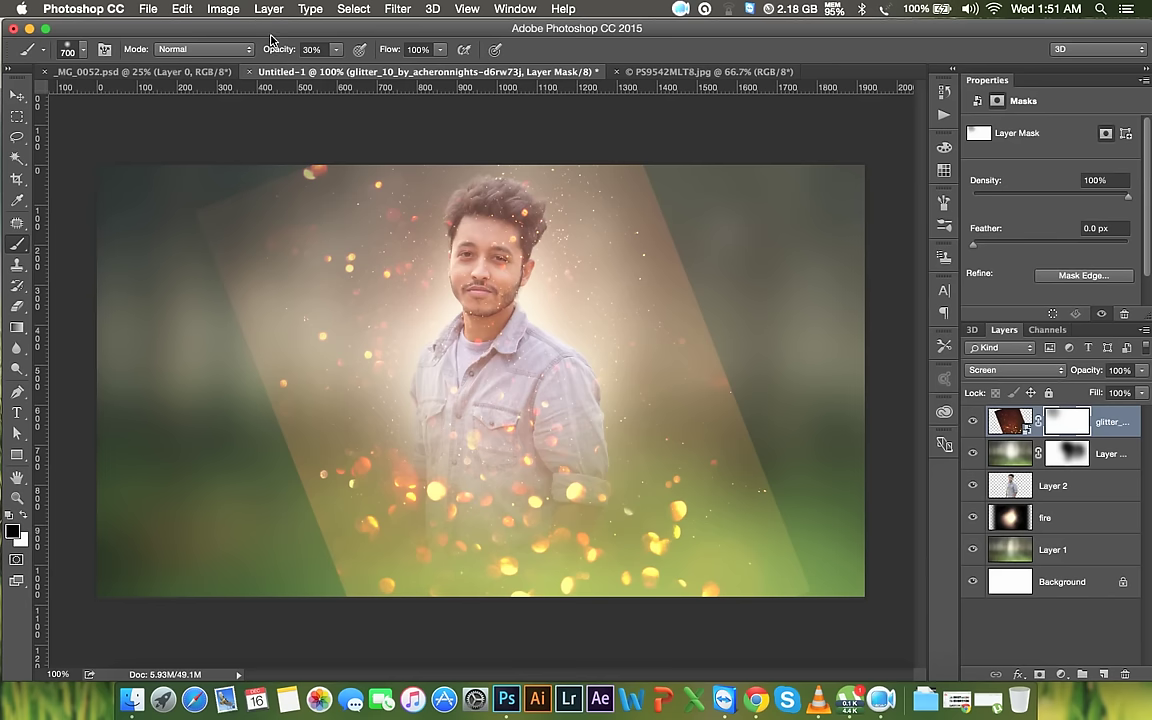
{"action": "left_click_drag", "start_coordinate": [280, 52], "coordinate": [390, 50]}
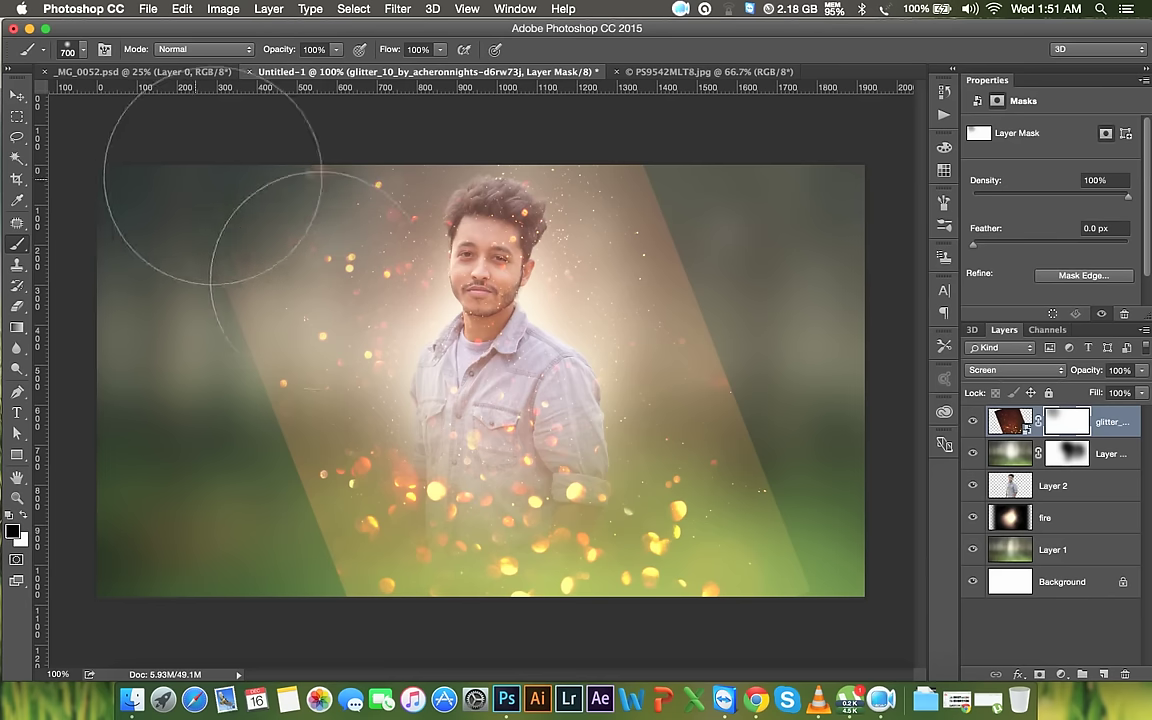
{"action": "left_click_drag", "start_coordinate": [320, 525], "coordinate": [150, 330]}
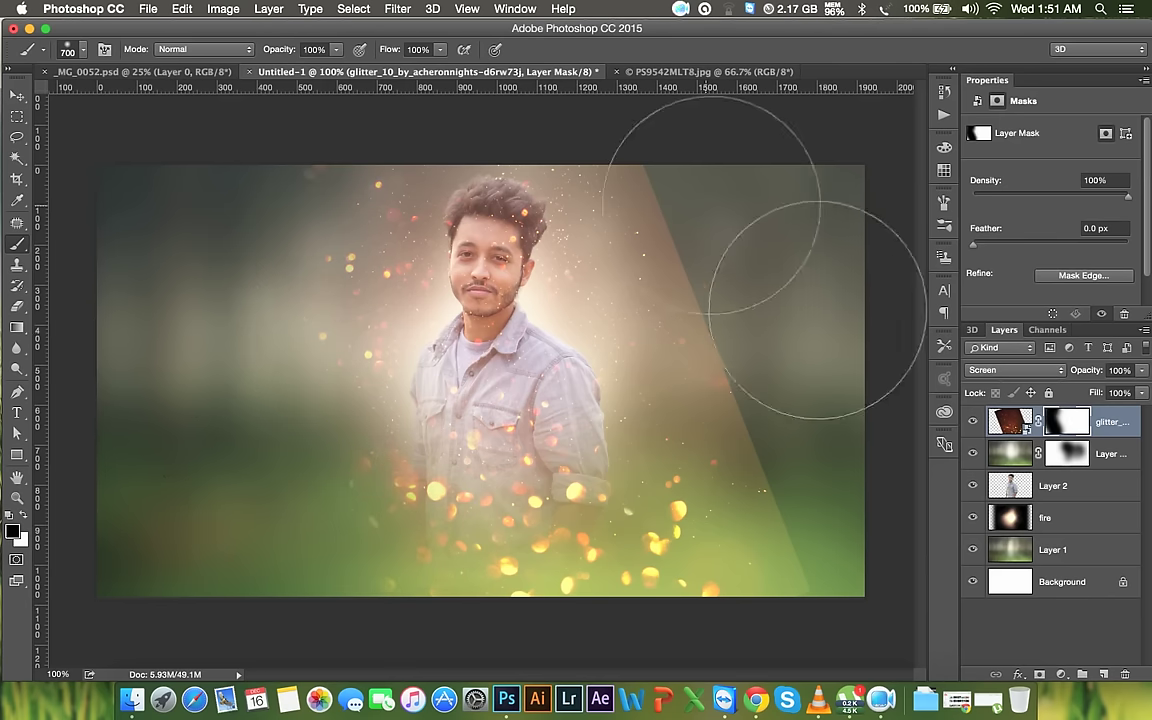
{"action": "left_click_drag", "start_coordinate": [720, 170], "coordinate": [797, 630]}
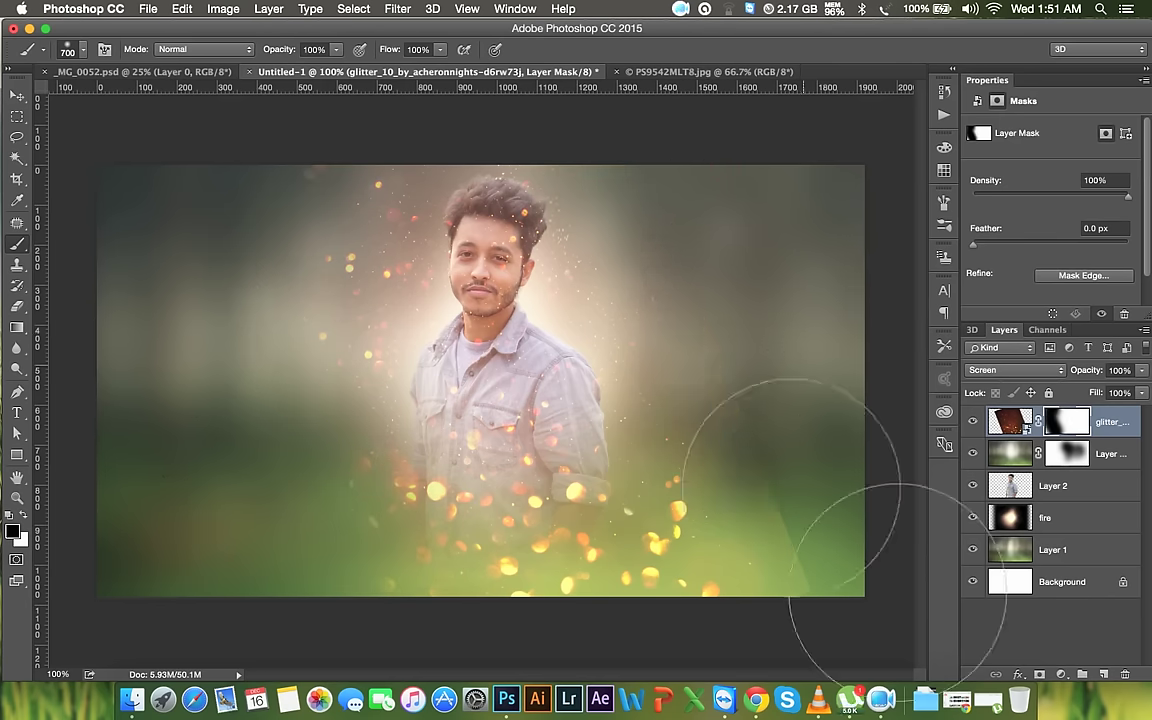
{"action": "left_click_drag", "start_coordinate": [578, 231], "coordinate": [560, 315]}
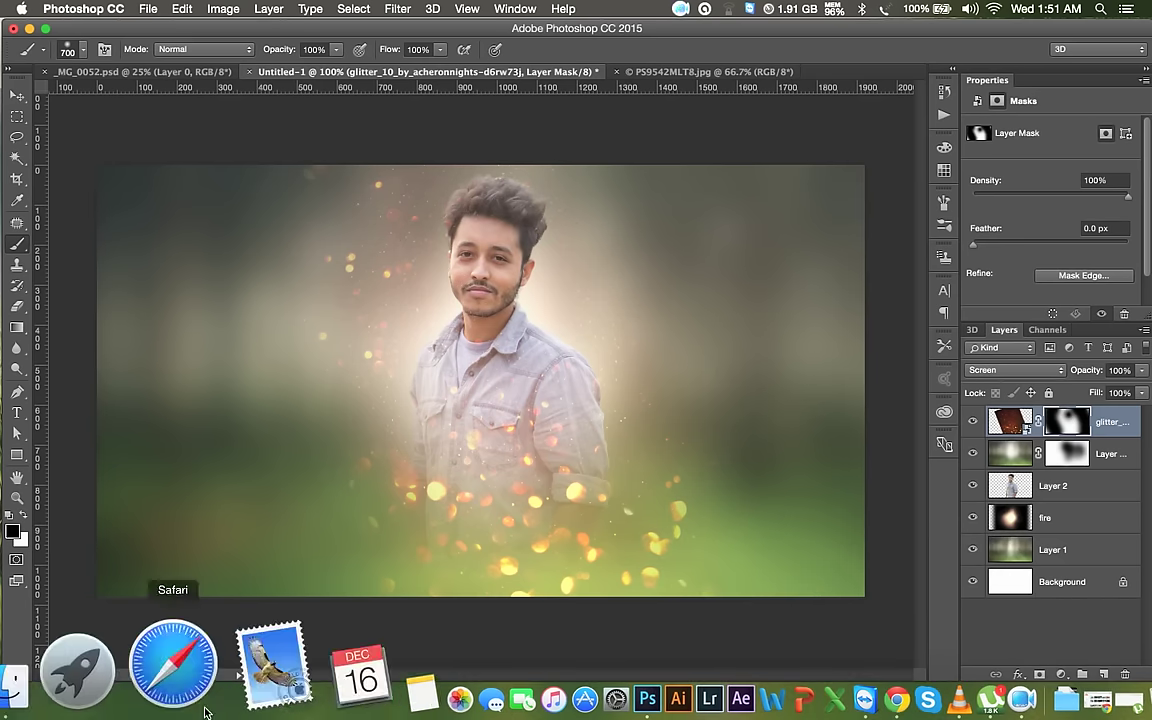
{"action": "left_click", "coordinate": [145, 705]}
Scroll HELP FILE down to IMG_1917.JPG and drag it onto the Photoshop document
{"action": "scroll", "coordinate": [493, 421], "scroll_direction": "down", "scroll_amount": 3}
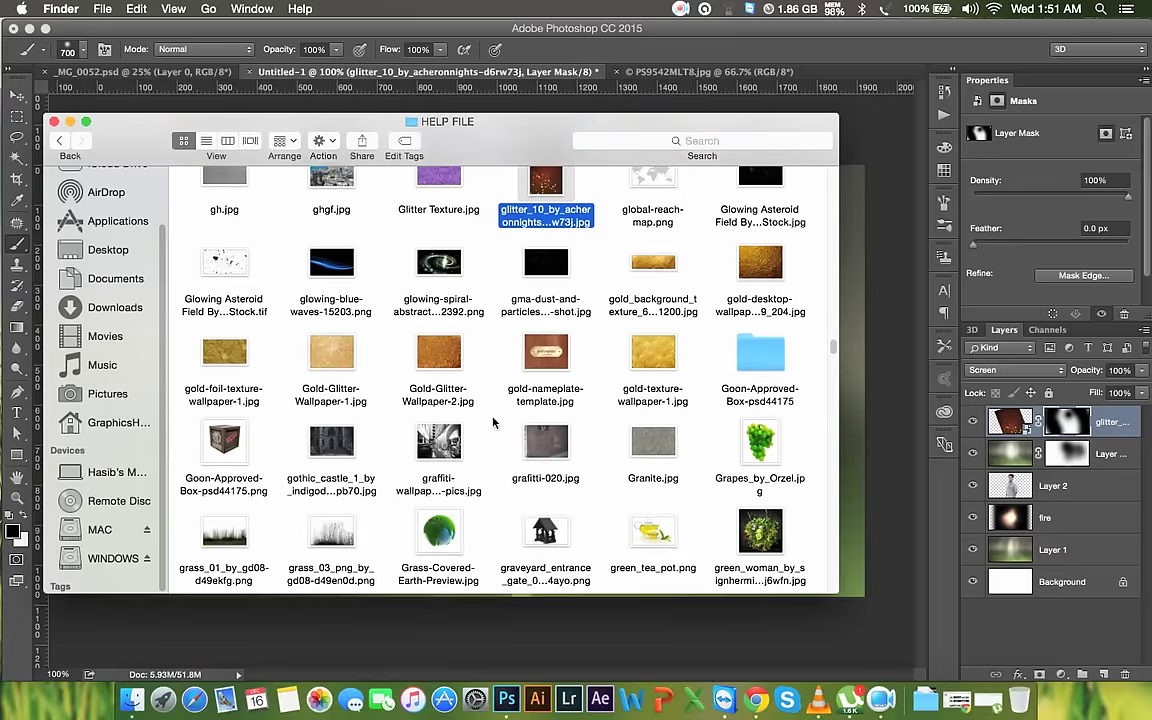
{"action": "scroll", "coordinate": [493, 421], "scroll_direction": "down", "scroll_amount": 2}
{"action": "scroll", "coordinate": [492, 418], "scroll_direction": "down", "scroll_amount": 3}
{"action": "scroll", "coordinate": [490, 415], "scroll_direction": "down", "scroll_amount": 3}
{"action": "scroll", "coordinate": [490, 415], "scroll_direction": "down", "scroll_amount": 3}
{"action": "scroll", "coordinate": [490, 415], "scroll_direction": "down", "scroll_amount": 3}
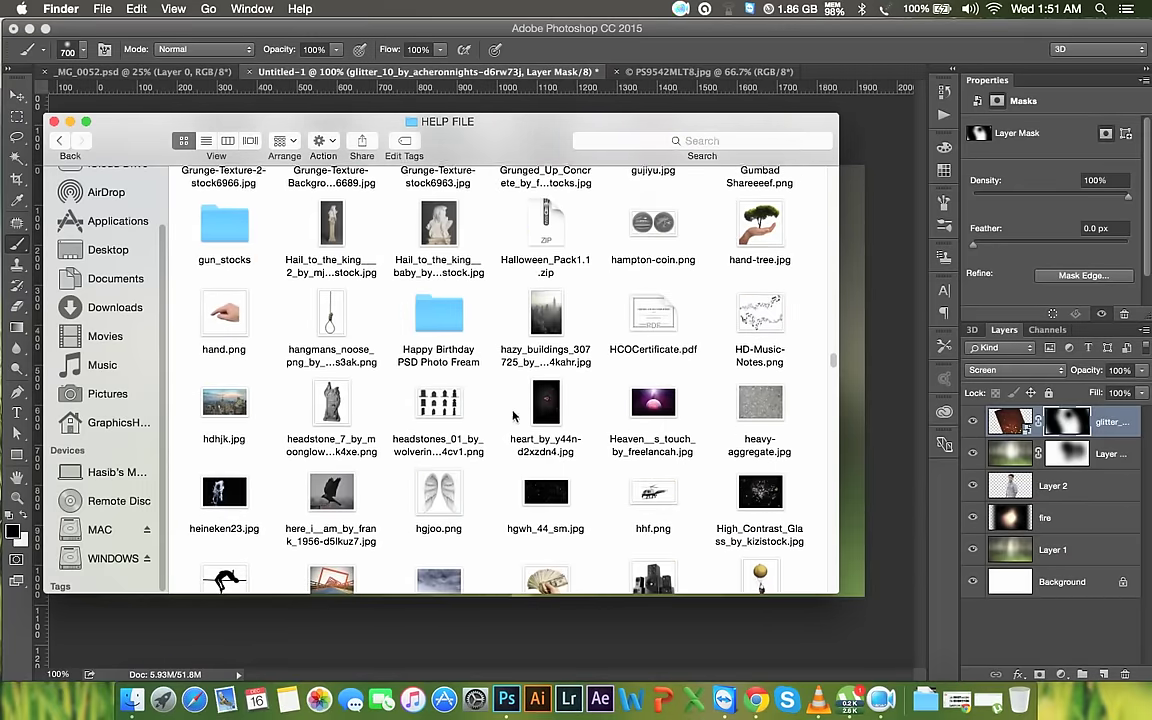
{"action": "scroll", "coordinate": [513, 415], "scroll_direction": "down", "scroll_amount": 2}
{"action": "scroll", "coordinate": [525, 416], "scroll_direction": "down", "scroll_amount": 2}
{"action": "scroll", "coordinate": [537, 416], "scroll_direction": "down", "scroll_amount": 2}
{"action": "scroll", "coordinate": [530, 405], "scroll_direction": "down", "scroll_amount": 2}
{"action": "scroll", "coordinate": [515, 385], "scroll_direction": "down", "scroll_amount": 2}
{"action": "scroll", "coordinate": [505, 365], "scroll_direction": "down", "scroll_amount": 5}
{"action": "scroll", "coordinate": [499, 356], "scroll_direction": "down", "scroll_amount": 1}
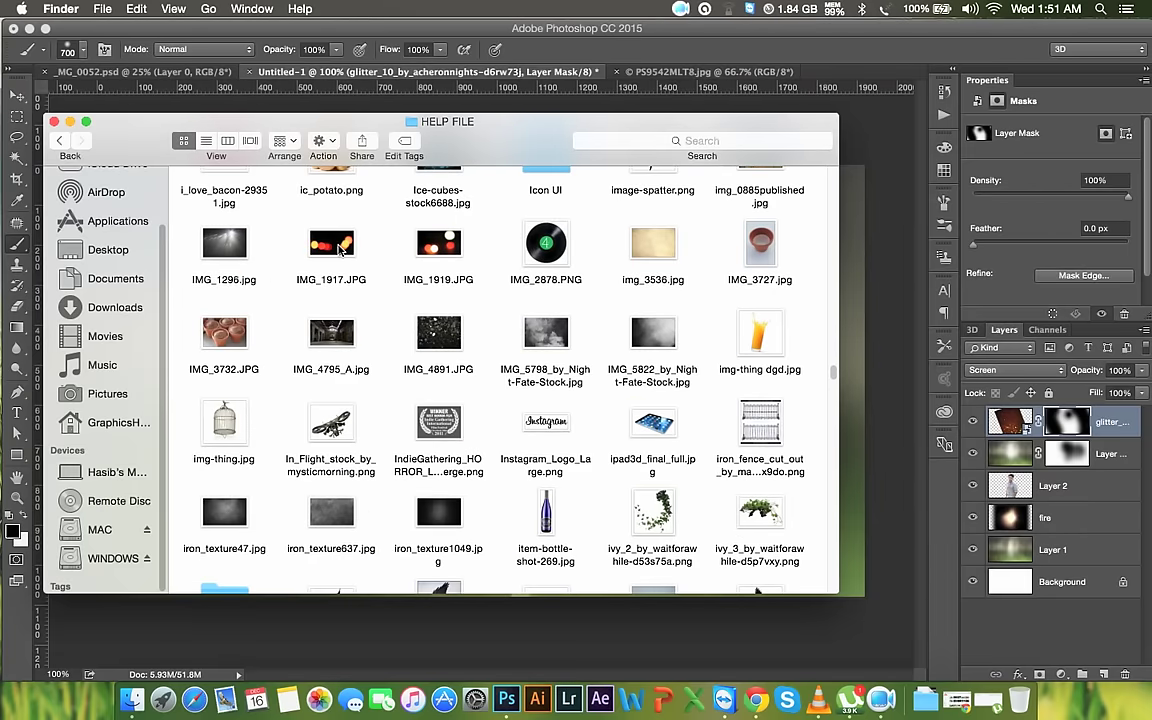
{"action": "mouse_move", "coordinate": [338, 249]}
{"action": "left_mouse_down"}
{"action": "mouse_move", "coordinate": [654, 34]}
{"action": "mouse_move", "coordinate": [479, 451]}
{"action": "left_mouse_up"}
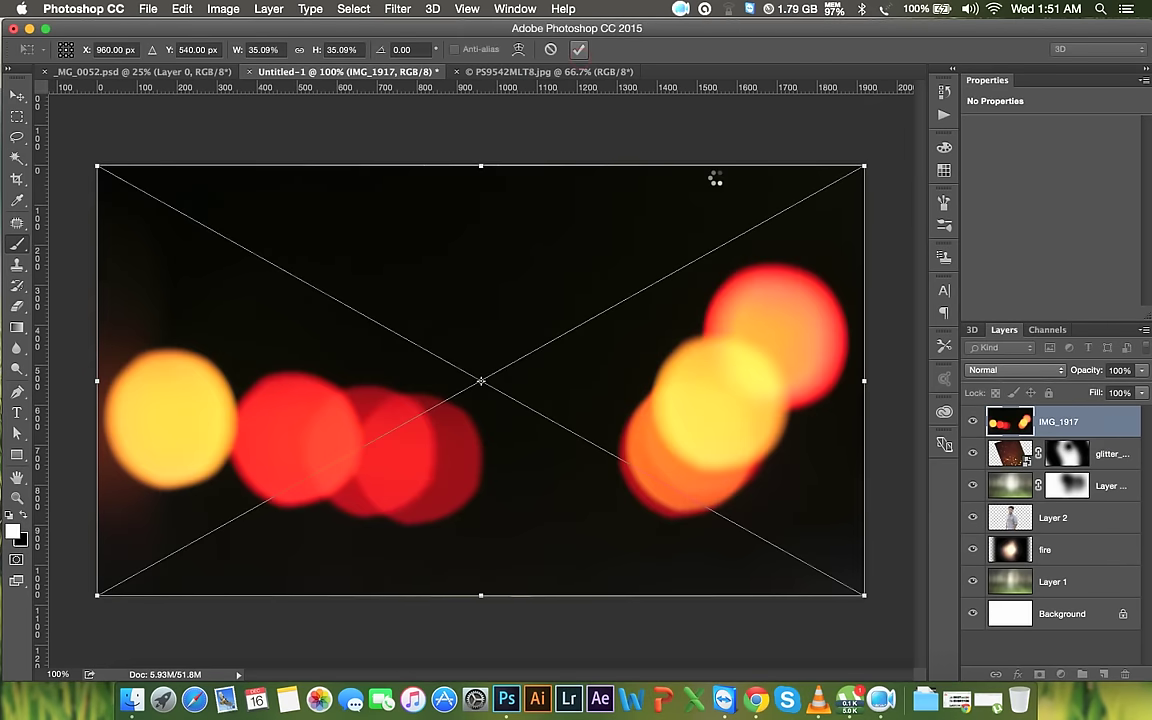
Commit the IMG_1917 bokeh layer, blend it in Screen mode and move it lower
{"action": "key", "text": "Return"}
{"action": "left_click", "coordinate": [1015, 370]}
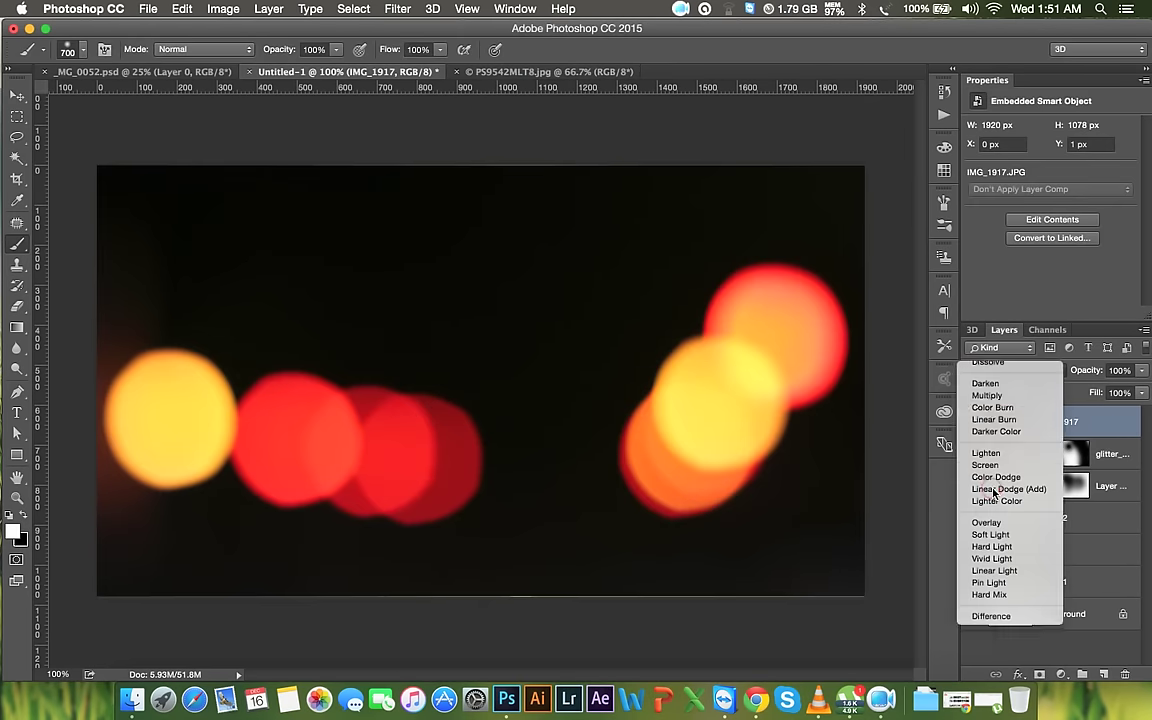
{"action": "left_click", "coordinate": [985, 486]}
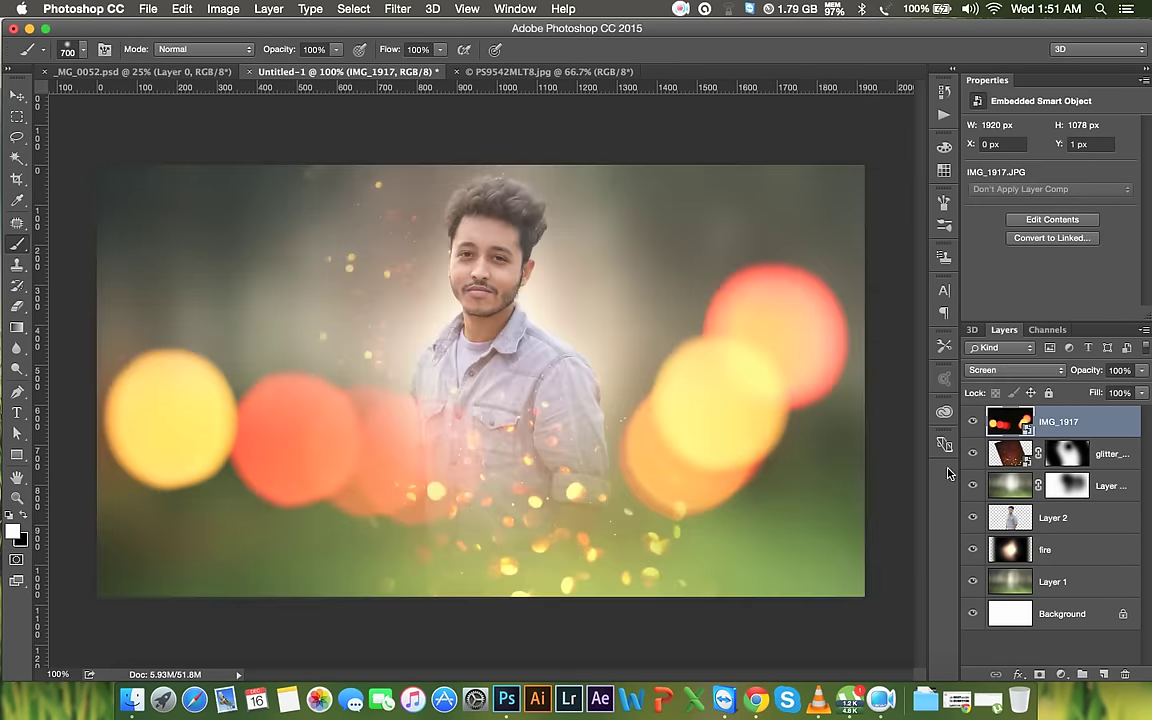
{"action": "left_click", "coordinate": [19, 94]}
{"action": "left_click_drag", "start_coordinate": [684, 423], "coordinate": [684, 442]}
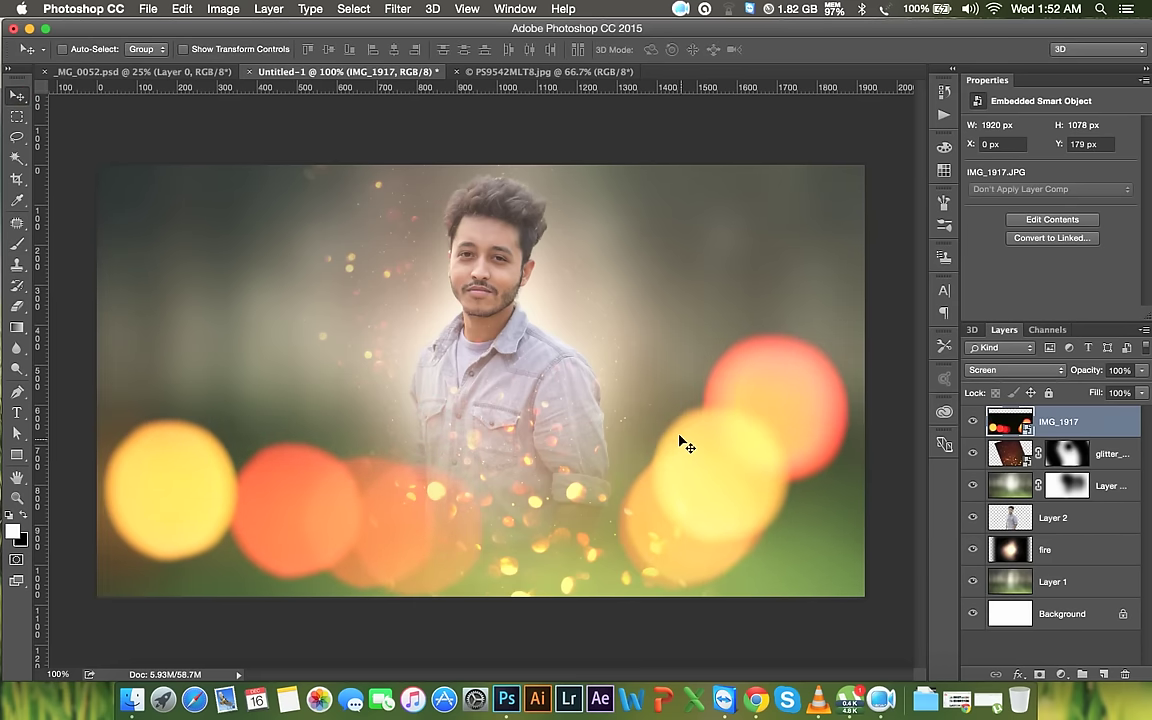
Enlarge the bokeh layer to 2181 × 1225 px and nudge it further down
{"action": "key", "text": "ctrl+t"}
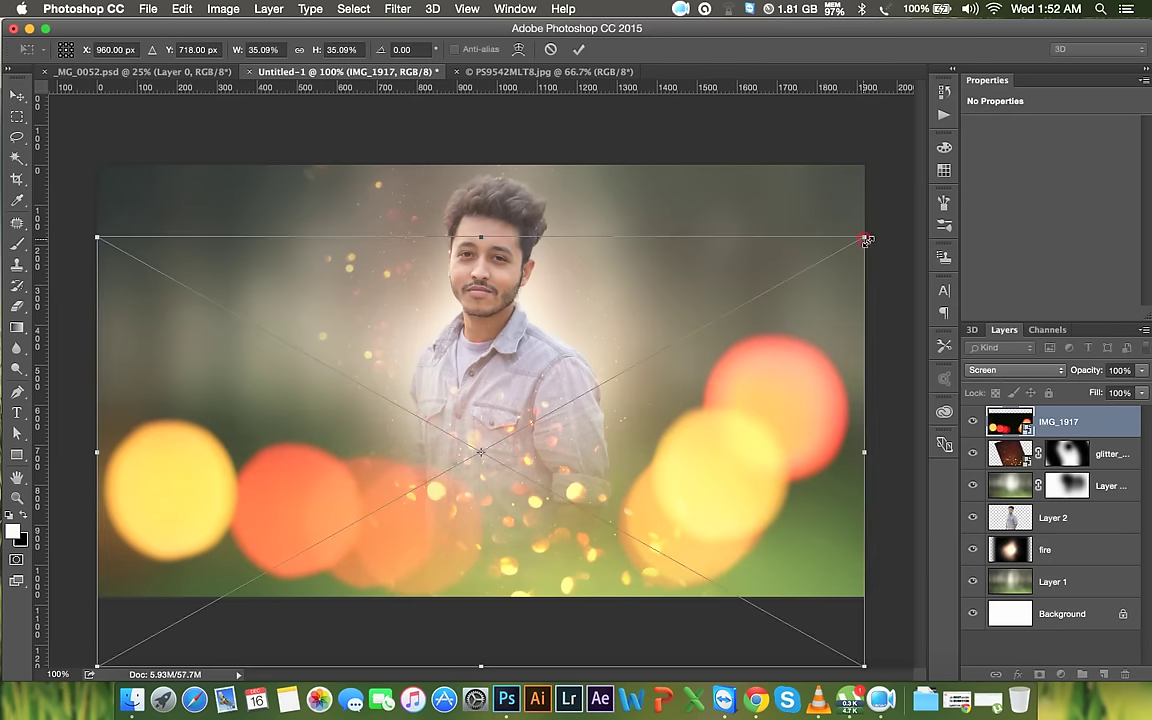
{"action": "left_click_drag", "start_coordinate": [868, 241], "coordinate": [913, 208]}
{"action": "left_click_drag", "start_coordinate": [824, 338], "coordinate": [823, 358]}
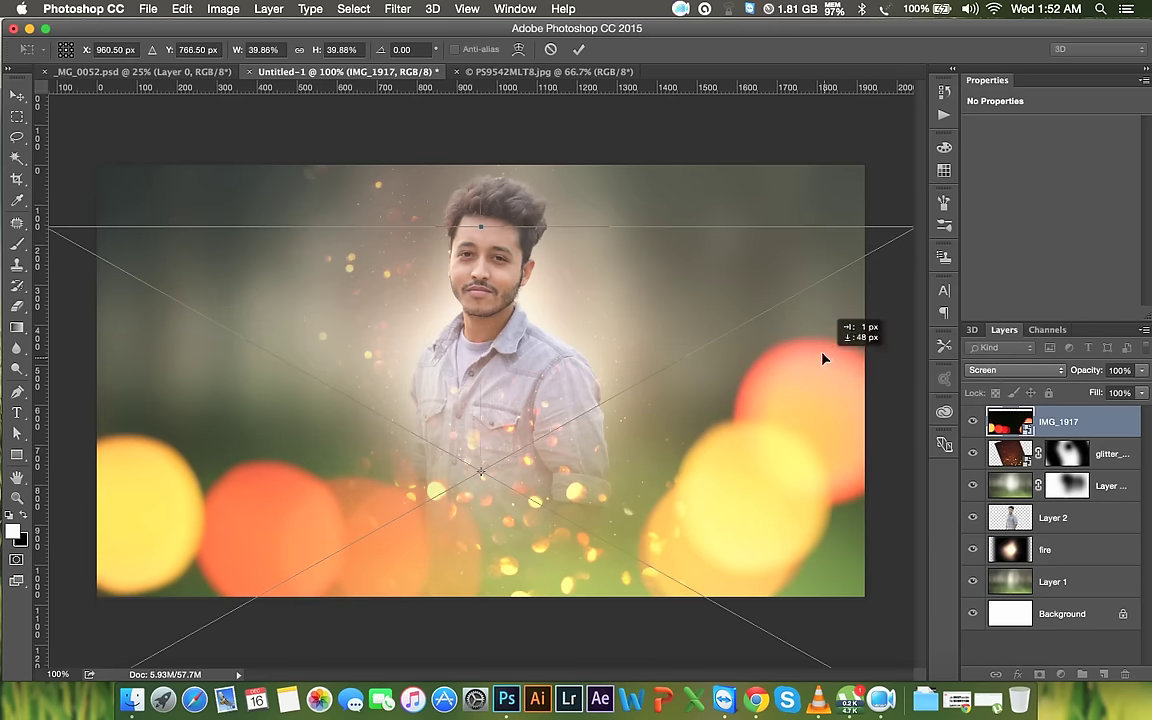
{"action": "key", "text": "Return"}
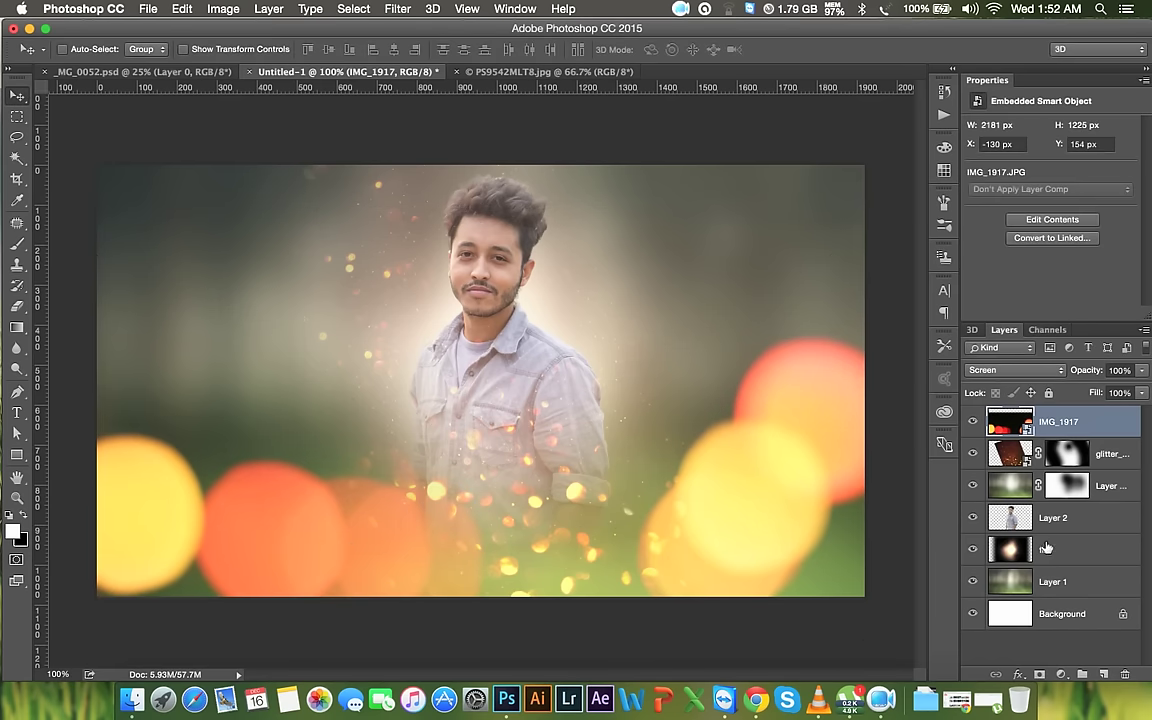
{"action": "left_click", "coordinate": [1108, 488]}
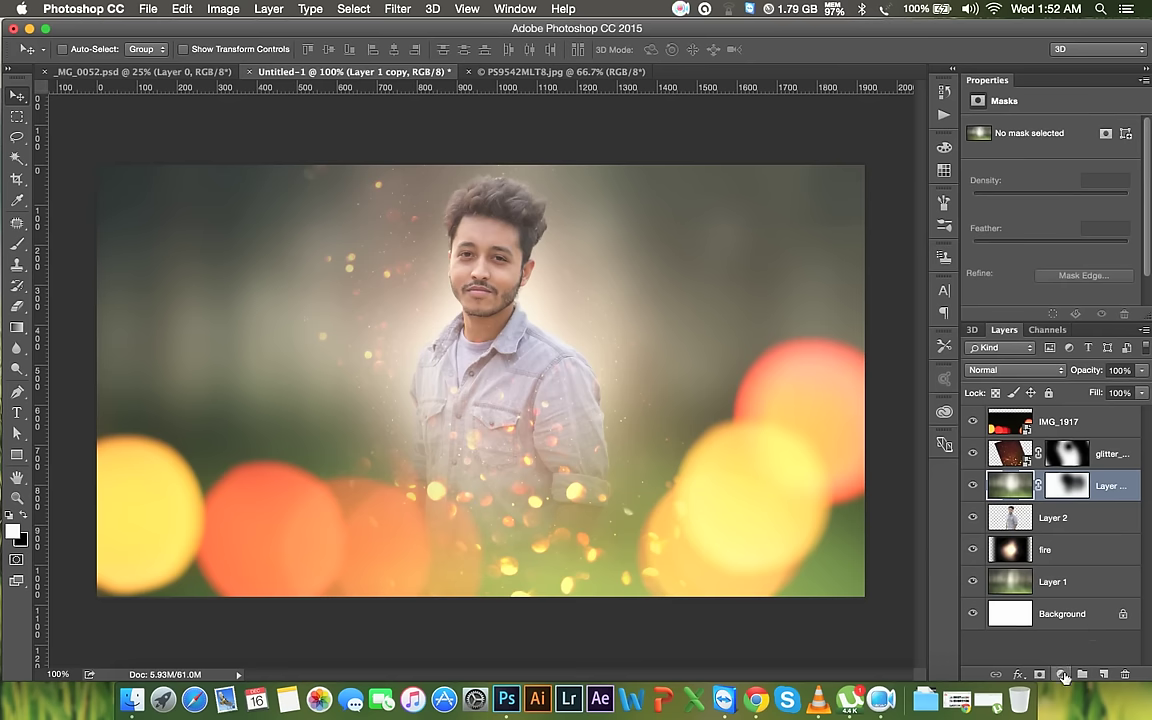
Add a Color Balance layer above Layer 1 with midtones Yellow/Blue -68 and Cyan/Red +33
{"action": "left_click", "coordinate": [1066, 586]}
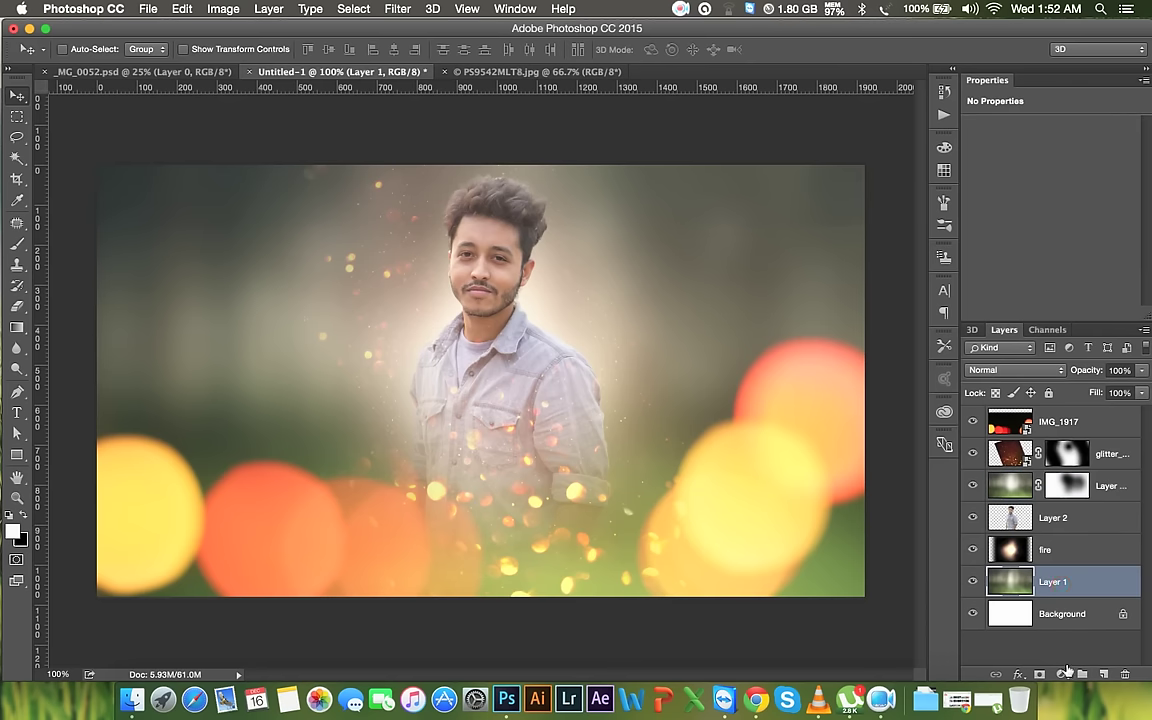
{"action": "left_click", "coordinate": [1061, 674]}
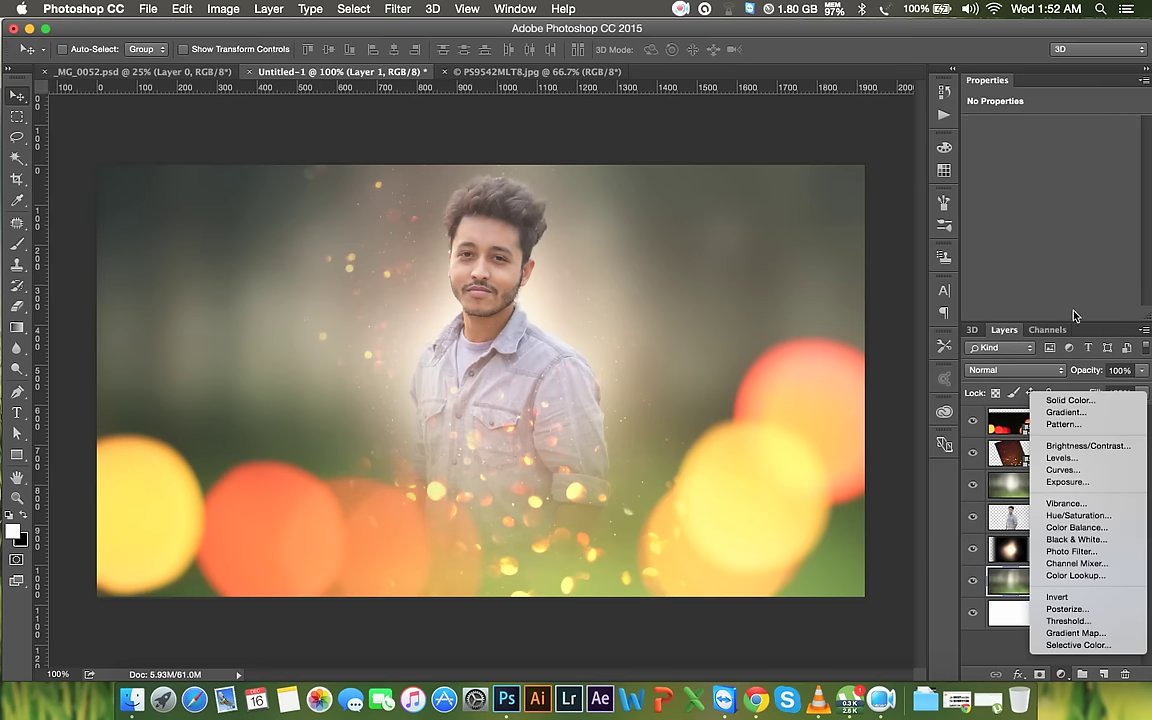
{"action": "left_click", "coordinate": [1070, 527]}
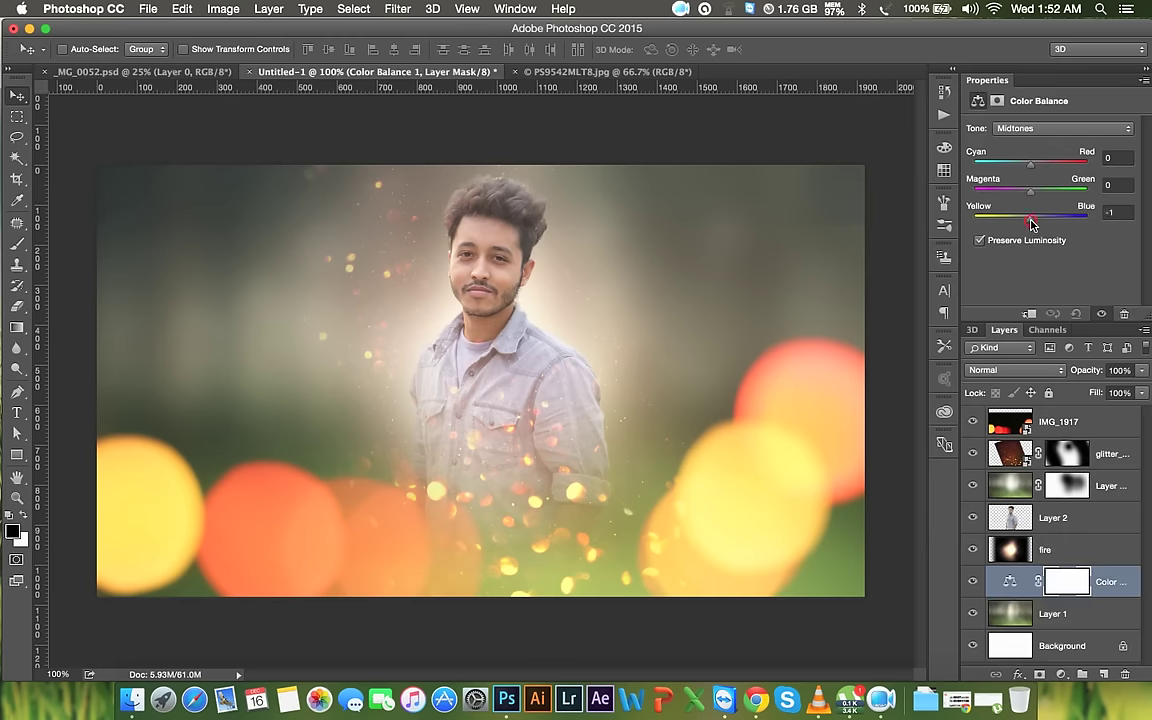
{"action": "left_click_drag", "start_coordinate": [1007, 222], "coordinate": [993, 221]}
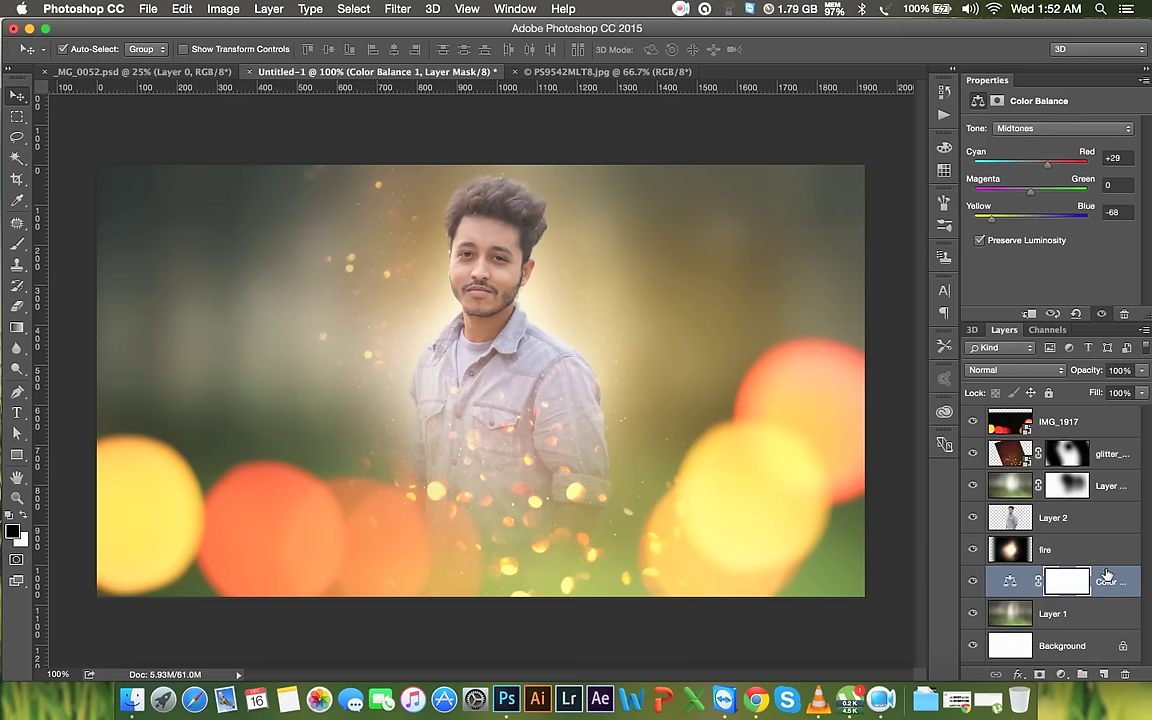
Duplicate Color Balance above Layer 1 copy, warm the copy, then set the original to -35 Magenta, -100 Yellow
{"action": "key", "text": "ctrl+j"}
{"action": "left_click_drag", "start_coordinate": [1105, 557], "coordinate": [1097, 455]}
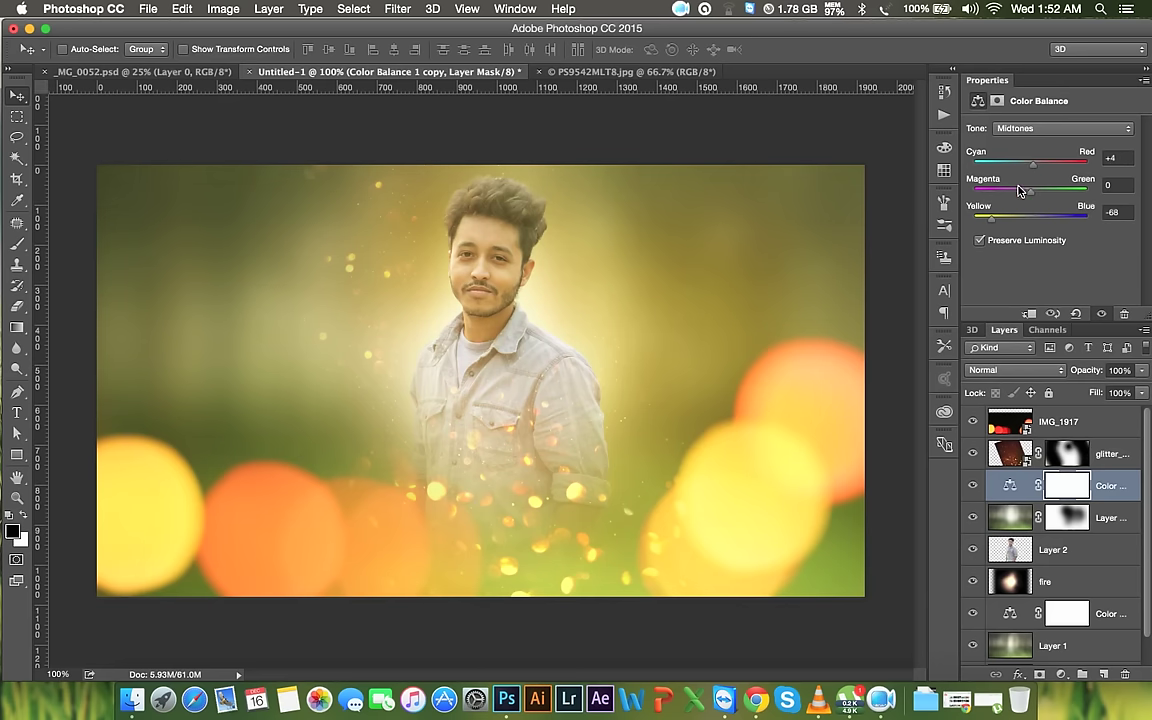
{"action": "left_click_drag", "start_coordinate": [1005, 226], "coordinate": [1010, 226]}
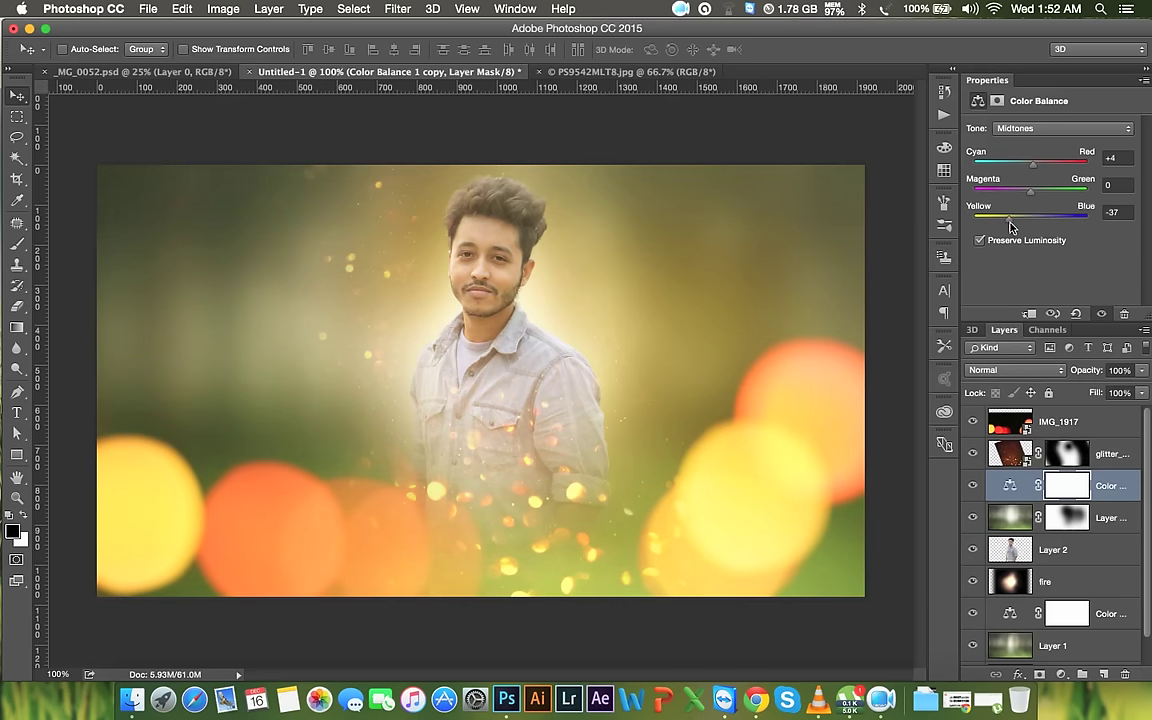
{"action": "left_click_drag", "start_coordinate": [1017, 194], "coordinate": [1015, 194]}
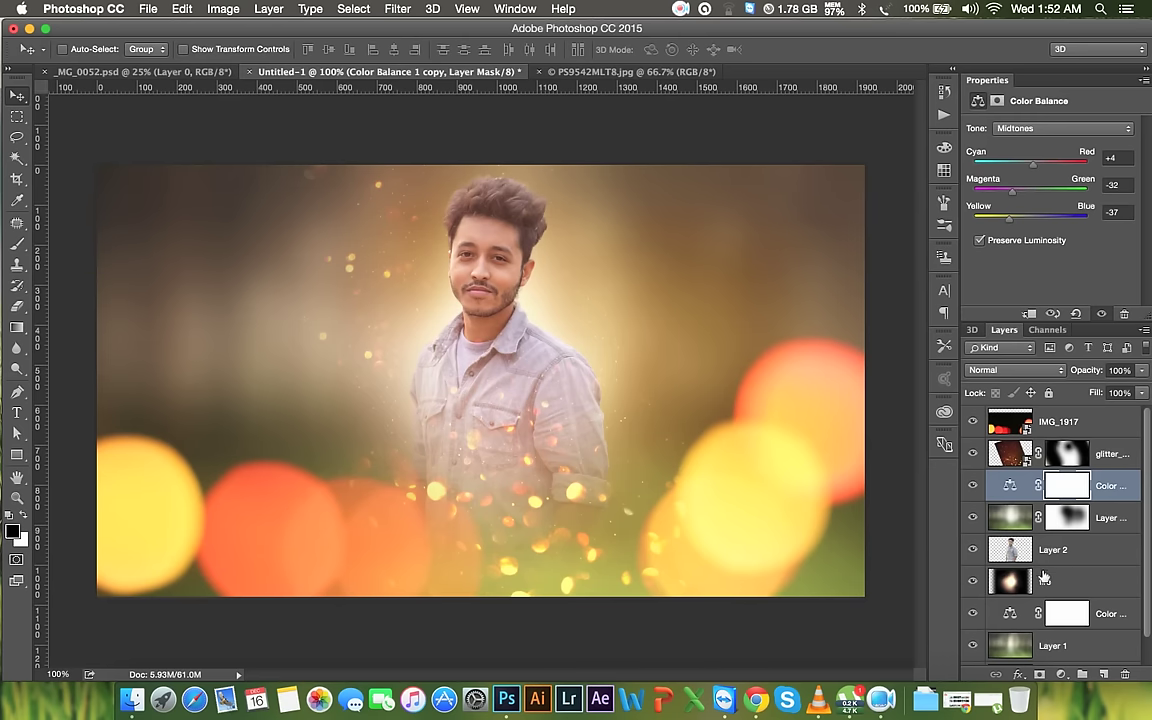
{"action": "left_click", "coordinate": [1032, 611]}
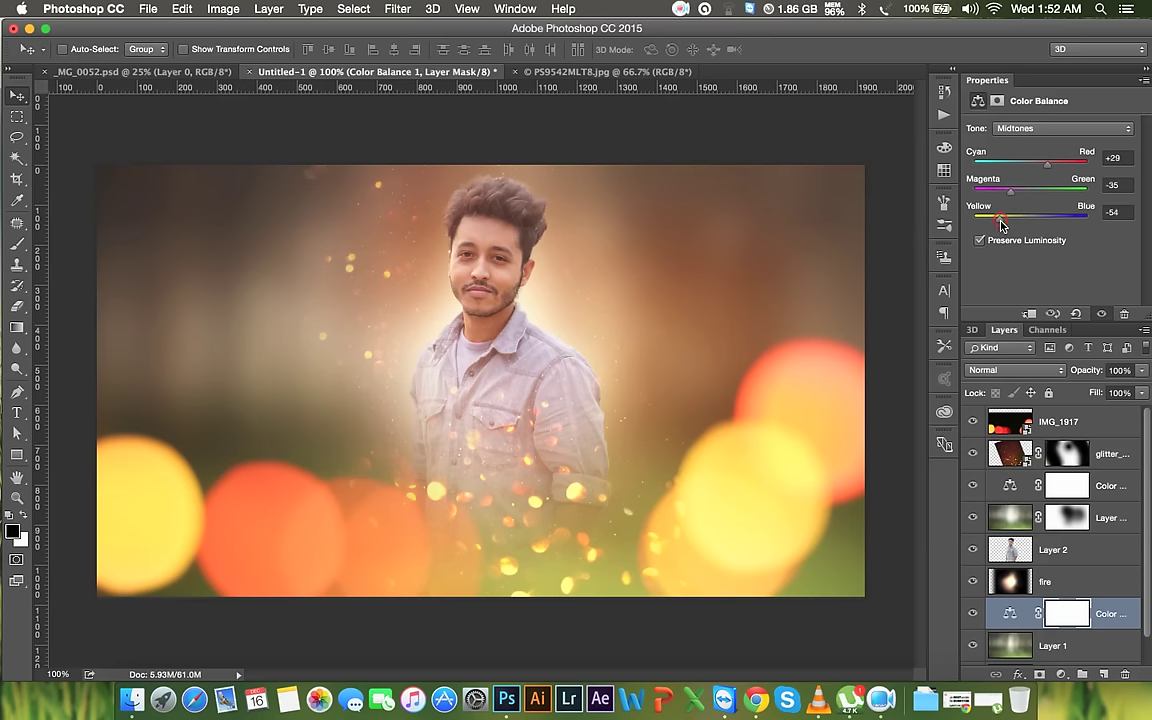
{"action": "left_click_drag", "start_coordinate": [1010, 222], "coordinate": [1017, 225]}
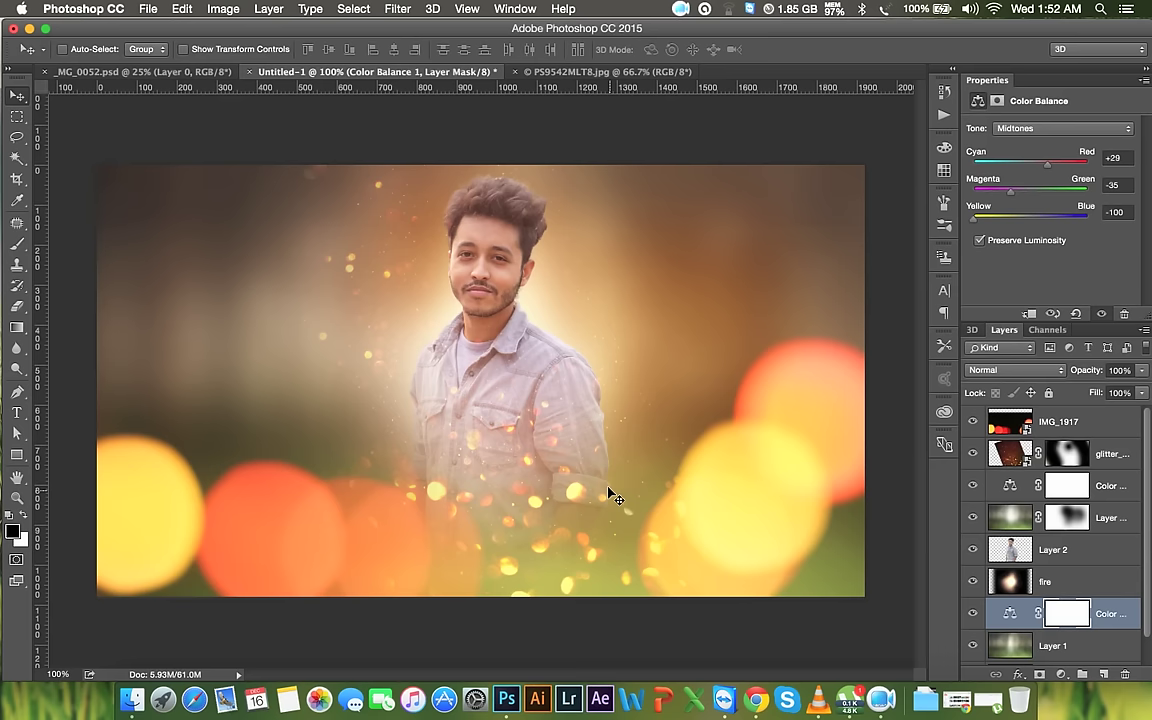
Place IMG_4891.JPG from the HELP FILE folder, enlarged to cover the canvas
{"action": "left_click", "coordinate": [1110, 518]}
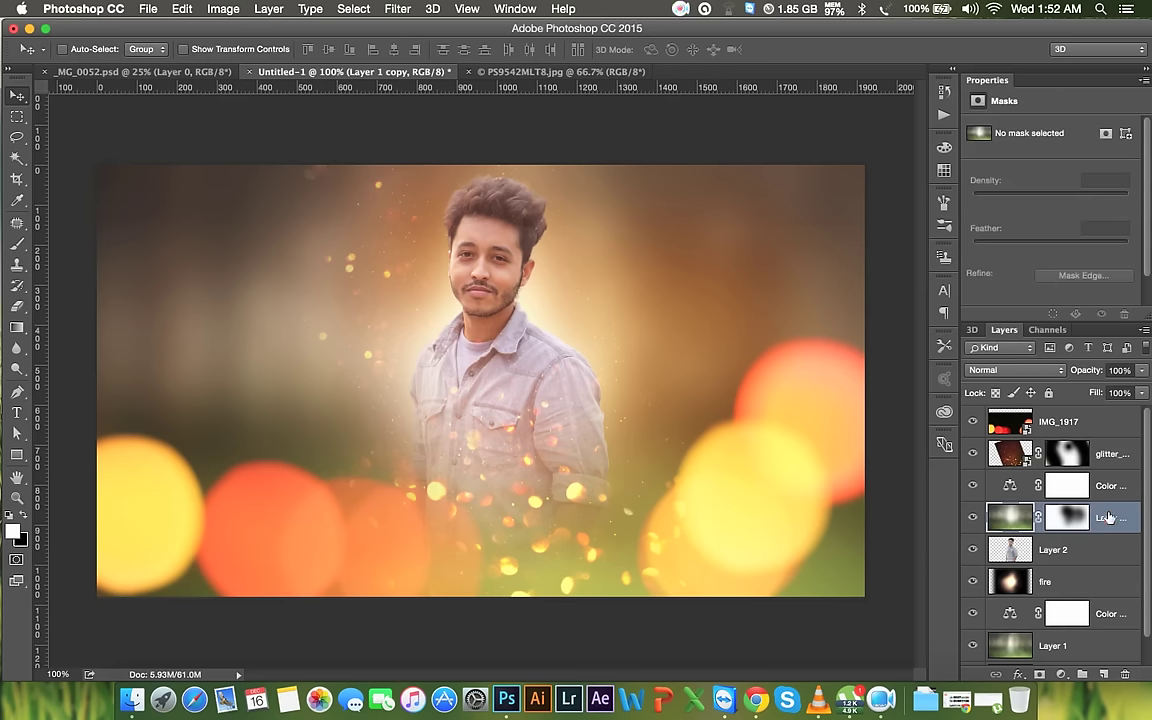
{"action": "left_click", "coordinate": [1070, 422]}
{"action": "left_click_drag", "start_coordinate": [818, 445], "coordinate": [802, 465]}
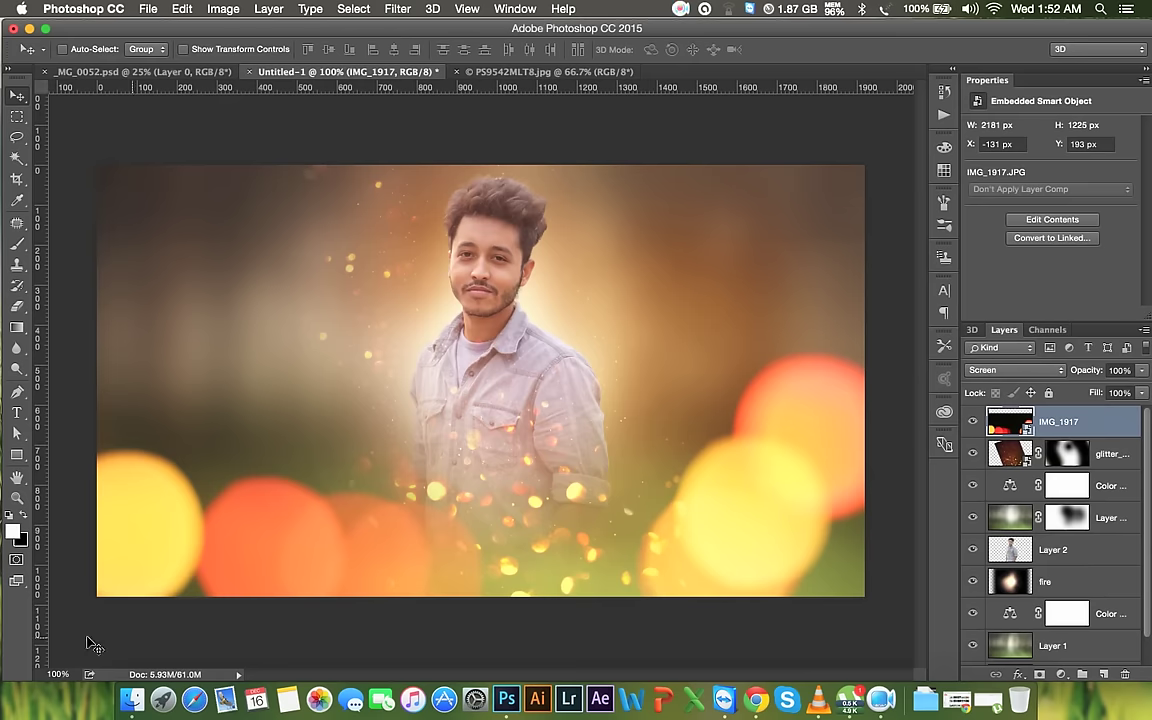
{"action": "left_click", "coordinate": [152, 662]}
{"action": "mouse_move", "coordinate": [451, 376]}
{"action": "left_mouse_down"}
{"action": "mouse_move", "coordinate": [409, 72]}
{"action": "mouse_move", "coordinate": [487, 264]}
{"action": "left_mouse_up"}
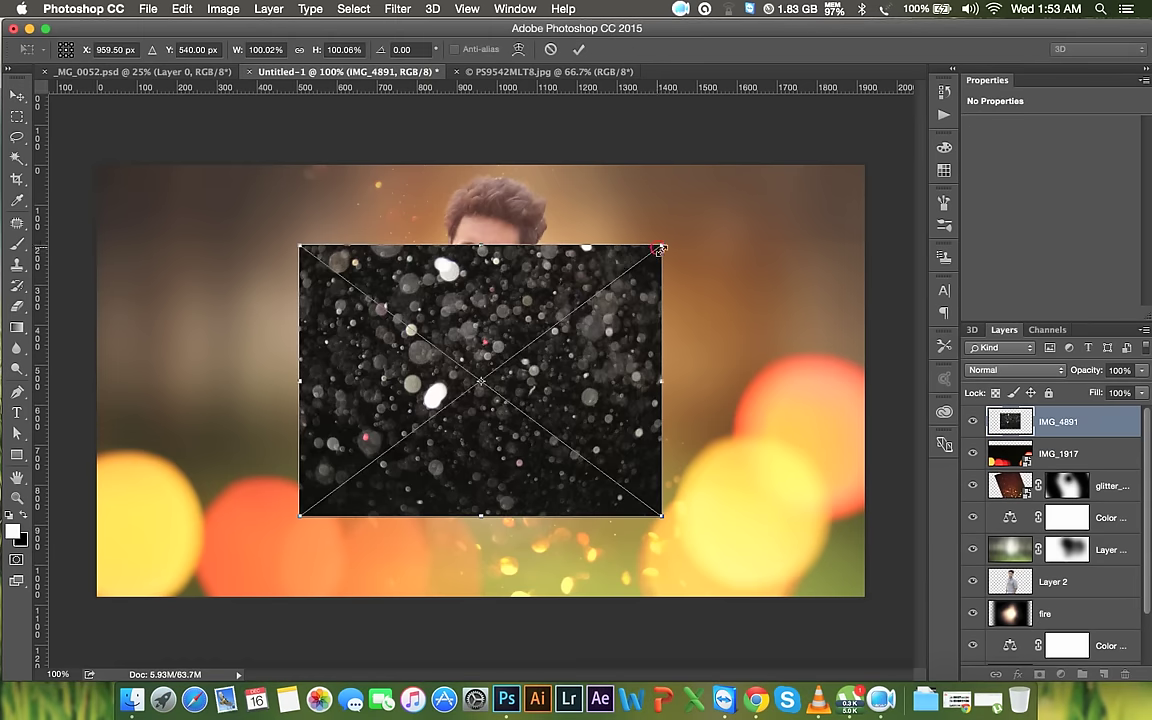
{"action": "left_click_drag", "start_coordinate": [661, 249], "coordinate": [799, 140]}
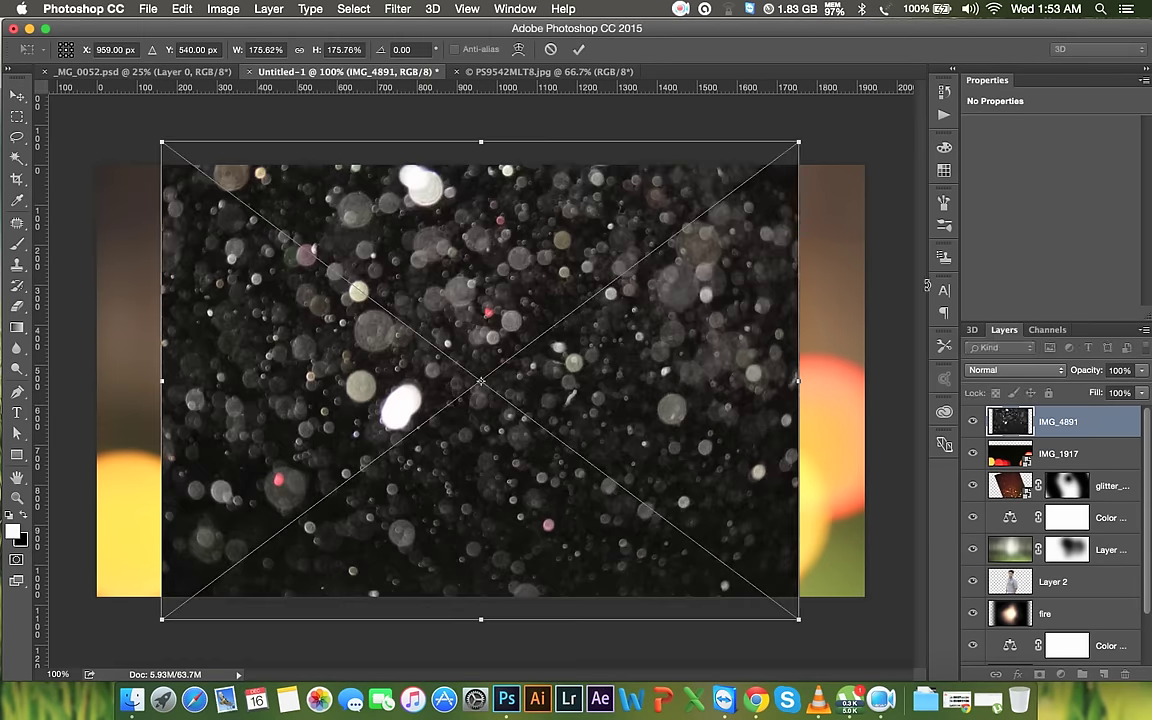
{"action": "key", "text": "Return"}
Blend IMG_4891 in Screen mode, move it below the fire layer, and add a layer mask
{"action": "left_click", "coordinate": [1005, 369]}
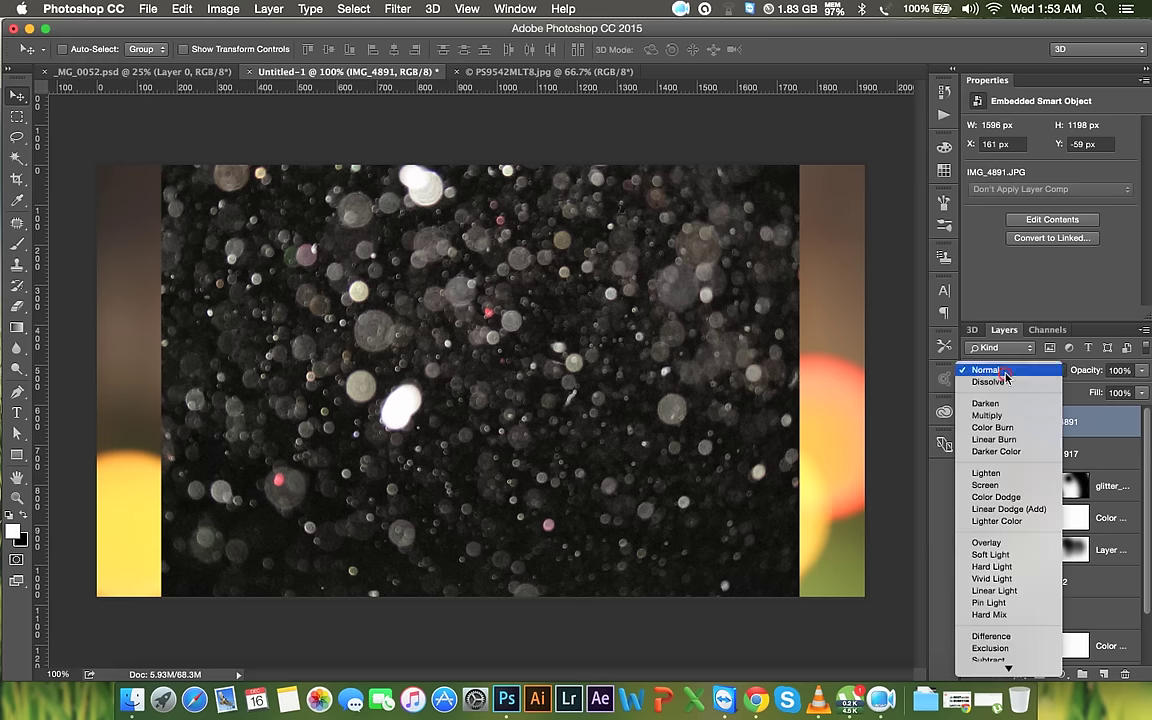
{"action": "left_click", "coordinate": [986, 485]}
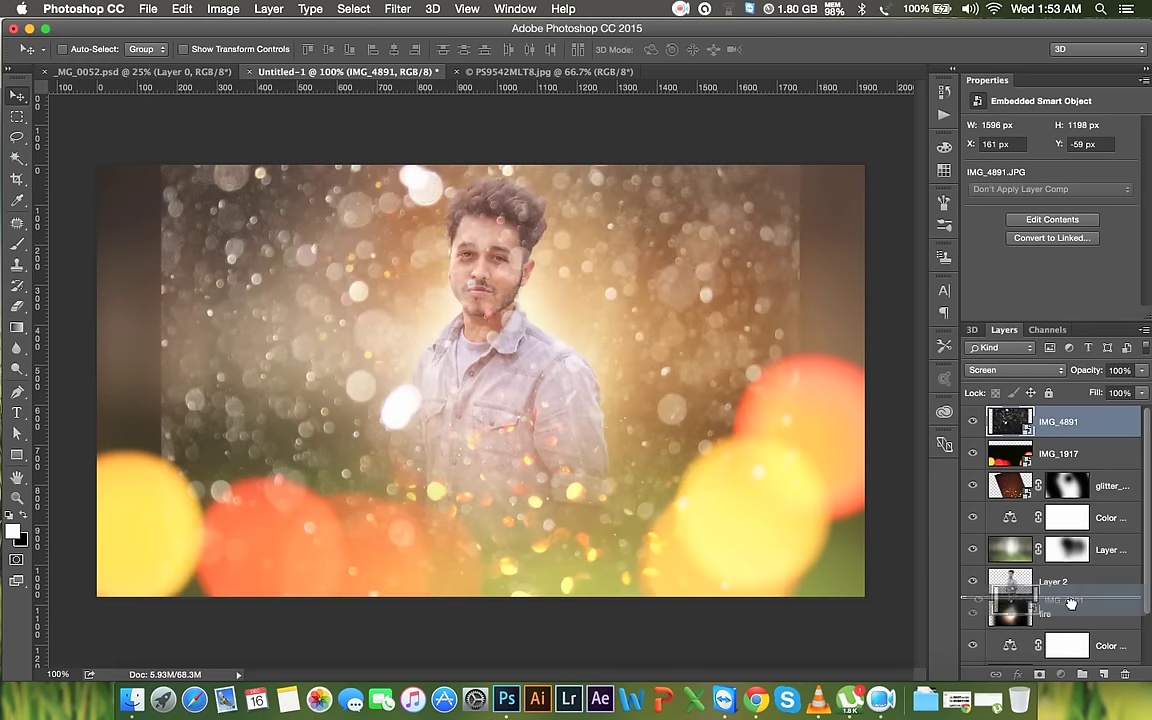
{"action": "left_click_drag", "start_coordinate": [1067, 497], "coordinate": [1070, 603]}
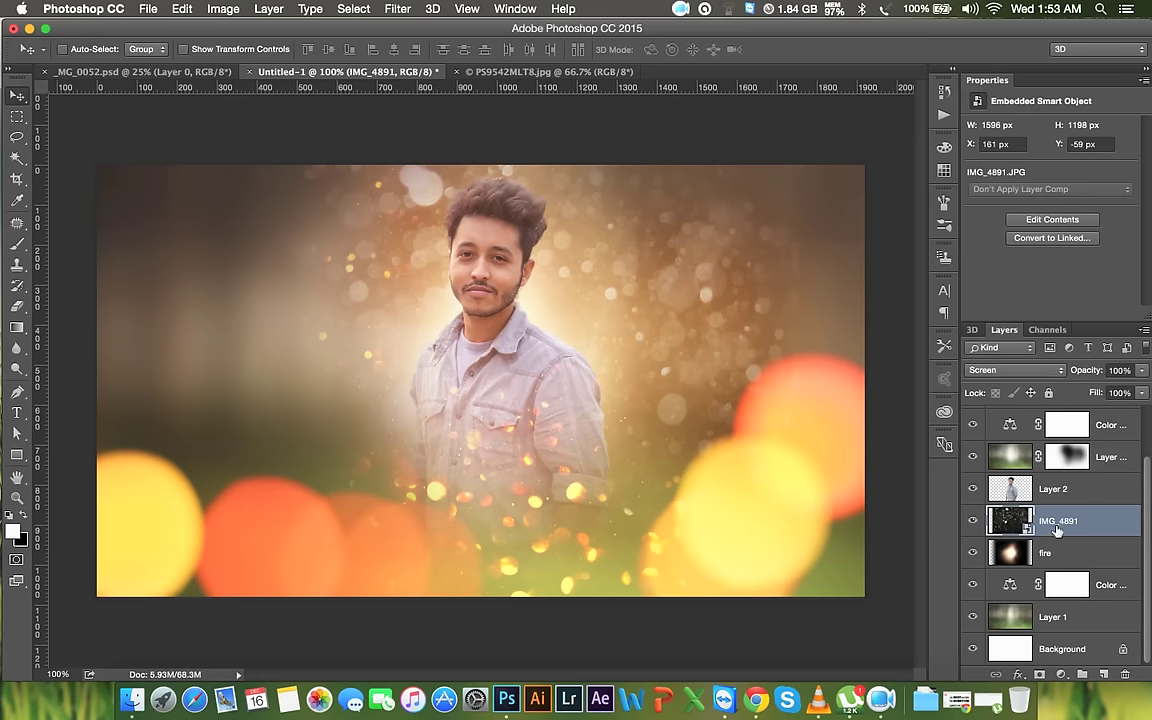
{"action": "left_click_drag", "start_coordinate": [1055, 521], "coordinate": [1058, 570]}
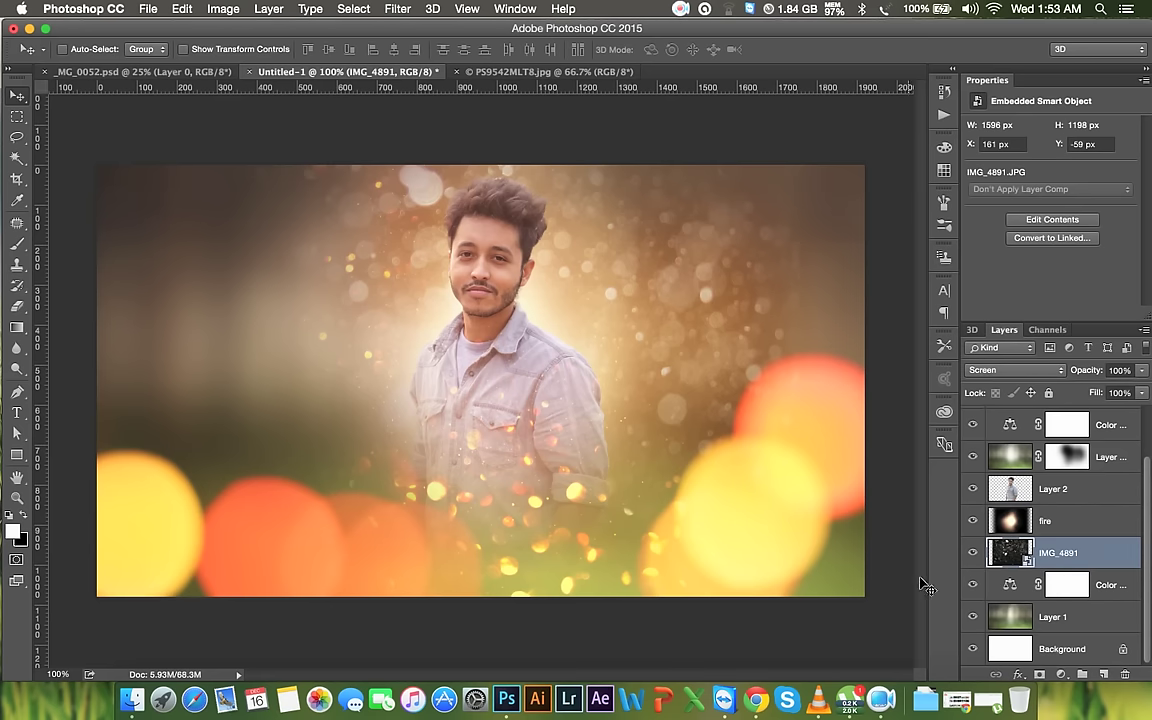
{"action": "left_click", "coordinate": [1040, 675]}
{"action": "left_click", "coordinate": [16, 243]}
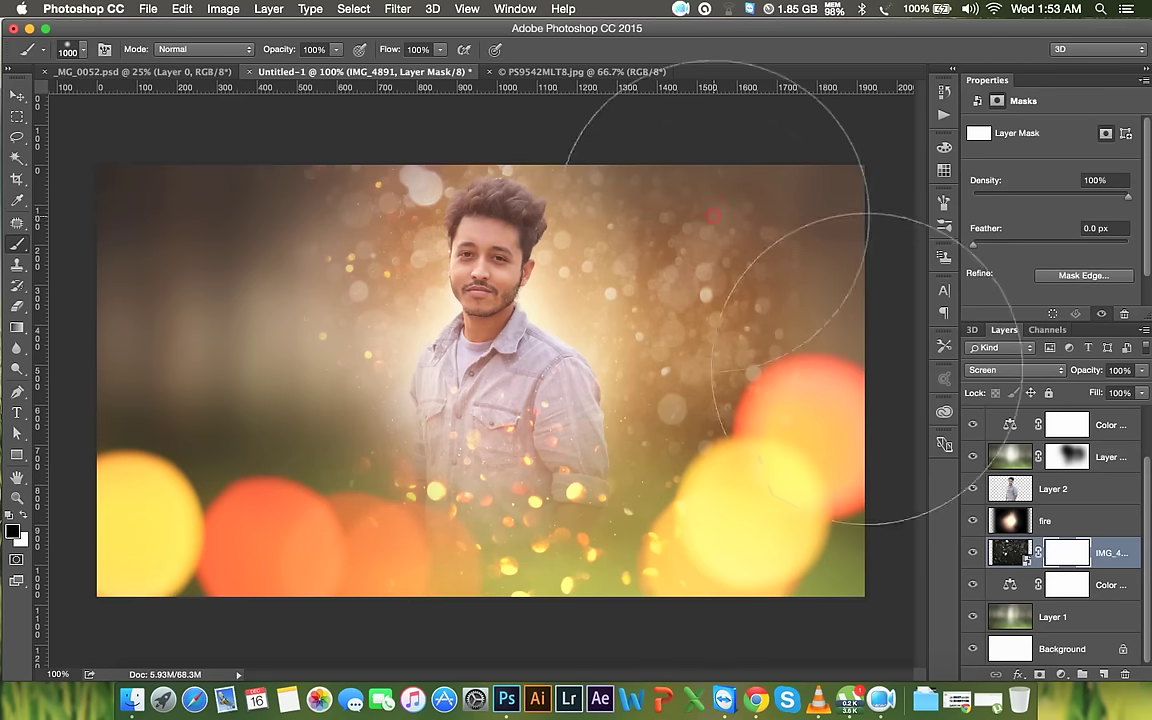
Paint the IMG_4891 mask black with a 1000 px brush over the upper right and the man's head
{"action": "key", "text": "bracketright"}
{"action": "key", "text": "bracketright"}
{"action": "key", "text": "bracketright"}
{"action": "left_click_drag", "start_coordinate": [740, 260], "coordinate": [750, 440]}
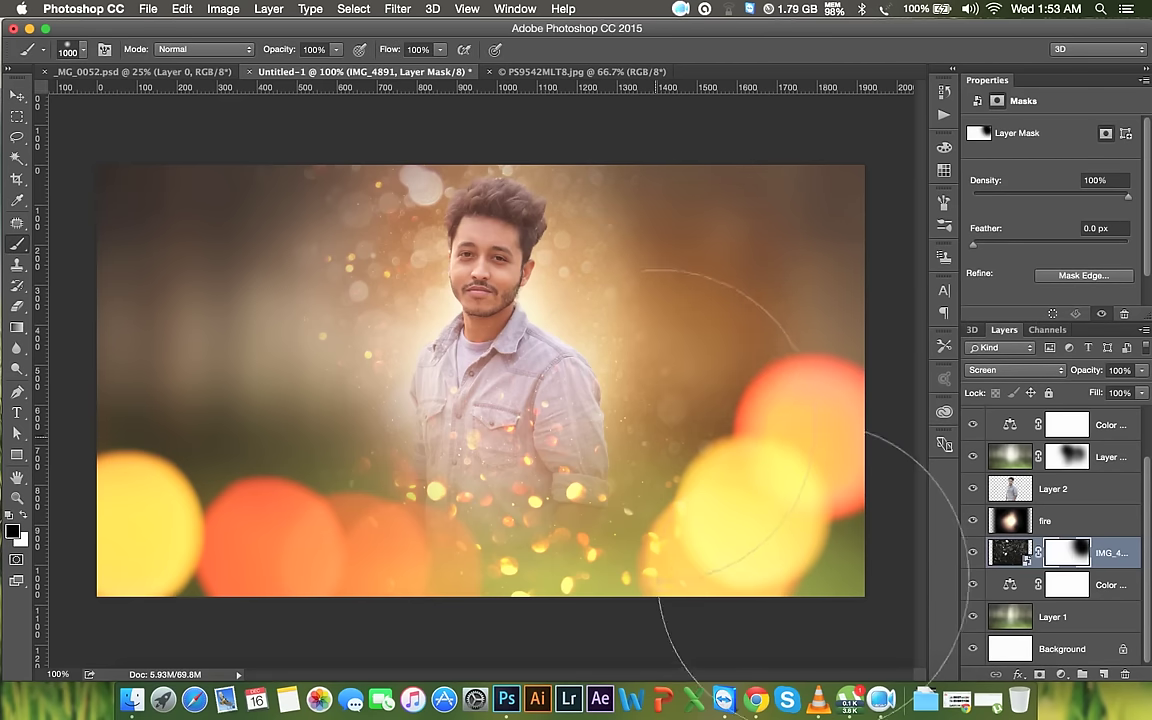
{"action": "left_click_drag", "start_coordinate": [560, 240], "coordinate": [460, 300]}
{"action": "left_click_drag", "start_coordinate": [510, 370], "coordinate": [500, 320]}
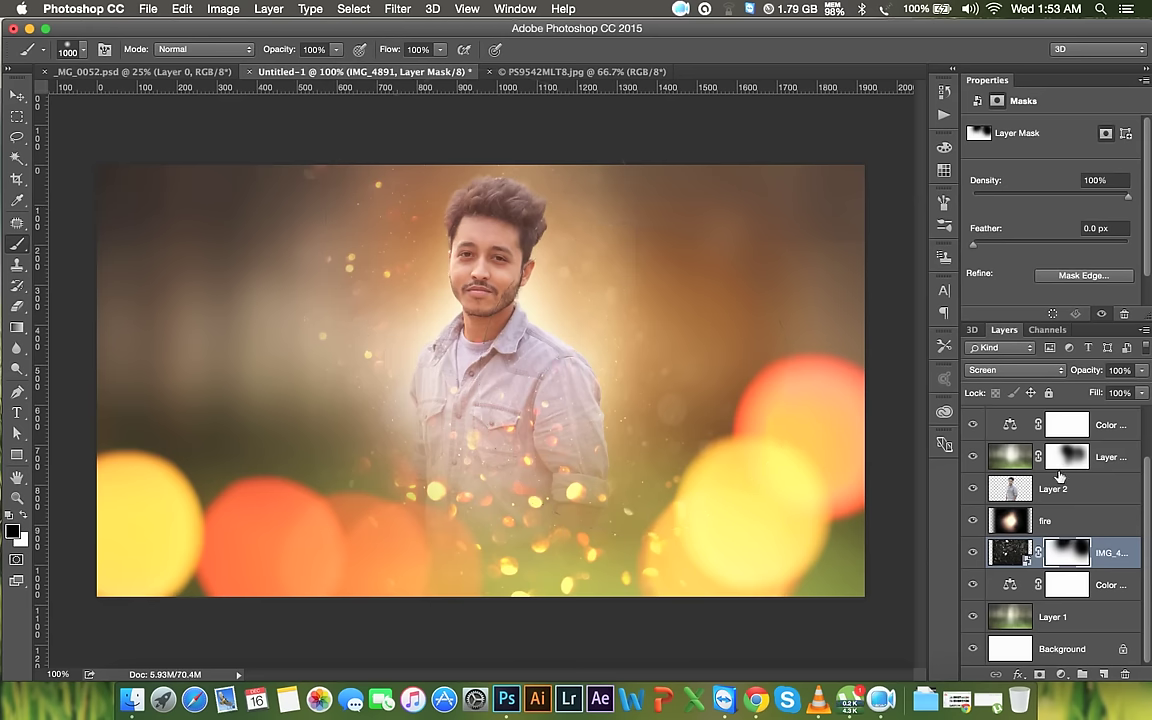
{"action": "scroll", "coordinate": [1073, 457], "scroll_direction": "up", "scroll_amount": 2}
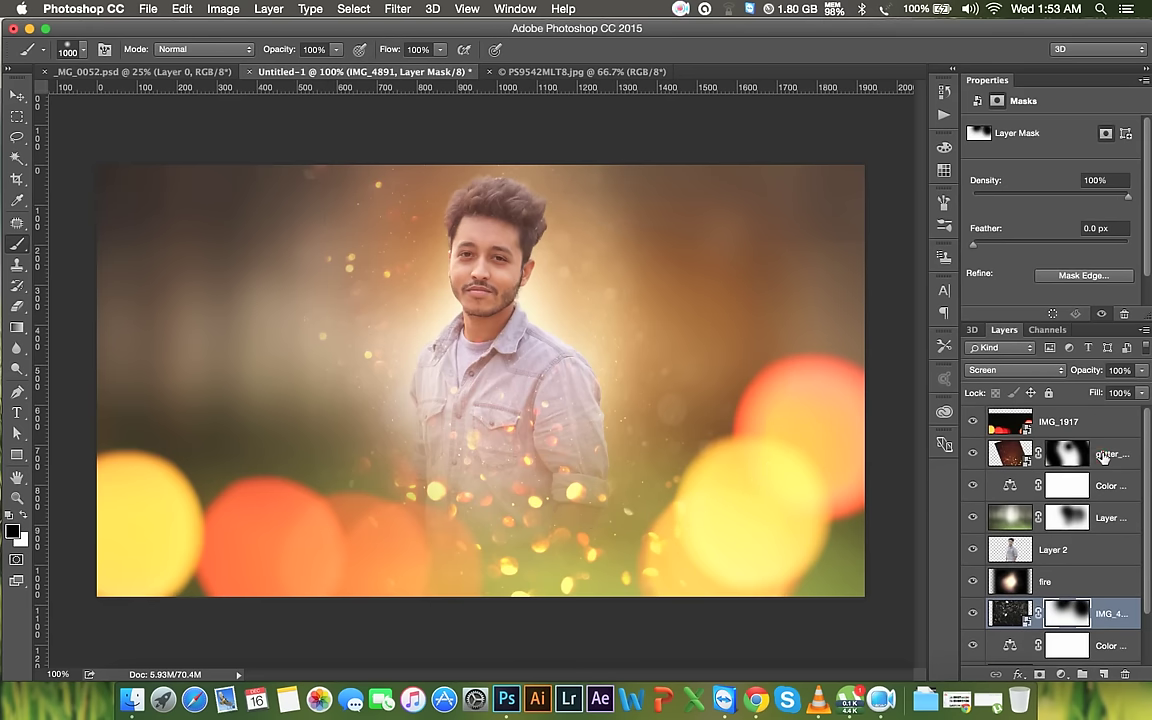
Brush the glitter layer's mask instead of rasterizing it, then start painting on IMG_1917
{"action": "left_click", "coordinate": [1103, 456]}
{"action": "left_click", "coordinate": [645, 548]}
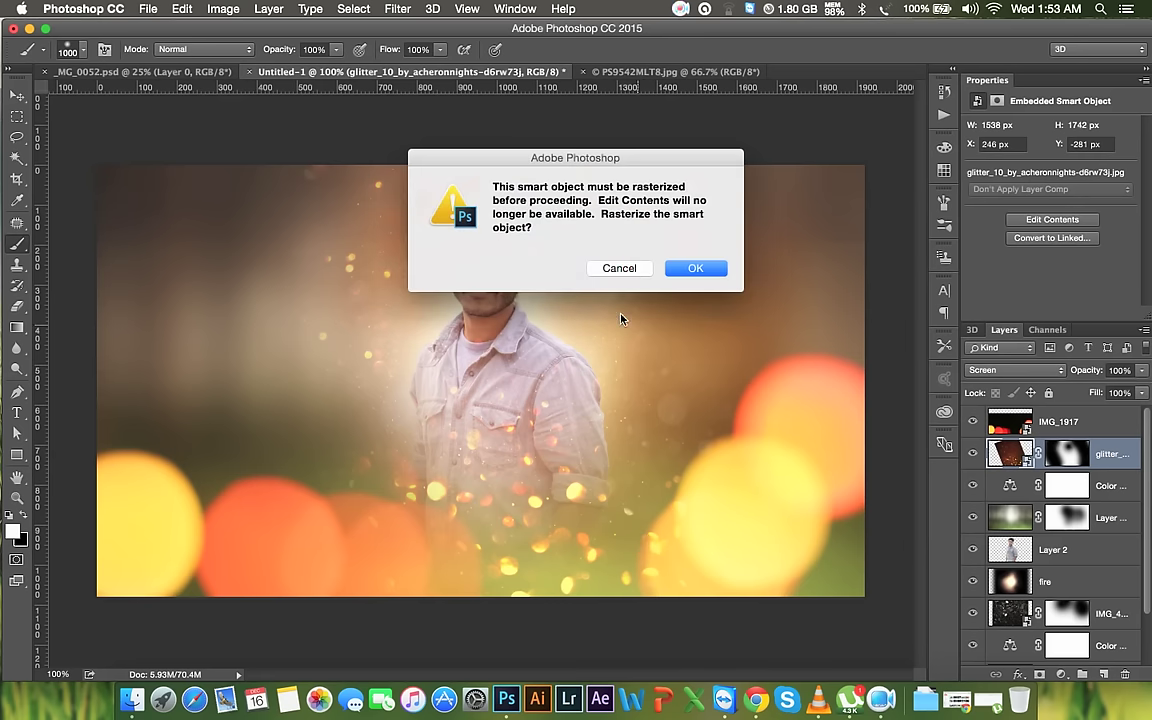
{"action": "left_click", "coordinate": [631, 268]}
{"action": "left_click", "coordinate": [1067, 454]}
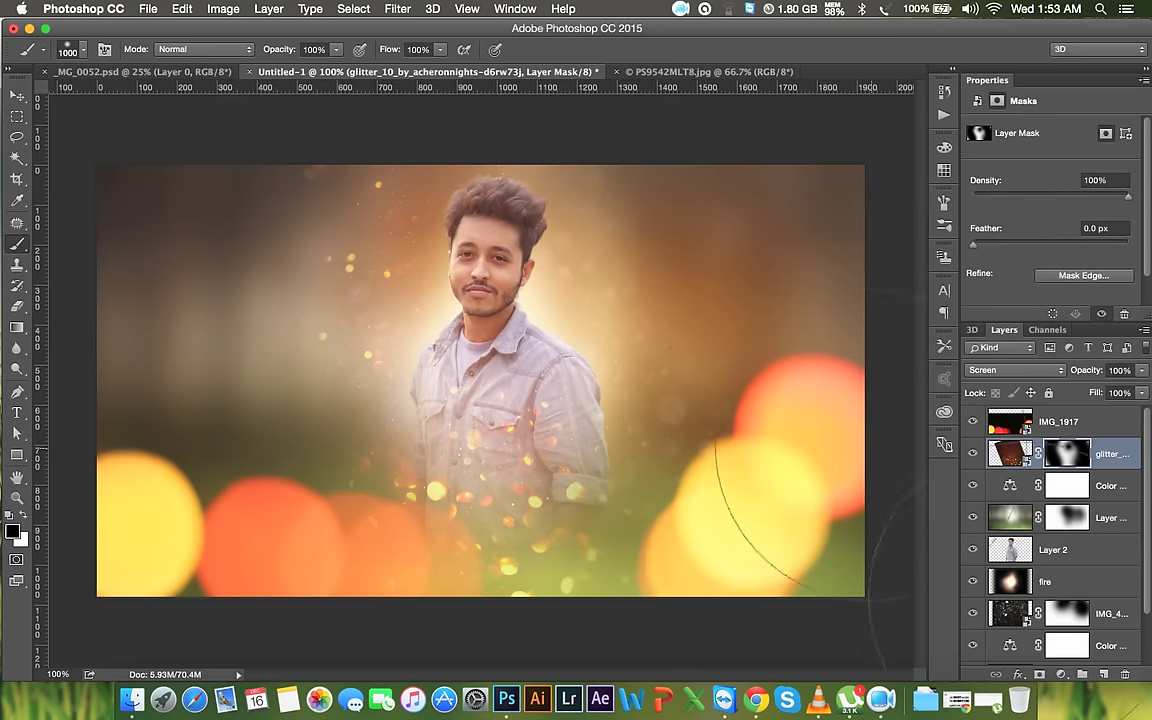
{"action": "left_click", "coordinate": [1005, 426]}
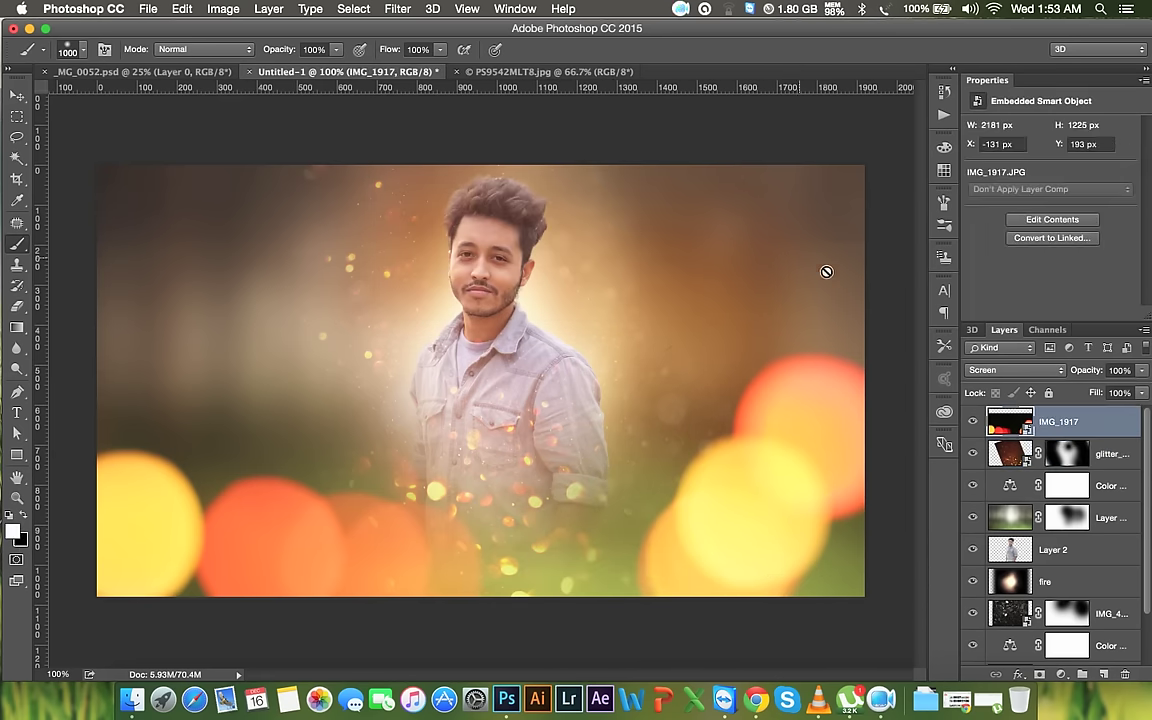
{"action": "left_click", "coordinate": [814, 288]}
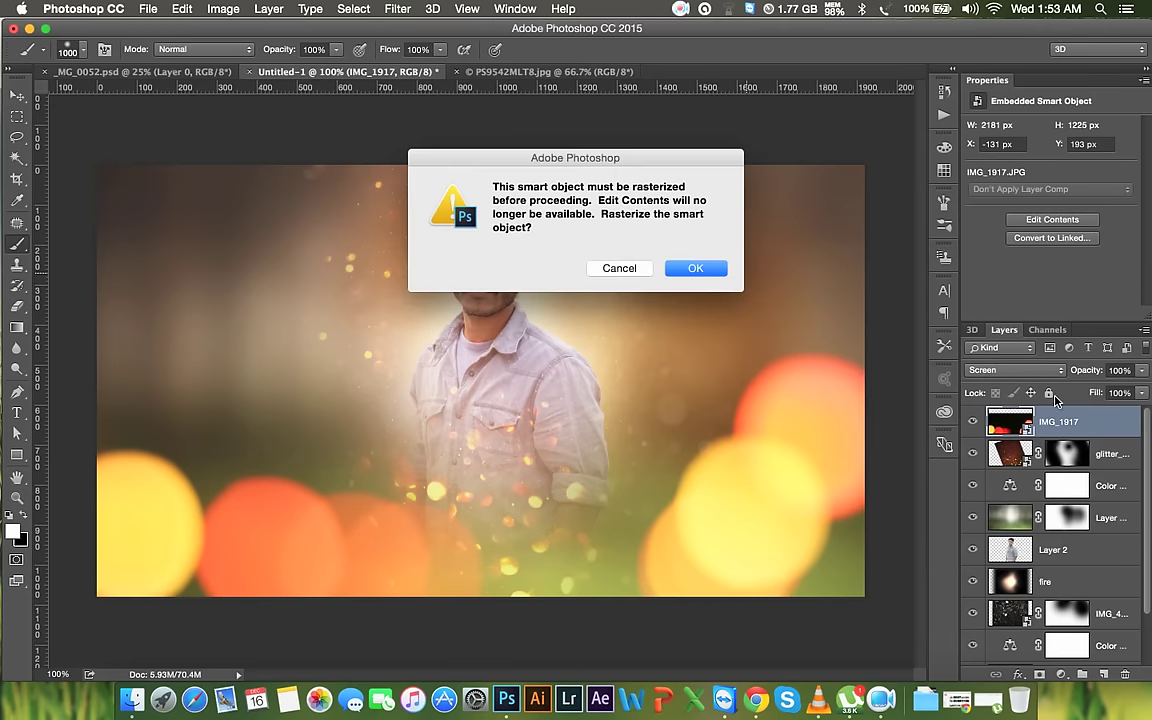
Add a mask to IMG_1917 and paint out its large bokeh circles in the lower corners
{"action": "left_click", "coordinate": [621, 268]}
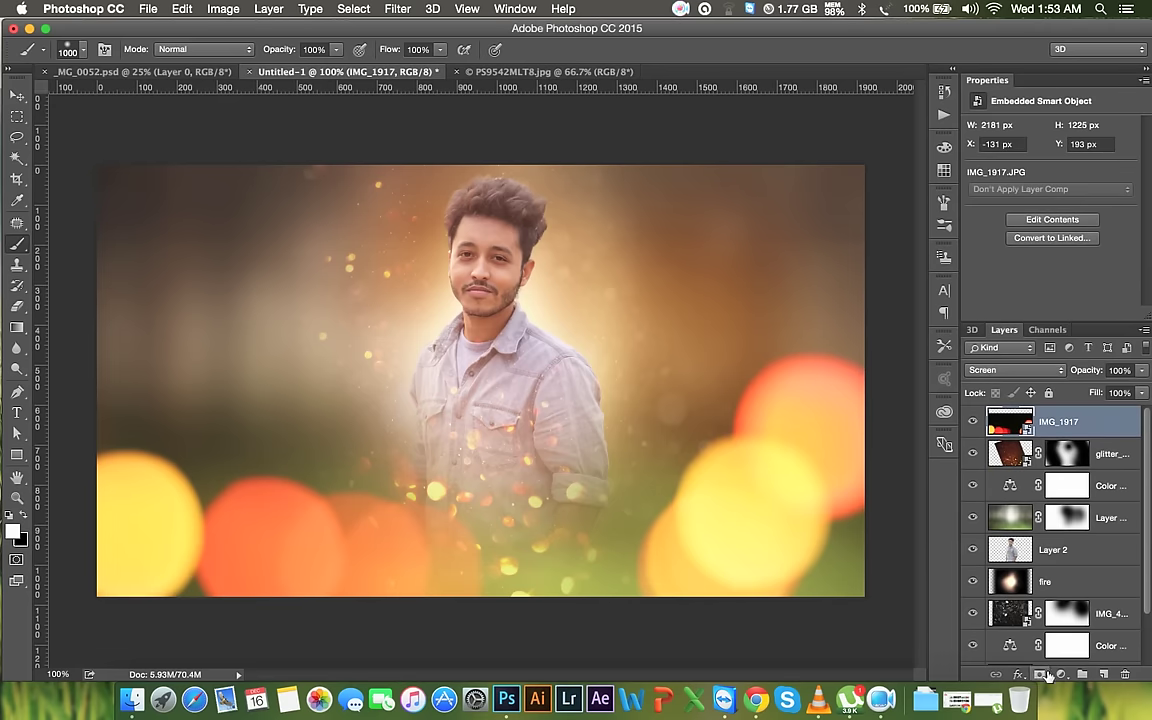
{"action": "left_click", "coordinate": [1040, 675]}
{"action": "left_click_drag", "start_coordinate": [800, 262], "coordinate": [700, 400]}
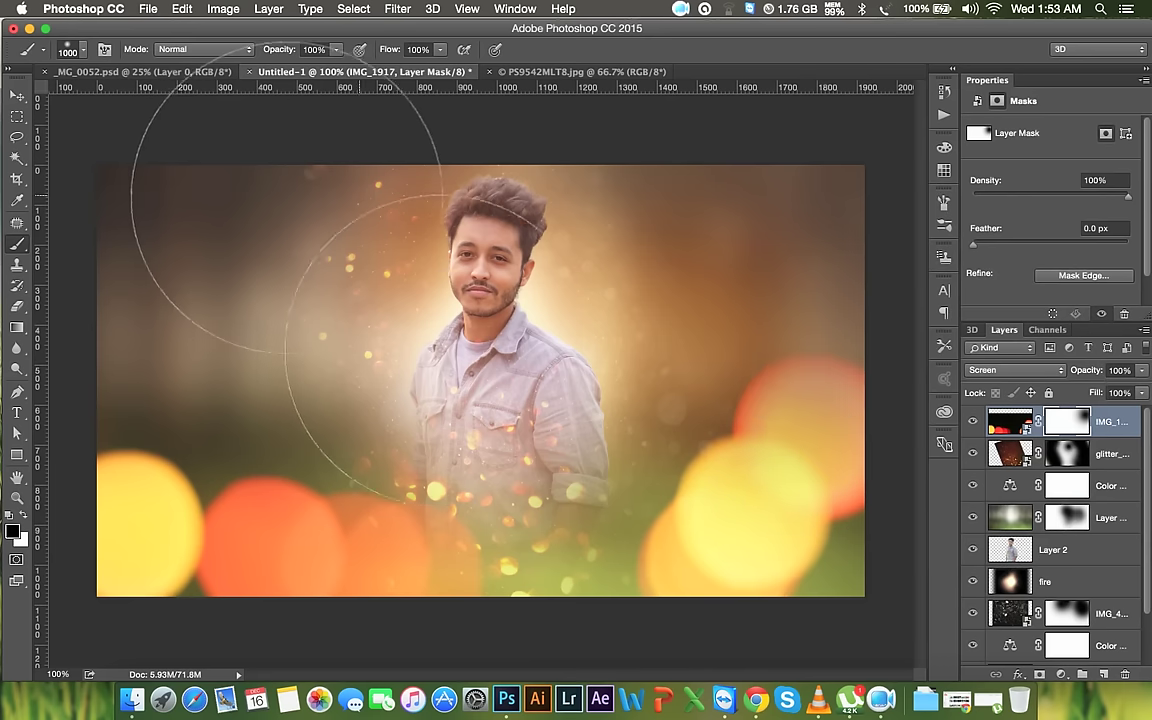
{"action": "mouse_move", "coordinate": [310, 545]}
{"action": "left_mouse_down"}
{"action": "mouse_move", "coordinate": [180, 480]}
{"action": "mouse_move", "coordinate": [334, 553]}
{"action": "left_mouse_up"}
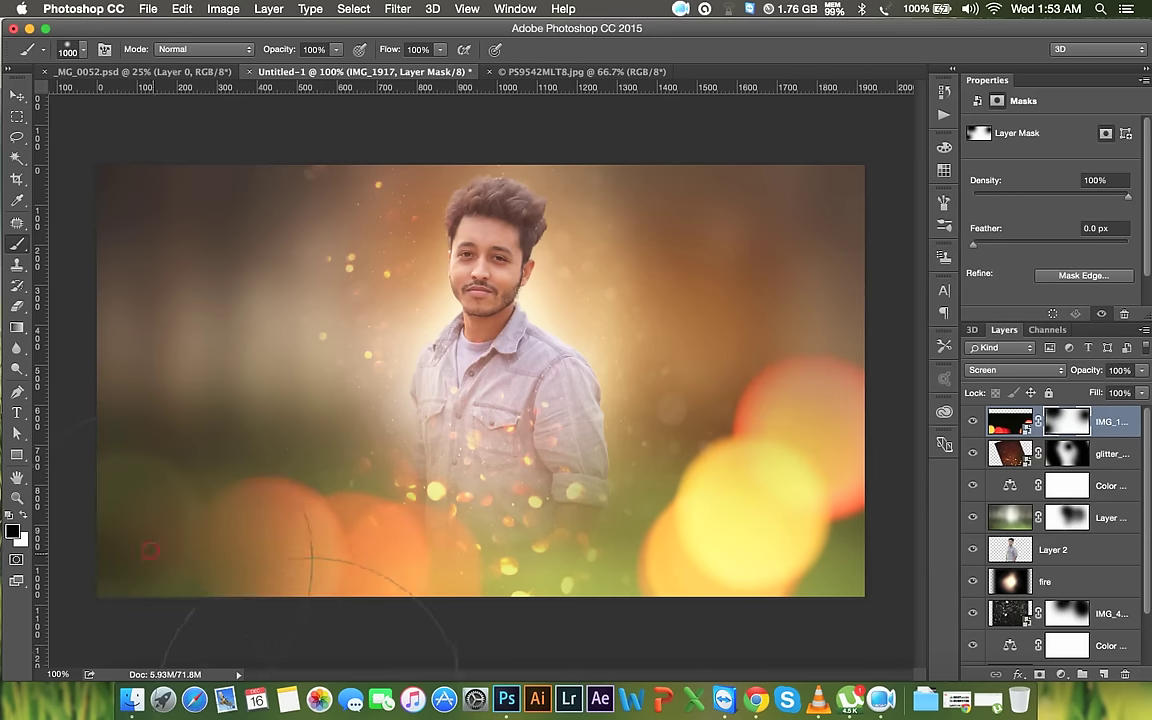
{"action": "left_click_drag", "start_coordinate": [797, 514], "coordinate": [760, 560]}
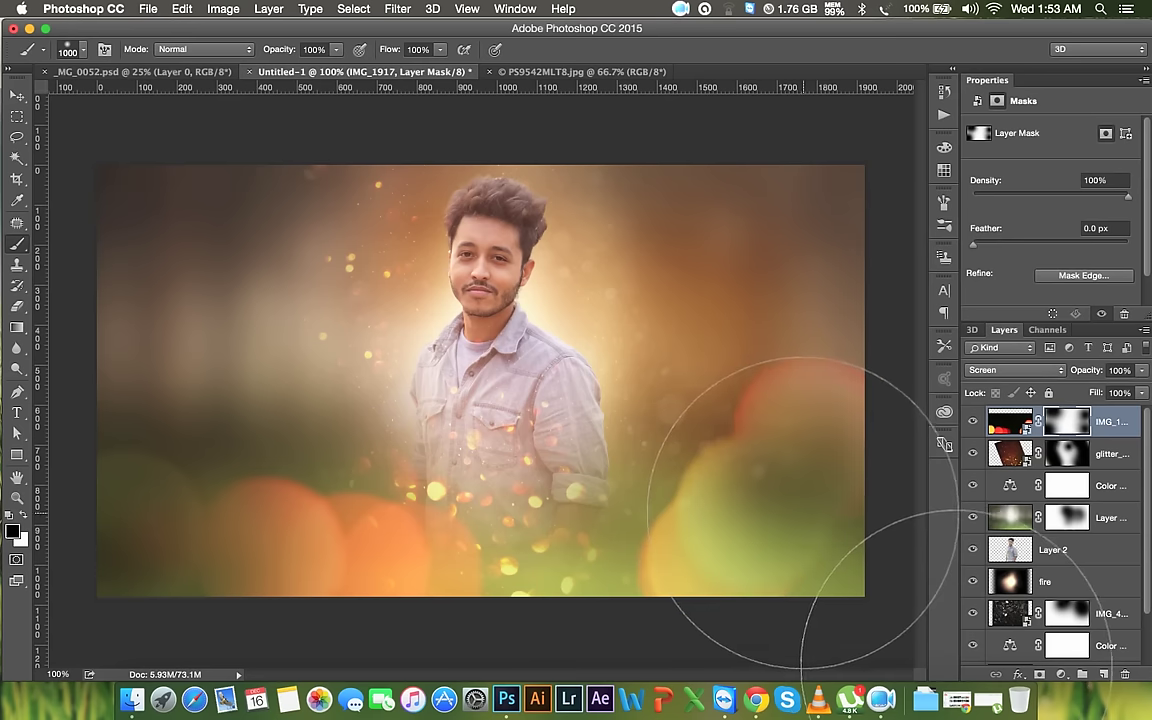
{"action": "left_click_drag", "start_coordinate": [780, 510], "coordinate": [785, 430]}
{"action": "key", "text": "ctrl+z"}
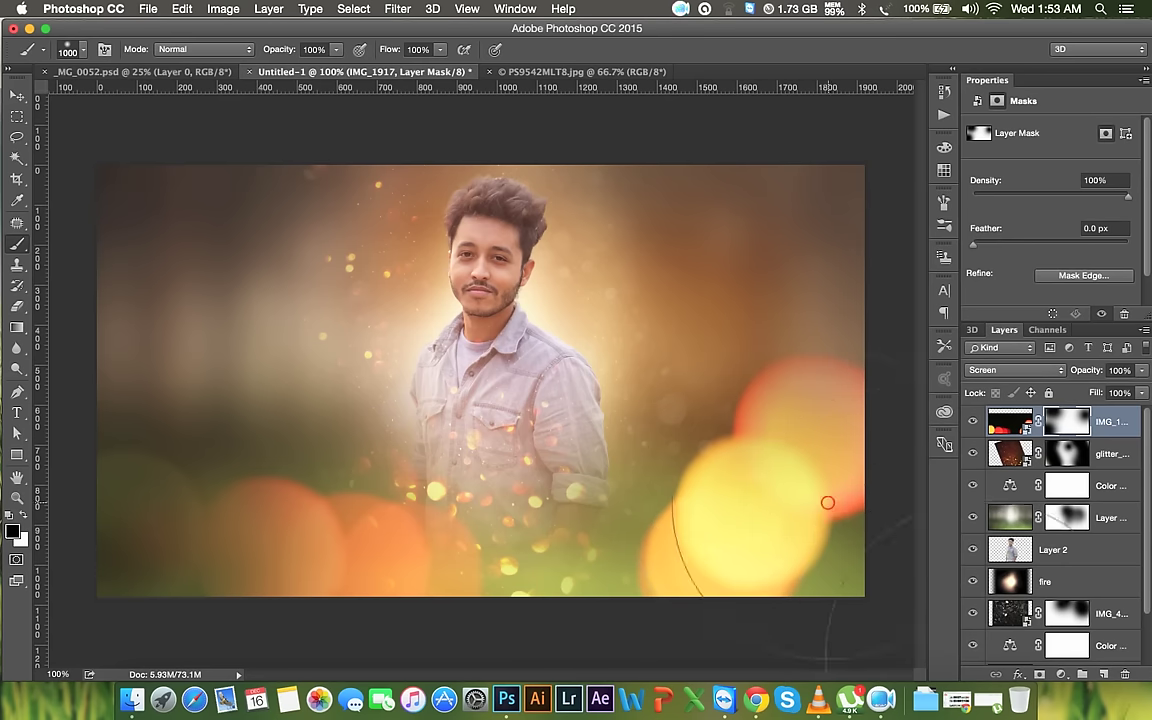
{"action": "left_click_drag", "start_coordinate": [780, 480], "coordinate": [430, 200]}
Place Light_texture_01 from the HELP FILE folder as a new layer
{"action": "left_click", "coordinate": [17, 95]}
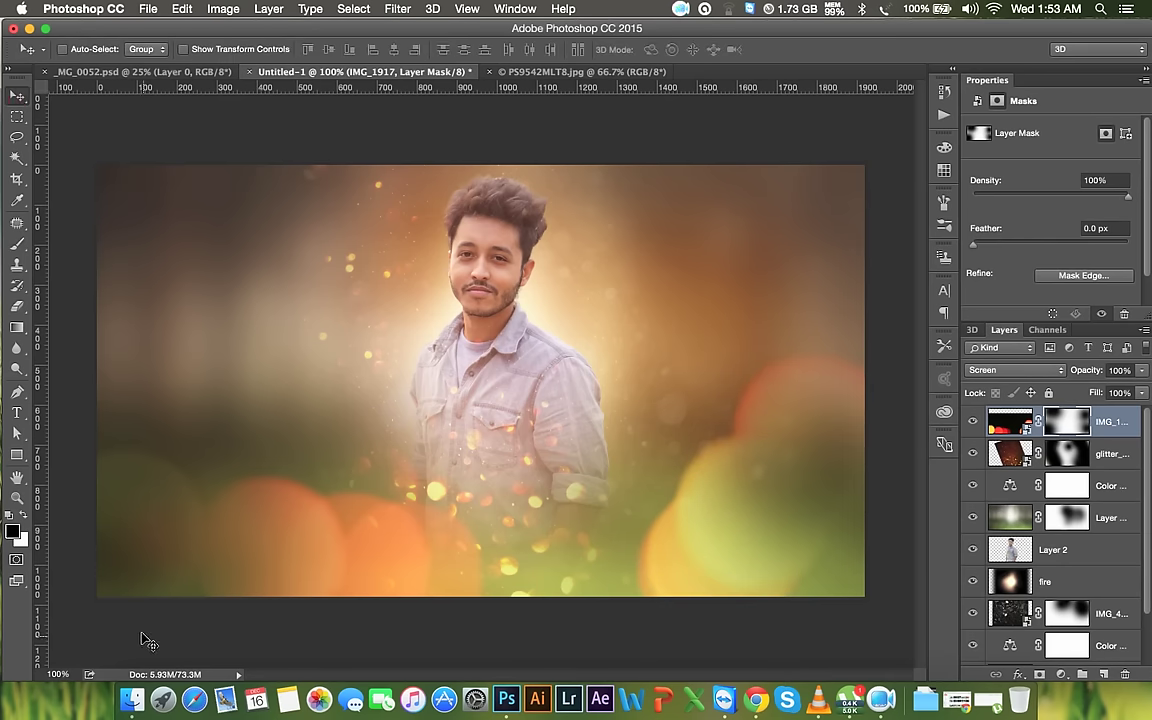
{"action": "left_click", "coordinate": [132, 698]}
{"action": "scroll", "coordinate": [489, 352], "scroll_direction": "down", "scroll_amount": 5}
{"action": "scroll", "coordinate": [489, 352], "scroll_direction": "down", "scroll_amount": 5}
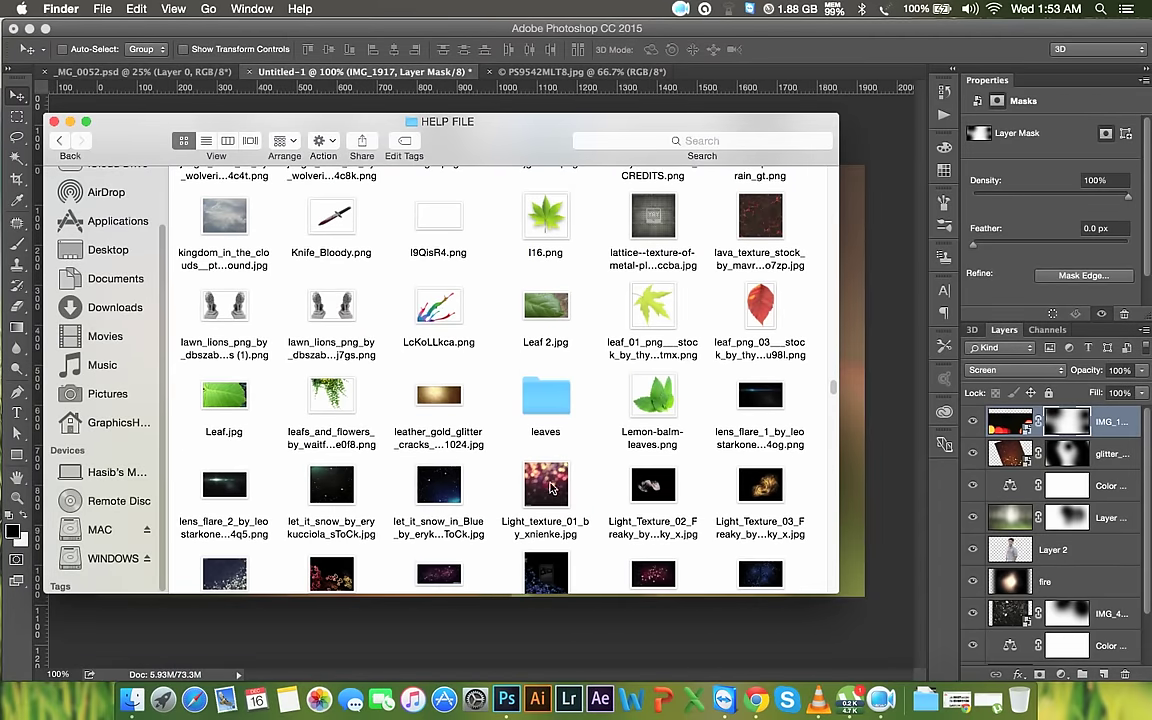
{"action": "left_click_drag", "start_coordinate": [549, 488], "coordinate": [843, 327]}
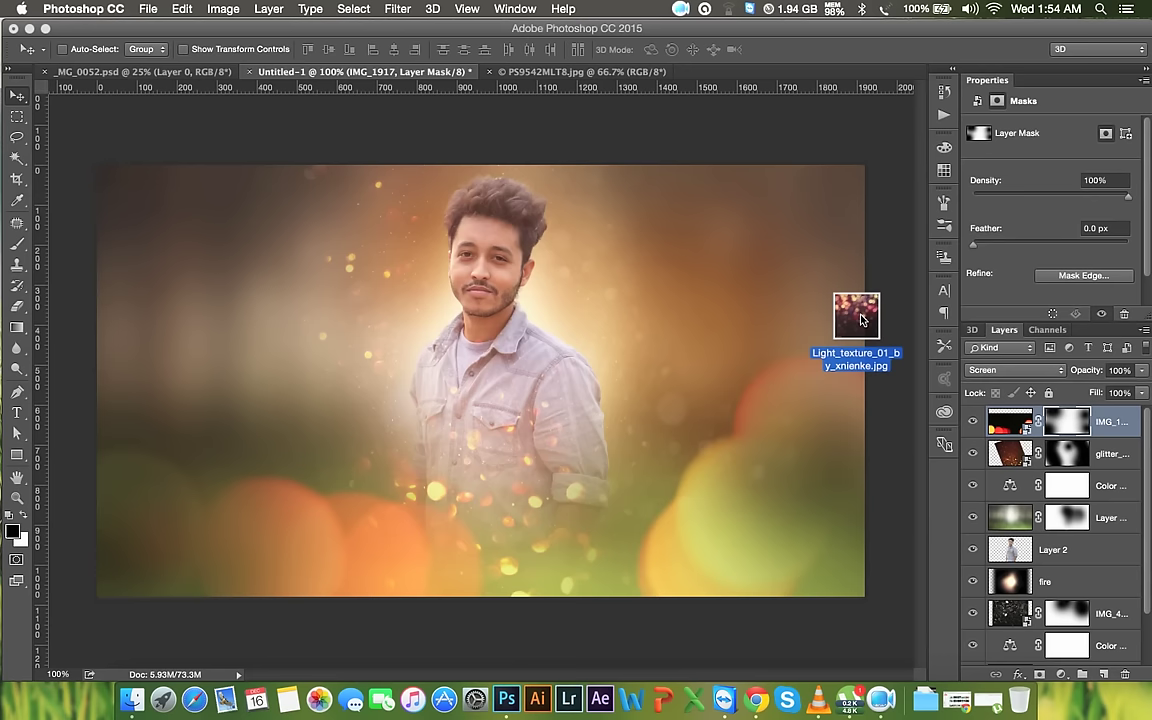
{"action": "left_click_drag", "start_coordinate": [843, 327], "coordinate": [590, 330]}
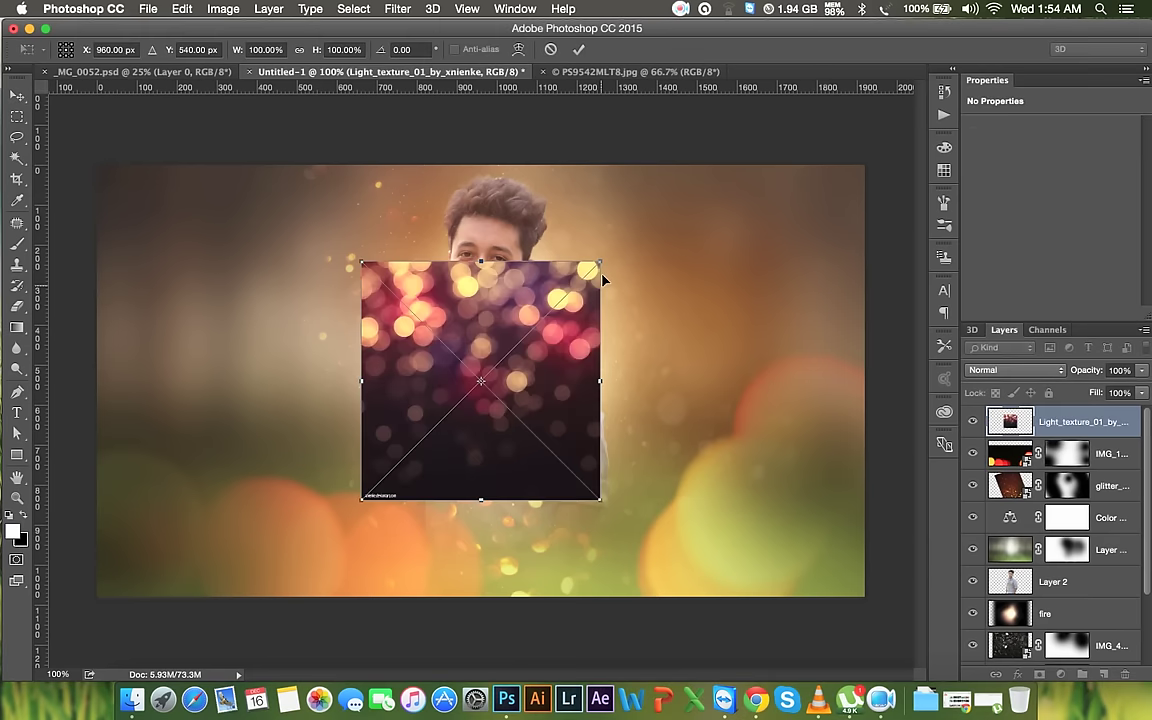
Flip the Light_texture_01 layer vertically and enlarge it to about 1370 px square
{"action": "right_click", "coordinate": [583, 284]}
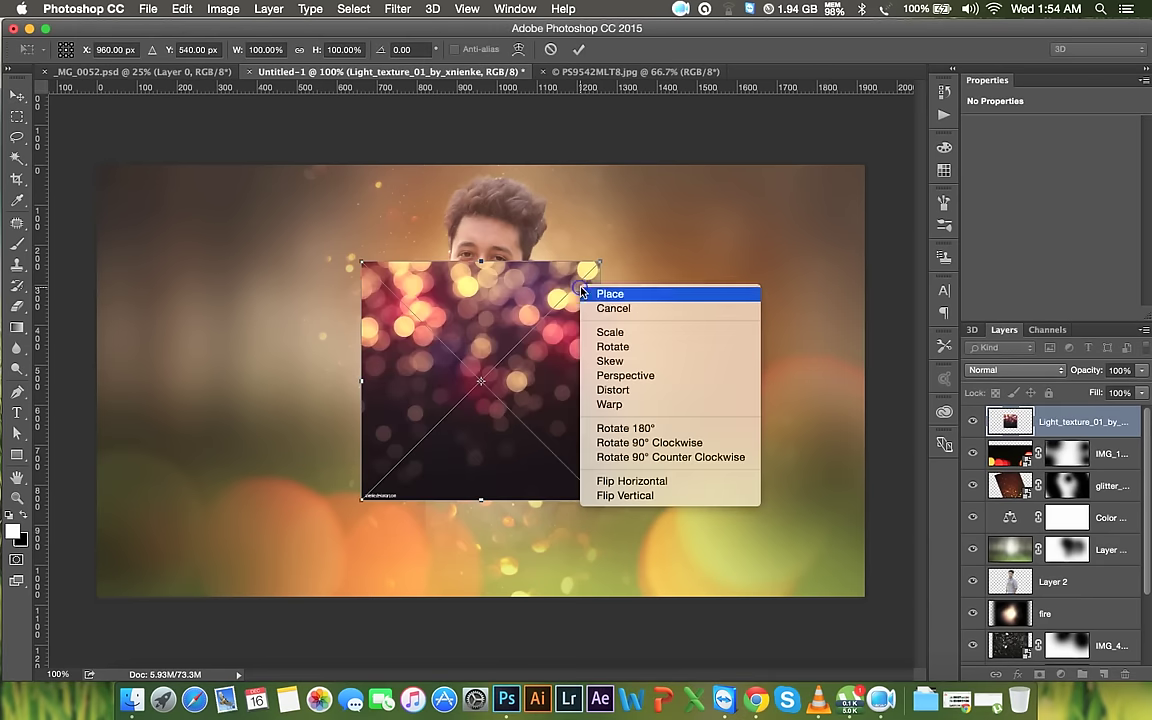
{"action": "left_click", "coordinate": [638, 497]}
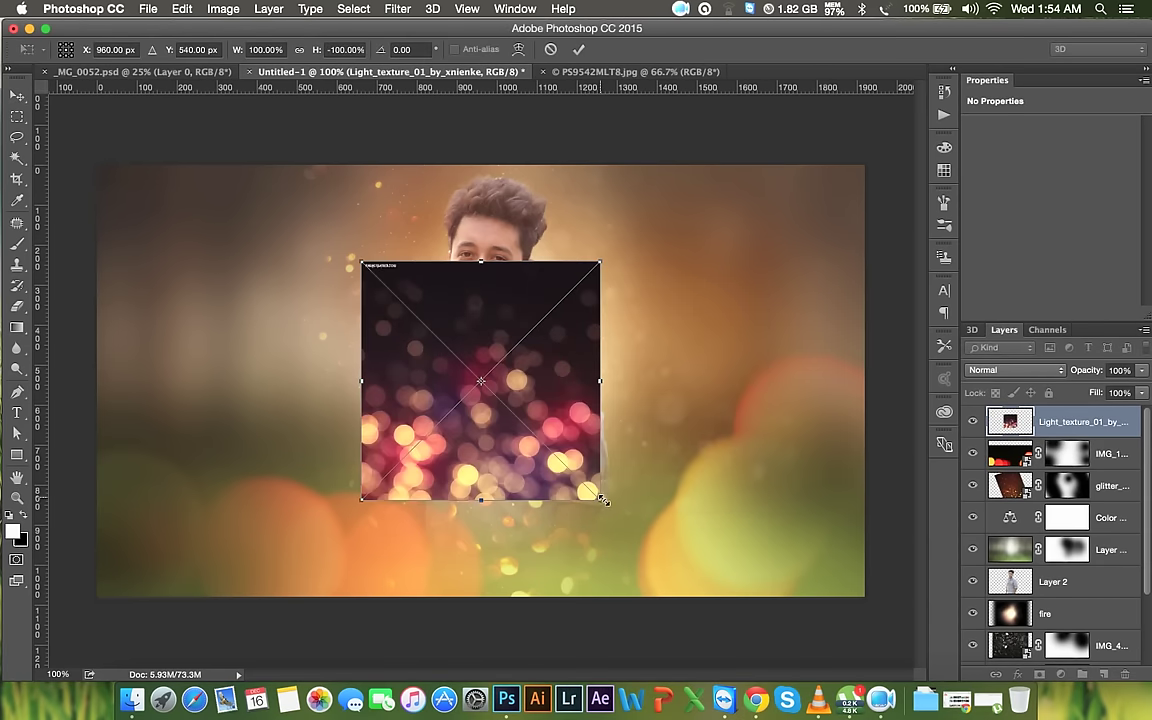
{"action": "left_click_drag", "start_coordinate": [603, 500], "coordinate": [822, 597]}
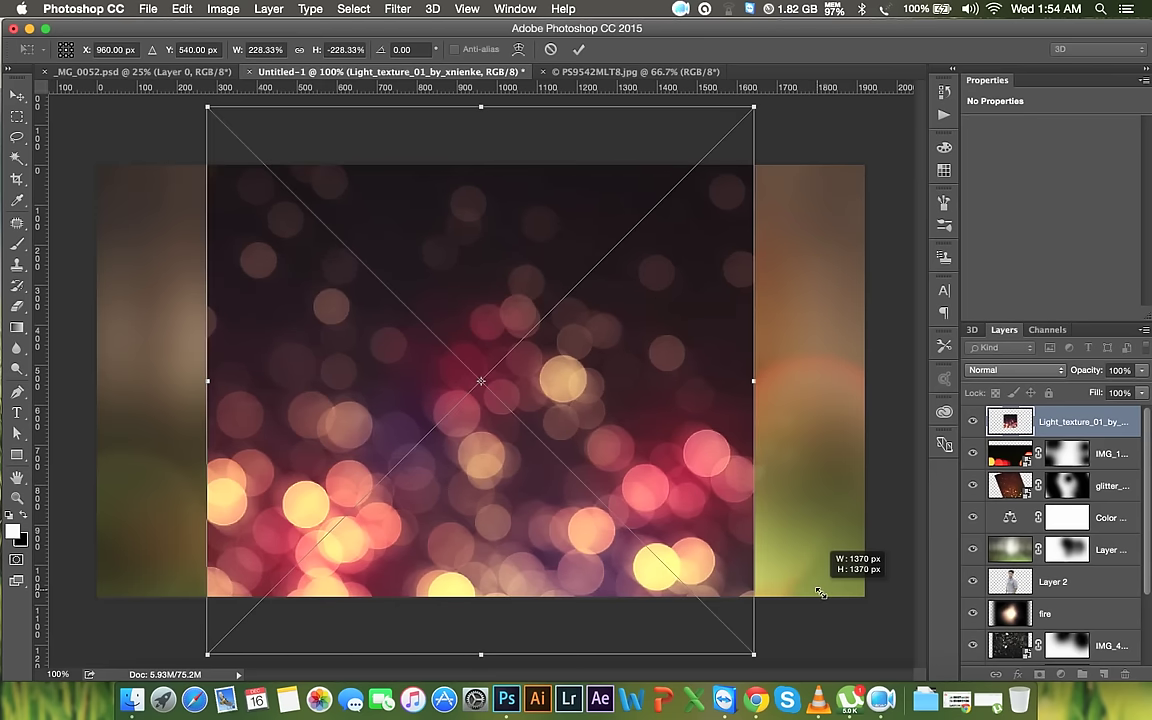
{"action": "key", "text": "Return"}
Move the texture beneath Layer 2 and blend it in Screen mode
{"action": "left_click_drag", "start_coordinate": [1055, 422], "coordinate": [1040, 505]}
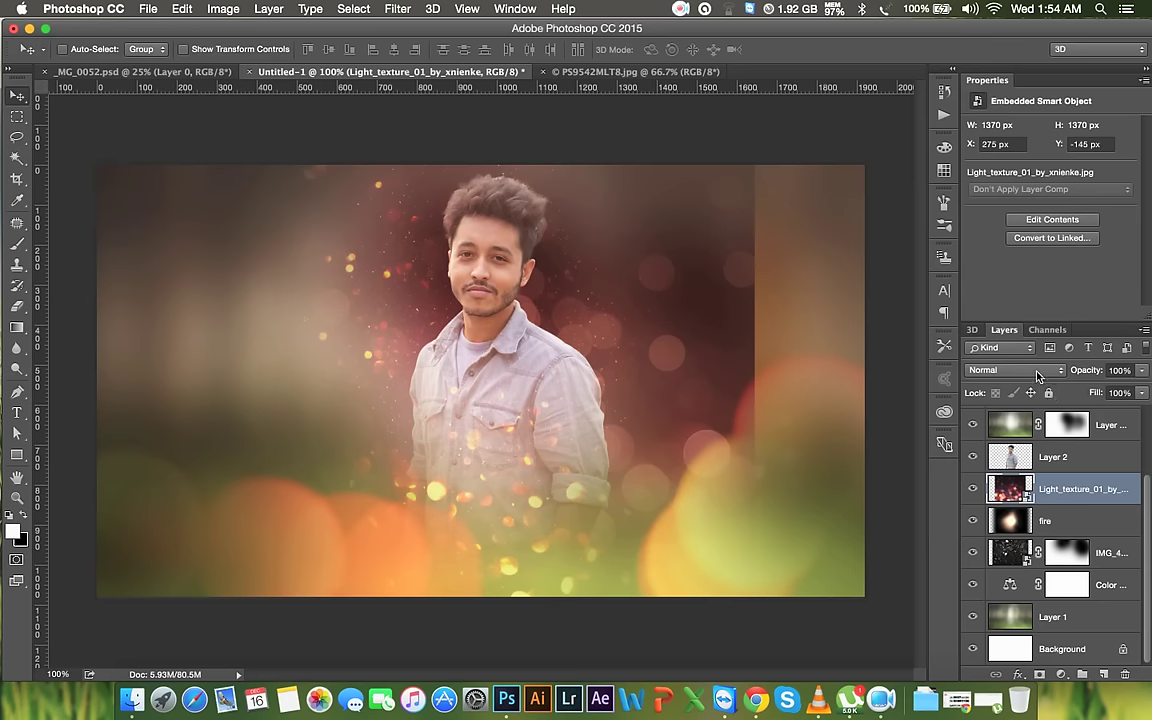
{"action": "left_click", "coordinate": [1038, 372]}
{"action": "left_click", "coordinate": [1008, 485]}
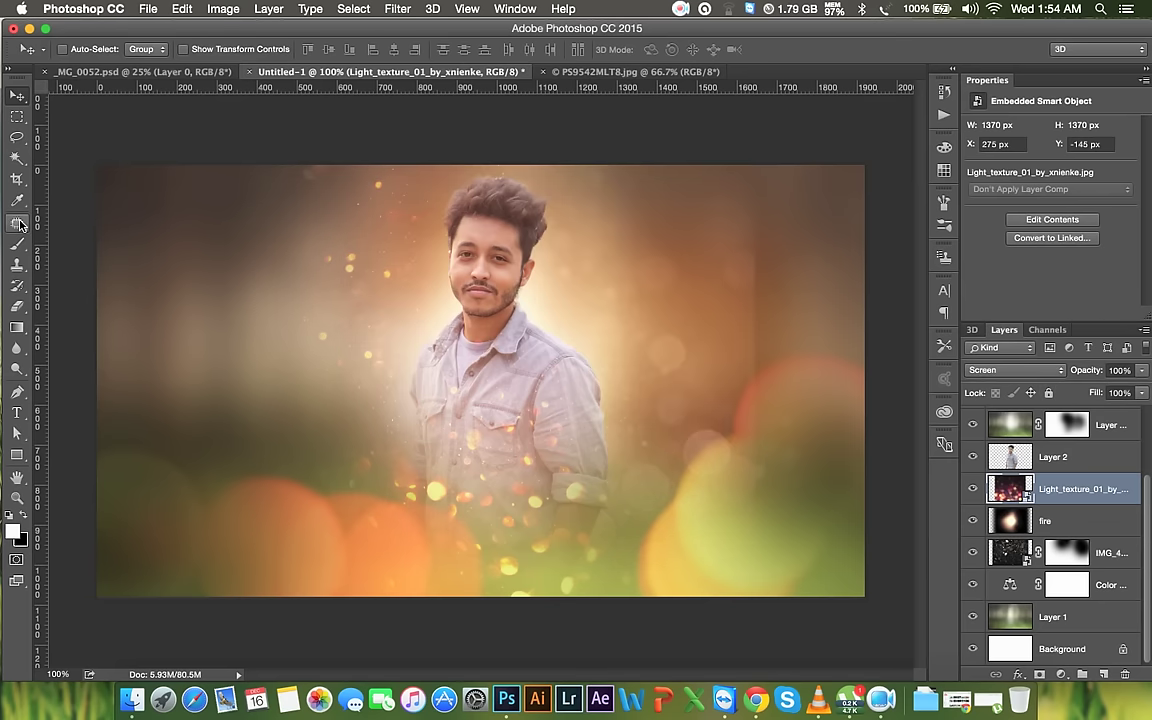
{"action": "left_click", "coordinate": [17, 243]}
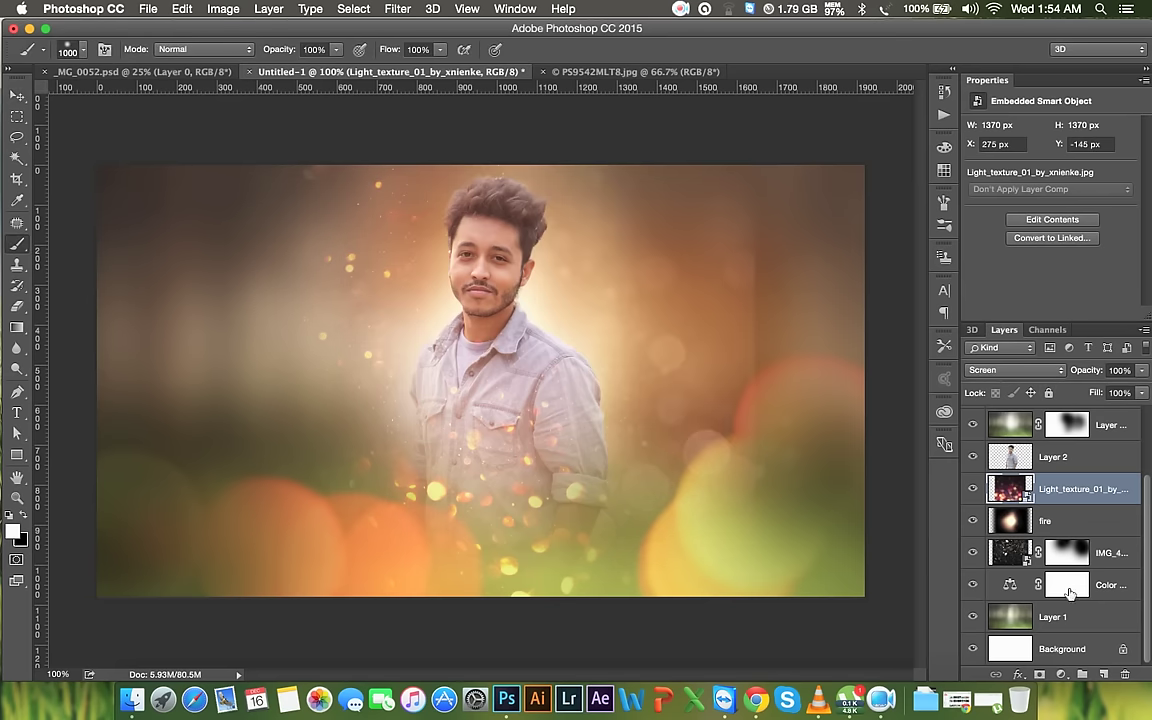
Add a mask to the texture and paint the top layer's mask to reveal bokeh at top-left
{"action": "left_click", "coordinate": [1041, 674]}
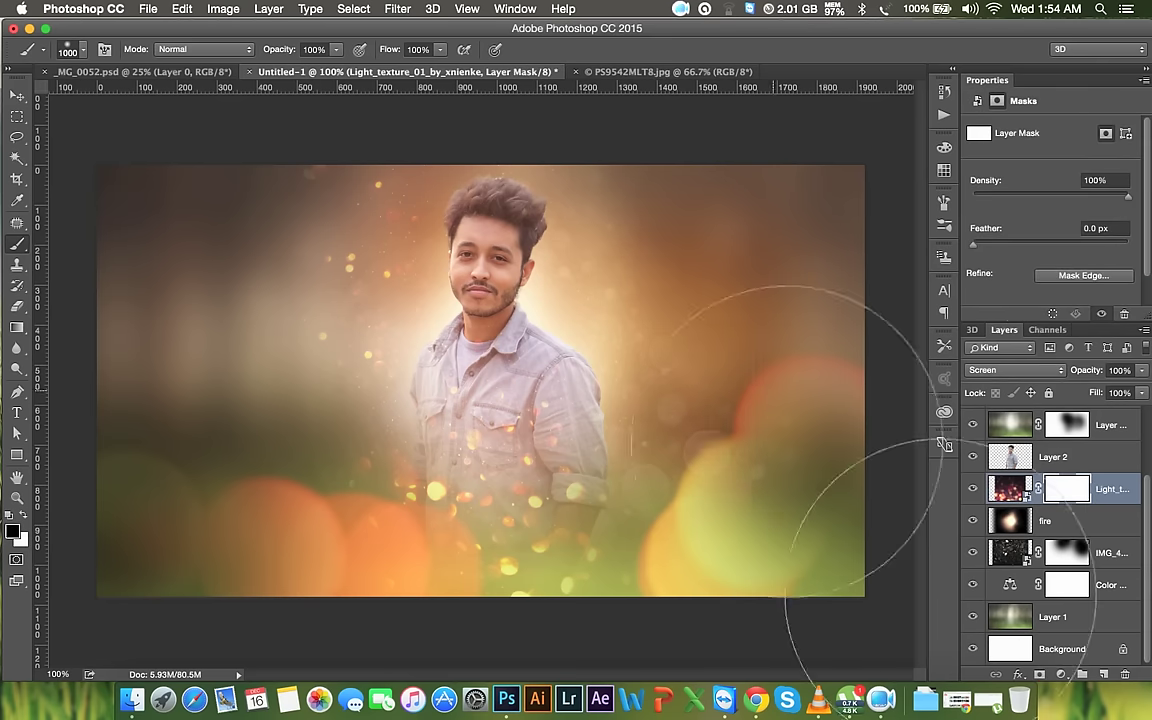
{"action": "left_click", "coordinate": [17, 95]}
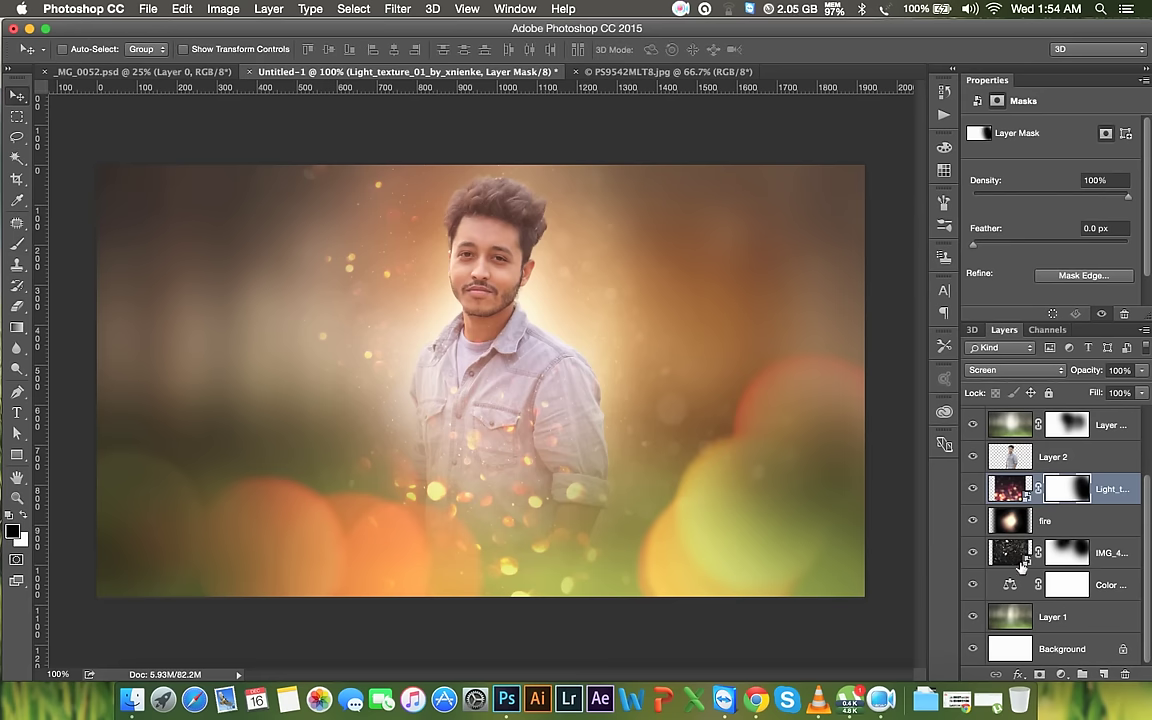
{"action": "left_click", "coordinate": [1084, 426]}
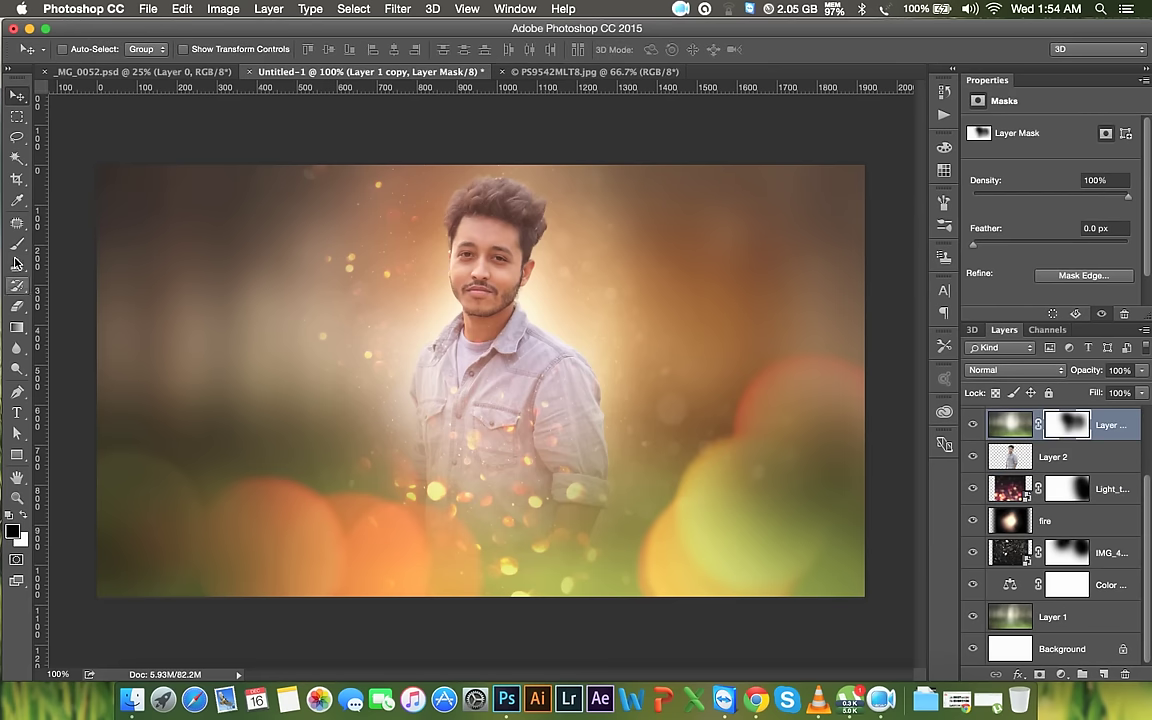
{"action": "left_click", "coordinate": [17, 243]}
{"action": "left_click_drag", "start_coordinate": [267, 222], "coordinate": [240, 320]}
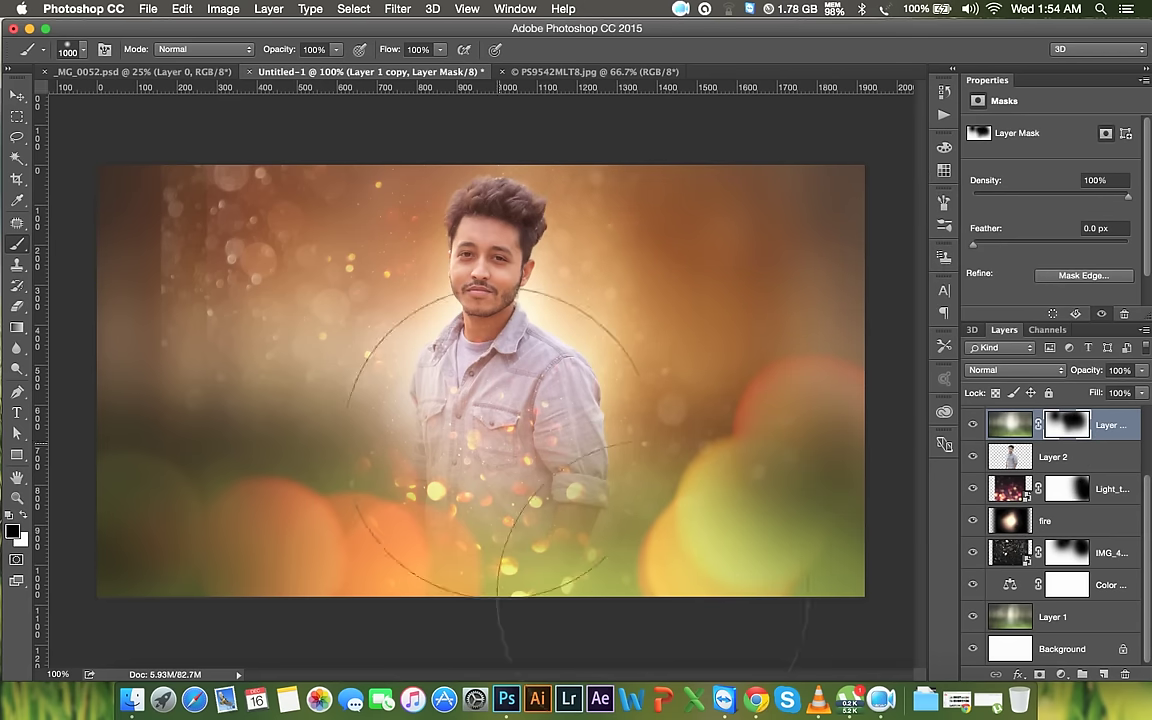
{"action": "left_click", "coordinate": [25, 517]}
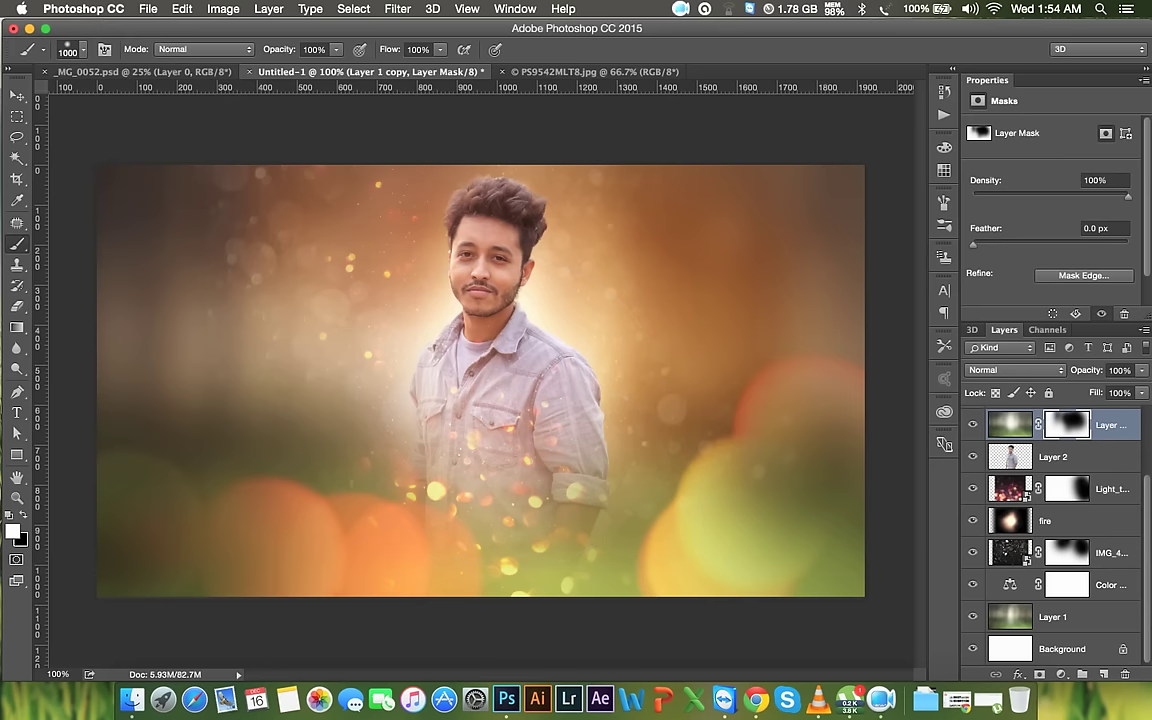
With an 800 px black brush, paint out the edges of the Light_texture_01 mask
{"action": "left_click", "coordinate": [1052, 553]}
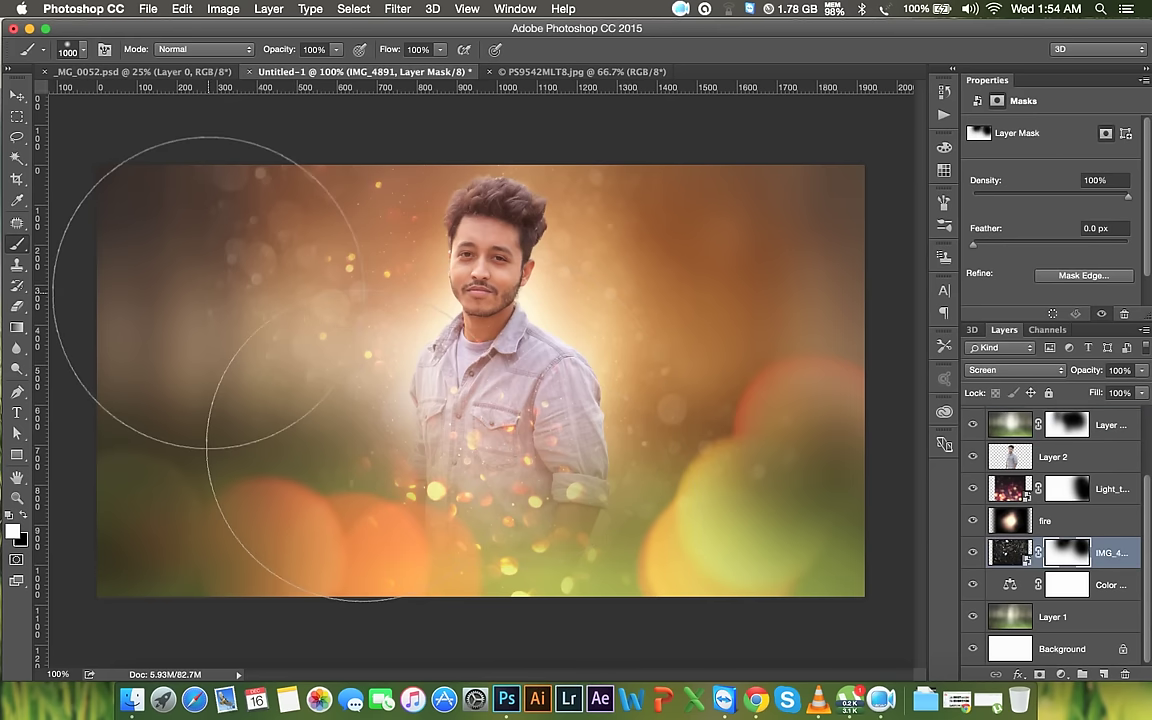
{"action": "key", "text": "bracketleft"}
{"action": "key", "text": "bracketleft"}
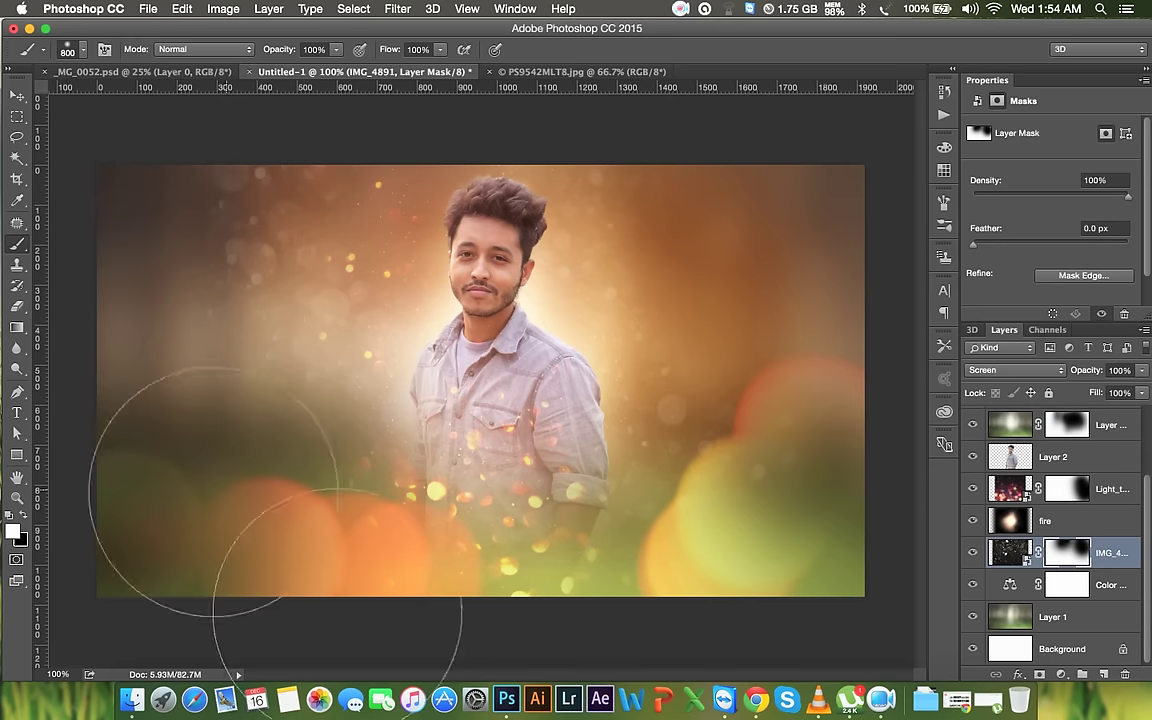
{"action": "key", "text": "x"}
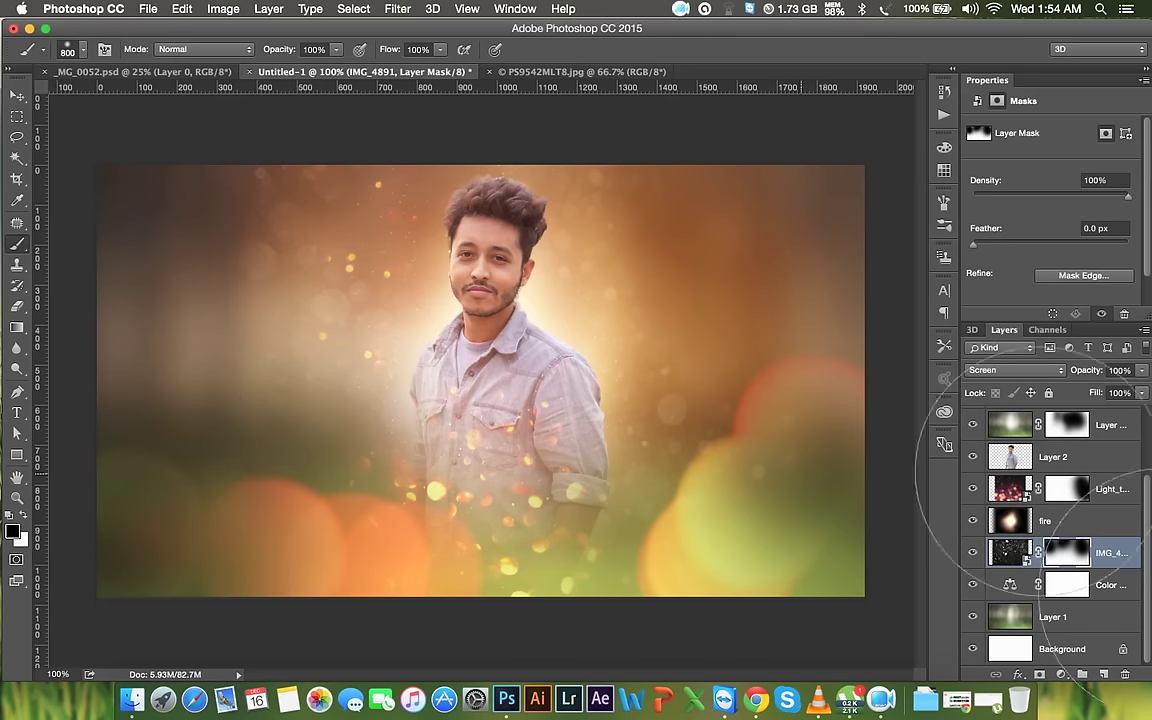
{"action": "left_click", "coordinate": [1050, 487]}
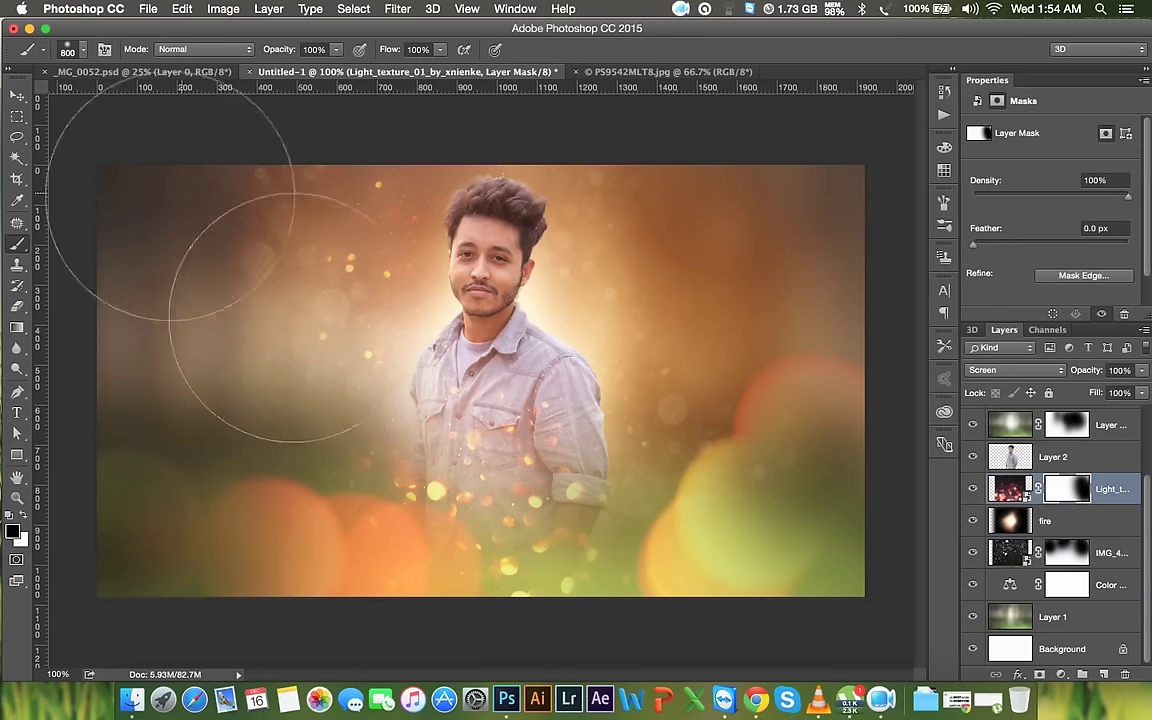
{"action": "left_click", "coordinate": [141, 476]}
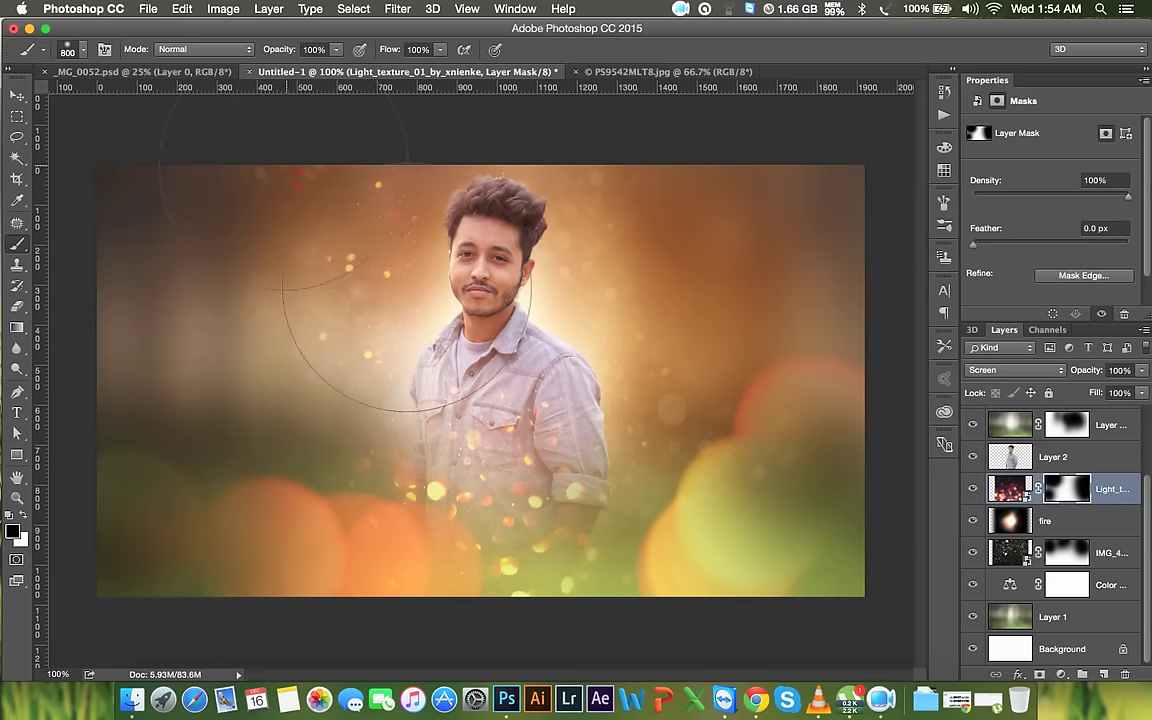
{"action": "left_click", "coordinate": [1067, 545]}
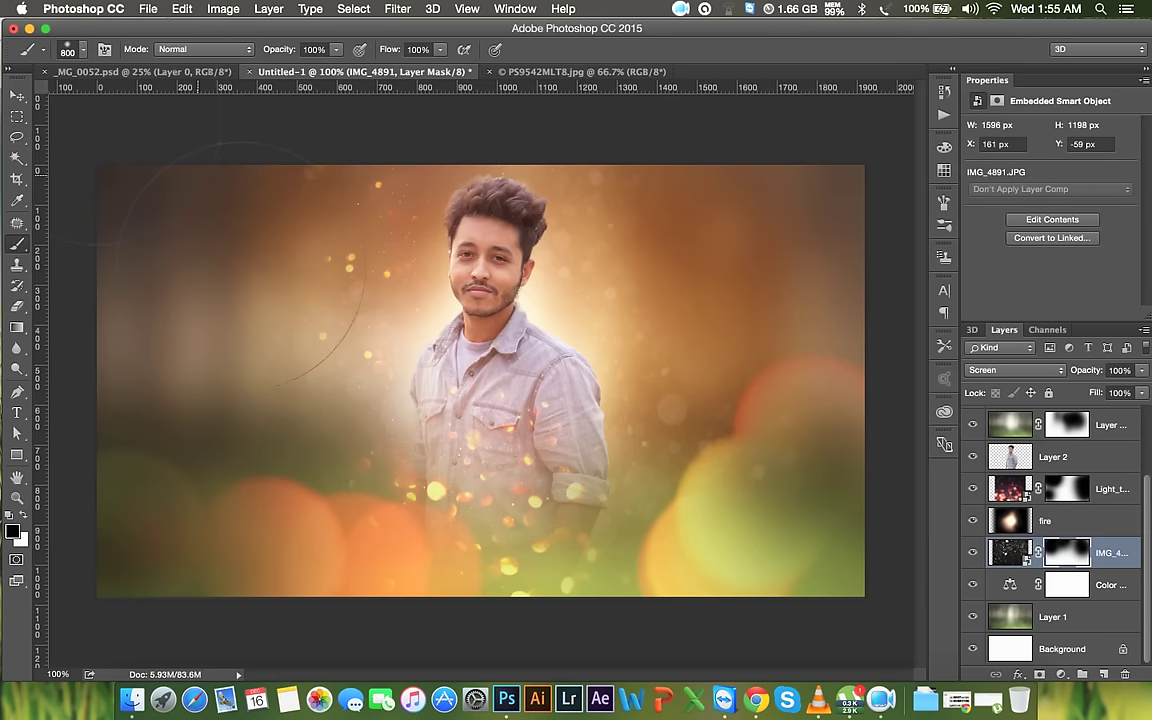
Place light_texture_10, enlarged to cover the canvas and shifted left
{"action": "left_click", "coordinate": [17, 95]}
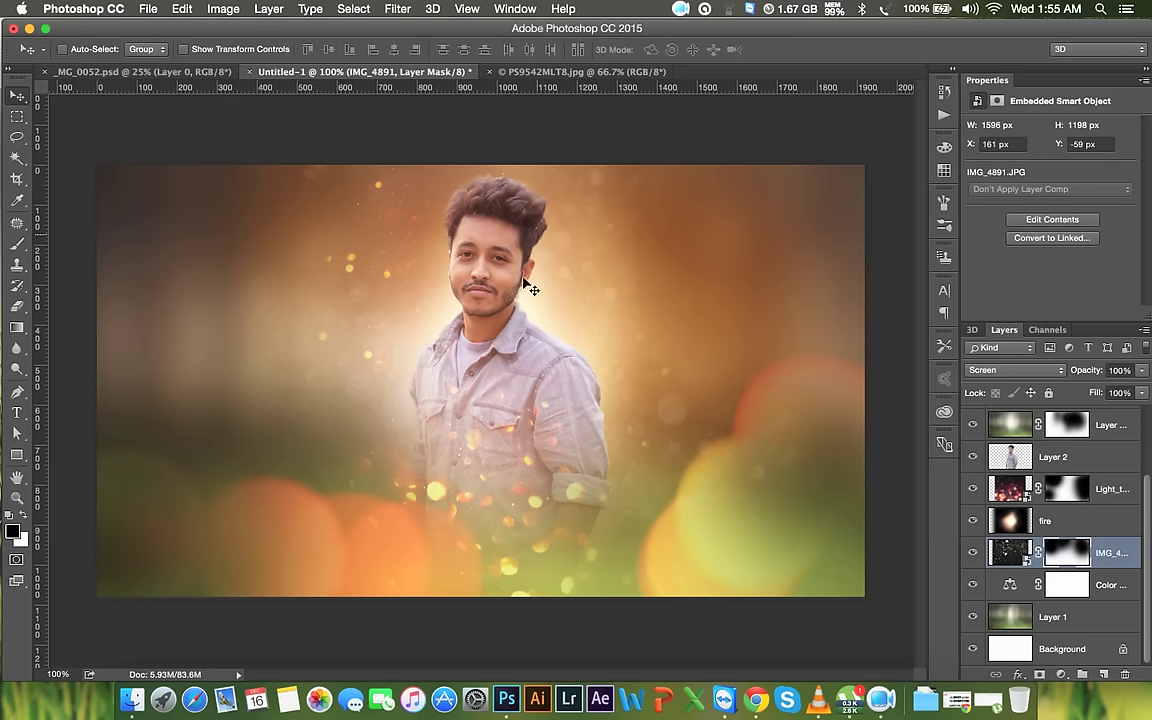
{"action": "left_click", "coordinate": [121, 663]}
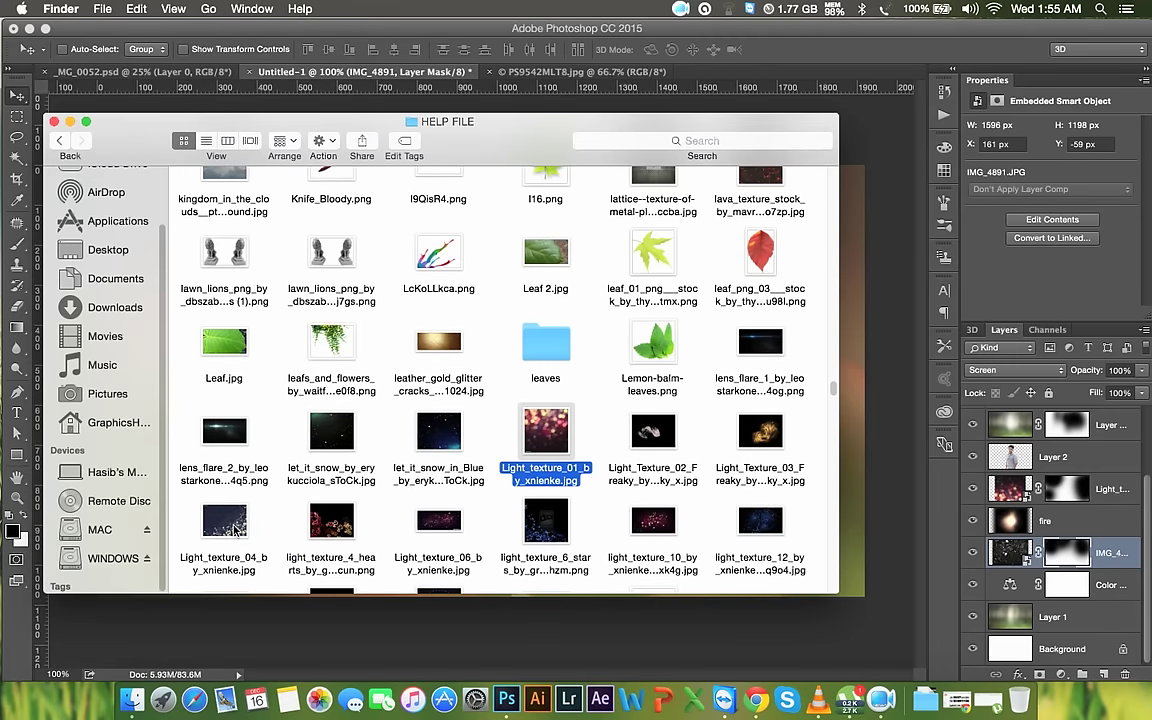
{"action": "left_click_drag", "start_coordinate": [684, 537], "coordinate": [648, 433]}
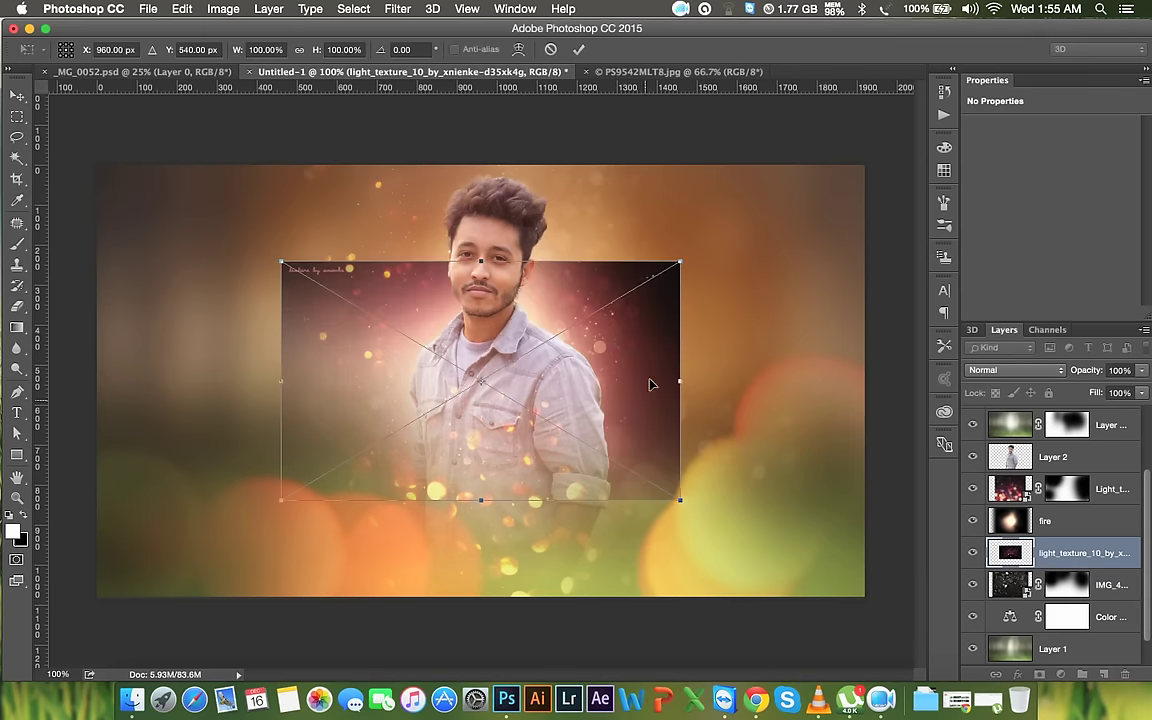
{"action": "left_click_drag", "start_coordinate": [684, 264], "coordinate": [973, 105]}
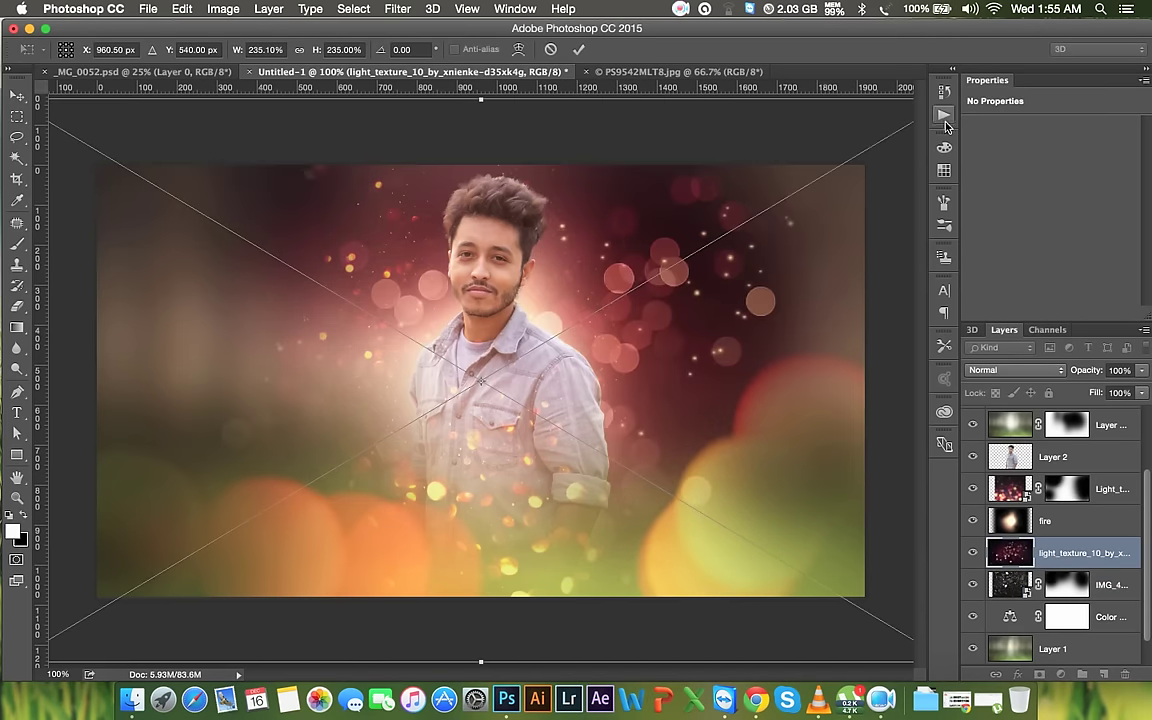
{"action": "key", "text": "Return"}
{"action": "left_click_drag", "start_coordinate": [746, 261], "coordinate": [705, 258]}
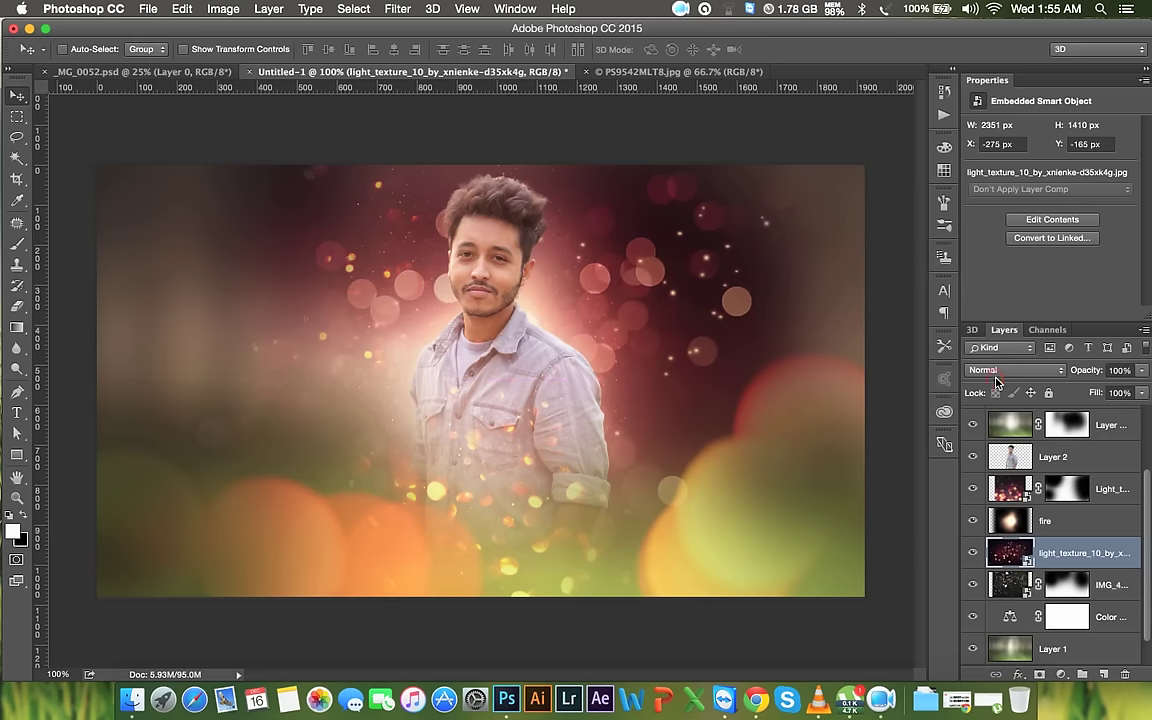
Blend light_texture_10 in Screen at 60% opacity and nudge it further left
{"action": "left_click", "coordinate": [996, 381]}
{"action": "left_click", "coordinate": [1004, 558]}
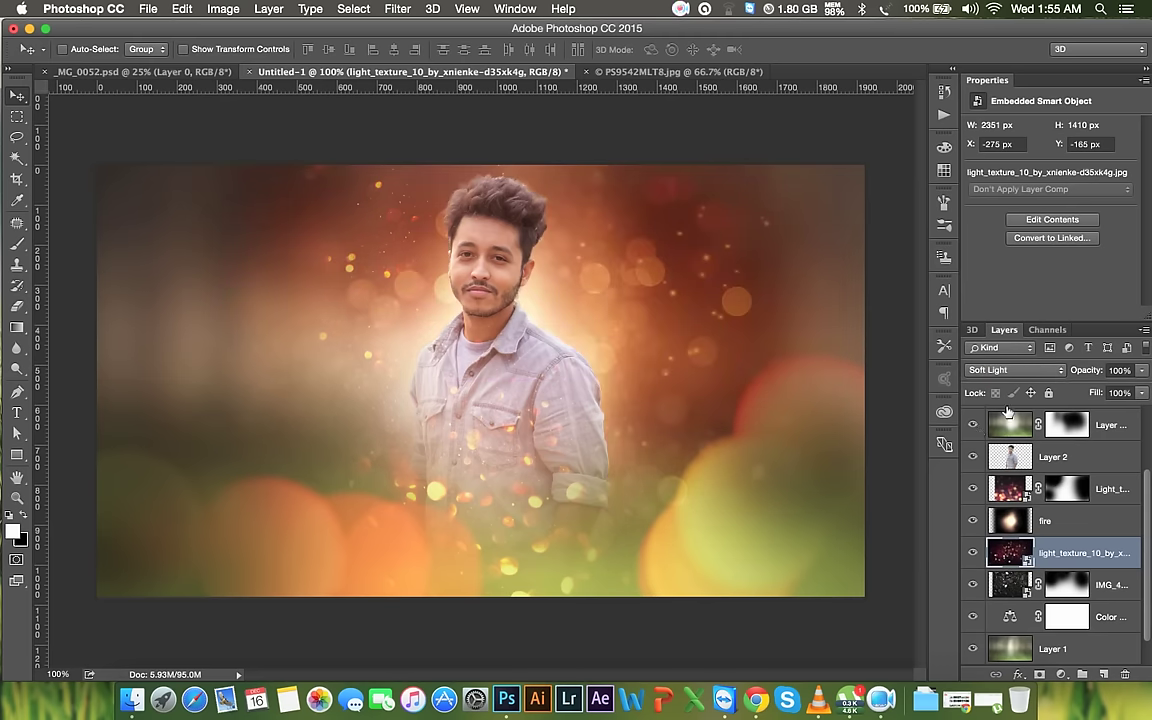
{"action": "key", "text": "6"}
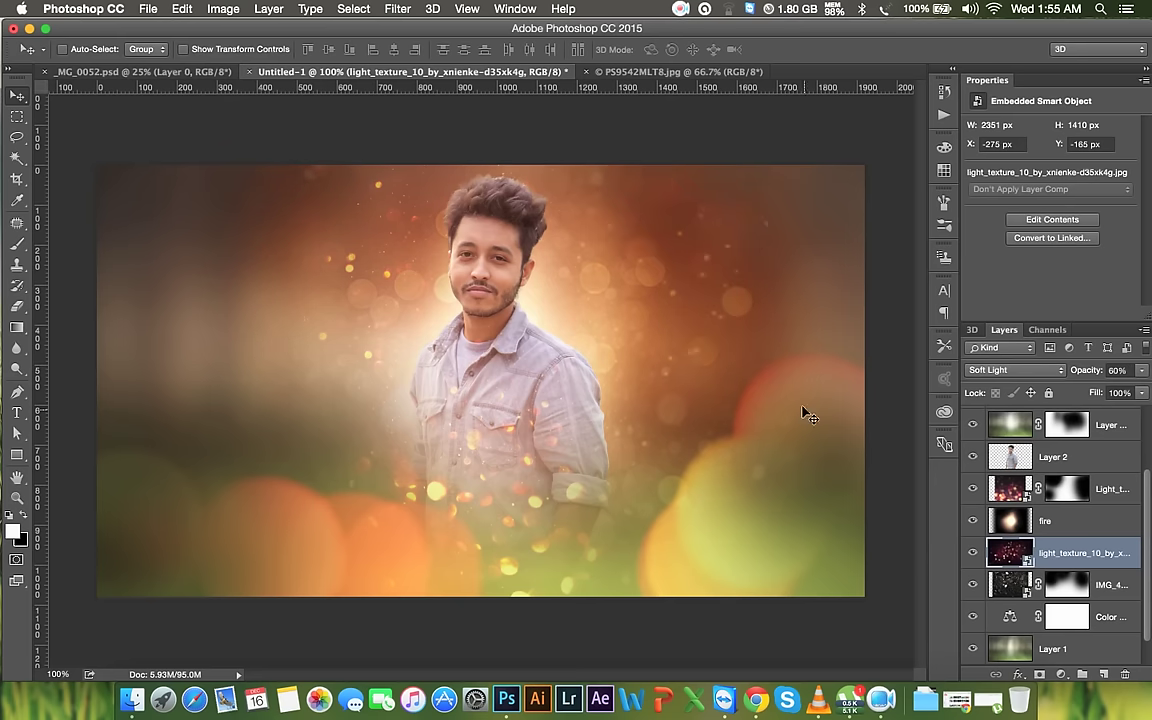
{"action": "left_click", "coordinate": [1008, 372]}
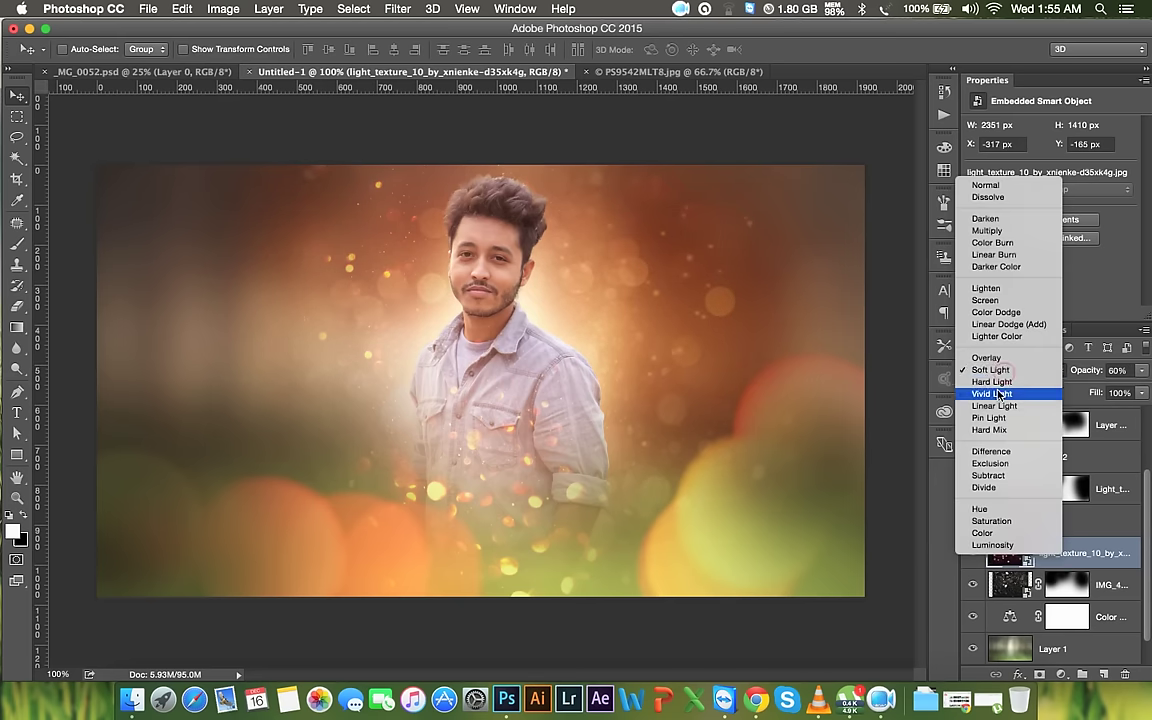
{"action": "left_click", "coordinate": [985, 302]}
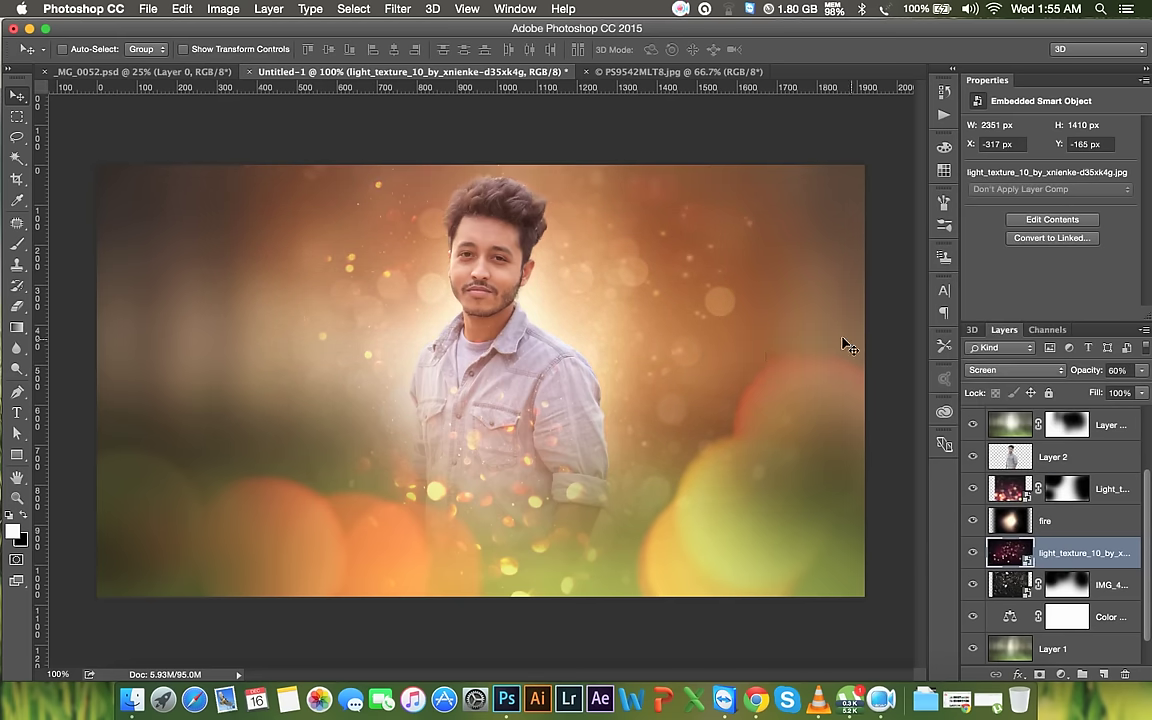
{"action": "left_click_drag", "start_coordinate": [764, 355], "coordinate": [868, 432]}
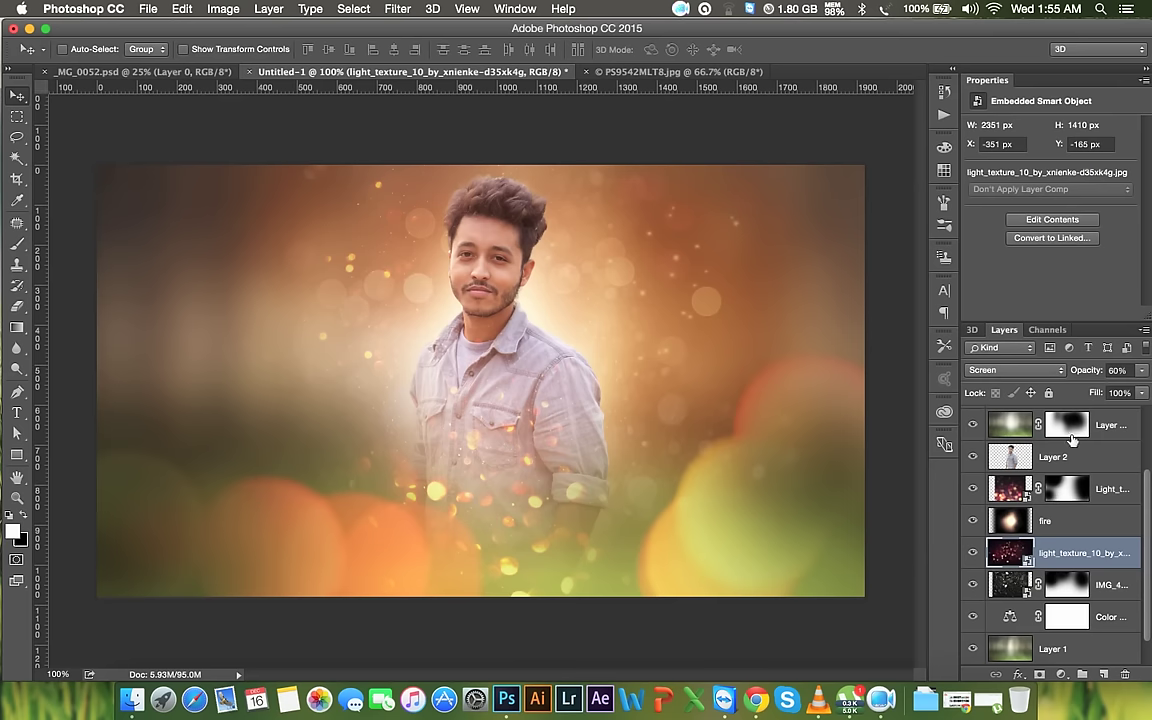
{"action": "left_click", "coordinate": [1068, 430]}
Paint white at low brush opacity on the top Layer 1 copy mask's lower left, then hide IMG_4
{"action": "left_click", "coordinate": [17, 243]}
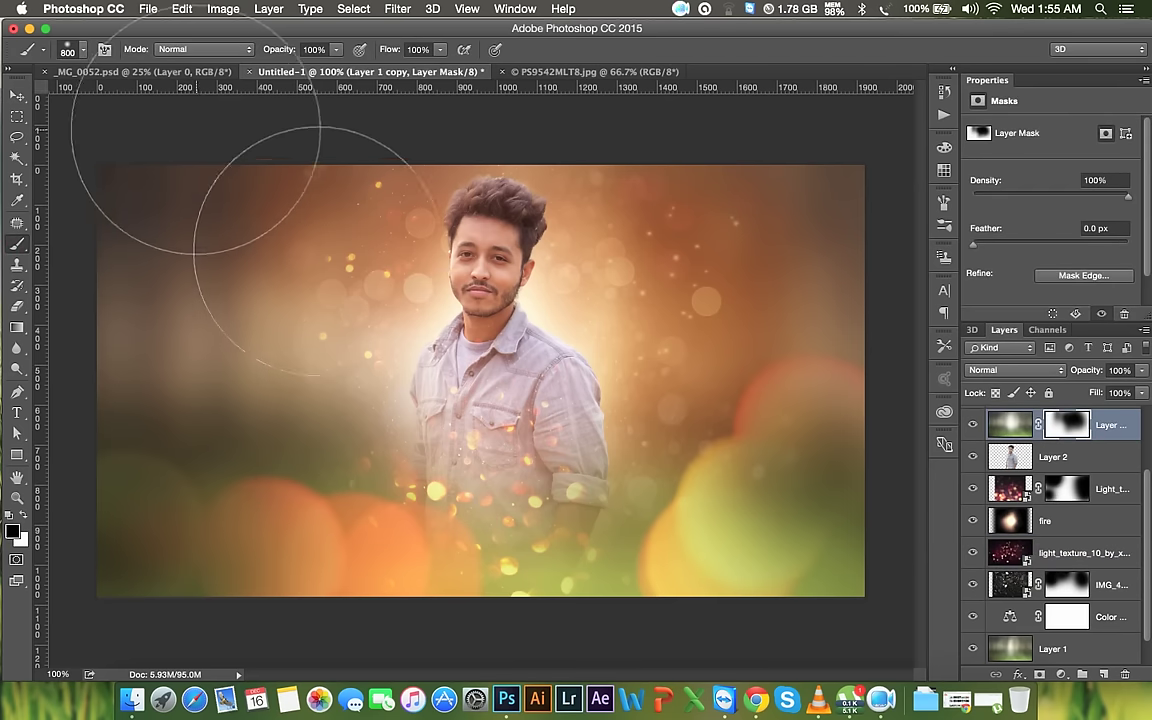
{"action": "left_click_drag", "start_coordinate": [278, 50], "coordinate": [231, 60]}
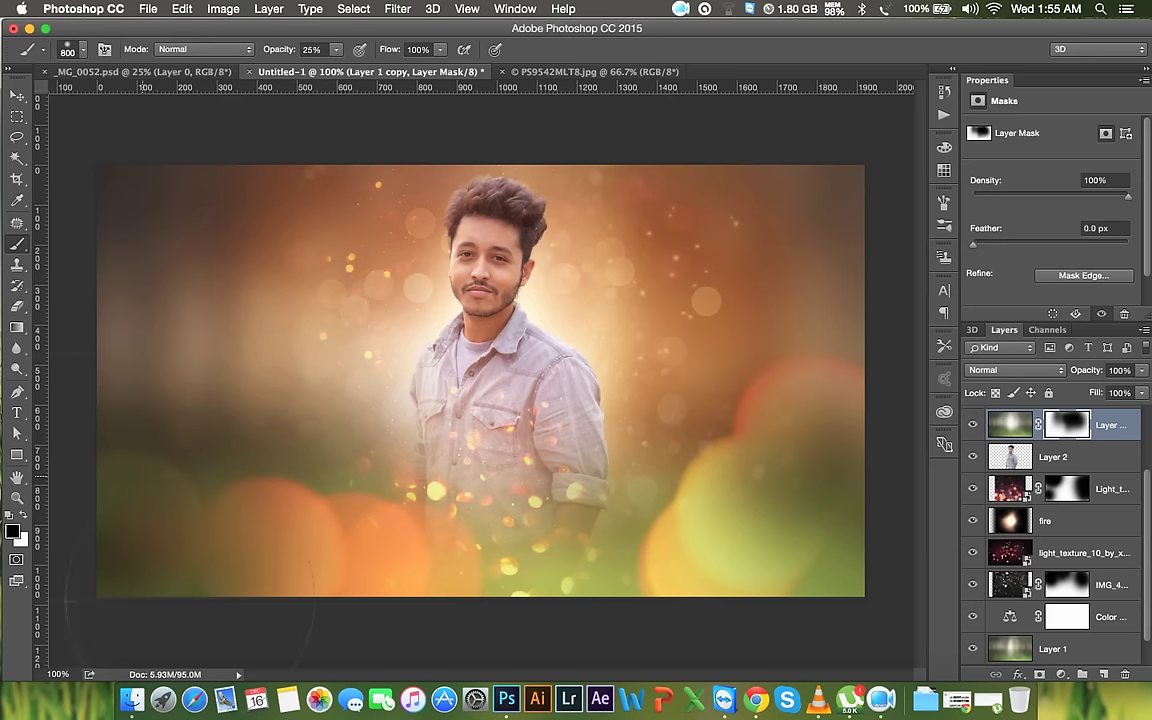
{"action": "key", "text": "x"}
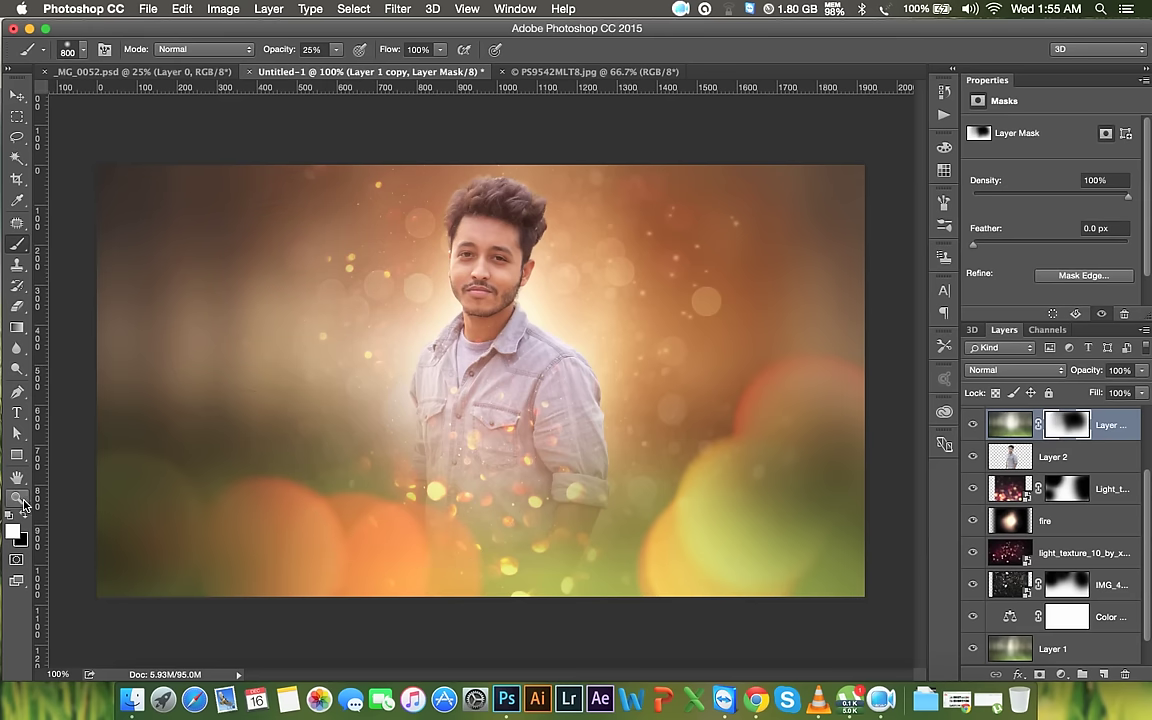
{"action": "key", "text": "x"}
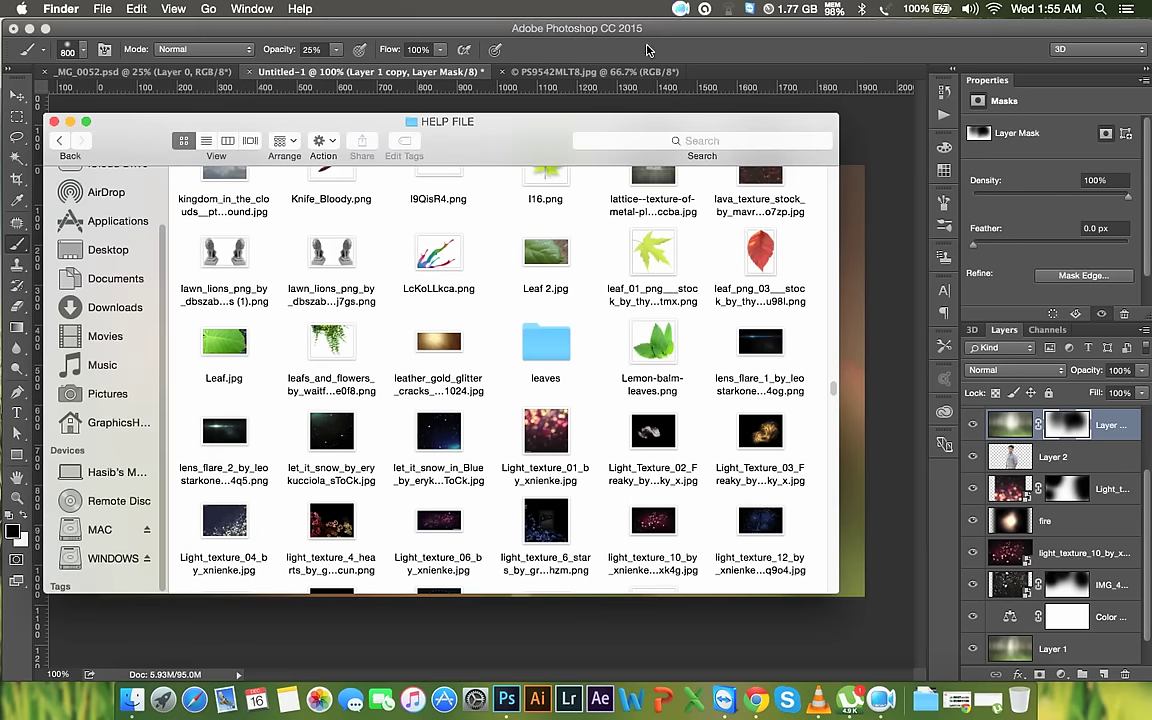
{"action": "left_click", "coordinate": [647, 49]}
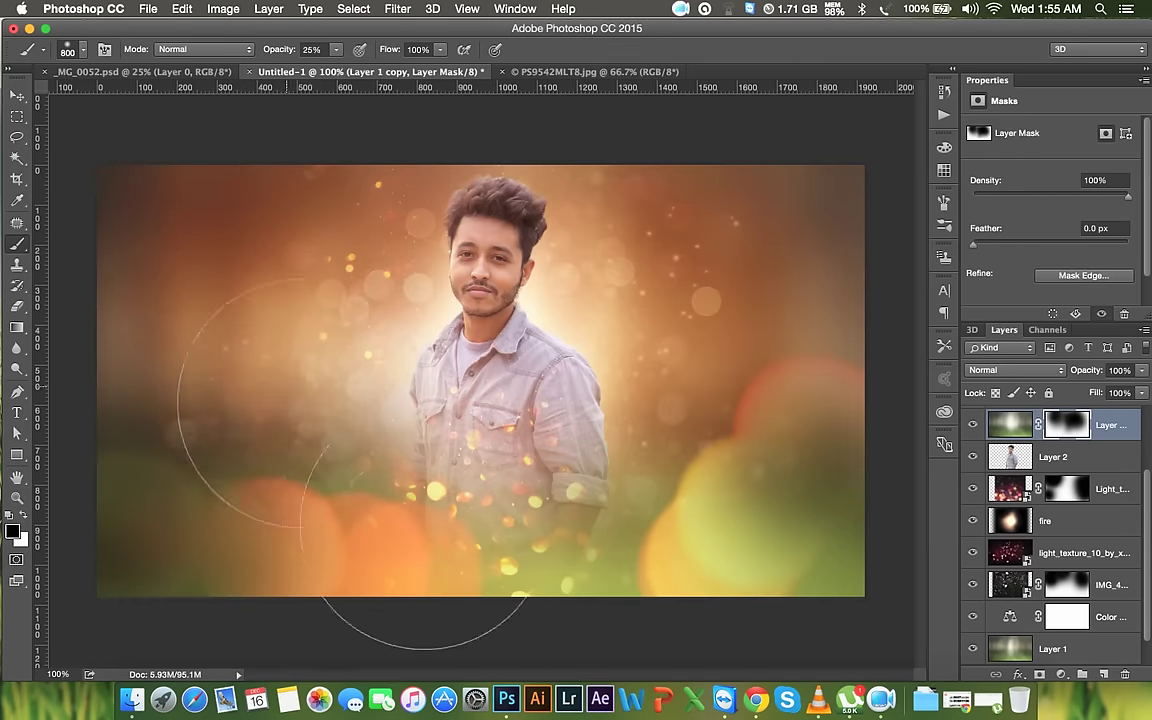
{"action": "left_click", "coordinate": [21, 516]}
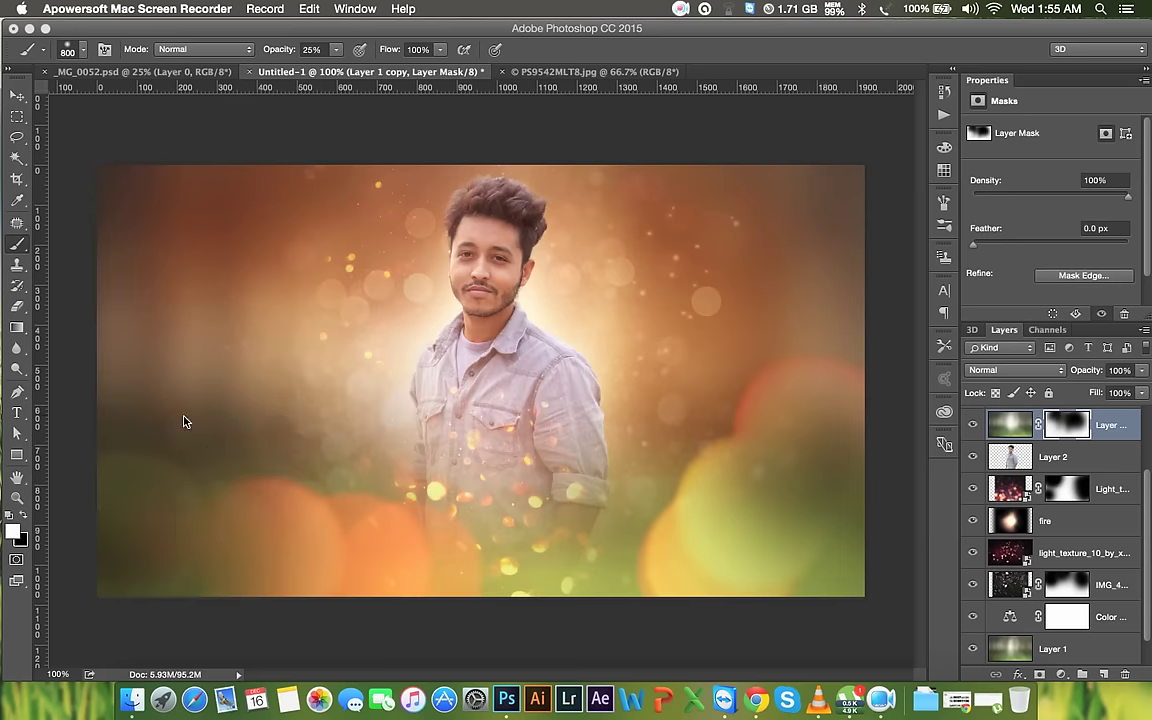
{"action": "left_click", "coordinate": [183, 421]}
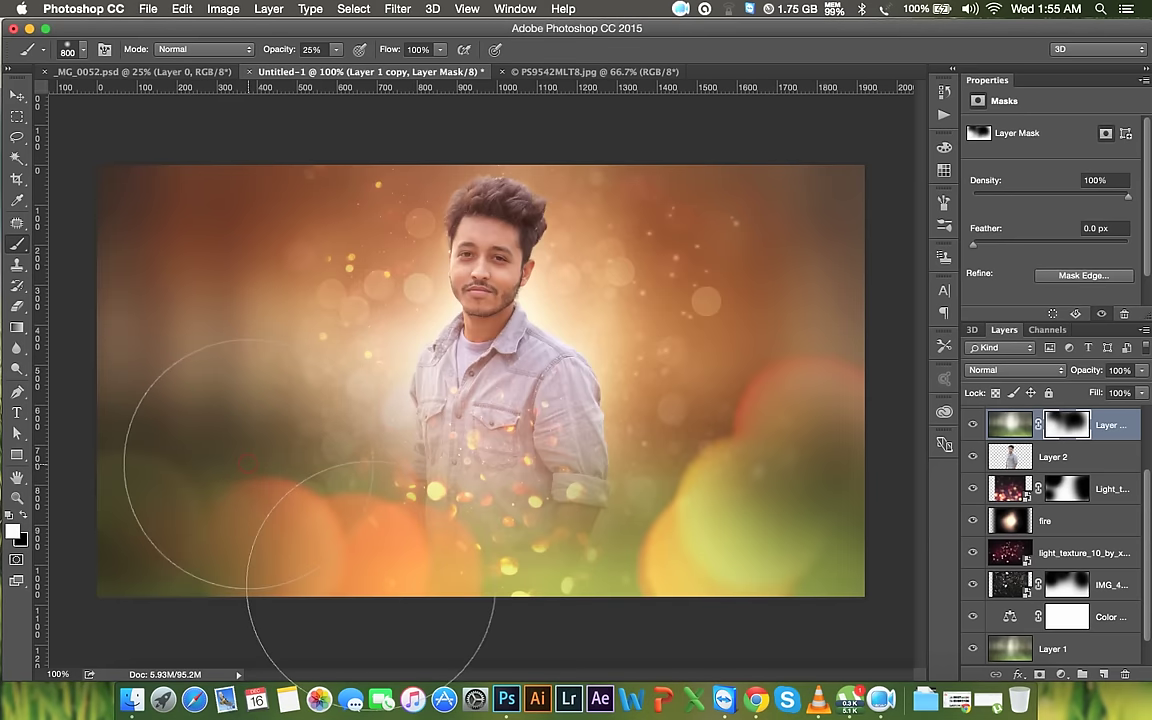
{"action": "left_click", "coordinate": [975, 583]}
Show IMG_4 again, drop light_texture_10 to 33% opacity, and target Light_texture_01's mask
{"action": "left_click", "coordinate": [975, 584]}
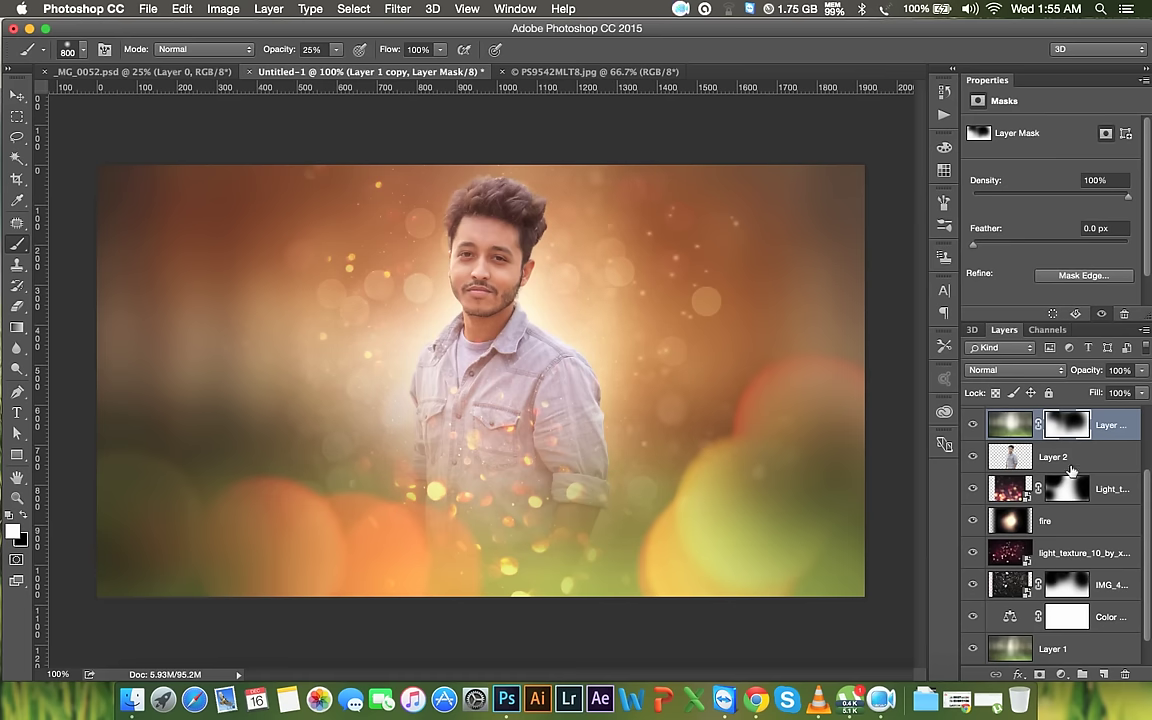
{"action": "left_click", "coordinate": [1056, 547]}
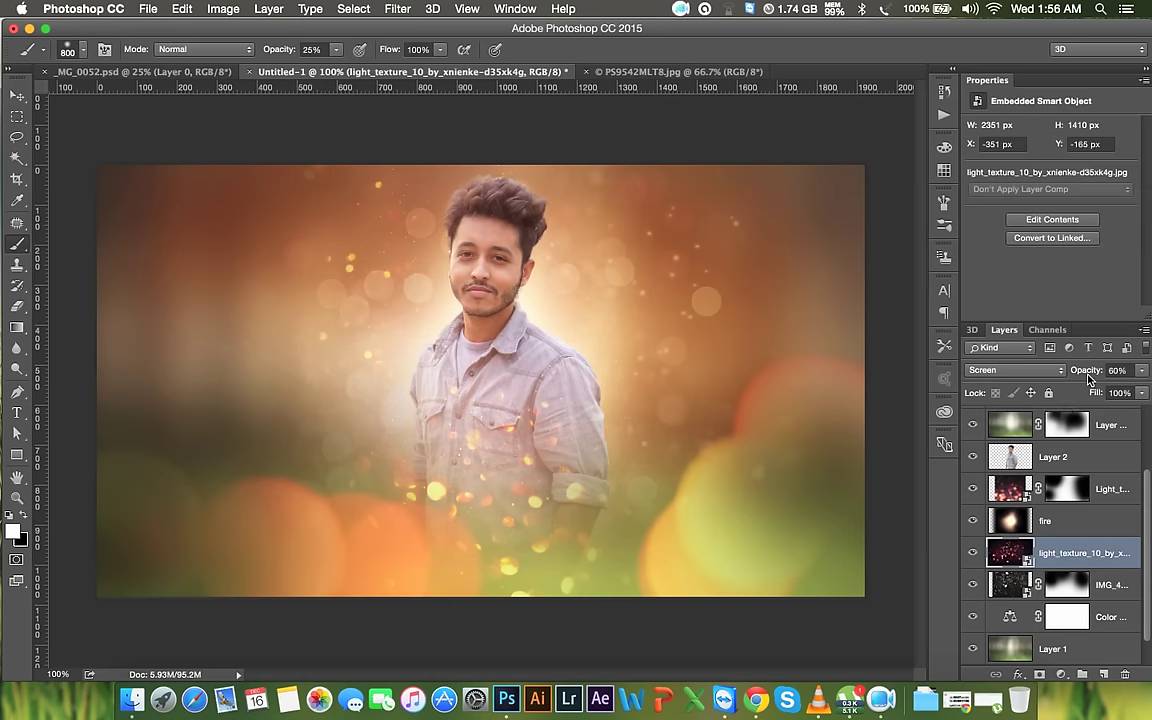
{"action": "left_click_drag", "start_coordinate": [1092, 371], "coordinate": [1086, 371]}
{"action": "left_click_drag", "start_coordinate": [1075, 370], "coordinate": [1070, 370]}
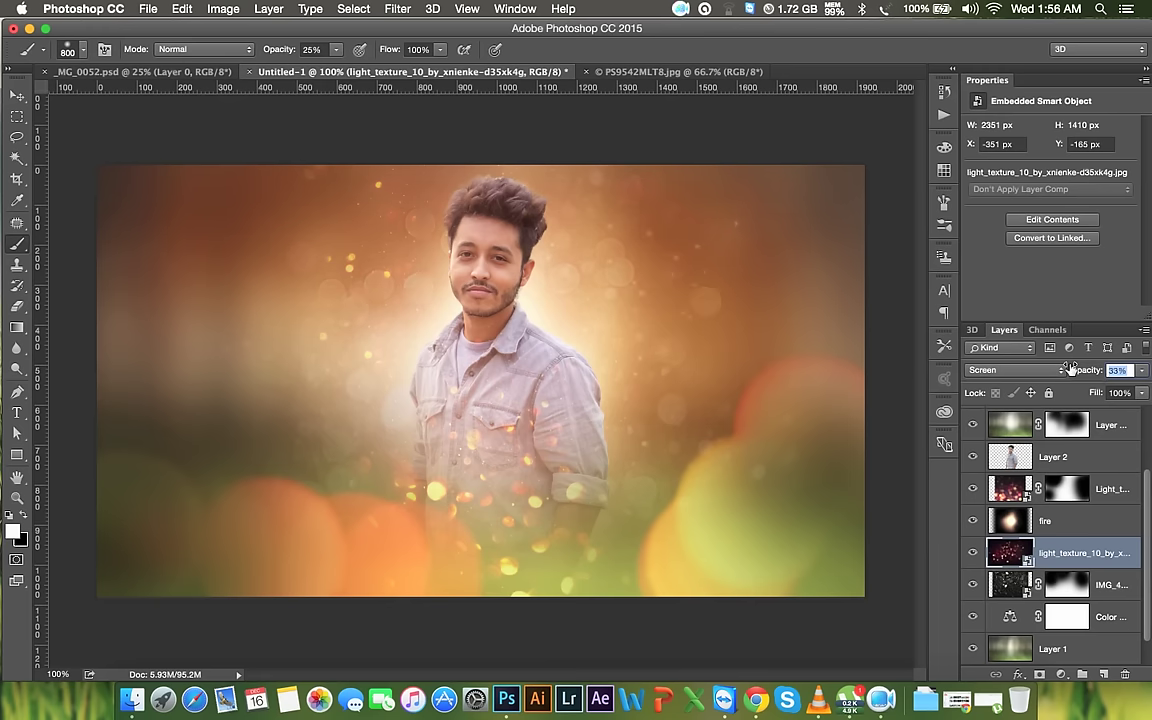
{"action": "left_click", "coordinate": [1100, 488]}
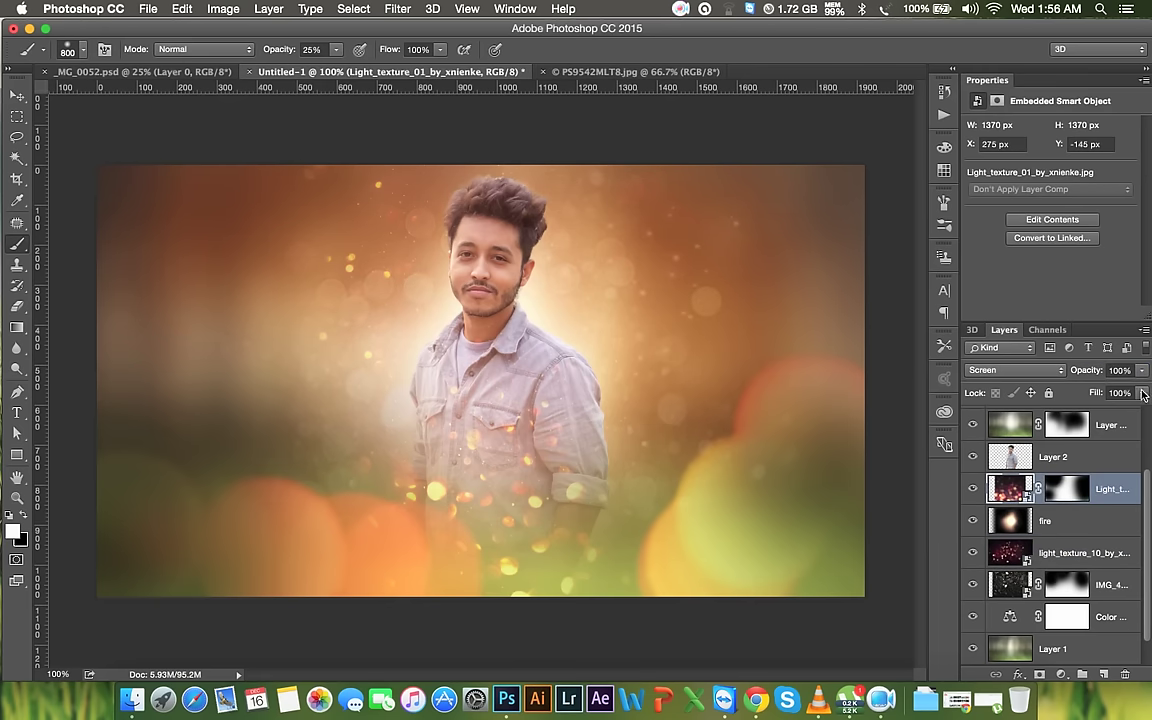
{"action": "left_click", "coordinate": [1068, 486]}
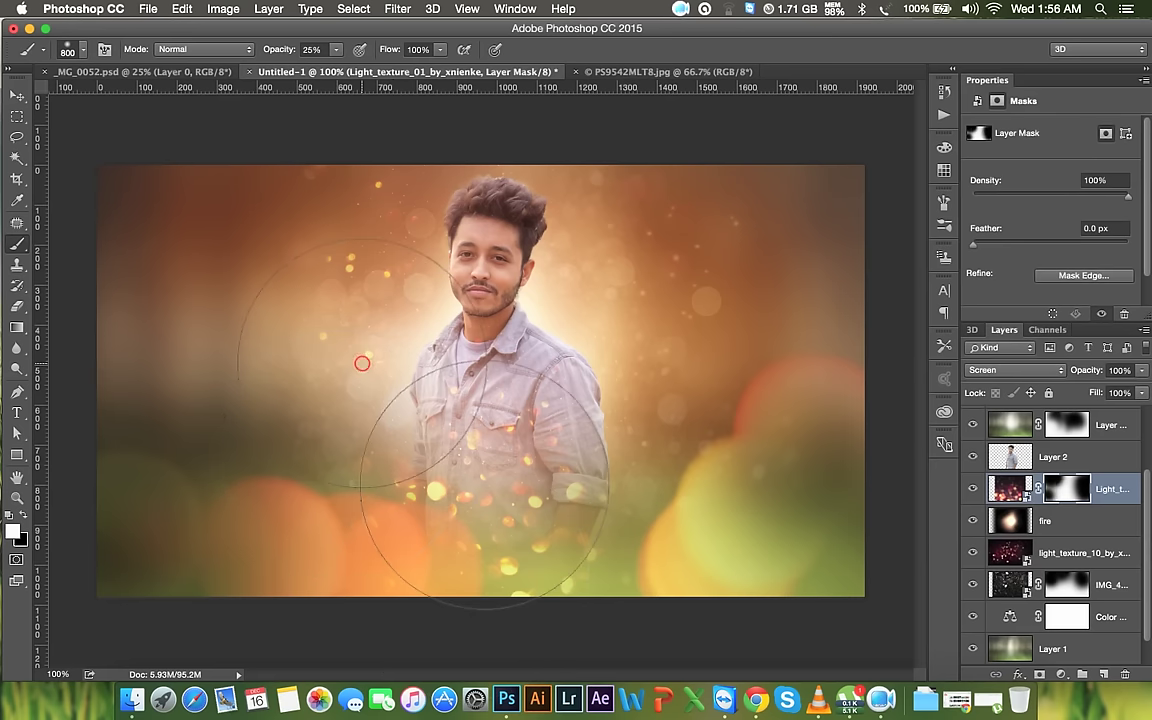
{"action": "left_click", "coordinate": [19, 96]}
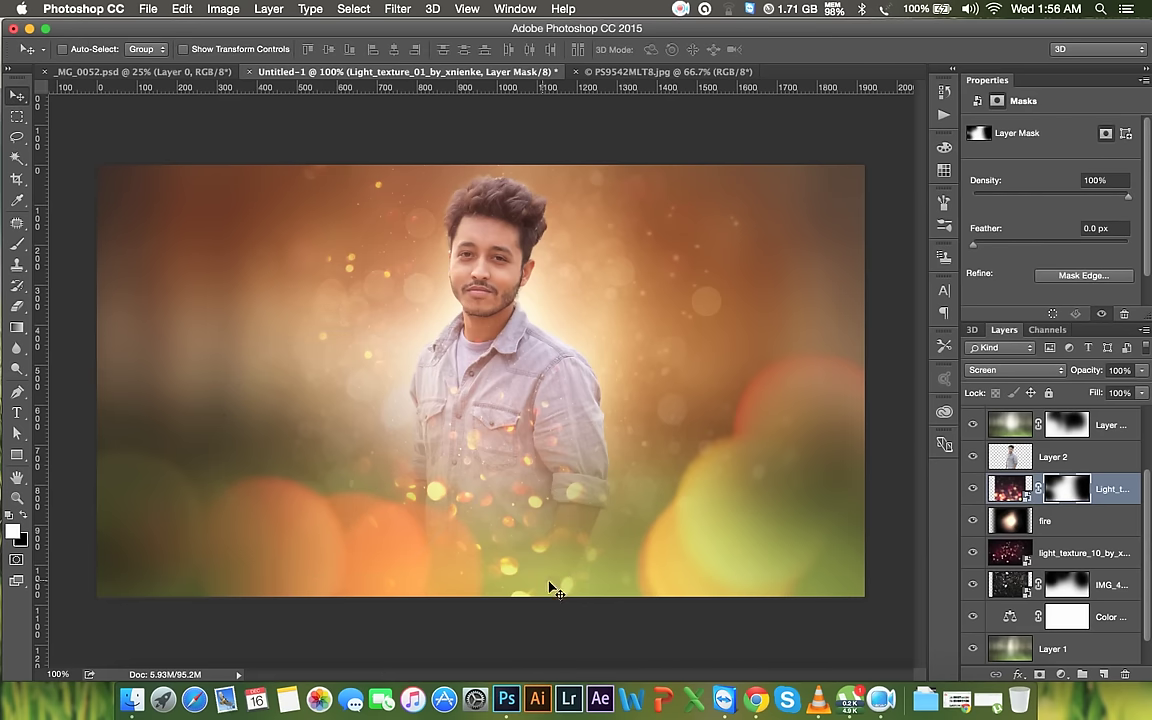
Place let_it_snow_in_Blue from the HELP FILE folder, enlarged over the canvas
{"action": "left_click", "coordinate": [160, 660]}
{"action": "scroll", "coordinate": [470, 390], "scroll_direction": "down", "scroll_amount": 2}
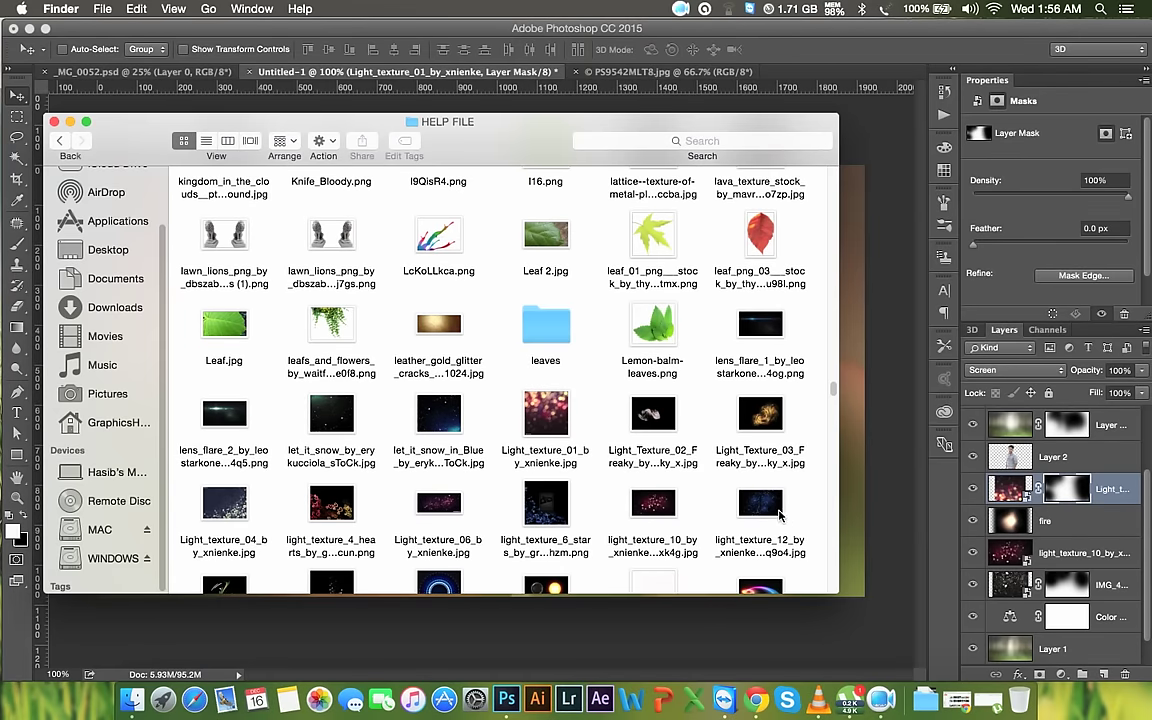
{"action": "left_click_drag", "start_coordinate": [452, 420], "coordinate": [640, 342]}
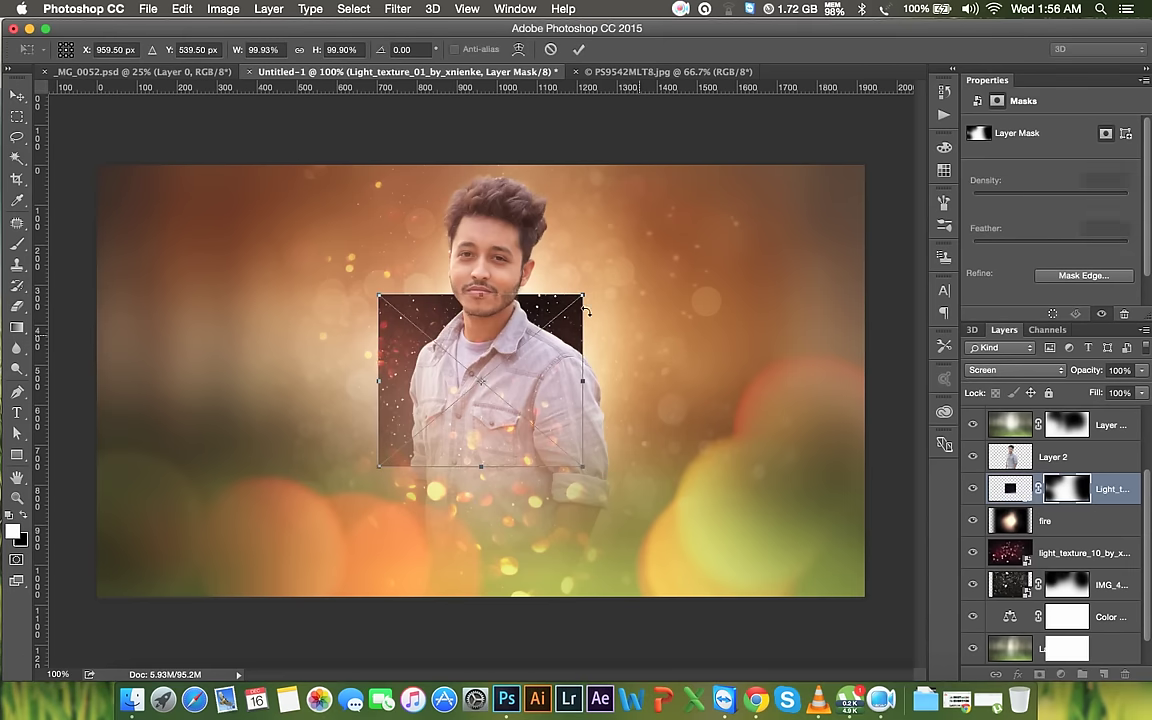
{"action": "left_click_drag", "start_coordinate": [584, 299], "coordinate": [754, 218]}
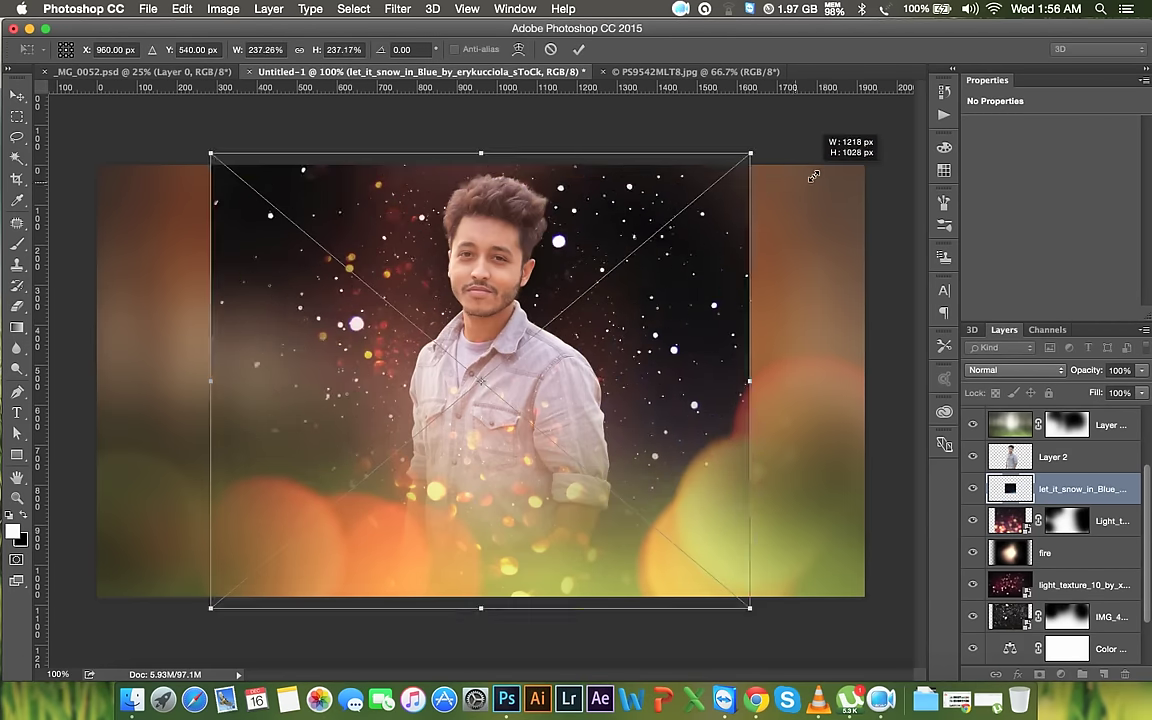
{"action": "left_click_drag", "start_coordinate": [754, 218], "coordinate": [840, 175]}
{"action": "left_click", "coordinate": [583, 53]}
Move the snow layer above the portrait, blend it in Screen, scale it to 430%, and shift it up
{"action": "left_click_drag", "start_coordinate": [1085, 478], "coordinate": [1067, 427]}
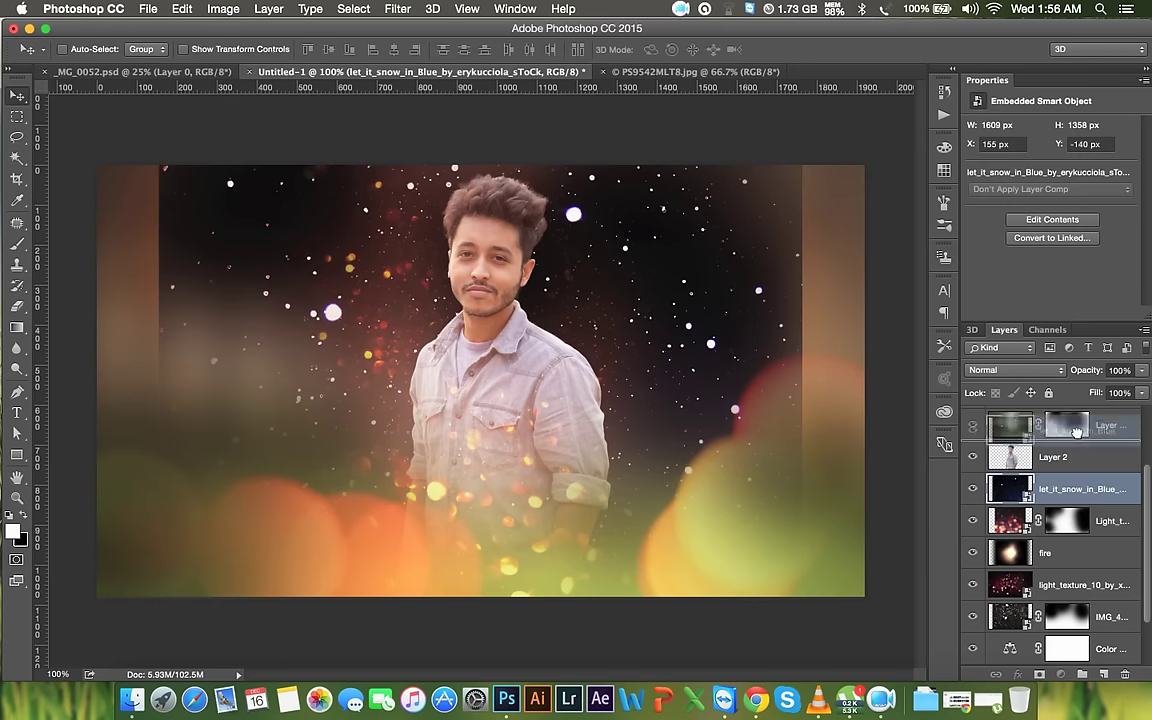
{"action": "left_click", "coordinate": [1020, 380]}
{"action": "left_click", "coordinate": [1000, 484]}
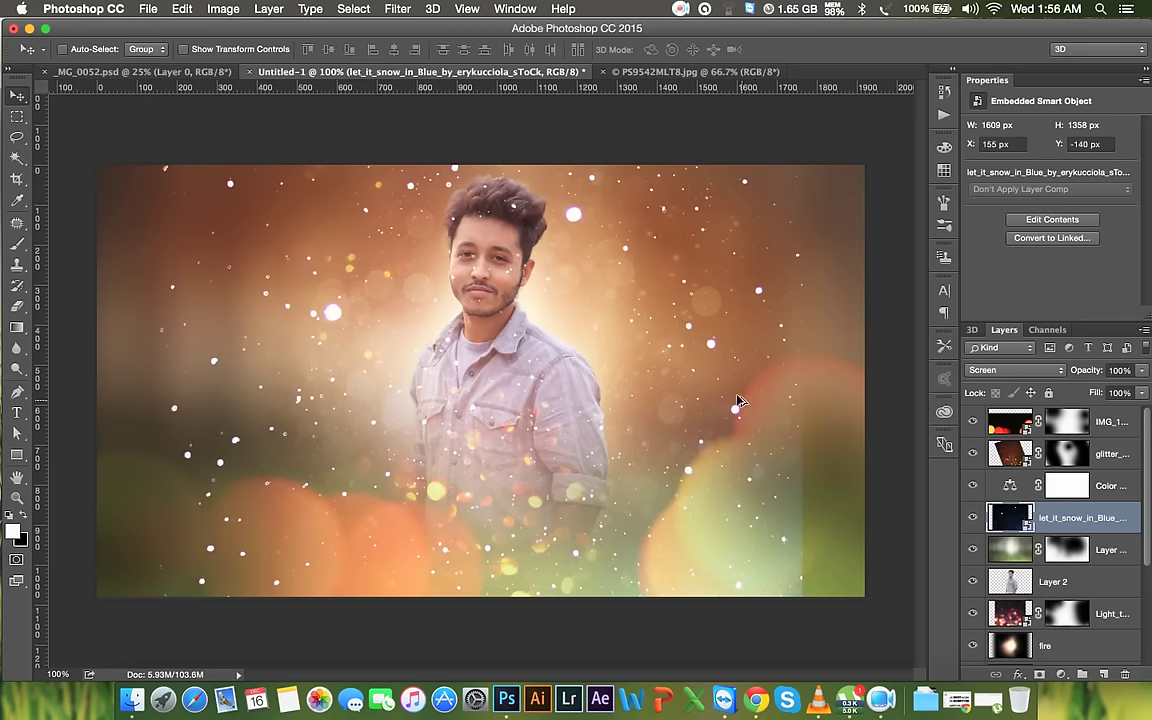
{"action": "key", "text": "ctrl+t"}
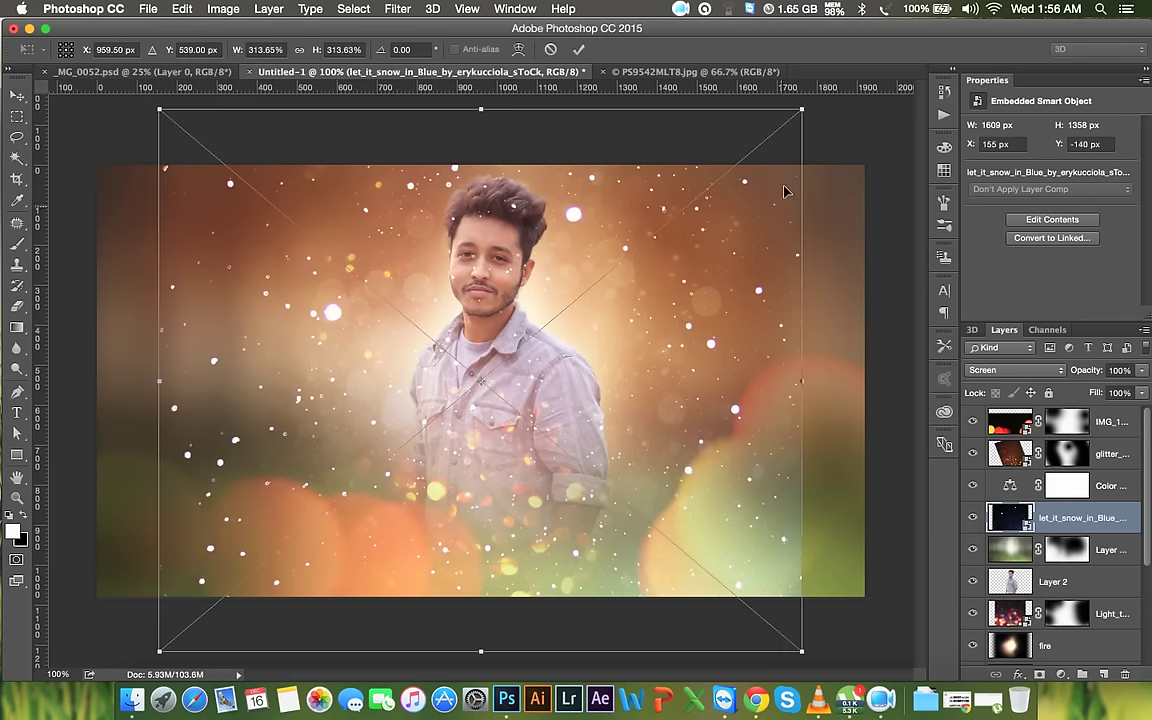
{"action": "left_click_drag", "start_coordinate": [797, 107], "coordinate": [982, 75]}
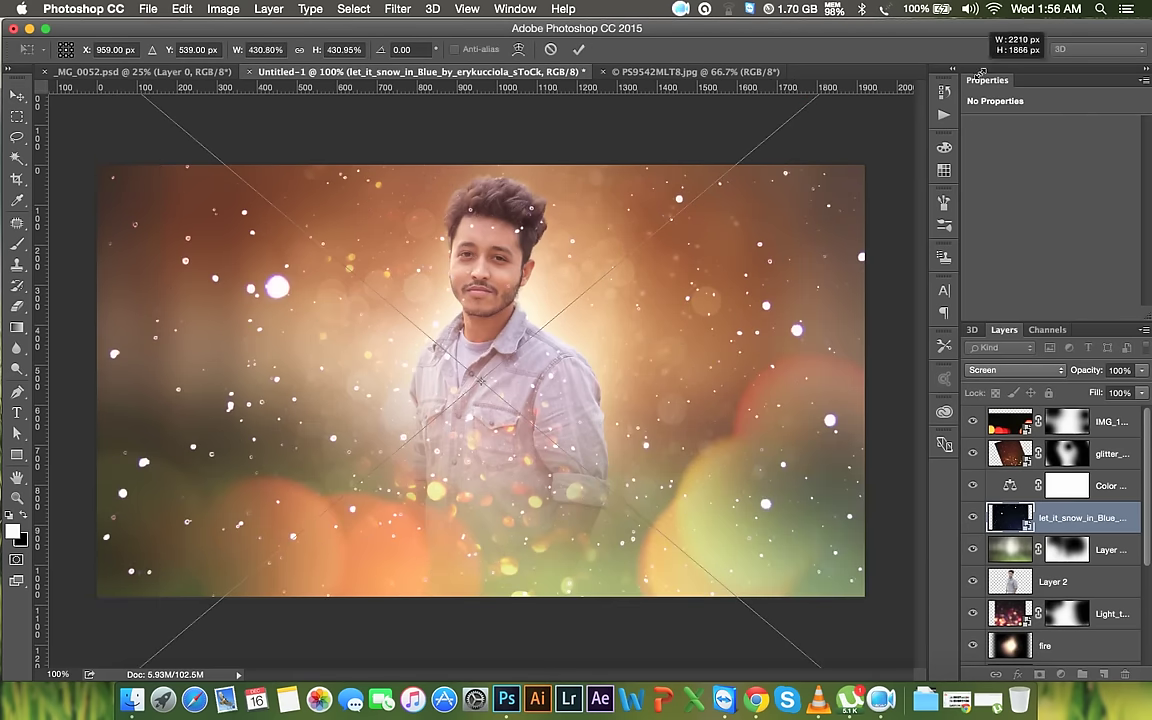
{"action": "key", "text": "Return"}
{"action": "mouse_move", "coordinate": [818, 324]}
{"action": "left_mouse_down"}
{"action": "mouse_move", "coordinate": [816, 295]}
{"action": "mouse_move", "coordinate": [785, 250]}
{"action": "left_mouse_up"}
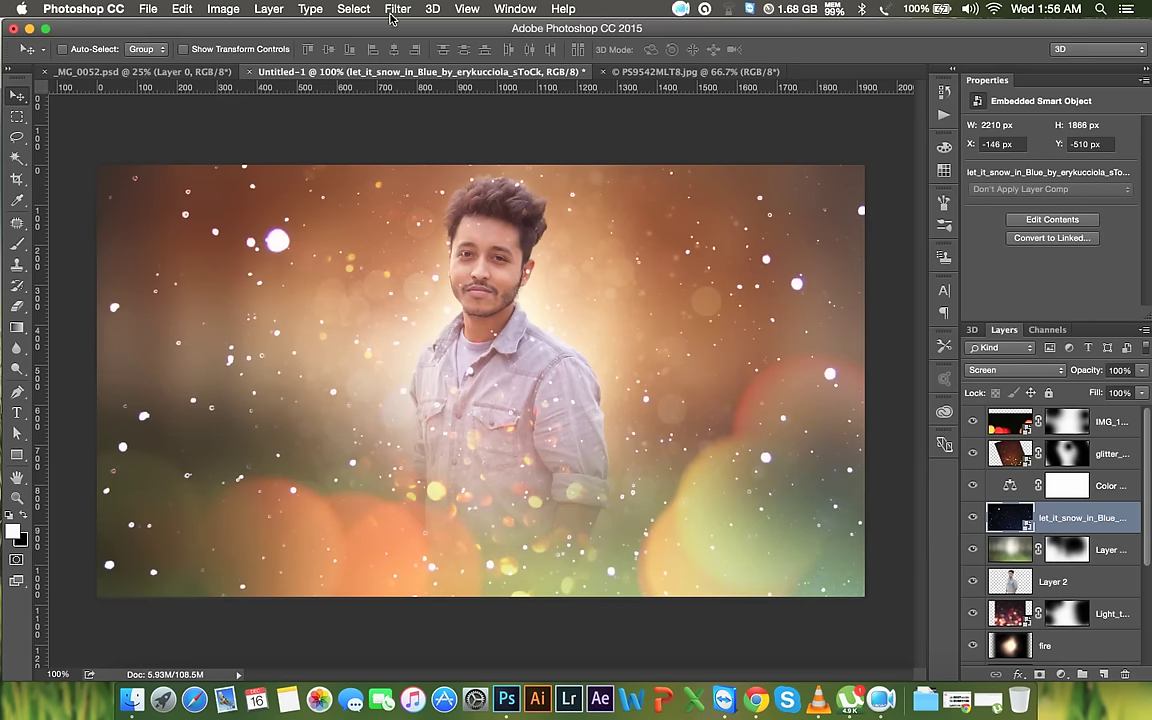
Apply a Blur Gallery Field Blur: 6 px, Light Bokeh 20%, Bokeh Color 60%, Light Range 236–254
{"action": "left_click", "coordinate": [395, 12]}
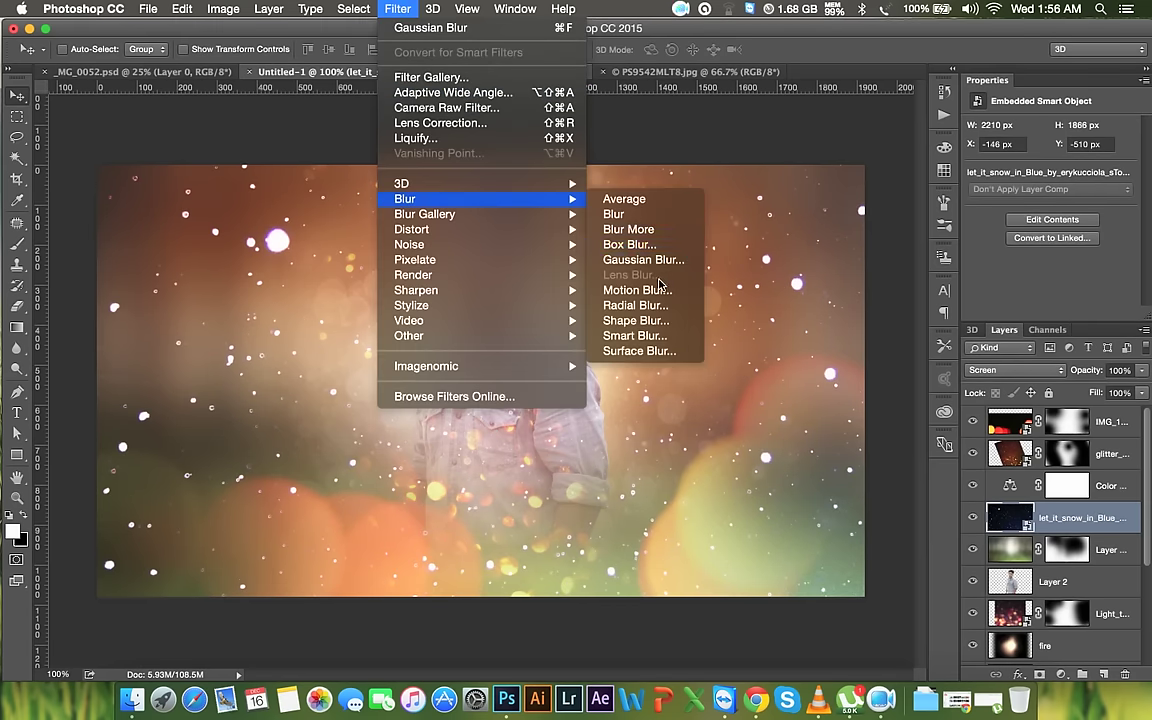
{"action": "mouse_move", "coordinate": [424, 214]}
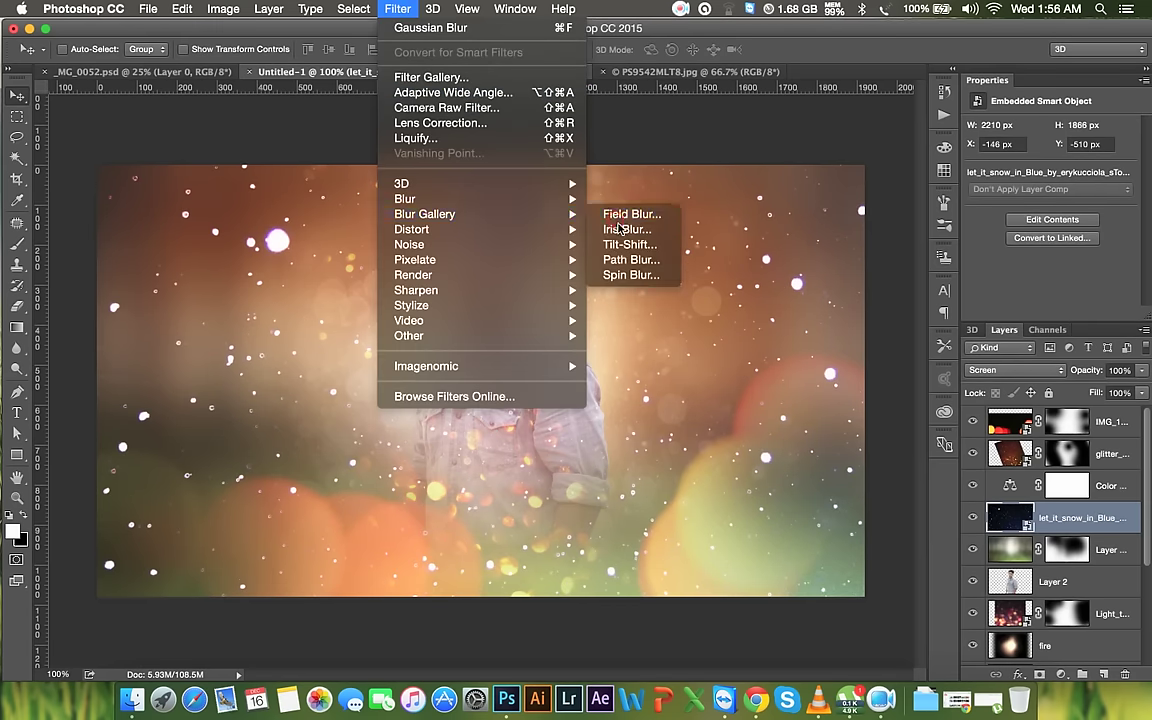
{"action": "left_click", "coordinate": [620, 215]}
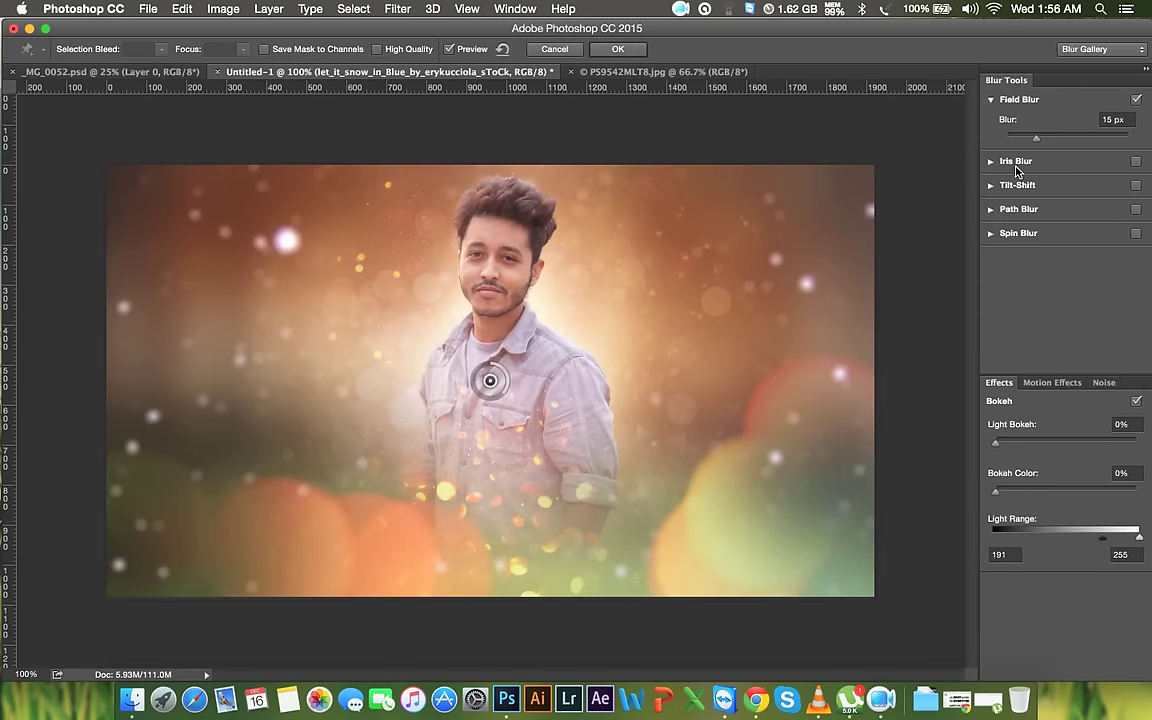
{"action": "left_click_drag", "start_coordinate": [1008, 444], "coordinate": [1038, 447]}
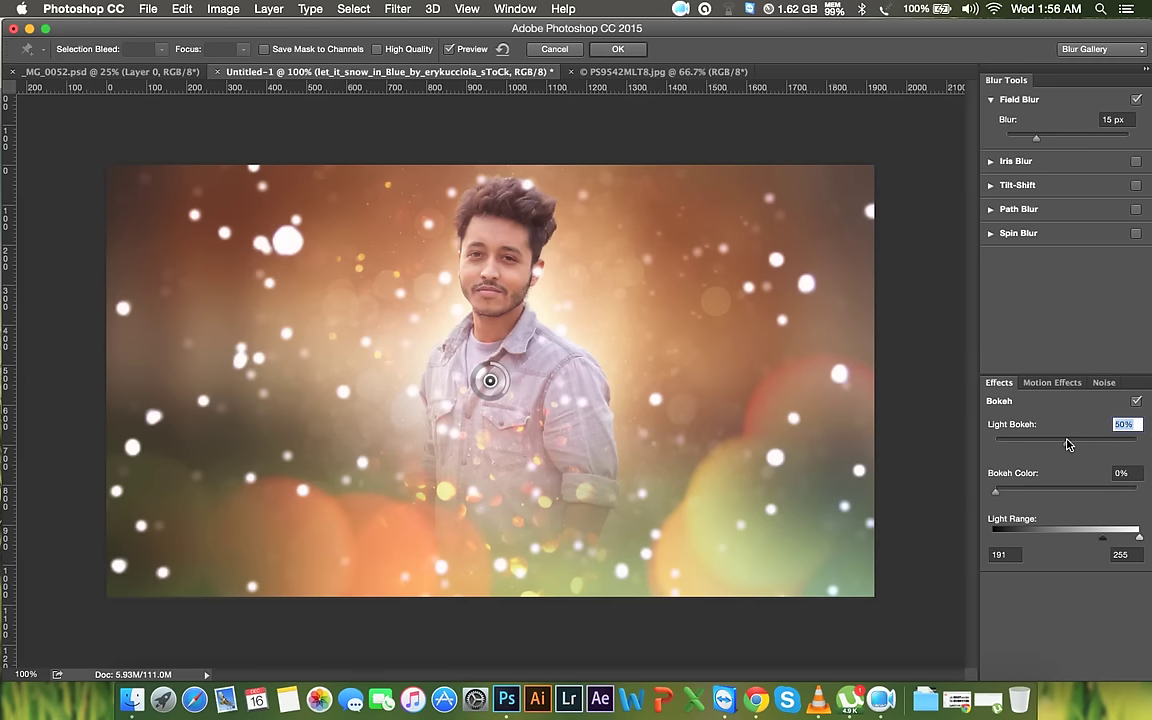
{"action": "left_click_drag", "start_coordinate": [1102, 538], "coordinate": [1136, 546]}
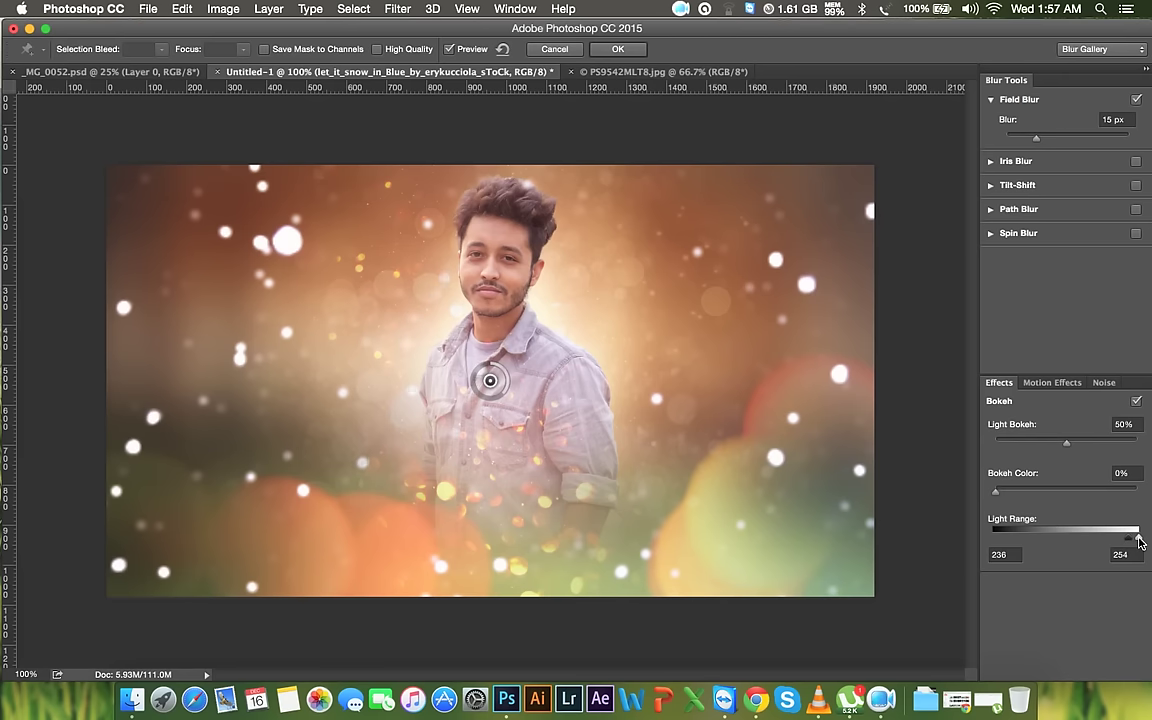
{"action": "left_click_drag", "start_coordinate": [995, 491], "coordinate": [1036, 500]}
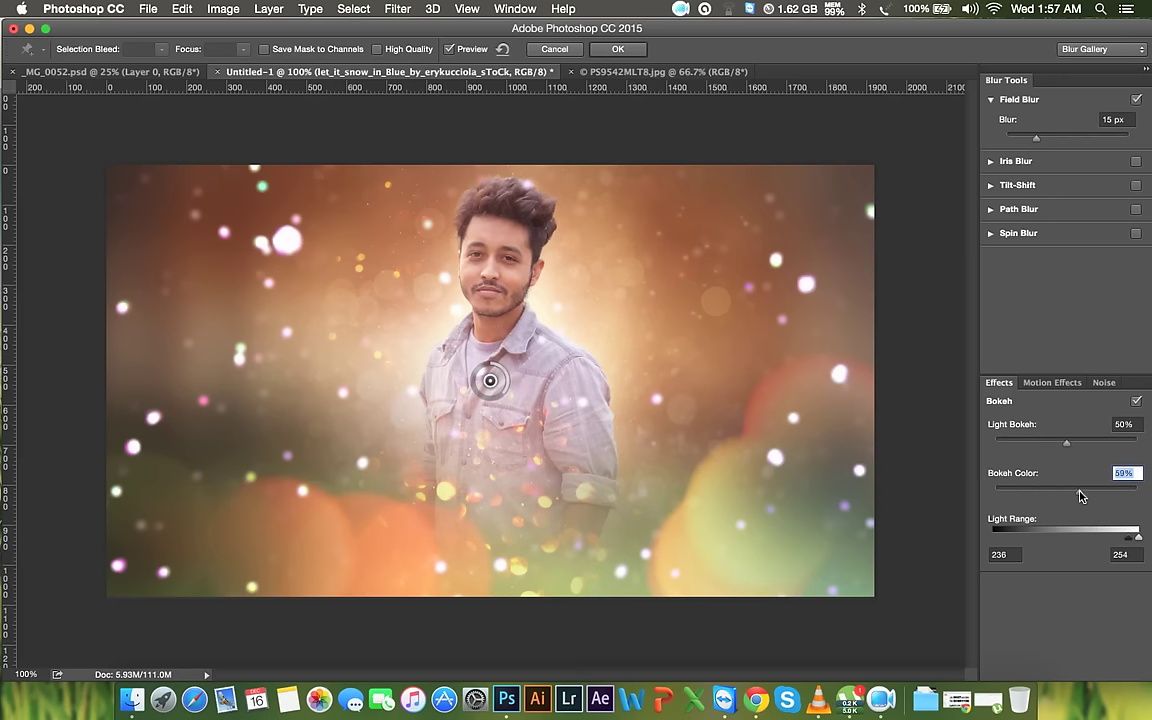
{"action": "left_click_drag", "start_coordinate": [1073, 449], "coordinate": [1110, 449]}
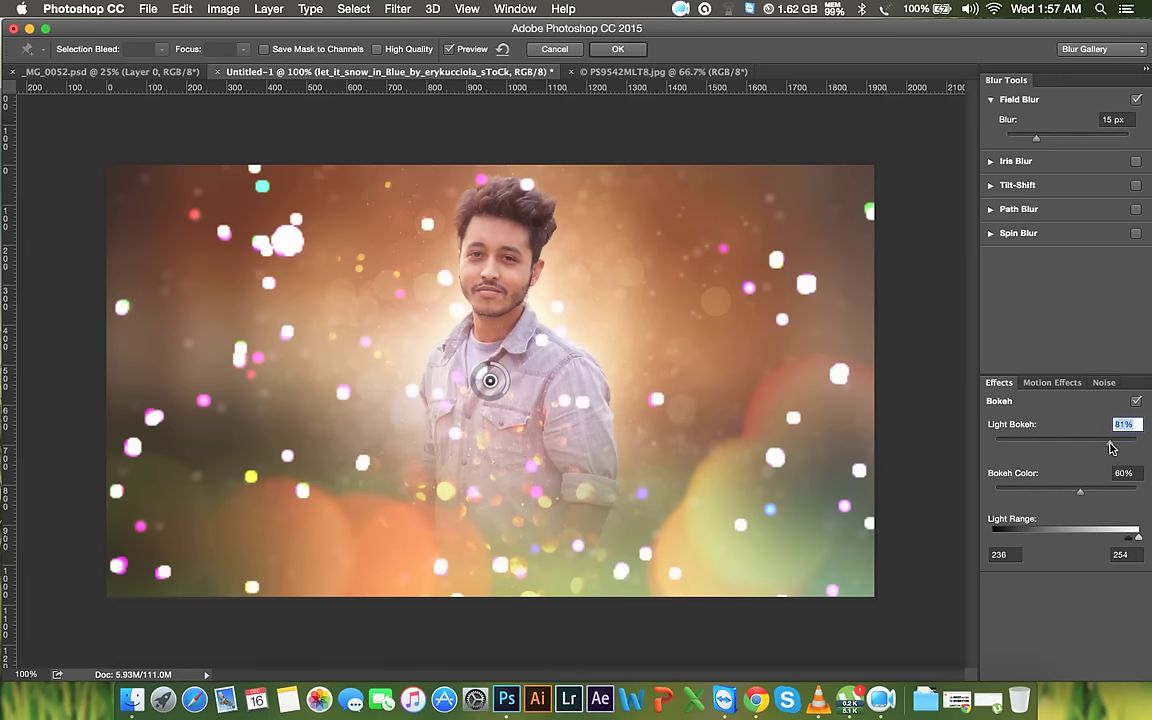
{"action": "left_click_drag", "start_coordinate": [1035, 451], "coordinate": [1028, 451]}
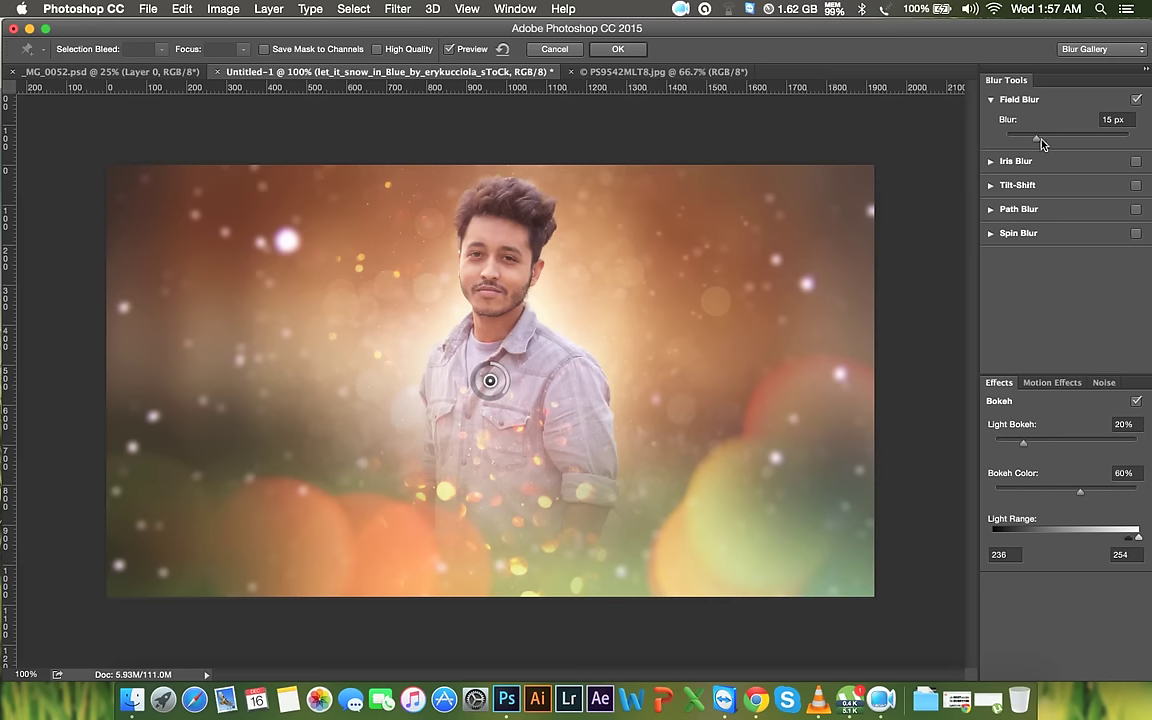
{"action": "left_click_drag", "start_coordinate": [1036, 138], "coordinate": [1021, 139]}
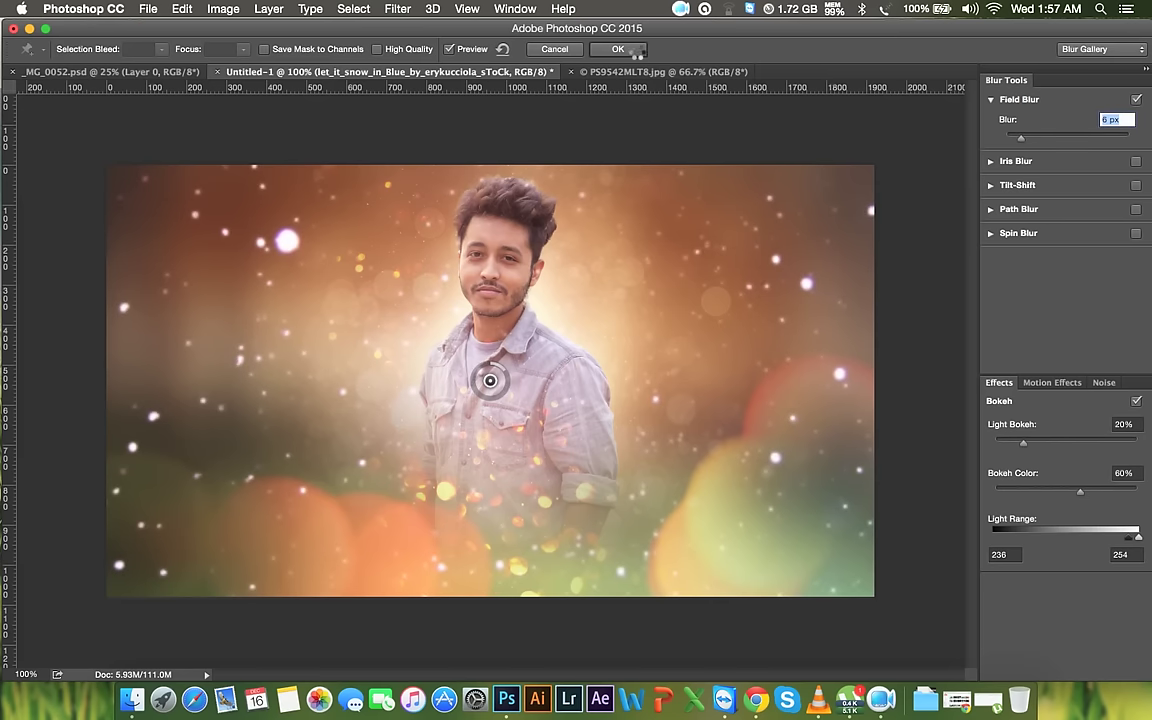
{"action": "key", "text": "Return"}
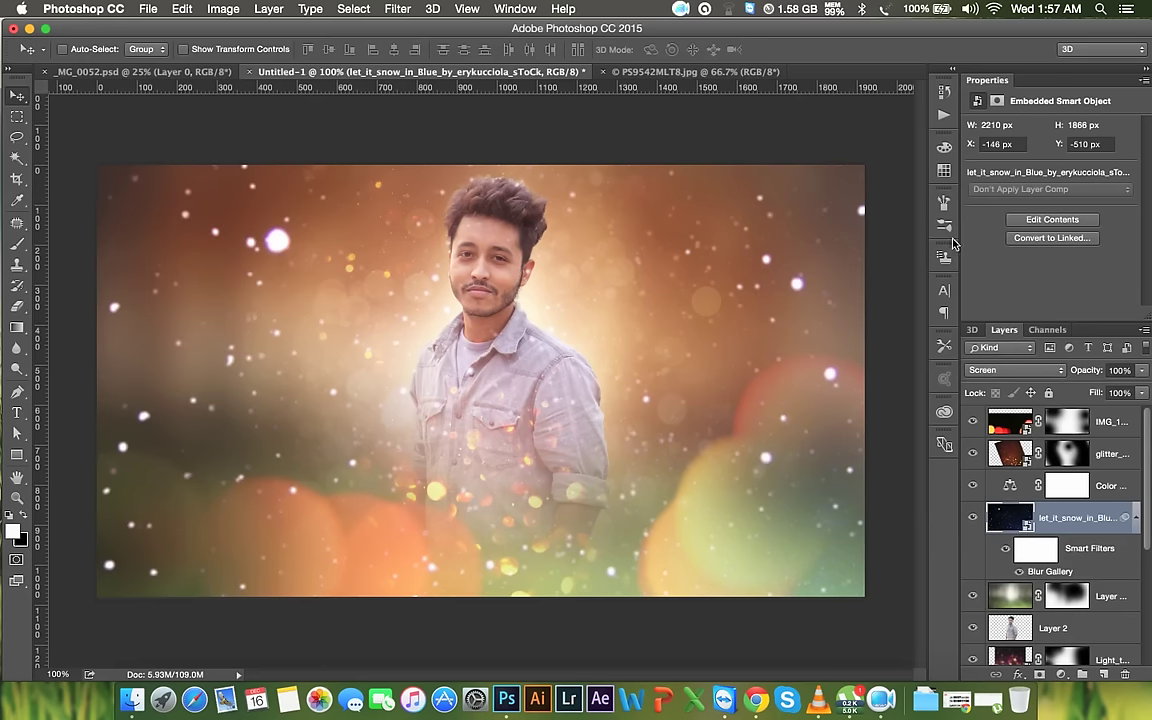
Try Overlay and then Soft Light blending on the let_it_snow layer at full opacity
{"action": "key", "text": "3"}
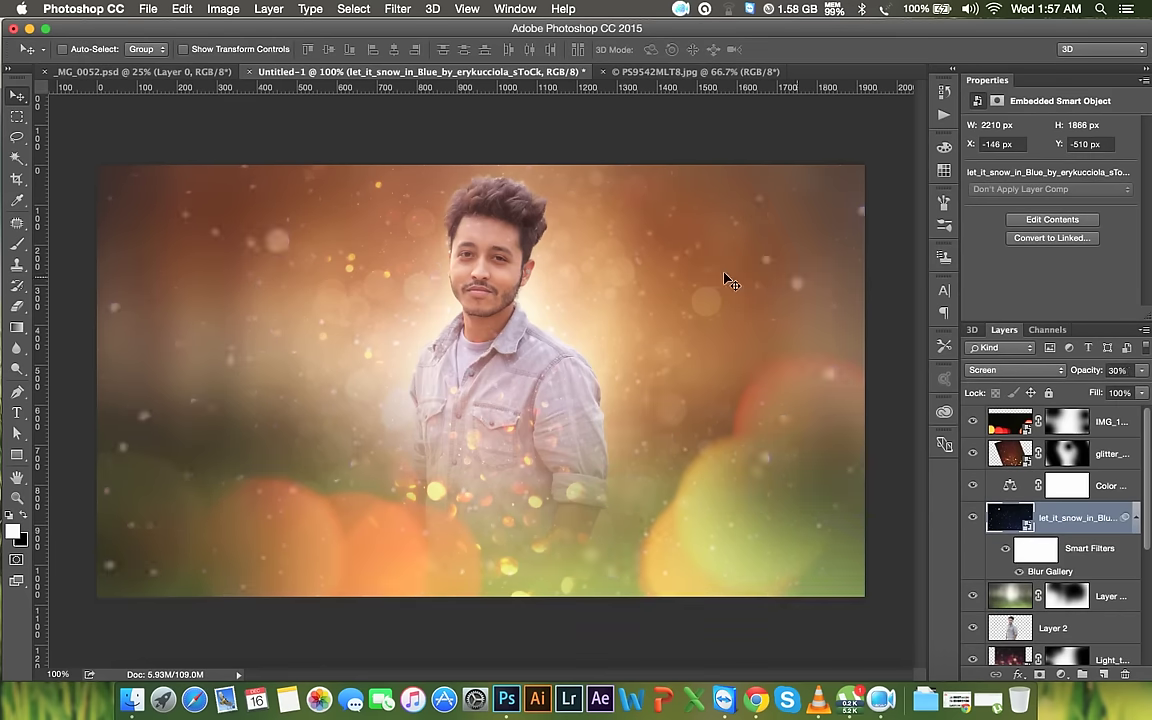
{"action": "left_click_drag", "start_coordinate": [1143, 371], "coordinate": [1116, 360]}
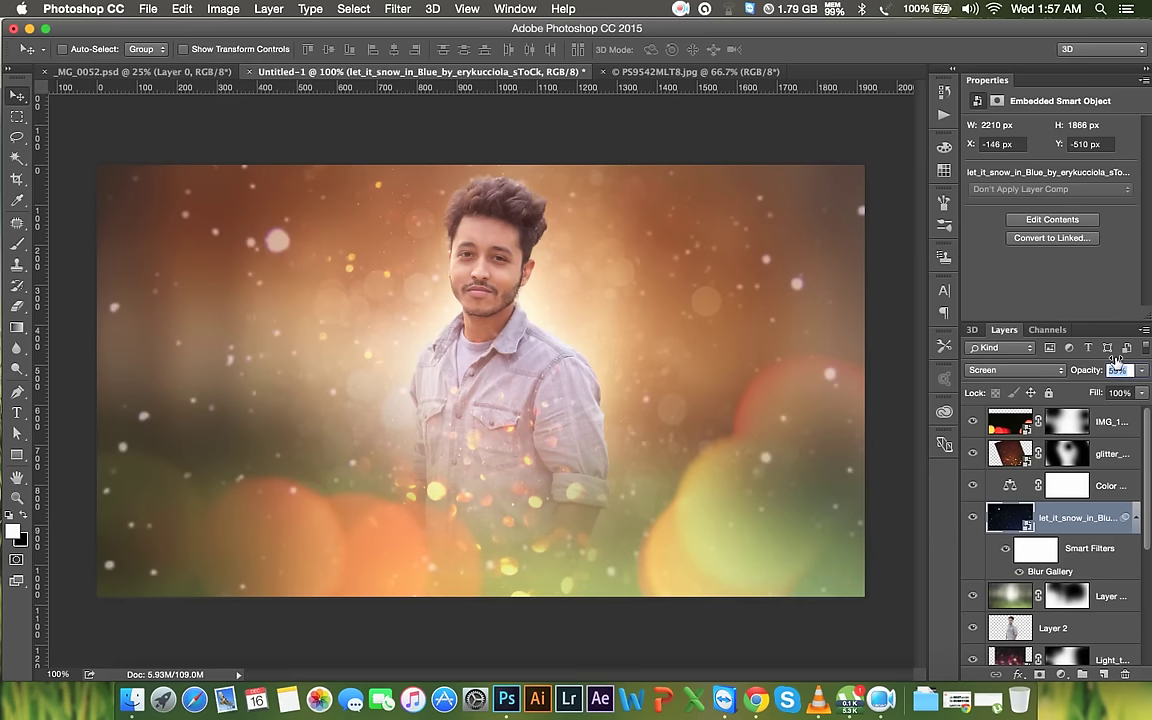
{"action": "left_click", "coordinate": [990, 370]}
{"action": "left_click", "coordinate": [987, 428]}
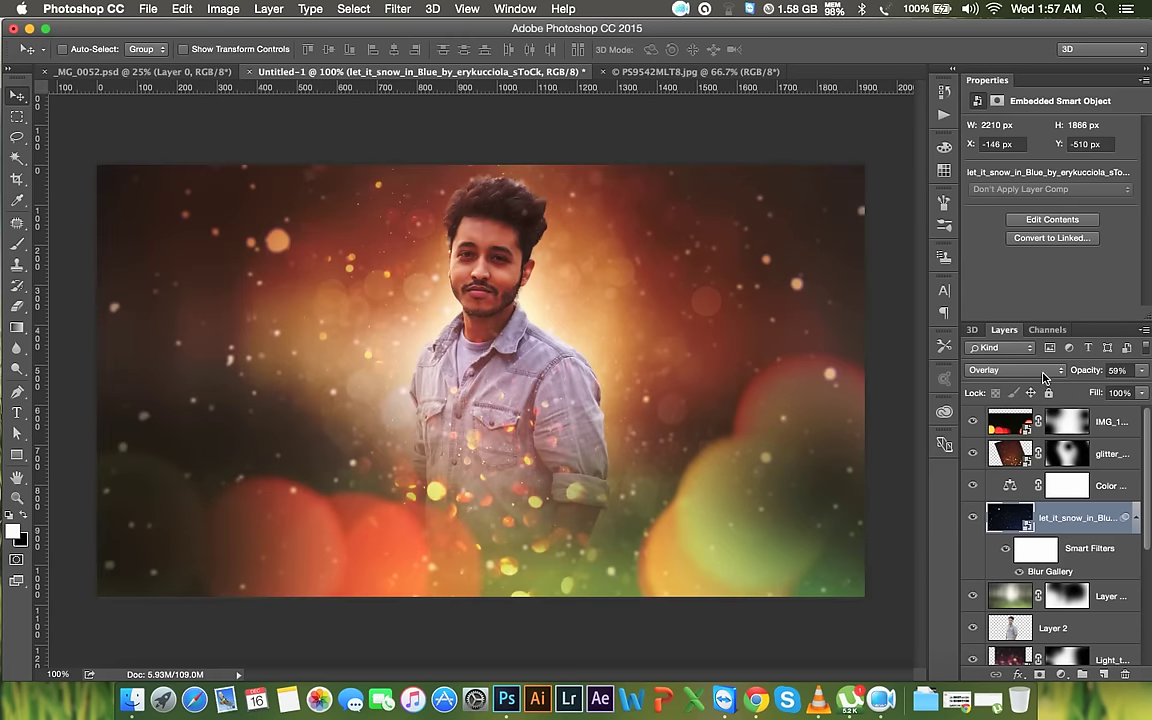
{"action": "left_click", "coordinate": [1039, 371]}
{"action": "left_click", "coordinate": [1022, 383]}
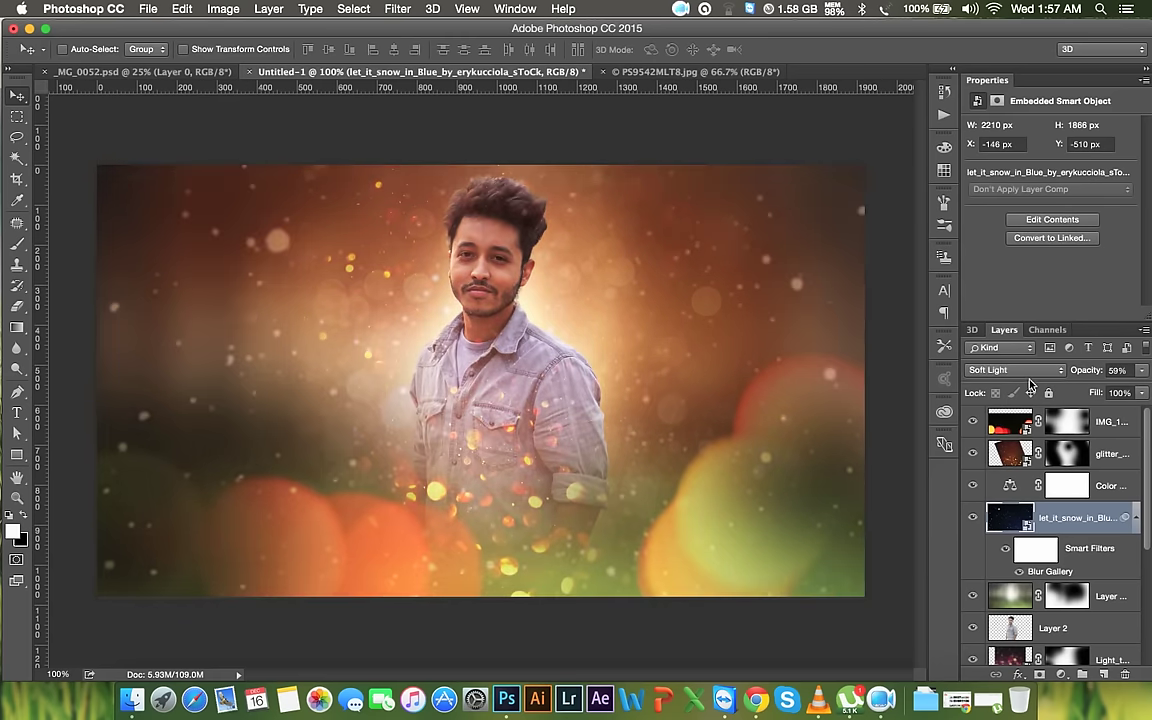
Set the let_it_snow layer to Screen blending at 27% opacity
{"action": "left_click_drag", "start_coordinate": [1082, 372], "coordinate": [1068, 368]}
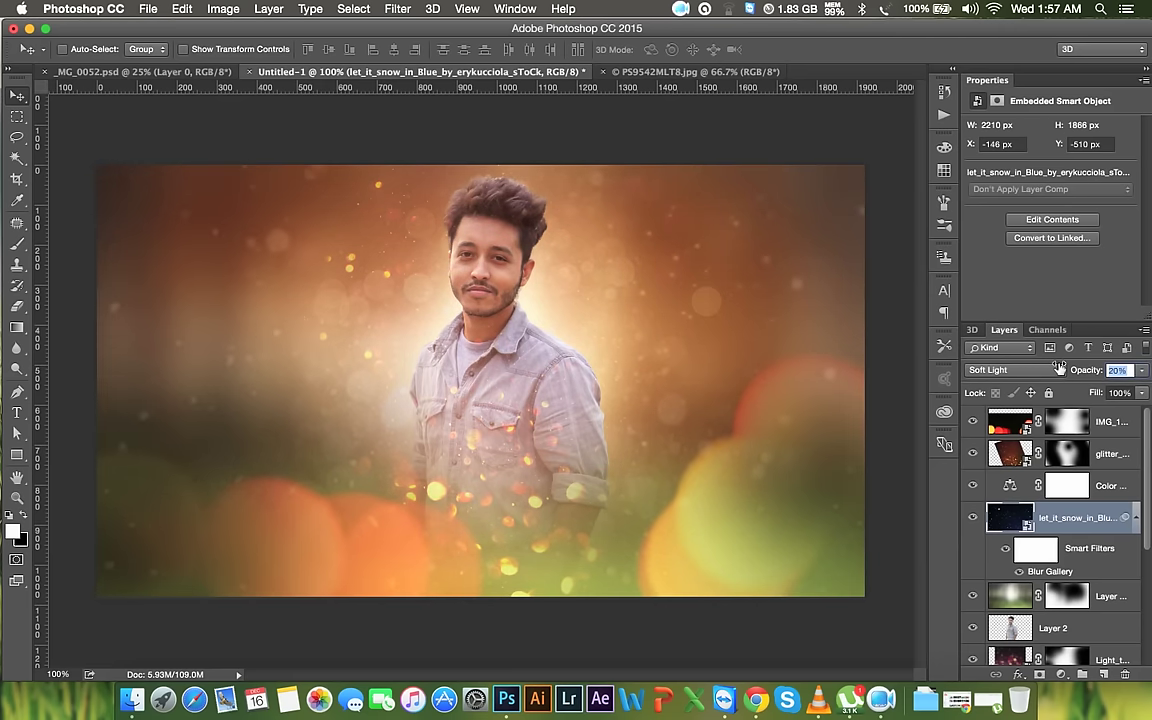
{"action": "left_click", "coordinate": [1058, 370]}
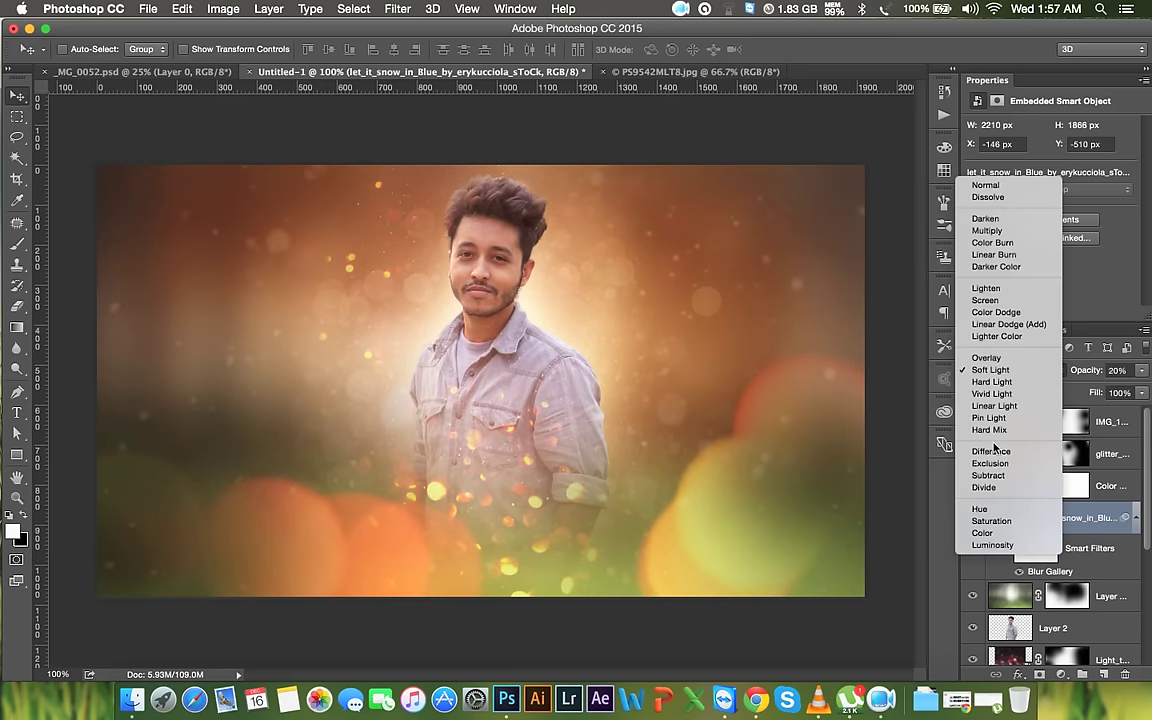
{"action": "left_click", "coordinate": [990, 301]}
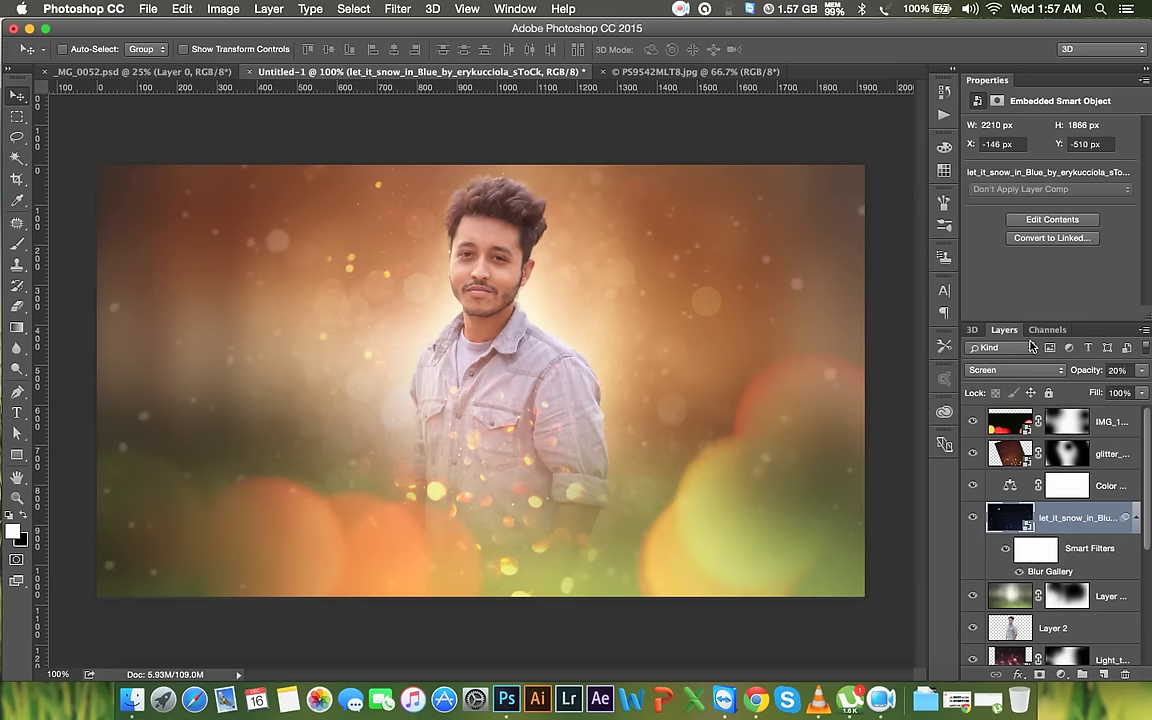
{"action": "left_click_drag", "start_coordinate": [1088, 372], "coordinate": [1105, 372]}
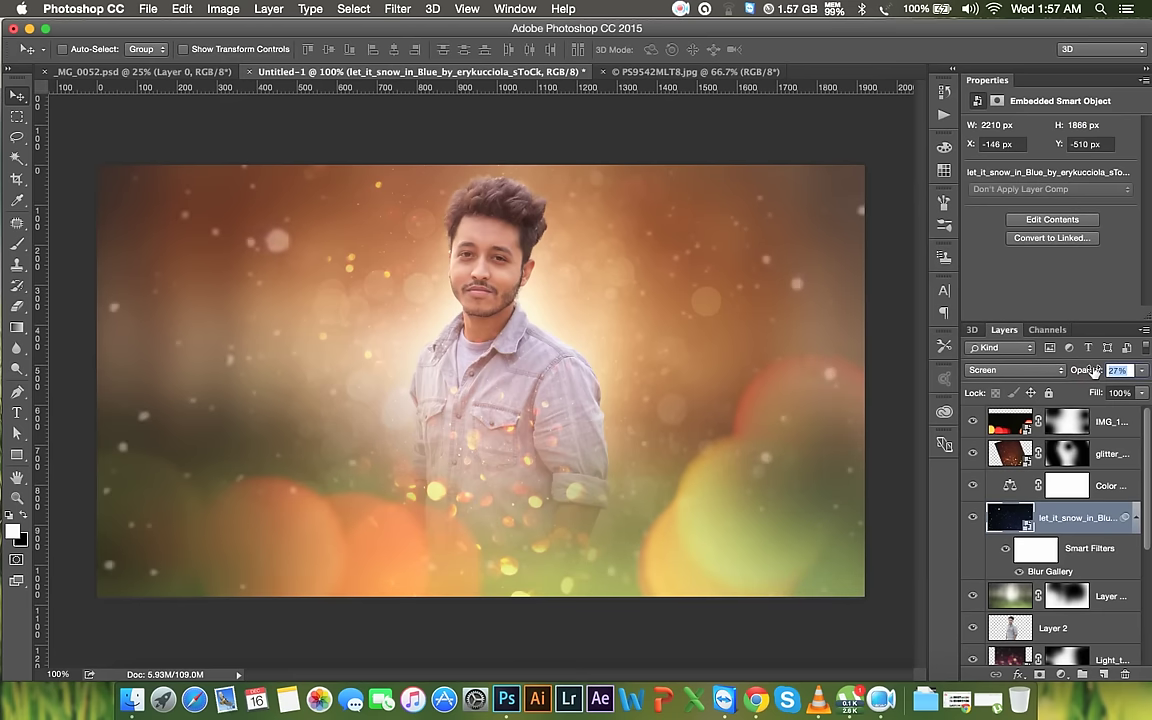
{"action": "key", "text": "Return"}
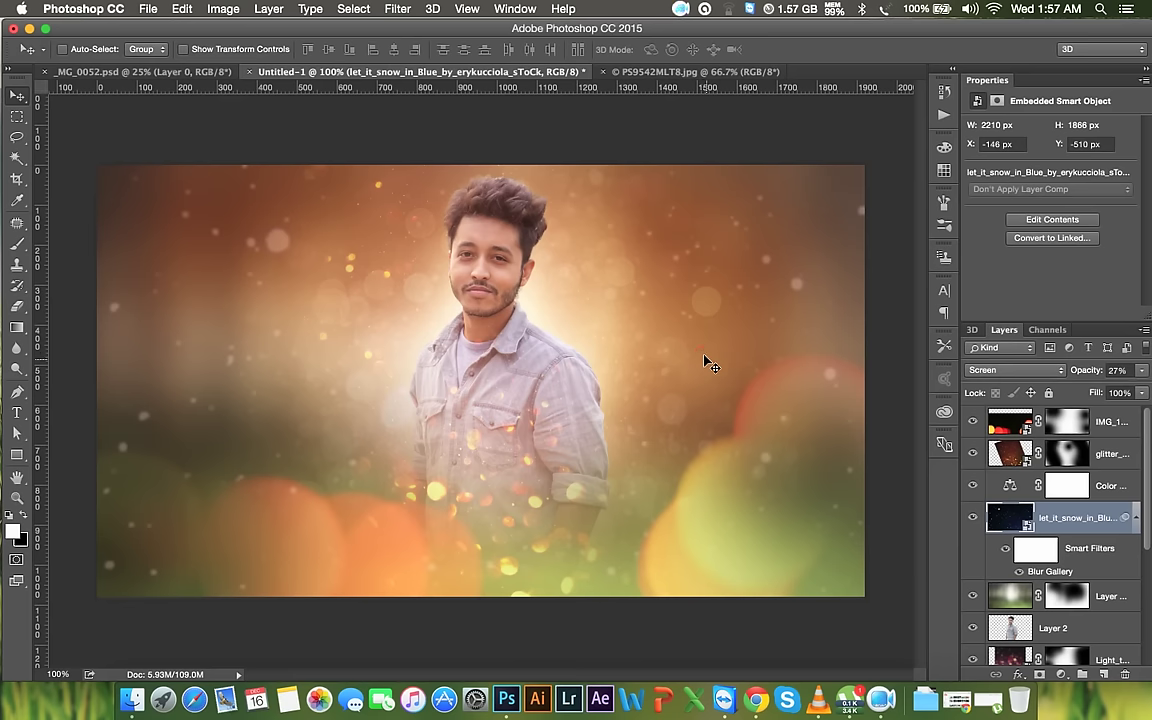
{"action": "left_click", "coordinate": [1066, 455]}
Target the glitter layer mask and set up a 500 px brush
{"action": "left_click", "coordinate": [17, 243]}
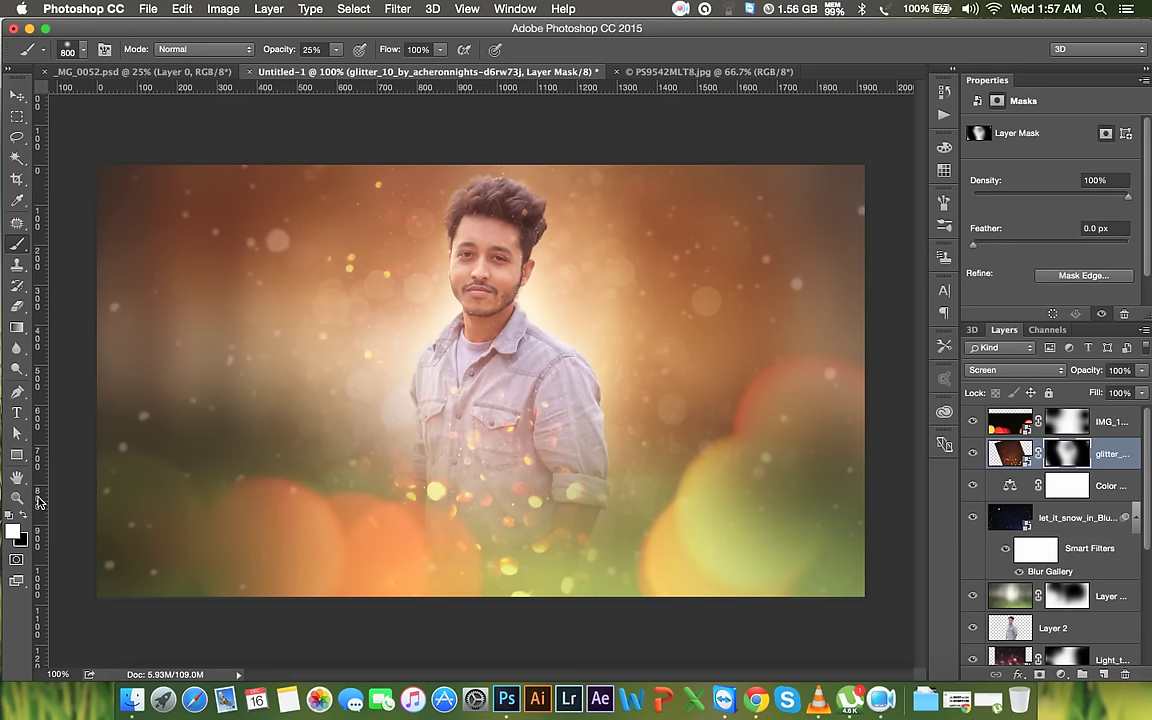
{"action": "key", "text": "ctrl+2"}
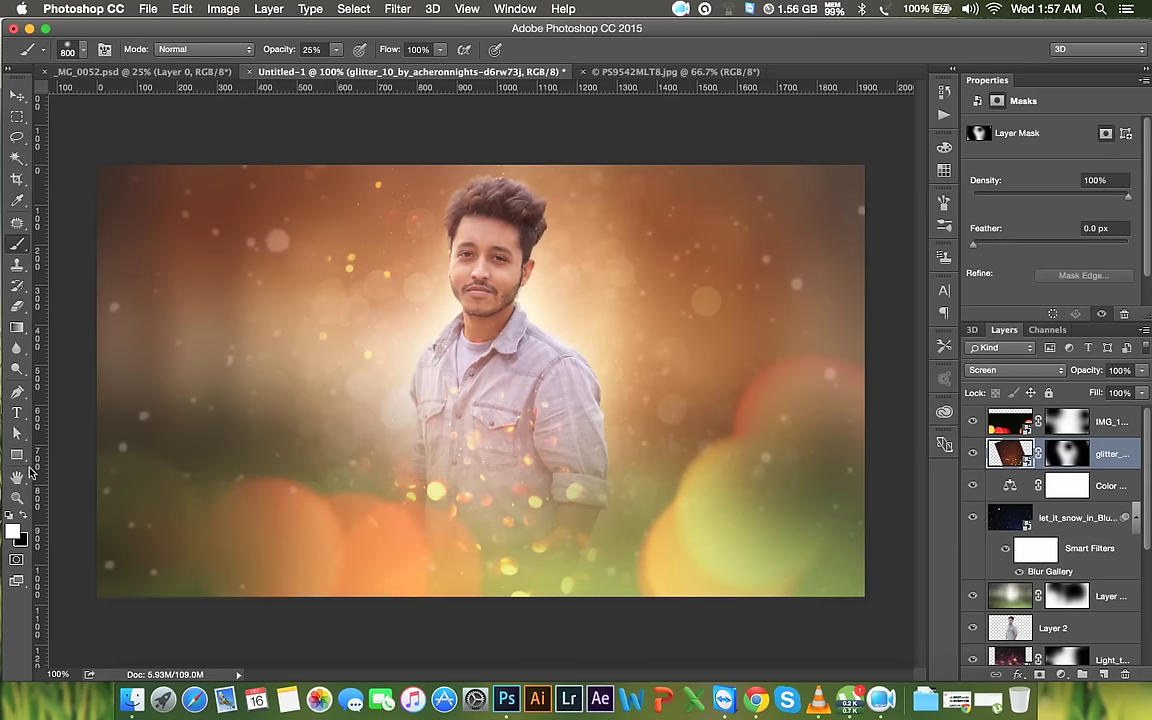
{"action": "key", "text": "x"}
{"action": "key", "text": "bracketleft"}
{"action": "left_click", "coordinate": [1077, 452]}
{"action": "key", "text": "x"}
Paint black over the face on the mask at 100% brush opacity, then undo the stroke
{"action": "left_click_drag", "start_coordinate": [555, 330], "coordinate": [480, 262]}
{"action": "left_click", "coordinate": [23, 517]}
{"action": "left_click", "coordinate": [478, 259]}
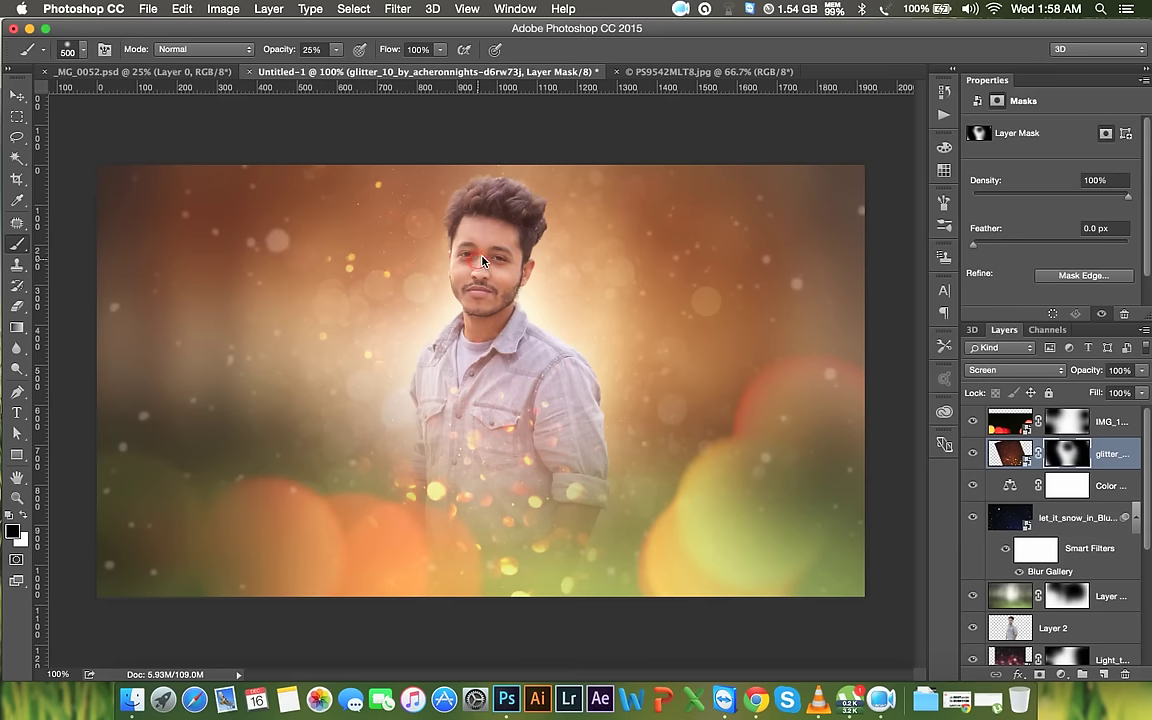
{"action": "left_click_drag", "start_coordinate": [478, 259], "coordinate": [508, 298]}
{"action": "left_click_drag", "start_coordinate": [256, 48], "coordinate": [286, 48]}
{"action": "key", "text": "ctrl+z"}
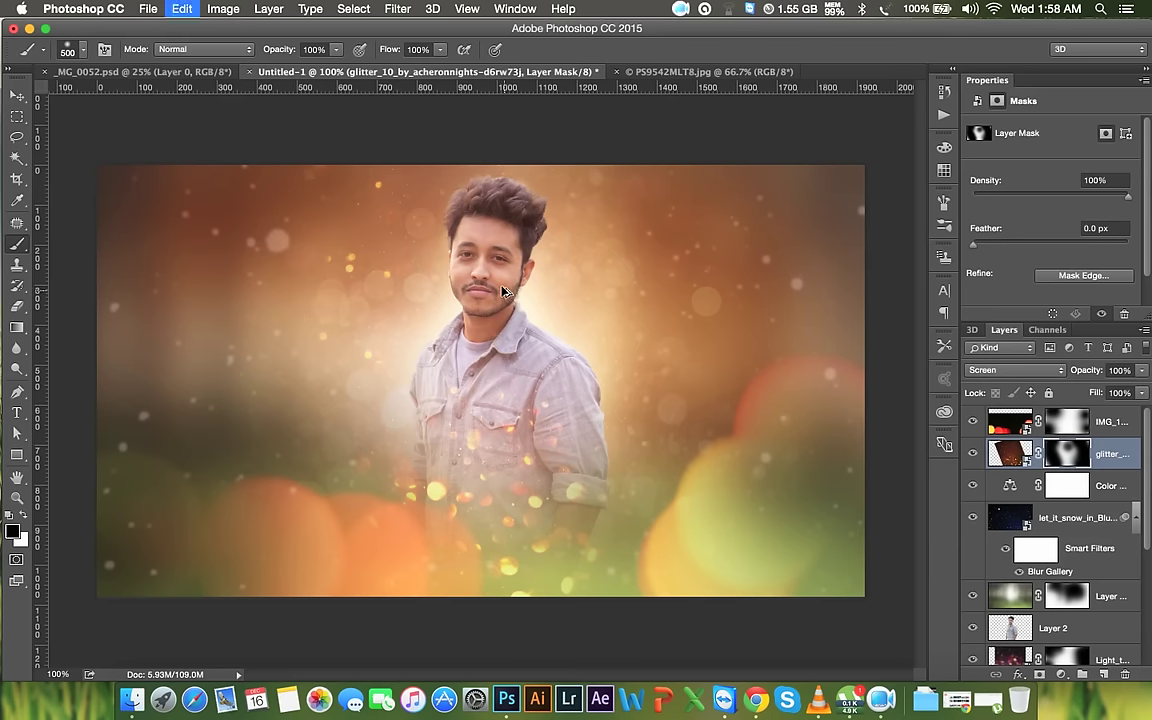
Mask the glitter off the face, neck and shoulder, then the chest at 68% brush opacity
{"action": "left_click", "coordinate": [488, 277]}
{"action": "left_click_drag", "start_coordinate": [488, 277], "coordinate": [565, 350]}
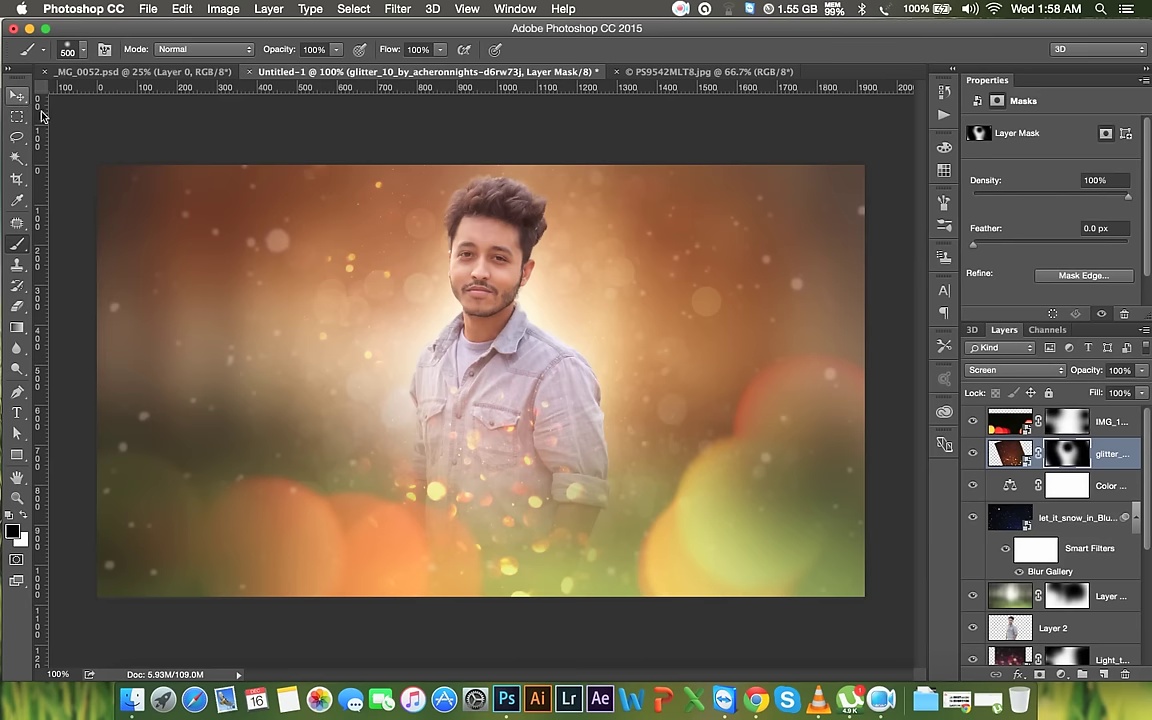
{"action": "left_click_drag", "start_coordinate": [281, 52], "coordinate": [230, 50]}
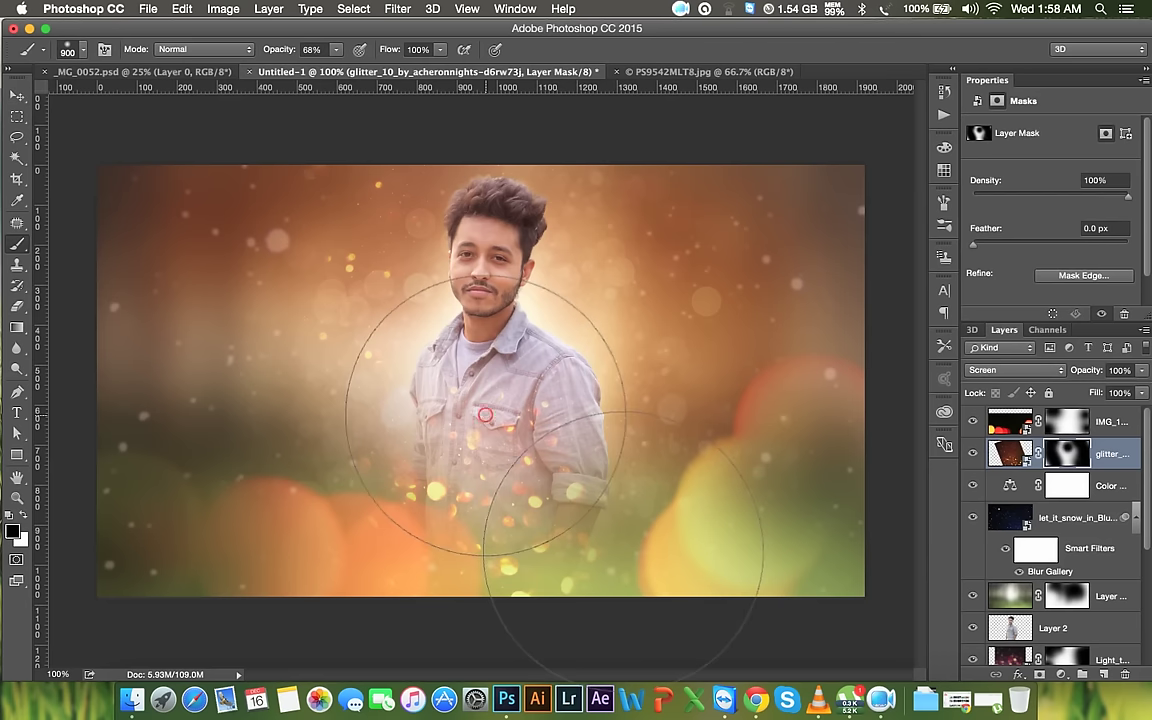
{"action": "left_click_drag", "start_coordinate": [485, 416], "coordinate": [489, 495]}
{"action": "key", "text": "v"}
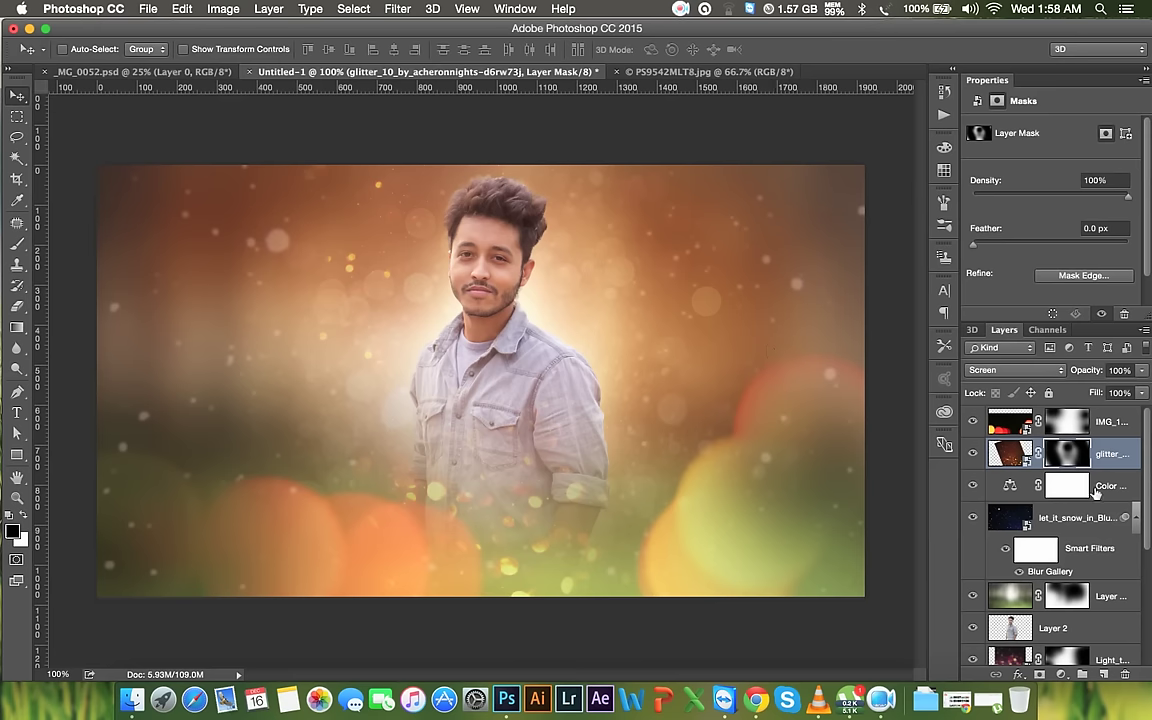
Collapse the let_it_snow filter list and move the layer just above Layer 2
{"action": "left_click", "coordinate": [1110, 522]}
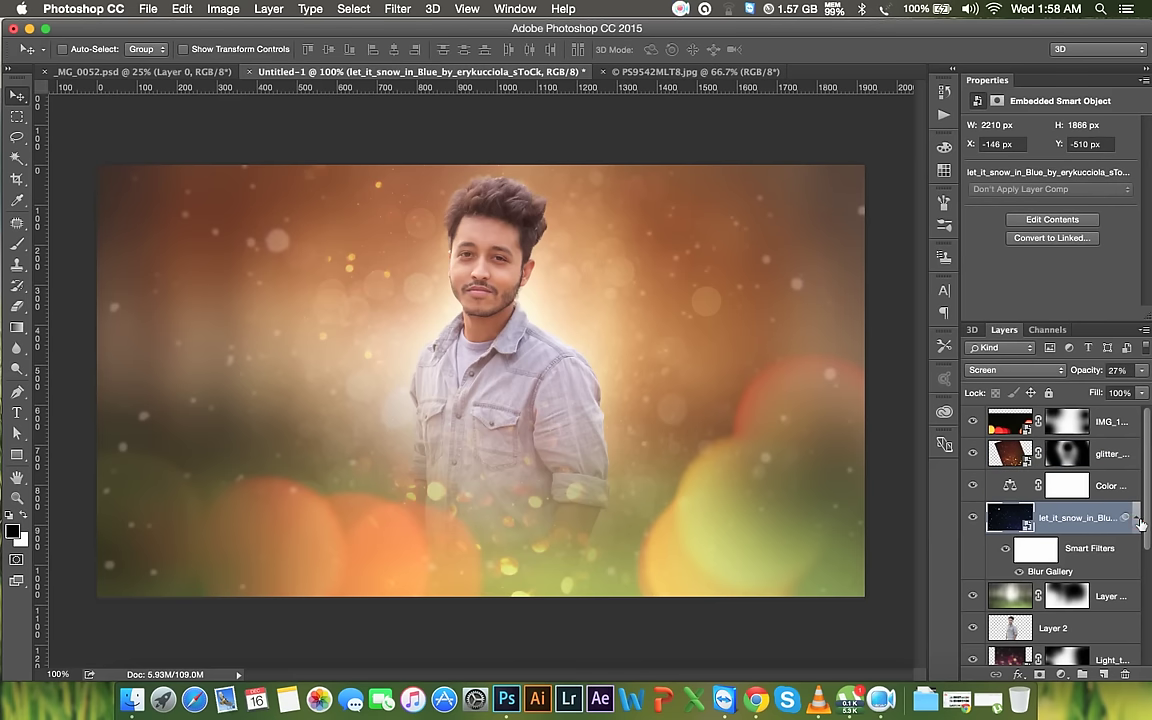
{"action": "left_click", "coordinate": [1138, 519]}
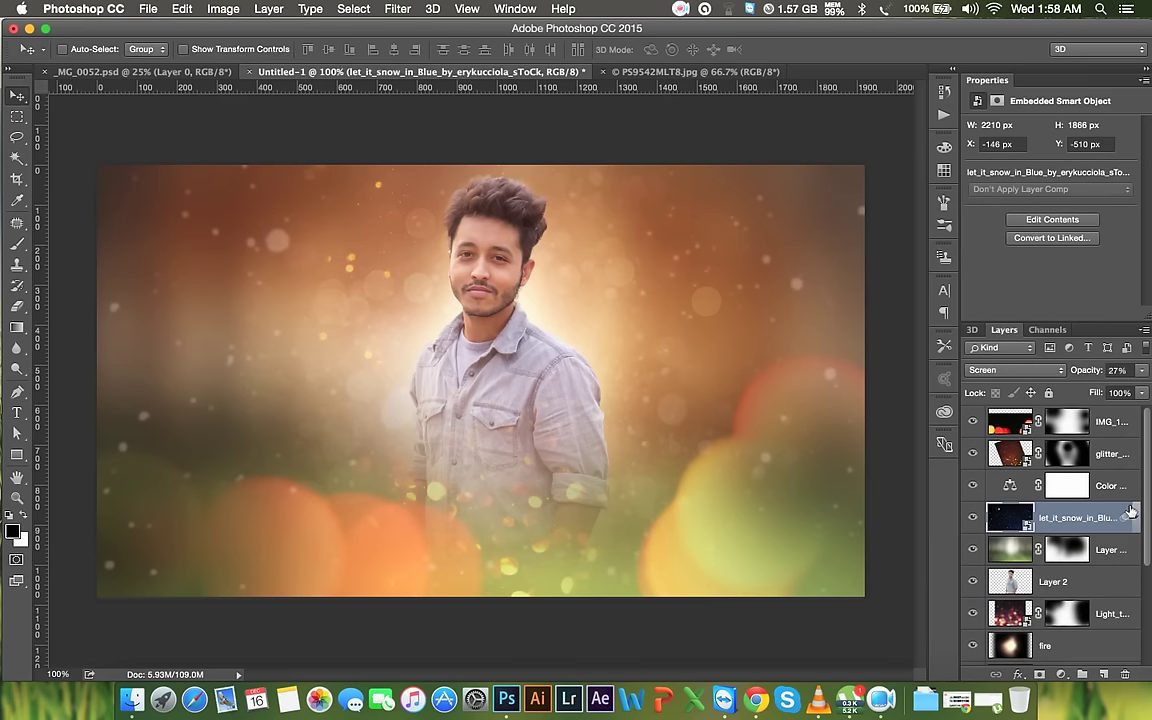
{"action": "left_click_drag", "start_coordinate": [1101, 519], "coordinate": [1090, 423]}
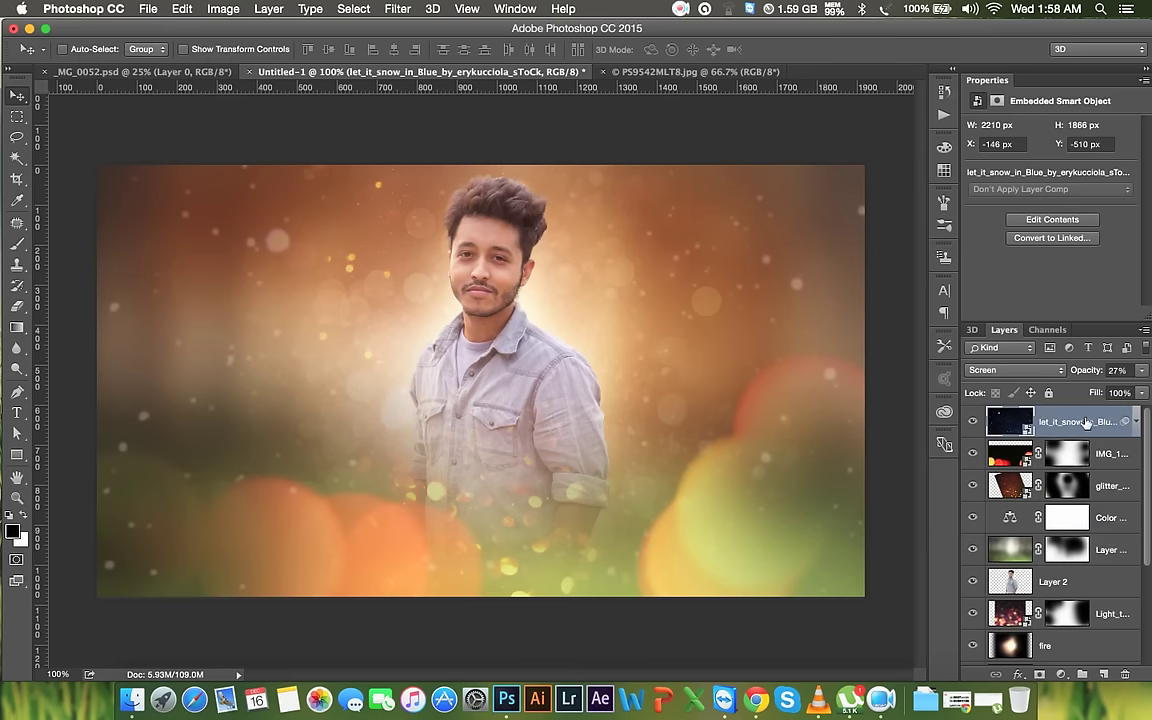
{"action": "left_click_drag", "start_coordinate": [1062, 427], "coordinate": [1056, 565]}
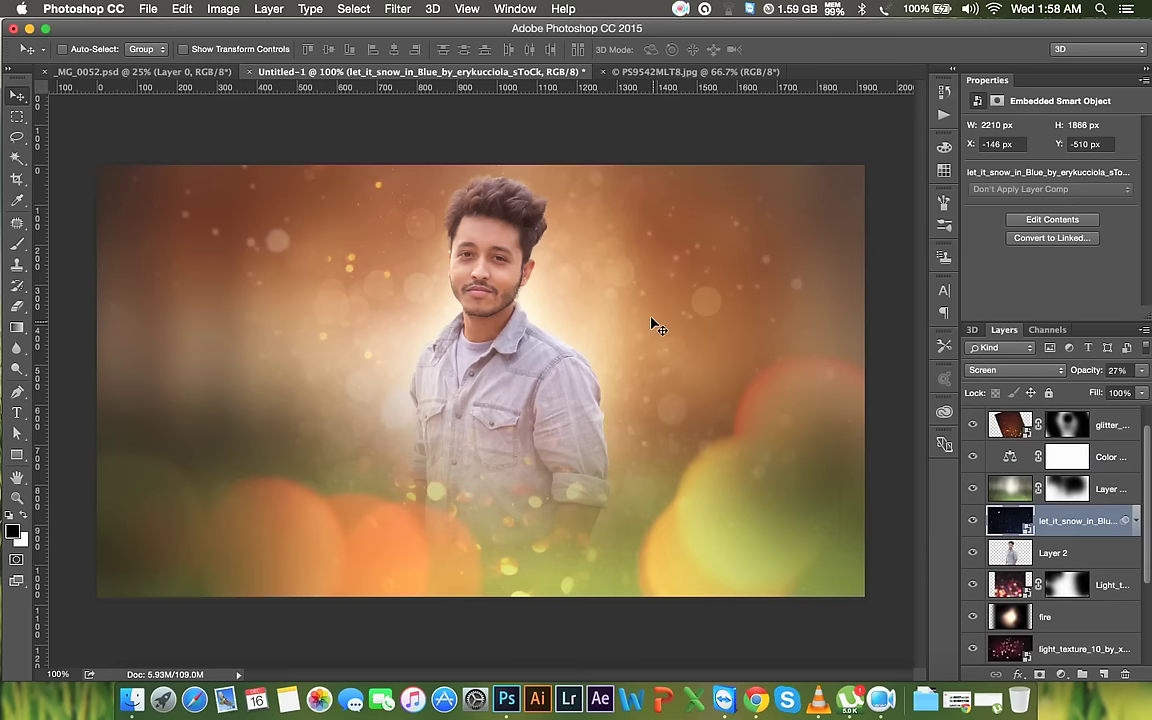
Save the composite to the MAC drive as 'Bokhe effect.psd'
{"action": "key", "text": "ctrl+s"}
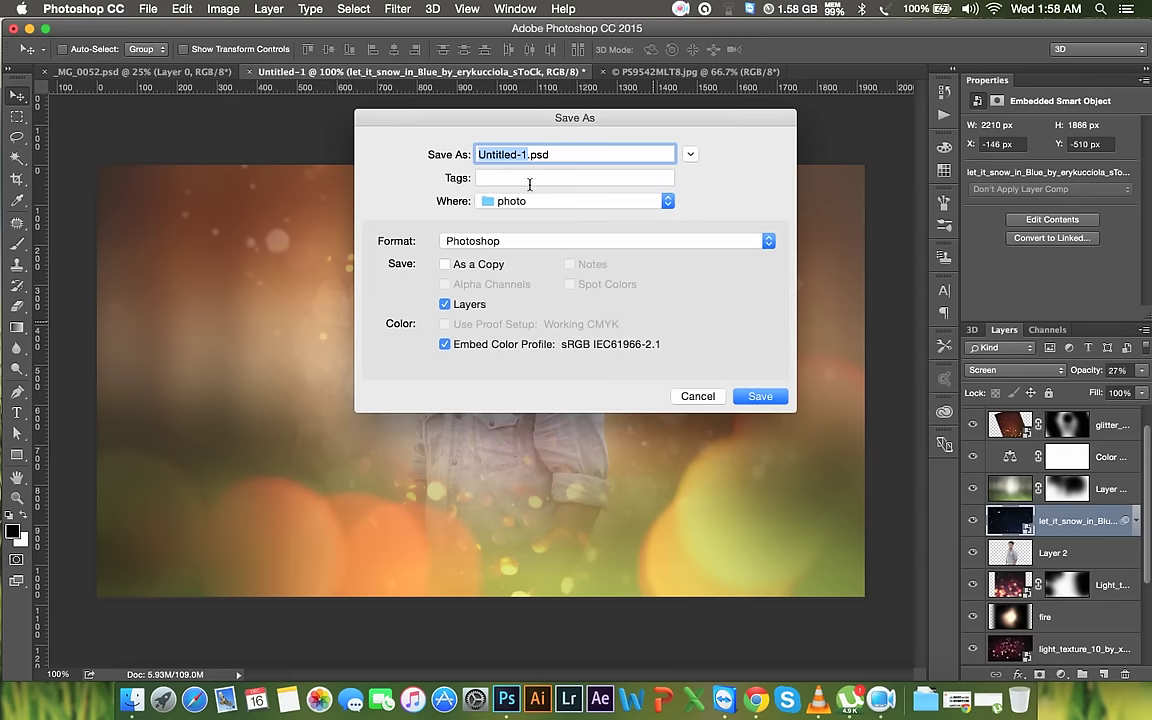
{"action": "left_click", "coordinate": [535, 200]}
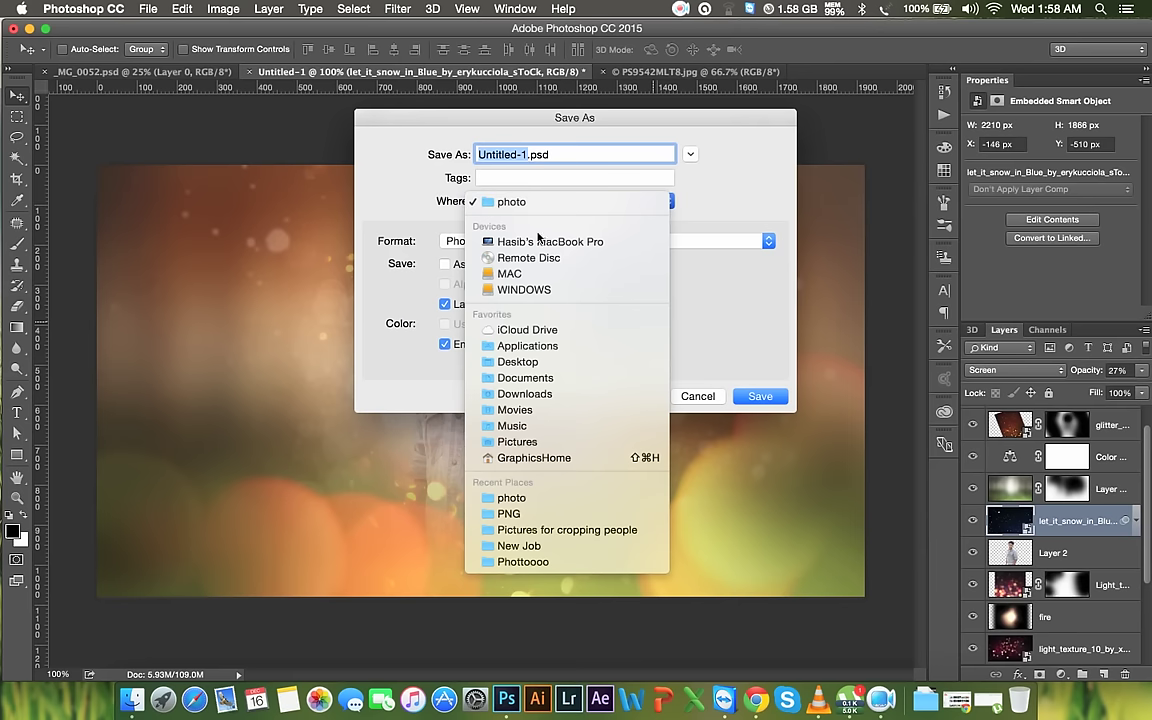
{"action": "left_click", "coordinate": [549, 281]}
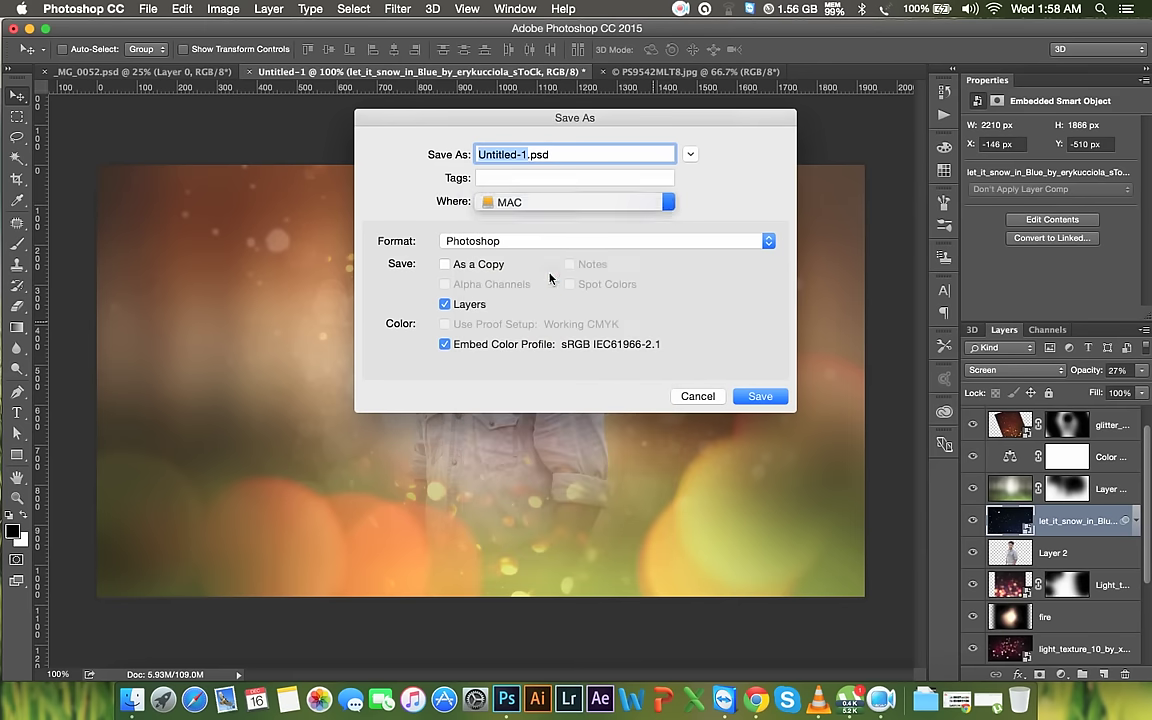
{"action": "type", "text": "Bokhe effect"}
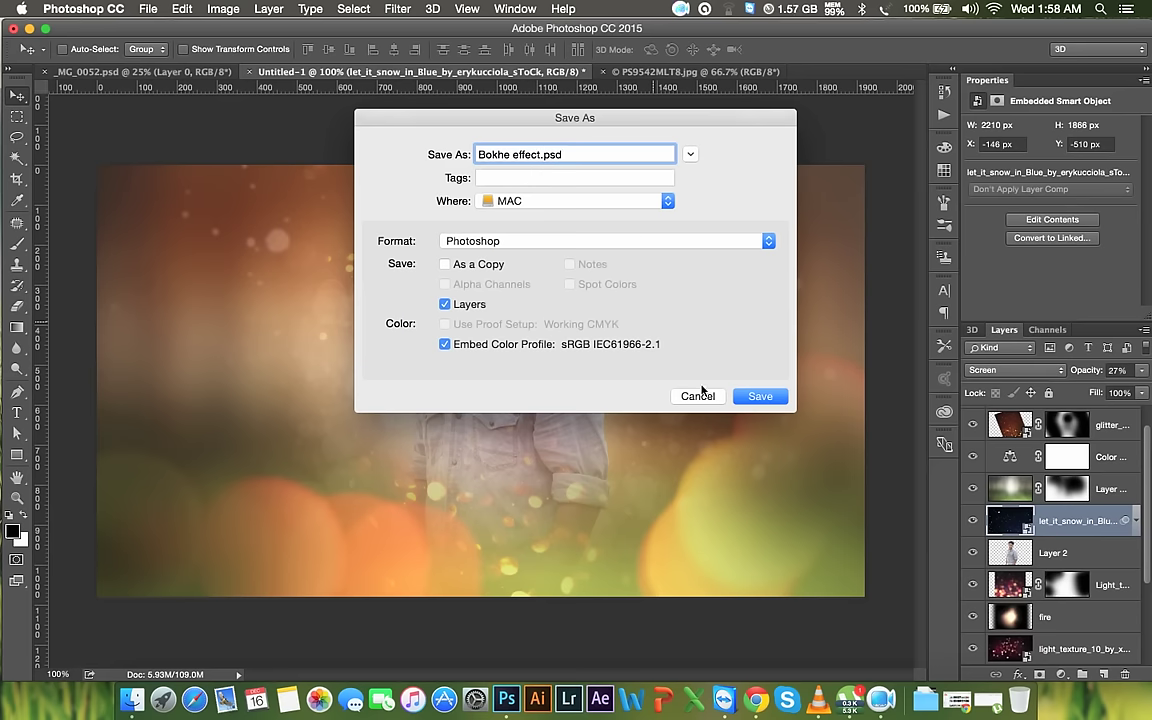
{"action": "left_click", "coordinate": [760, 396]}
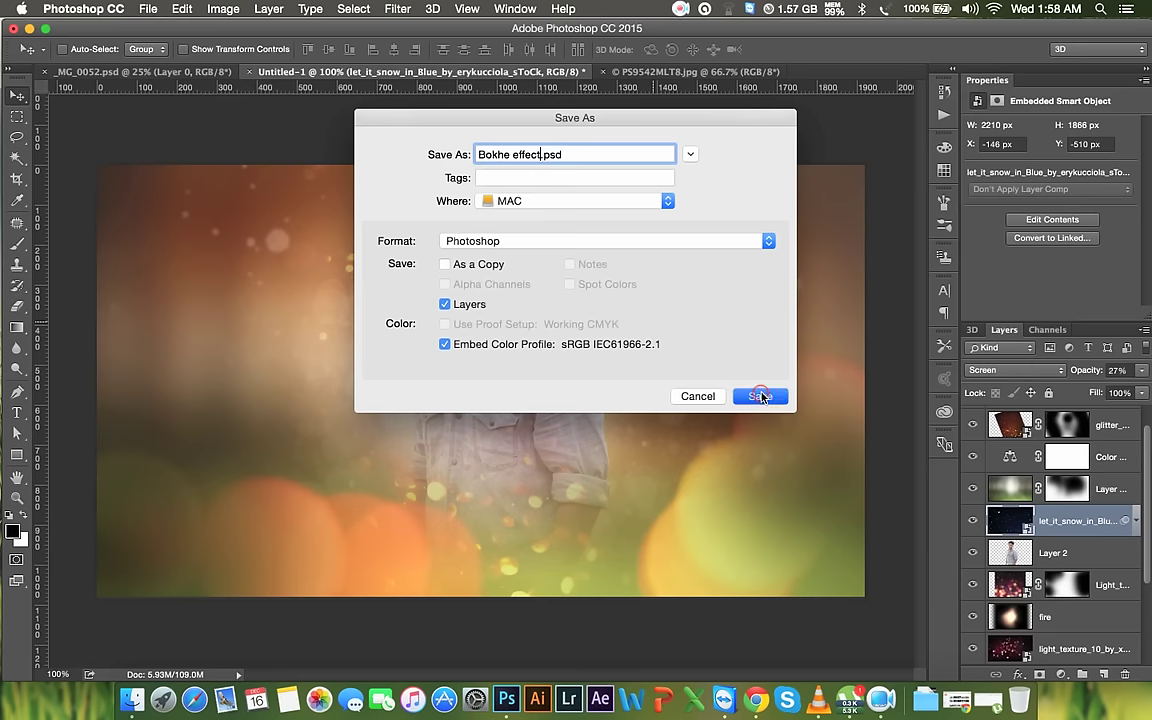
{"action": "left_click", "coordinate": [127, 699]}
Scroll the HELP FILE folder to the particles_brush PNG and drag it into the composite
{"action": "scroll", "coordinate": [423, 381], "scroll_direction": "down", "scroll_amount": 10}
{"action": "scroll", "coordinate": [423, 381], "scroll_direction": "down", "scroll_amount": 5}
{"action": "scroll", "coordinate": [423, 381], "scroll_direction": "down", "scroll_amount": 2}
{"action": "scroll", "coordinate": [423, 381], "scroll_direction": "down", "scroll_amount": 5}
{"action": "scroll", "coordinate": [423, 381], "scroll_direction": "up", "scroll_amount": 2}
{"action": "scroll", "coordinate": [423, 381], "scroll_direction": "up", "scroll_amount": 2}
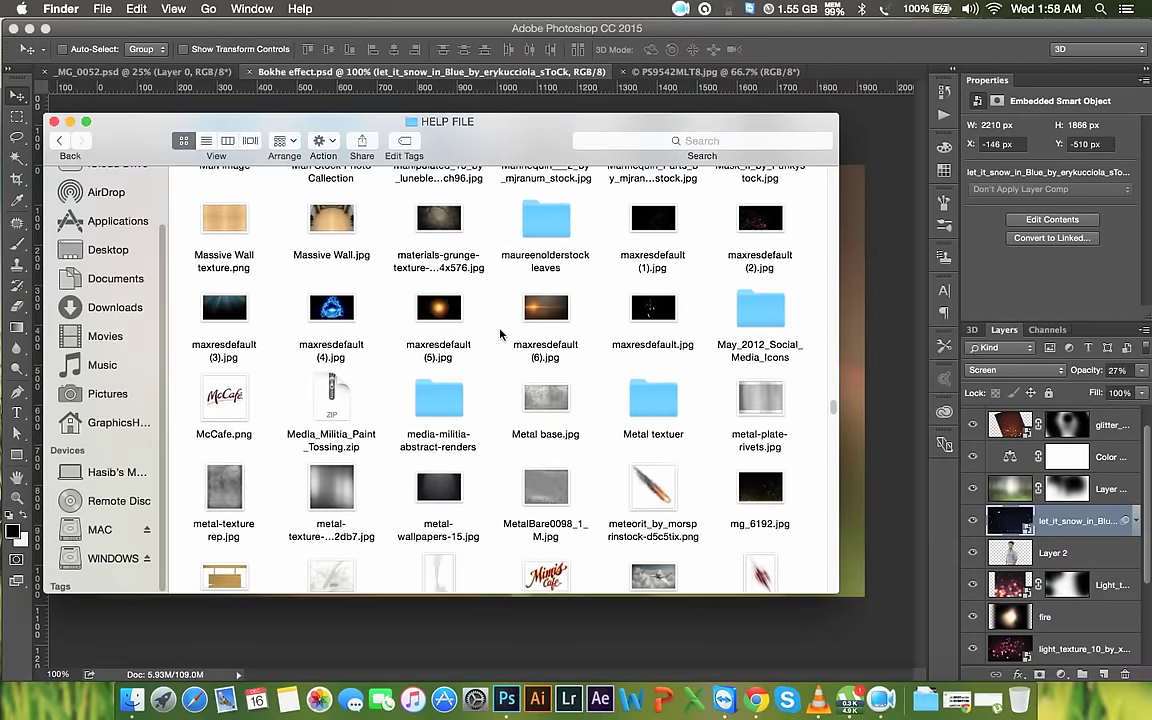
{"action": "scroll", "coordinate": [650, 290], "scroll_direction": "down", "scroll_amount": 4}
{"action": "scroll", "coordinate": [560, 340], "scroll_direction": "down", "scroll_amount": 7}
{"action": "scroll", "coordinate": [527, 356], "scroll_direction": "down", "scroll_amount": 5}
{"action": "scroll", "coordinate": [527, 356], "scroll_direction": "down", "scroll_amount": 1}
{"action": "scroll", "coordinate": [527, 356], "scroll_direction": "down", "scroll_amount": 3}
{"action": "scroll", "coordinate": [527, 356], "scroll_direction": "down", "scroll_amount": 2}
{"action": "scroll", "coordinate": [527, 356], "scroll_direction": "down", "scroll_amount": 5}
{"action": "scroll", "coordinate": [527, 356], "scroll_direction": "up", "scroll_amount": 4}
{"action": "scroll", "coordinate": [527, 358], "scroll_direction": "down", "scroll_amount": 4}
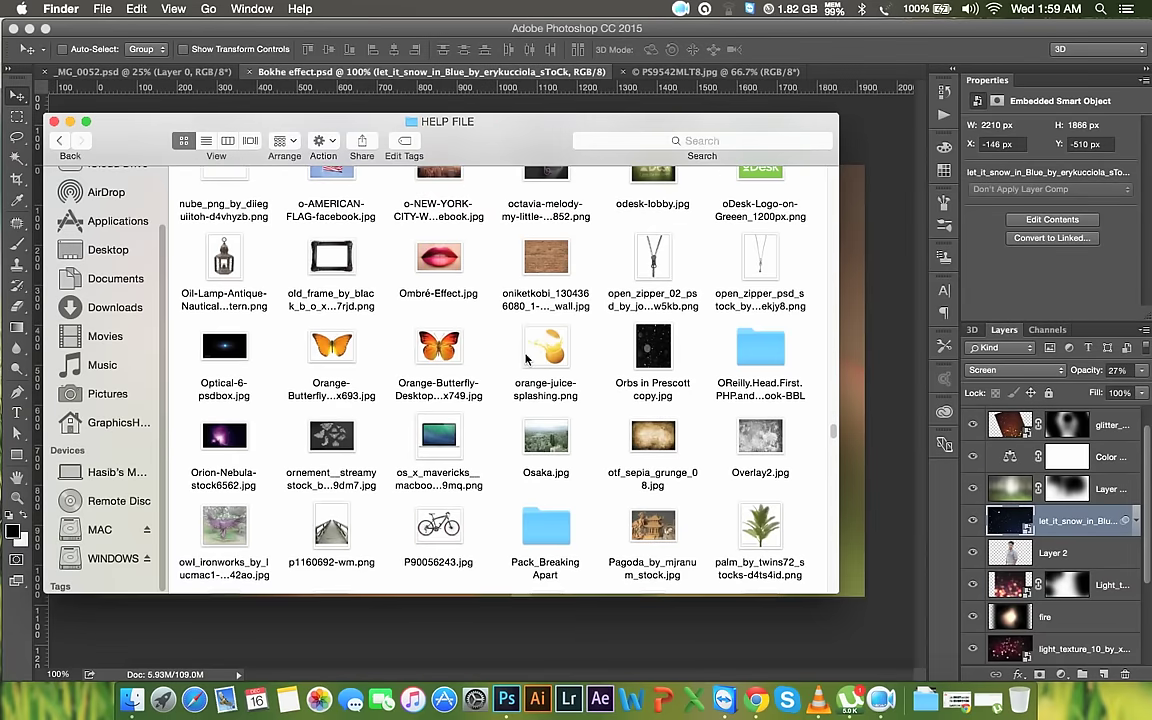
{"action": "scroll", "coordinate": [548, 362], "scroll_direction": "down", "scroll_amount": 2}
{"action": "scroll", "coordinate": [515, 363], "scroll_direction": "down", "scroll_amount": 3}
{"action": "scroll", "coordinate": [481, 365], "scroll_direction": "down", "scroll_amount": 3}
{"action": "scroll", "coordinate": [481, 365], "scroll_direction": "down", "scroll_amount": 3}
{"action": "scroll", "coordinate": [481, 365], "scroll_direction": "down", "scroll_amount": 3}
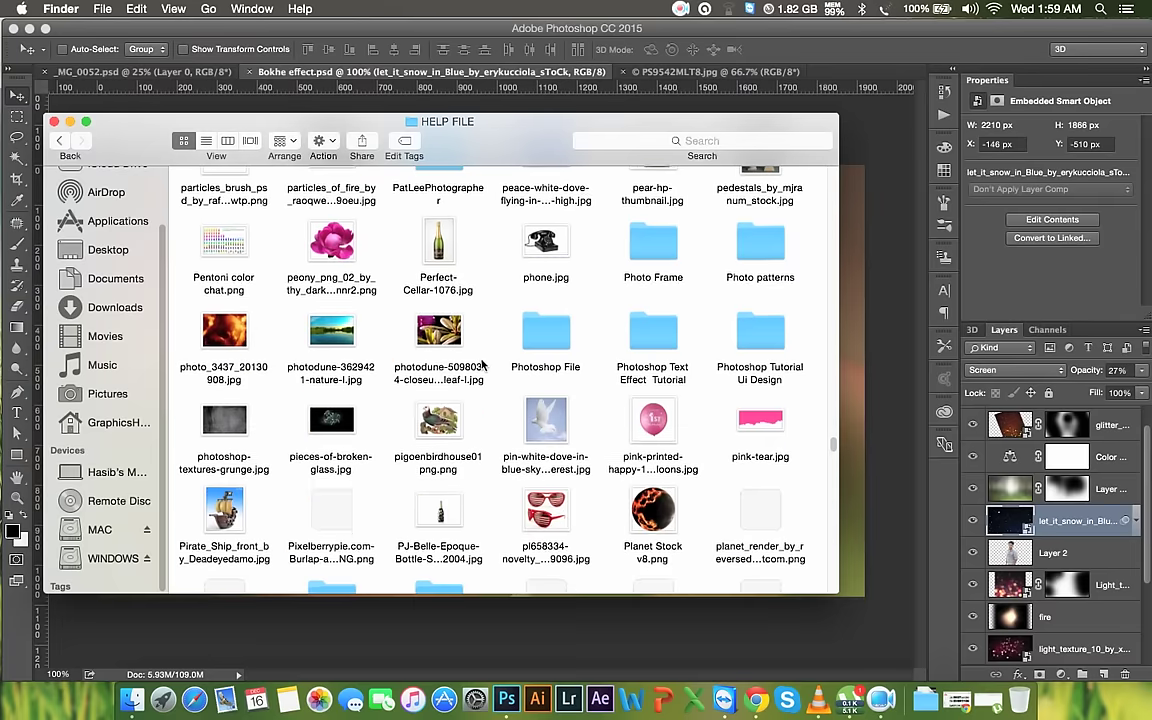
{"action": "scroll", "coordinate": [481, 365], "scroll_direction": "up", "scroll_amount": 1}
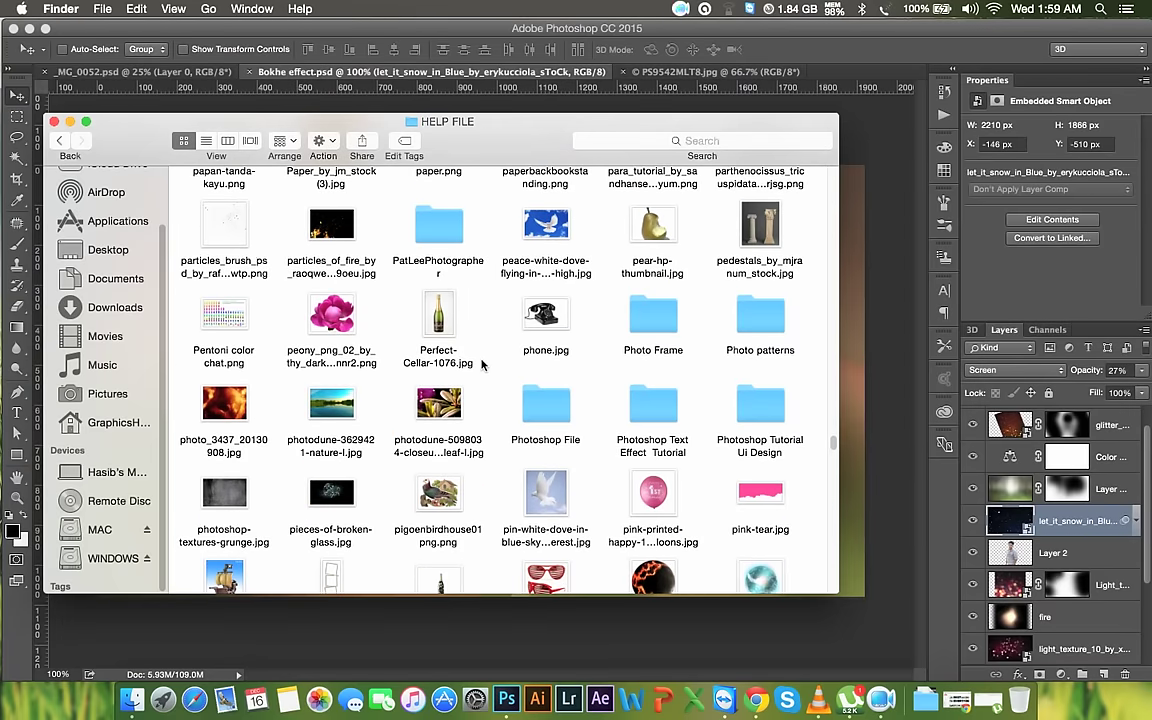
{"action": "mouse_move", "coordinate": [224, 228]}
{"action": "left_mouse_down"}
{"action": "mouse_move", "coordinate": [722, 175]}
{"action": "mouse_move", "coordinate": [825, 101]}
{"action": "mouse_move", "coordinate": [514, 390]}
{"action": "left_mouse_up"}
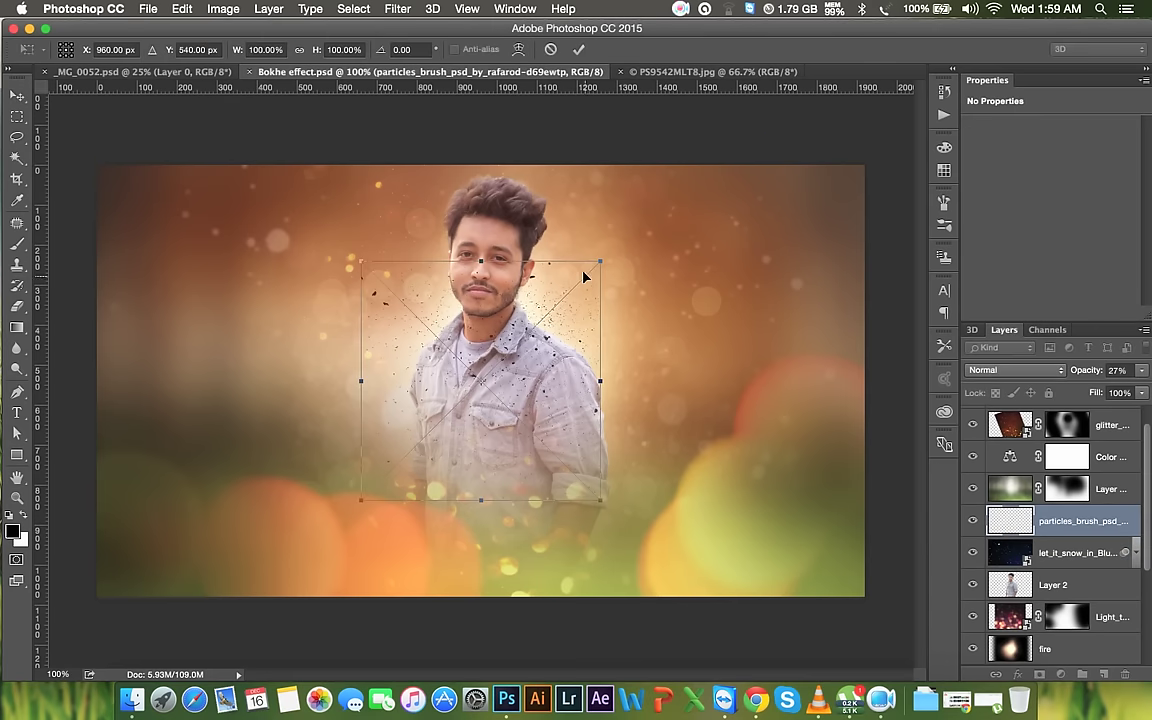
Scale the placed particles image to about 135% and position it over the man's chest
{"action": "left_click_drag", "start_coordinate": [601, 263], "coordinate": [648, 251]}
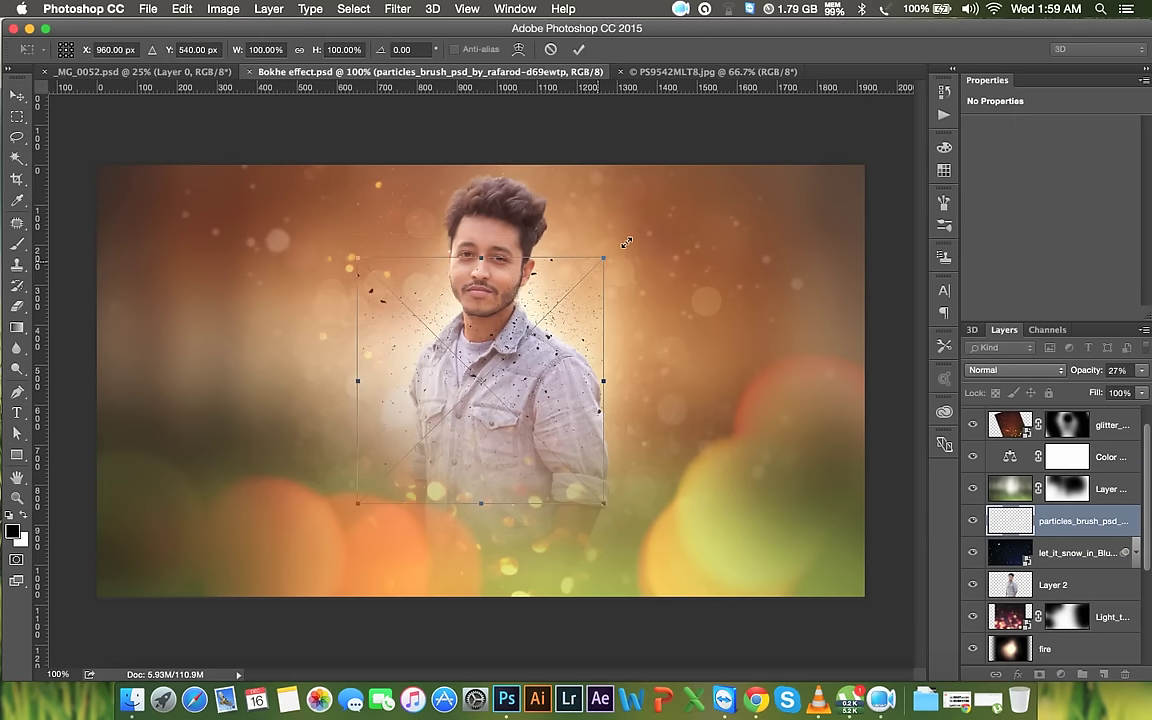
{"action": "left_click_drag", "start_coordinate": [580, 374], "coordinate": [613, 593]}
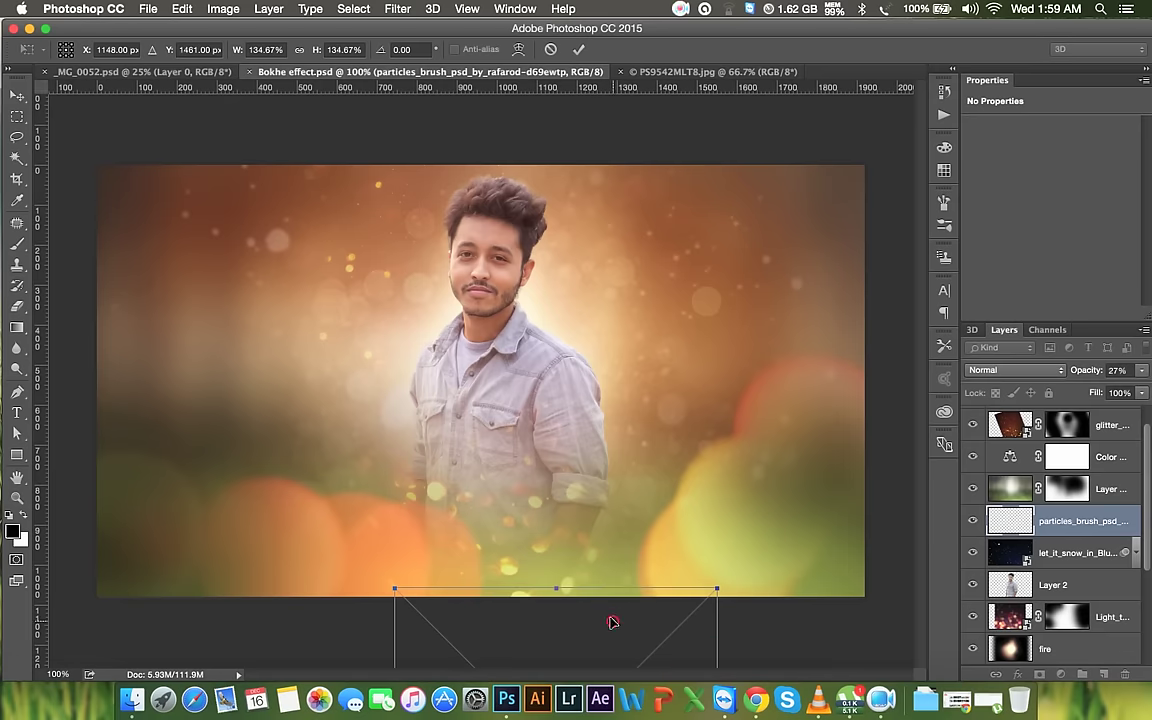
{"action": "left_click_drag", "start_coordinate": [612, 618], "coordinate": [562, 383]}
{"action": "key", "text": "Return"}
Try Overlay, Screen, Multiply, Color Burn, Soft Light and Lighten blending on the particles layer
{"action": "left_click", "coordinate": [985, 371]}
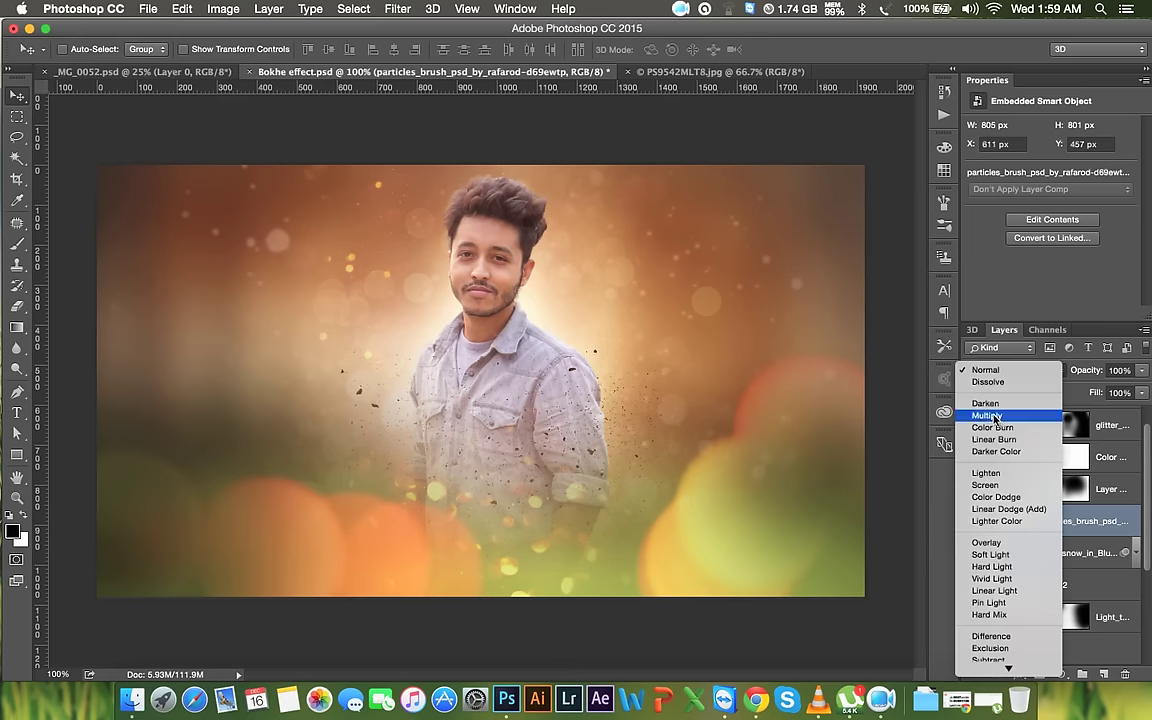
{"action": "left_click", "coordinate": [1005, 543]}
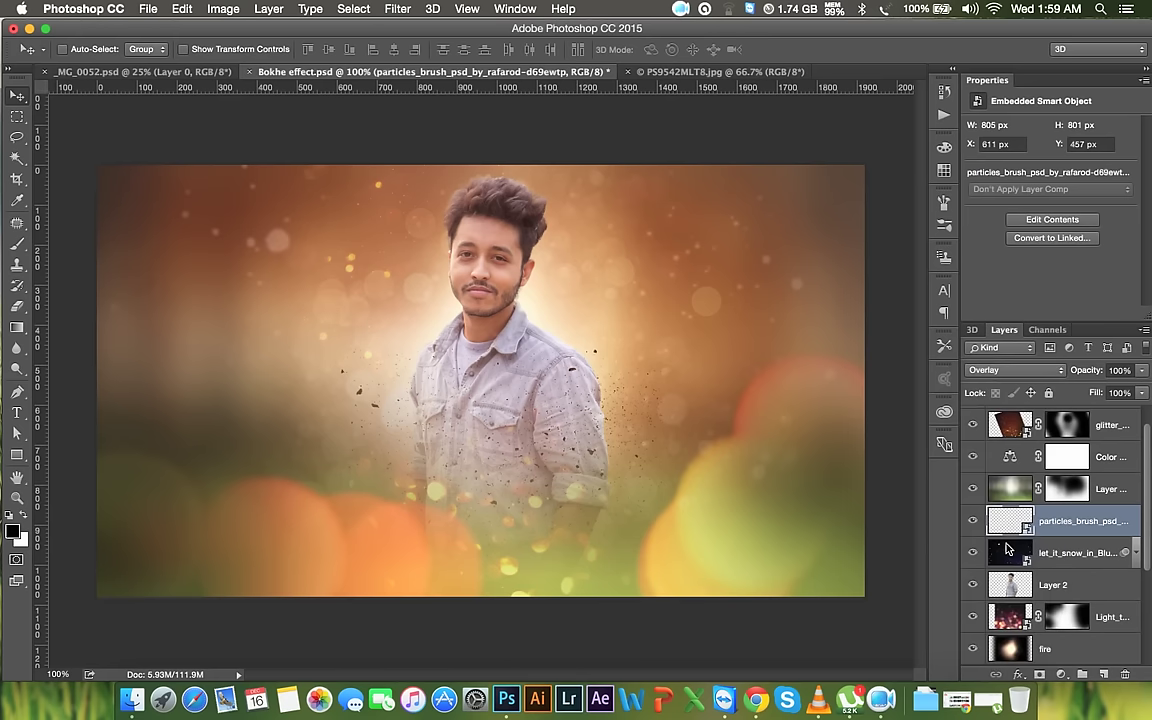
{"action": "left_click", "coordinate": [1003, 370]}
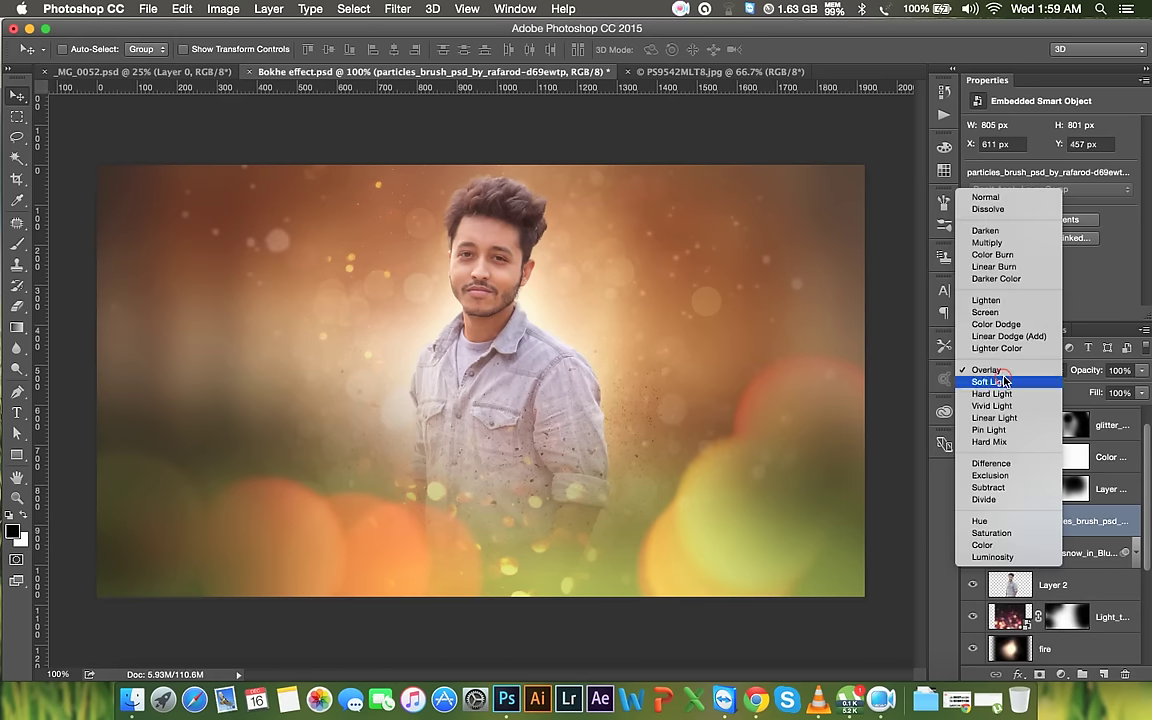
{"action": "left_click", "coordinate": [1000, 316]}
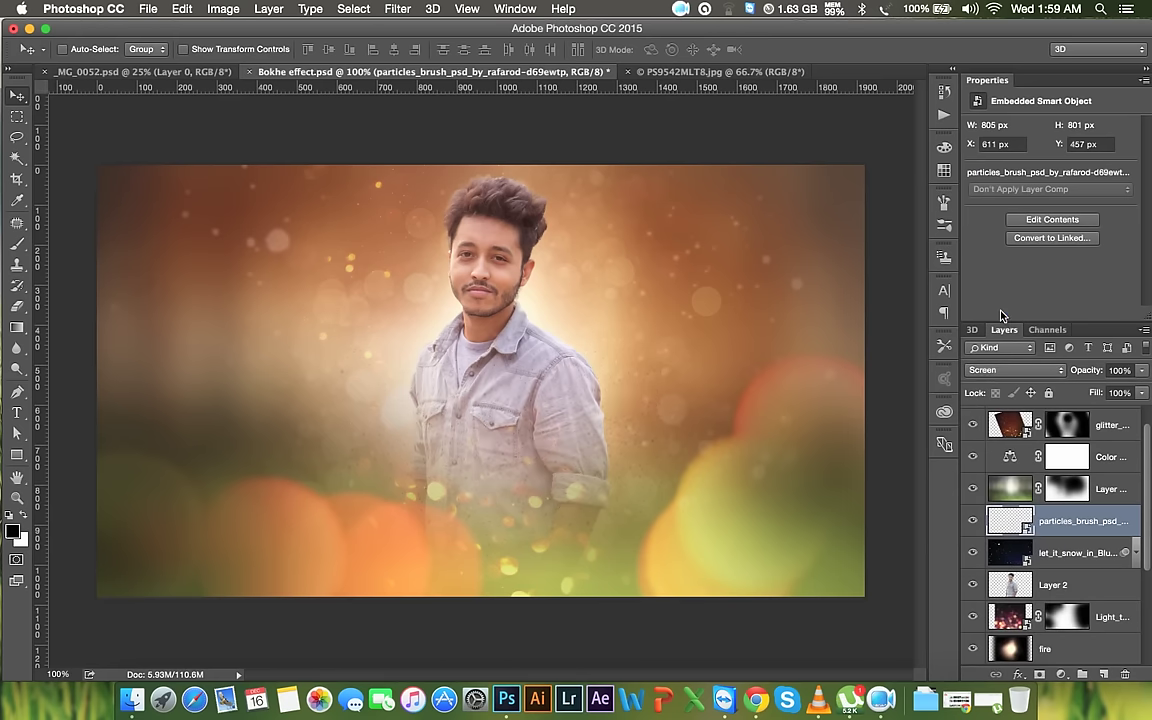
{"action": "left_click", "coordinate": [1005, 371]}
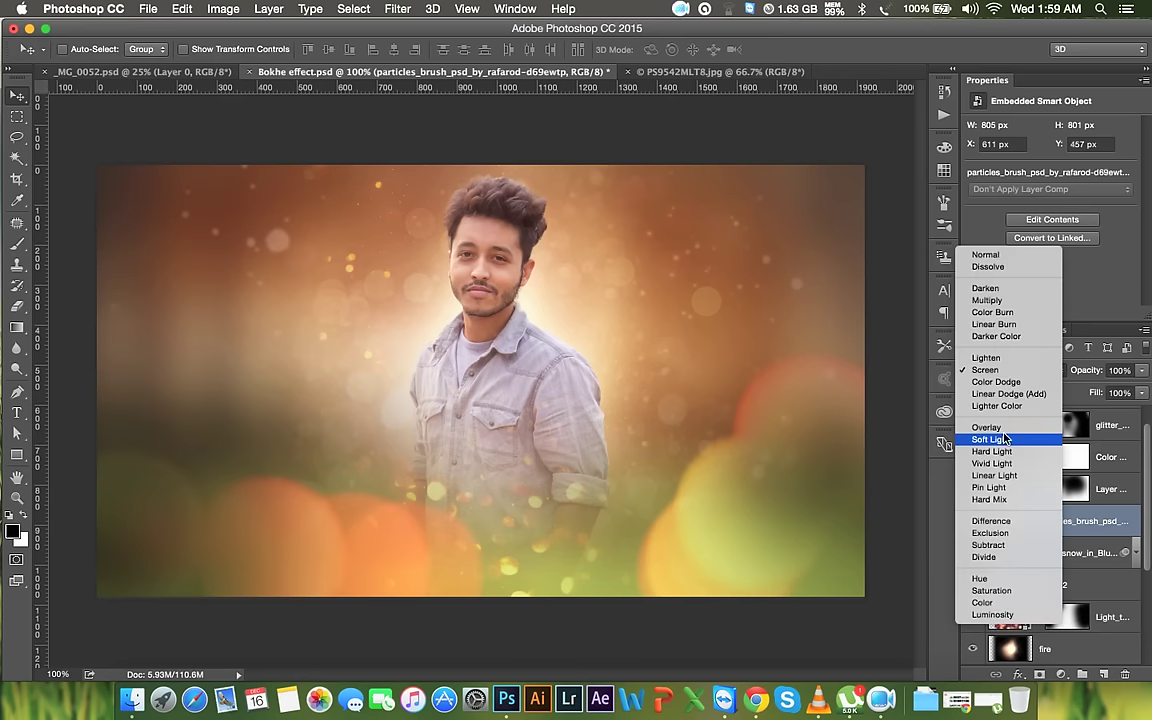
{"action": "left_click", "coordinate": [995, 300]}
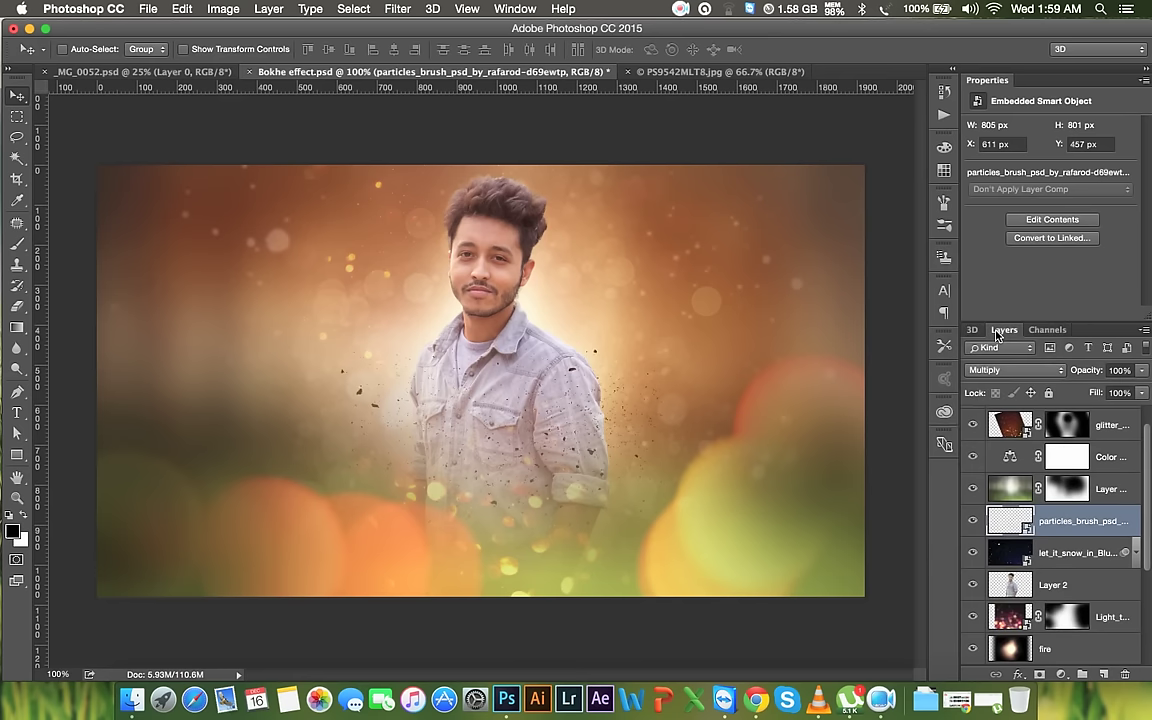
{"action": "left_click", "coordinate": [1010, 374]}
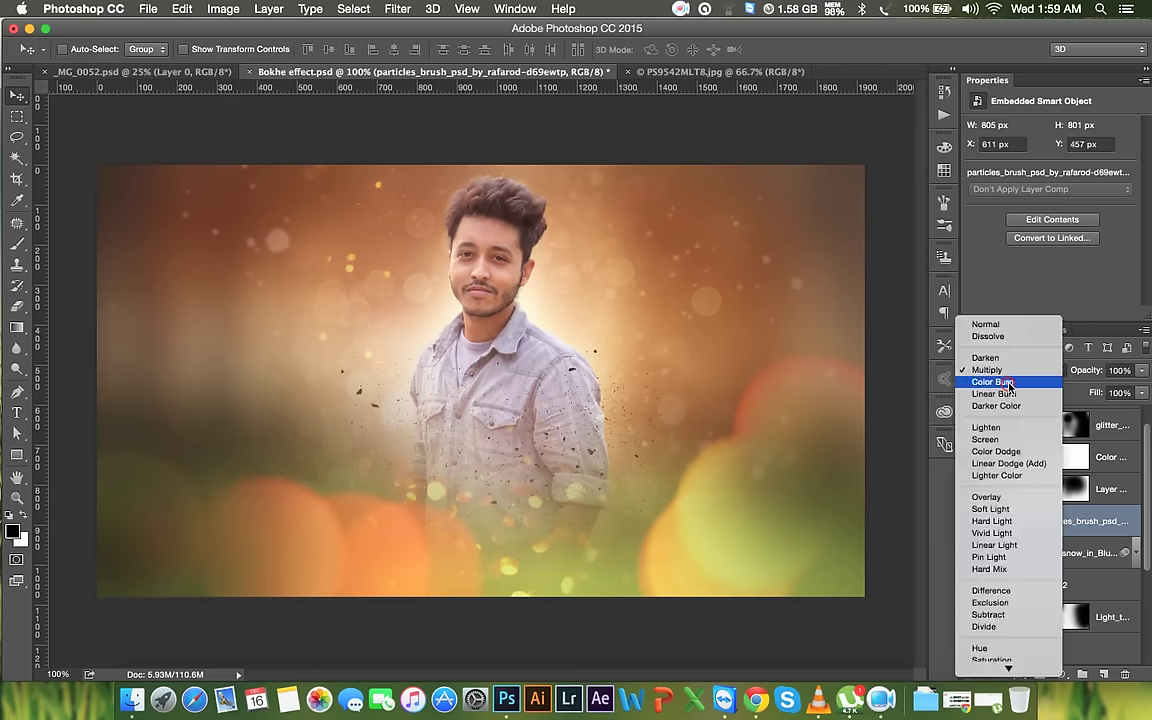
{"action": "left_click", "coordinate": [1010, 388]}
{"action": "left_click", "coordinate": [1008, 369]}
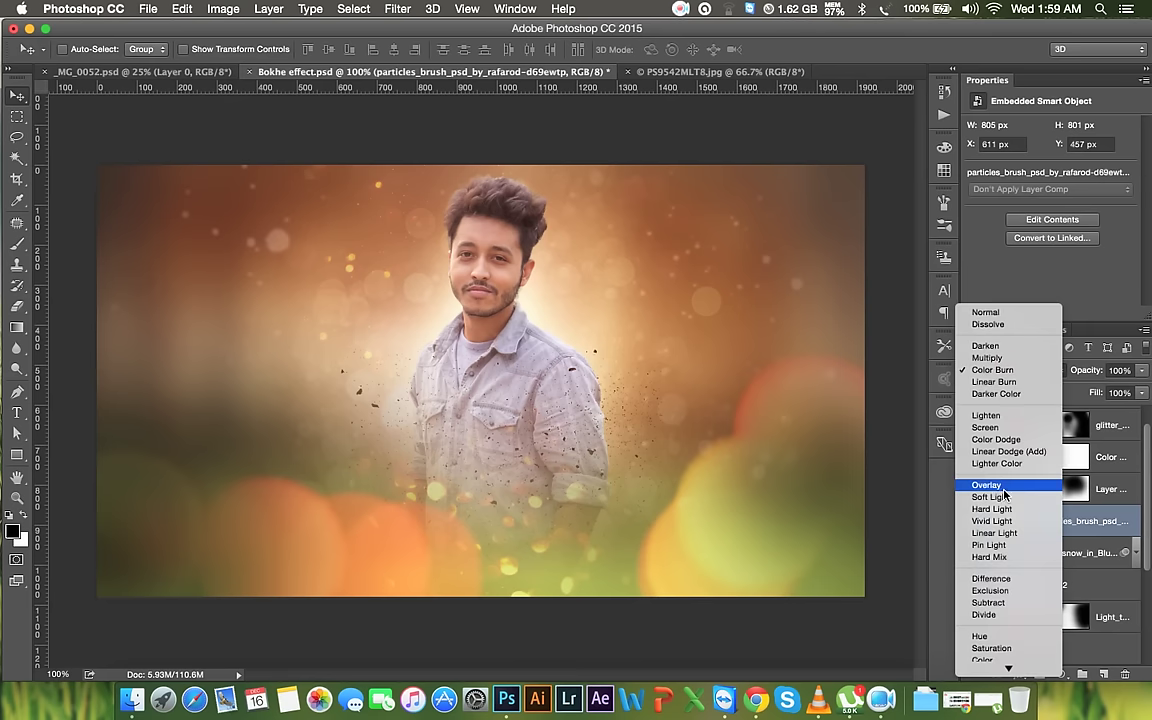
{"action": "left_click", "coordinate": [998, 498]}
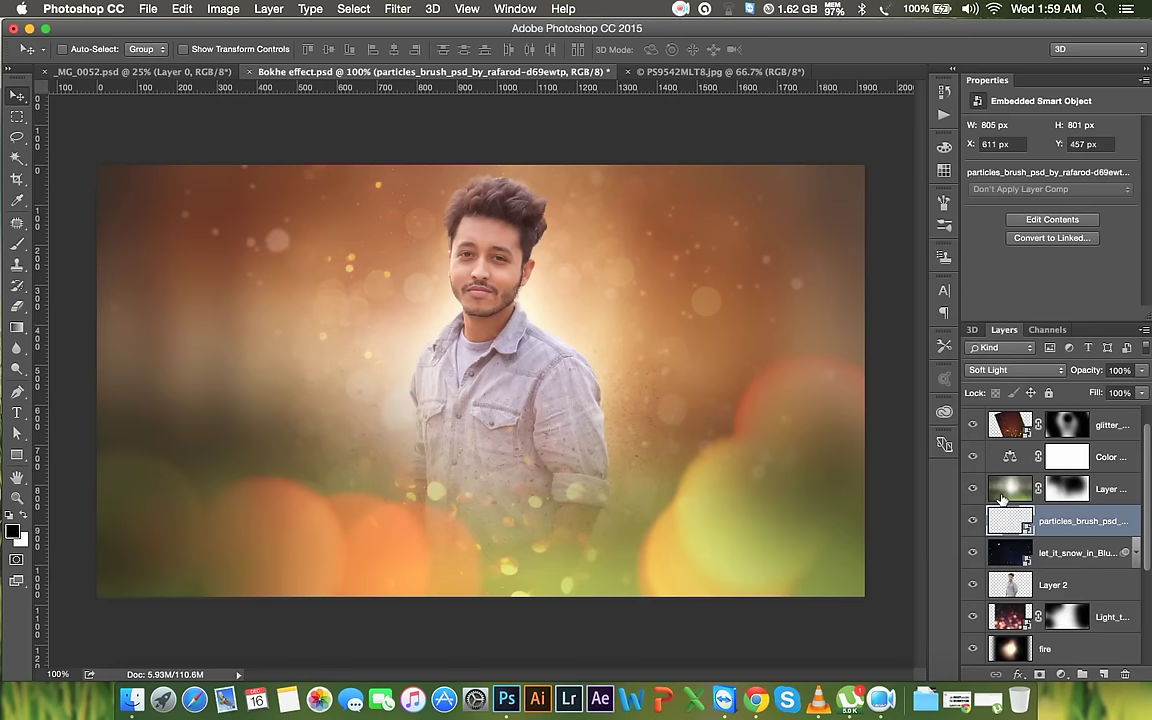
{"action": "left_click", "coordinate": [1010, 370]}
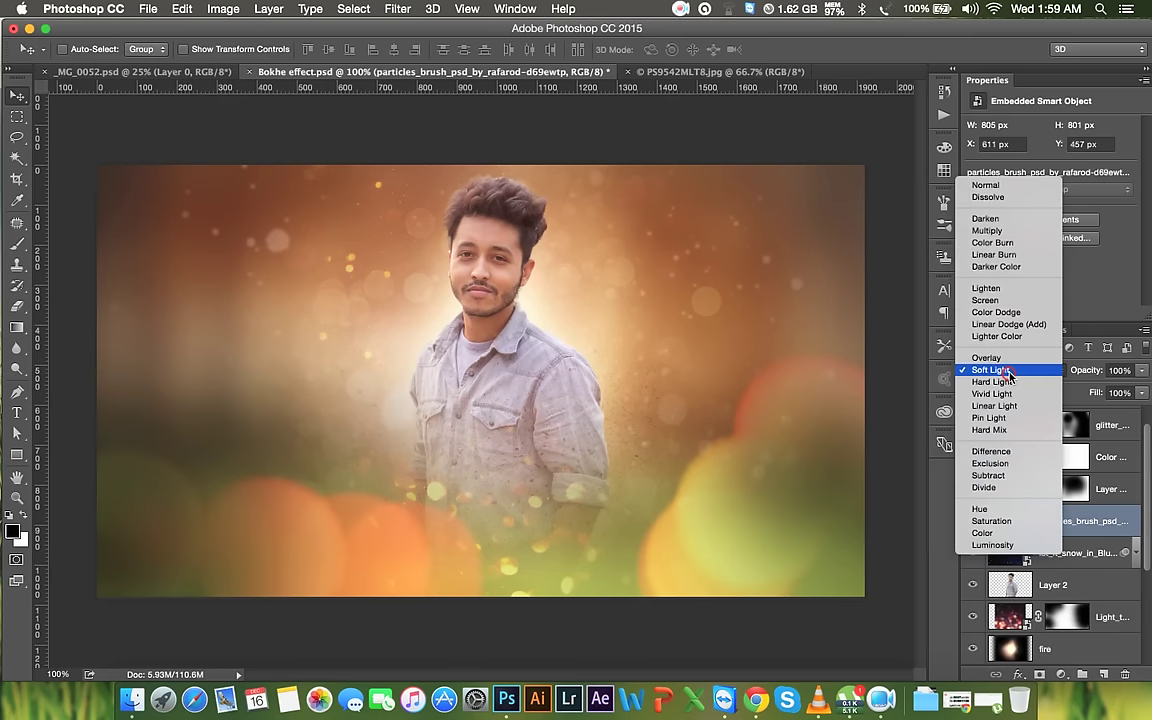
{"action": "left_click", "coordinate": [996, 289]}
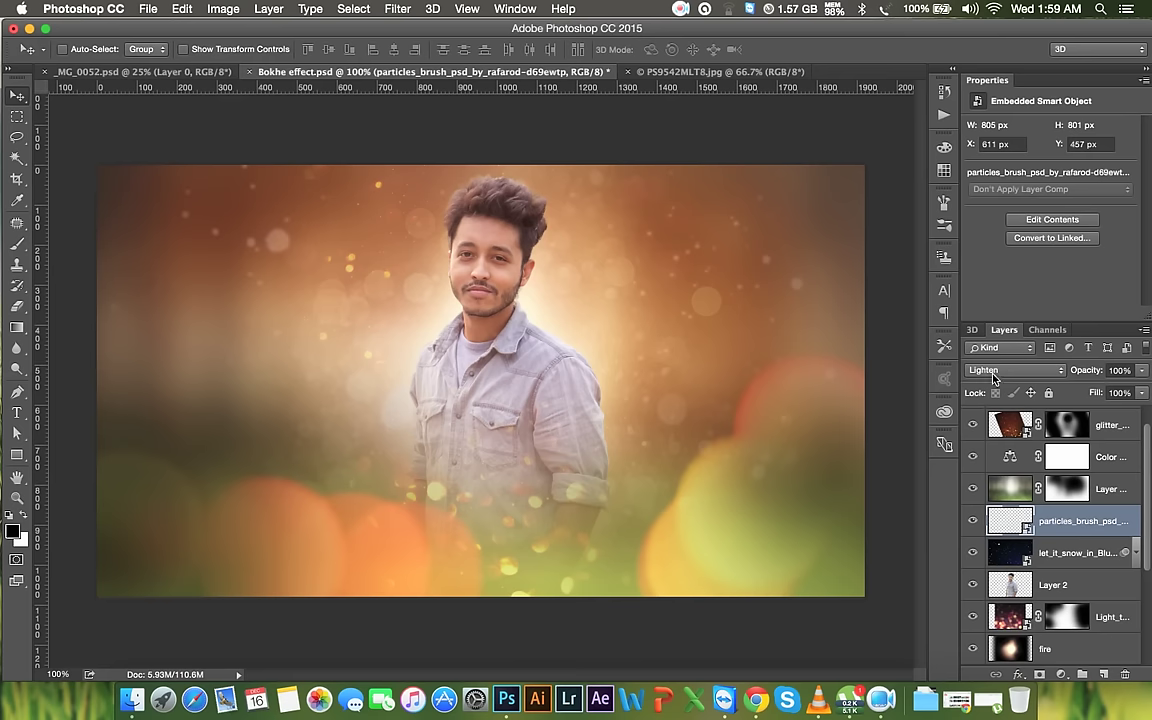
{"action": "left_click", "coordinate": [974, 522]}
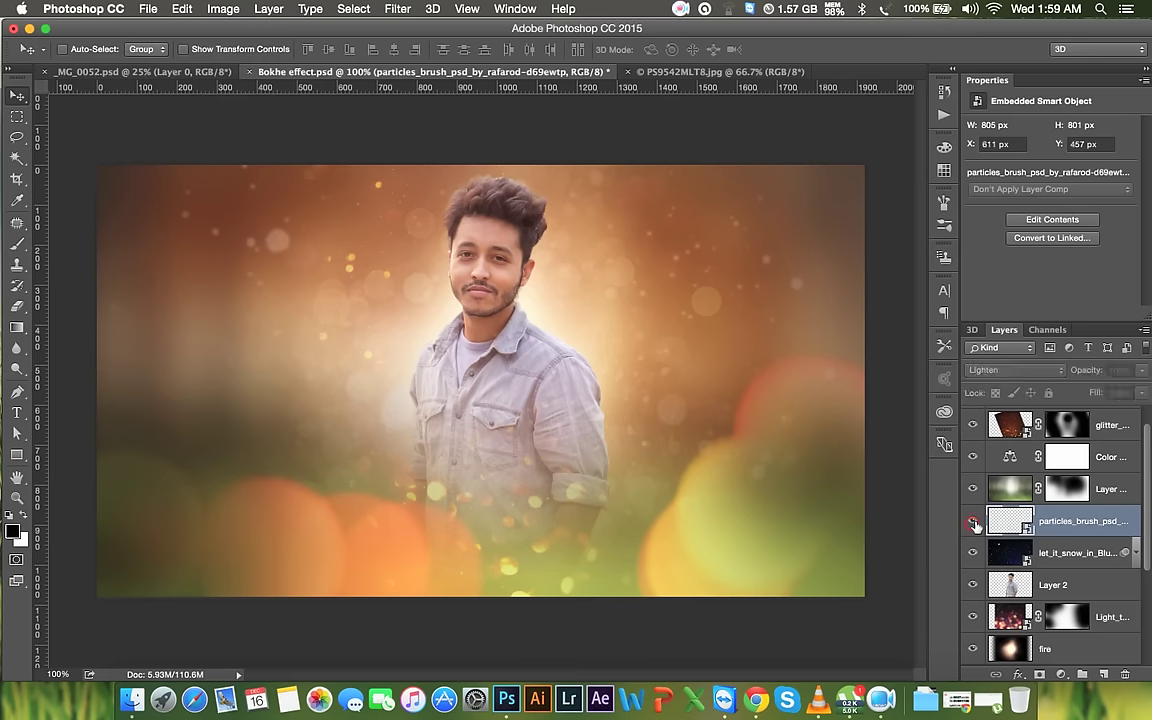
{"action": "left_click", "coordinate": [974, 522]}
Try Difference, Exclusion, Linear Light, Linear Dodge, Color Burn, Saturation and Luminosity on the particles
{"action": "left_click", "coordinate": [989, 371]}
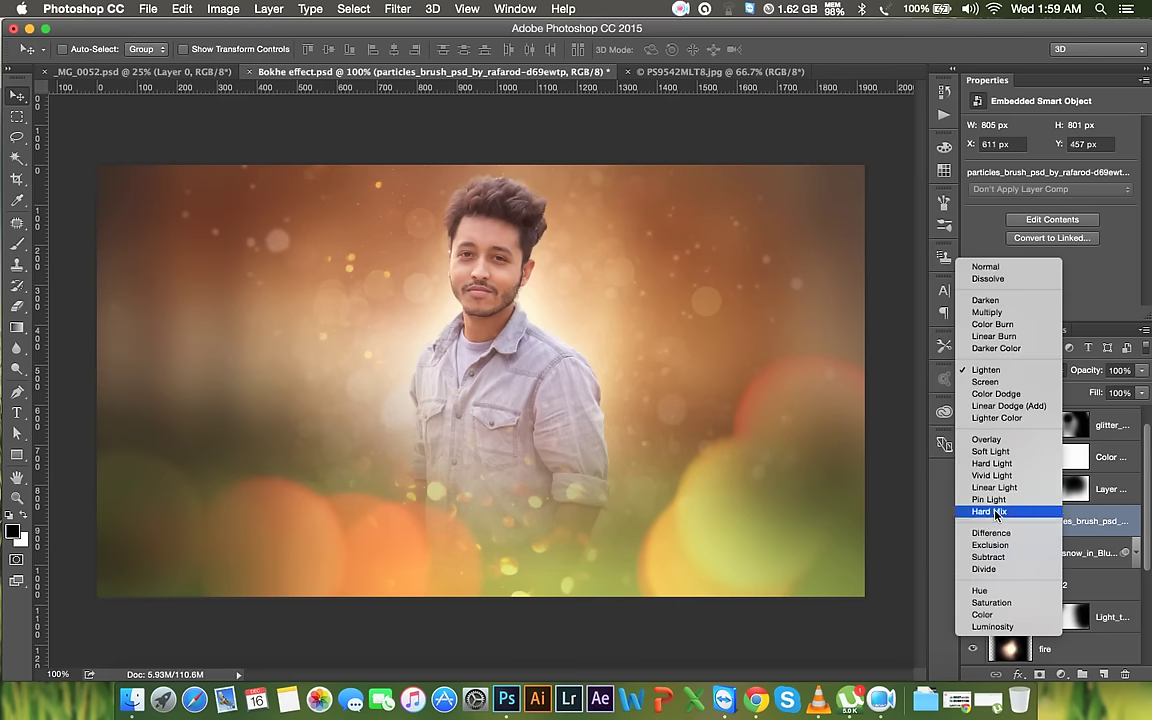
{"action": "left_click", "coordinate": [996, 535]}
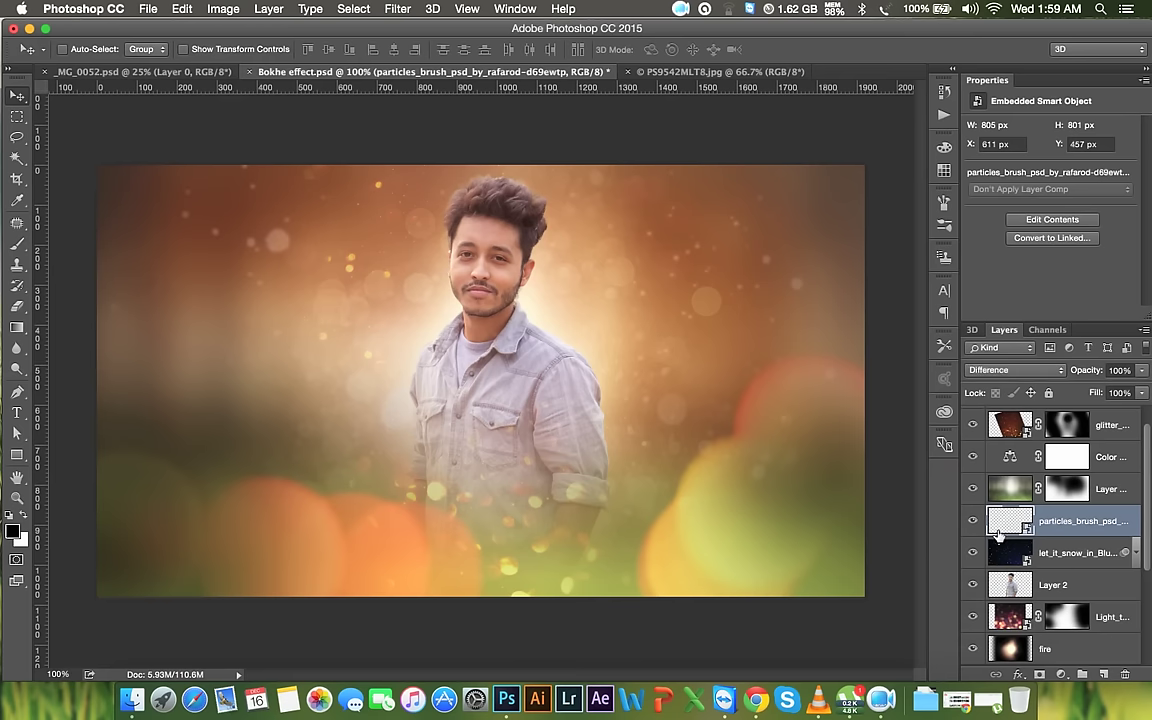
{"action": "left_click", "coordinate": [1003, 370]}
{"action": "left_click", "coordinate": [1001, 381]}
{"action": "left_click", "coordinate": [1001, 378]}
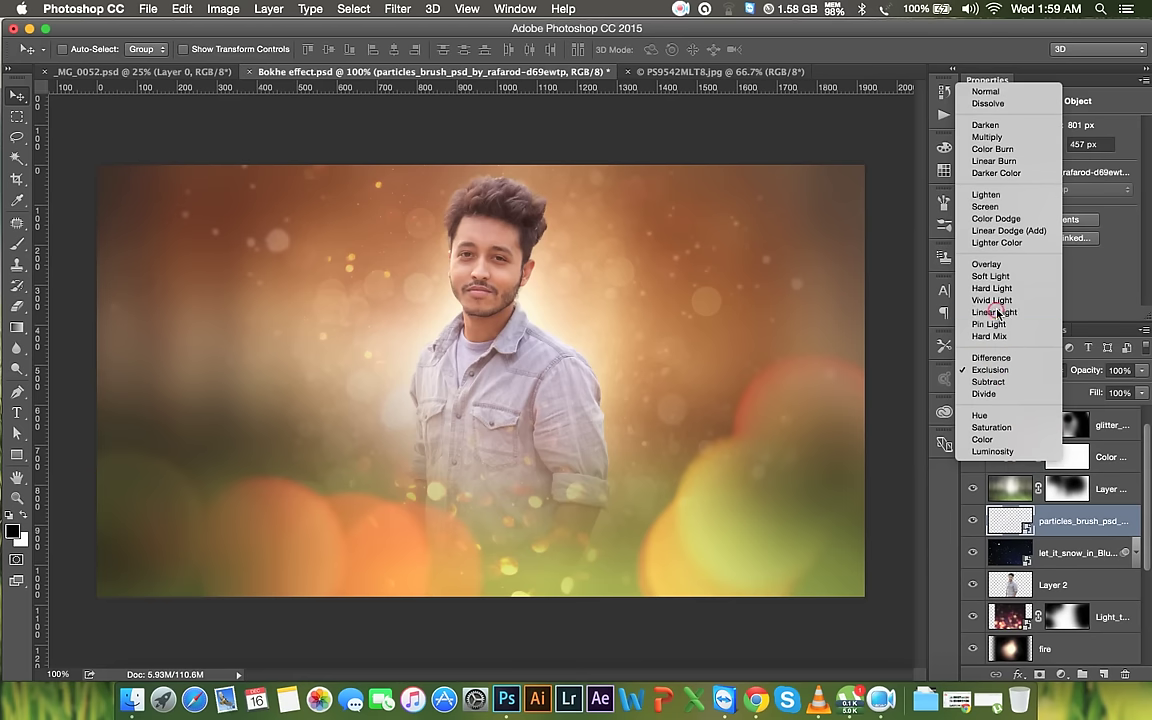
{"action": "left_click", "coordinate": [1000, 312]}
{"action": "left_click", "coordinate": [1000, 370]}
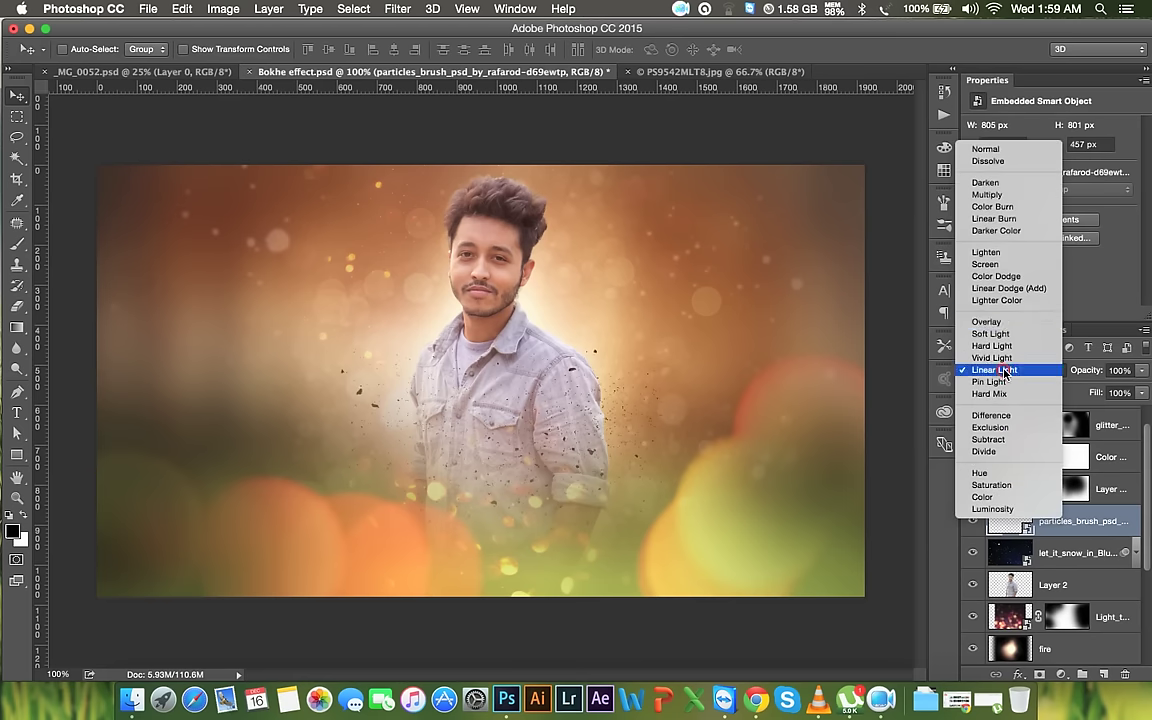
{"action": "left_click", "coordinate": [1008, 292]}
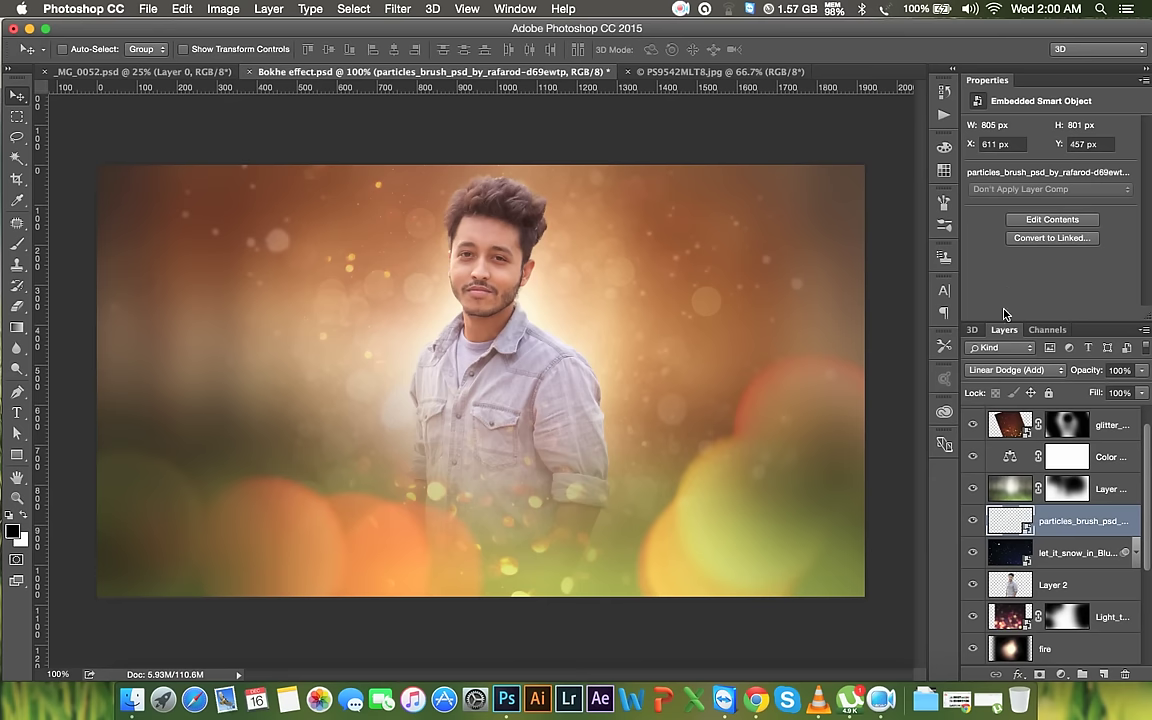
{"action": "left_click", "coordinate": [1008, 370]}
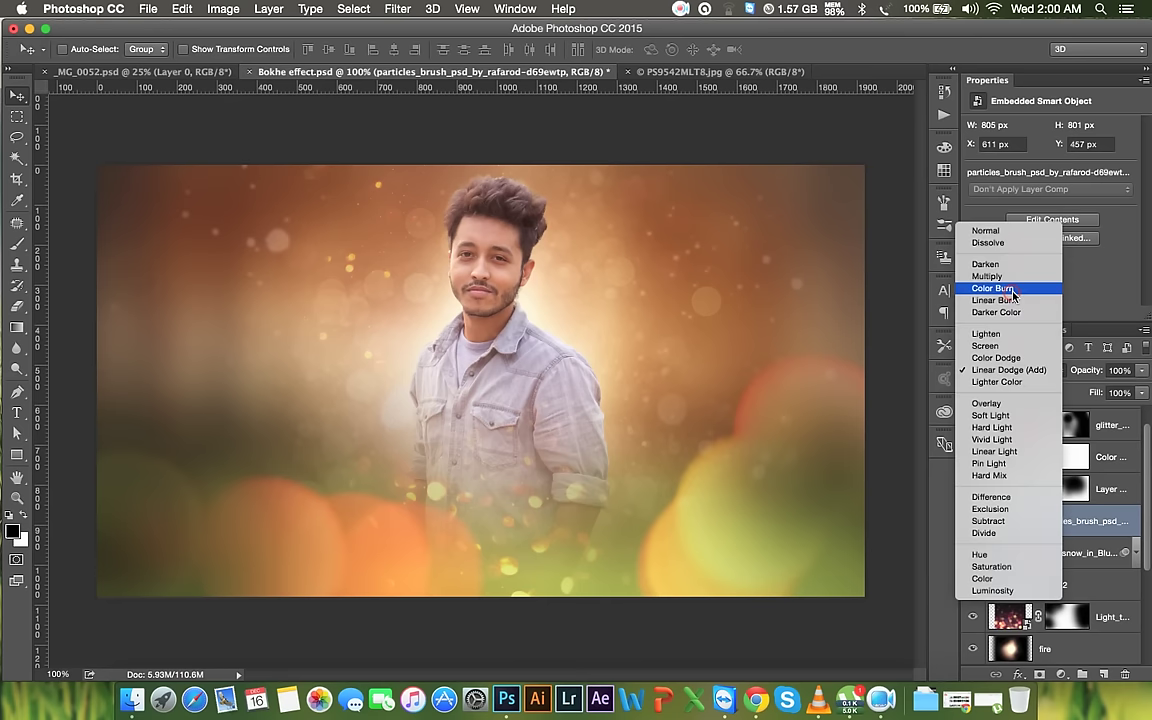
{"action": "left_click", "coordinate": [945, 272]}
{"action": "left_click", "coordinate": [1010, 370]}
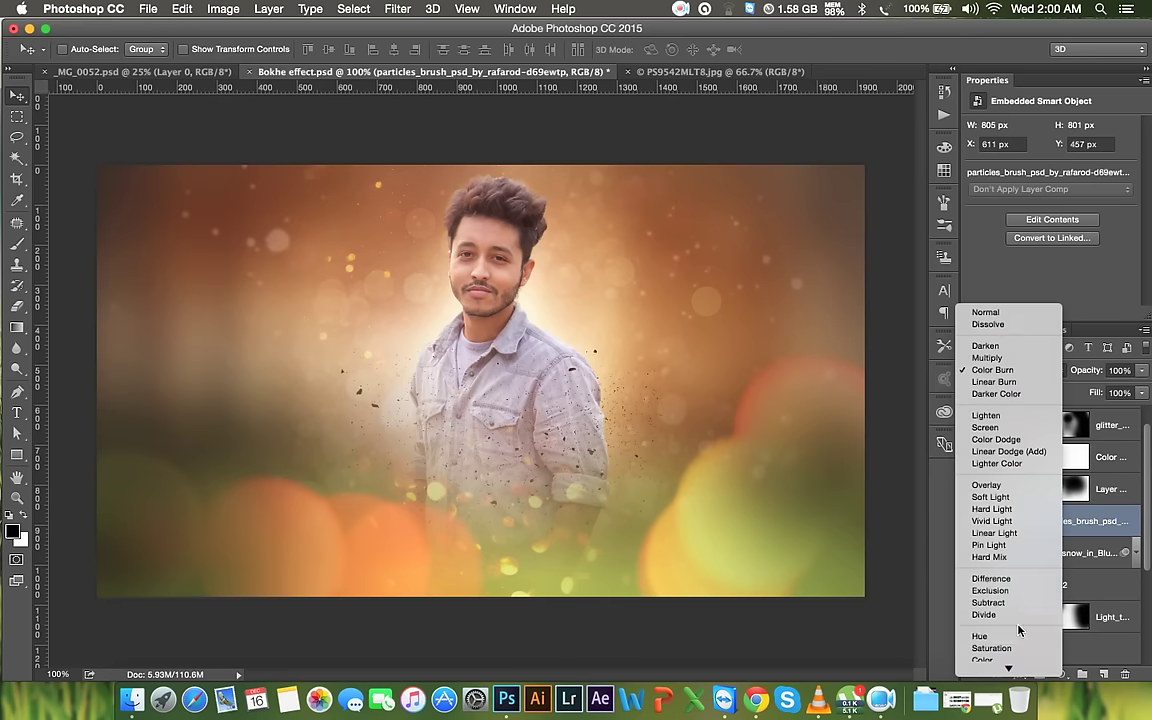
{"action": "left_click", "coordinate": [1018, 650]}
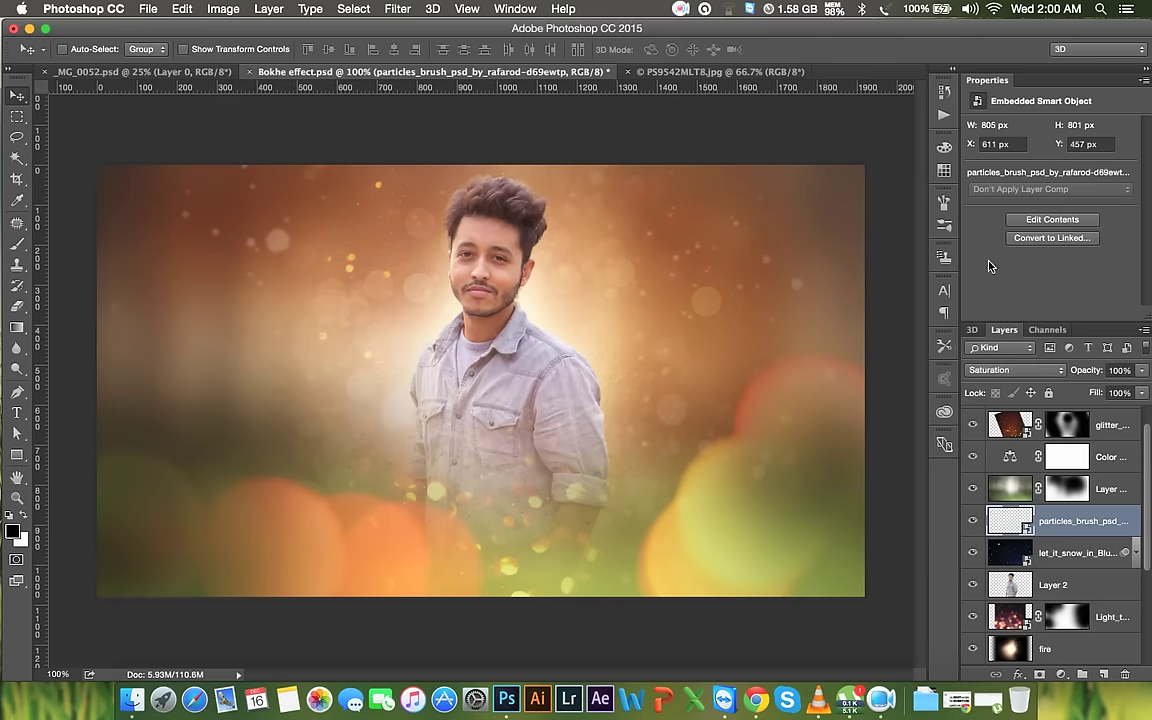
{"action": "left_click", "coordinate": [1010, 371]}
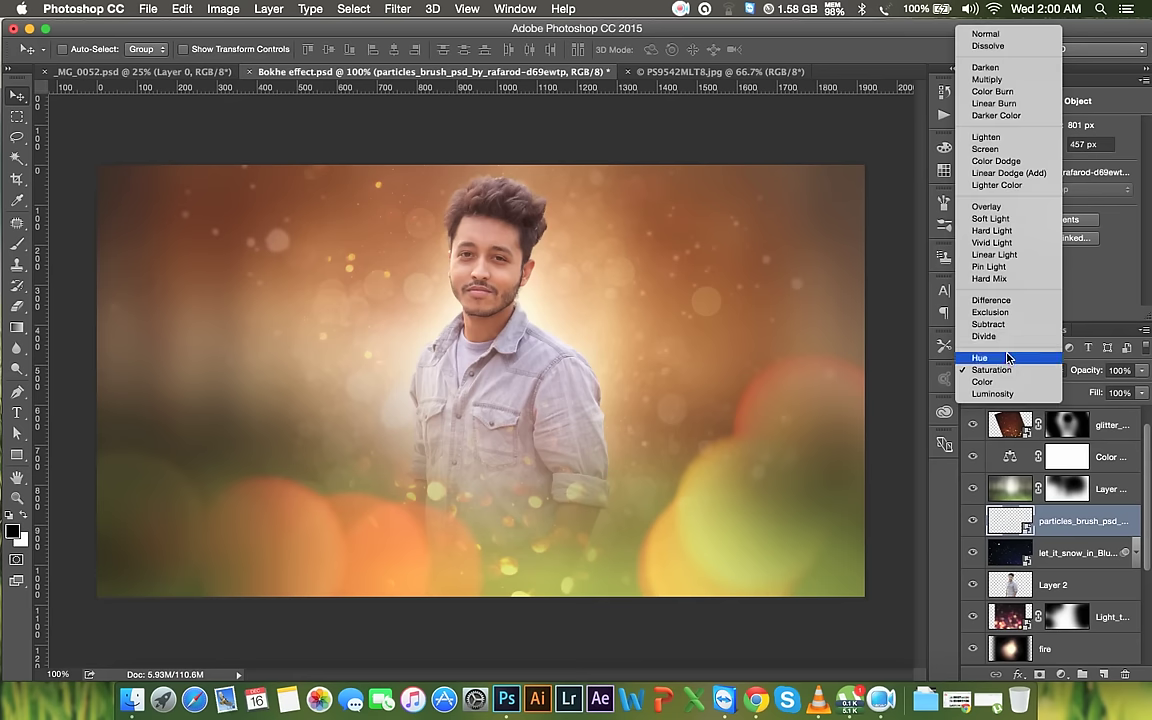
{"action": "left_click", "coordinate": [1010, 370]}
{"action": "left_click", "coordinate": [1012, 372]}
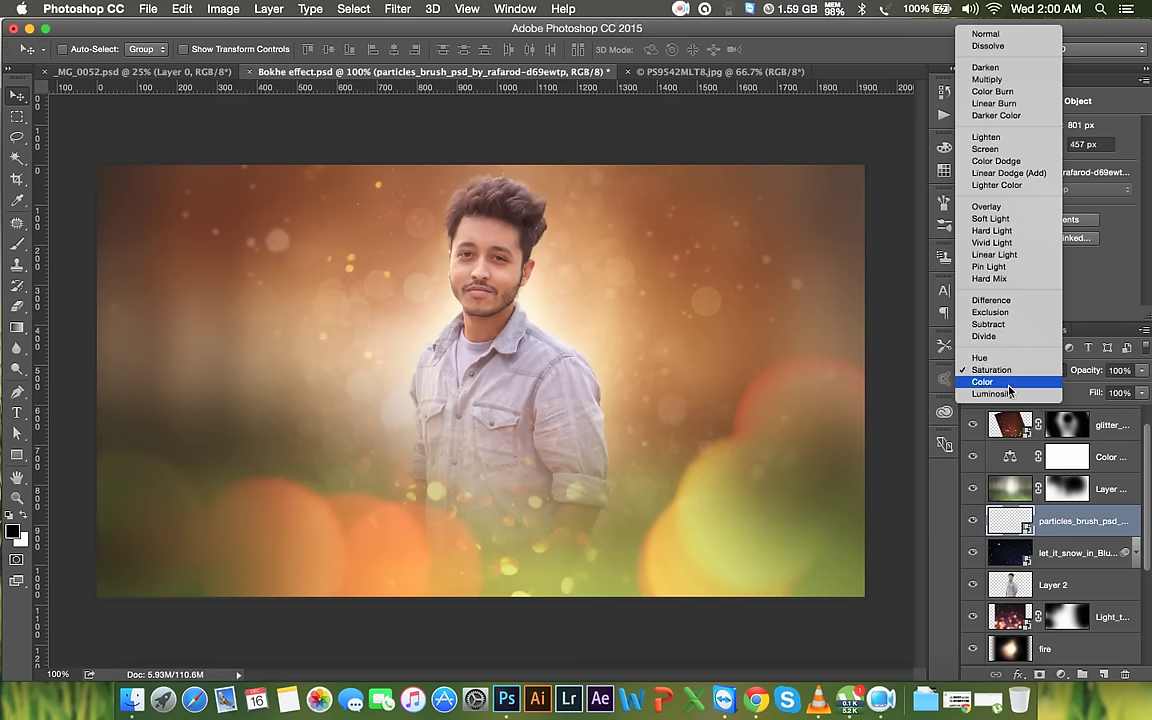
{"action": "left_click", "coordinate": [1010, 392]}
{"action": "left_click", "coordinate": [1008, 376]}
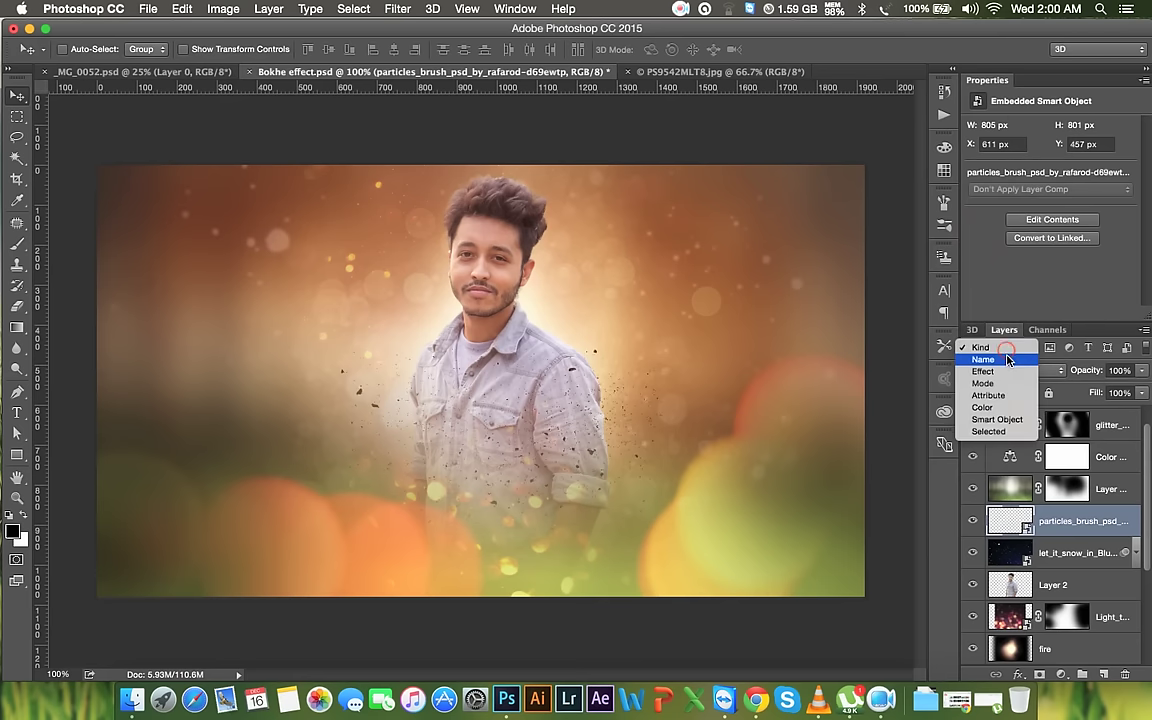
{"action": "left_click", "coordinate": [1046, 372]}
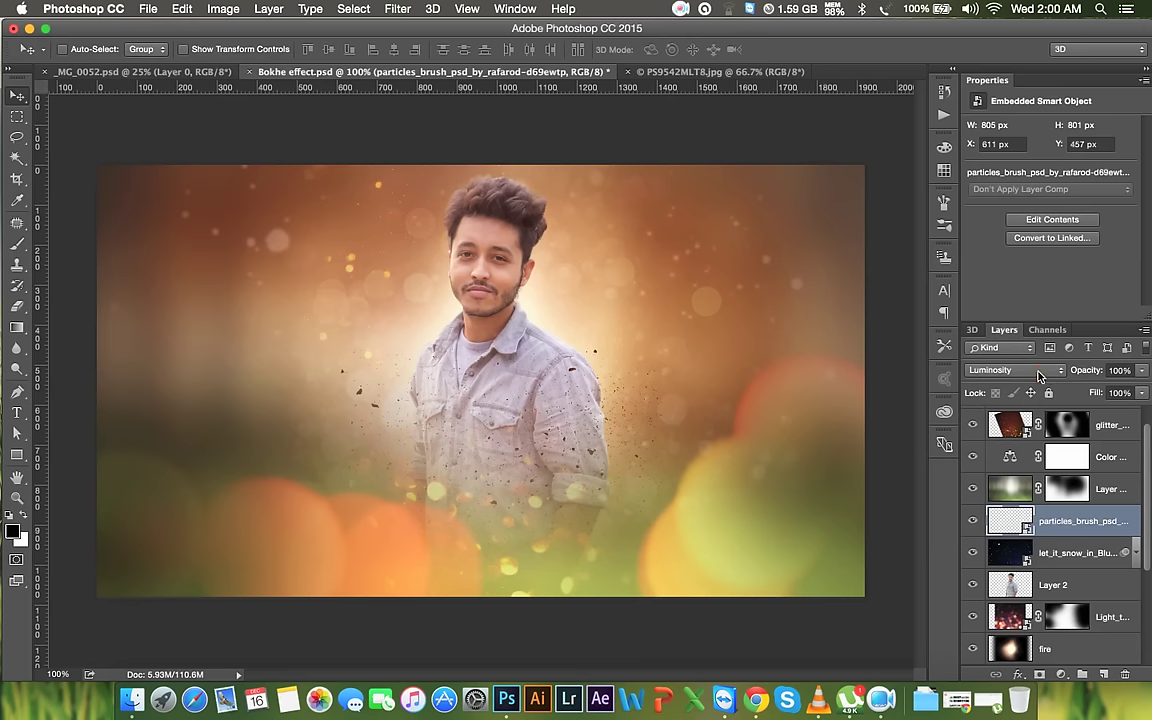
Try Vivid Light, Color Burn, Linear Burn, Lighten and Lighter Color, ending on Color Dodge
{"action": "left_click", "coordinate": [1040, 372]}
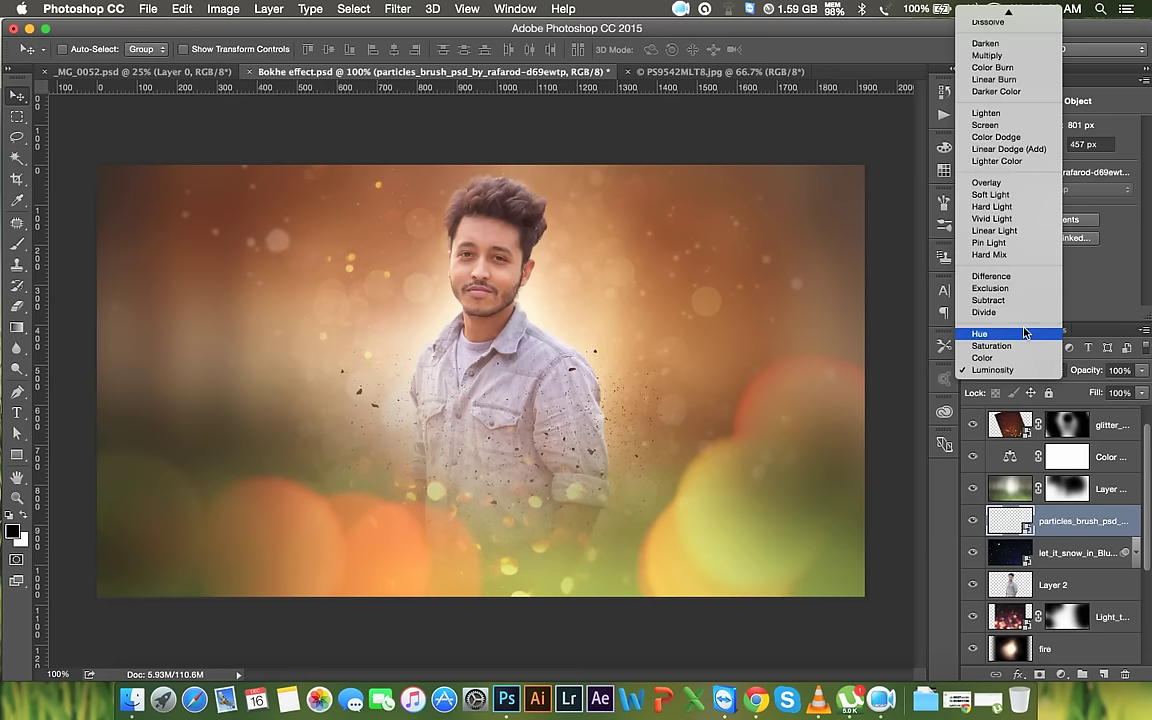
{"action": "left_click", "coordinate": [1003, 219]}
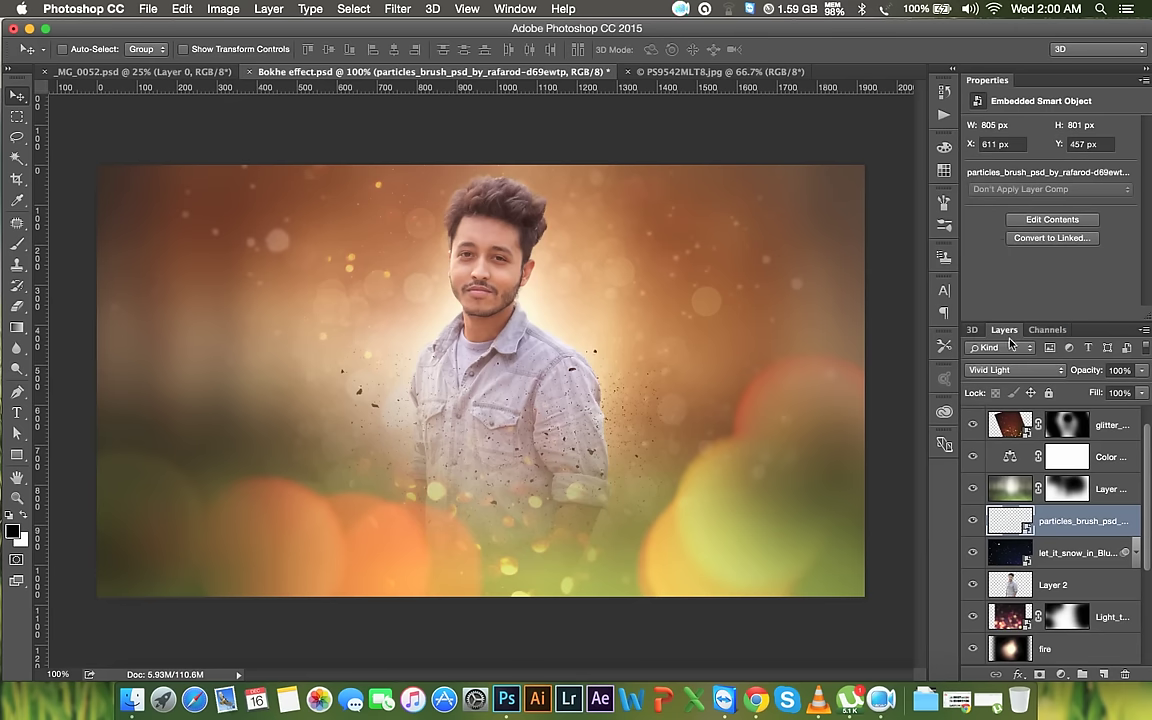
{"action": "left_click", "coordinate": [1015, 366]}
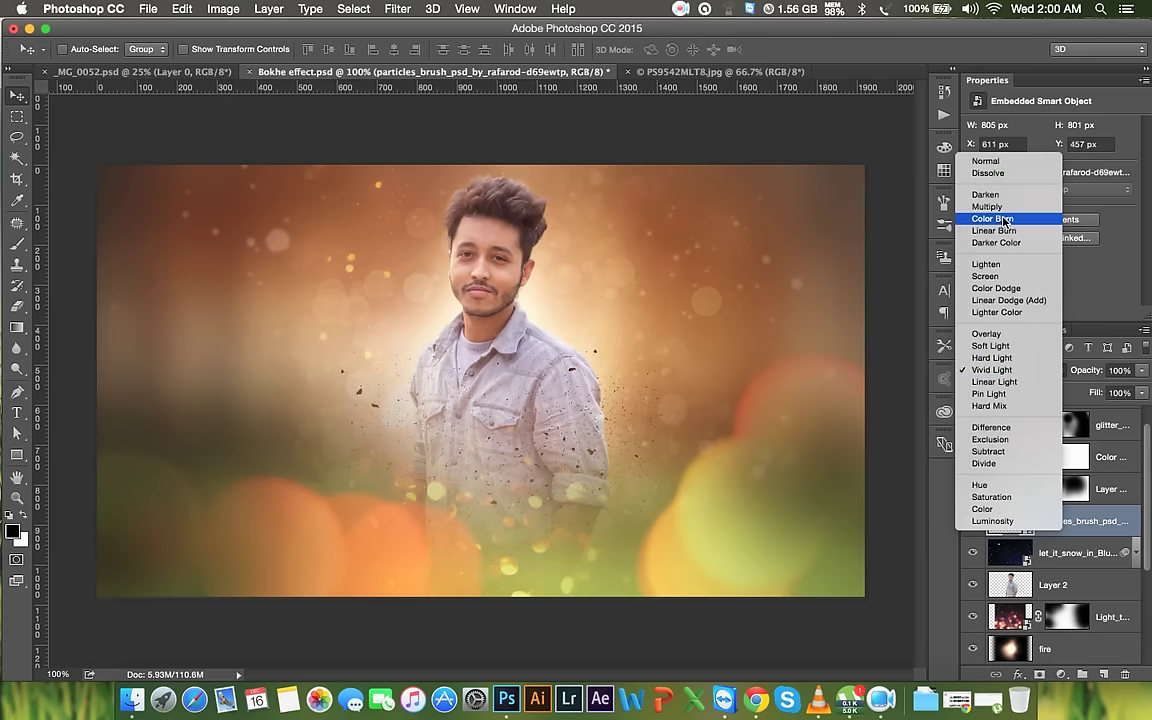
{"action": "left_click", "coordinate": [1018, 219]}
{"action": "left_click", "coordinate": [1010, 369]}
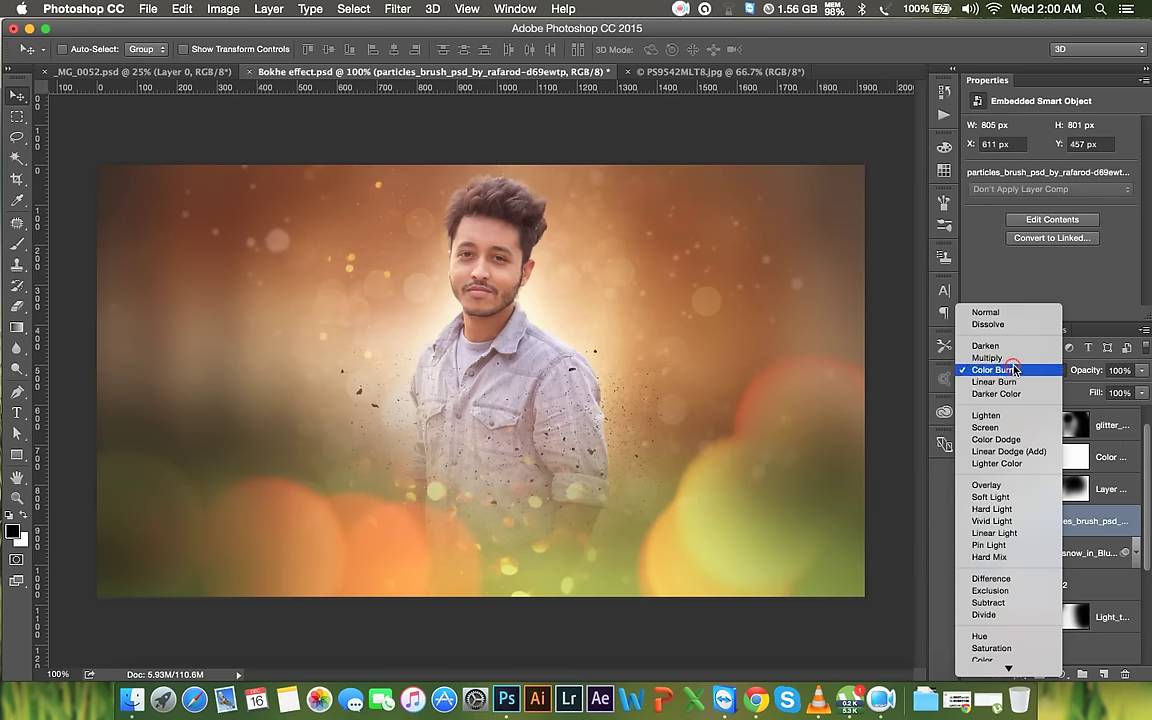
{"action": "left_click", "coordinate": [1008, 380]}
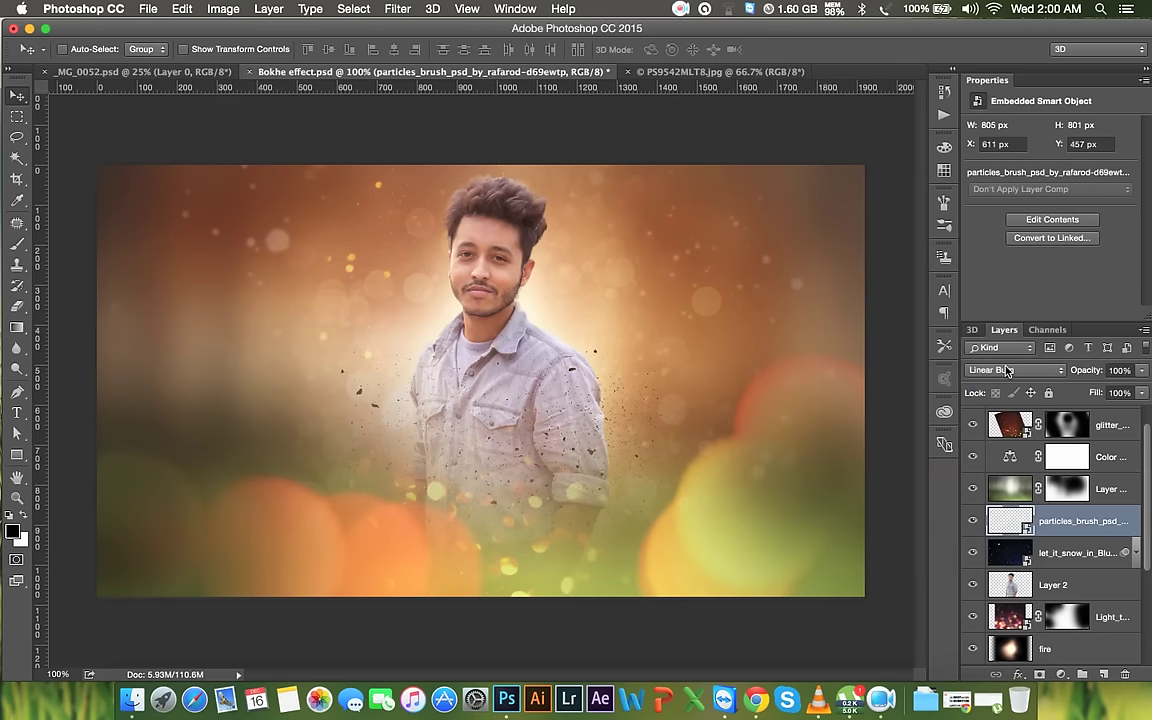
{"action": "left_click", "coordinate": [1008, 370]}
{"action": "left_click", "coordinate": [1002, 390]}
{"action": "left_click", "coordinate": [1006, 372]}
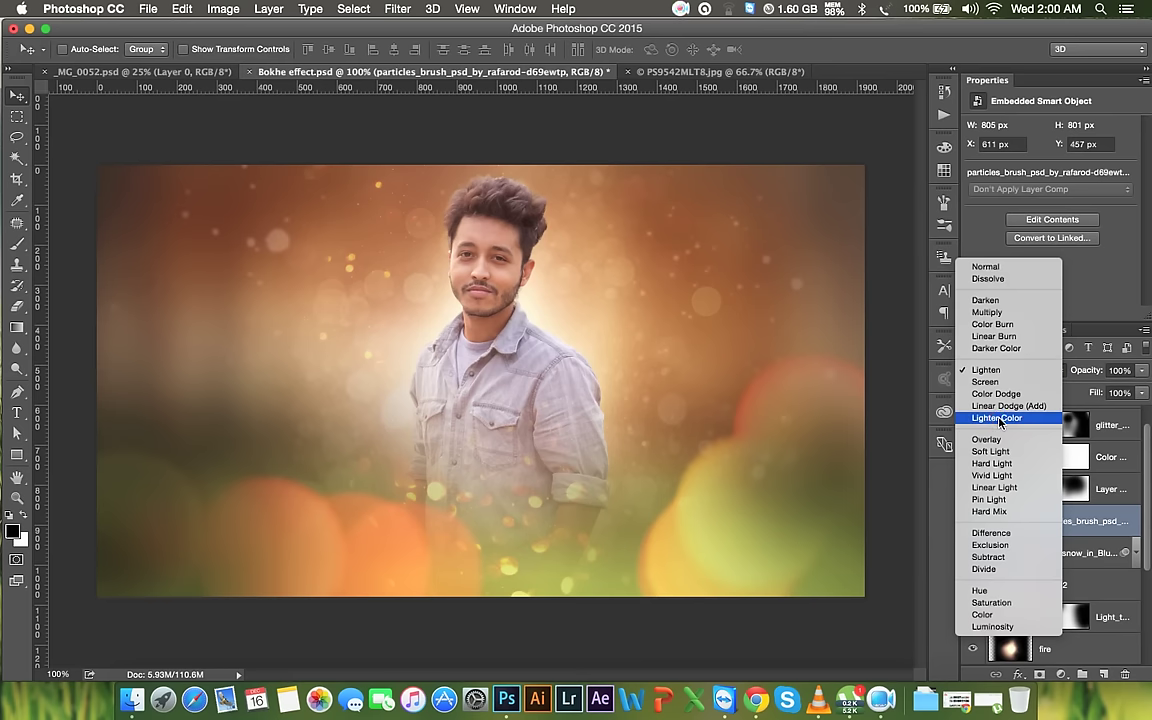
{"action": "left_click", "coordinate": [999, 419]}
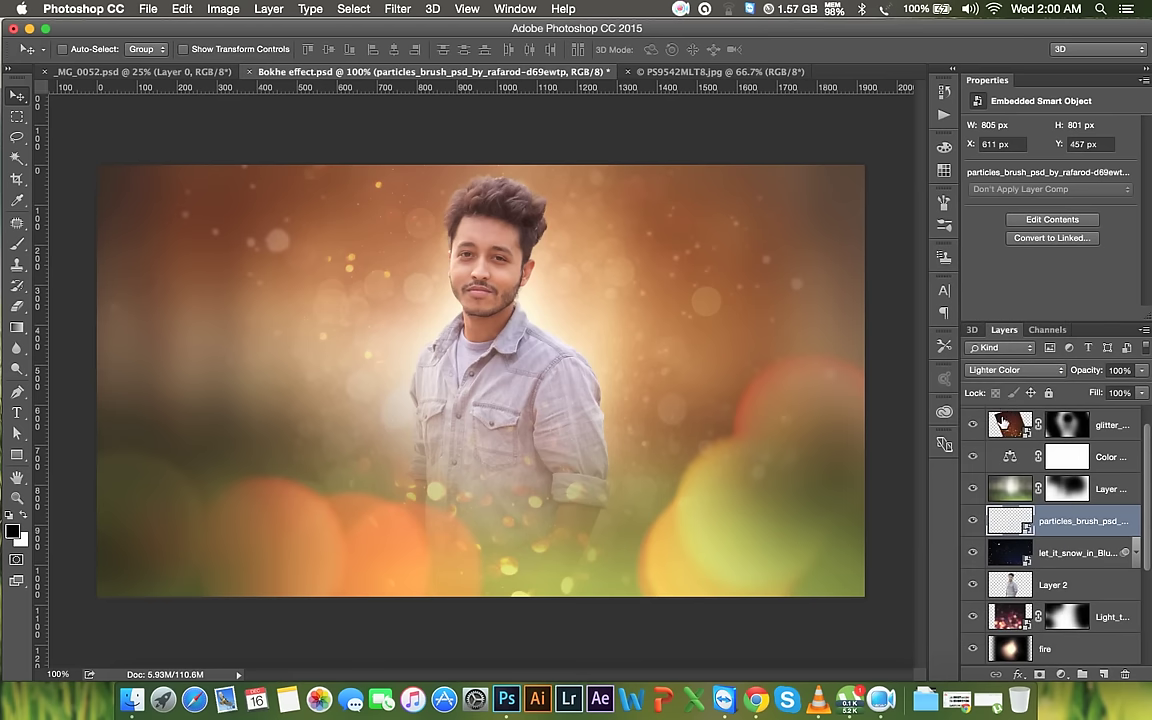
{"action": "left_click", "coordinate": [1006, 374]}
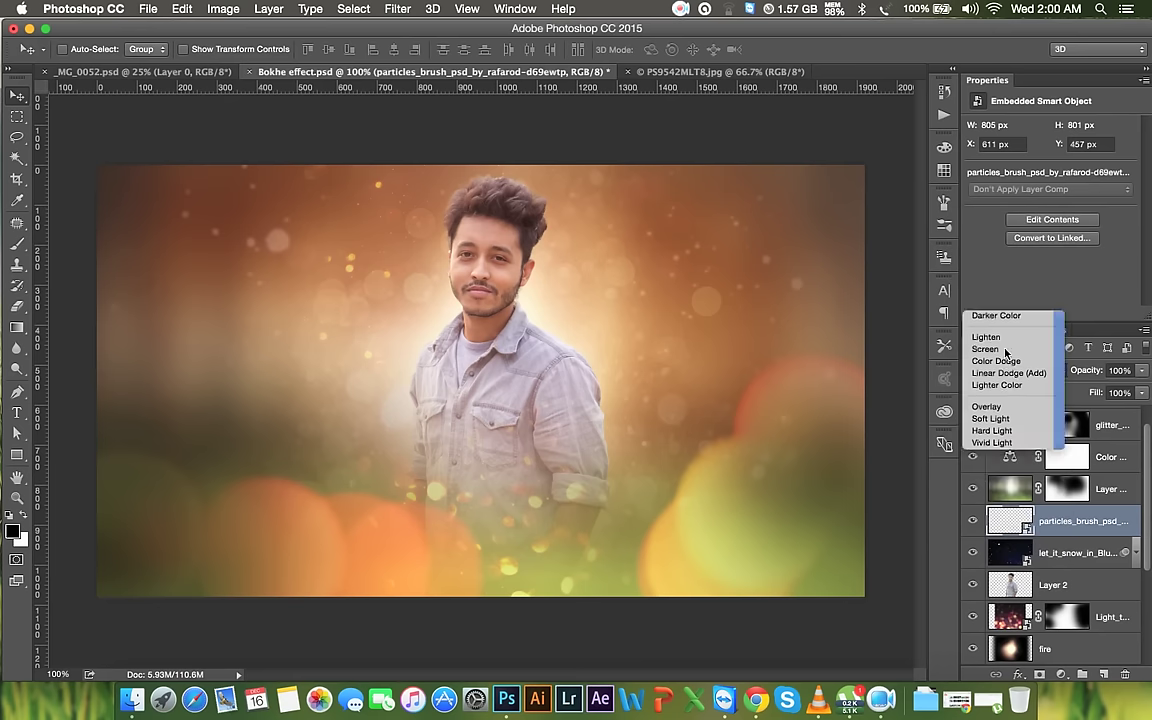
{"action": "left_click", "coordinate": [1005, 357]}
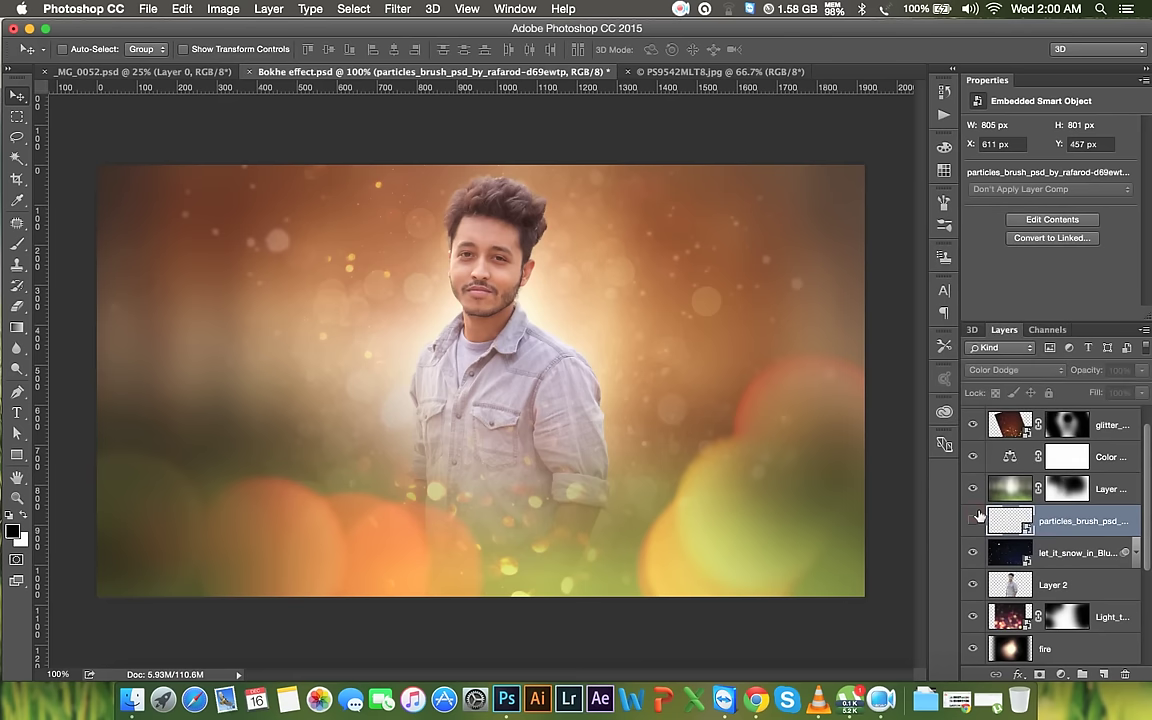
Enlarge the particles layer to about 1285×1279 px and blend it in Soft Light
{"action": "key", "text": "ctrl+t"}
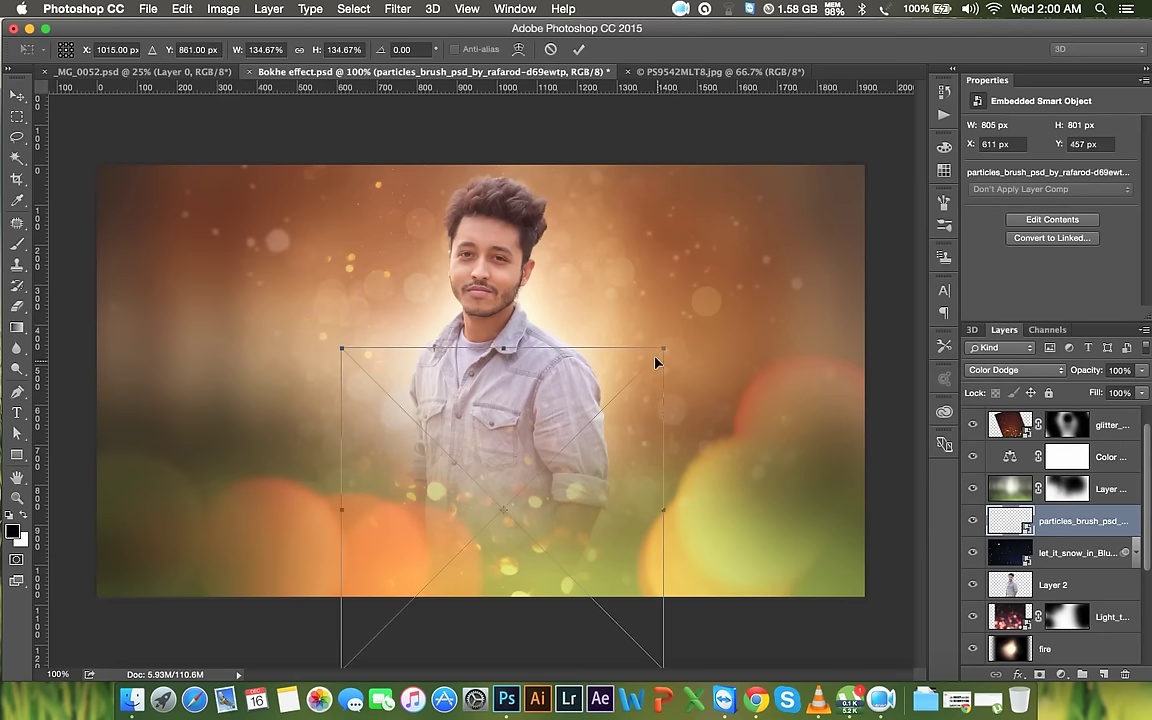
{"action": "mouse_move", "coordinate": [663, 349]}
{"action": "left_mouse_down"}
{"action": "mouse_move", "coordinate": [763, 288]}
{"action": "mouse_move", "coordinate": [786, 244]}
{"action": "left_mouse_up"}
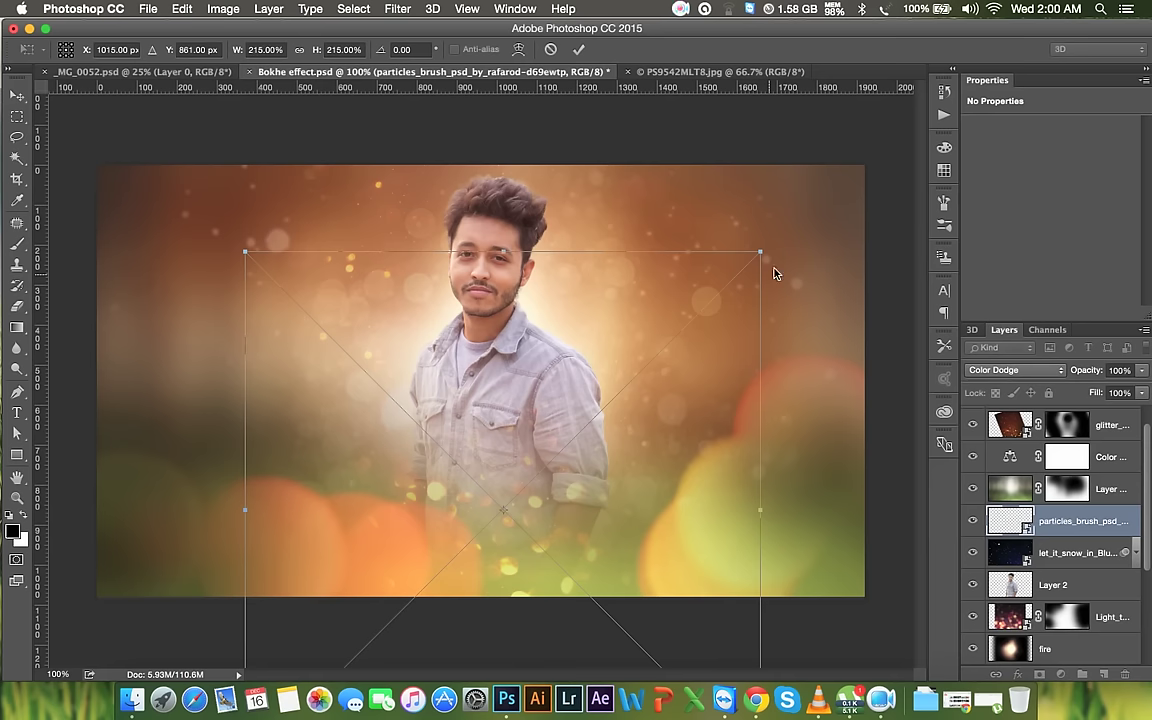
{"action": "key", "text": "Return"}
{"action": "left_click", "coordinate": [1013, 370]}
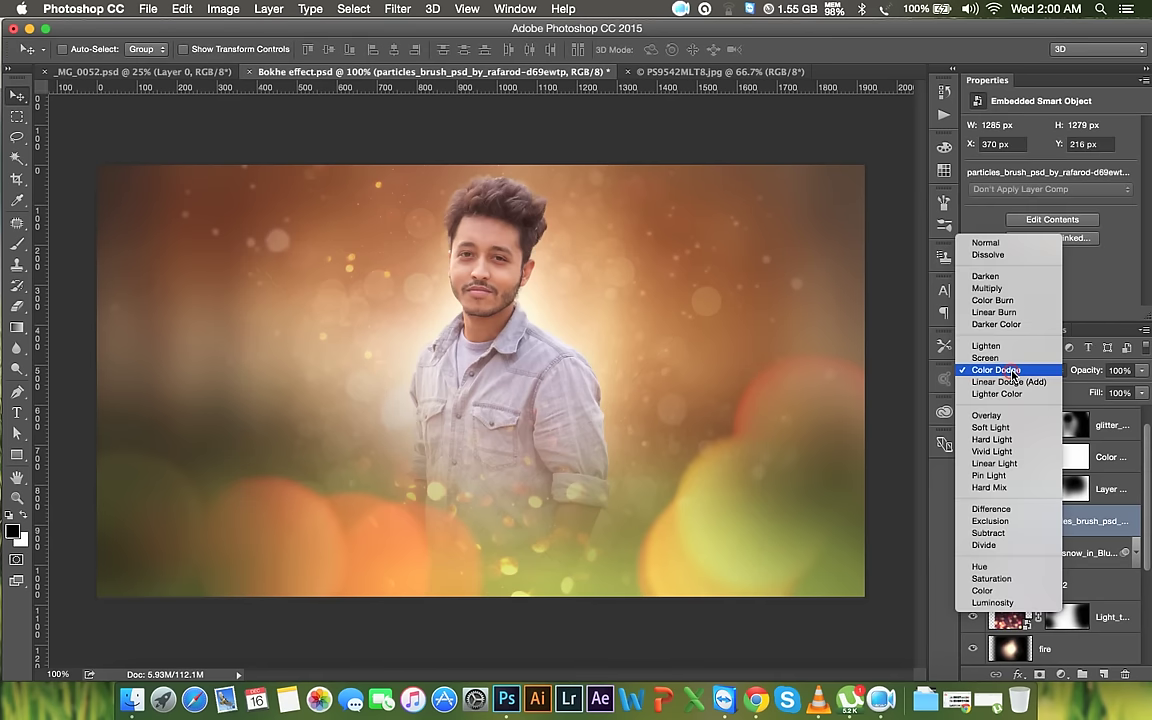
{"action": "left_click", "coordinate": [1010, 425]}
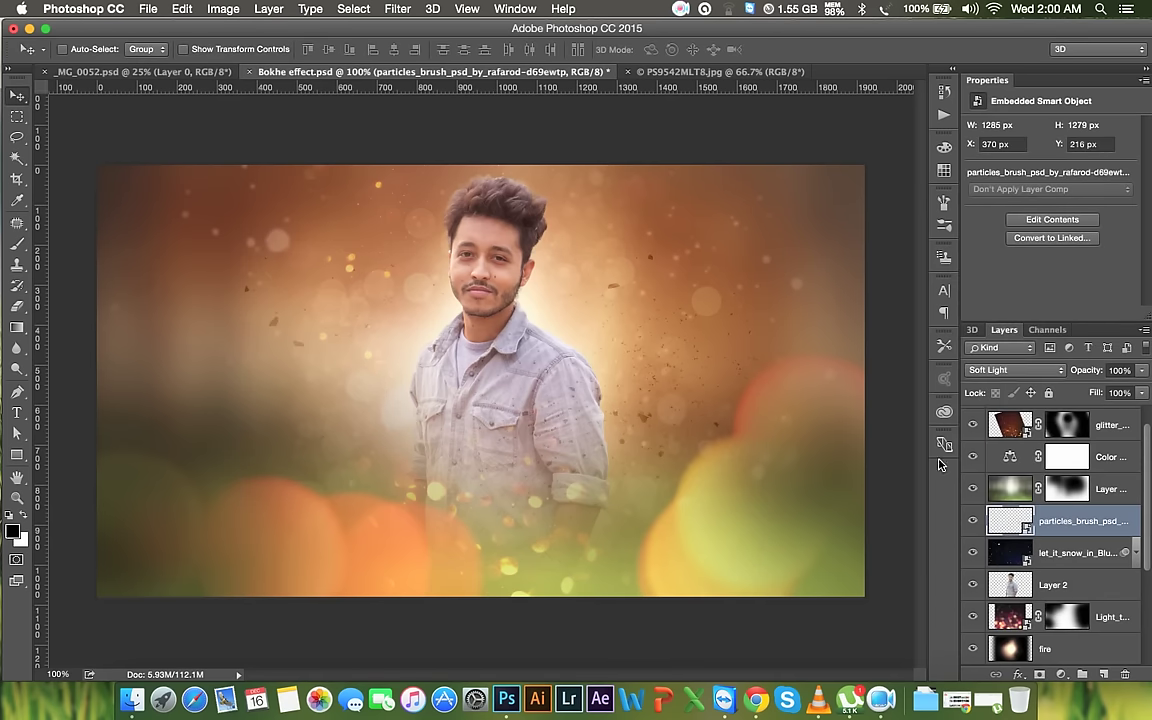
Shift the particles layer down-left and rasterize it
{"action": "mouse_move", "coordinate": [768, 445]}
{"action": "left_mouse_down"}
{"action": "mouse_move", "coordinate": [755, 519]}
{"action": "mouse_move", "coordinate": [764, 524]}
{"action": "left_mouse_up"}
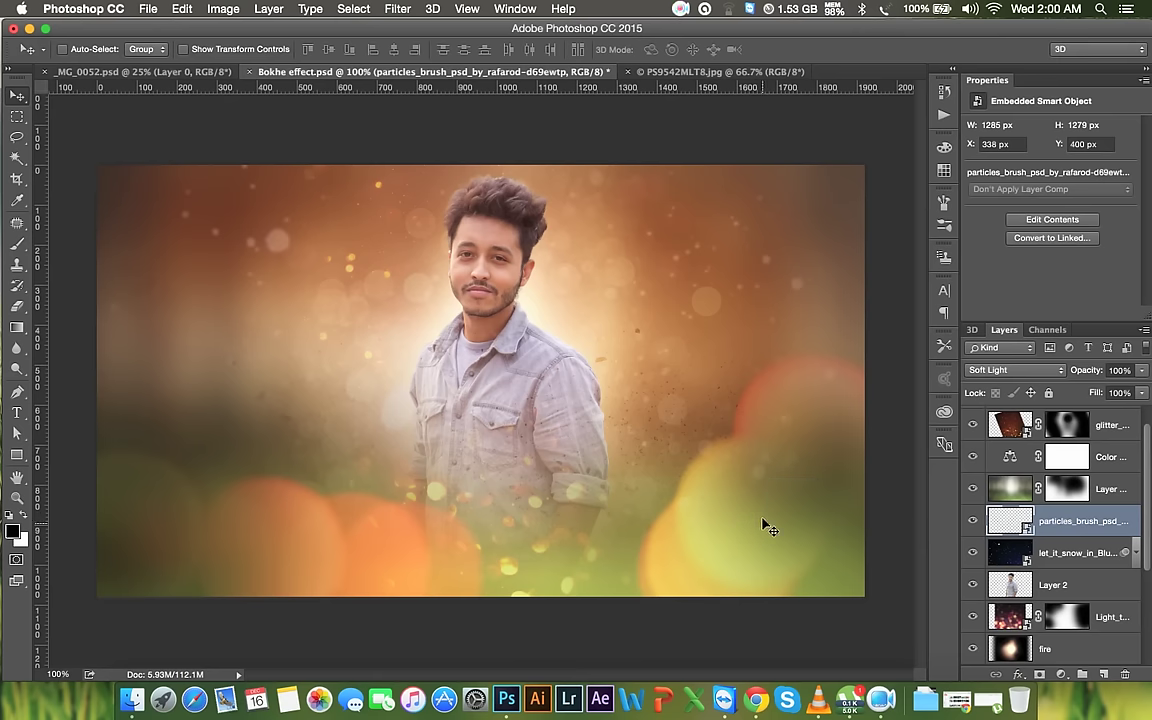
{"action": "right_click", "coordinate": [1131, 527]}
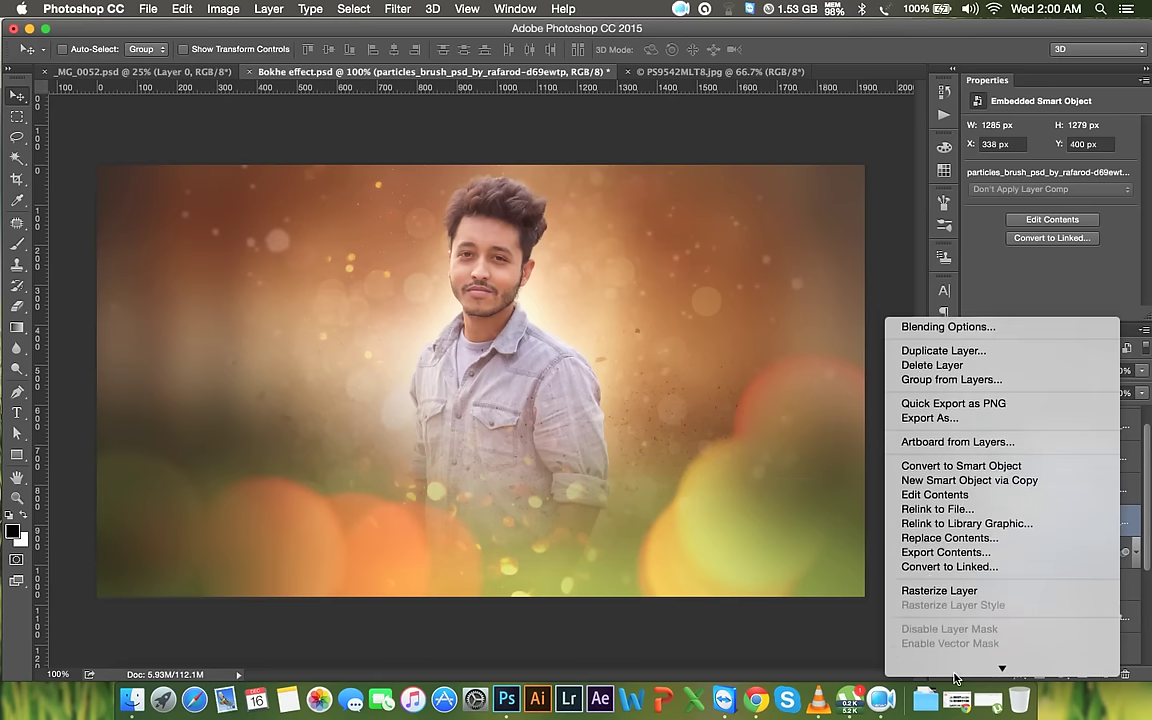
{"action": "left_click", "coordinate": [925, 558]}
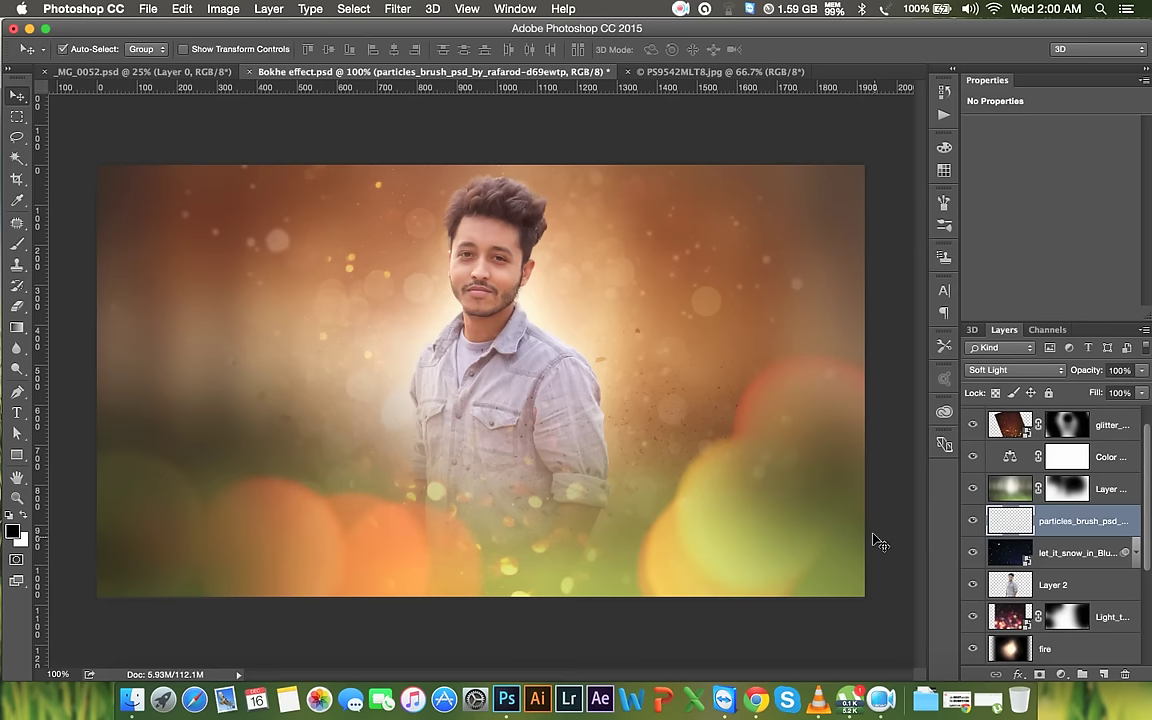
{"action": "left_click", "coordinate": [223, 9]}
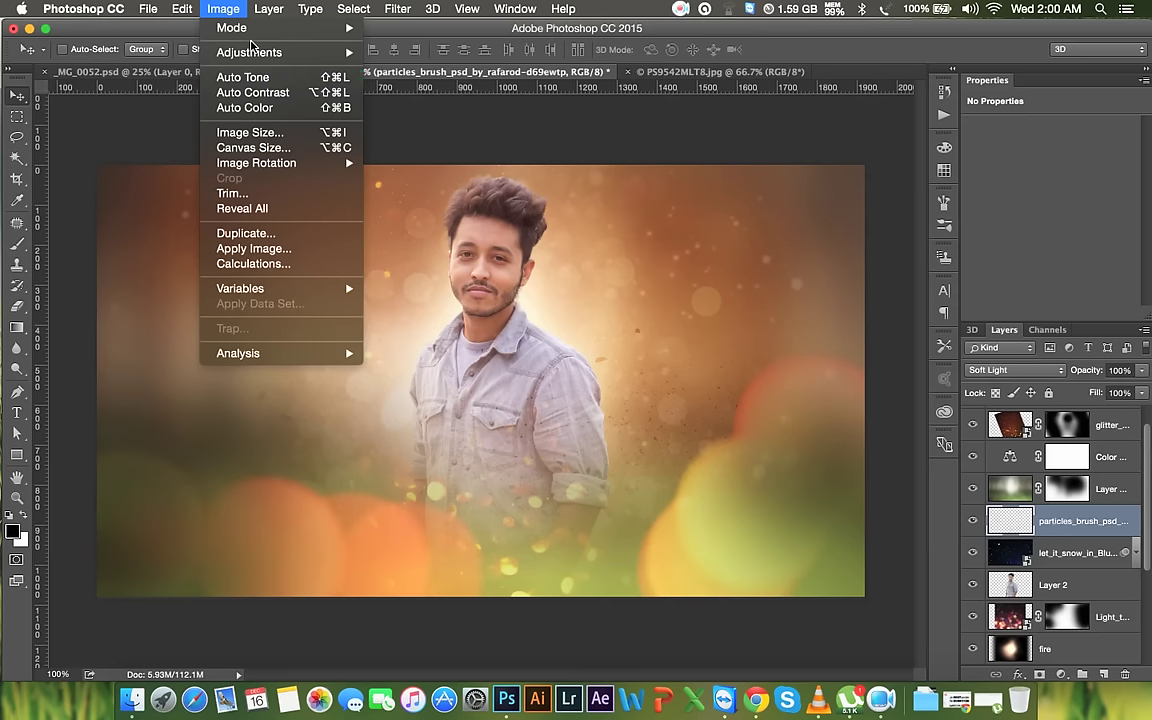
{"action": "mouse_move", "coordinate": [249, 52]}
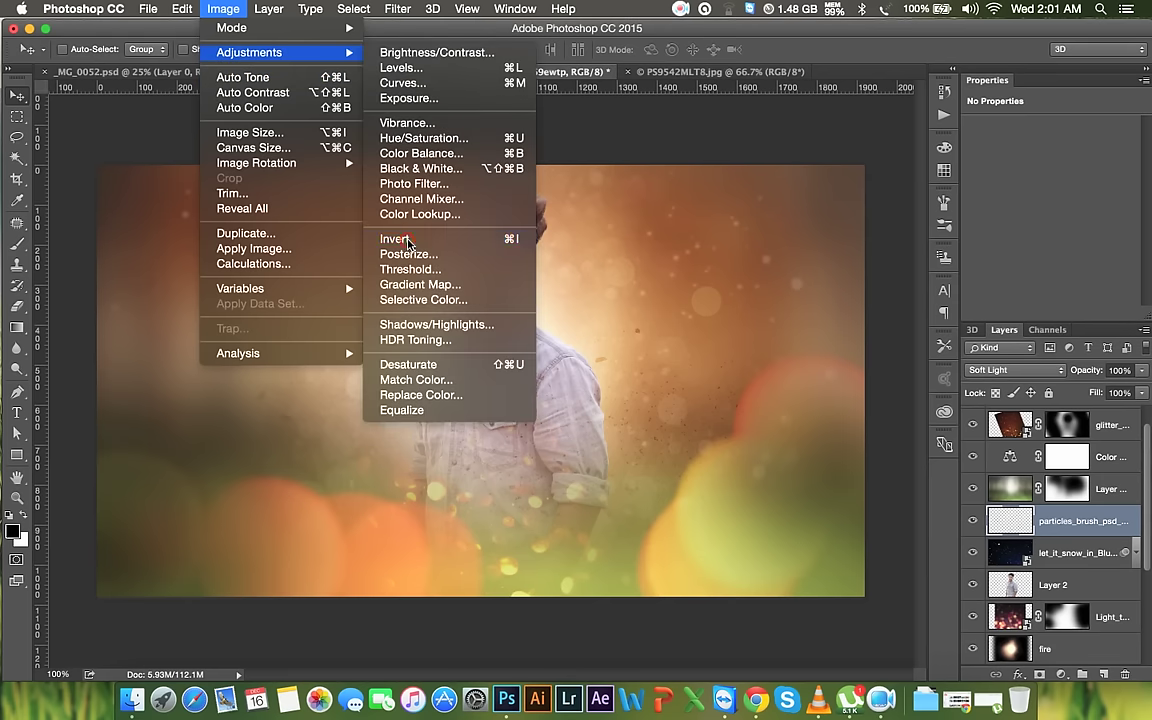
Invert the particles, then duplicate them and scale the copy to ~69%, rotated ~23°
{"action": "left_click", "coordinate": [407, 241]}
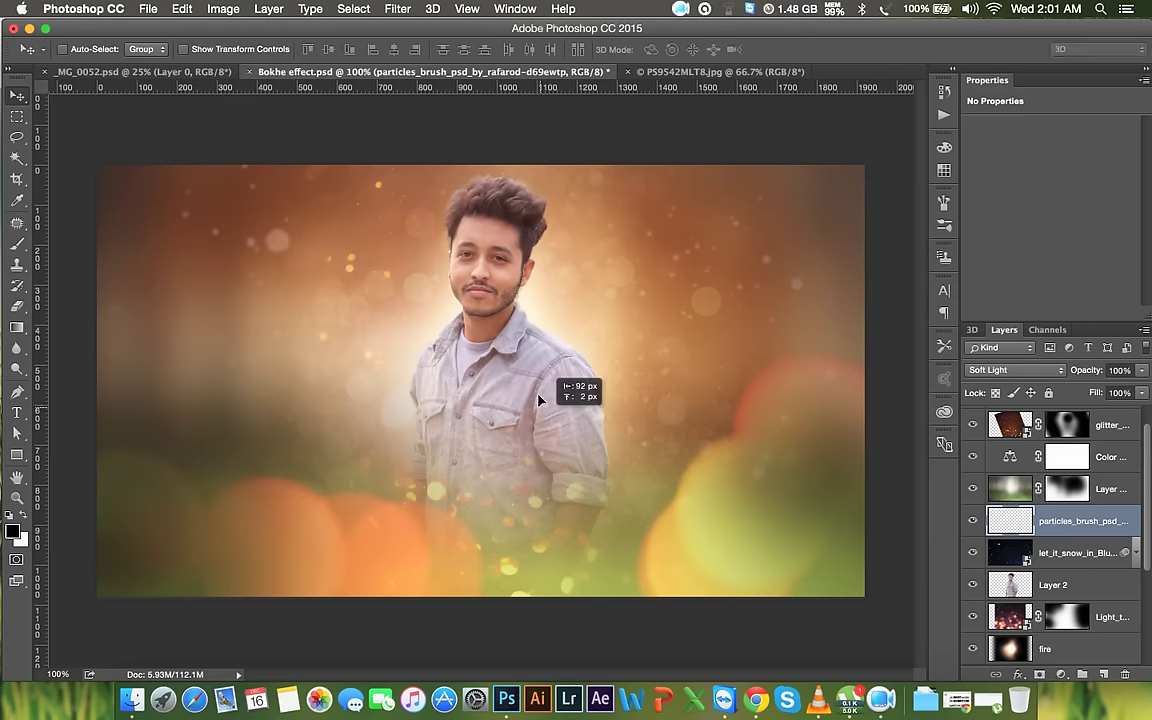
{"action": "left_click_drag", "start_coordinate": [566, 430], "coordinate": [566, 405]}
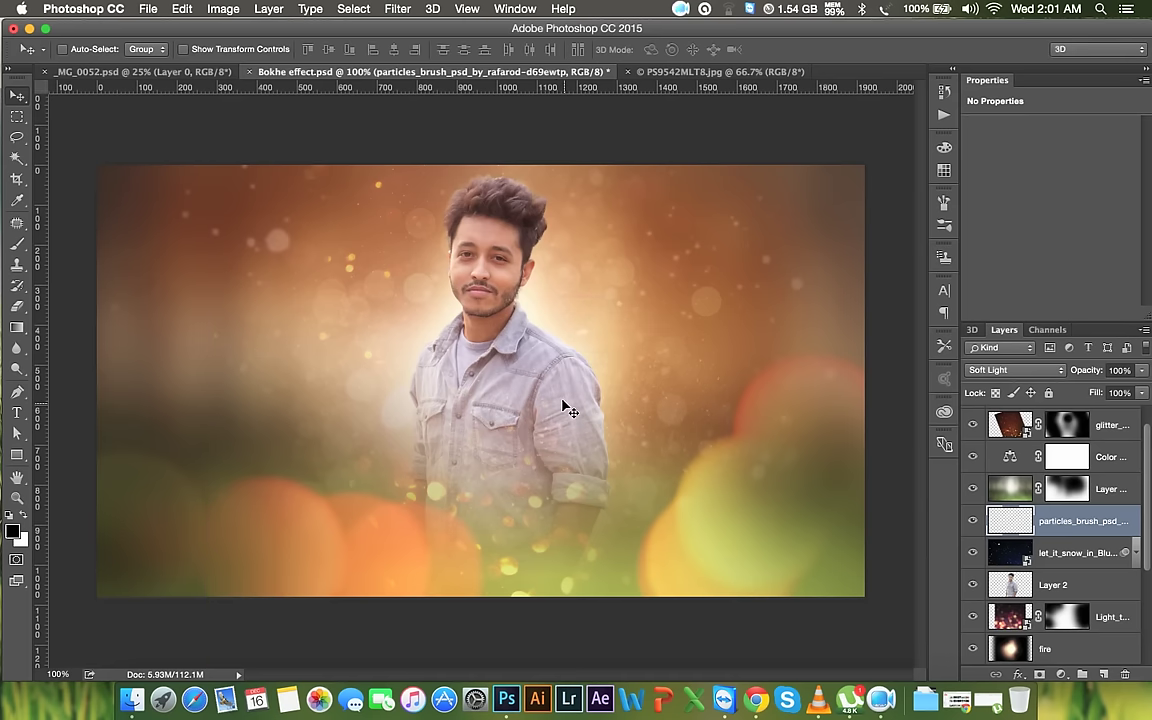
{"action": "key", "text": "ctrl+j"}
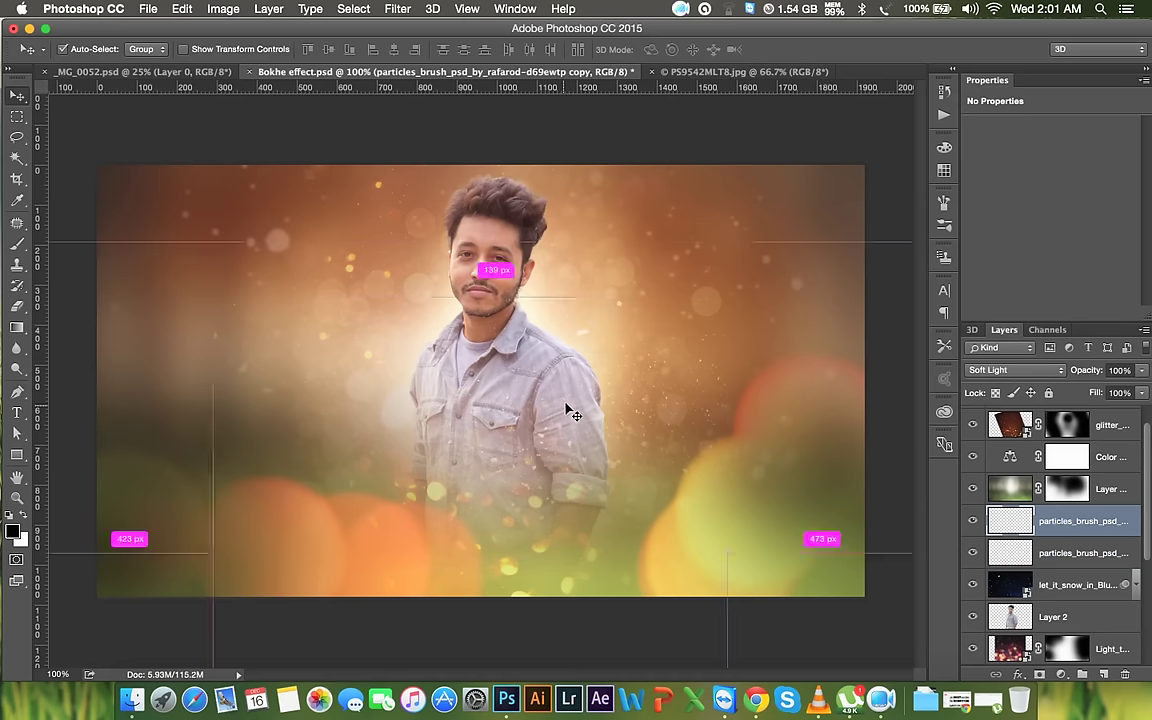
{"action": "key", "text": "ctrl+t"}
{"action": "mouse_move", "coordinate": [729, 302]}
{"action": "left_mouse_down"}
{"action": "mouse_move", "coordinate": [568, 455]}
{"action": "mouse_move", "coordinate": [593, 453]}
{"action": "mouse_move", "coordinate": [607, 530]}
{"action": "left_mouse_up"}
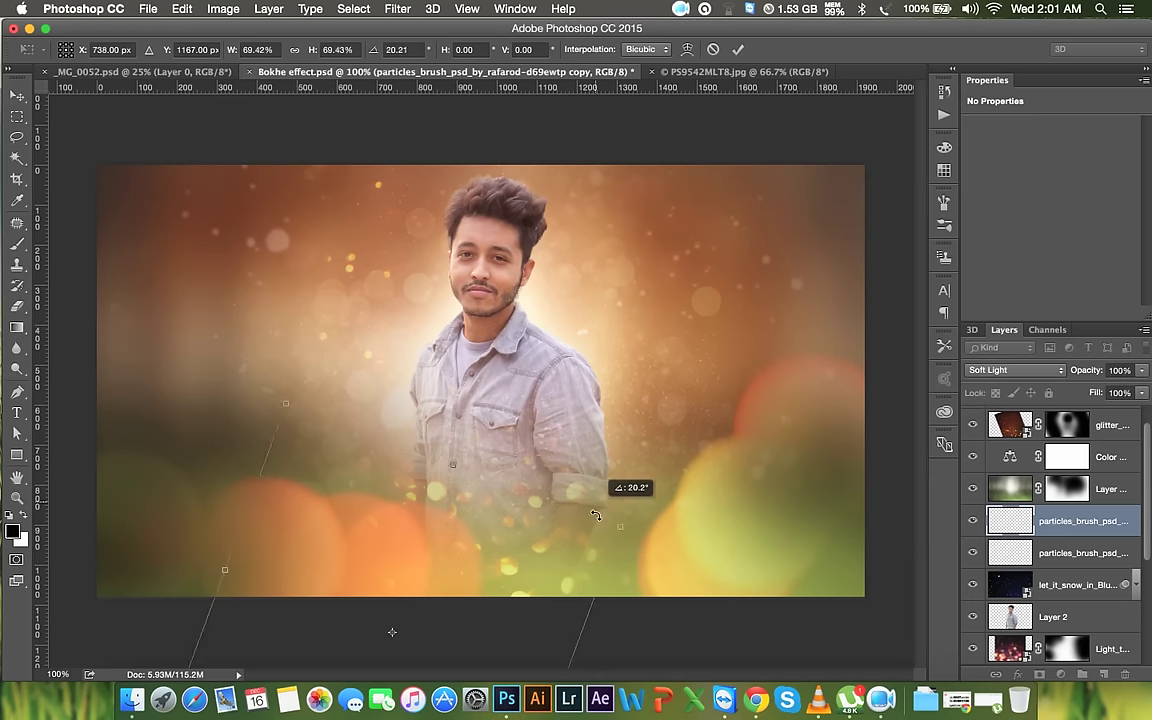
{"action": "mouse_move", "coordinate": [487, 549]}
{"action": "left_mouse_down"}
{"action": "mouse_move", "coordinate": [482, 382]}
{"action": "mouse_move", "coordinate": [453, 360]}
{"action": "left_mouse_up"}
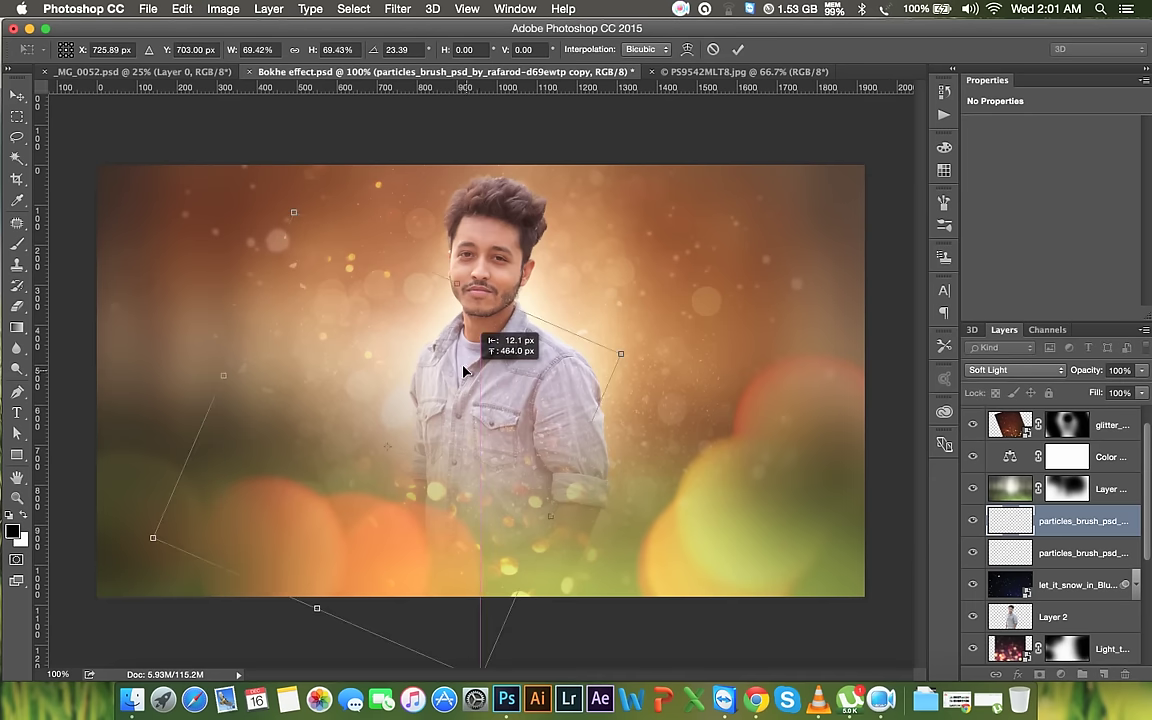
{"action": "key", "text": "Return"}
Move the particles copy below the portrait, just above Light_texture_01, and shift it up-right
{"action": "mouse_move", "coordinate": [449, 381]}
{"action": "left_mouse_down"}
{"action": "mouse_move", "coordinate": [364, 429]}
{"action": "mouse_move", "coordinate": [380, 444]}
{"action": "left_mouse_up"}
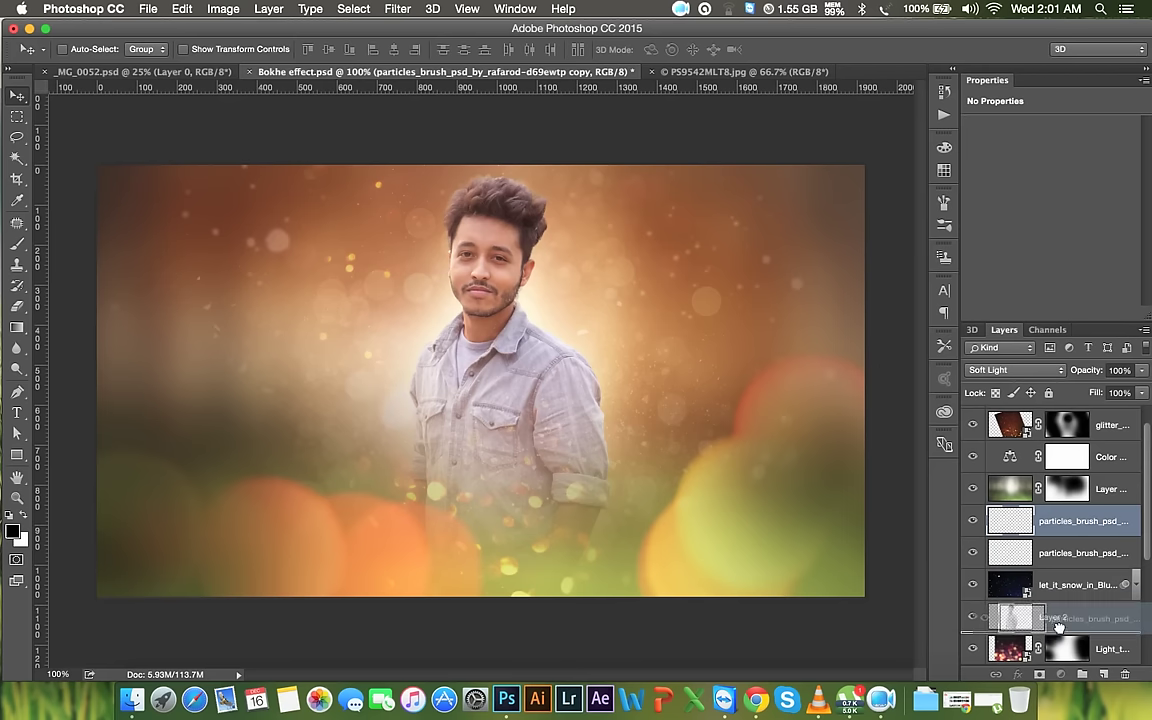
{"action": "left_click_drag", "start_coordinate": [1040, 528], "coordinate": [948, 575]}
{"action": "left_click_drag", "start_coordinate": [450, 460], "coordinate": [605, 287]}
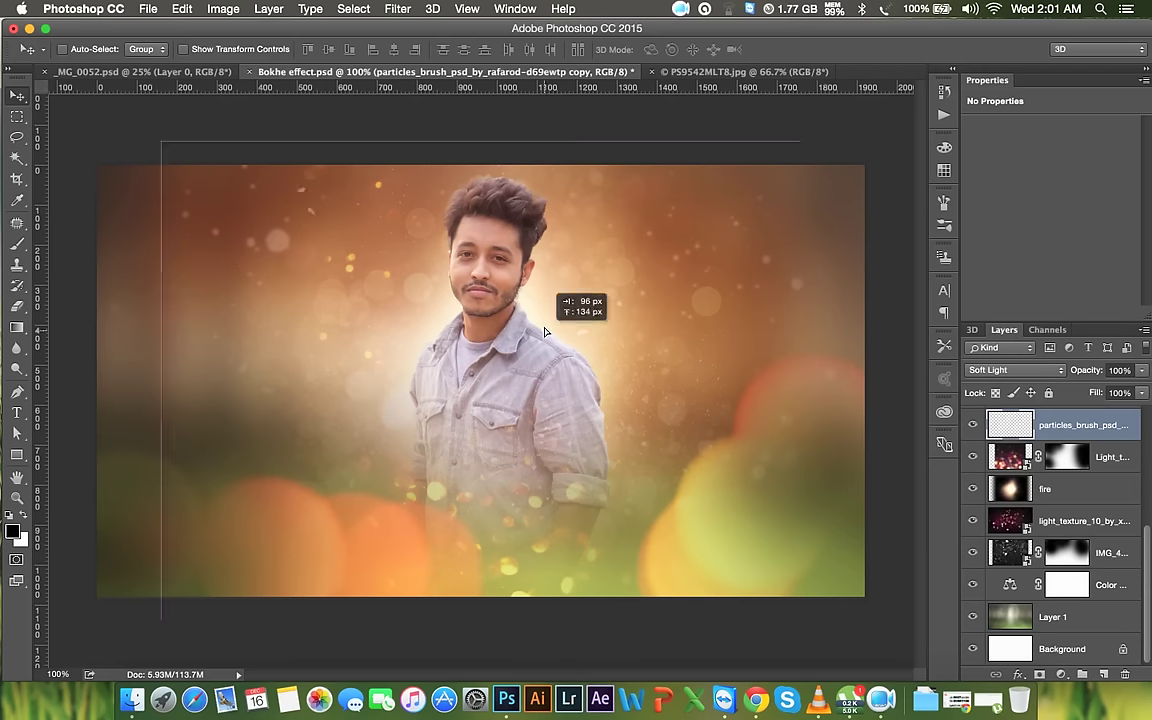
{"action": "left_click_drag", "start_coordinate": [605, 286], "coordinate": [612, 285]}
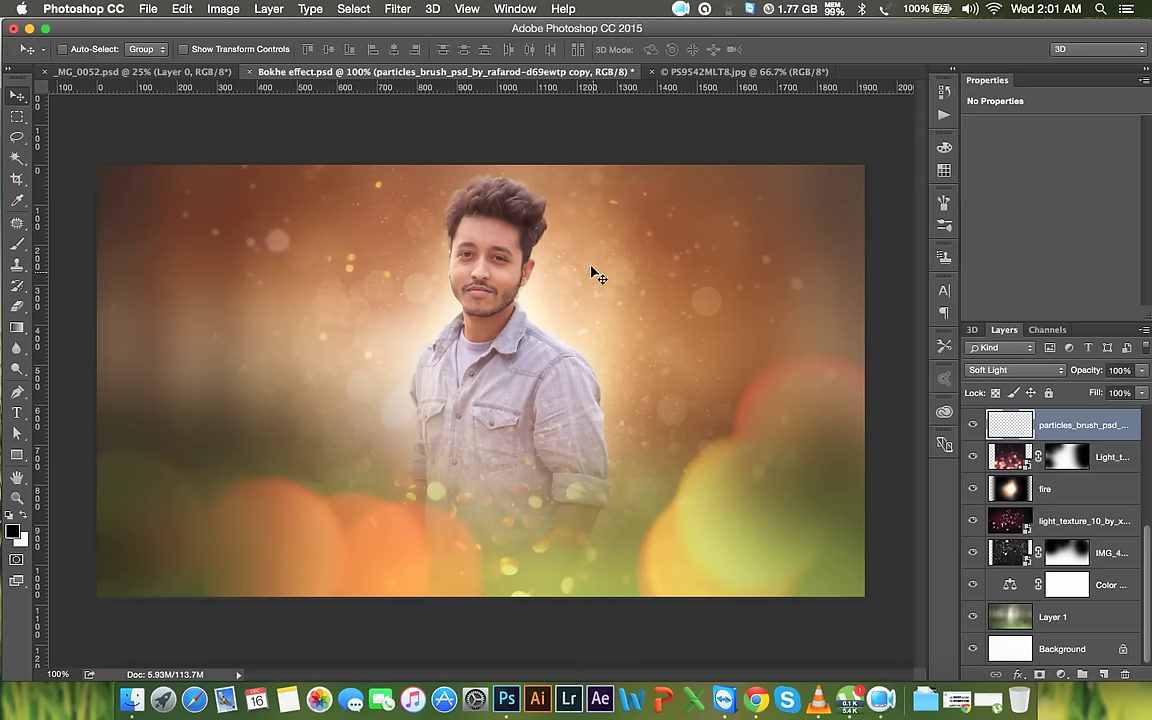
Scroll the HELP FILE folder to the blue bokeh stock photos and drag one into the composite
{"action": "left_click", "coordinate": [133, 690]}
{"action": "scroll", "coordinate": [468, 444], "scroll_direction": "down", "scroll_amount": 3}
{"action": "scroll", "coordinate": [498, 455], "scroll_direction": "down", "scroll_amount": 3}
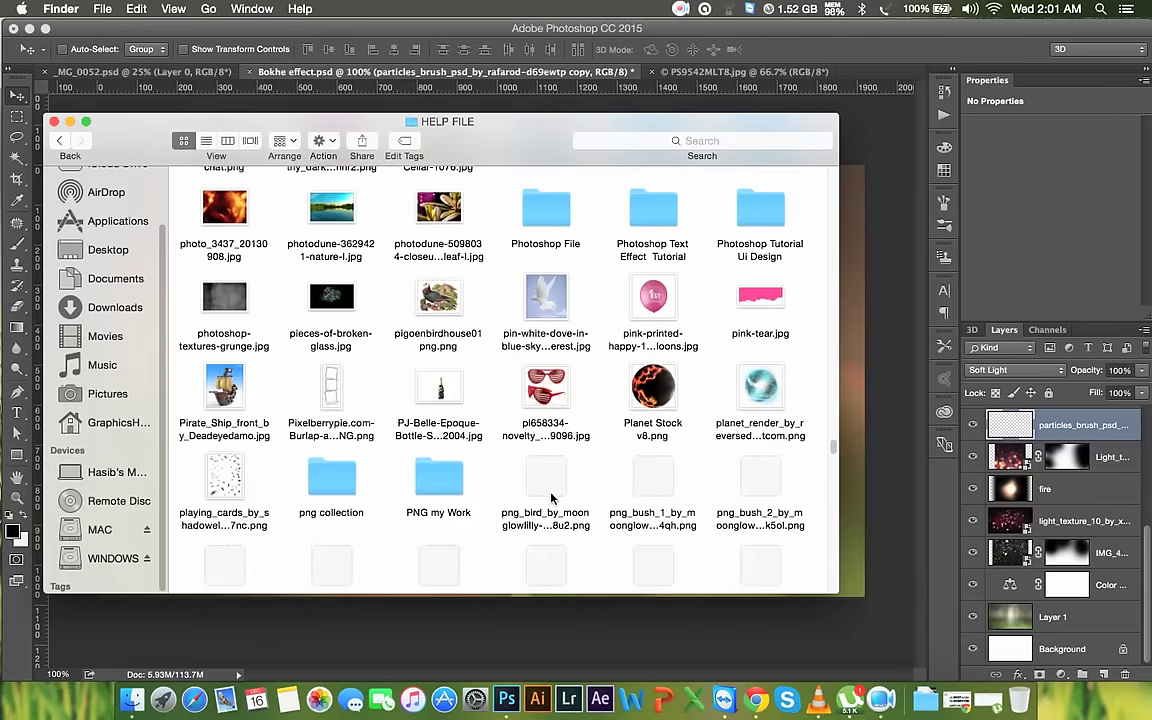
{"action": "scroll", "coordinate": [549, 494], "scroll_direction": "down", "scroll_amount": 2}
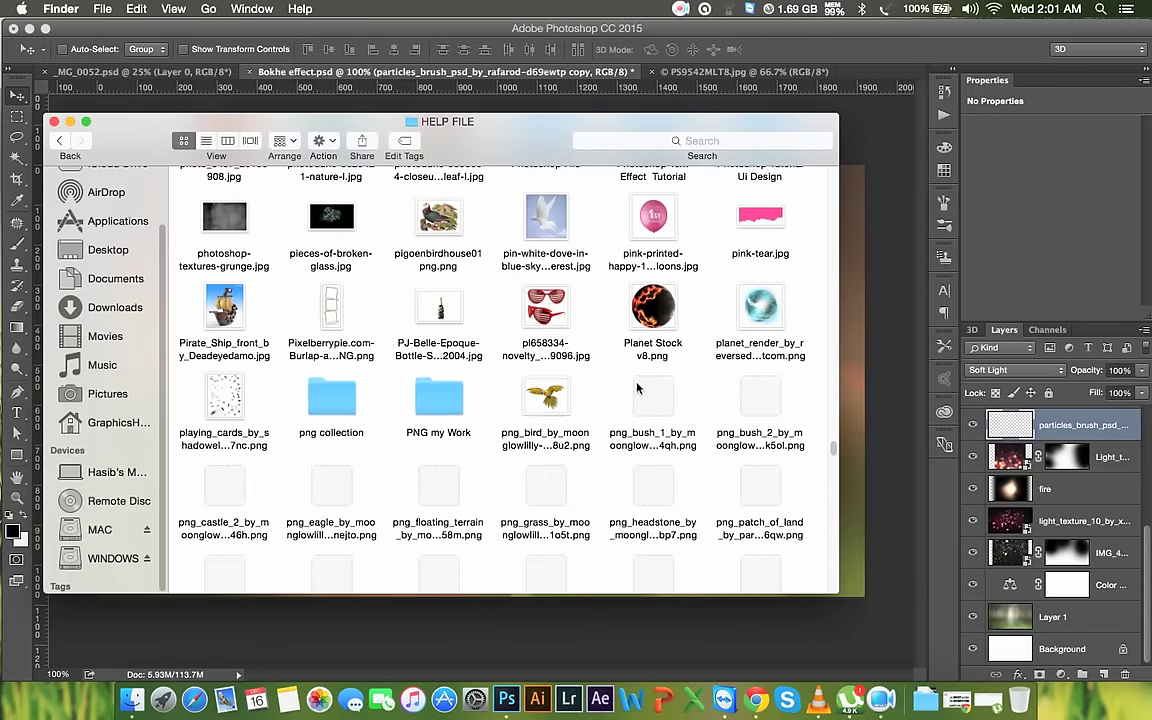
{"action": "scroll", "coordinate": [645, 428], "scroll_direction": "down", "scroll_amount": 5}
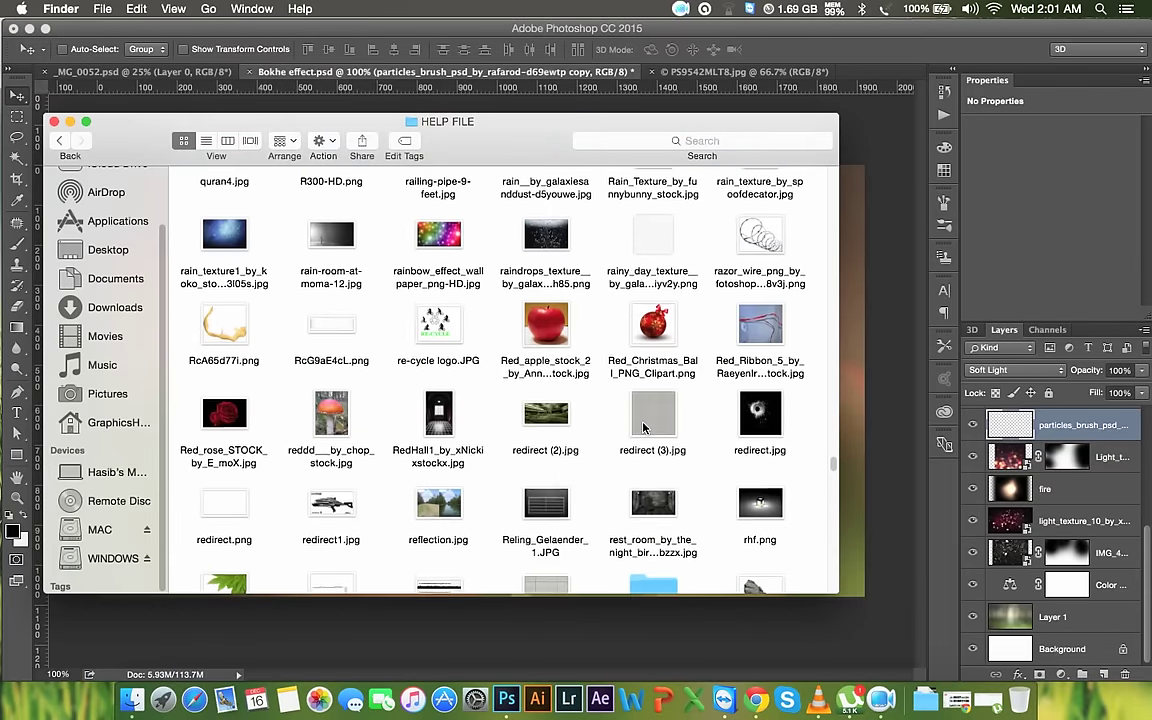
{"action": "scroll", "coordinate": [645, 432], "scroll_direction": "down", "scroll_amount": 3}
{"action": "scroll", "coordinate": [645, 432], "scroll_direction": "down", "scroll_amount": 3}
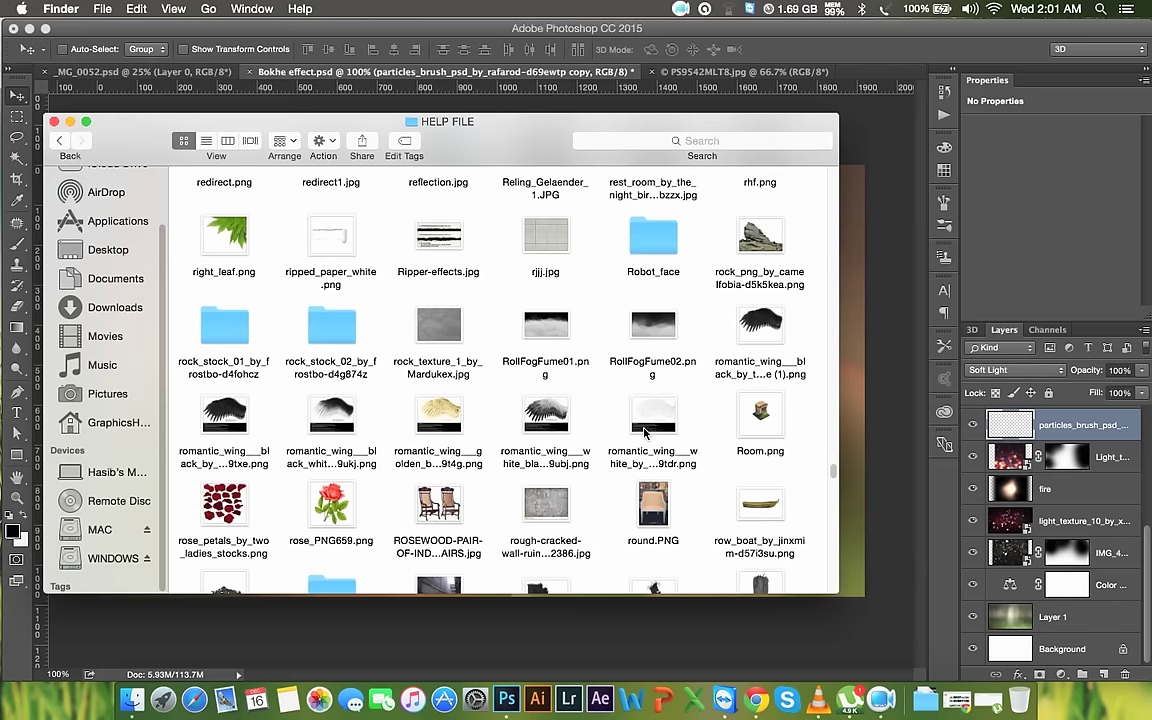
{"action": "scroll", "coordinate": [631, 438], "scroll_direction": "down", "scroll_amount": 1}
{"action": "scroll", "coordinate": [634, 436], "scroll_direction": "down", "scroll_amount": 5}
{"action": "scroll", "coordinate": [626, 436], "scroll_direction": "down", "scroll_amount": 2}
{"action": "scroll", "coordinate": [616, 437], "scroll_direction": "down", "scroll_amount": 3}
{"action": "scroll", "coordinate": [606, 437], "scroll_direction": "down", "scroll_amount": 2}
{"action": "scroll", "coordinate": [604, 437], "scroll_direction": "down", "scroll_amount": 4}
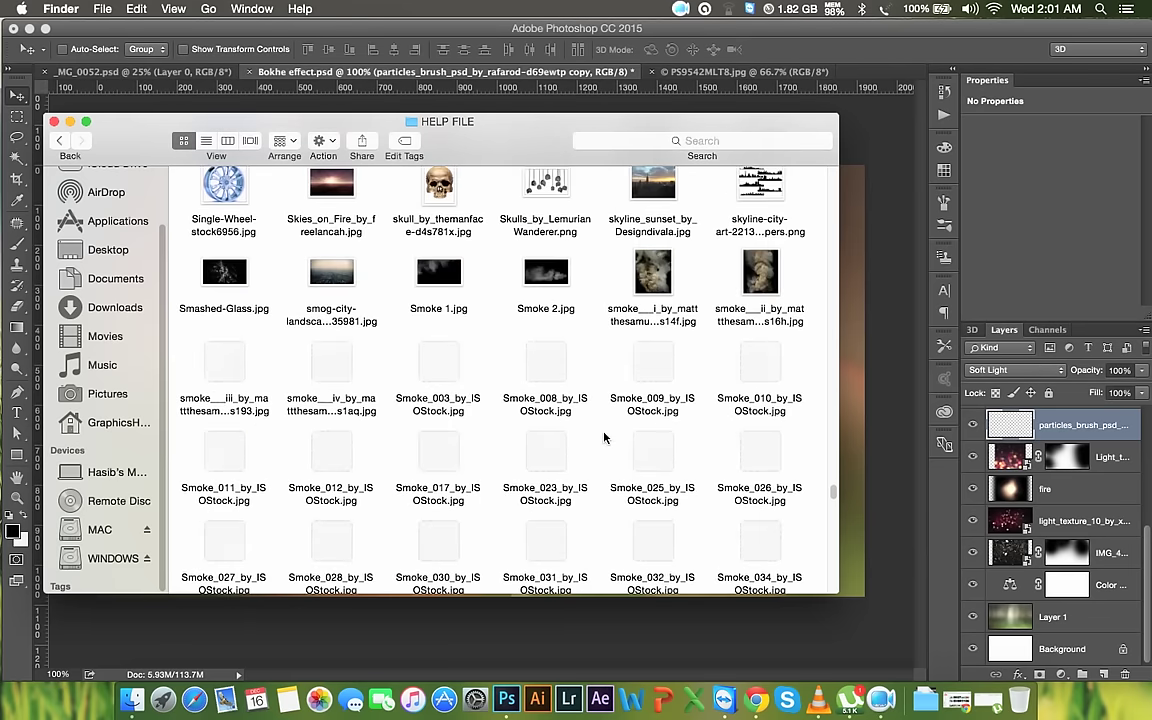
{"action": "scroll", "coordinate": [604, 437], "scroll_direction": "down", "scroll_amount": 4}
{"action": "scroll", "coordinate": [604, 437], "scroll_direction": "down", "scroll_amount": 2}
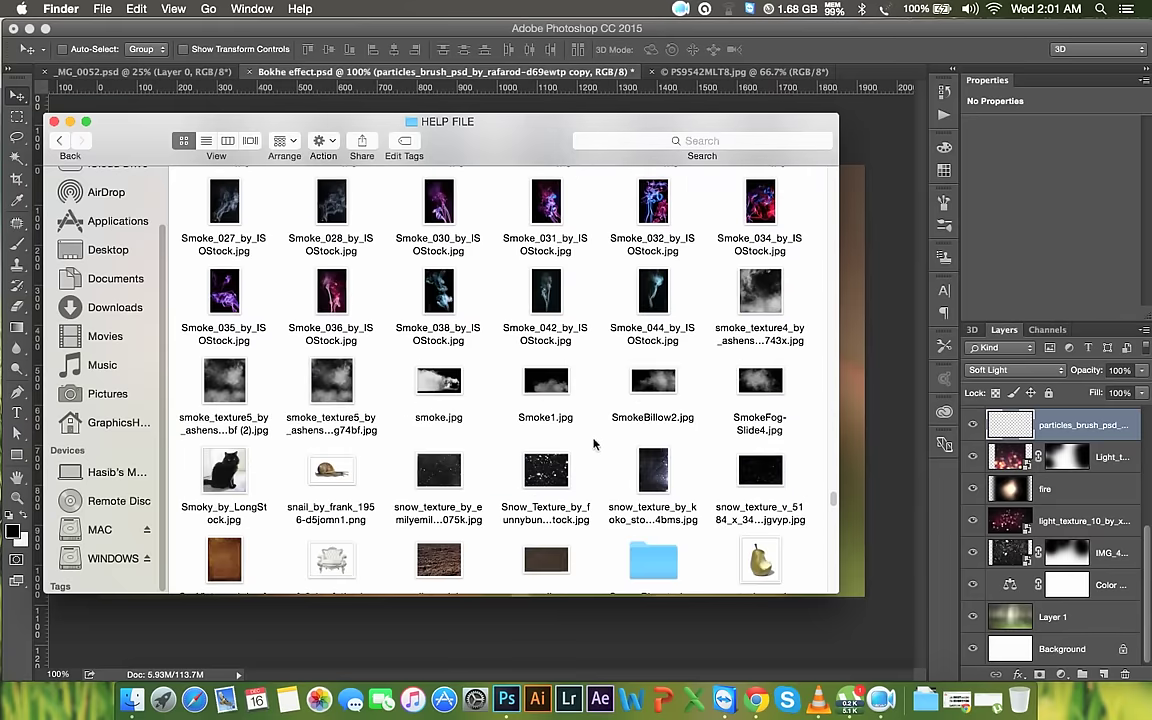
{"action": "scroll", "coordinate": [584, 466], "scroll_direction": "down", "scroll_amount": 1}
{"action": "scroll", "coordinate": [575, 468], "scroll_direction": "down", "scroll_amount": 2}
{"action": "scroll", "coordinate": [562, 470], "scroll_direction": "down", "scroll_amount": 7}
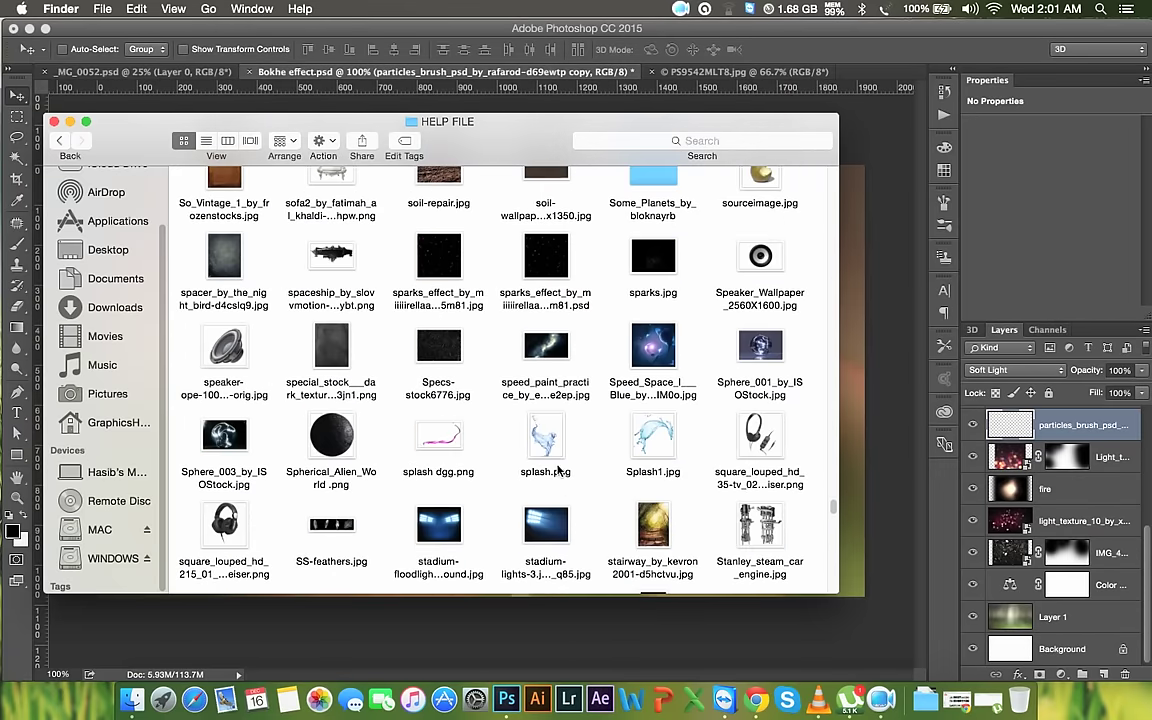
{"action": "scroll", "coordinate": [557, 470], "scroll_direction": "down", "scroll_amount": 1}
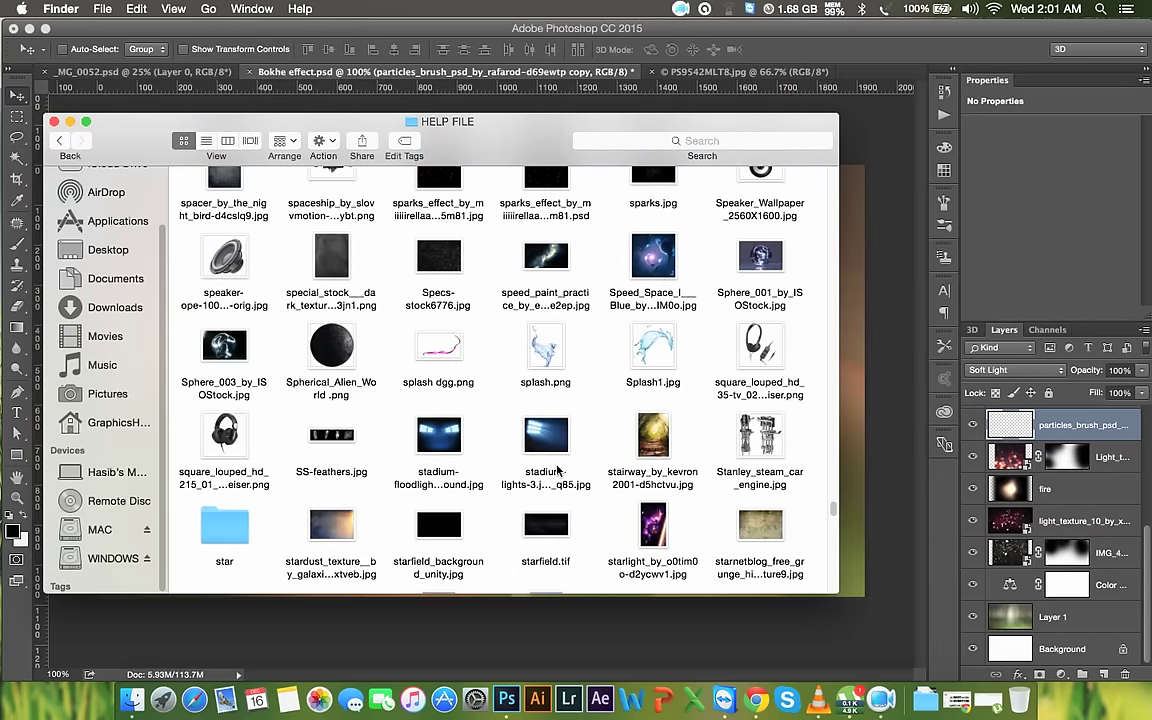
{"action": "scroll", "coordinate": [557, 470], "scroll_direction": "down", "scroll_amount": 1}
{"action": "scroll", "coordinate": [557, 470], "scroll_direction": "down", "scroll_amount": 1}
{"action": "scroll", "coordinate": [557, 470], "scroll_direction": "down", "scroll_amount": 2}
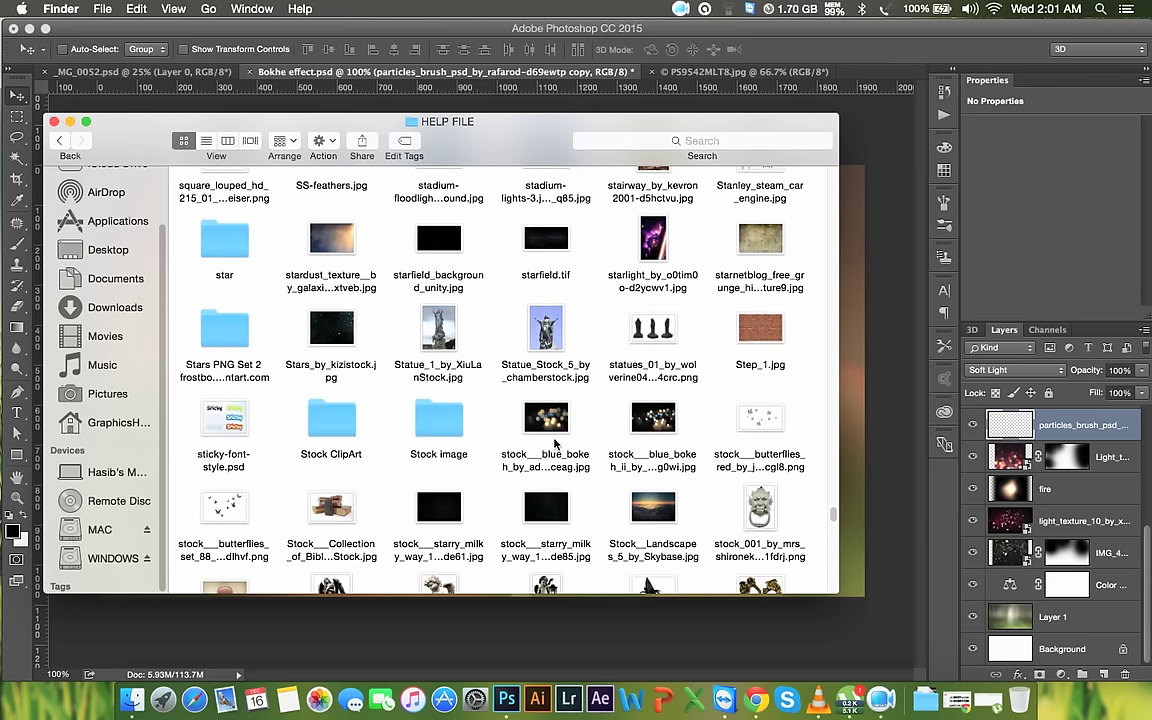
{"action": "mouse_move", "coordinate": [554, 424]}
{"action": "left_mouse_down"}
{"action": "mouse_move", "coordinate": [706, 392]}
{"action": "mouse_move", "coordinate": [689, 388]}
{"action": "left_mouse_up"}
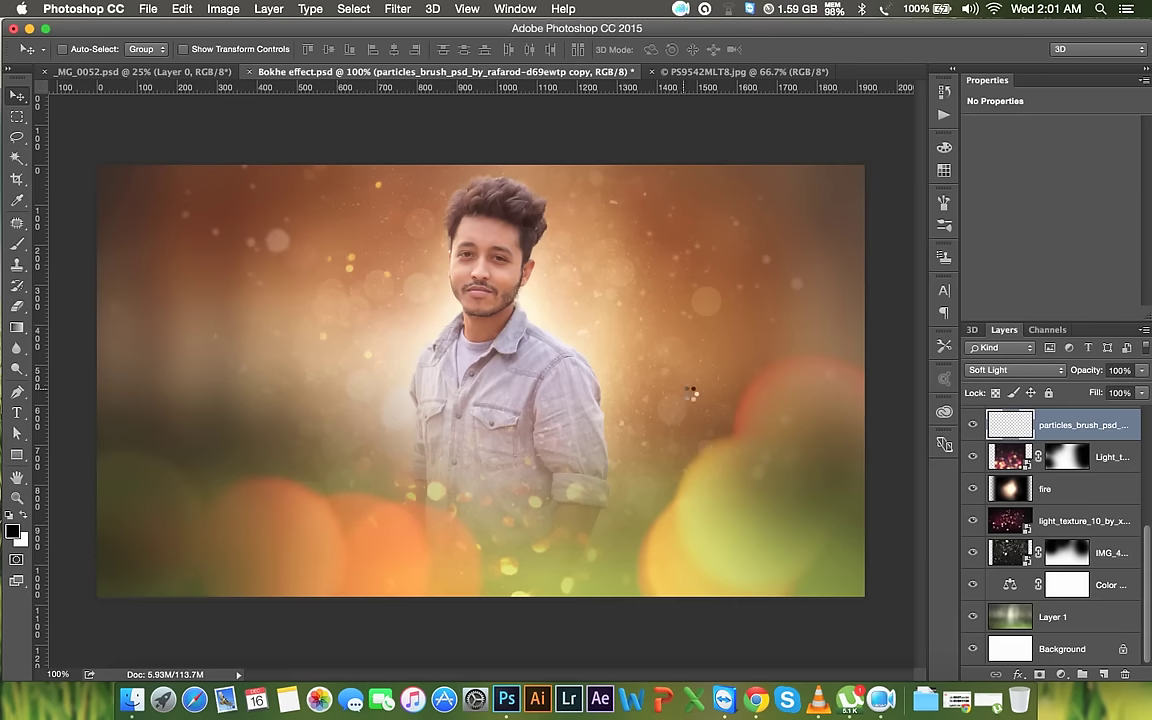
Enlarge the blue bokeh overlay, set it to Screen, and rotate it about 44°
{"action": "mouse_move", "coordinate": [652, 273]}
{"action": "left_mouse_down"}
{"action": "mouse_move", "coordinate": [783, 194]}
{"action": "mouse_move", "coordinate": [830, 181]}
{"action": "mouse_move", "coordinate": [820, 160]}
{"action": "mouse_move", "coordinate": [838, 178]}
{"action": "left_mouse_up"}
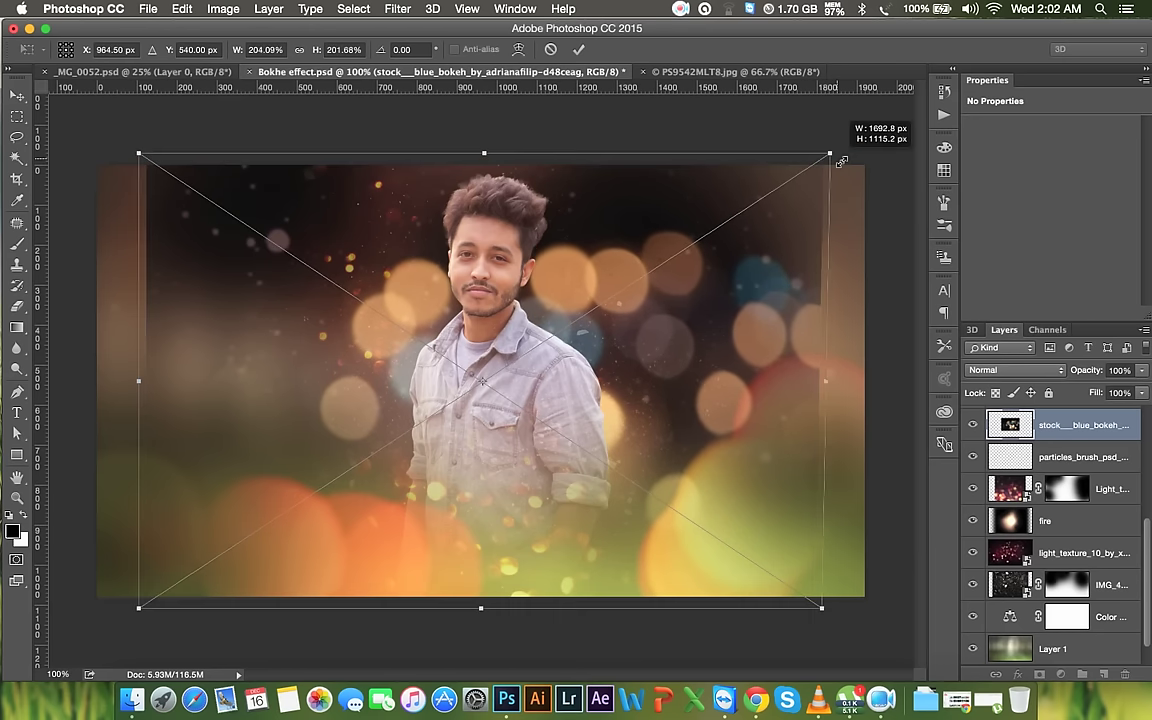
{"action": "left_click", "coordinate": [985, 369]}
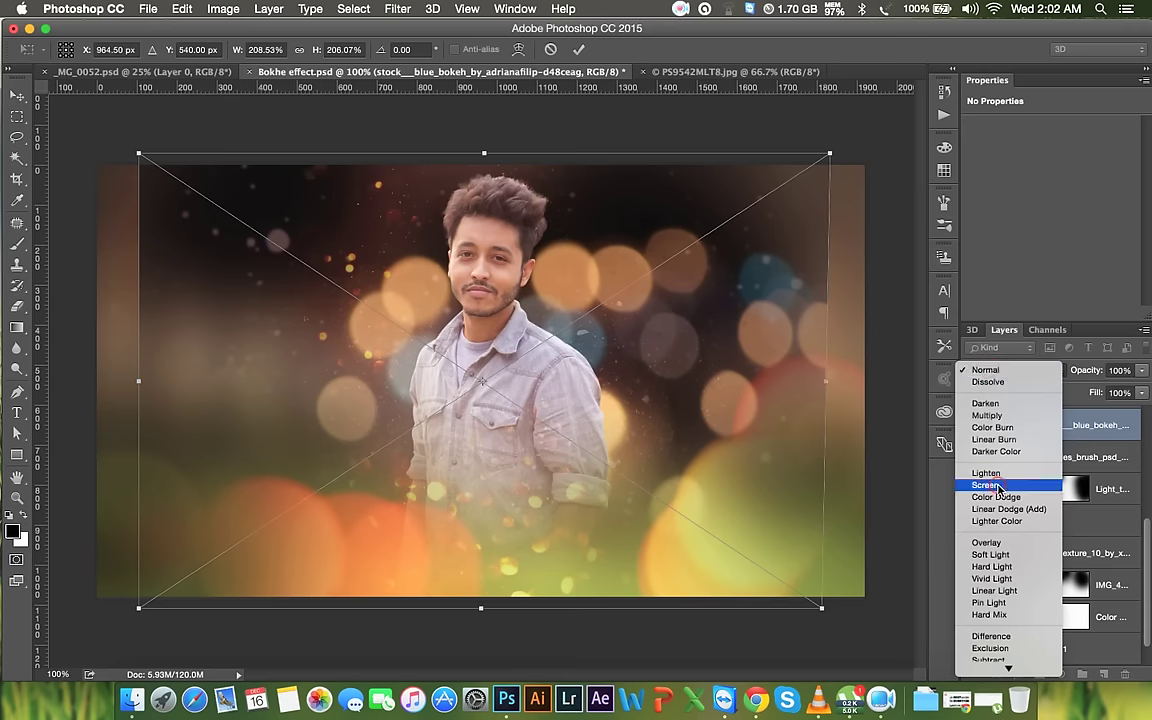
{"action": "left_click", "coordinate": [990, 552]}
{"action": "left_click_drag", "start_coordinate": [694, 365], "coordinate": [679, 365]}
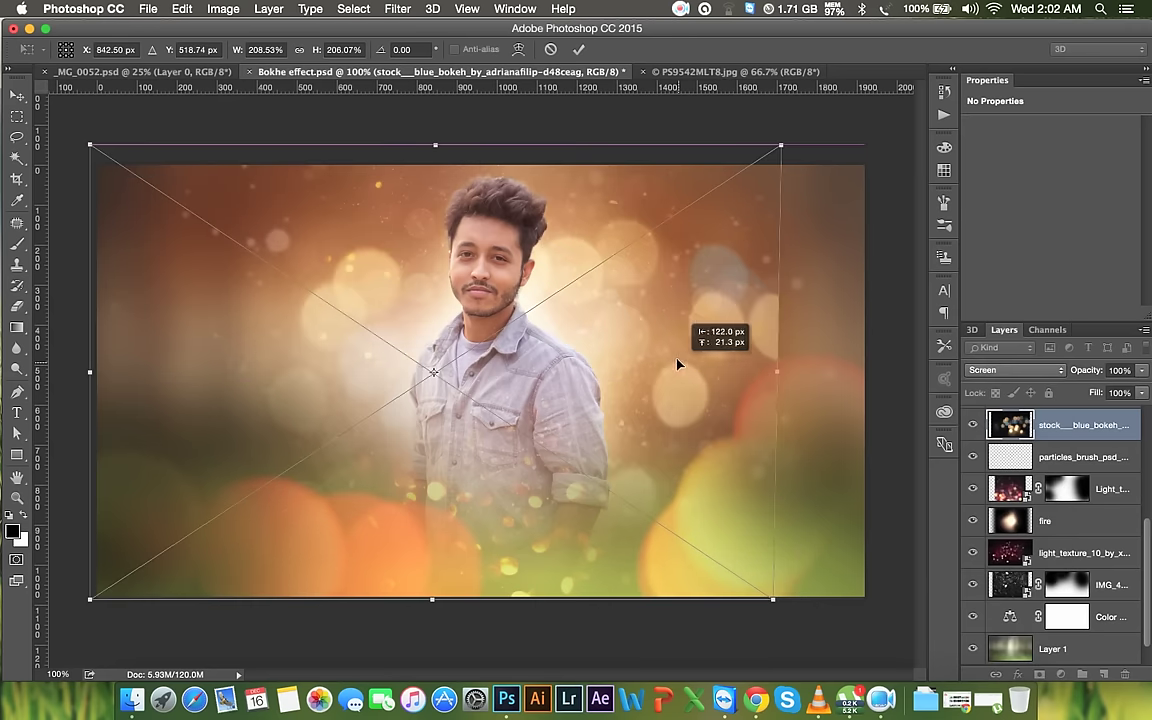
{"action": "mouse_move", "coordinate": [770, 314]}
{"action": "left_mouse_down"}
{"action": "mouse_move", "coordinate": [695, 617]}
{"action": "mouse_move", "coordinate": [689, 597]}
{"action": "left_mouse_up"}
{"action": "left_click_drag", "start_coordinate": [691, 468], "coordinate": [690, 474]}
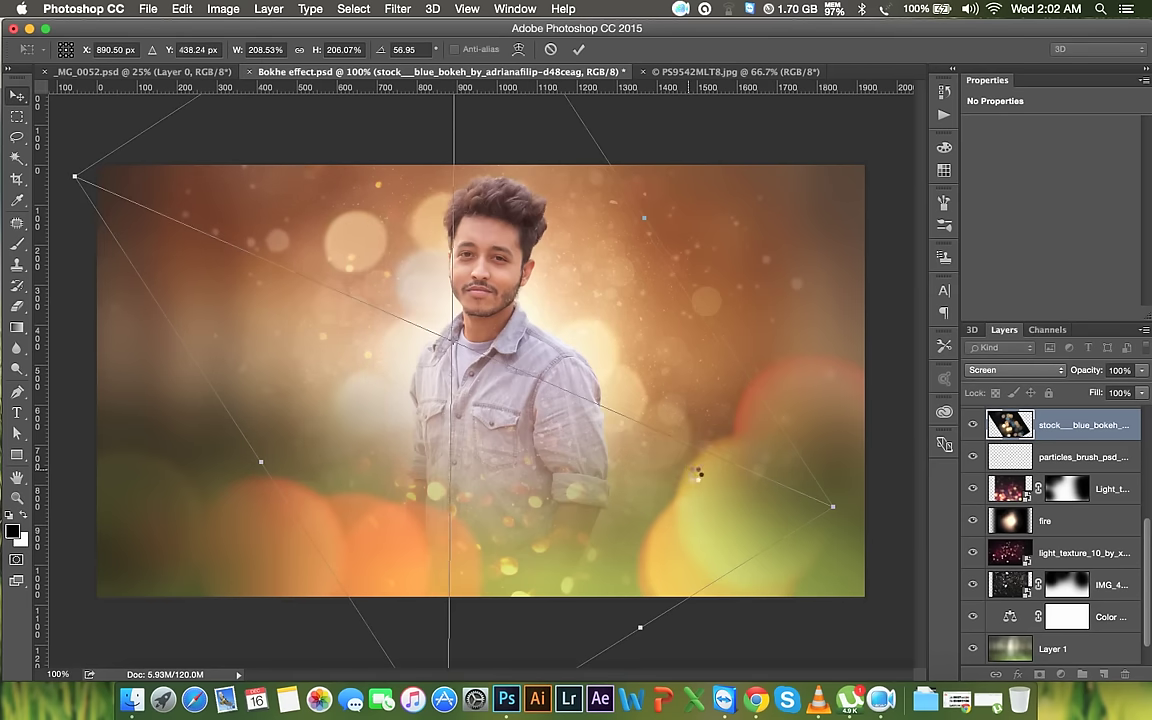
{"action": "key", "text": "Return"}
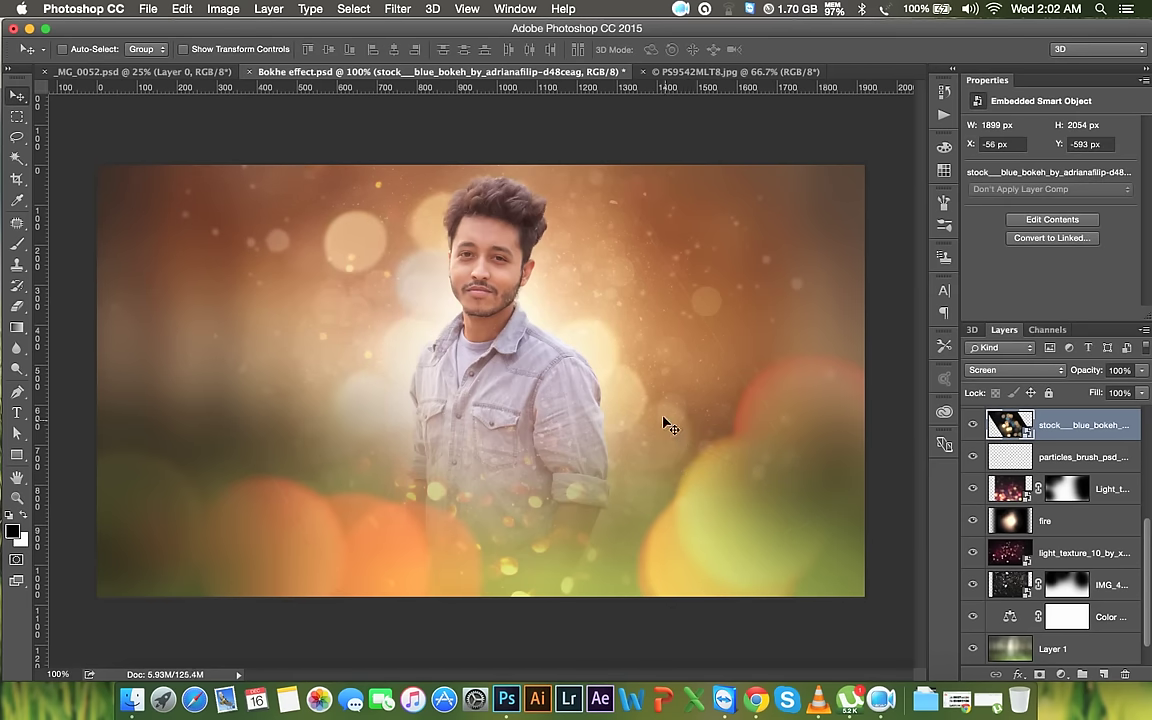
Duplicate the bokeh layer, scale it to 124%, rotate it, and move it above let_it_snow
{"action": "left_click_drag", "start_coordinate": [666, 426], "coordinate": [663, 424]}
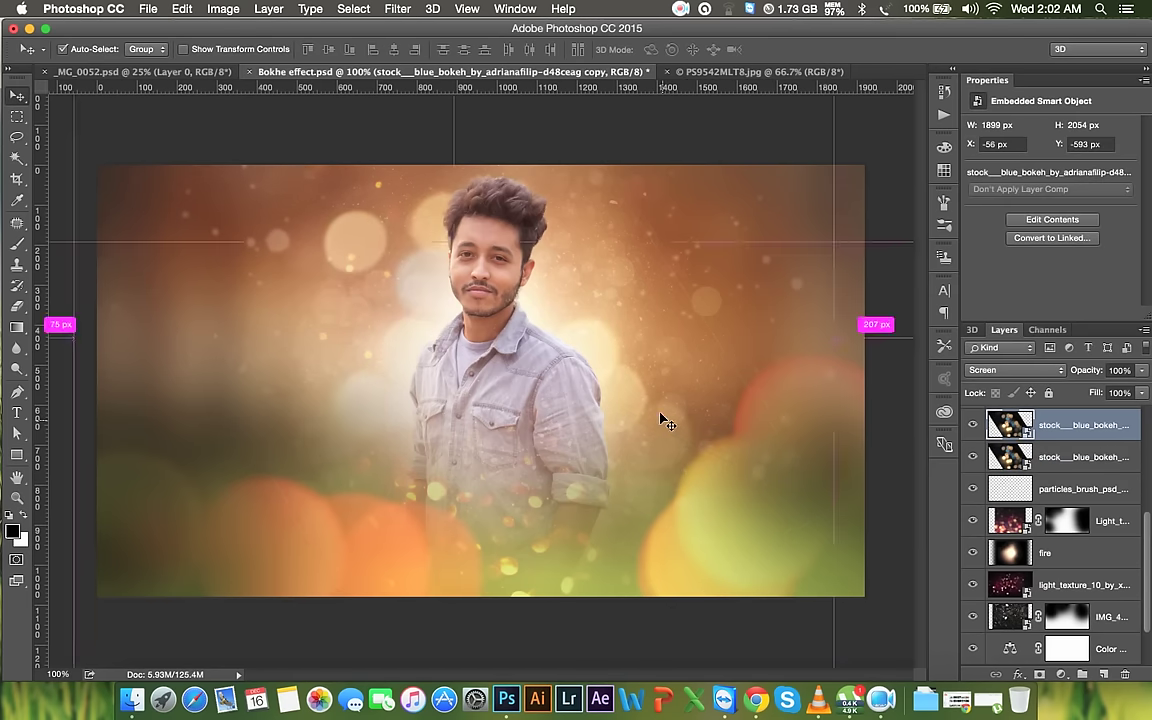
{"action": "mouse_move", "coordinate": [1096, 431]}
{"action": "left_mouse_down"}
{"action": "mouse_move", "coordinate": [1084, 415]}
{"action": "mouse_move", "coordinate": [973, 382]}
{"action": "left_mouse_up"}
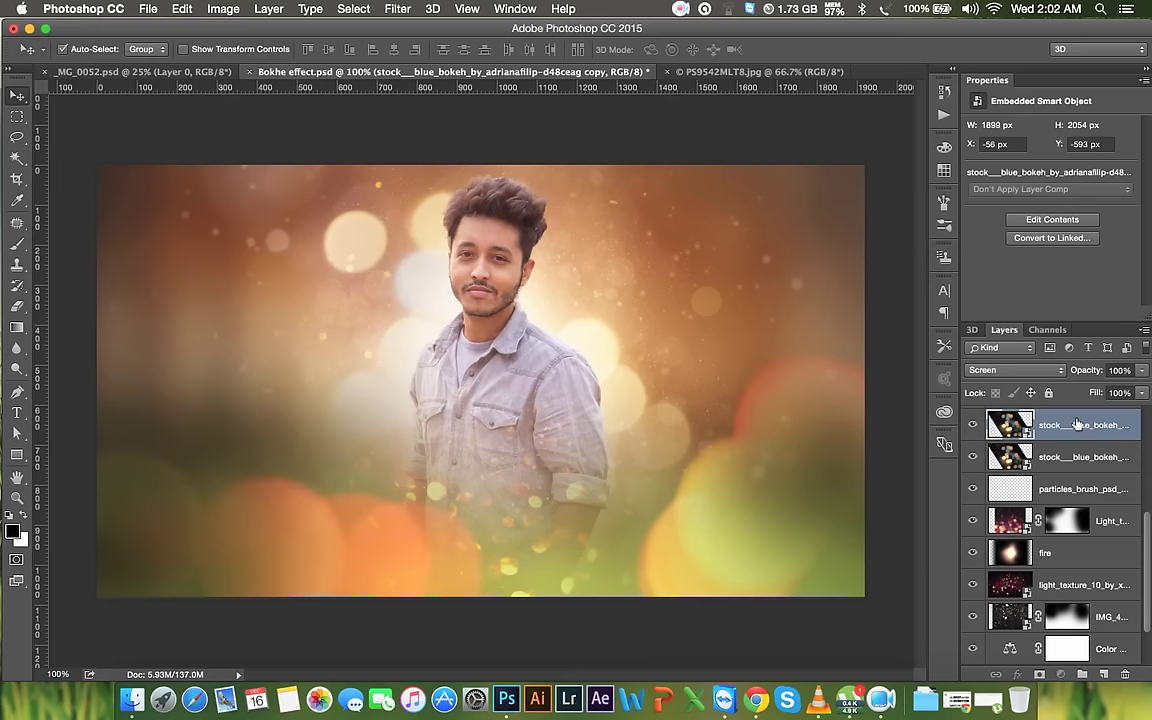
{"action": "key", "text": "ctrl+t"}
{"action": "mouse_move", "coordinate": [836, 509]}
{"action": "left_mouse_down"}
{"action": "mouse_move", "coordinate": [694, 414]}
{"action": "mouse_move", "coordinate": [576, 545]}
{"action": "mouse_move", "coordinate": [540, 560]}
{"action": "left_mouse_up"}
{"action": "mouse_move", "coordinate": [540, 416]}
{"action": "left_mouse_down"}
{"action": "mouse_move", "coordinate": [670, 522]}
{"action": "mouse_move", "coordinate": [730, 544]}
{"action": "left_mouse_up"}
{"action": "left_click_drag", "start_coordinate": [820, 537], "coordinate": [815, 558]}
{"action": "key", "text": "Return"}
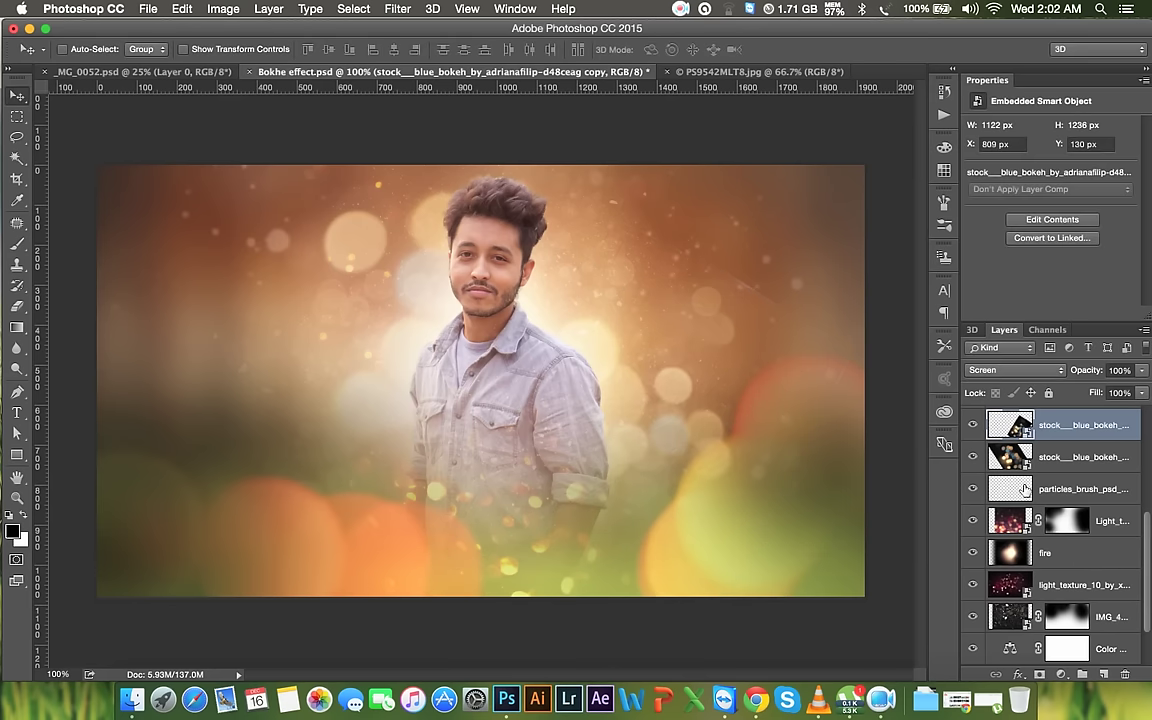
{"action": "left_click_drag", "start_coordinate": [1057, 418], "coordinate": [1051, 458]}
{"action": "mouse_move", "coordinate": [635, 399]}
{"action": "left_mouse_down"}
{"action": "mouse_move", "coordinate": [595, 461]}
{"action": "mouse_move", "coordinate": [592, 441]}
{"action": "left_mouse_up"}
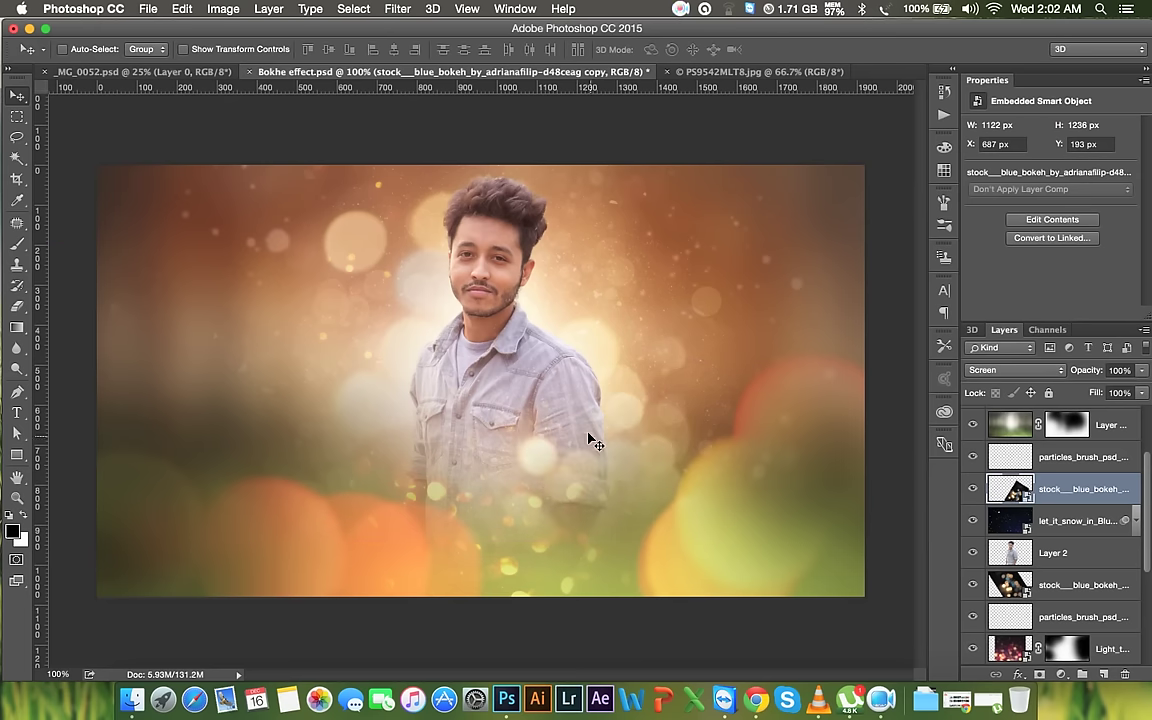
Rasterize the bokeh copy for erasing and set the eraser size to 400
{"action": "left_click", "coordinate": [17, 308]}
{"action": "left_click", "coordinate": [591, 341]}
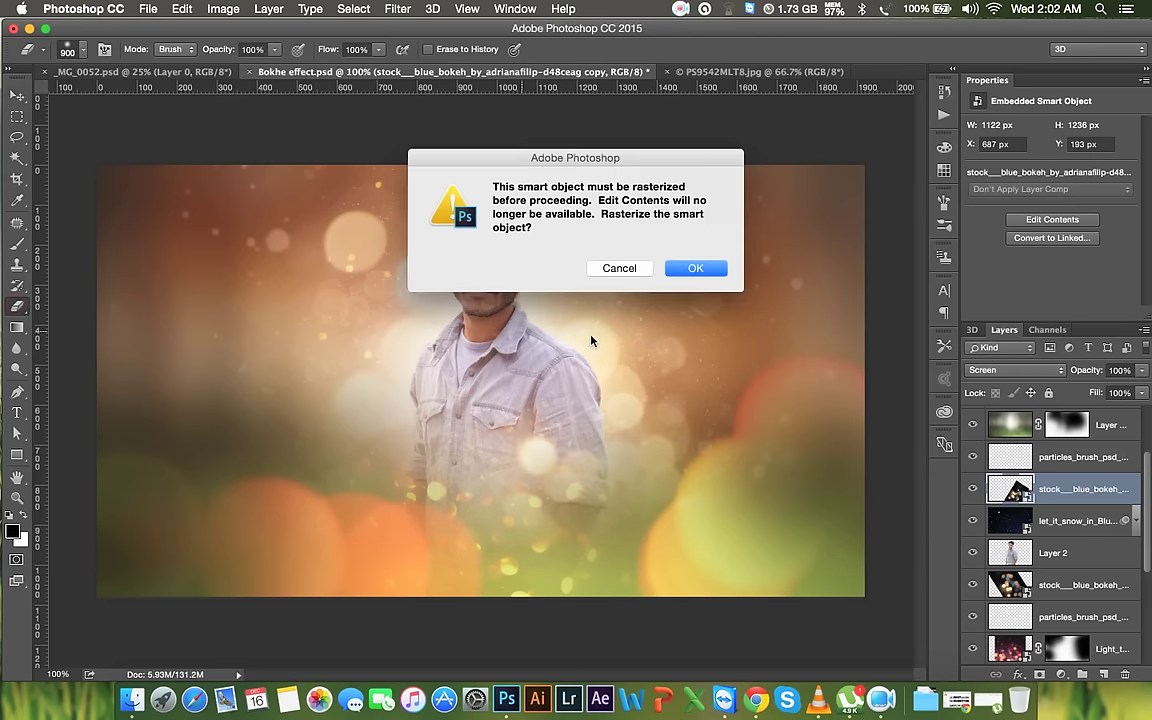
{"action": "left_click", "coordinate": [697, 268]}
{"action": "key", "text": "bracketleft"}
{"action": "key", "text": "bracketleft"}
{"action": "key", "text": "bracketleft"}
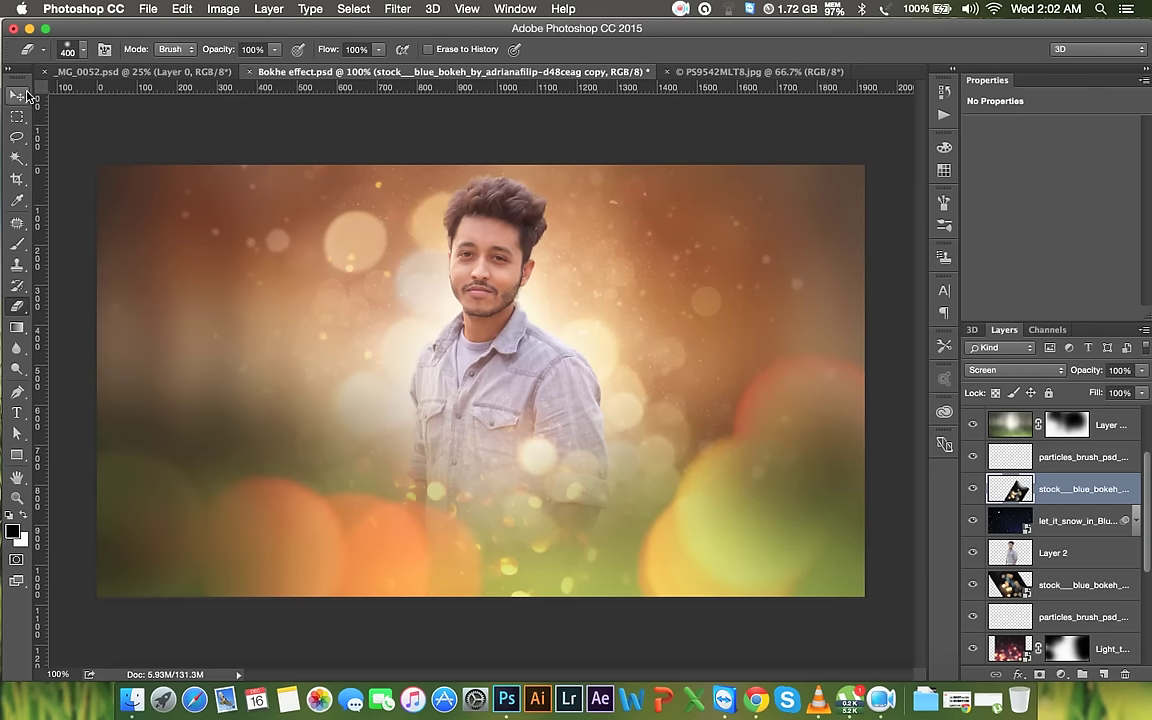
{"action": "left_click", "coordinate": [17, 95]}
{"action": "left_click", "coordinate": [121, 676]}
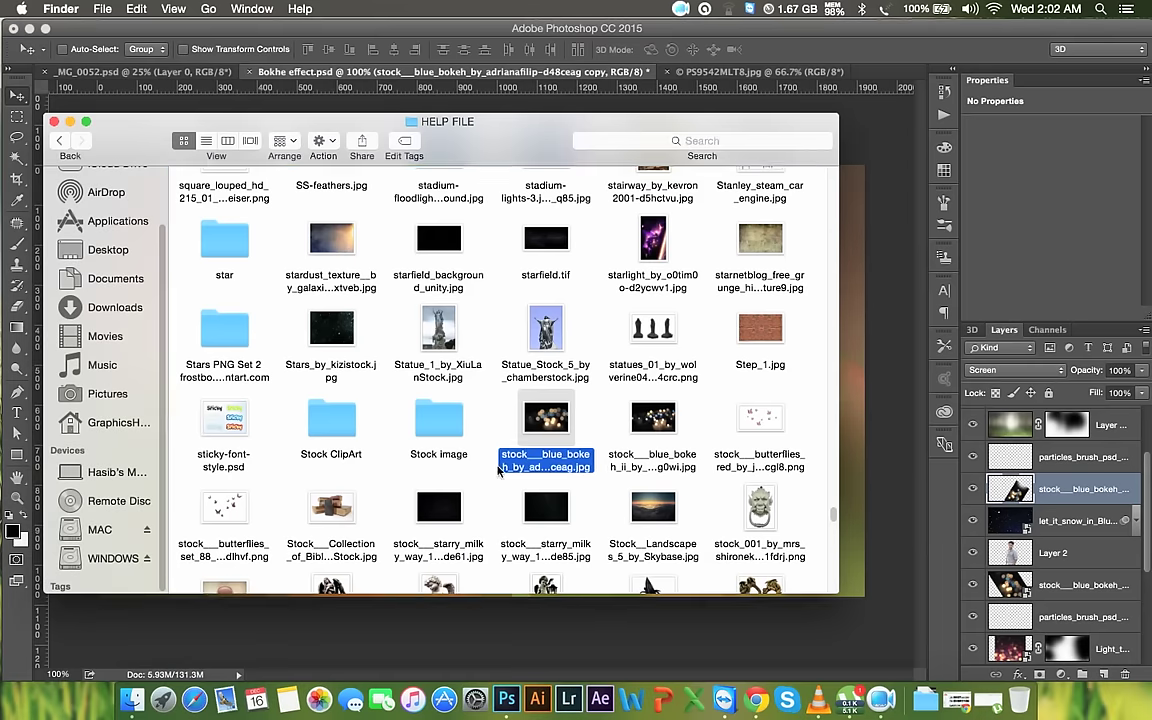
Place the second blue bokeh image, enlarged to about 158%, tilted about 15° and flipped vertically
{"action": "mouse_move", "coordinate": [640, 430]}
{"action": "left_mouse_down"}
{"action": "mouse_move", "coordinate": [886, 362]}
{"action": "mouse_move", "coordinate": [692, 398]}
{"action": "left_mouse_up"}
{"action": "right_click", "coordinate": [612, 386]}
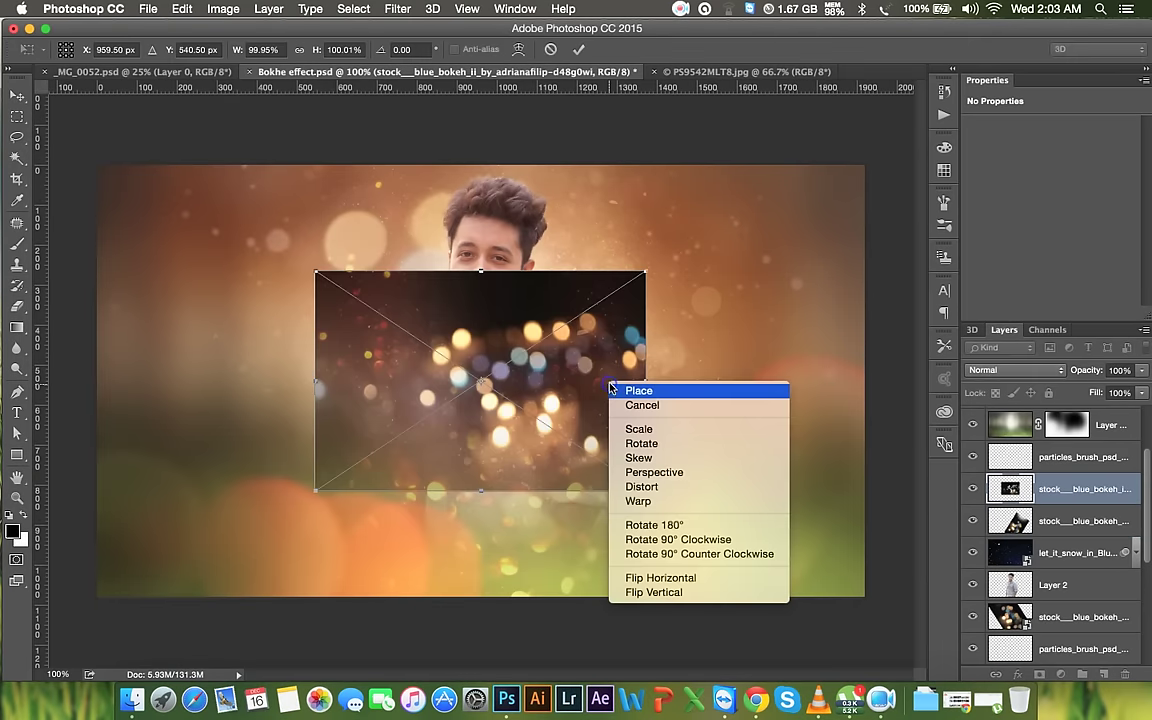
{"action": "left_click", "coordinate": [690, 578]}
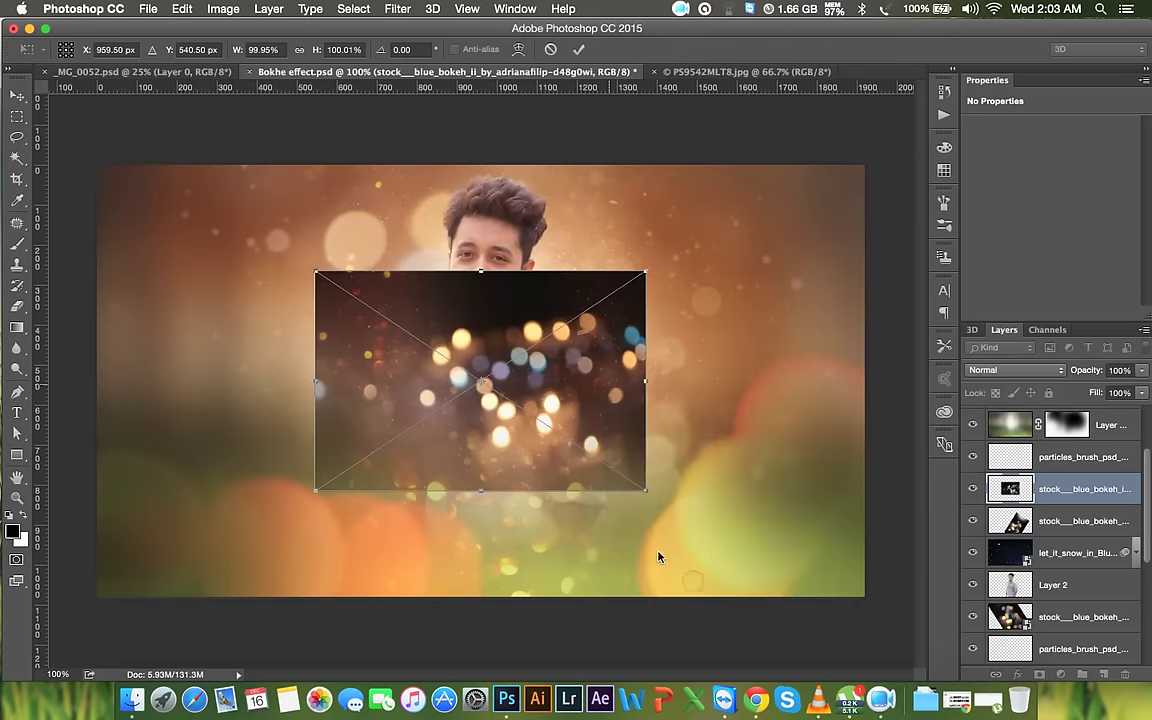
{"action": "mouse_move", "coordinate": [648, 494]}
{"action": "left_mouse_down"}
{"action": "mouse_move", "coordinate": [740, 563]}
{"action": "mouse_move", "coordinate": [742, 554]}
{"action": "left_mouse_up"}
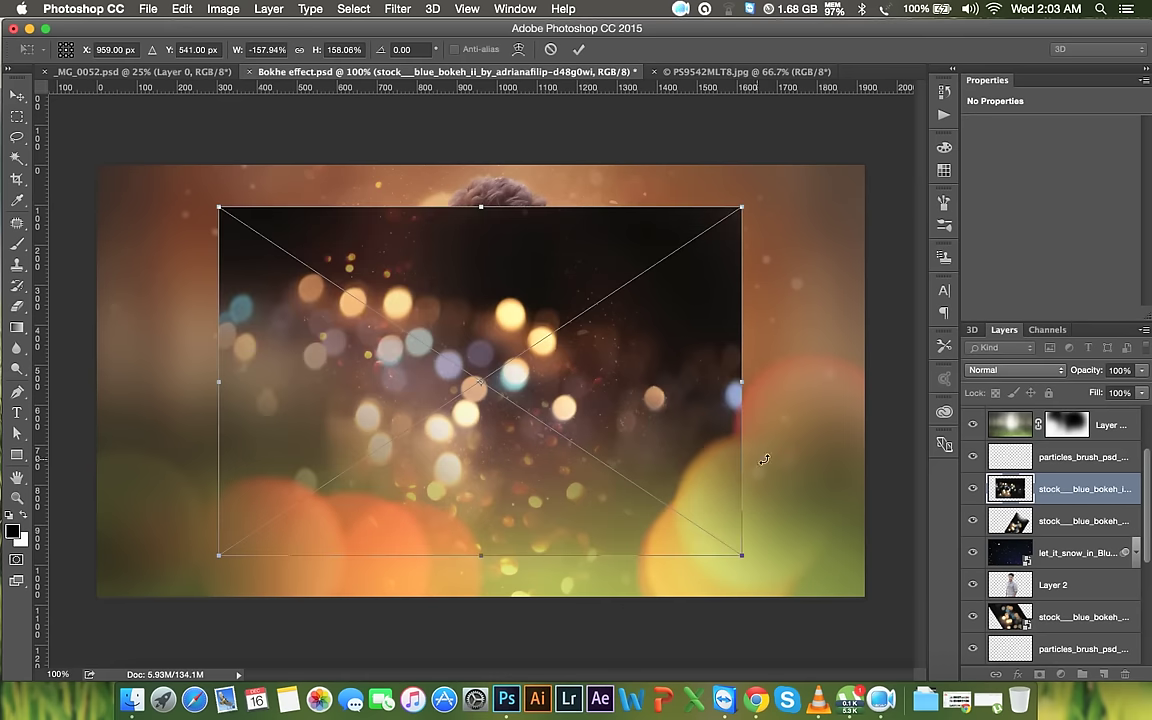
{"action": "left_click_drag", "start_coordinate": [764, 459], "coordinate": [742, 528]}
{"action": "right_click", "coordinate": [648, 460]}
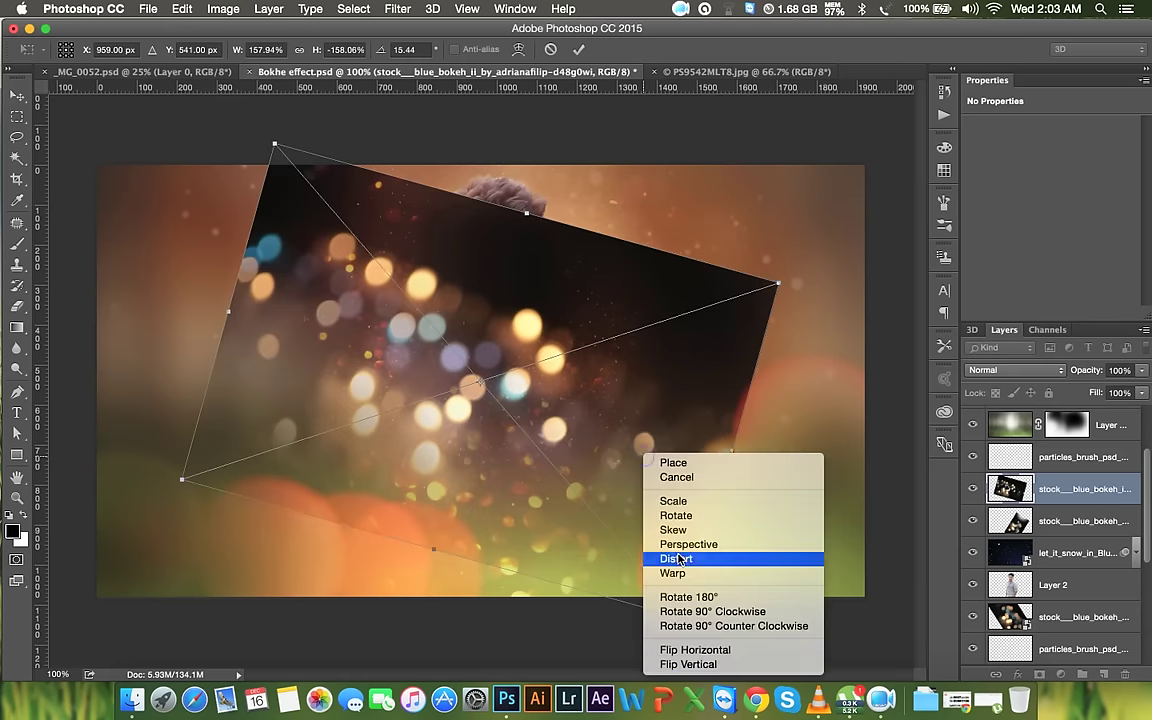
{"action": "left_click", "coordinate": [690, 664]}
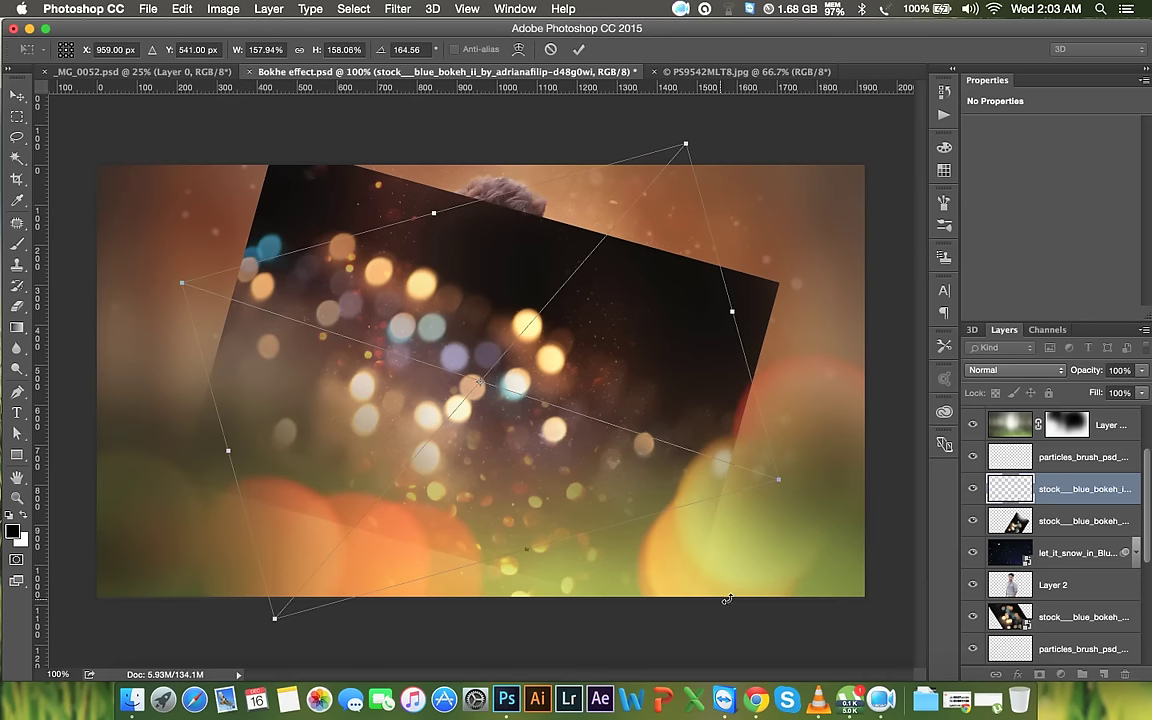
{"action": "mouse_move", "coordinate": [727, 568]}
{"action": "left_mouse_down"}
{"action": "mouse_move", "coordinate": [690, 612]}
{"action": "mouse_move", "coordinate": [608, 535]}
{"action": "mouse_move", "coordinate": [558, 594]}
{"action": "left_mouse_up"}
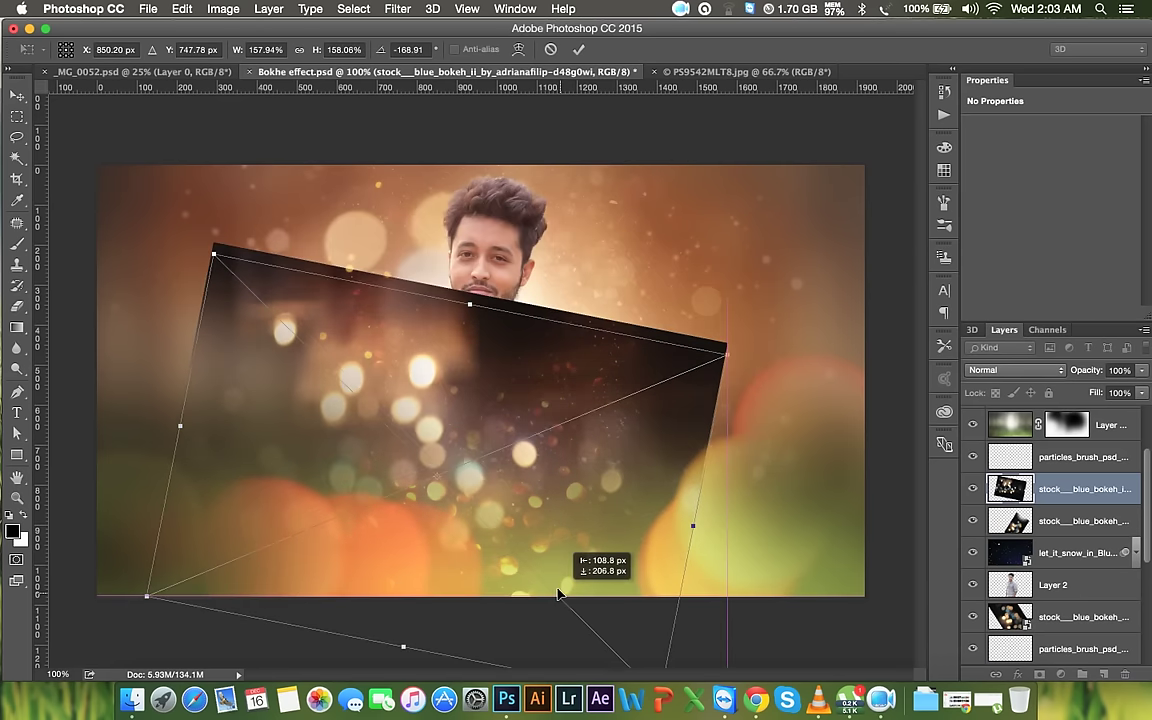
{"action": "key", "text": "Return"}
Set the bokeh overlay to Screen blend mode and shift it right and up
{"action": "left_click", "coordinate": [1010, 370]}
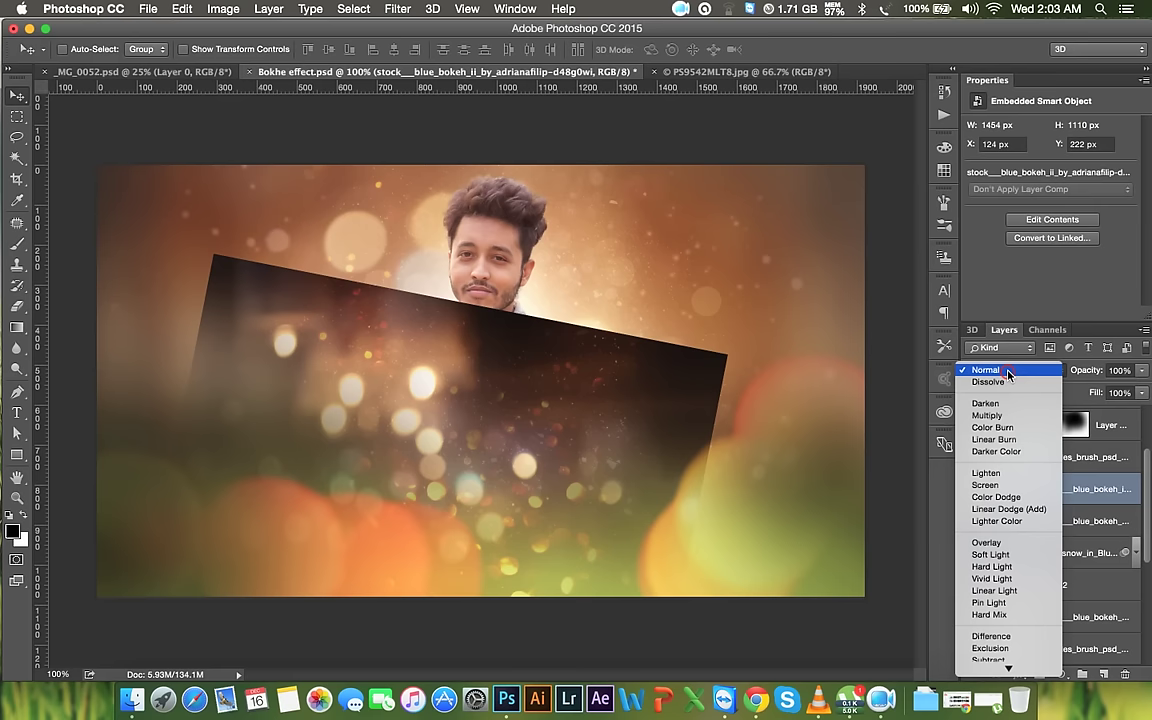
{"action": "left_click", "coordinate": [986, 485]}
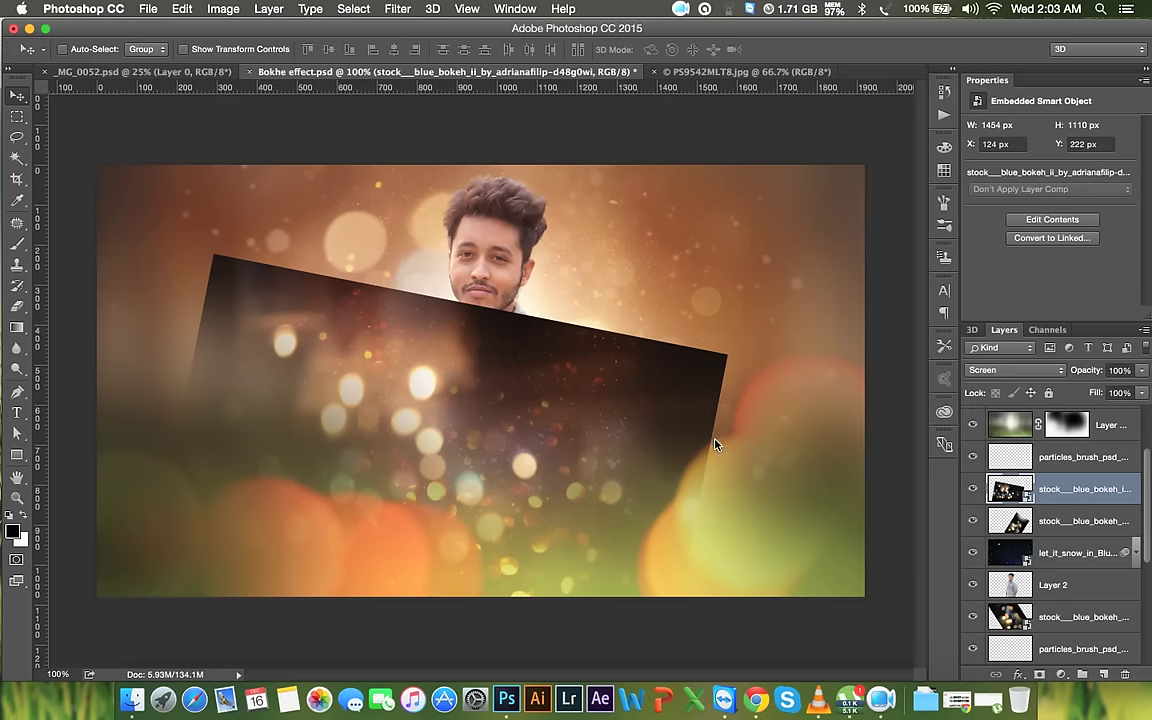
{"action": "left_click_drag", "start_coordinate": [672, 455], "coordinate": [717, 434]}
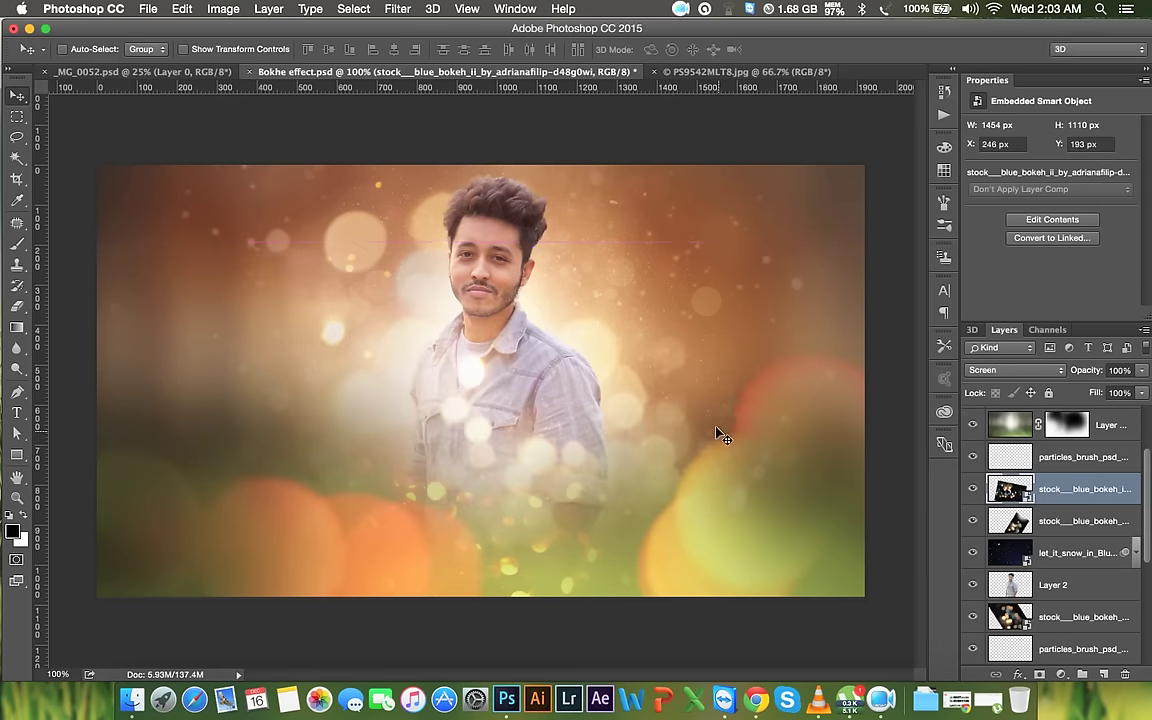
Flip the overlay vertically again, rotate it to about 171°, and reposition it
{"action": "key", "text": "ctrl+t"}
{"action": "right_click", "coordinate": [681, 423]}
{"action": "left_click", "coordinate": [740, 632]}
{"action": "left_click_drag", "start_coordinate": [812, 470], "coordinate": [814, 484]}
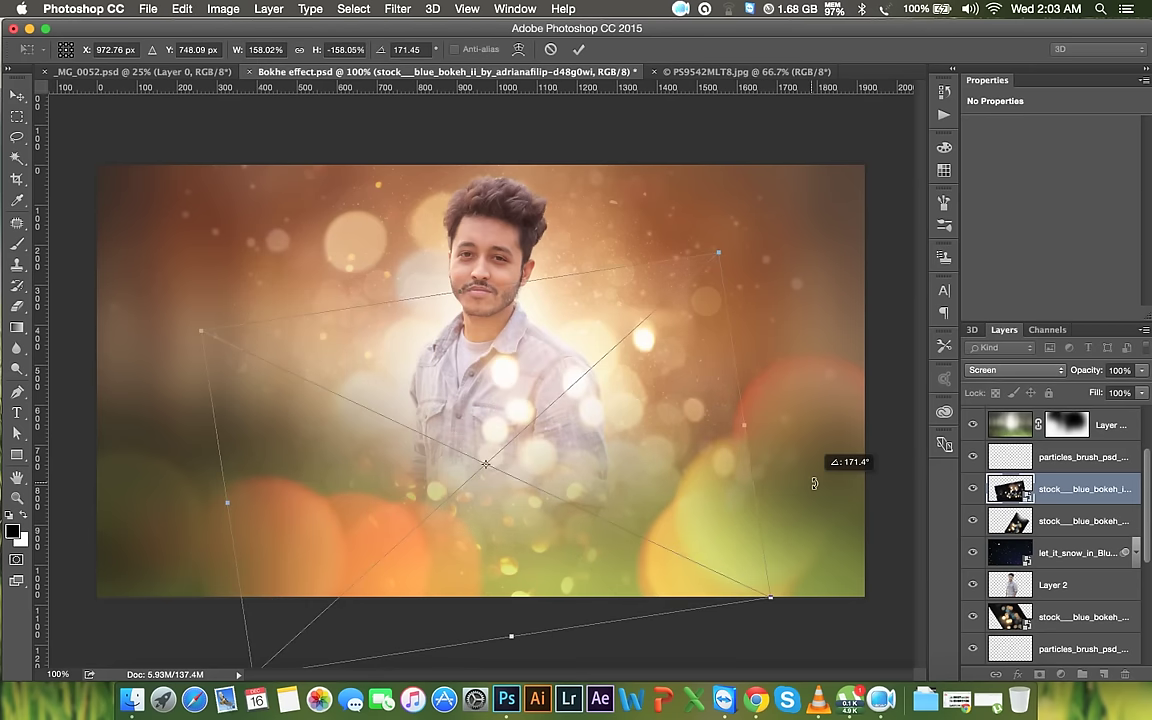
{"action": "left_click_drag", "start_coordinate": [626, 498], "coordinate": [571, 504]}
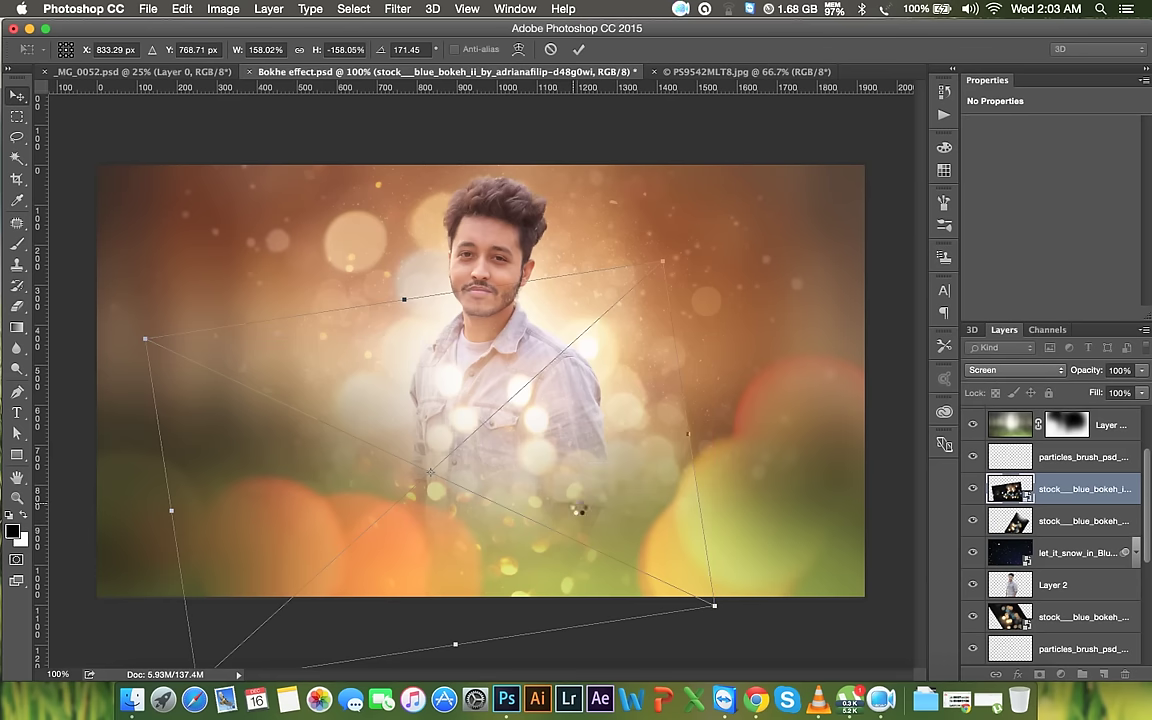
{"action": "key", "text": "Return"}
{"action": "left_click_drag", "start_coordinate": [576, 486], "coordinate": [627, 493]}
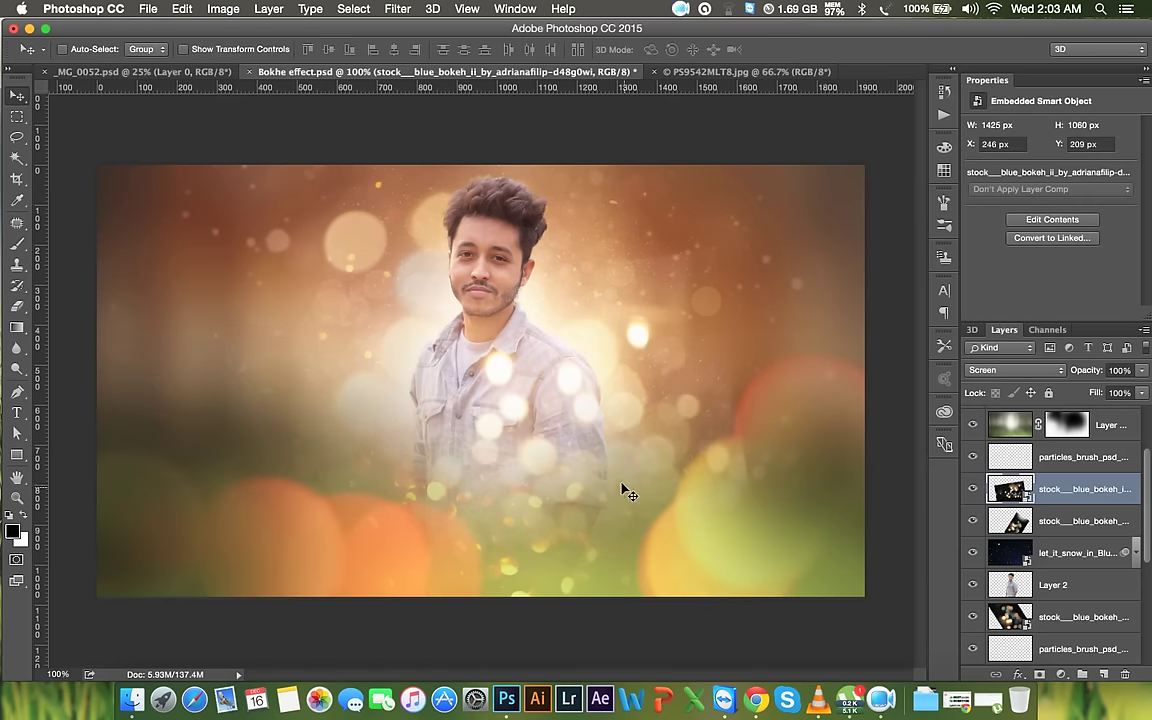
Rasterize the overlay and erase bokeh rings at the upper right and lower middle
{"action": "left_click", "coordinate": [17, 307]}
{"action": "left_click", "coordinate": [501, 293]}
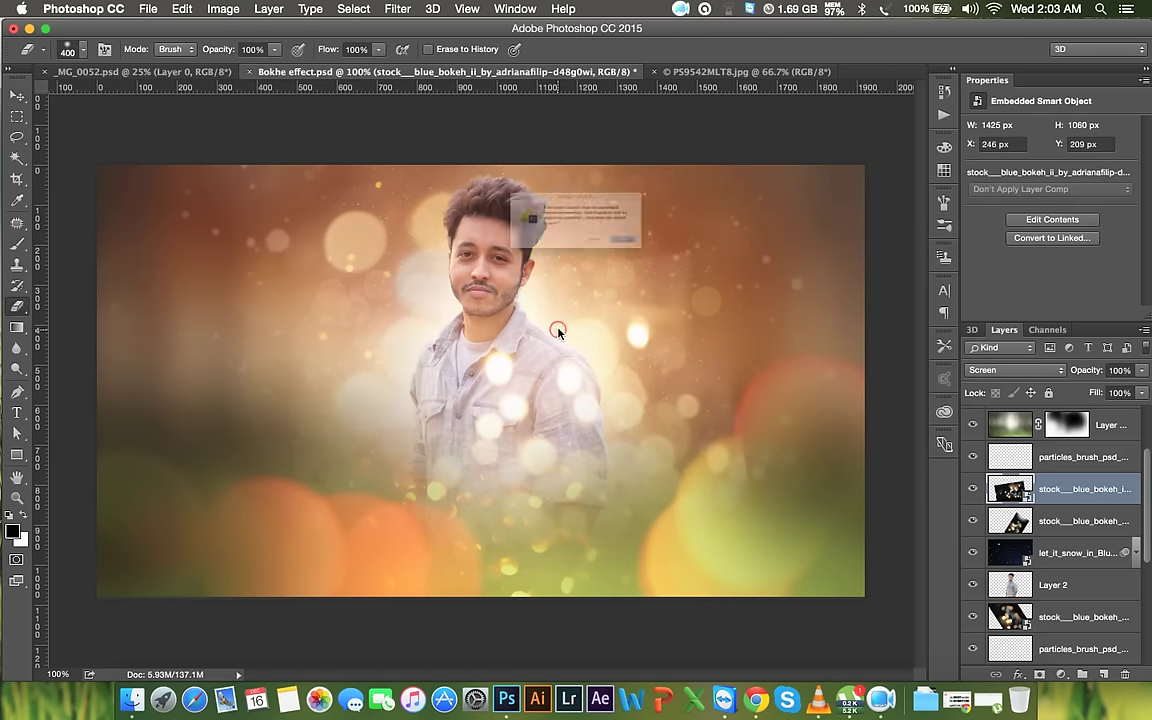
{"action": "left_click", "coordinate": [679, 268]}
{"action": "left_click_drag", "start_coordinate": [679, 271], "coordinate": [430, 290]}
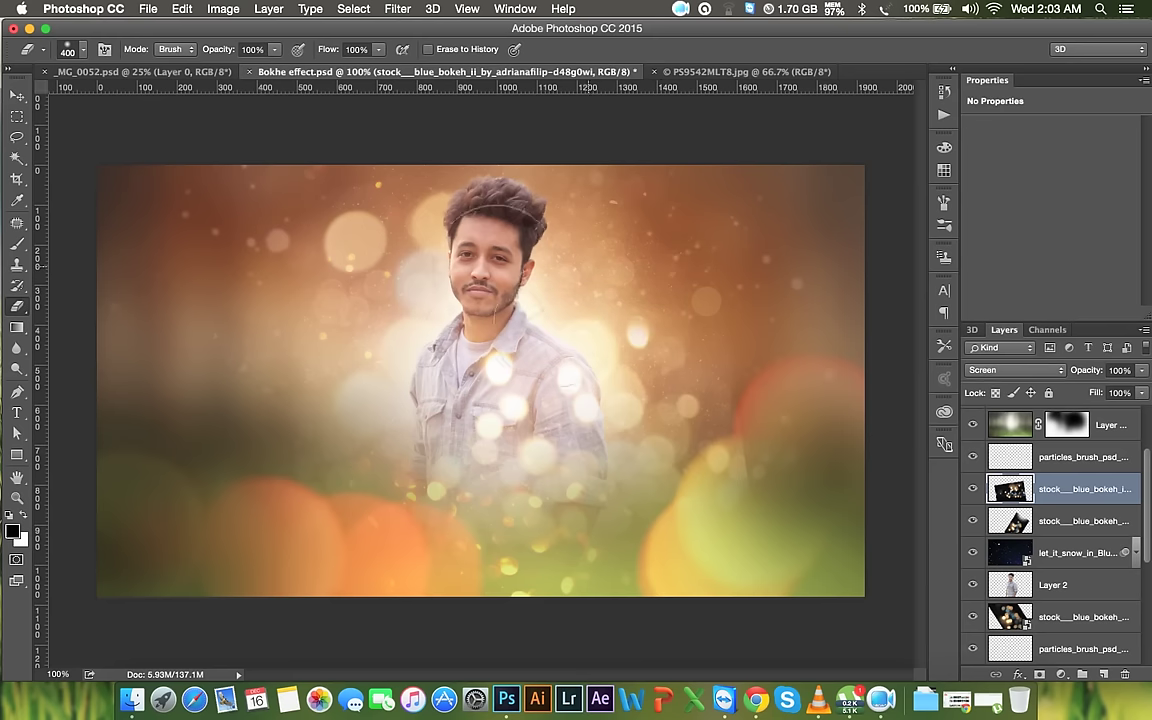
{"action": "left_click_drag", "start_coordinate": [707, 308], "coordinate": [836, 496]}
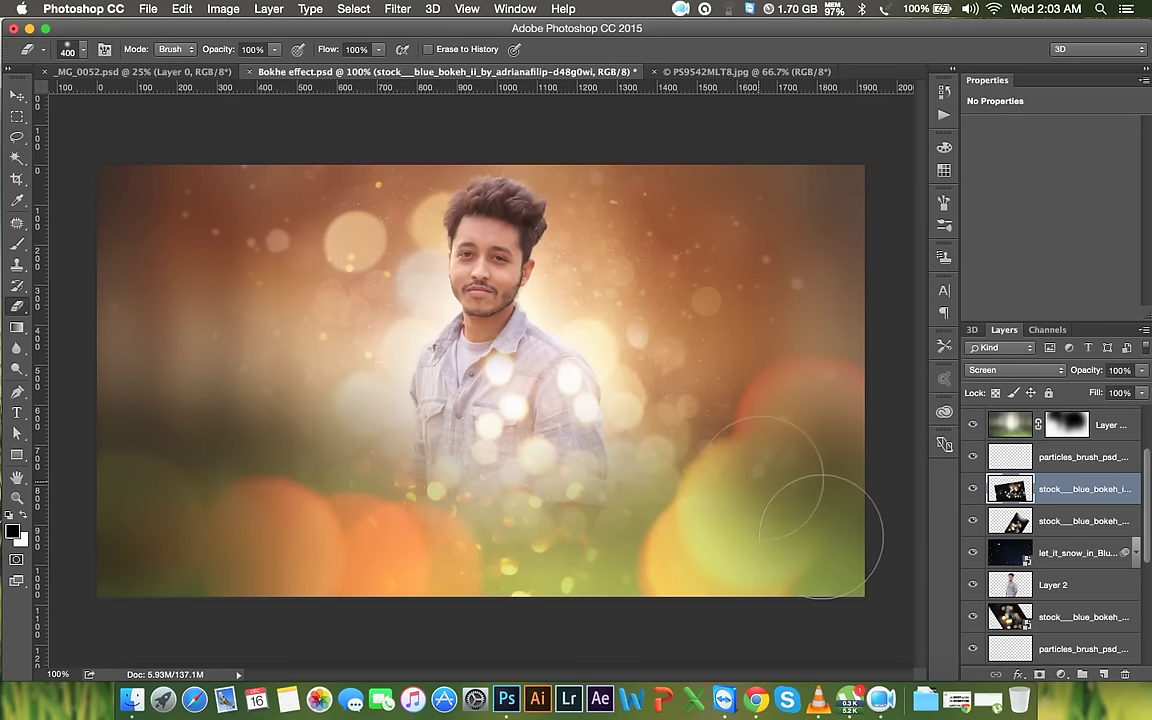
{"action": "left_click_drag", "start_coordinate": [420, 480], "coordinate": [290, 371]}
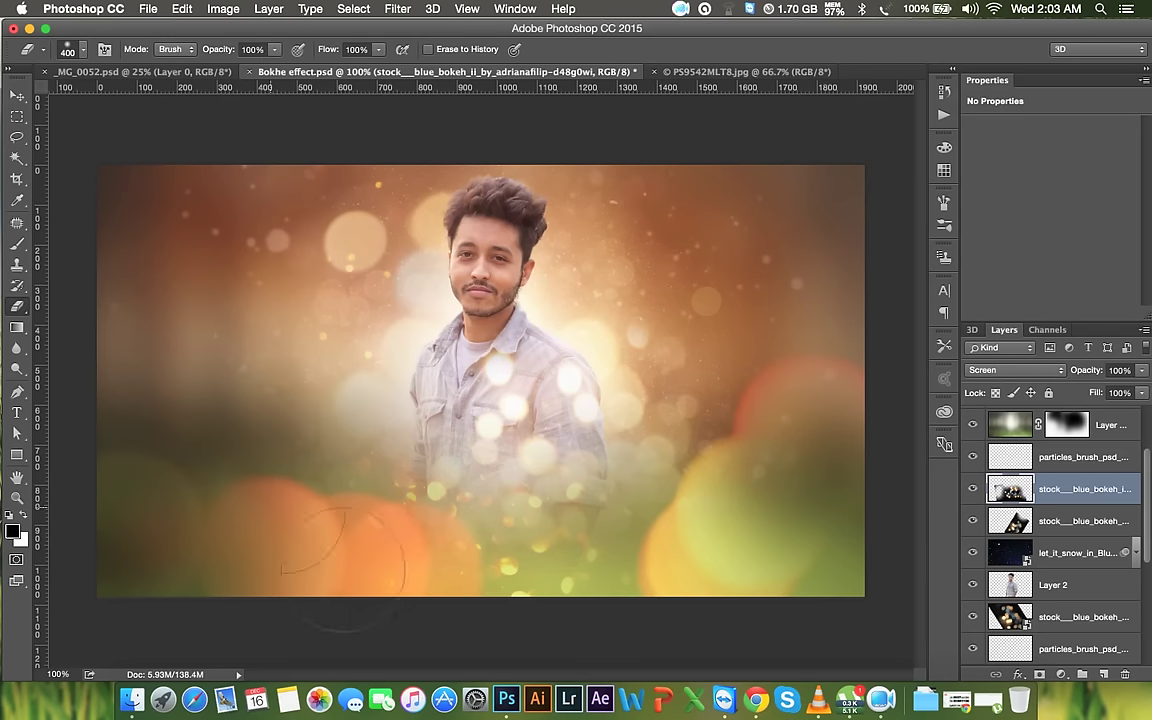
Reposition the bokeh overlay so its bright circles scatter across the man's shirt
{"action": "left_click", "coordinate": [17, 95]}
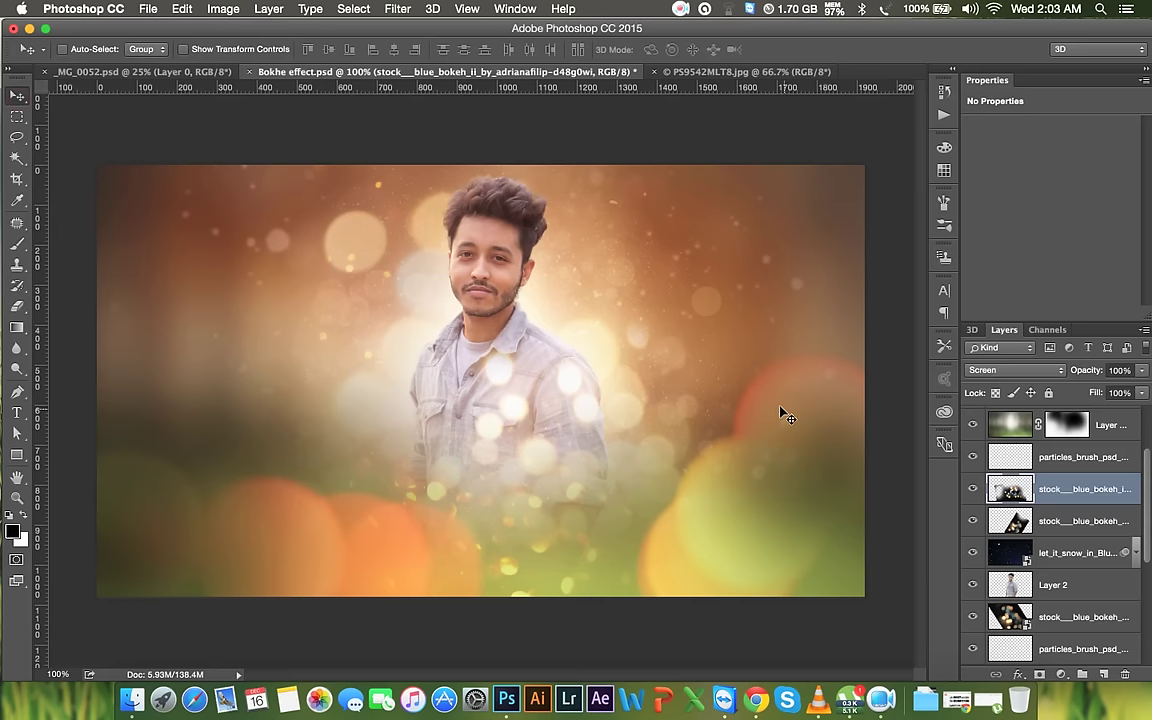
{"action": "mouse_move", "coordinate": [720, 429]}
{"action": "left_mouse_down"}
{"action": "mouse_move", "coordinate": [699, 429]}
{"action": "mouse_move", "coordinate": [686, 407]}
{"action": "left_mouse_up"}
{"action": "left_click_drag", "start_coordinate": [600, 452], "coordinate": [633, 459]}
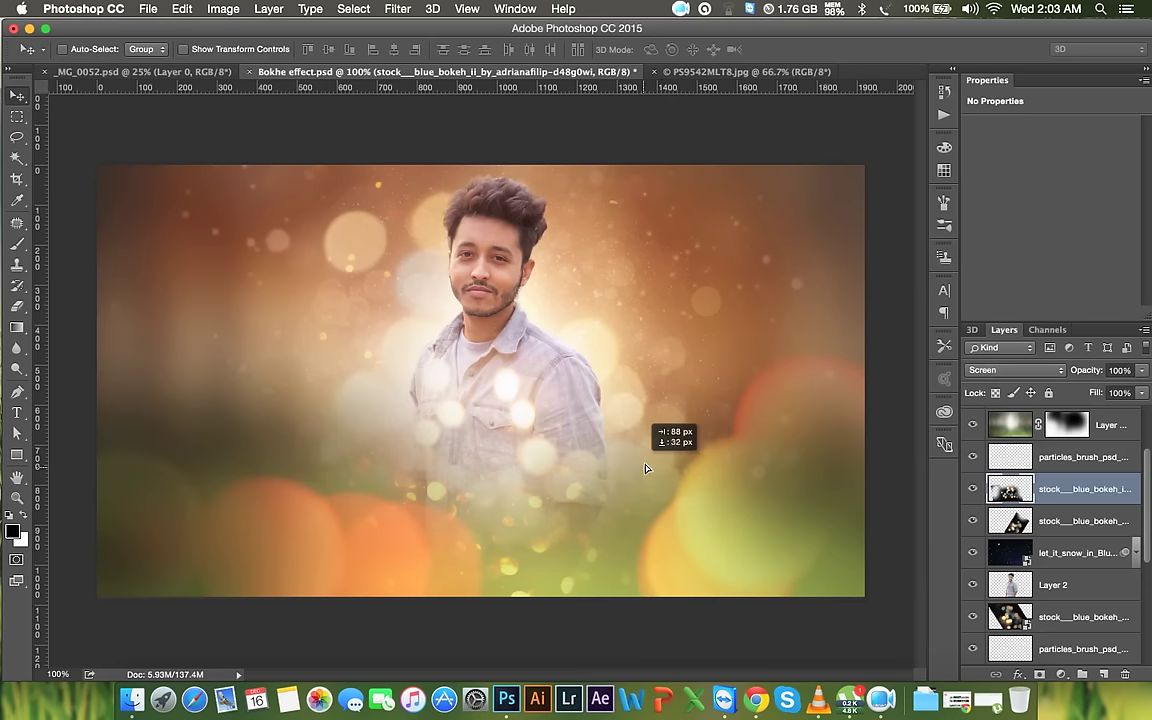
{"action": "left_click_drag", "start_coordinate": [633, 459], "coordinate": [663, 458]}
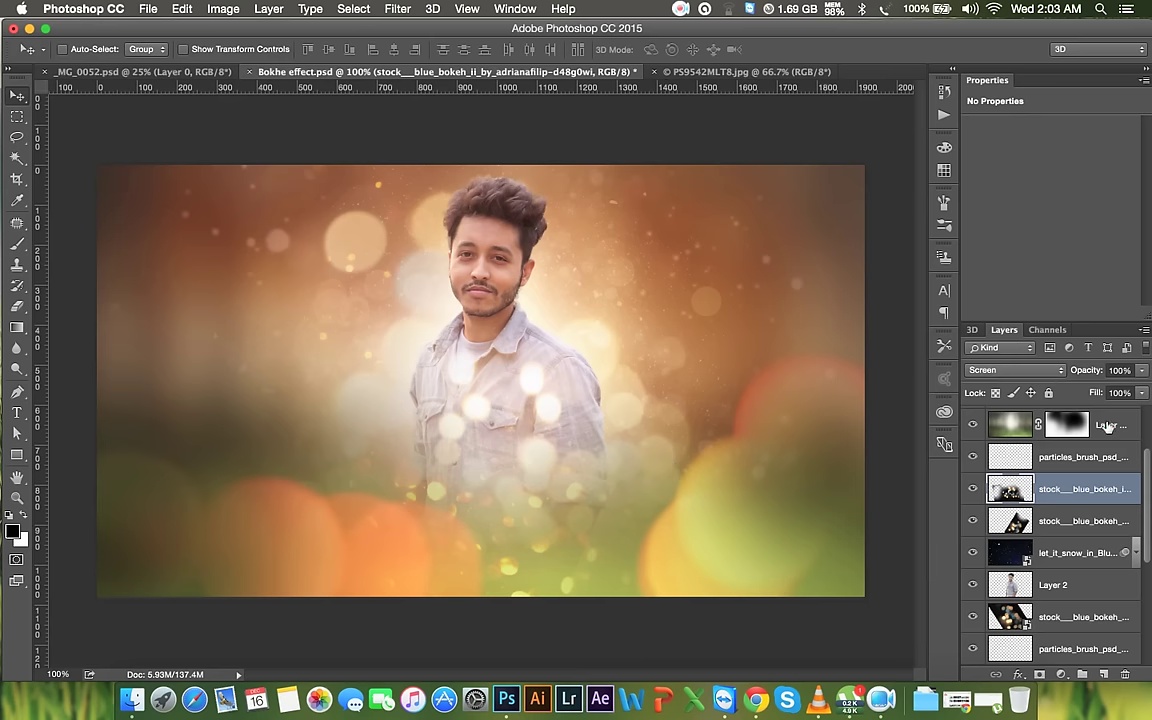
{"action": "left_click", "coordinate": [1083, 428]}
{"action": "scroll", "coordinate": [1126, 442], "scroll_direction": "down", "scroll_amount": 2}
{"action": "scroll", "coordinate": [1127, 452], "scroll_direction": "up", "scroll_amount": 5}
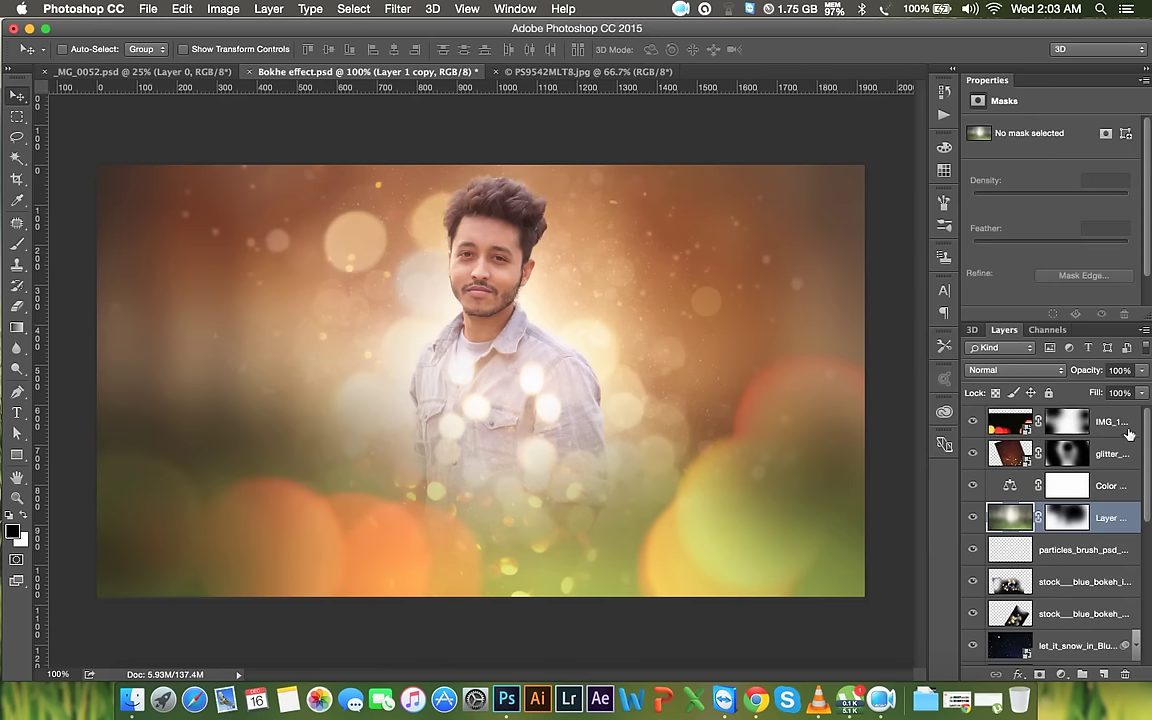
{"action": "left_click", "coordinate": [1127, 427]}
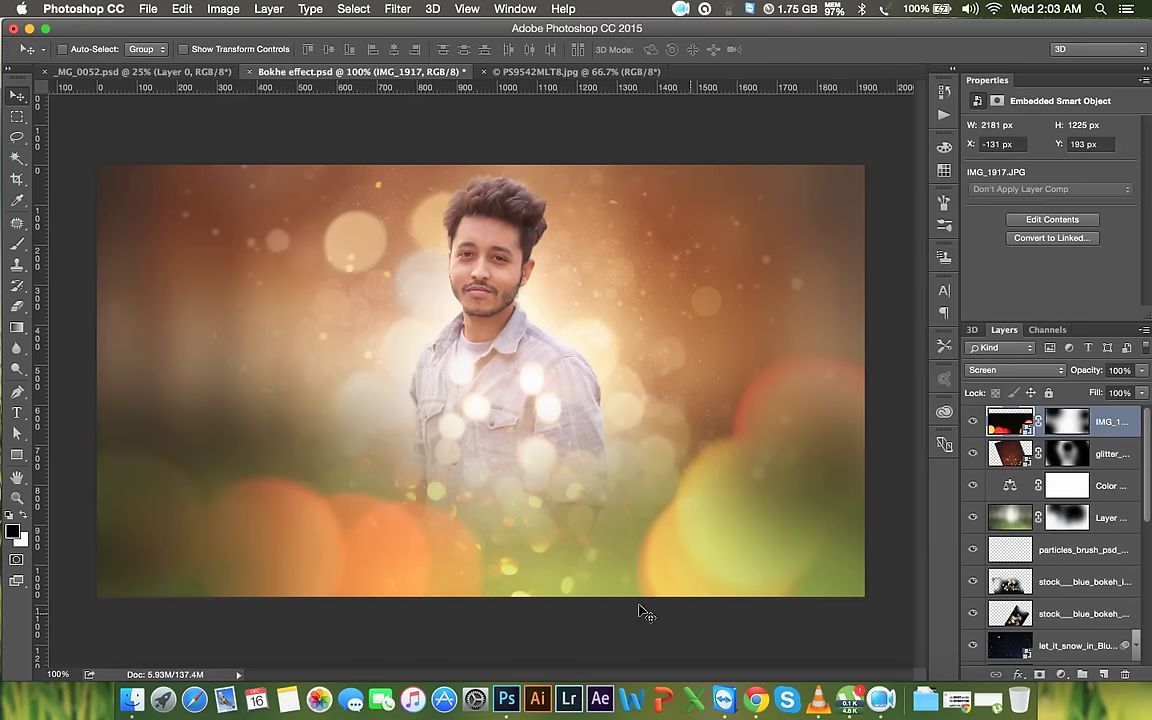
Scroll the HELP FILE folder to Diwali2010-RSI_19_1.JPG and drag it onto the canvas as the top layer
{"action": "left_click", "coordinate": [132, 699]}
{"action": "scroll", "coordinate": [534, 448], "scroll_direction": "down", "scroll_amount": 5}
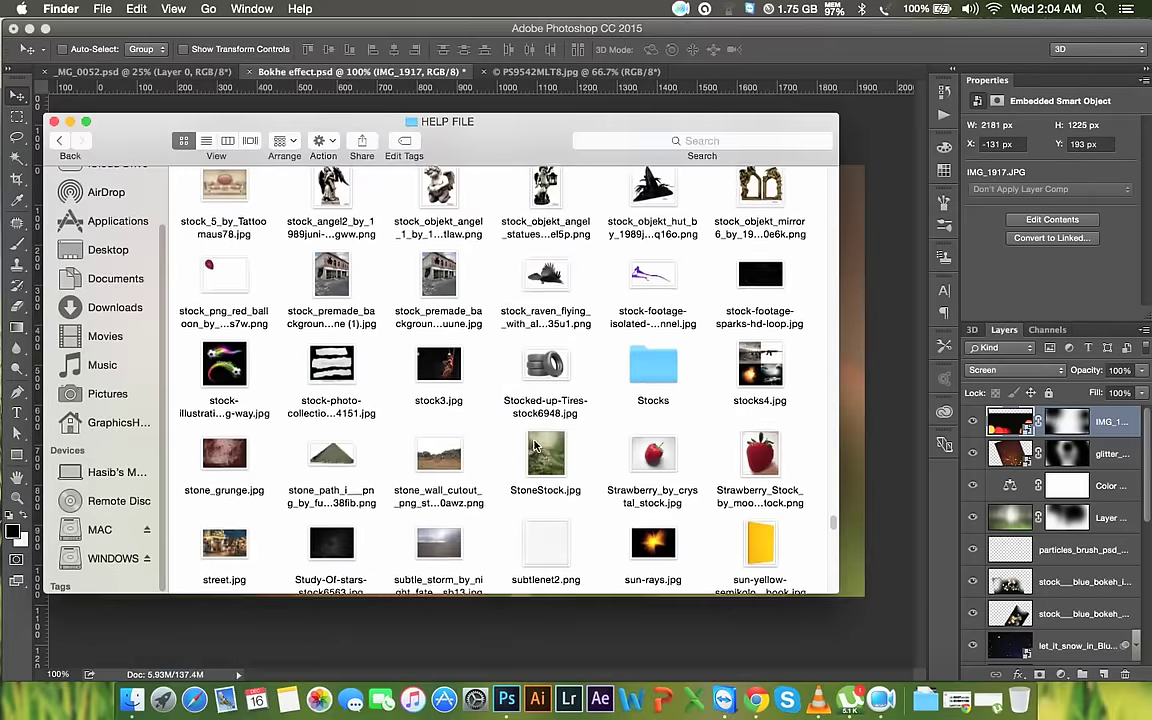
{"action": "scroll", "coordinate": [534, 448], "scroll_direction": "down", "scroll_amount": 2}
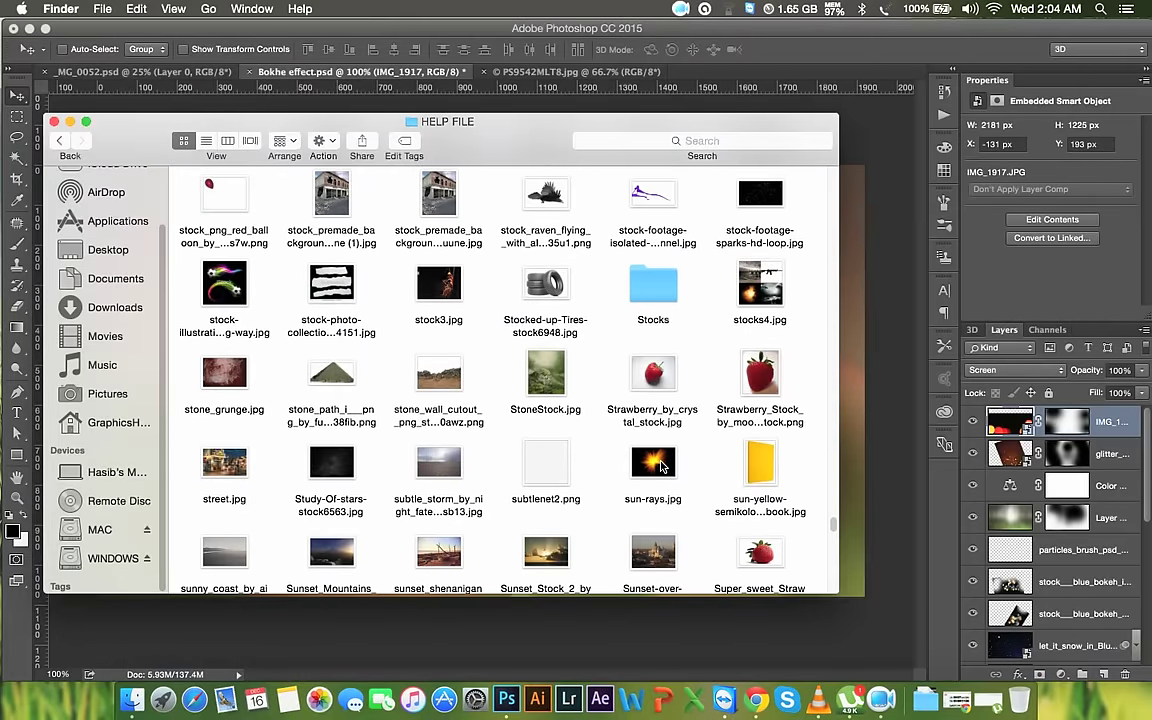
{"action": "scroll", "coordinate": [660, 467], "scroll_direction": "down", "scroll_amount": 4}
{"action": "scroll", "coordinate": [660, 467], "scroll_direction": "down", "scroll_amount": 2}
{"action": "scroll", "coordinate": [660, 467], "scroll_direction": "down", "scroll_amount": 5}
{"action": "scroll", "coordinate": [660, 467], "scroll_direction": "down", "scroll_amount": 2}
{"action": "scroll", "coordinate": [660, 467], "scroll_direction": "down", "scroll_amount": 4}
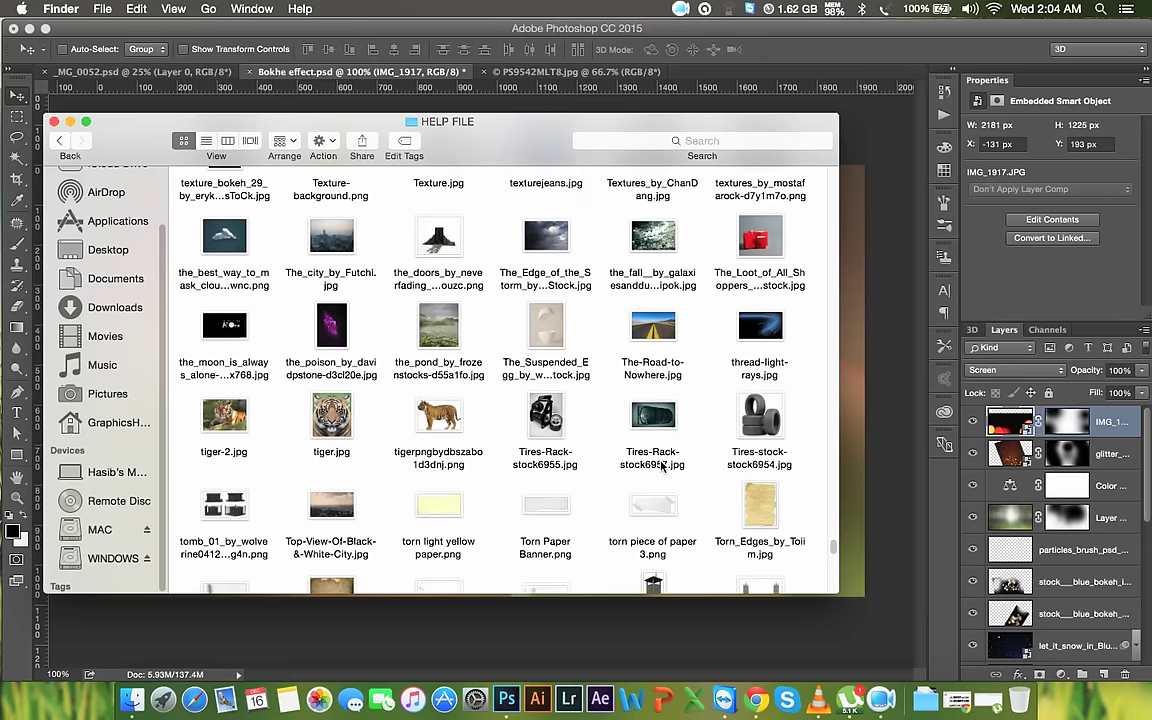
{"action": "scroll", "coordinate": [660, 467], "scroll_direction": "down", "scroll_amount": 3}
{"action": "scroll", "coordinate": [660, 467], "scroll_direction": "down", "scroll_amount": 3}
{"action": "scroll", "coordinate": [716, 507], "scroll_direction": "down", "scroll_amount": 6}
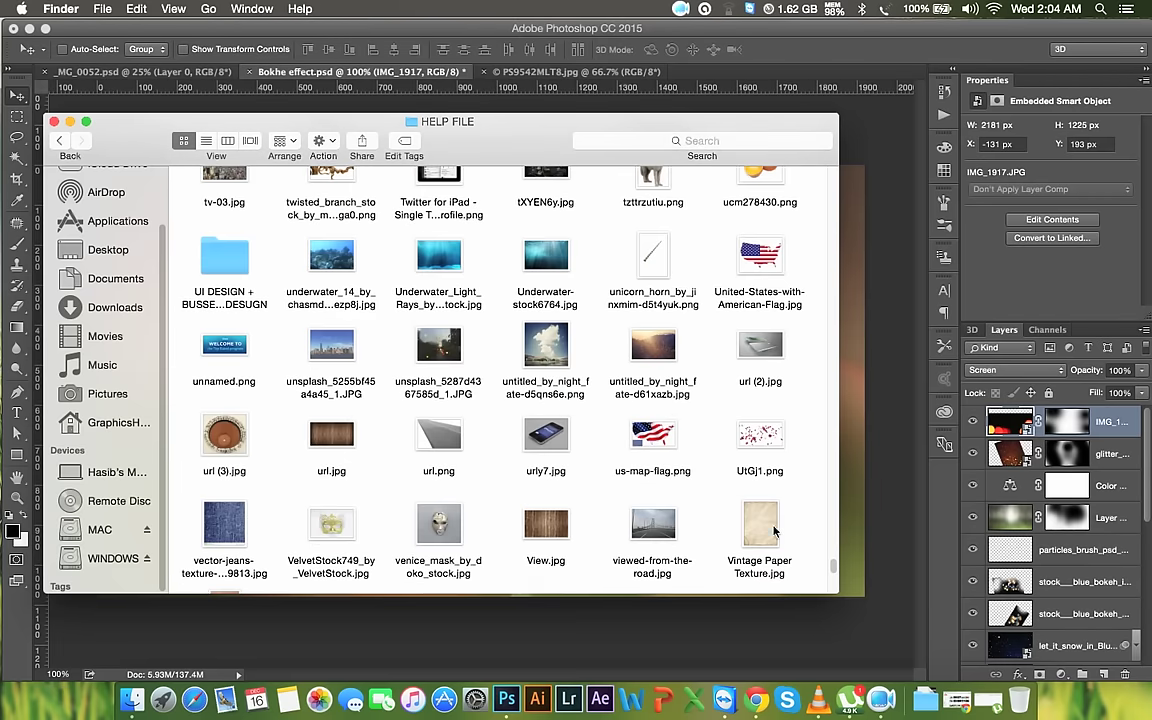
{"action": "key", "text": "b"}
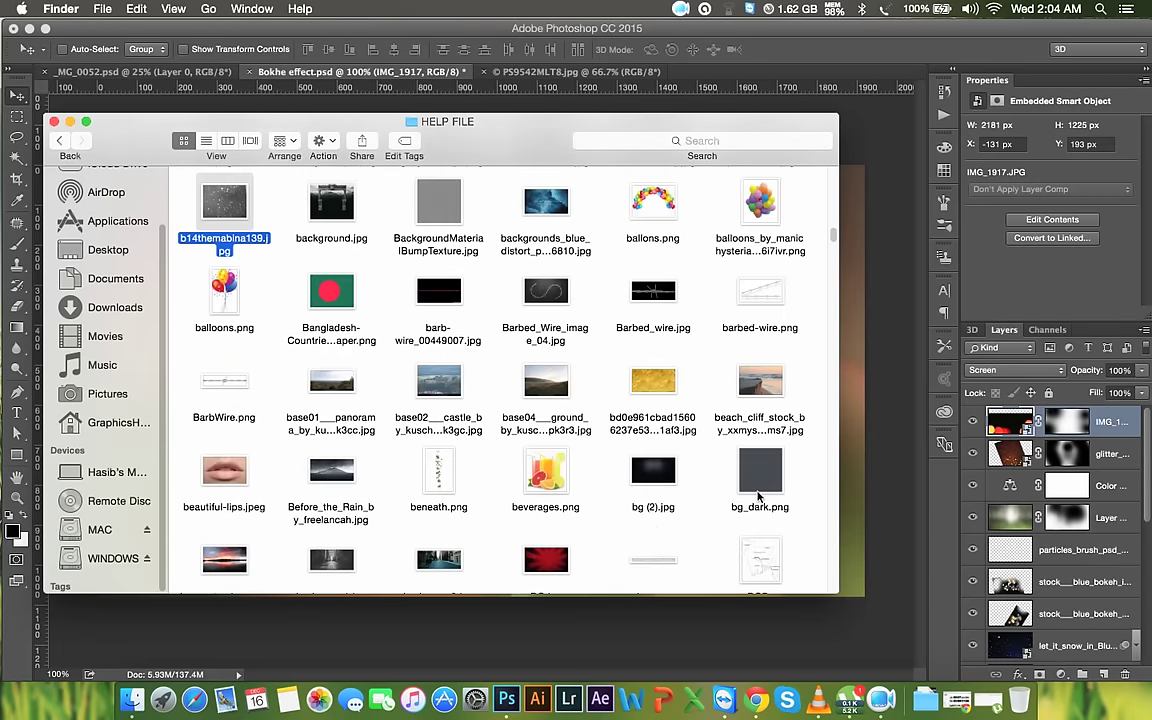
{"action": "key", "text": "d"}
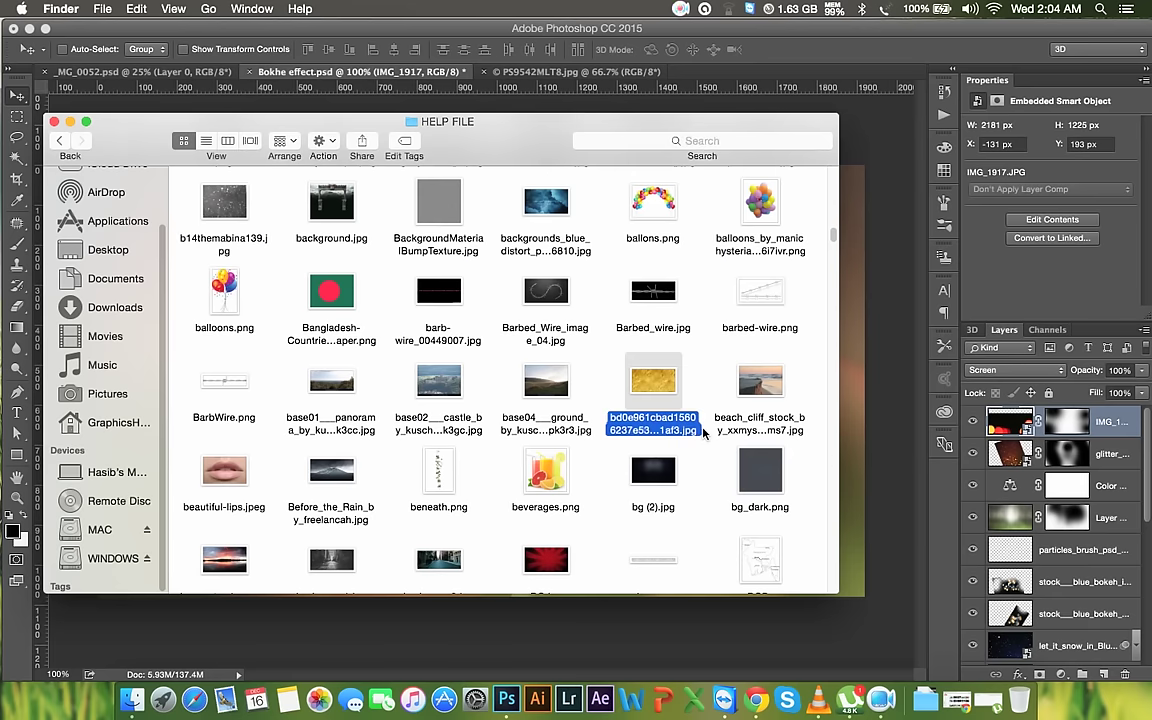
{"action": "scroll", "coordinate": [703, 432], "scroll_direction": "down", "scroll_amount": 5}
{"action": "scroll", "coordinate": [701, 435], "scroll_direction": "down", "scroll_amount": 5}
{"action": "scroll", "coordinate": [700, 437], "scroll_direction": "down", "scroll_amount": 5}
{"action": "scroll", "coordinate": [698, 440], "scroll_direction": "down", "scroll_amount": 5}
{"action": "scroll", "coordinate": [698, 440], "scroll_direction": "down", "scroll_amount": 2}
{"action": "scroll", "coordinate": [698, 440], "scroll_direction": "down", "scroll_amount": 10}
{"action": "scroll", "coordinate": [698, 440], "scroll_direction": "down", "scroll_amount": 8}
{"action": "scroll", "coordinate": [698, 440], "scroll_direction": "down", "scroll_amount": 3}
{"action": "scroll", "coordinate": [698, 440], "scroll_direction": "down", "scroll_amount": 5}
{"action": "scroll", "coordinate": [698, 440], "scroll_direction": "down", "scroll_amount": 8}
{"action": "scroll", "coordinate": [698, 440], "scroll_direction": "up", "scroll_amount": 5}
{"action": "scroll", "coordinate": [698, 440], "scroll_direction": "up", "scroll_amount": 1}
{"action": "mouse_move", "coordinate": [653, 356]}
{"action": "left_mouse_down"}
{"action": "mouse_move", "coordinate": [853, 332]}
{"action": "mouse_move", "coordinate": [586, 262]}
{"action": "left_mouse_up"}
Commit the starburst placement, set it to Screen, and move it to the top-left
{"action": "left_click", "coordinate": [578, 49]}
{"action": "left_click", "coordinate": [998, 370]}
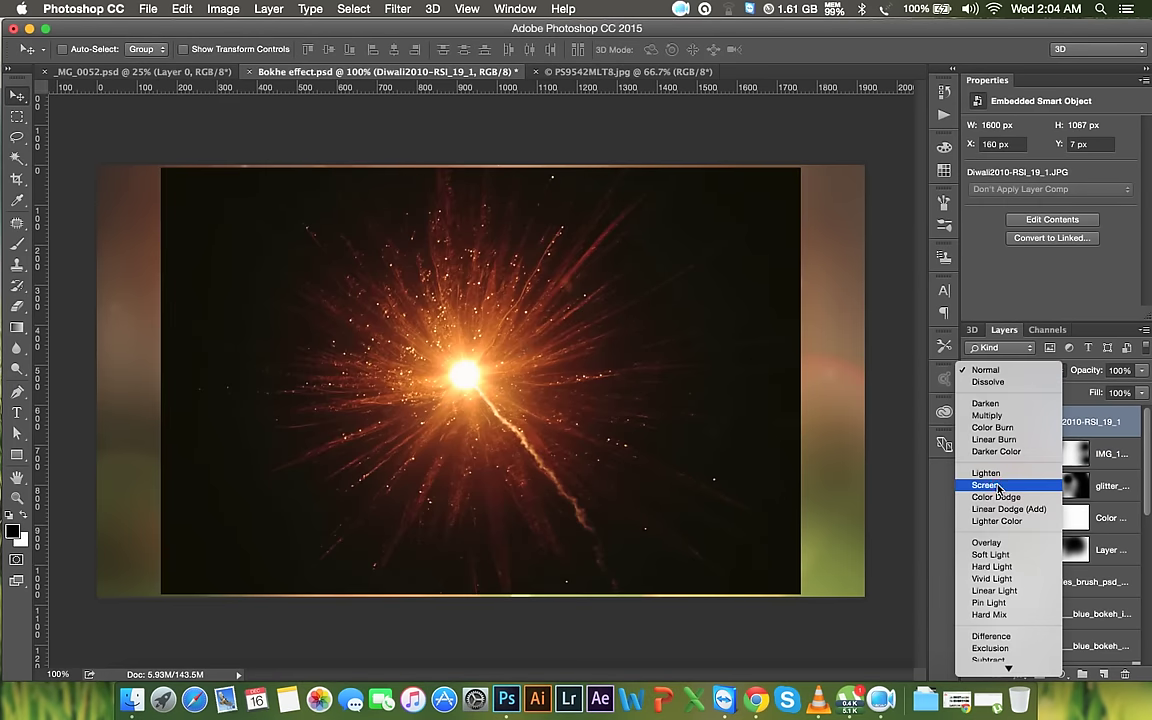
{"action": "left_click", "coordinate": [985, 430]}
{"action": "left_click_drag", "start_coordinate": [703, 437], "coordinate": [566, 215]}
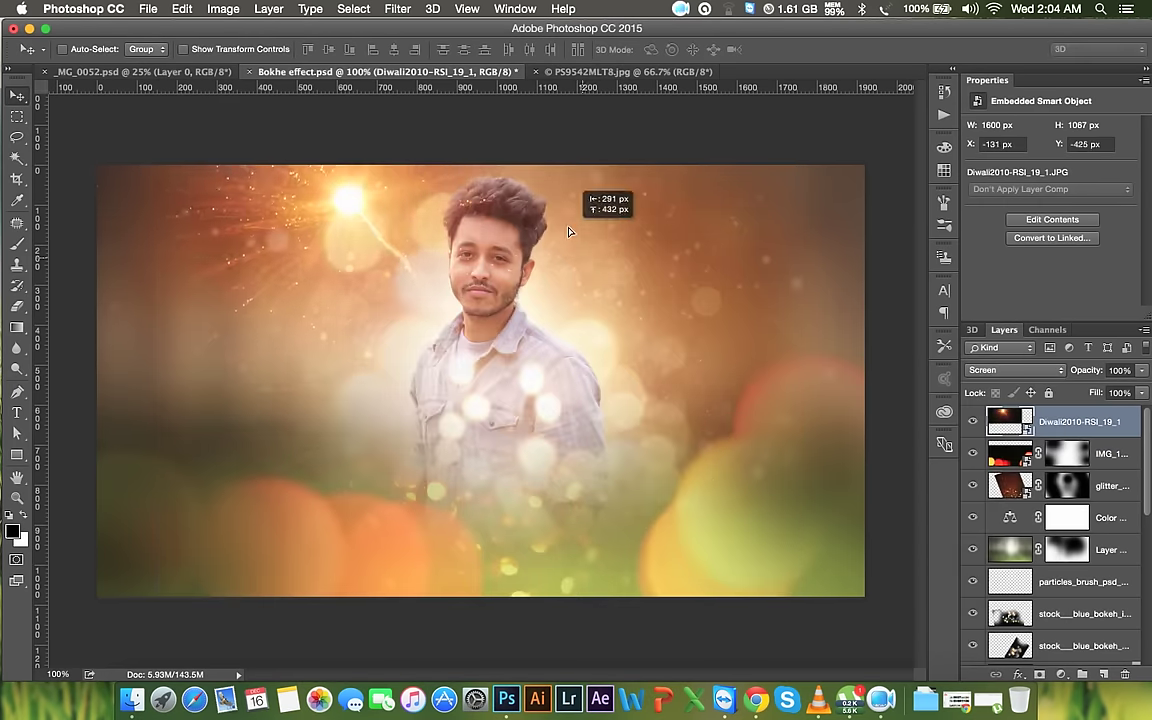
Soften the starburst with a 48.7 px Gaussian Blur
{"action": "left_click", "coordinate": [400, 9]}
{"action": "mouse_move", "coordinate": [405, 199]}
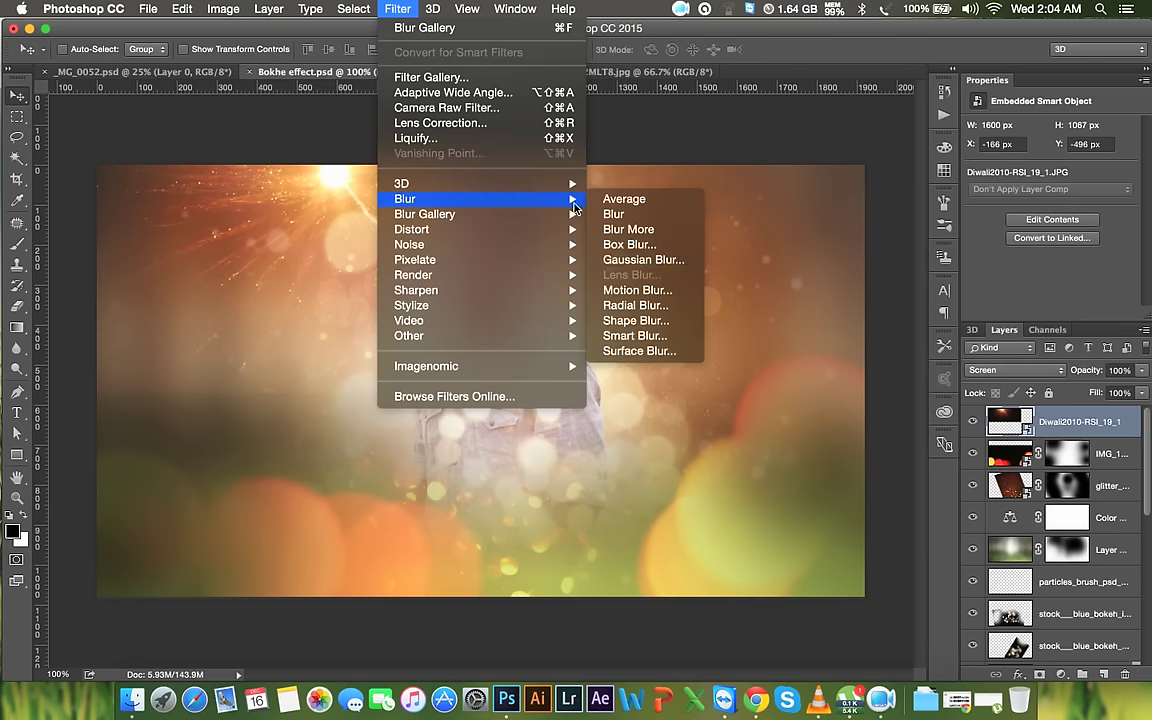
{"action": "left_click", "coordinate": [630, 260]}
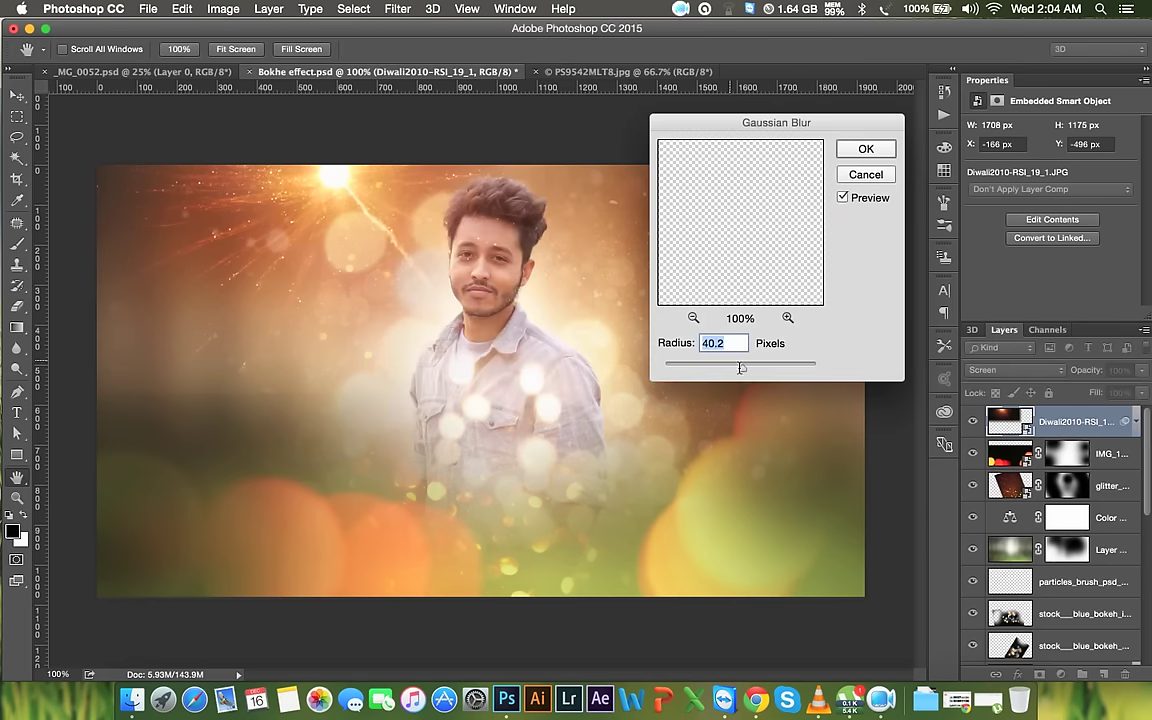
{"action": "mouse_move", "coordinate": [746, 369]}
{"action": "left_mouse_down"}
{"action": "mouse_move", "coordinate": [764, 375]}
{"action": "mouse_move", "coordinate": [733, 370]}
{"action": "mouse_move", "coordinate": [749, 372]}
{"action": "left_mouse_up"}
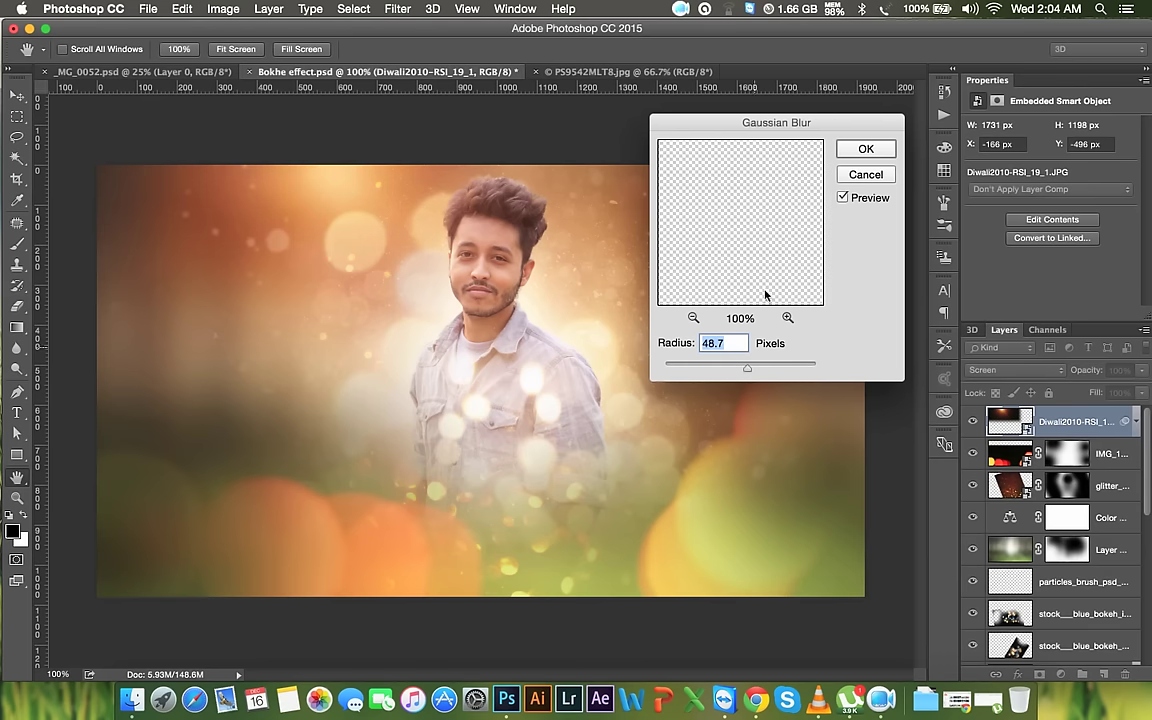
{"action": "left_click", "coordinate": [858, 150]}
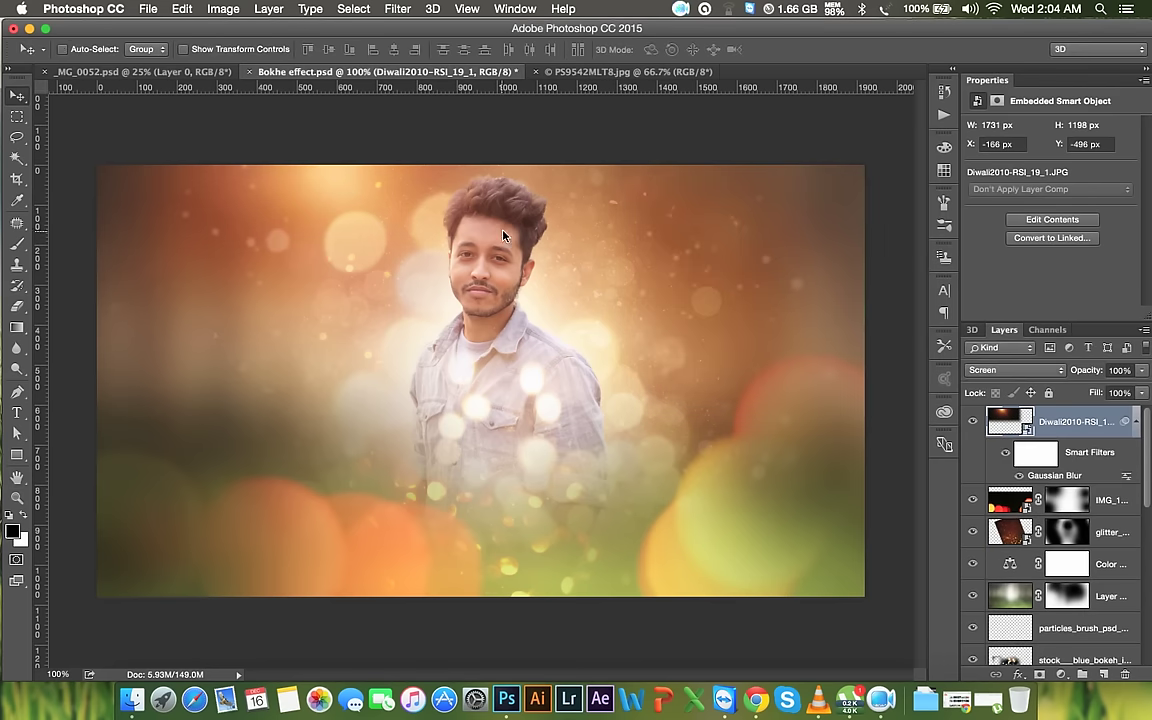
Enlarge the starburst to about 2546×1829 px and shift it slightly left
{"action": "key", "text": "super+t"}
{"action": "left_click_drag", "start_coordinate": [656, 391], "coordinate": [881, 580]}
{"action": "left_click_drag", "start_coordinate": [544, 316], "coordinate": [566, 337]}
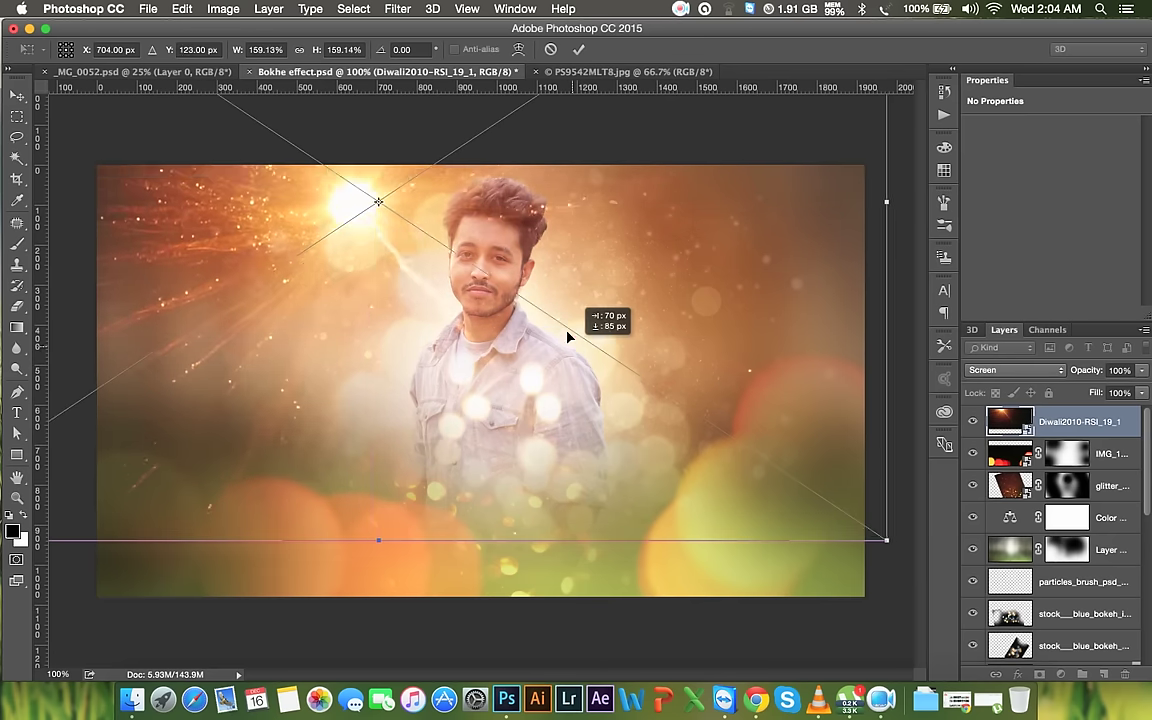
{"action": "key", "text": "Return"}
{"action": "left_click_drag", "start_coordinate": [518, 262], "coordinate": [478, 270]}
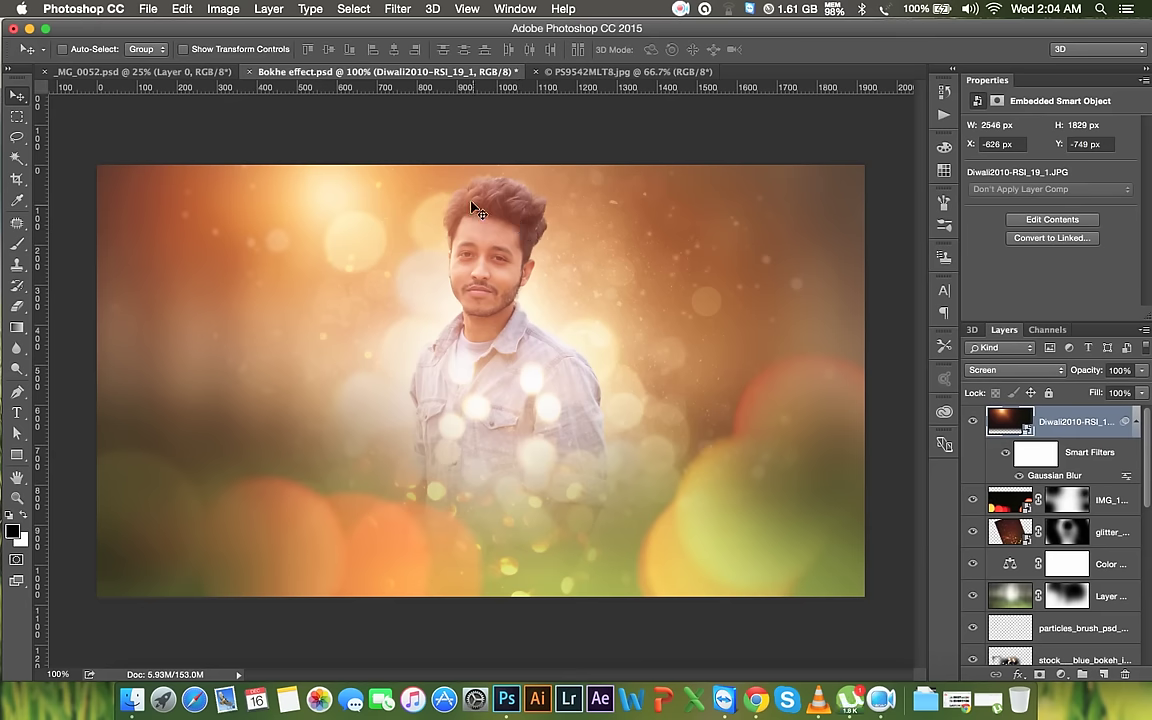
{"action": "right_click", "coordinate": [1015, 408]}
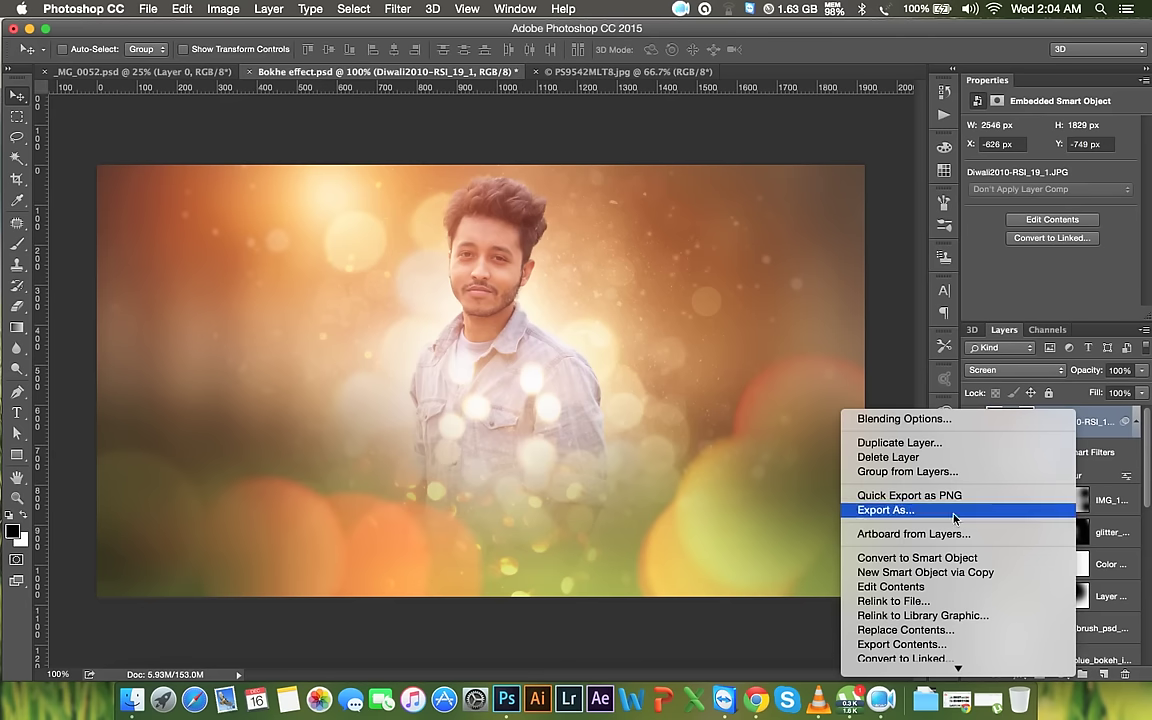
Rasterize the starburst layer, apply Levels with inputs 17, 1.00 and 226, and nudge it up
{"action": "left_click", "coordinate": [910, 568]}
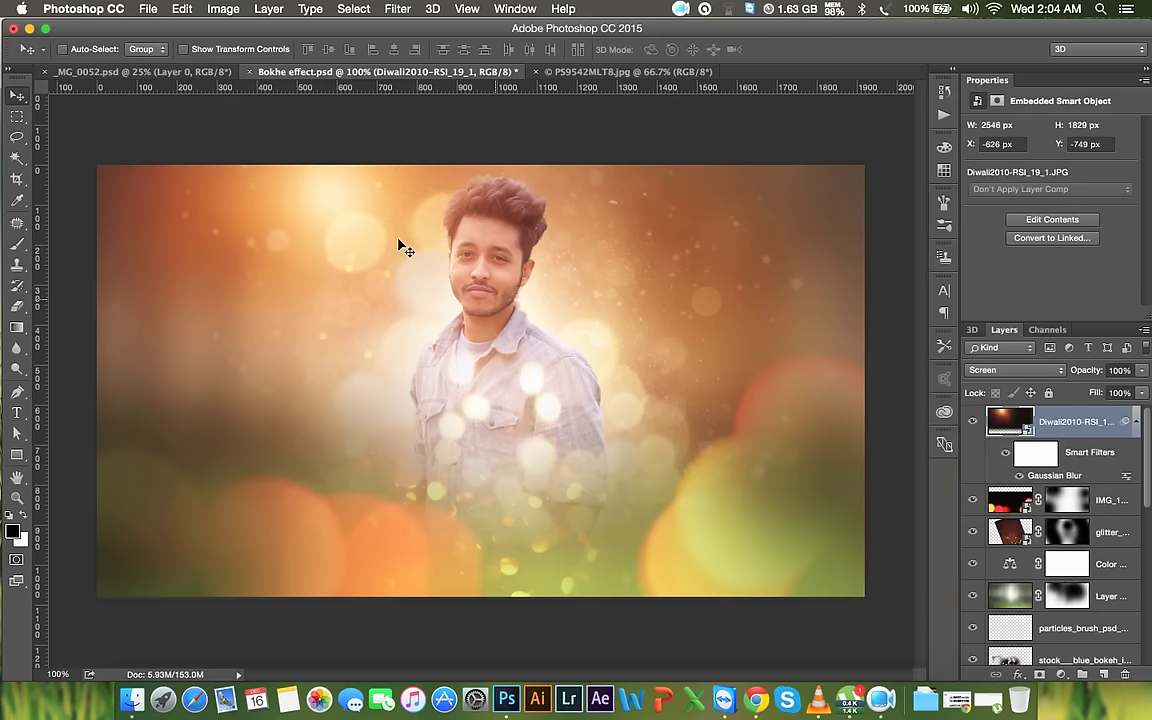
{"action": "left_click", "coordinate": [223, 9]}
{"action": "mouse_move", "coordinate": [249, 52]}
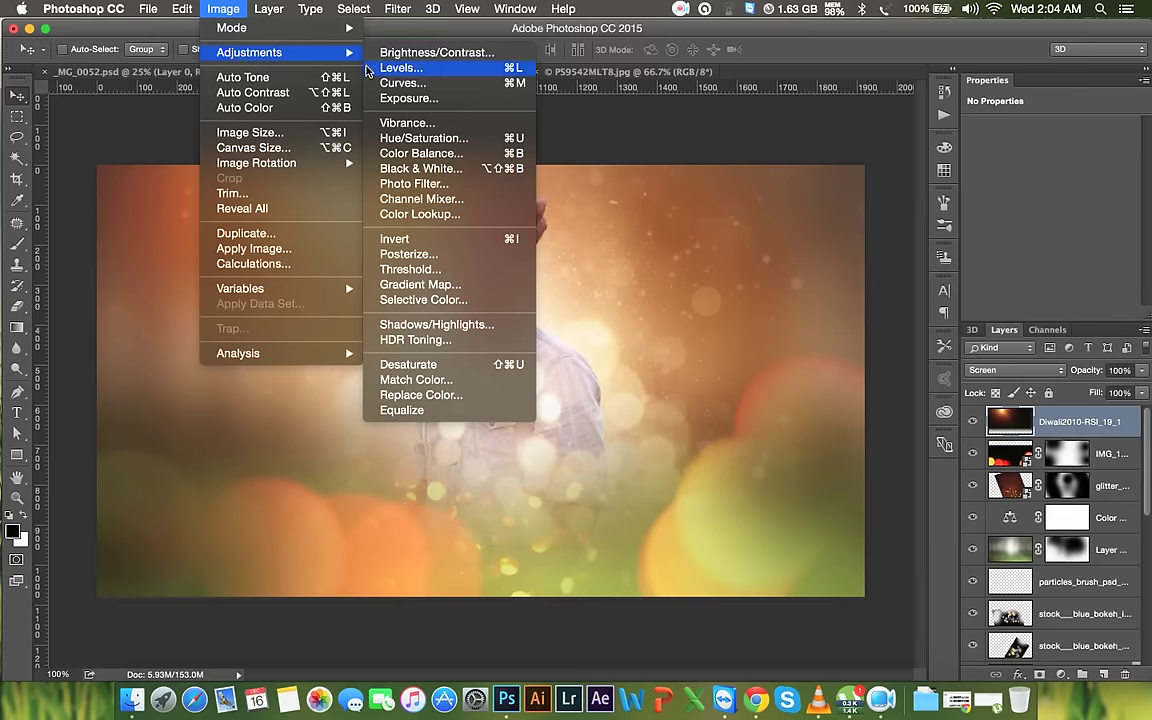
{"action": "left_click", "coordinate": [398, 67]}
{"action": "mouse_move", "coordinate": [772, 225]}
{"action": "left_mouse_down"}
{"action": "mouse_move", "coordinate": [805, 229]}
{"action": "mouse_move", "coordinate": [793, 225]}
{"action": "left_mouse_up"}
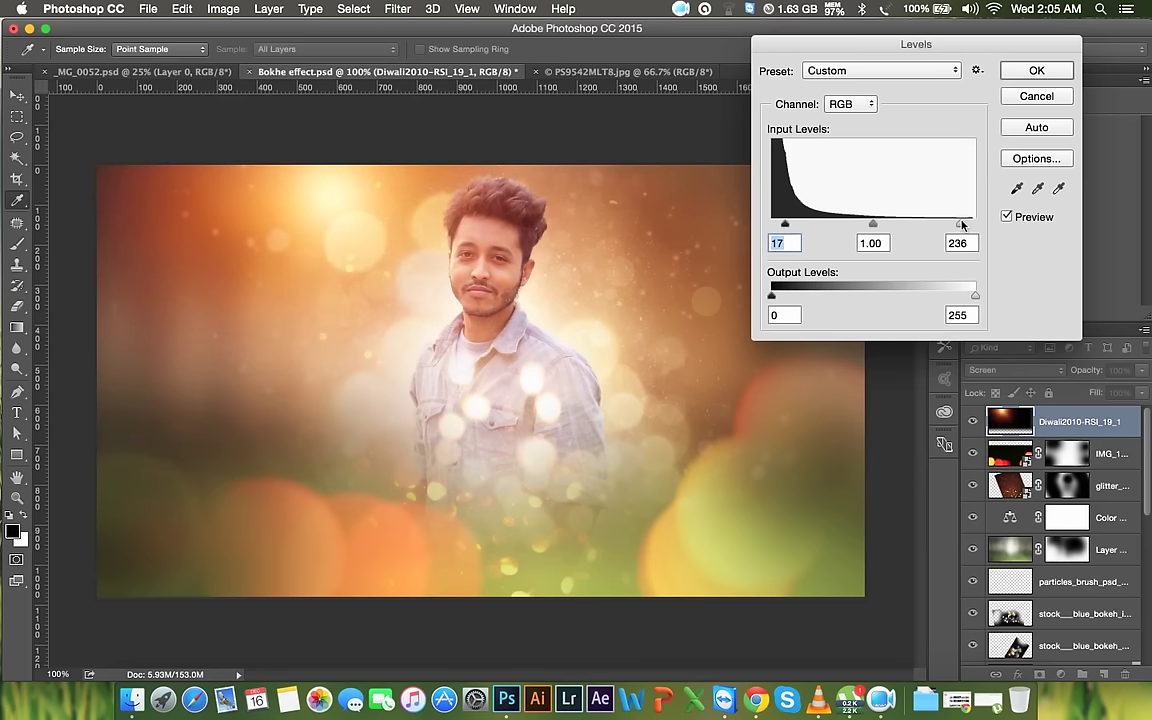
{"action": "left_click", "coordinate": [954, 226]}
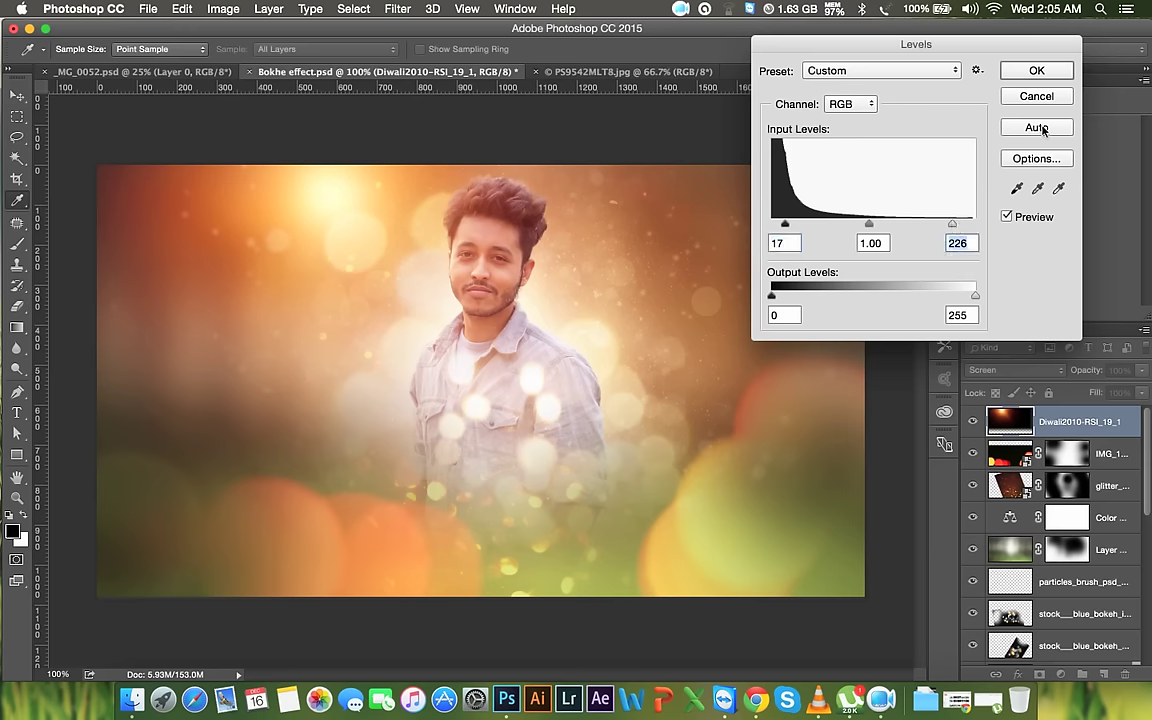
{"action": "left_click", "coordinate": [1057, 76]}
{"action": "key", "text": "v"}
{"action": "left_click_drag", "start_coordinate": [446, 231], "coordinate": [432, 195]}
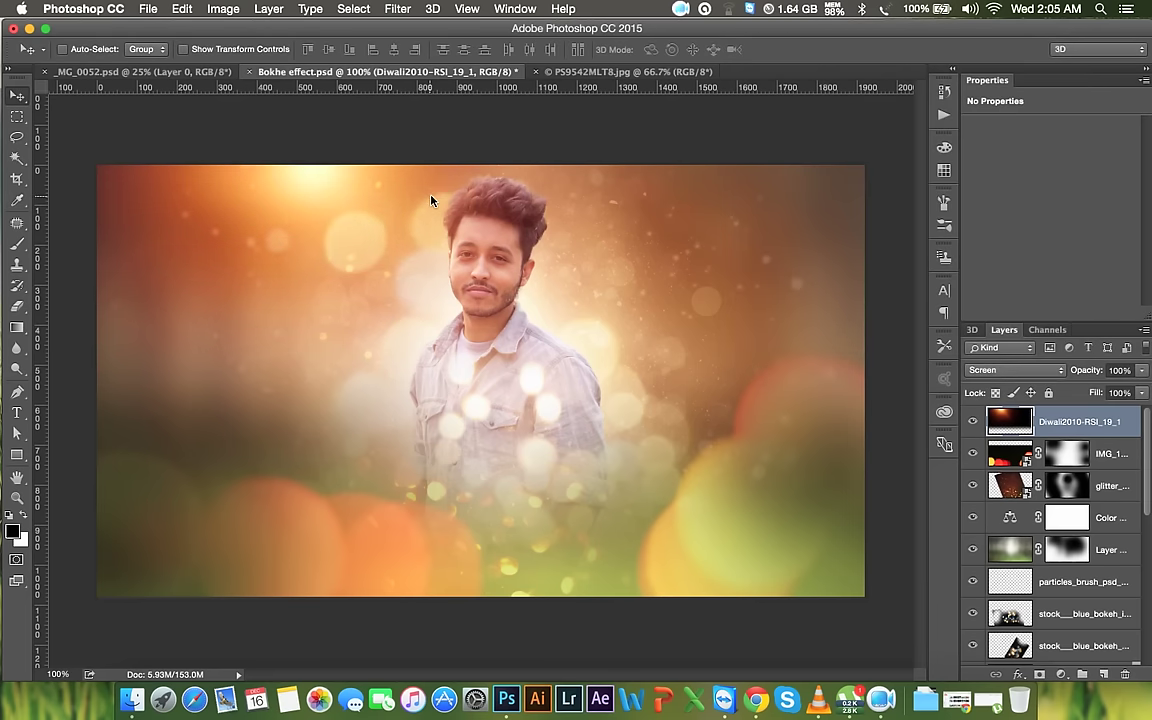
Scale the Diwali starburst layer to about 137% and nudge it over the top-left
{"action": "key", "text": "ctrl+t"}
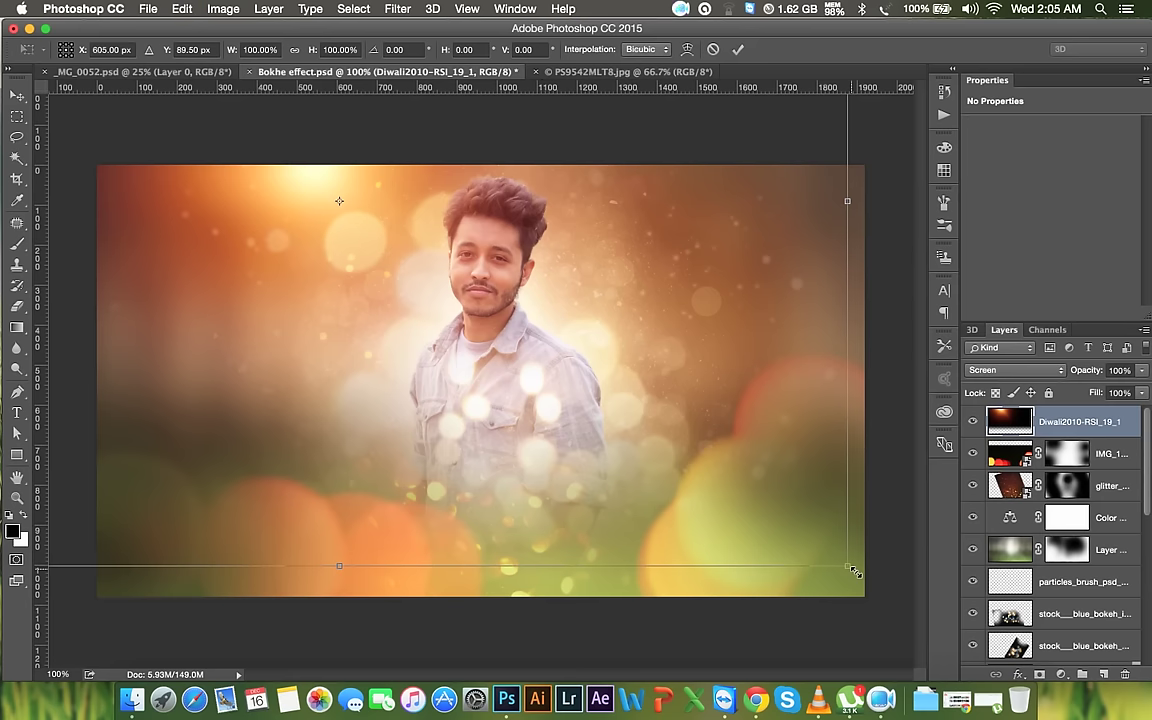
{"action": "left_click_drag", "start_coordinate": [852, 570], "coordinate": [1012, 636]}
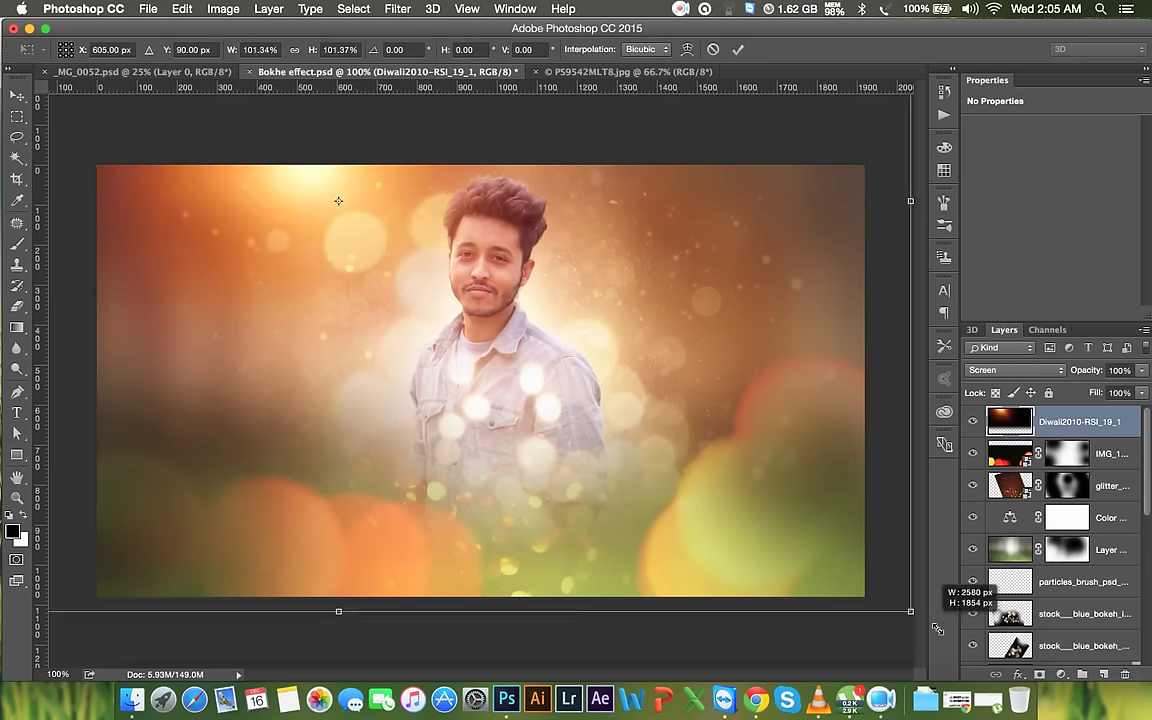
{"action": "mouse_move", "coordinate": [744, 462]}
{"action": "left_mouse_down"}
{"action": "mouse_move", "coordinate": [762, 430]}
{"action": "mouse_move", "coordinate": [748, 443]}
{"action": "left_mouse_up"}
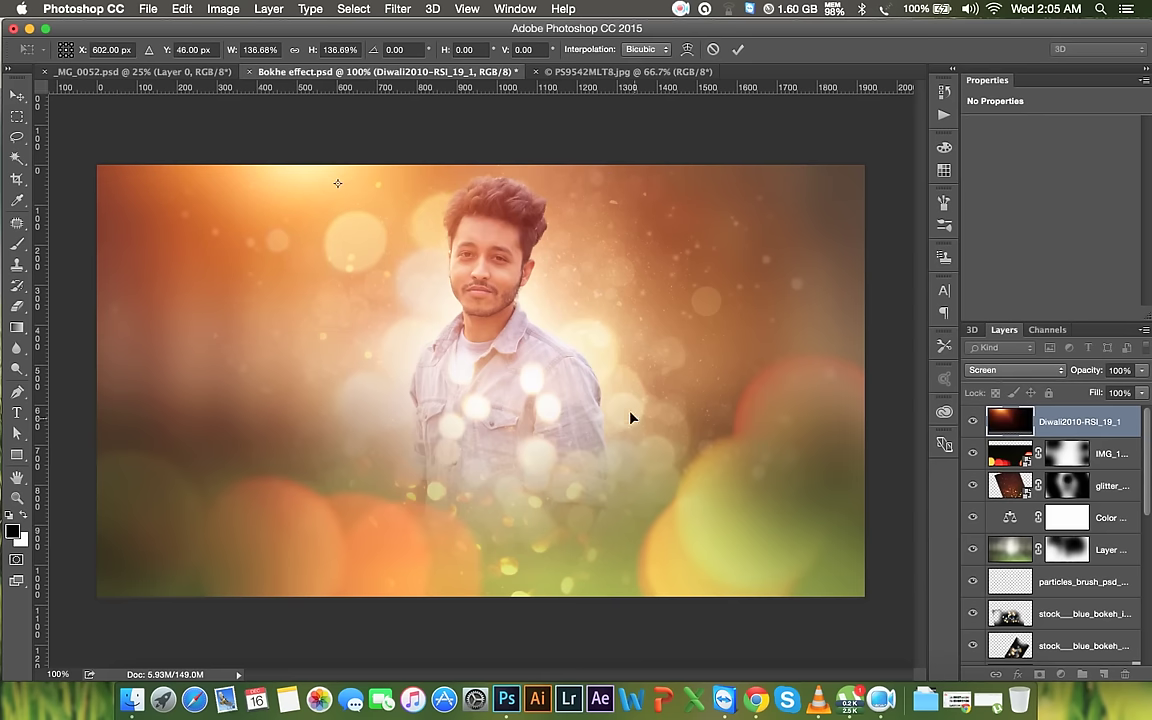
{"action": "key", "text": "Return"}
{"action": "left_click_drag", "start_coordinate": [532, 329], "coordinate": [520, 340]}
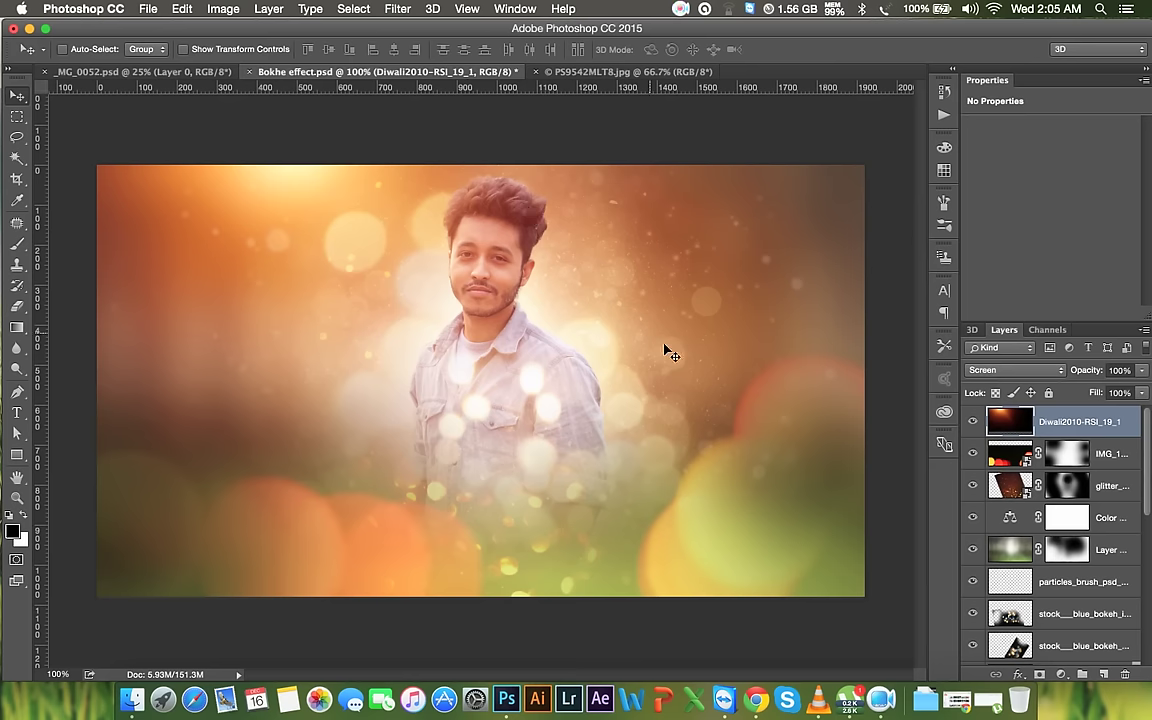
{"action": "left_click", "coordinate": [1100, 458]}
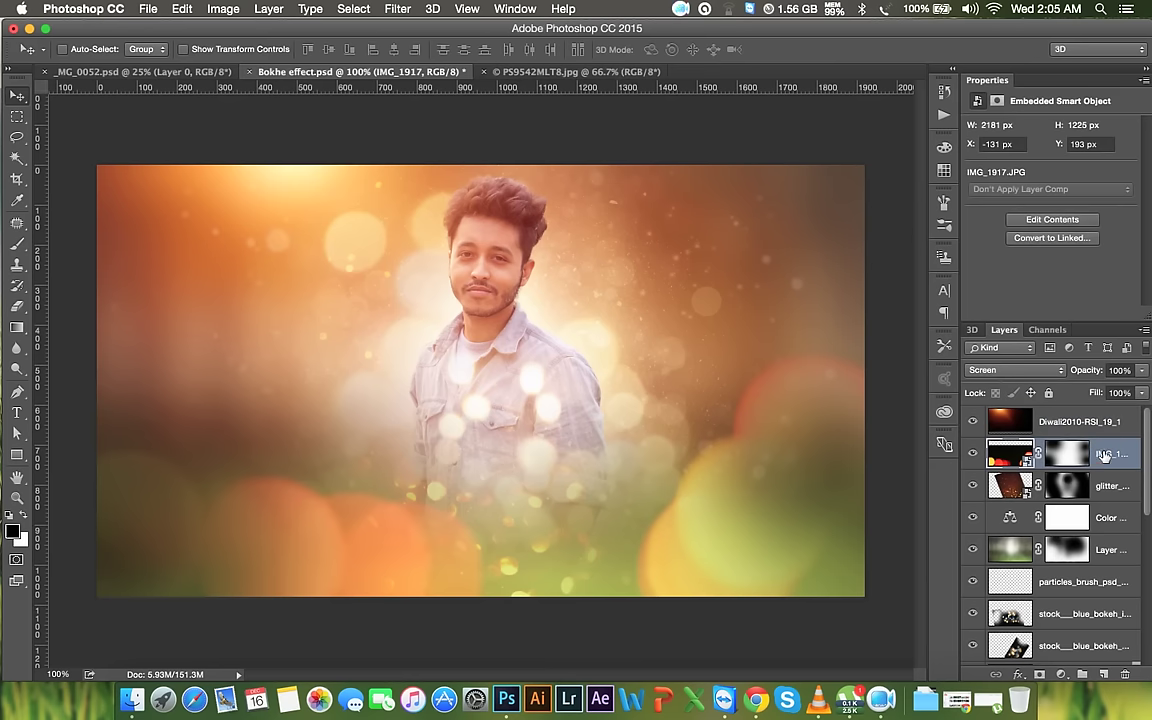
Duplicate the IMG_1917 layer and flip the copy vertically
{"action": "key", "text": "ctrl+j"}
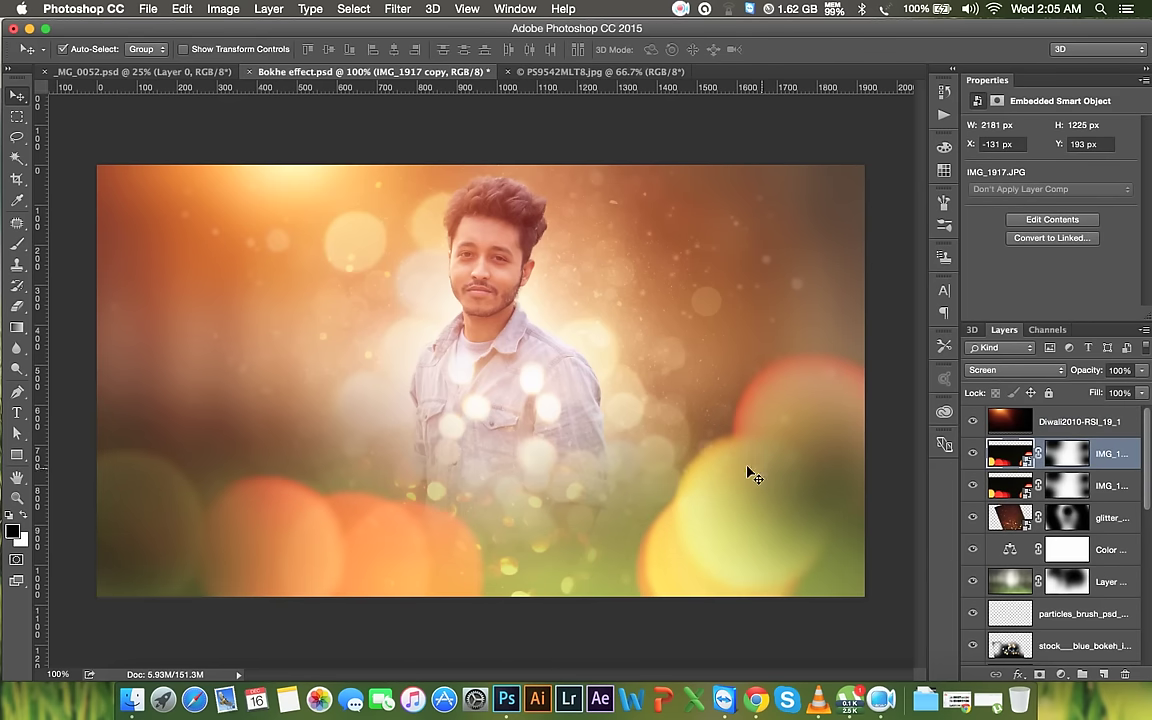
{"action": "key", "text": "ctrl+y"}
{"action": "key", "text": "ctrl+y"}
{"action": "key", "text": "ctrl+t"}
{"action": "right_click", "coordinate": [696, 442]}
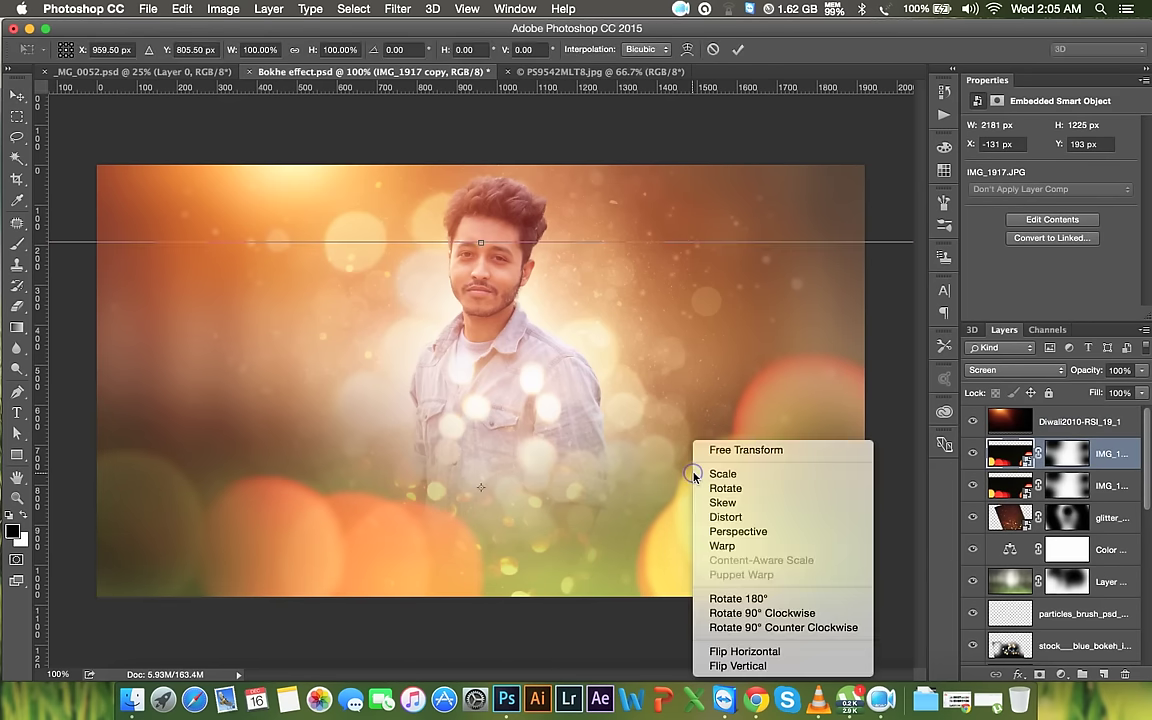
{"action": "left_click", "coordinate": [771, 666]}
Scale the flipped copy to about 1292 px wide and place its red glow by the man's hair
{"action": "mouse_move", "coordinate": [689, 512]}
{"action": "left_mouse_down"}
{"action": "mouse_move", "coordinate": [683, 227]}
{"action": "mouse_move", "coordinate": [922, 457]}
{"action": "left_mouse_up"}
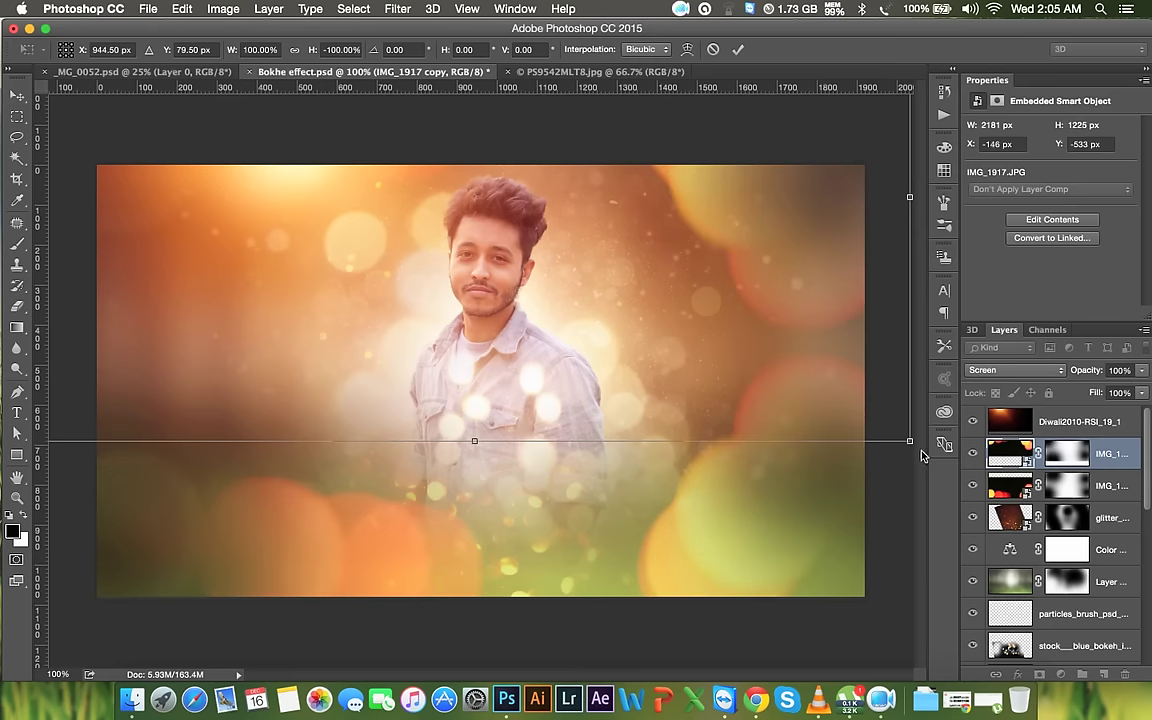
{"action": "right_click", "coordinate": [760, 392]}
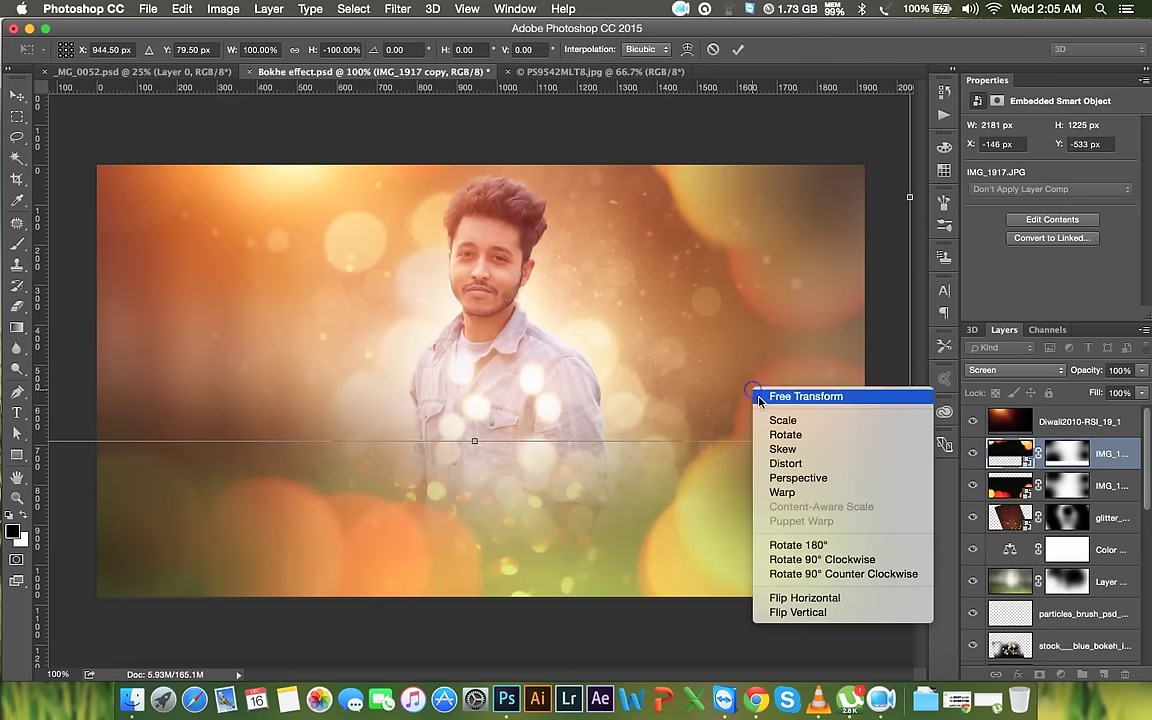
{"action": "key", "text": "Escape"}
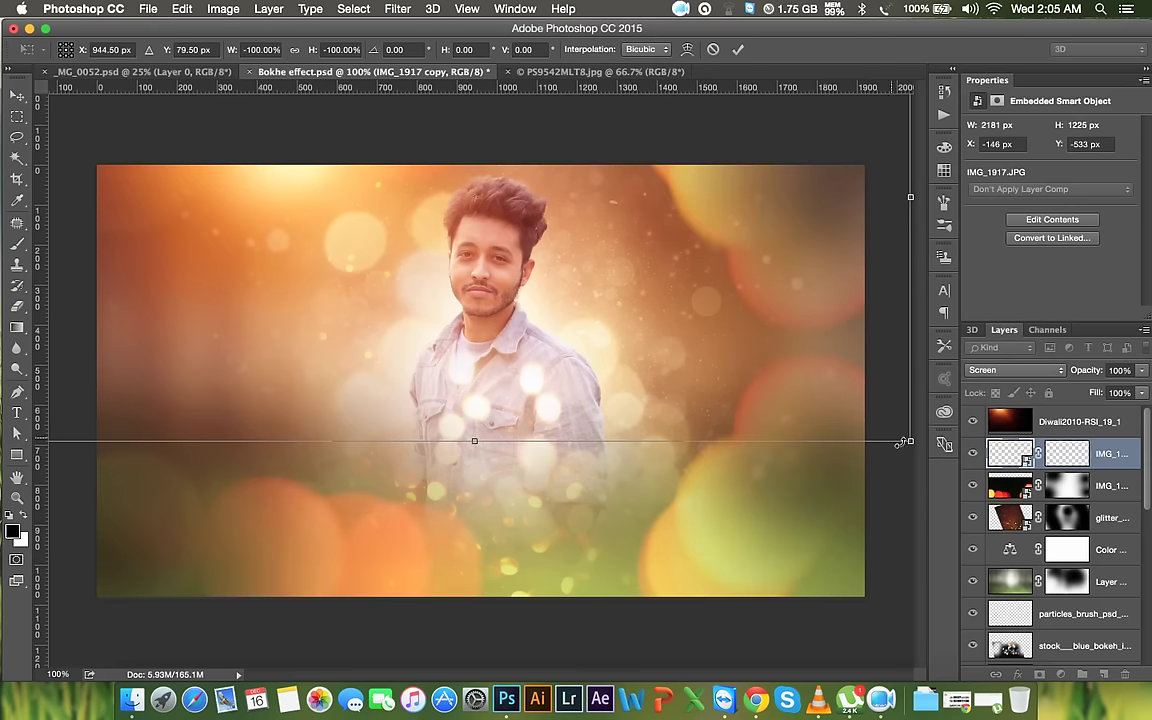
{"action": "mouse_move", "coordinate": [908, 440]}
{"action": "left_mouse_down"}
{"action": "mouse_move", "coordinate": [797, 410]}
{"action": "mouse_move", "coordinate": [558, 293]}
{"action": "left_mouse_up"}
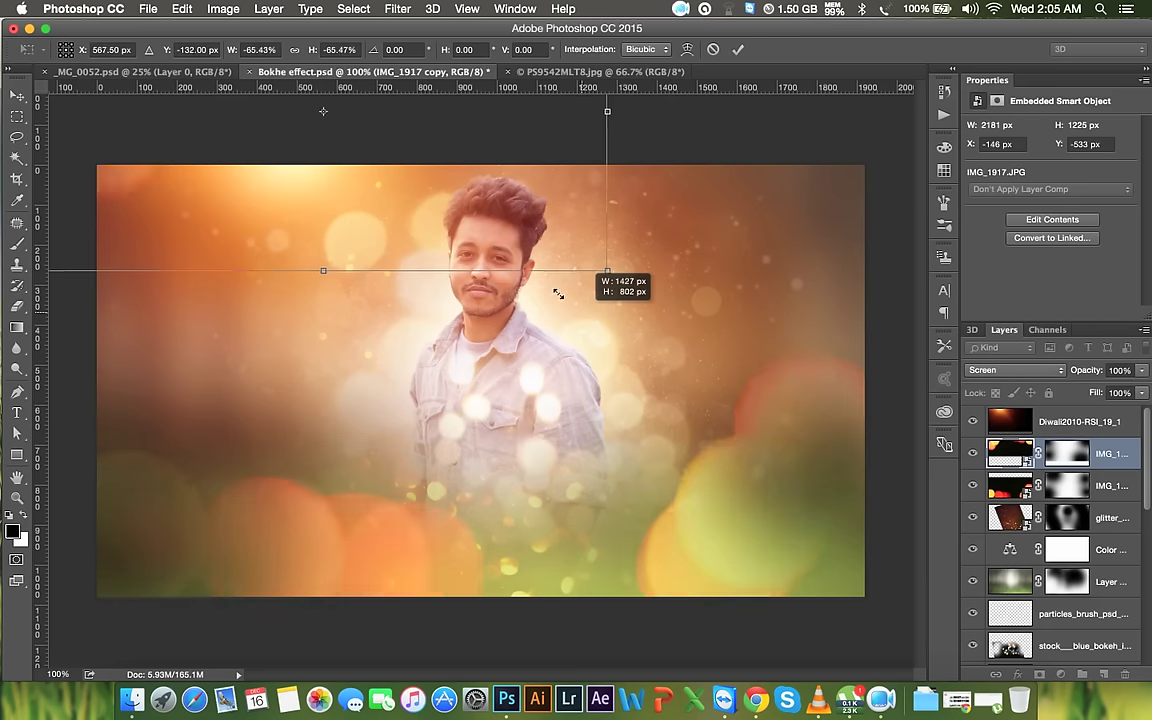
{"action": "mouse_move", "coordinate": [558, 293]}
{"action": "left_mouse_down"}
{"action": "mouse_move", "coordinate": [561, 243]}
{"action": "mouse_move", "coordinate": [594, 404]}
{"action": "left_mouse_up"}
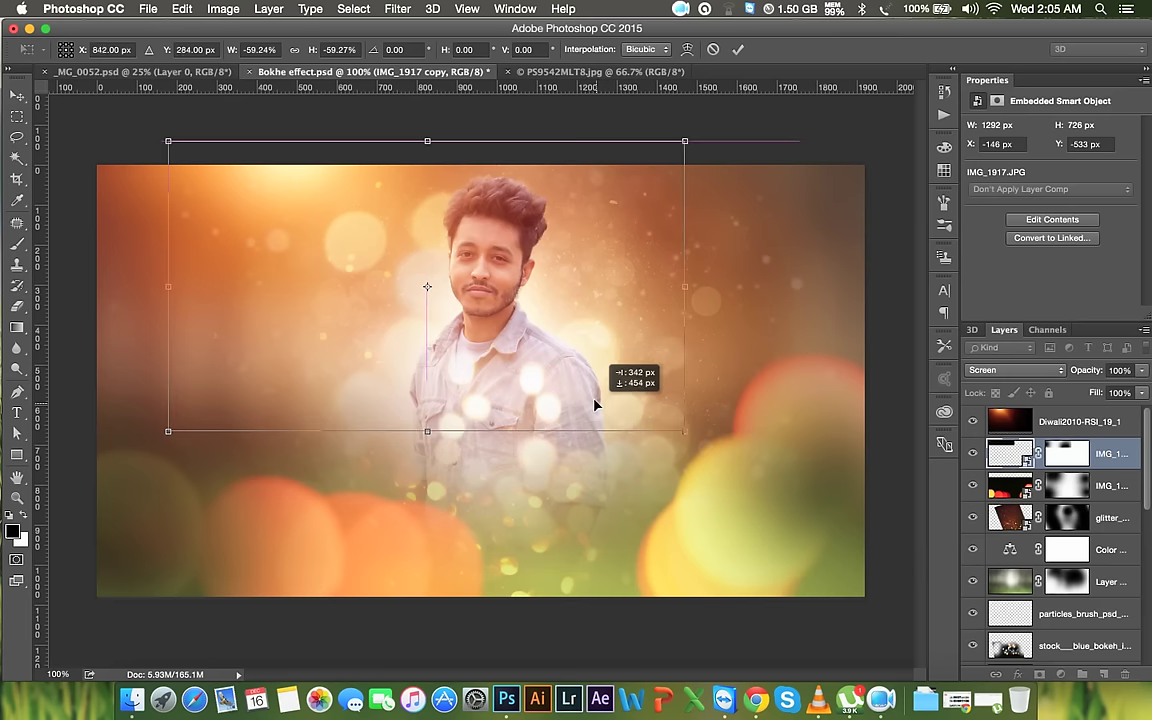
{"action": "mouse_move", "coordinate": [594, 404]}
{"action": "left_mouse_down"}
{"action": "mouse_move", "coordinate": [614, 246]}
{"action": "mouse_move", "coordinate": [640, 222]}
{"action": "mouse_move", "coordinate": [674, 245]}
{"action": "left_mouse_up"}
{"action": "left_click", "coordinate": [738, 48]}
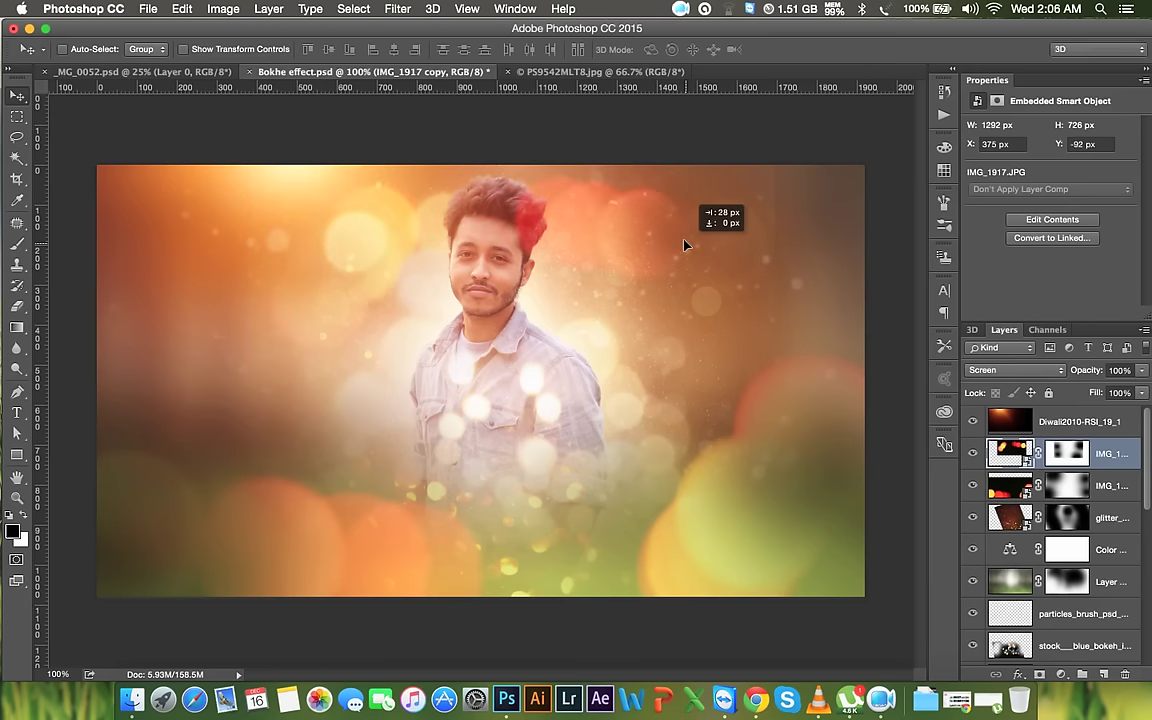
{"action": "left_click_drag", "start_coordinate": [674, 245], "coordinate": [707, 244]}
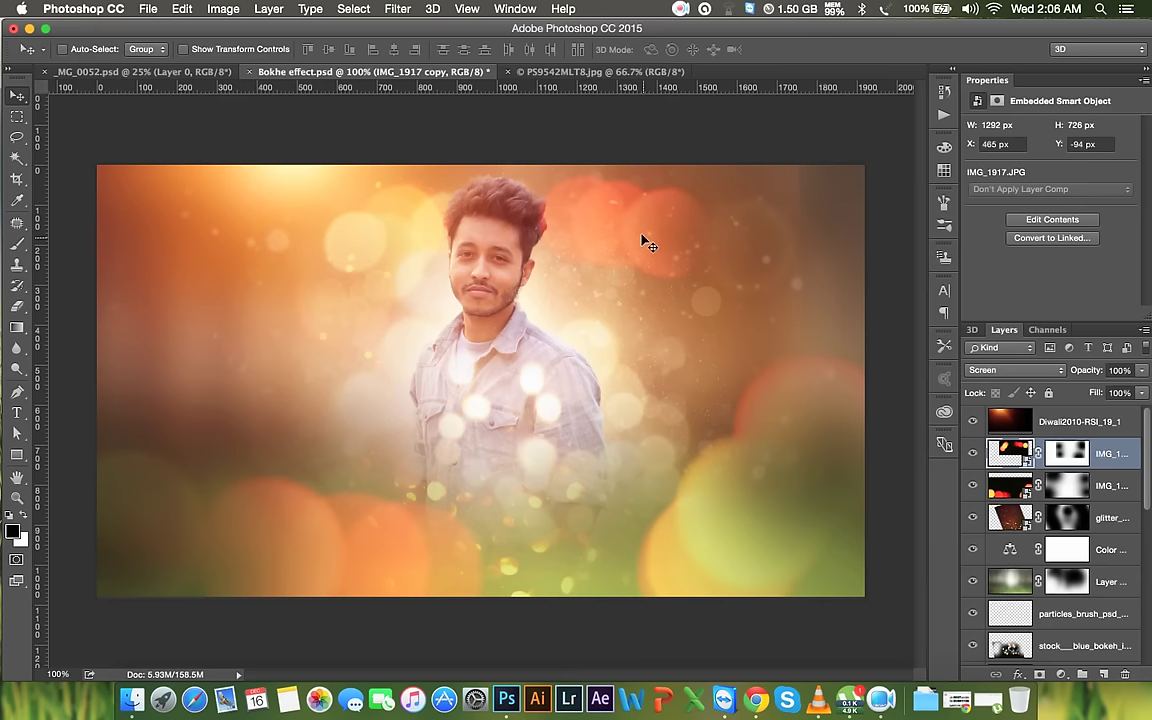
Enlarge the overlay to about 123%, mirror it horizontally and tilt it about 16°
{"action": "key", "text": "ctrl+t"}
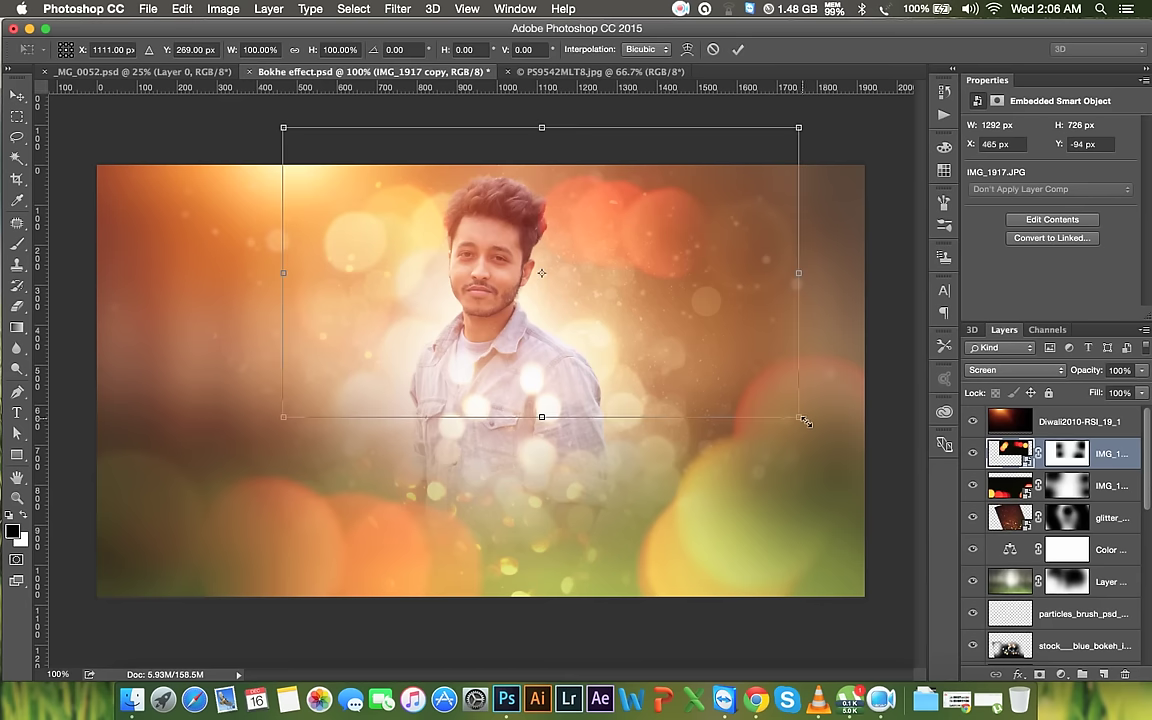
{"action": "left_click_drag", "start_coordinate": [805, 421], "coordinate": [860, 450]}
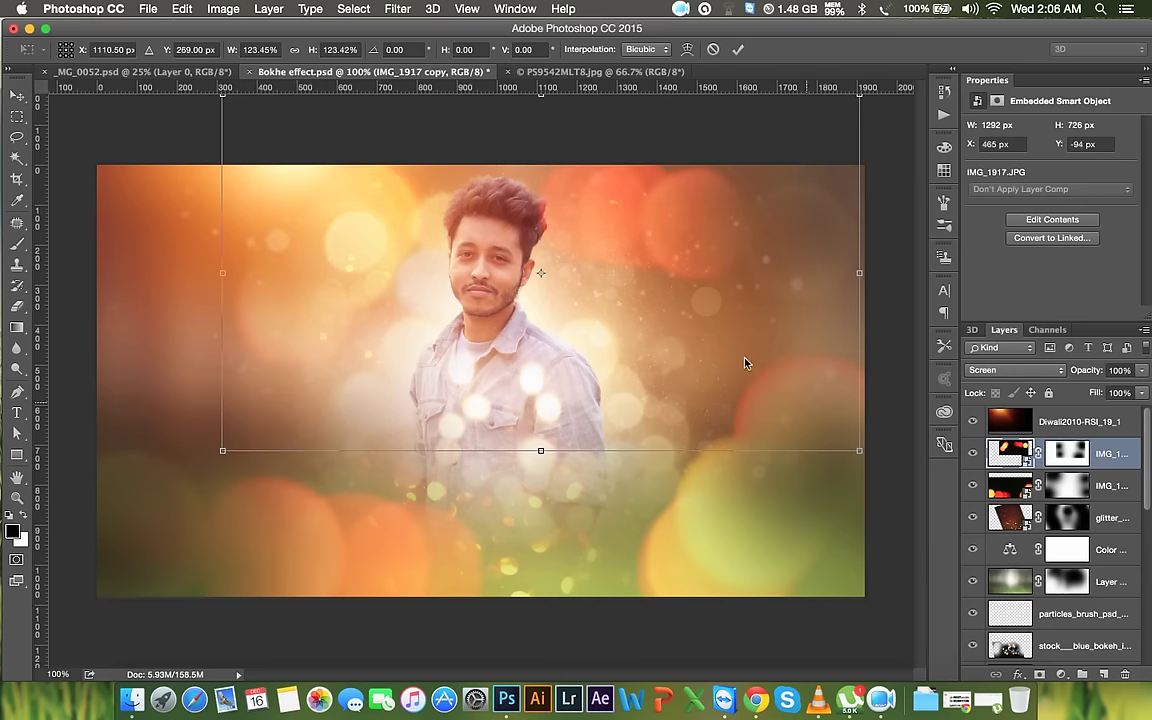
{"action": "right_click", "coordinate": [716, 353]}
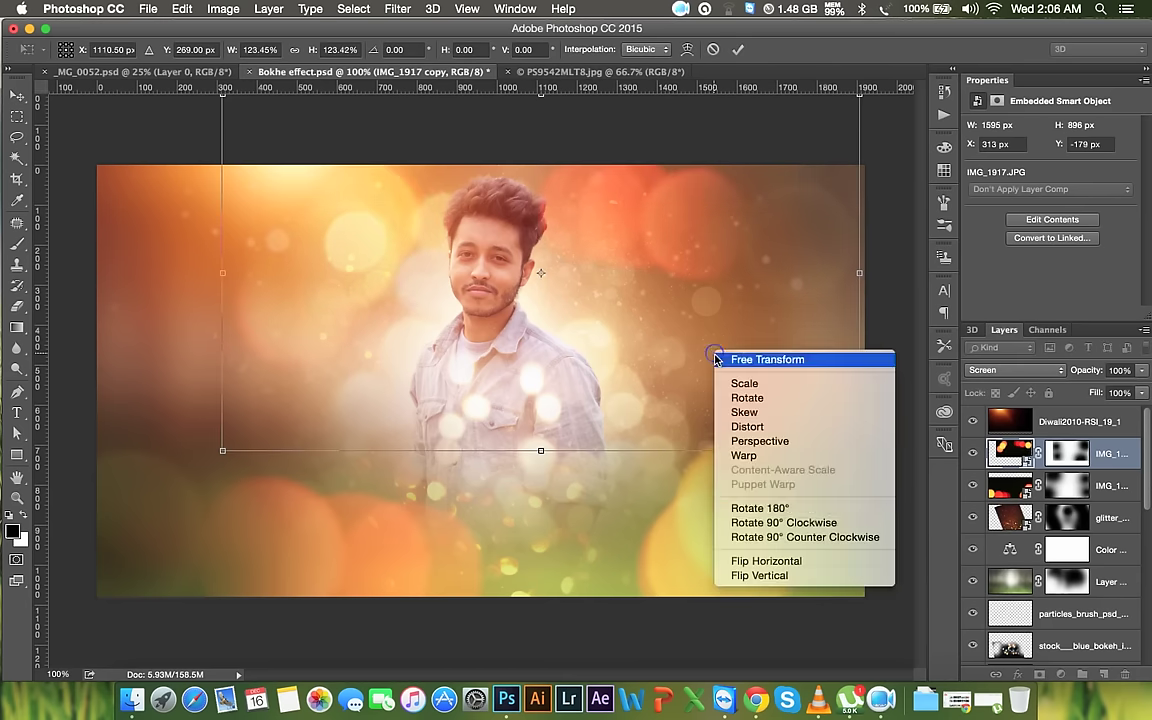
{"action": "left_click", "coordinate": [786, 562]}
{"action": "left_click_drag", "start_coordinate": [686, 375], "coordinate": [586, 393]}
{"action": "mouse_move", "coordinate": [686, 532]}
{"action": "left_mouse_down"}
{"action": "mouse_move", "coordinate": [478, 463]}
{"action": "mouse_move", "coordinate": [746, 458]}
{"action": "left_mouse_up"}
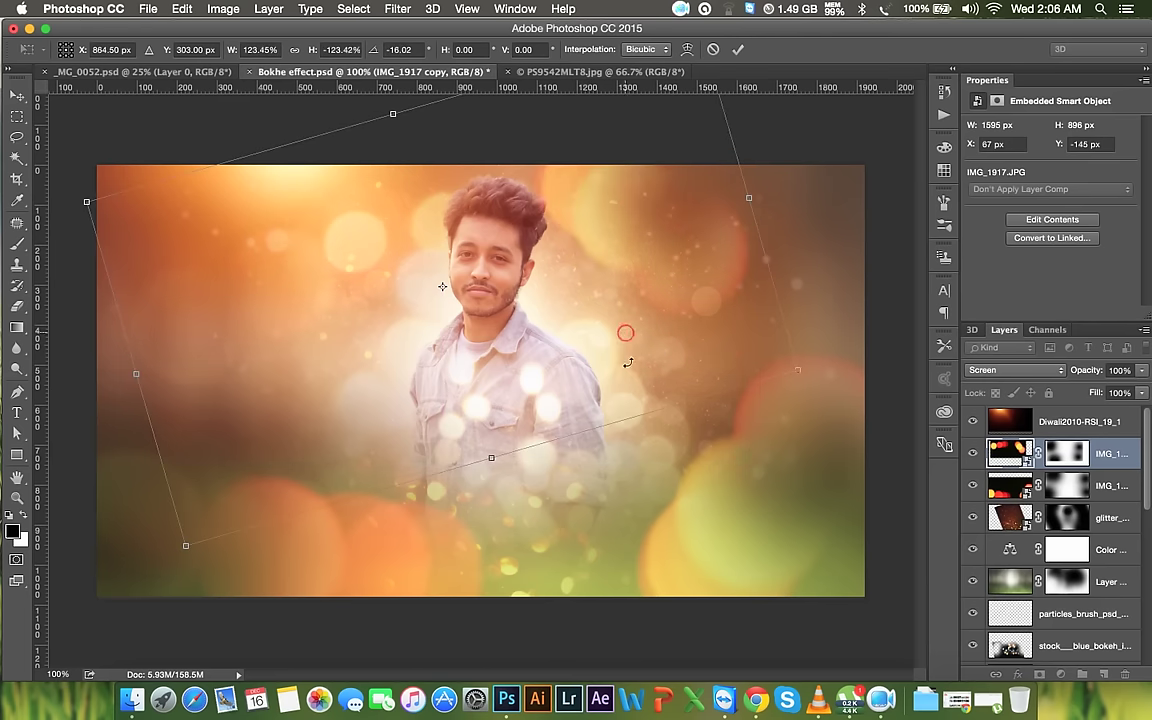
{"action": "left_click_drag", "start_coordinate": [628, 363], "coordinate": [625, 400]}
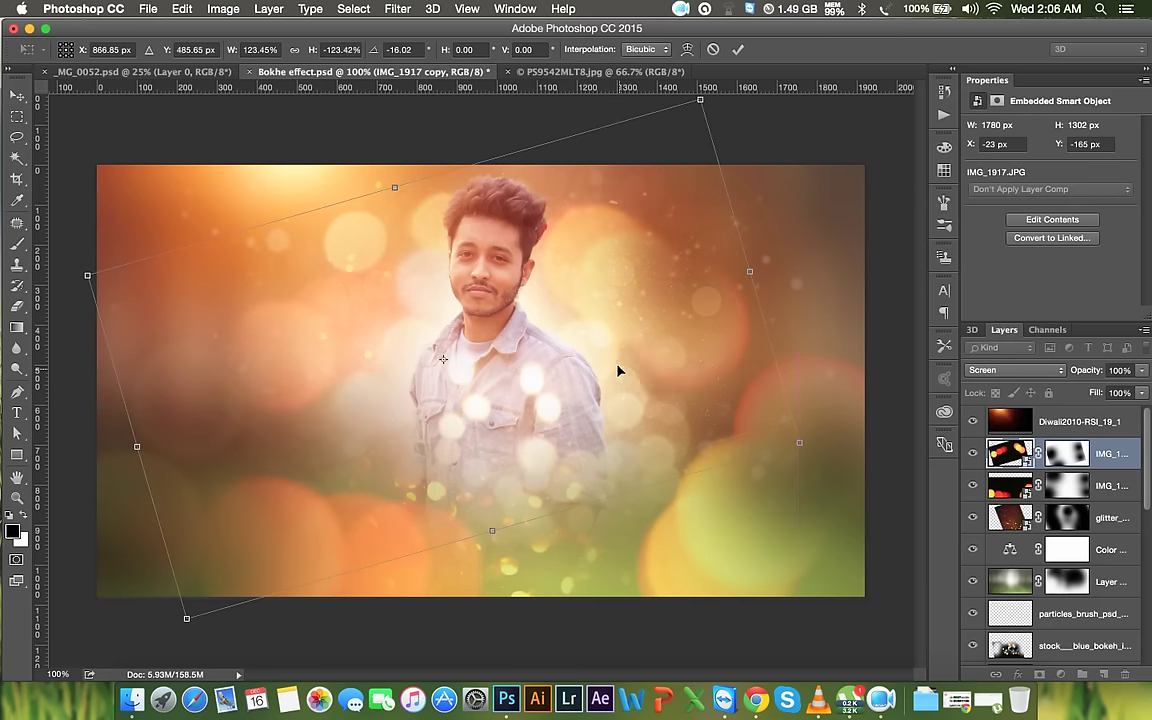
Mirror the overlay back horizontally, shrink it to about 106% and shift it up-left
{"action": "right_click", "coordinate": [617, 371]}
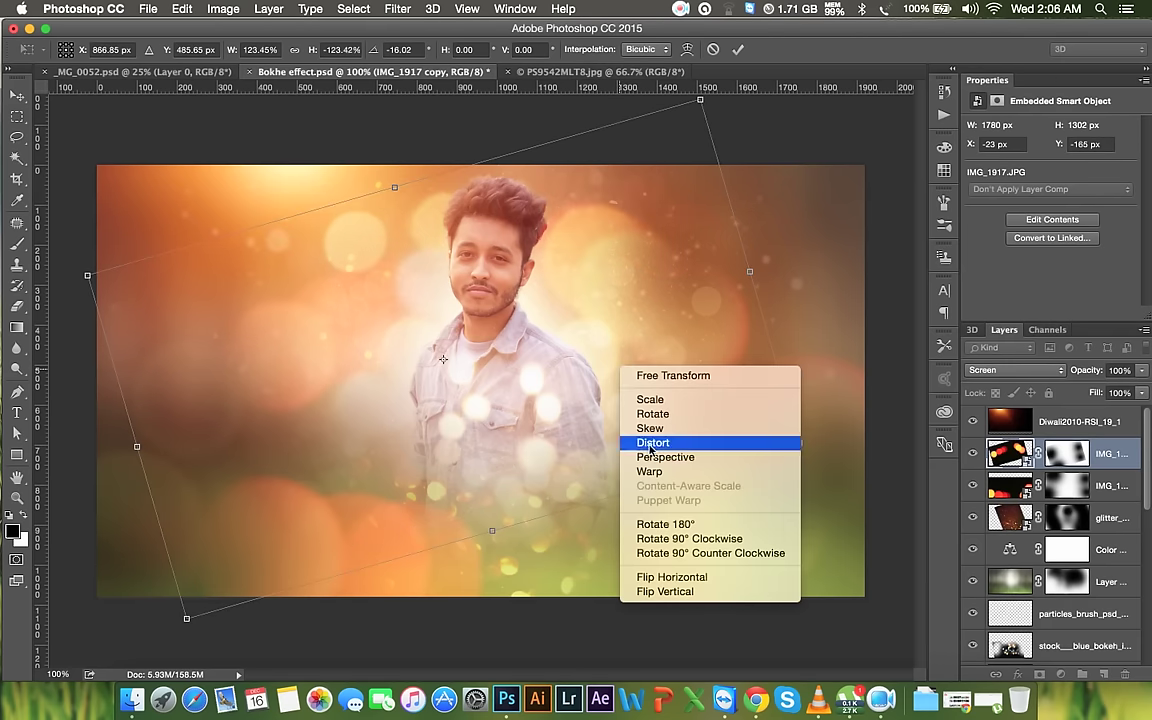
{"action": "left_click", "coordinate": [660, 577]}
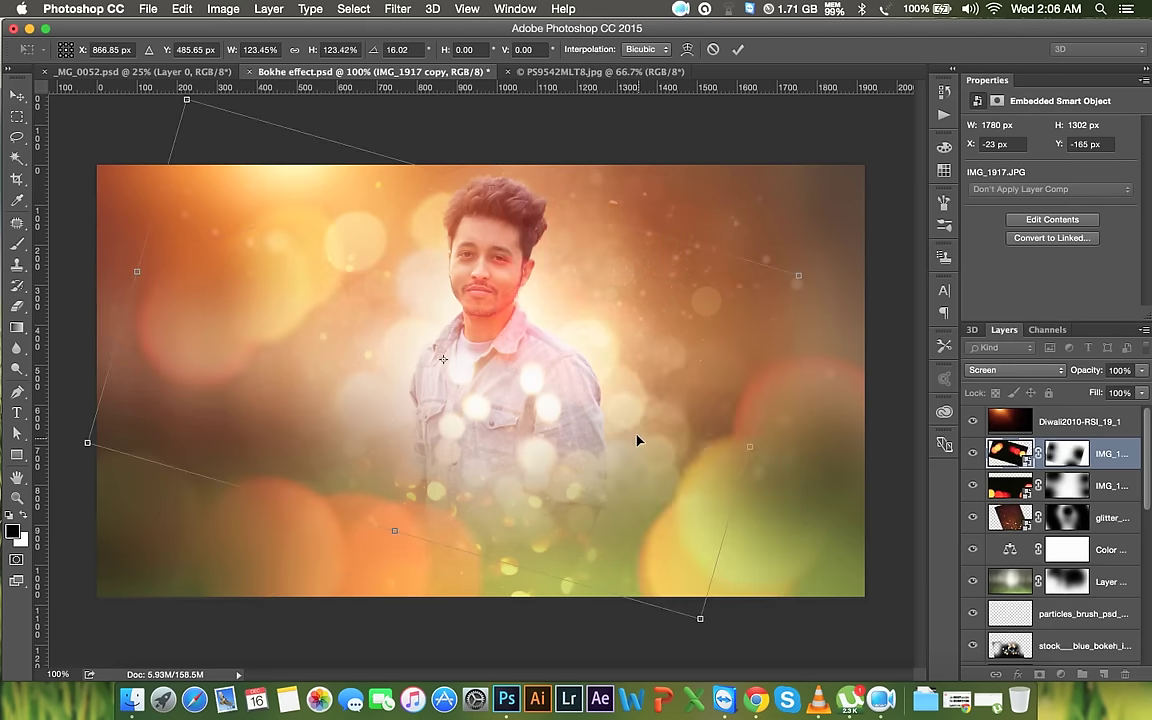
{"action": "left_click_drag", "start_coordinate": [622, 404], "coordinate": [637, 471]}
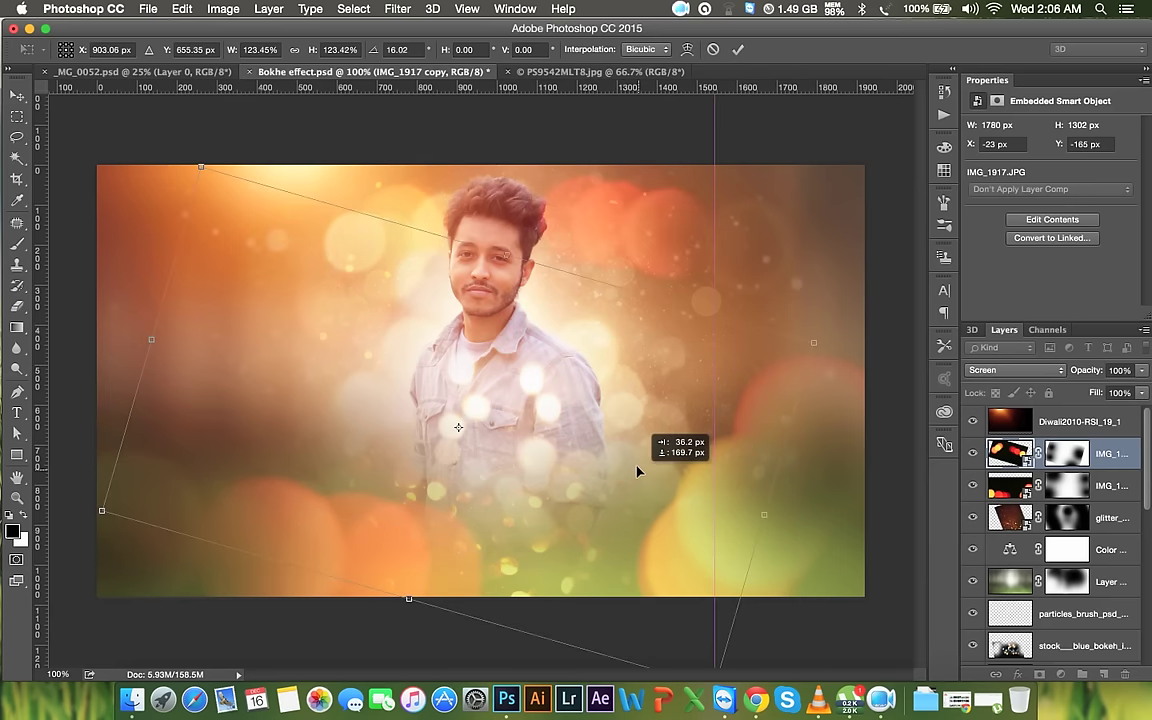
{"action": "left_click_drag", "start_coordinate": [633, 439], "coordinate": [653, 446]}
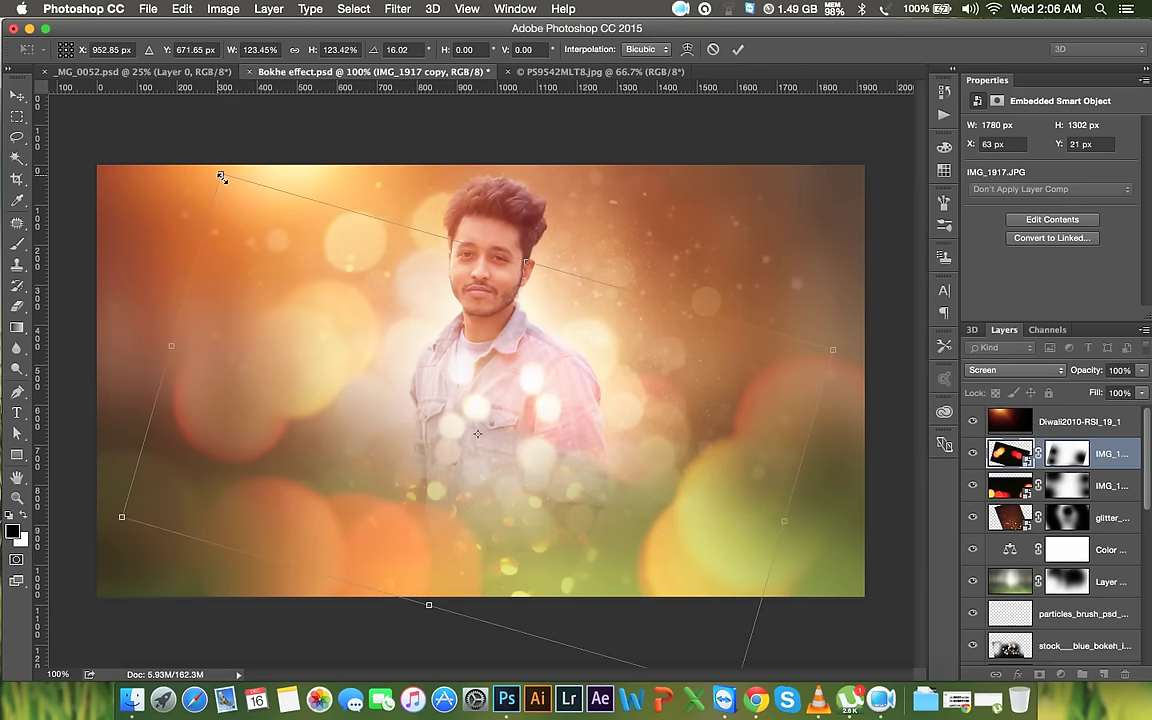
{"action": "left_click_drag", "start_coordinate": [221, 177], "coordinate": [292, 246]}
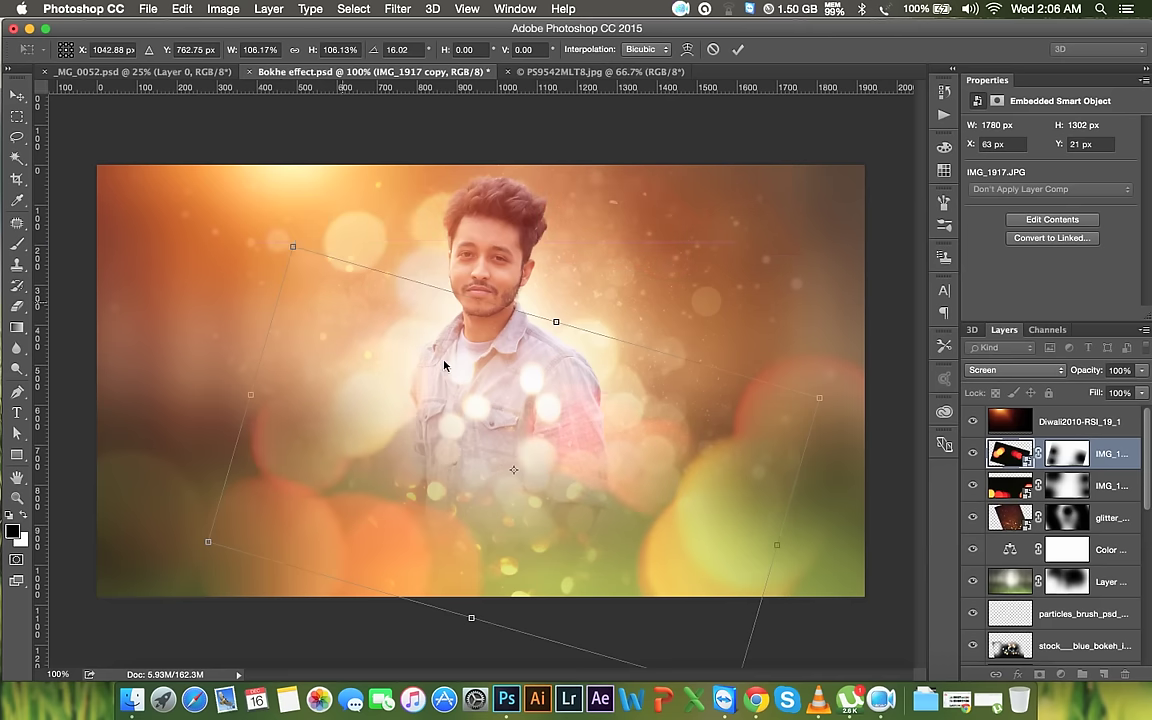
{"action": "left_click_drag", "start_coordinate": [469, 370], "coordinate": [456, 338]}
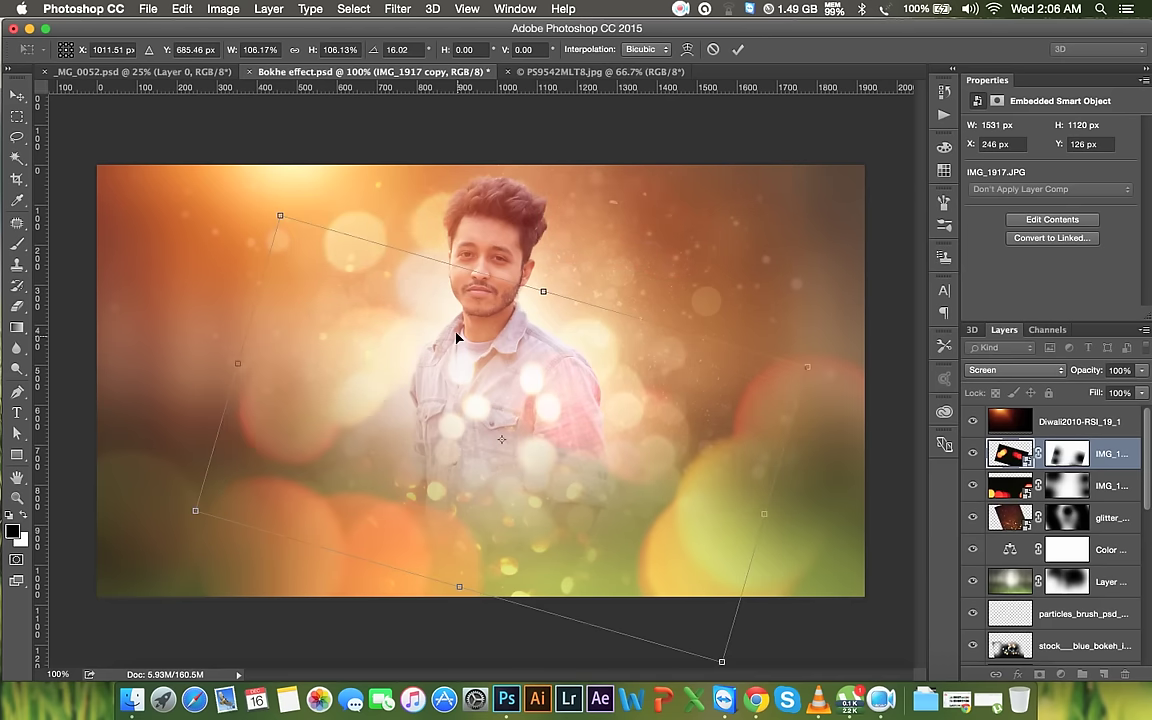
{"action": "left_click_drag", "start_coordinate": [456, 338], "coordinate": [448, 316]}
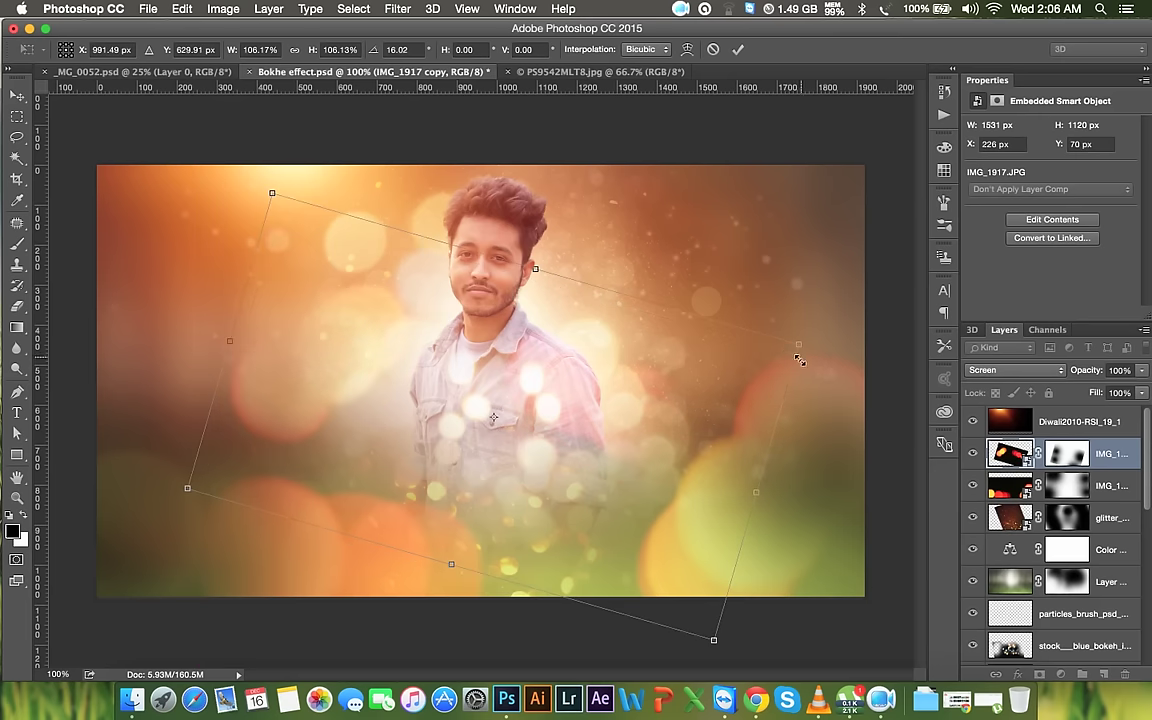
Enlarge the overlay to about 146%, commit it, and set it against the top edge
{"action": "left_click_drag", "start_coordinate": [801, 345], "coordinate": [907, 282]}
{"action": "mouse_move", "coordinate": [723, 338]}
{"action": "left_mouse_down"}
{"action": "mouse_move", "coordinate": [722, 308]}
{"action": "mouse_move", "coordinate": [663, 255]}
{"action": "left_mouse_up"}
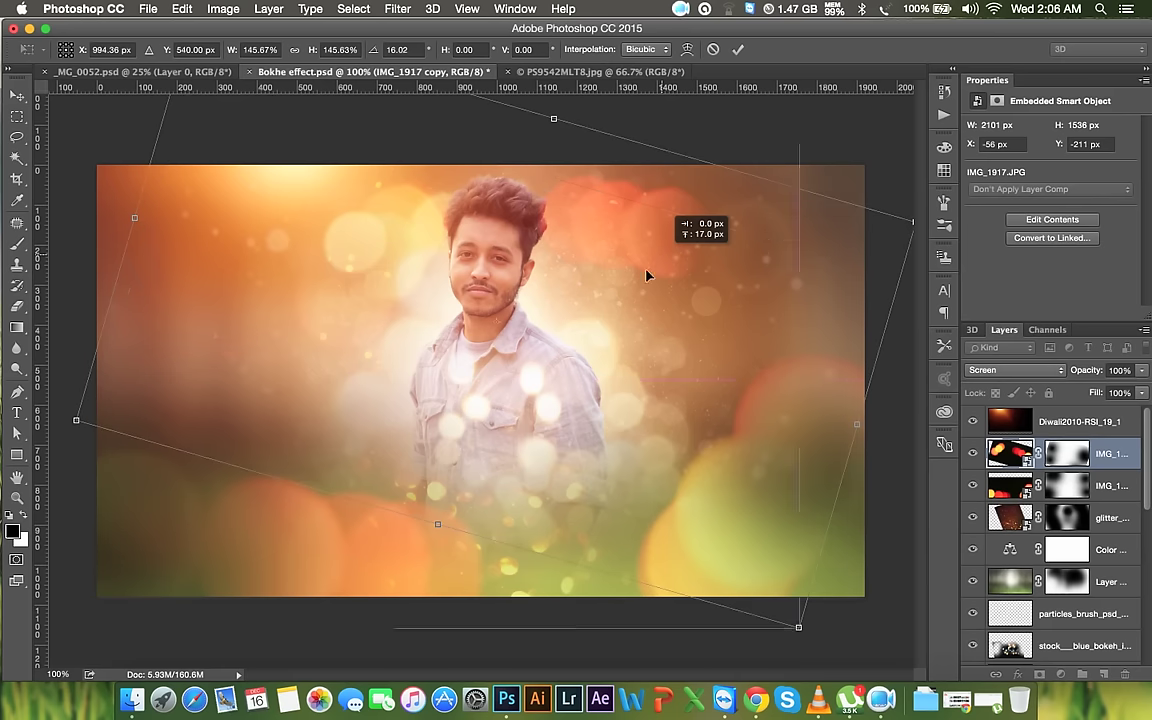
{"action": "left_click", "coordinate": [741, 49]}
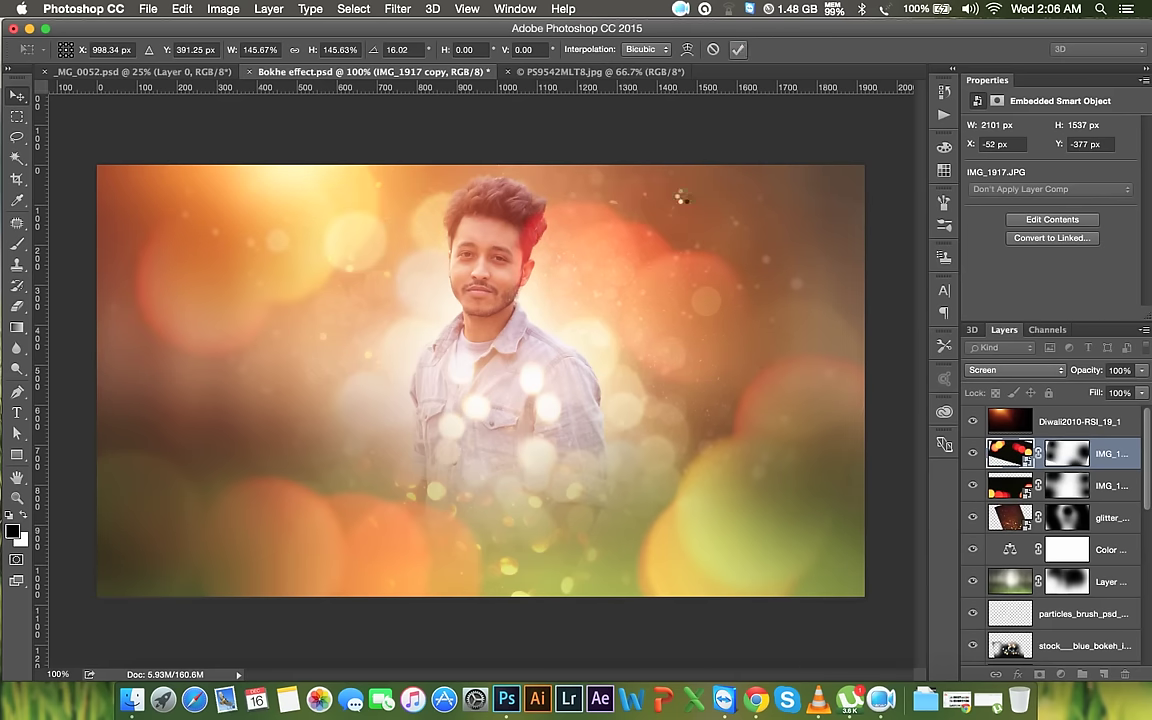
{"action": "left_click_drag", "start_coordinate": [663, 229], "coordinate": [681, 215]}
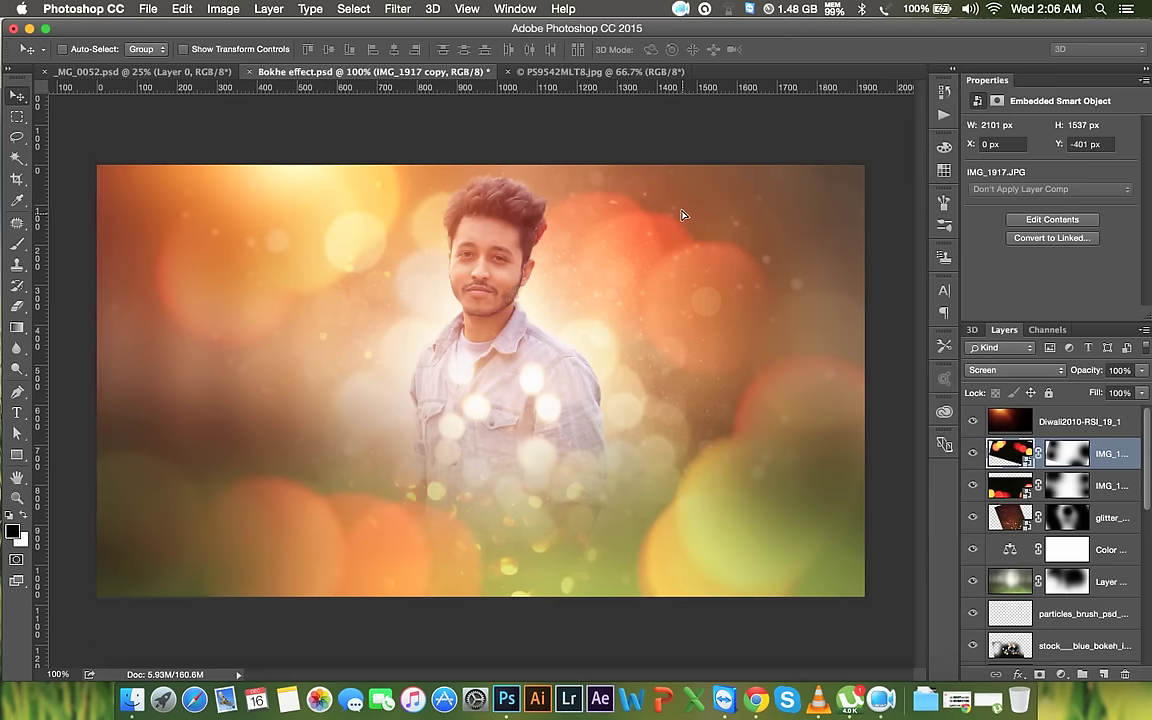
{"action": "left_click_drag", "start_coordinate": [717, 292], "coordinate": [718, 293]}
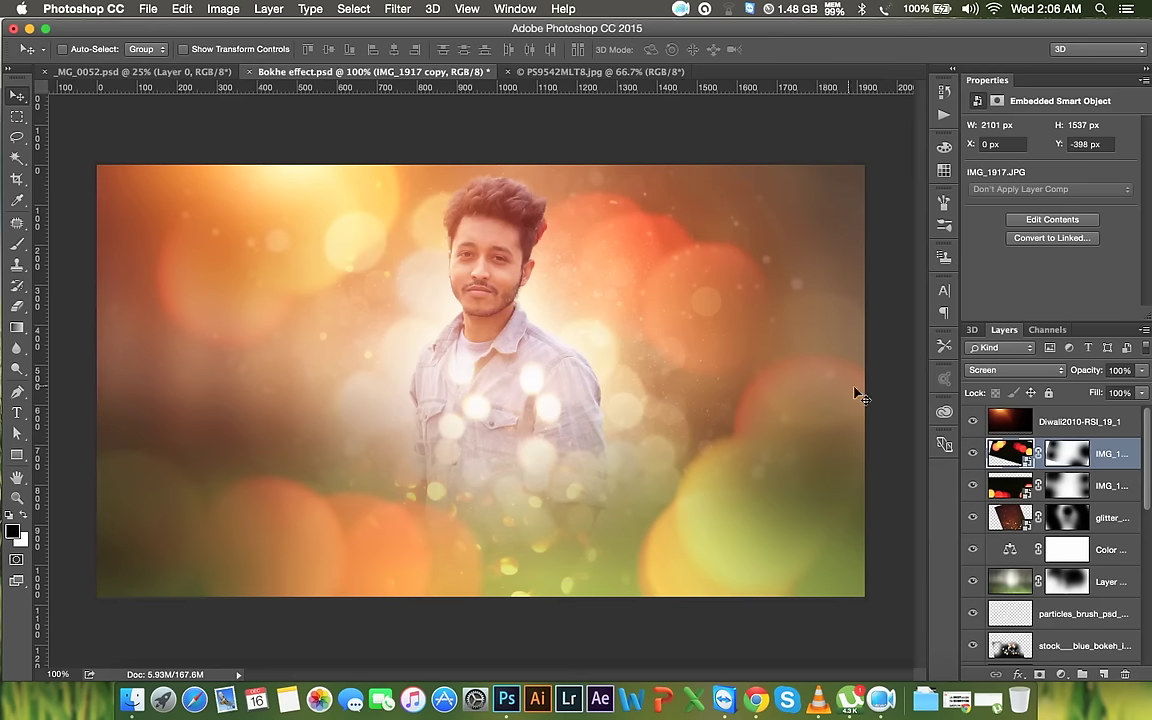
Target the IMG_1917 copy mask with the Brush, then select the Diwali2010-RSI_19_1 layer with Move
{"action": "left_click", "coordinate": [17, 244]}
{"action": "left_click", "coordinate": [1062, 455]}
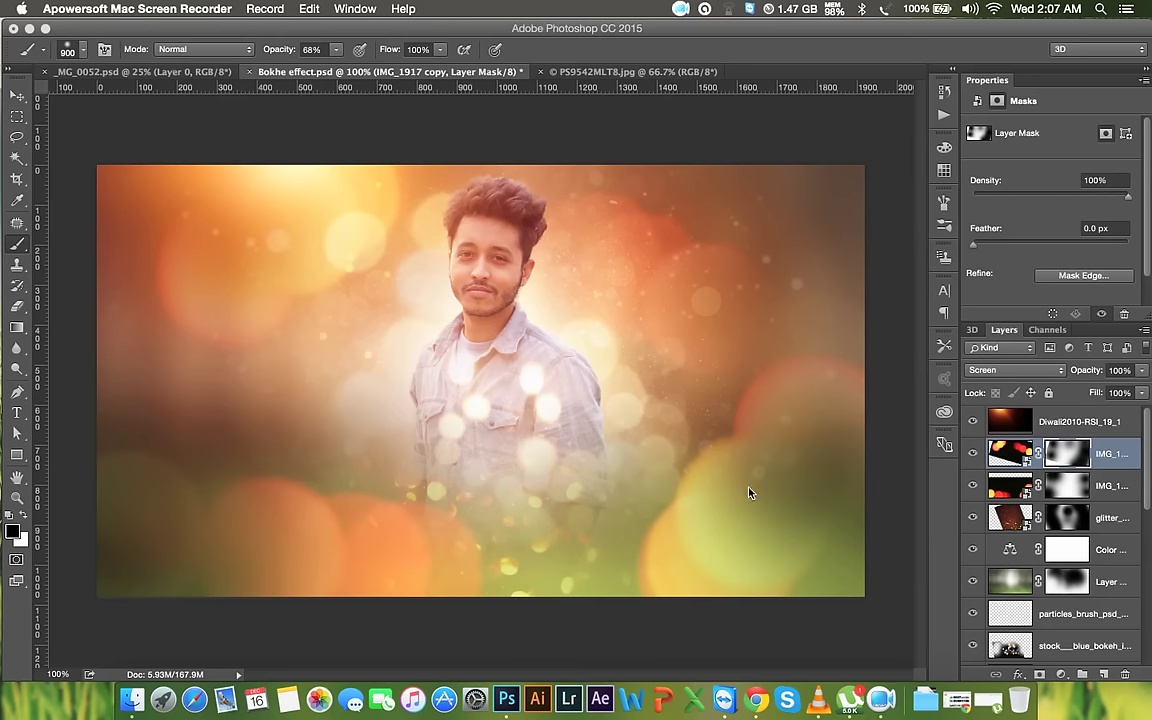
{"action": "left_click", "coordinate": [24, 96]}
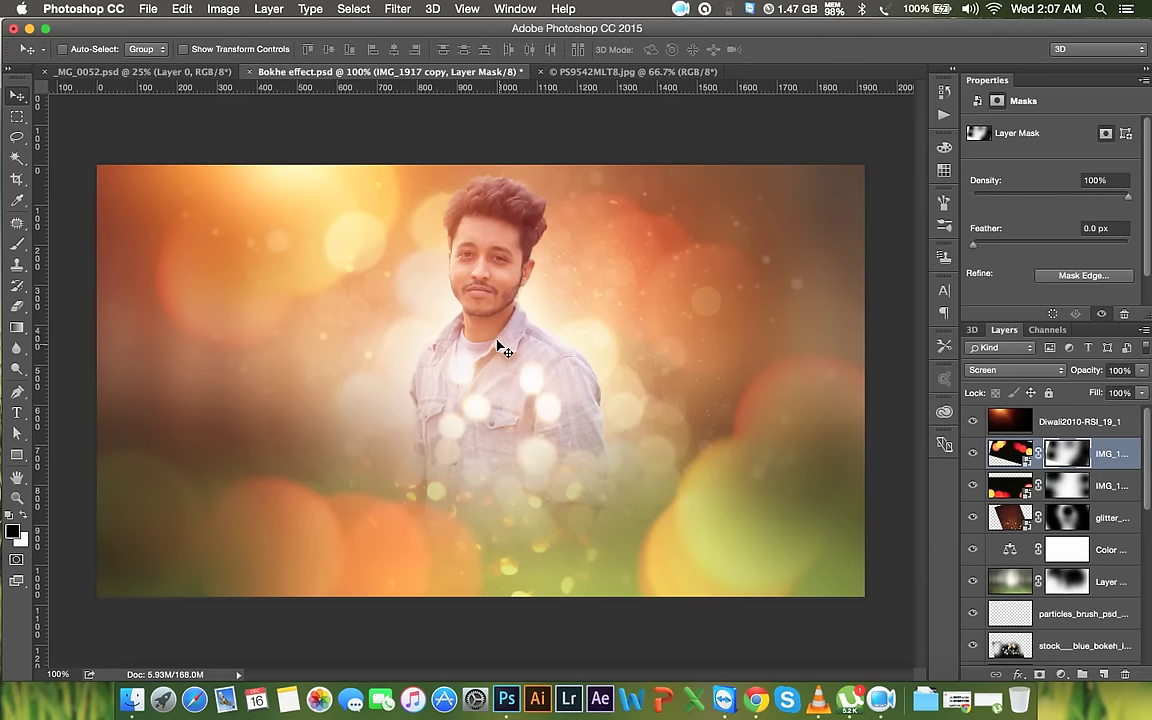
{"action": "left_click", "coordinate": [1102, 424]}
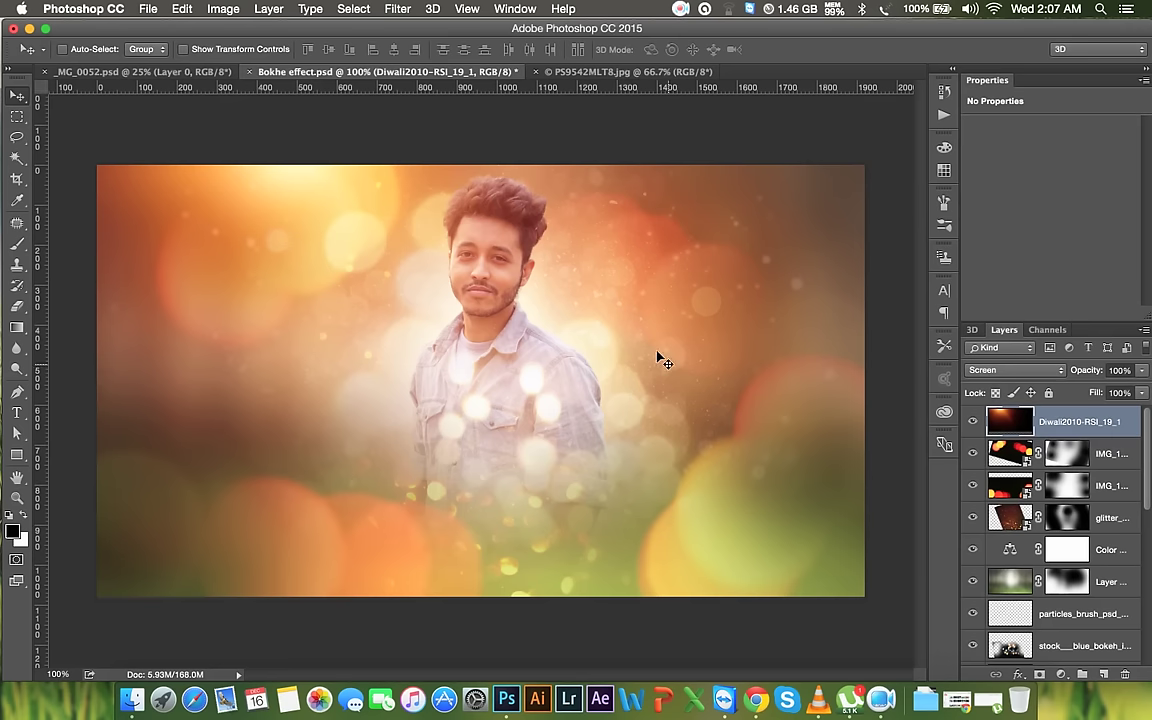